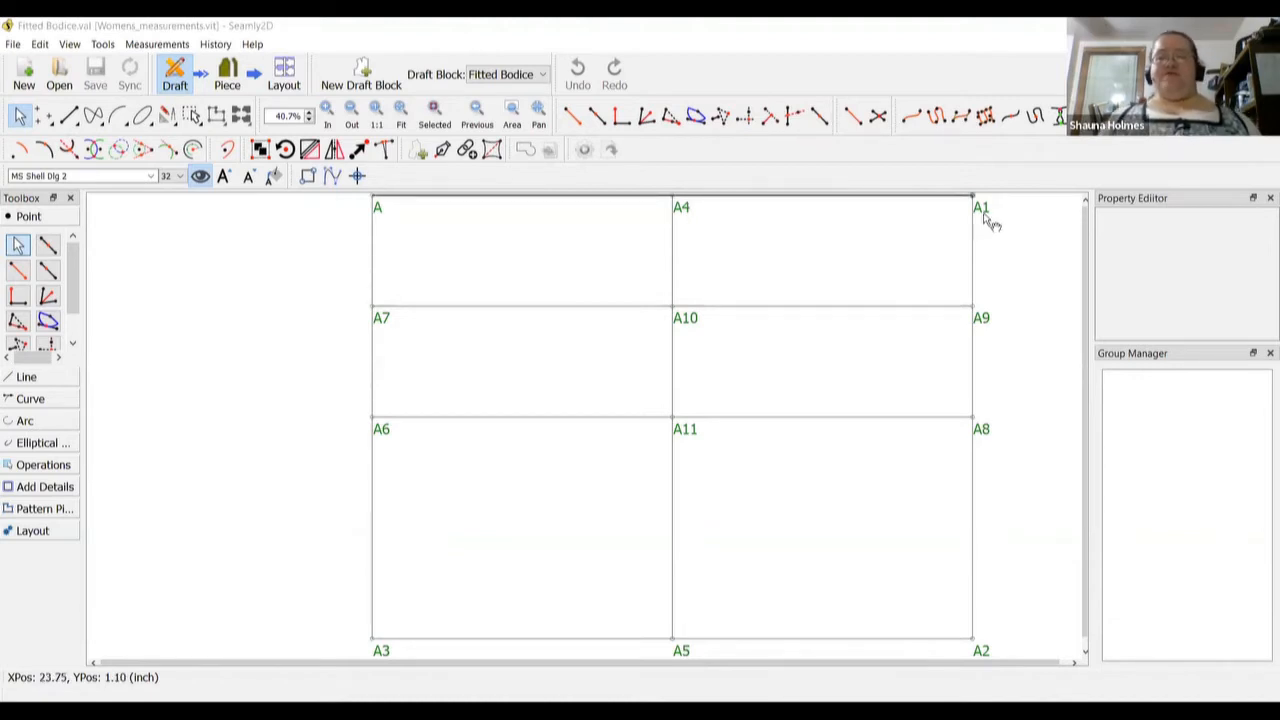
Place a point 1 inch from A11 along the vertical line toward A5
mouse_move(990, 222)
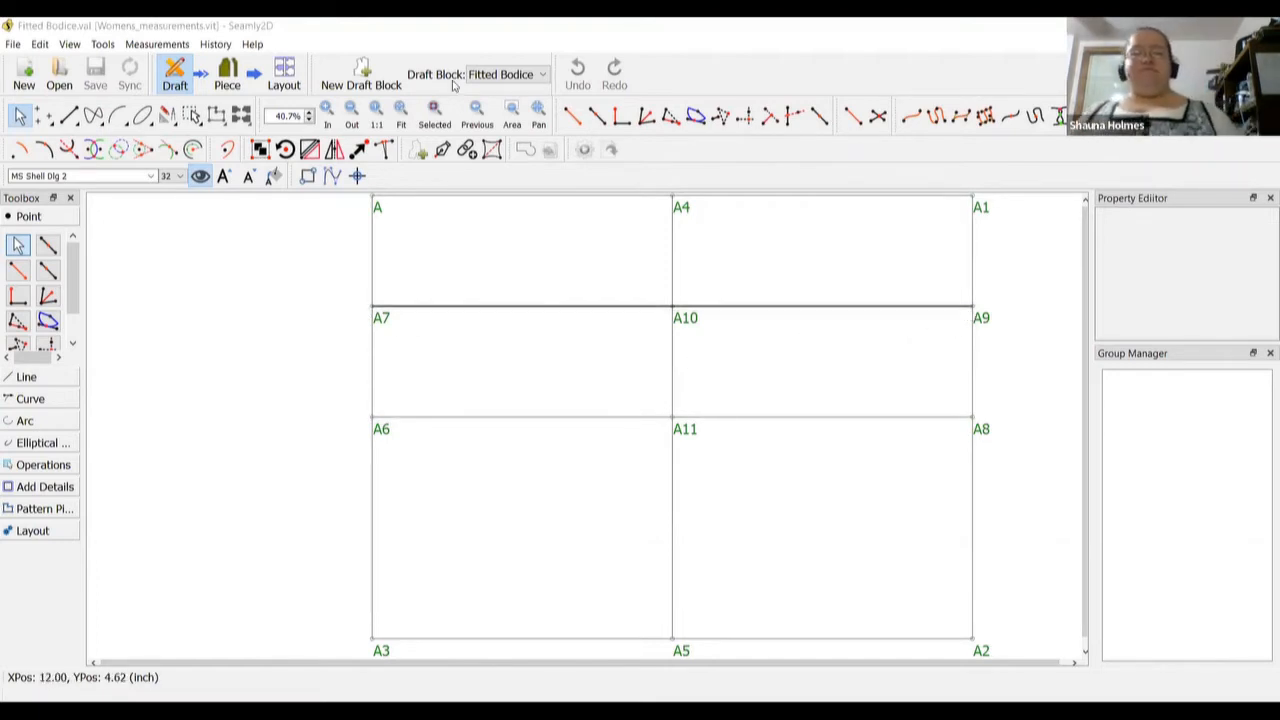
click(327, 112)
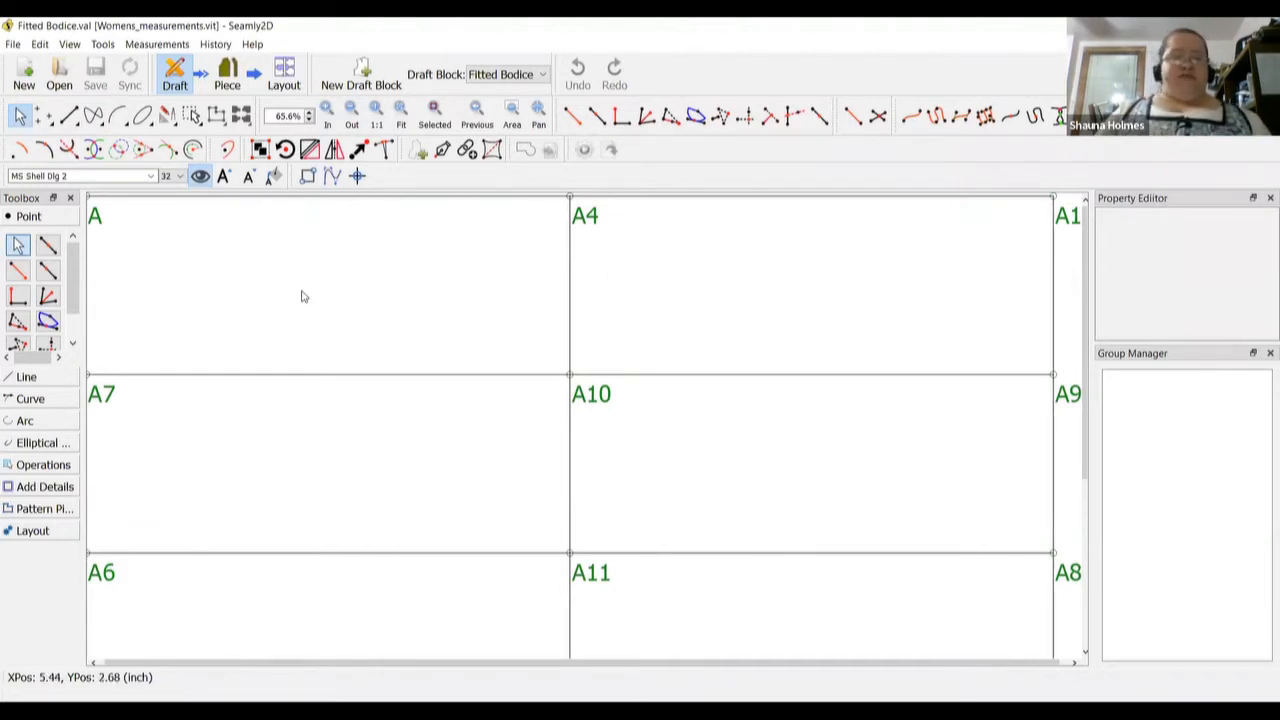
scroll(400, 450, down, 3)
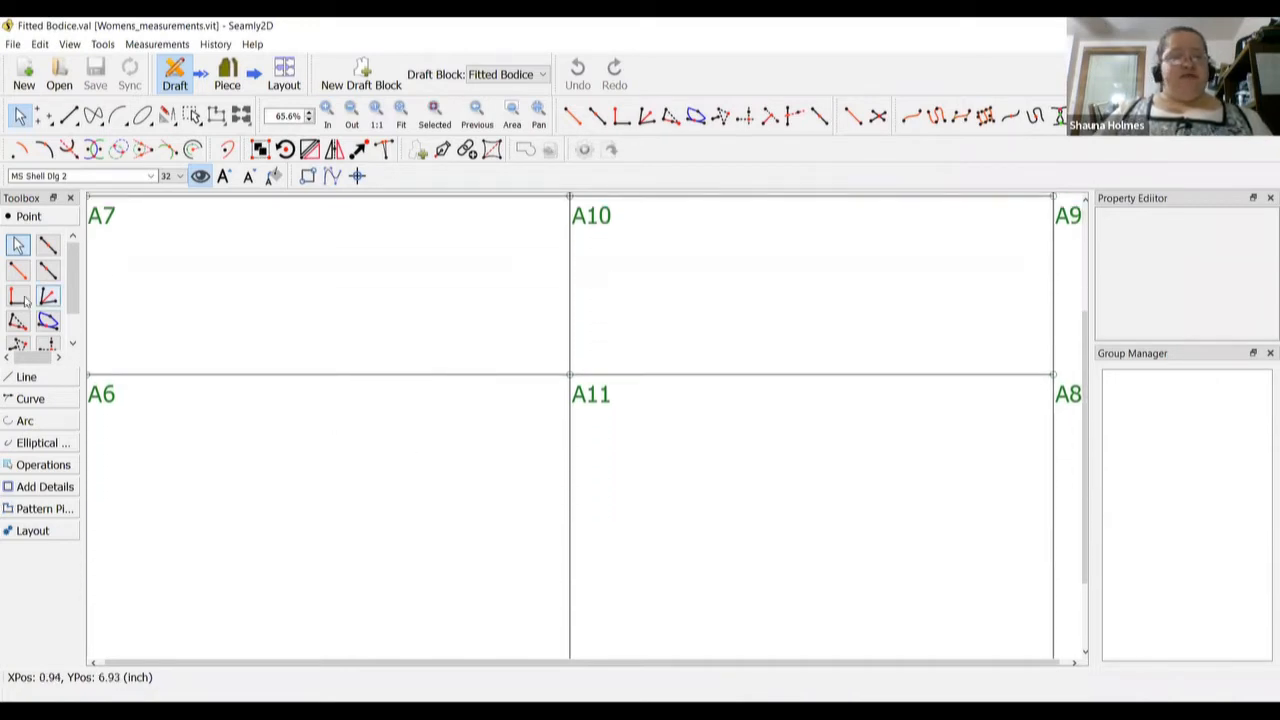
click(47, 270)
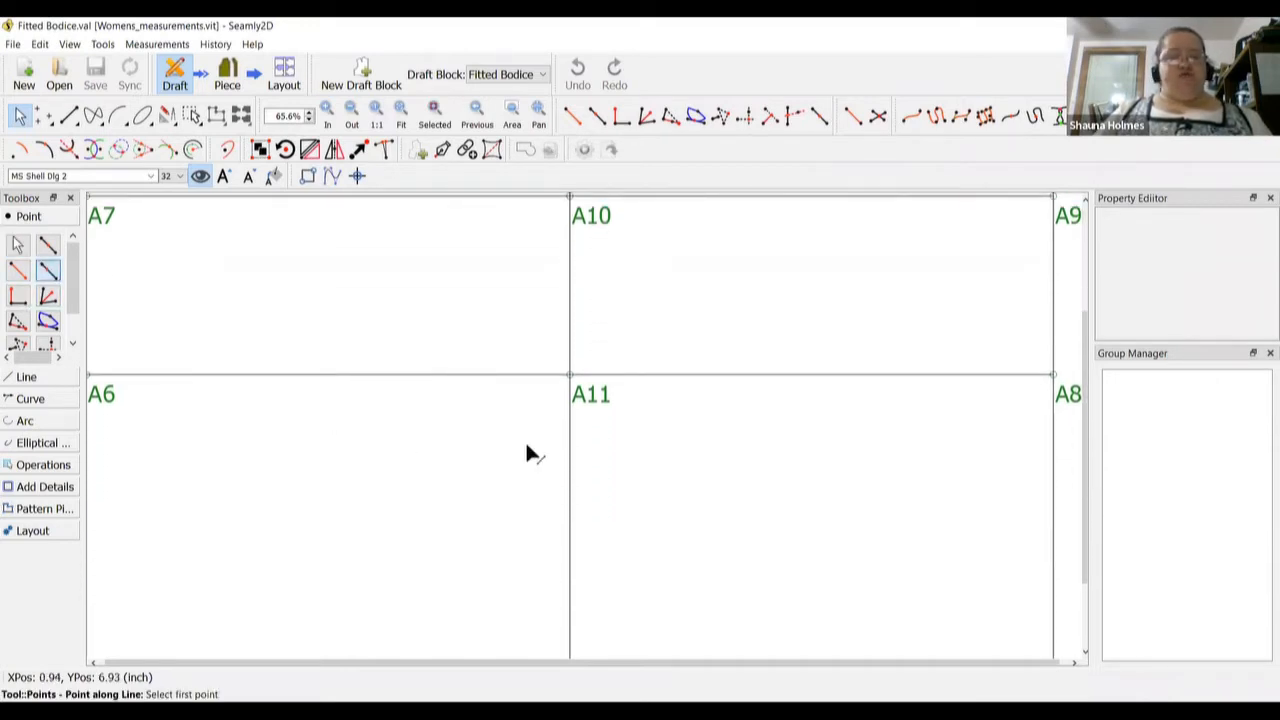
click(601, 392)
scroll(598, 480, down, 2)
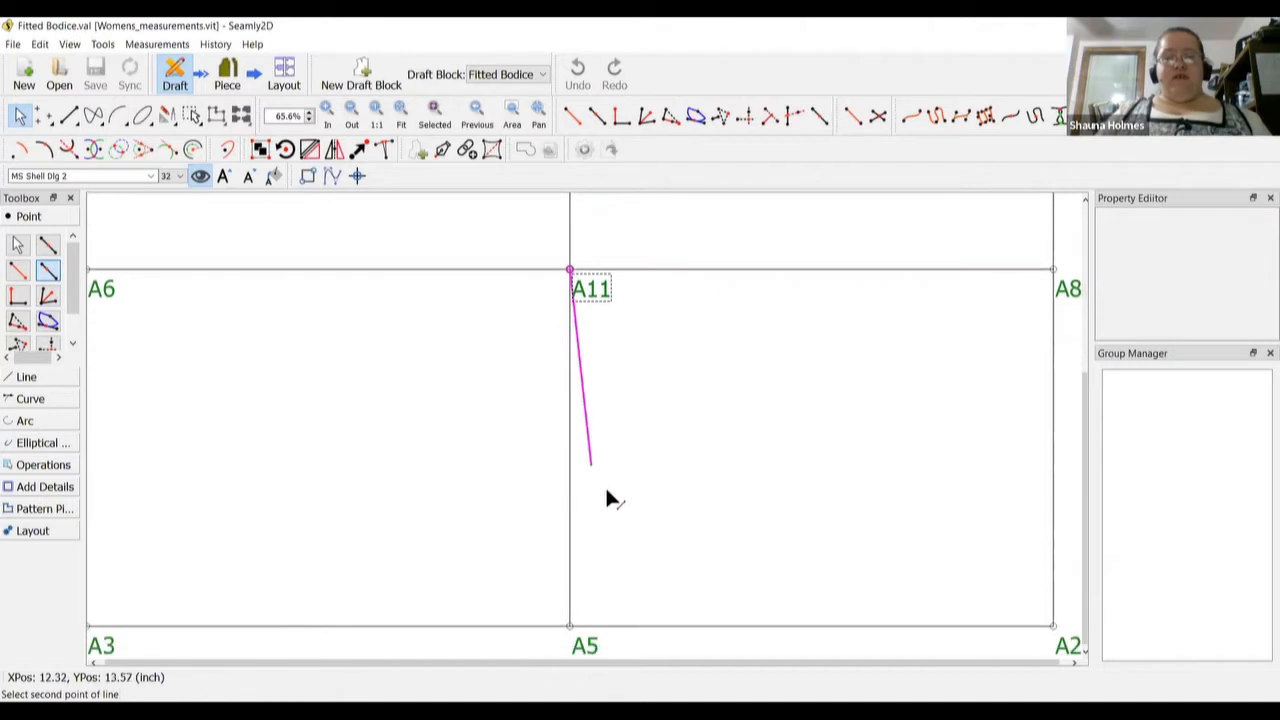
click(572, 630)
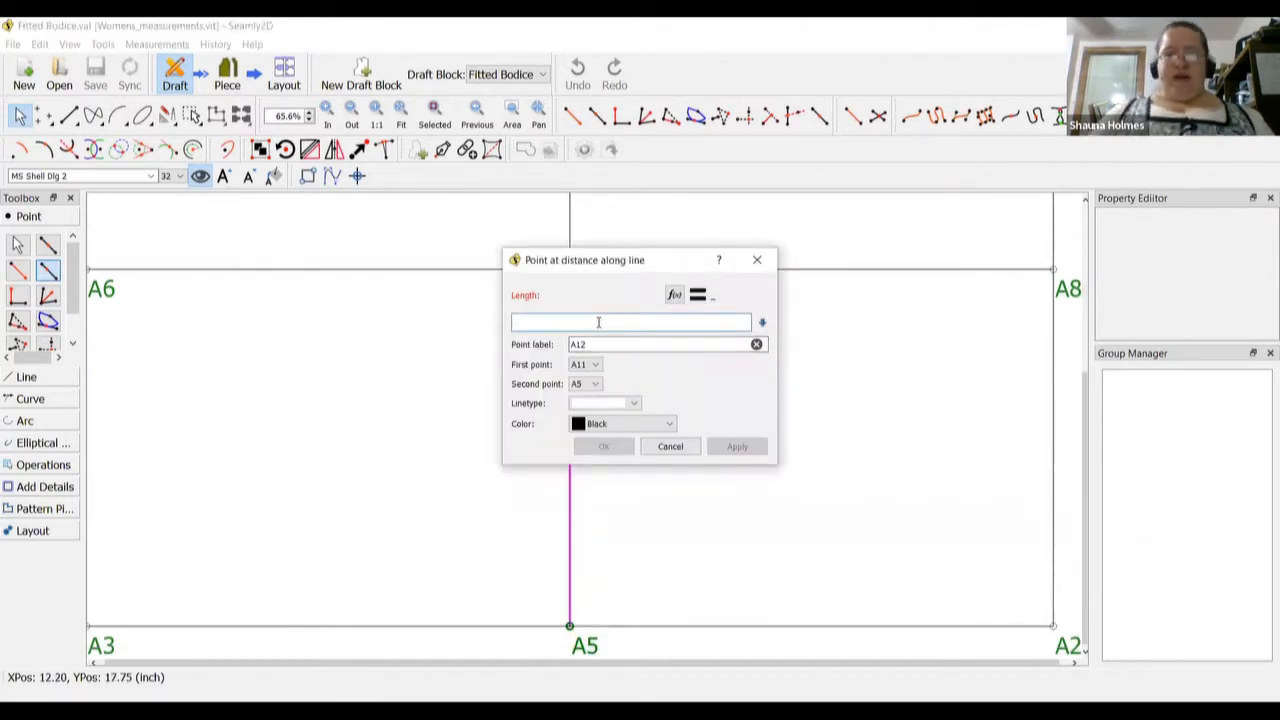
text(1)
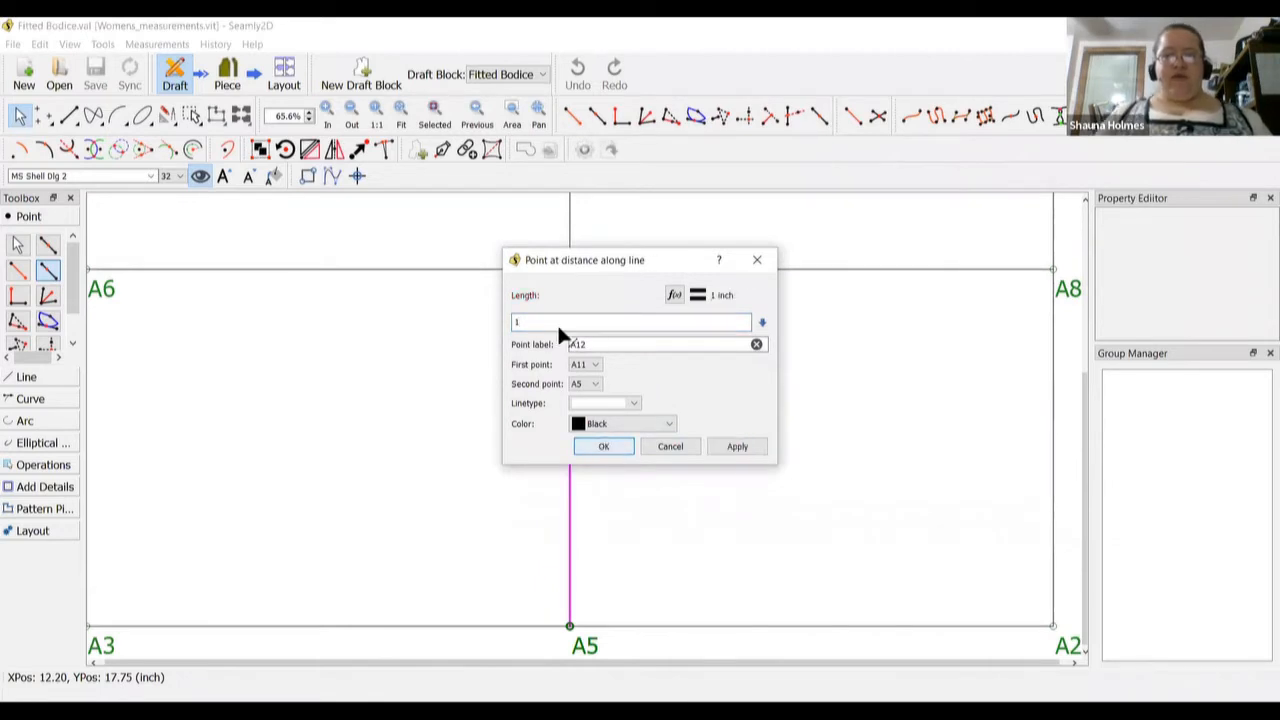
key(Return)
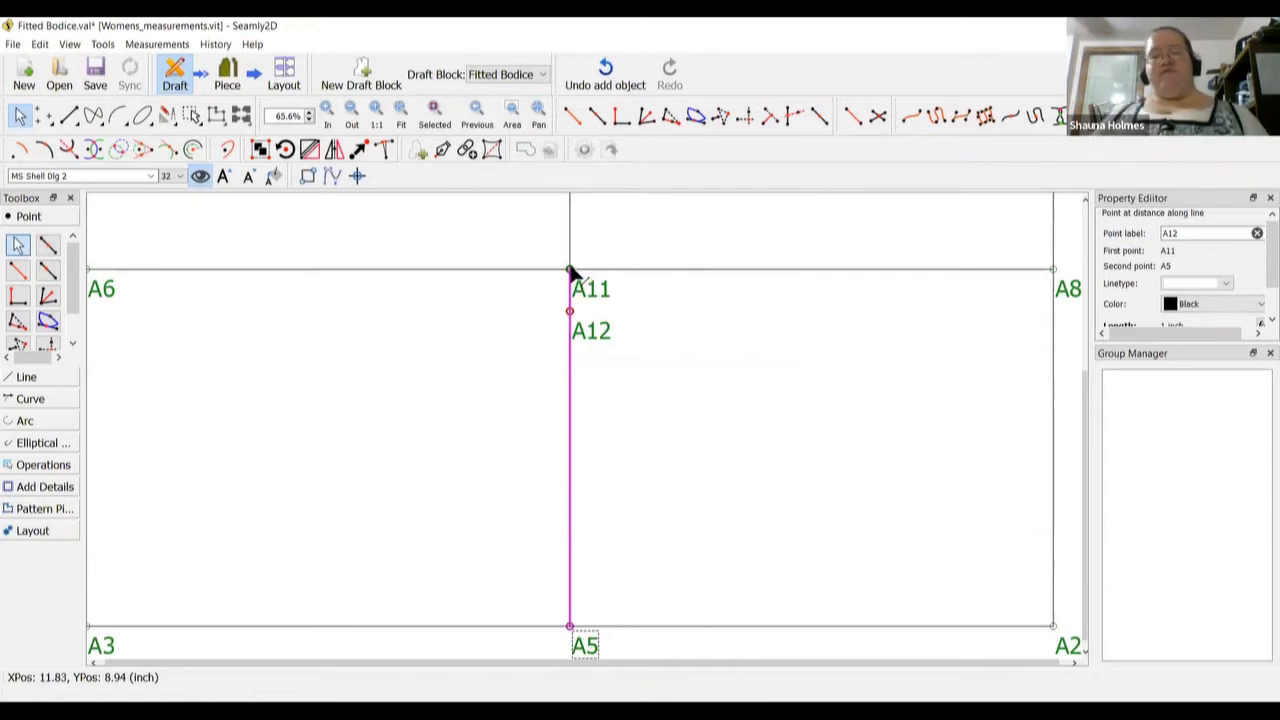
mouse_move(572, 280)
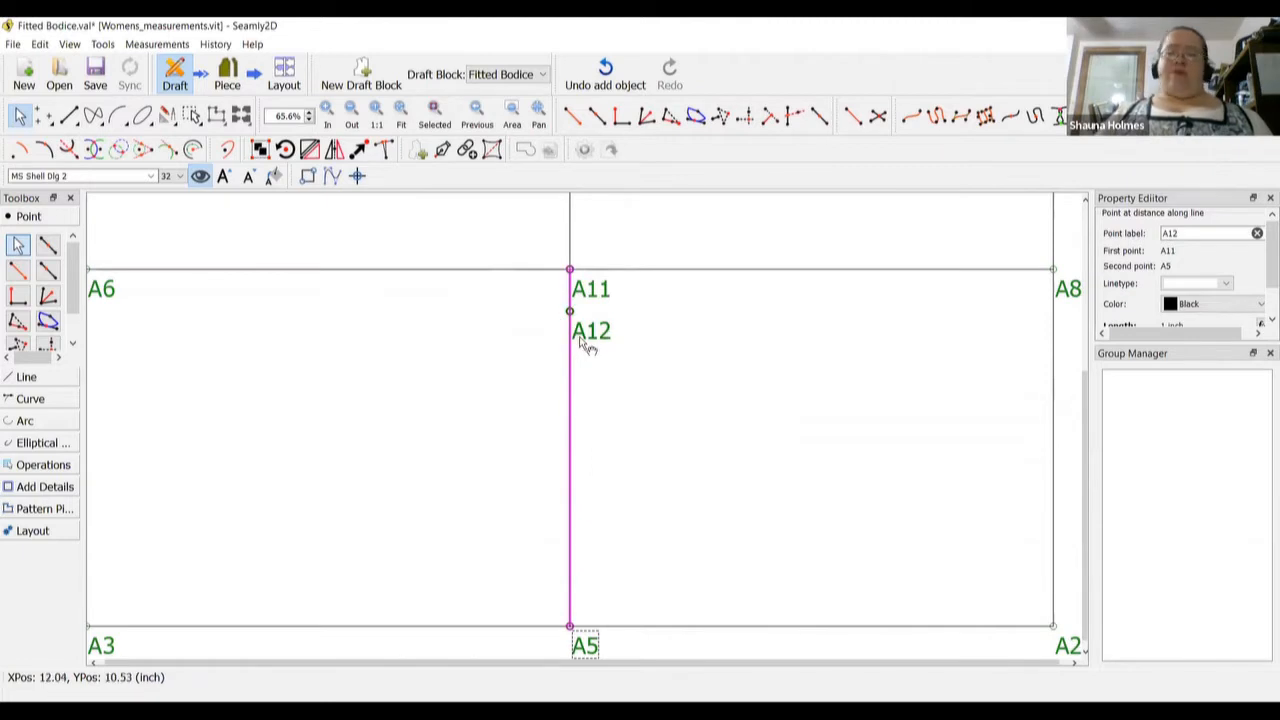
mouse_move(588, 346)
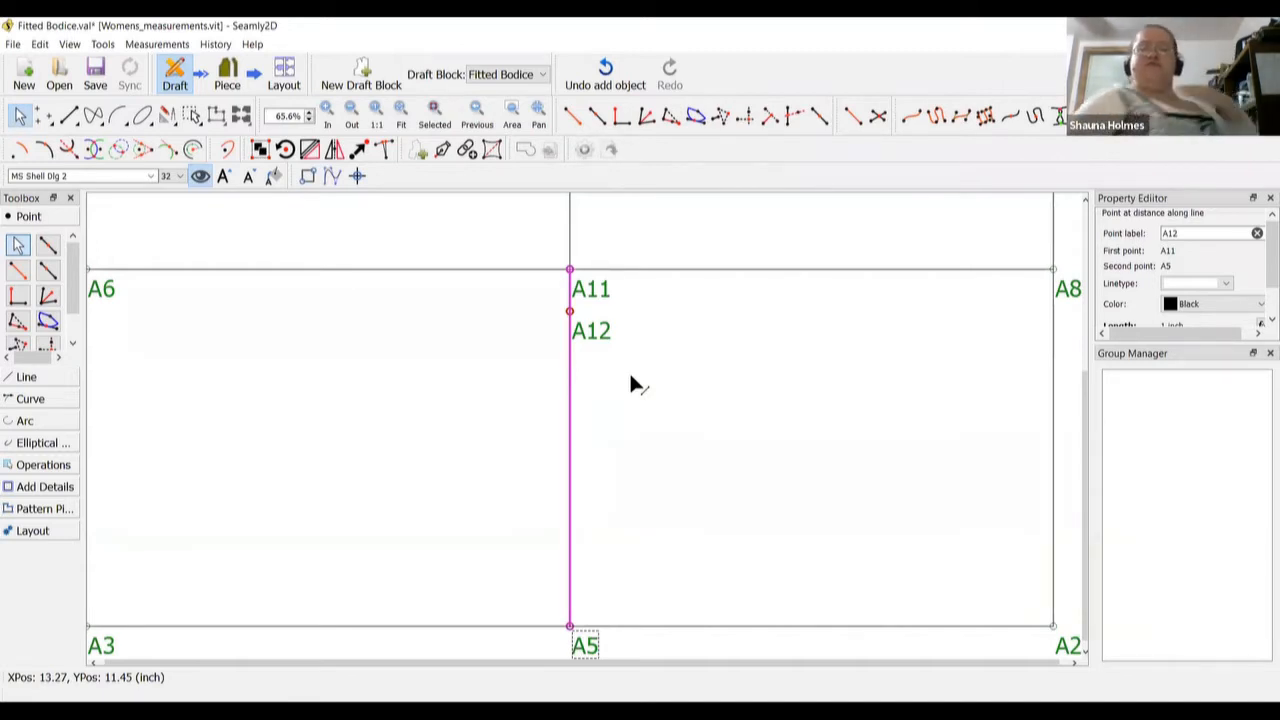
scroll(626, 346, up, 5)
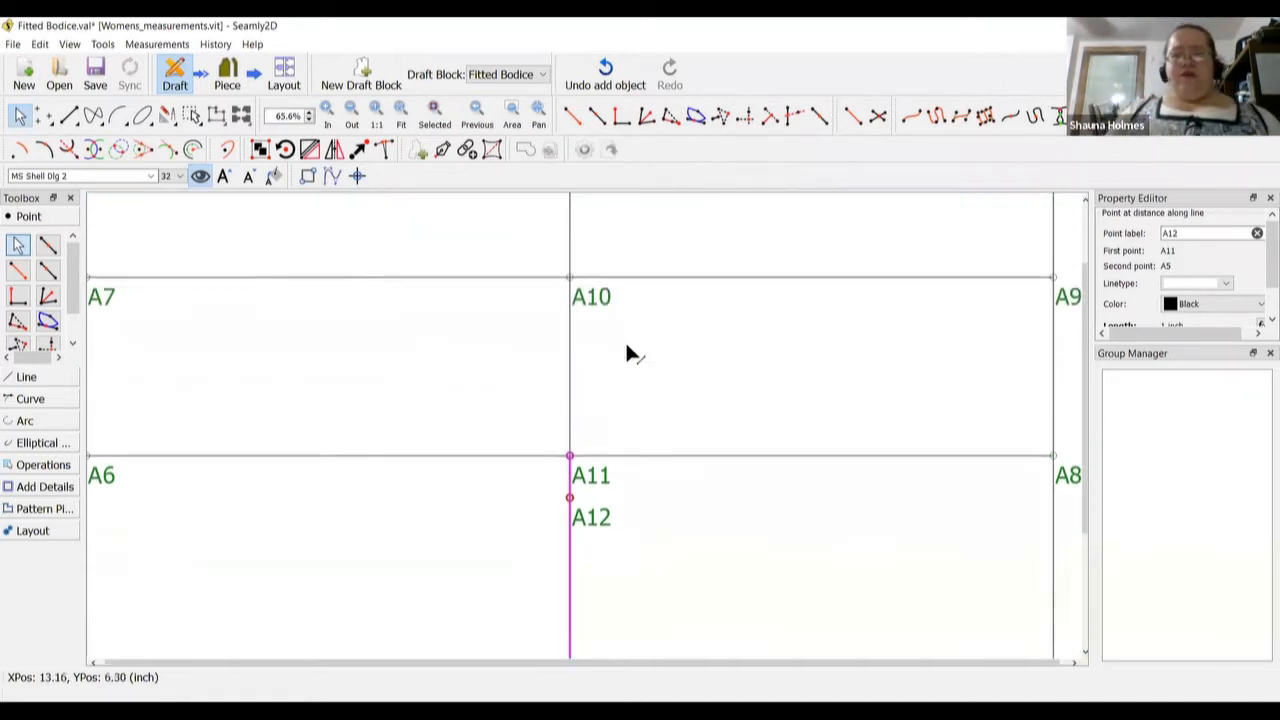
click(48, 272)
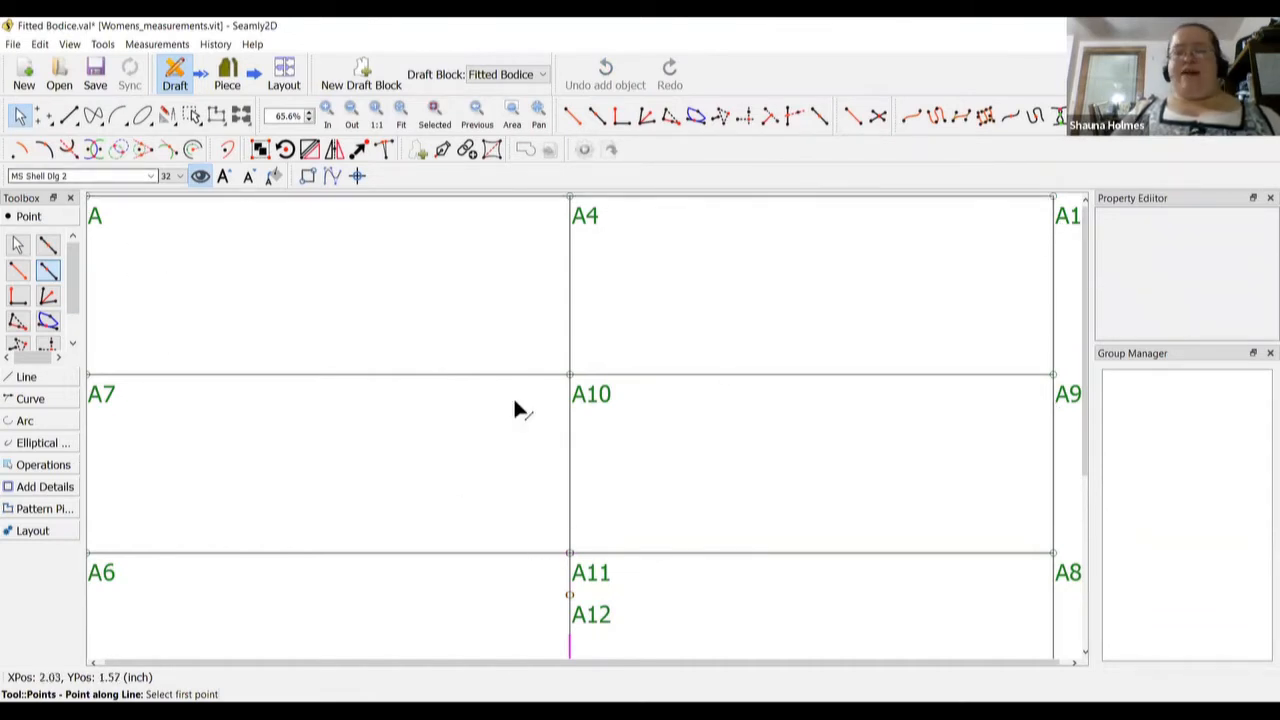
click(1062, 217)
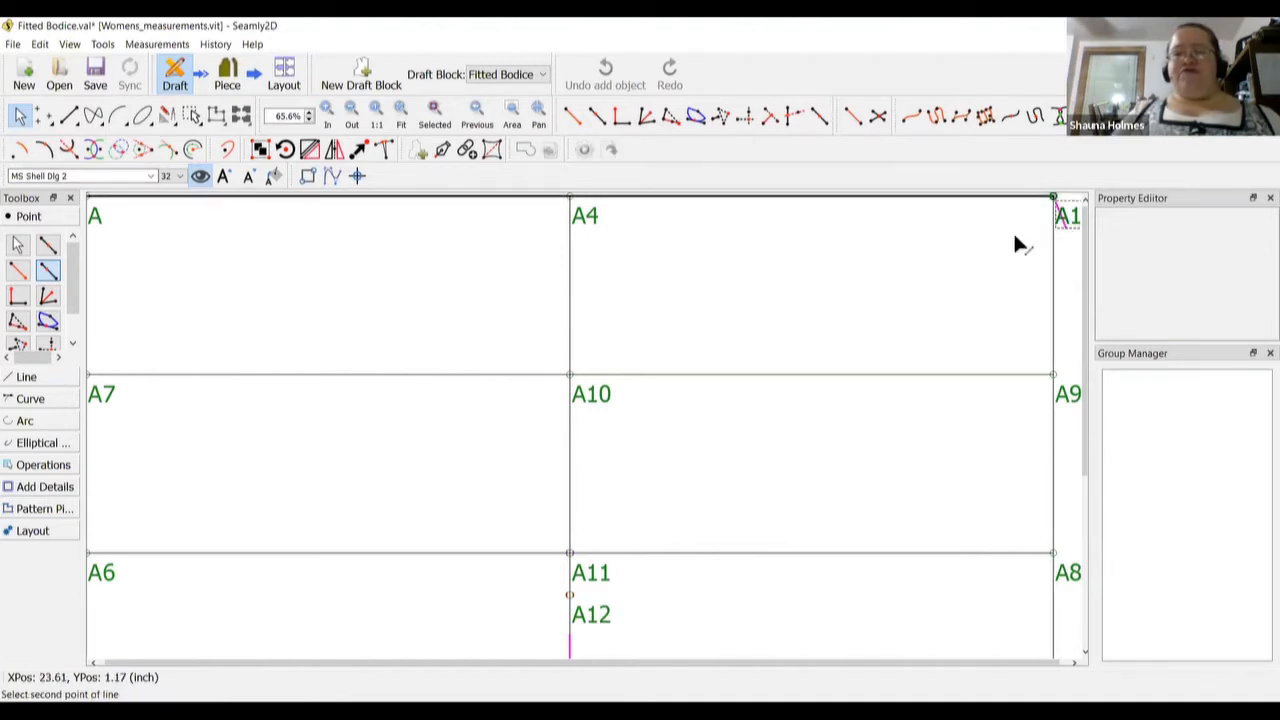
click(589, 224)
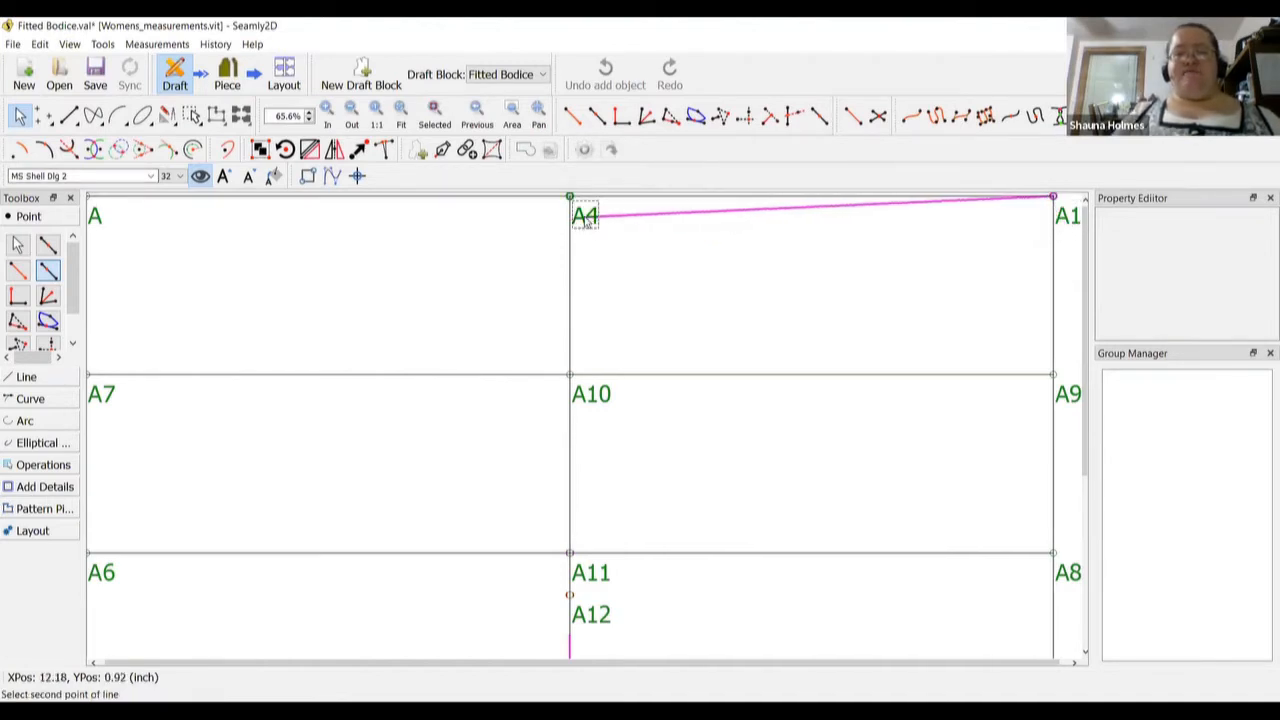
click(675, 296)
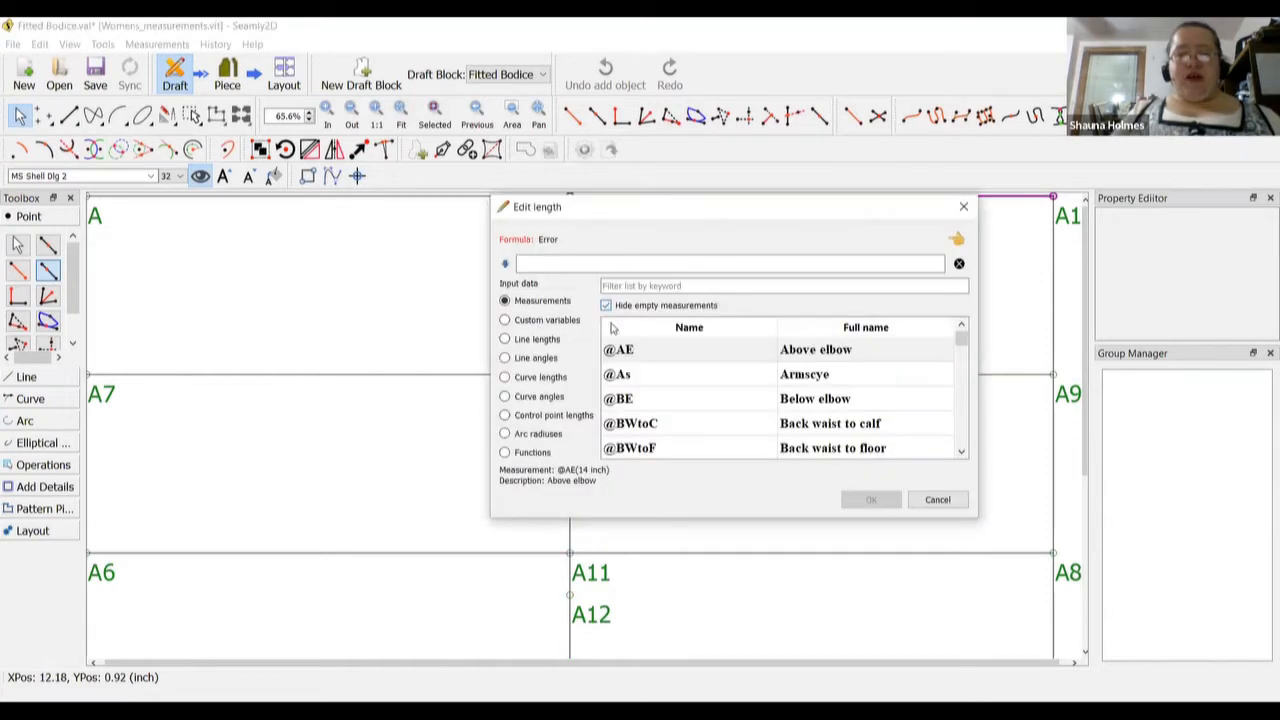
click(643, 286)
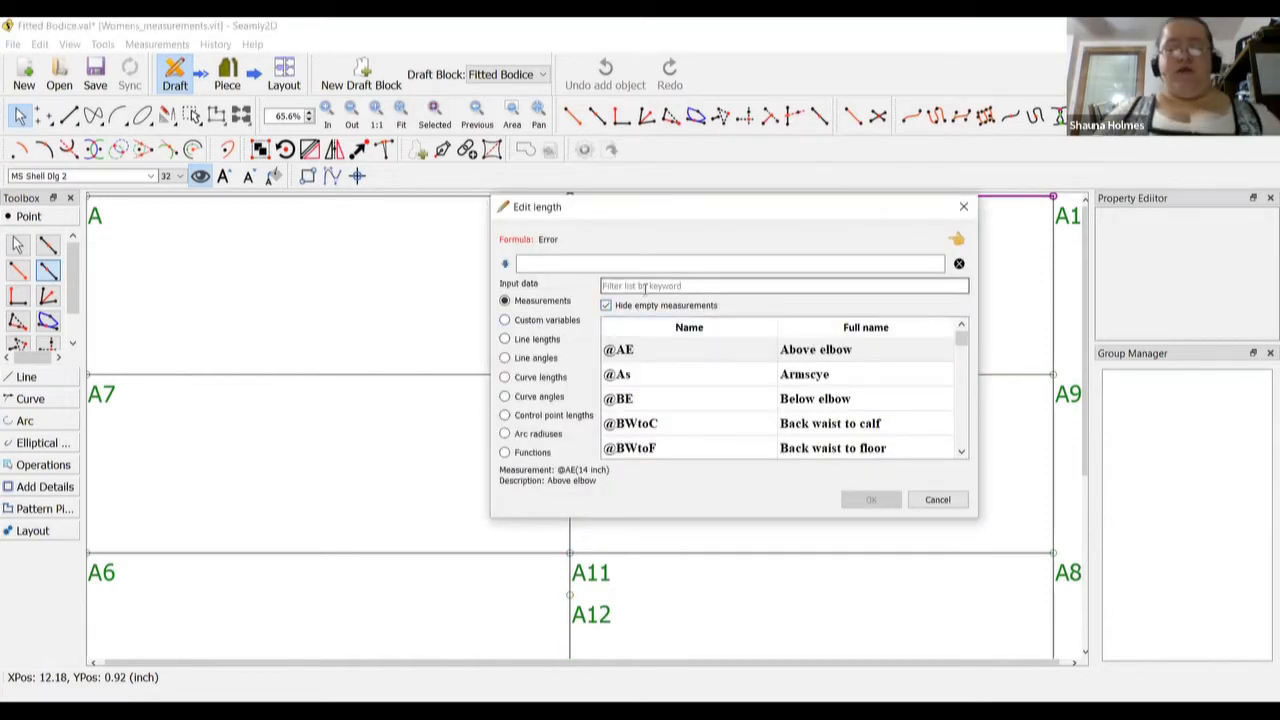
text(shoulder)
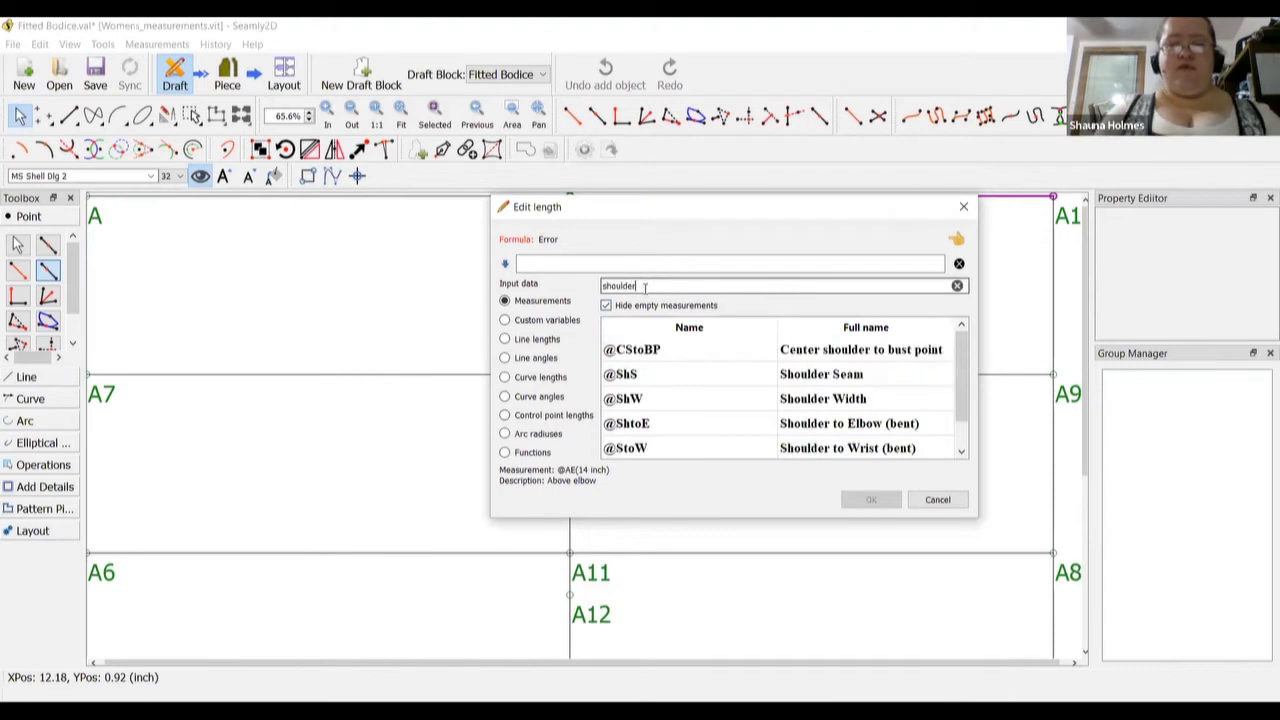
text( wid)
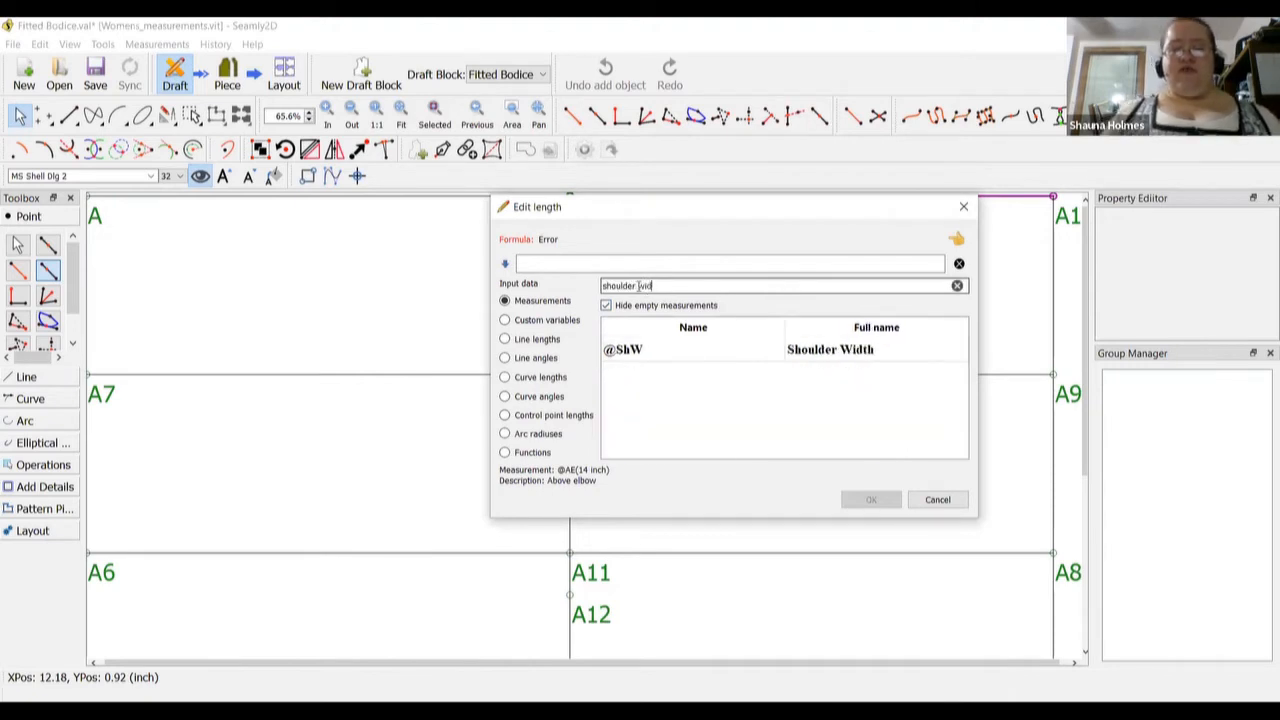
click(808, 362)
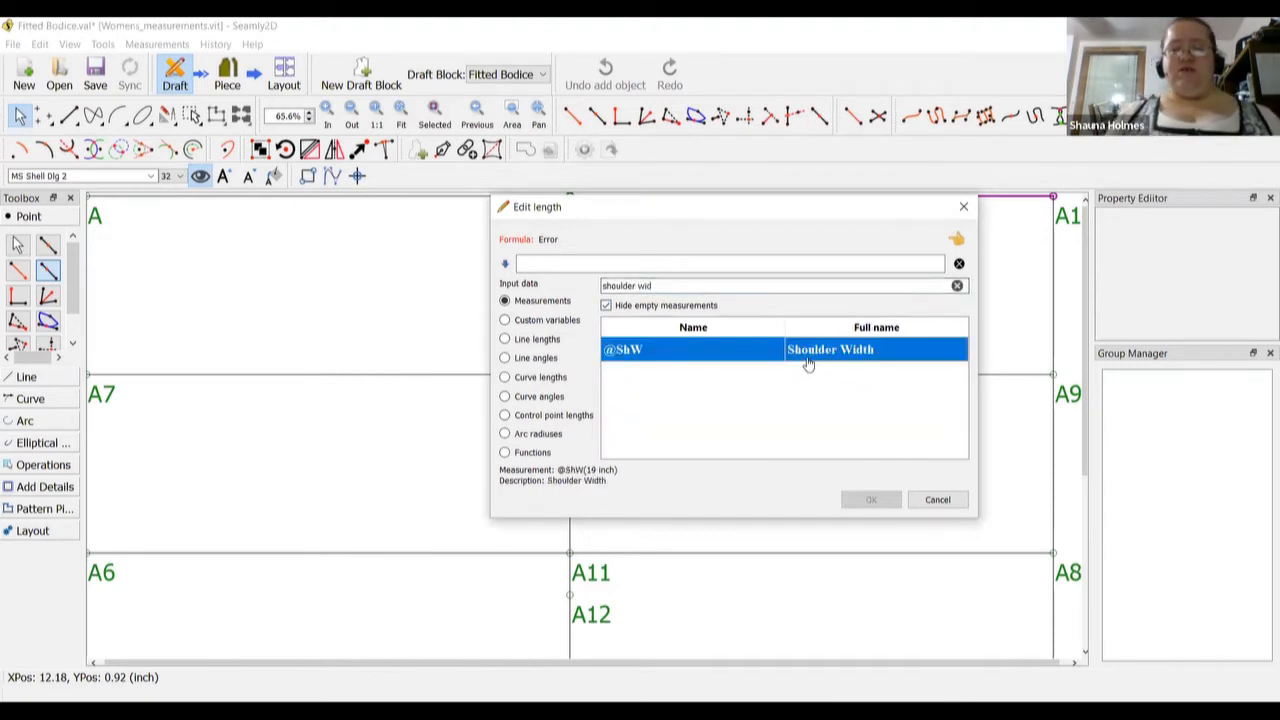
double_click(808, 362)
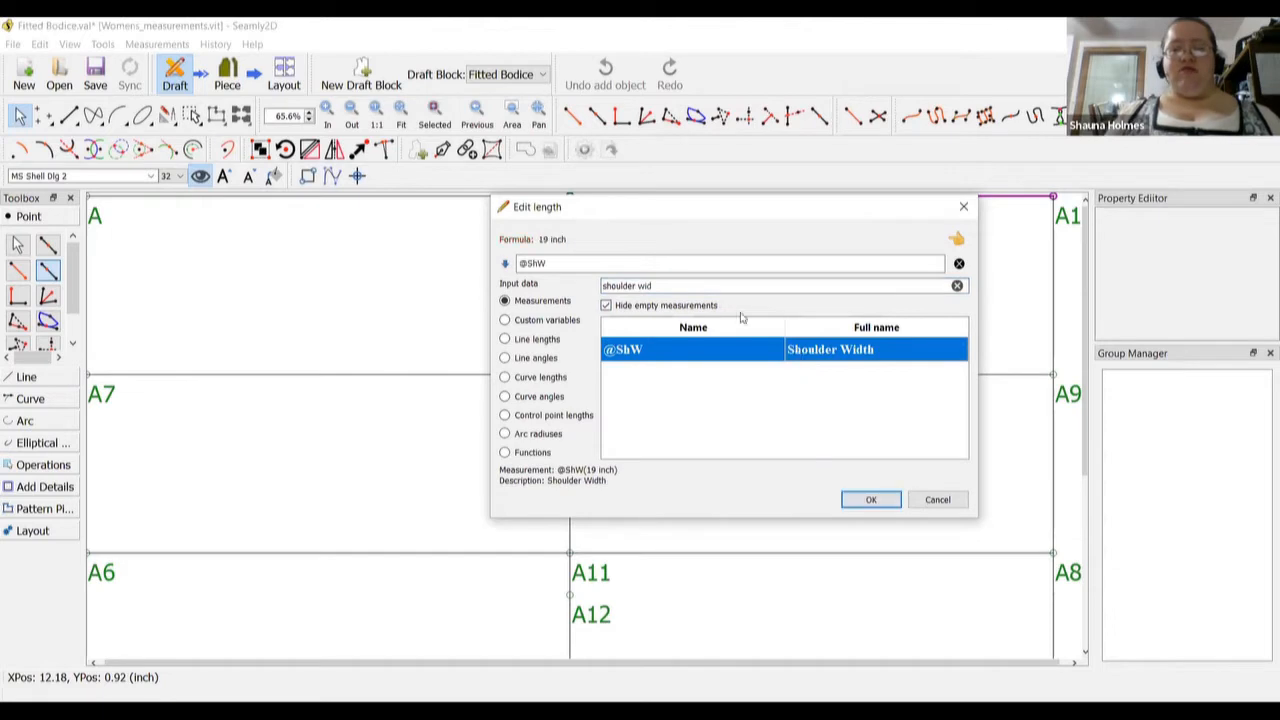
Divide the shoulder width length by 2 and create the point on the A1–A4 line
click(658, 265)
text(/2)
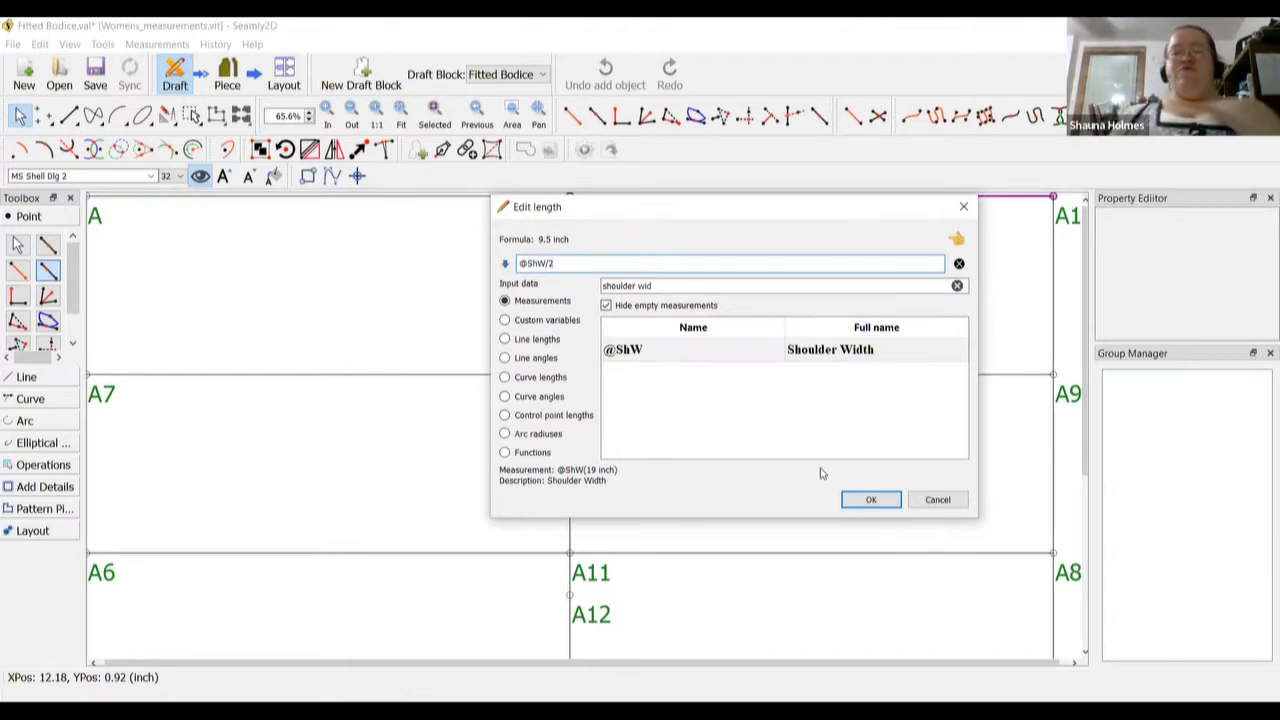
click(875, 500)
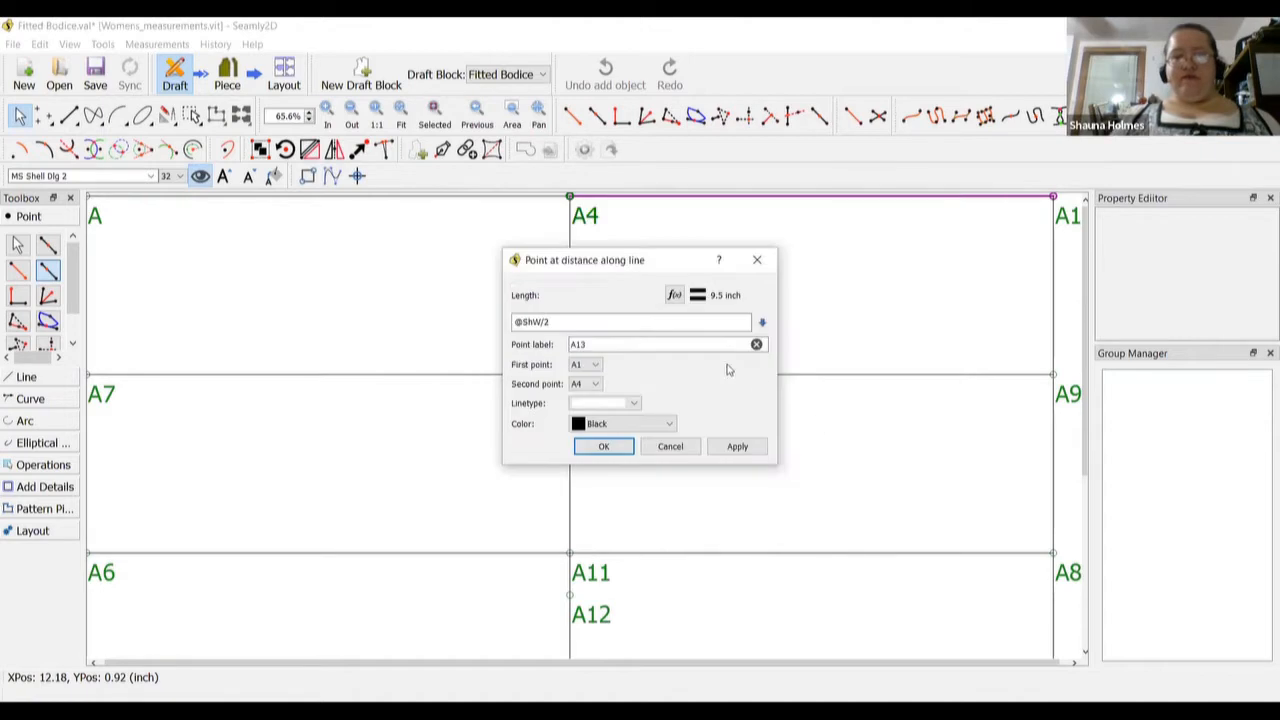
click(604, 447)
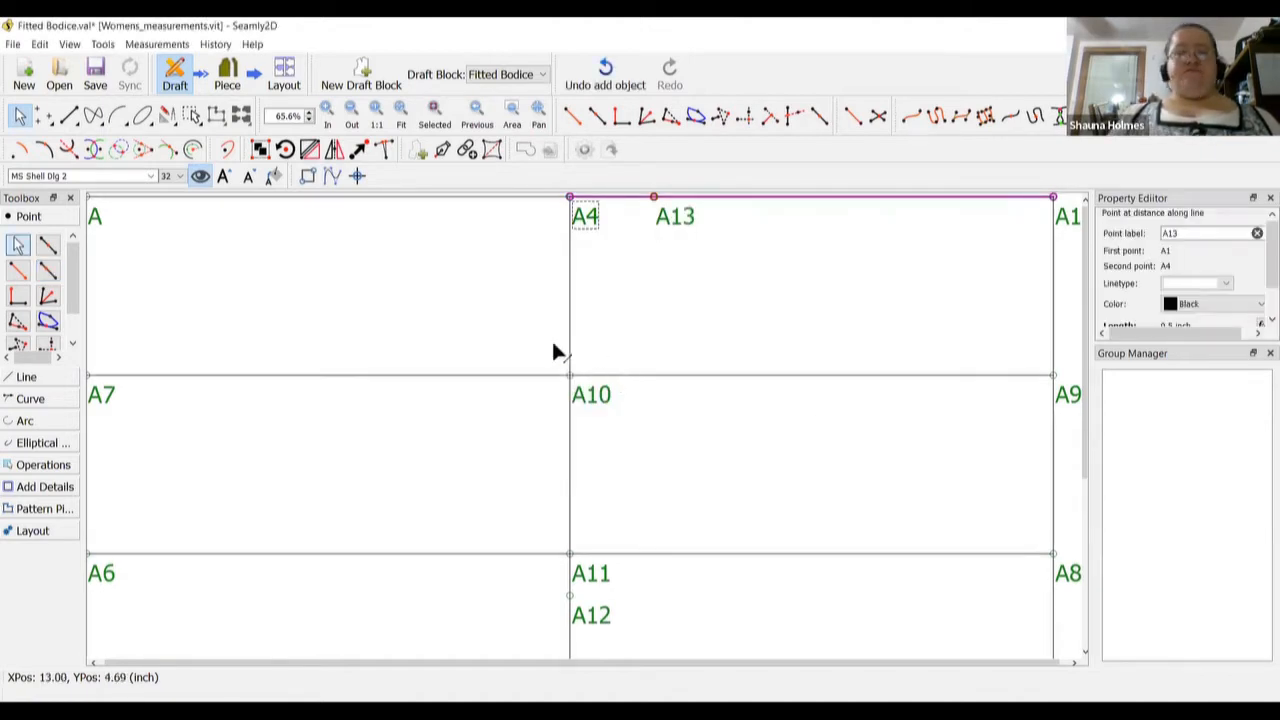
click(48, 271)
click(682, 224)
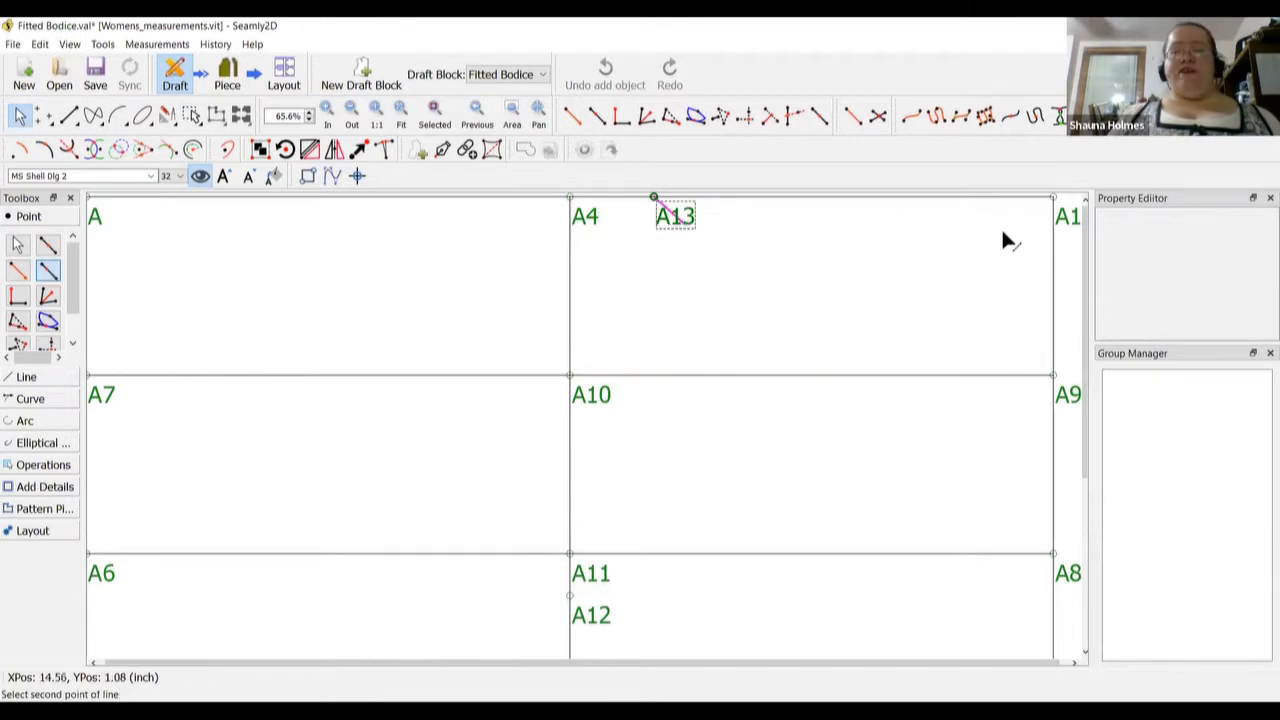
click(1064, 224)
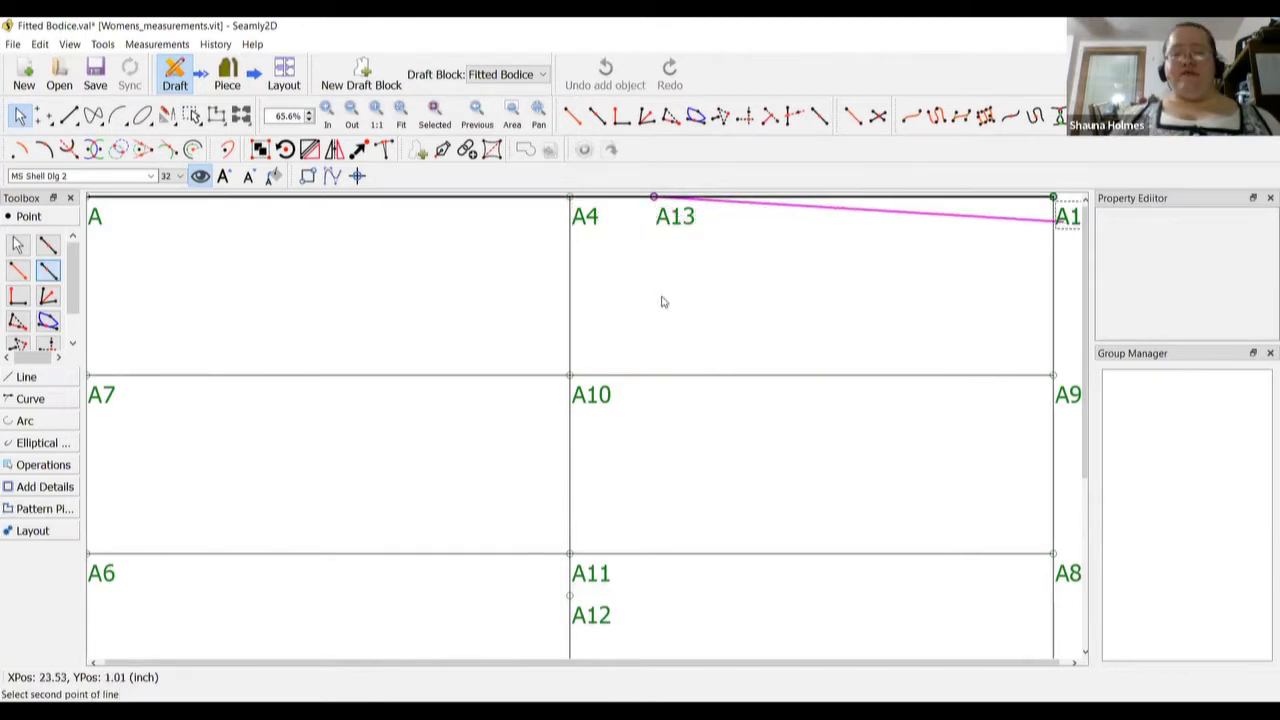
click(675, 295)
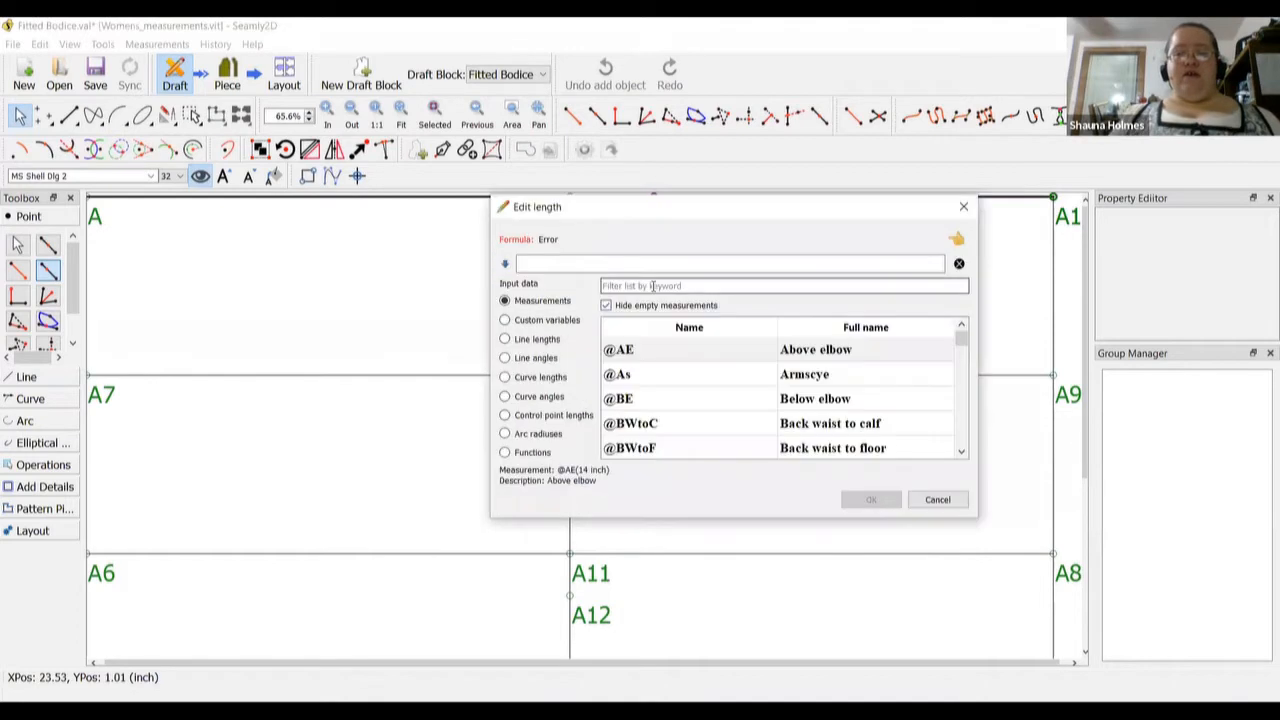
text(sh)
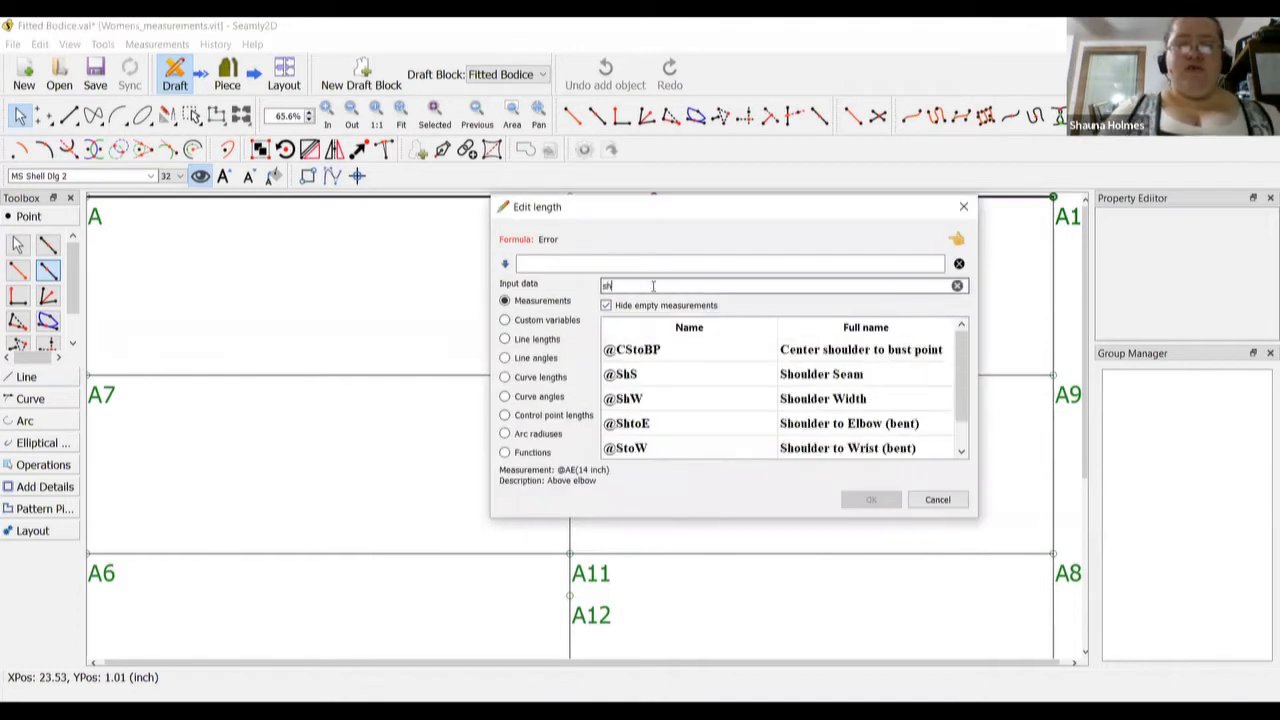
text(oulder seam)
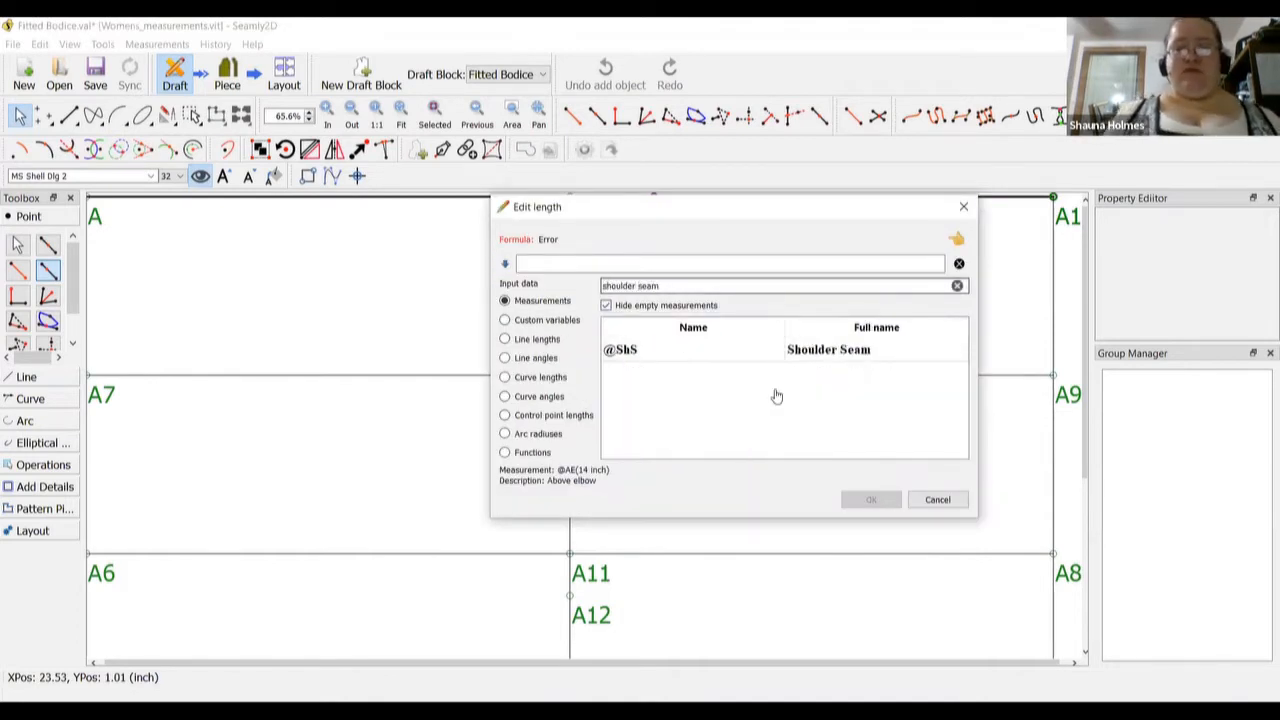
click(825, 362)
double_click(824, 352)
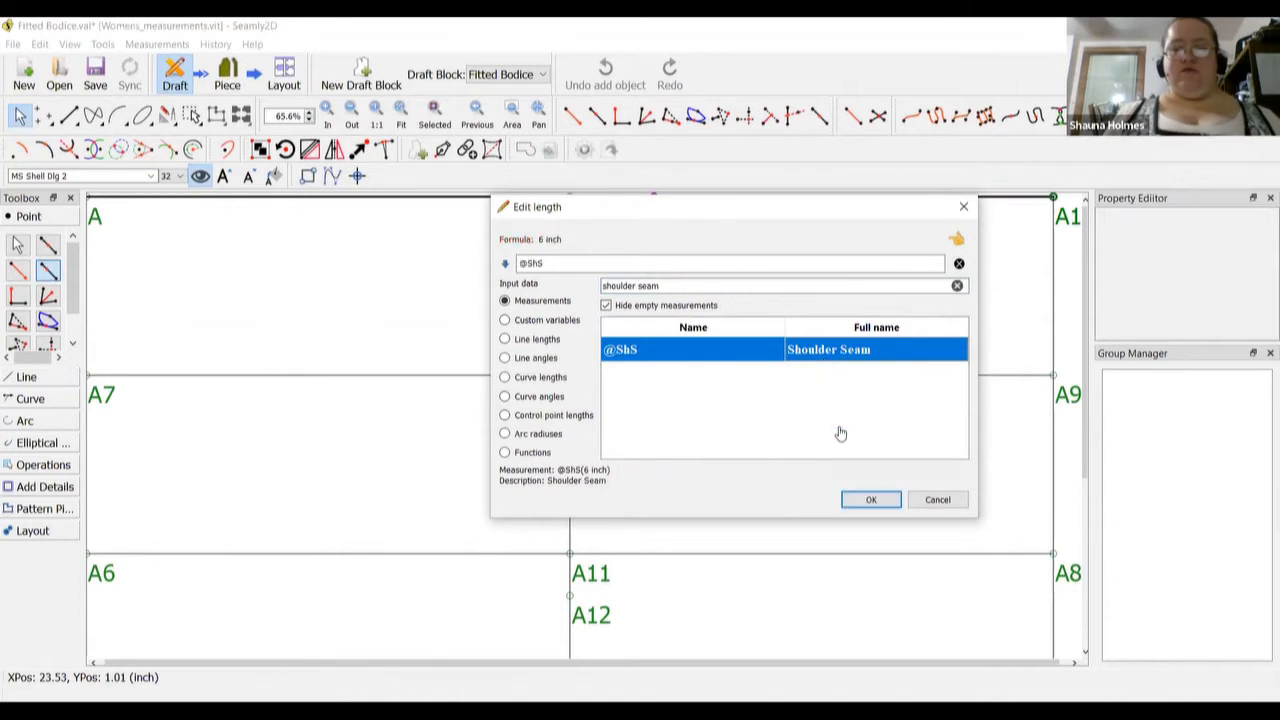
click(871, 499)
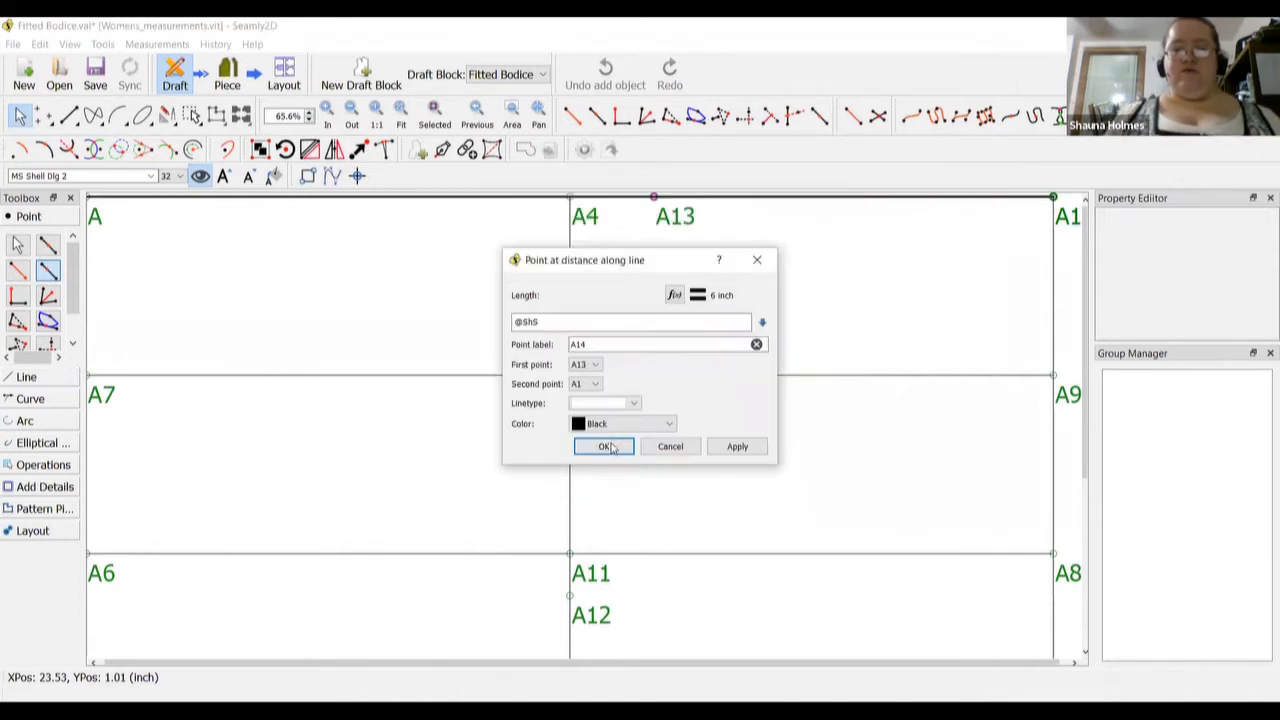
click(609, 446)
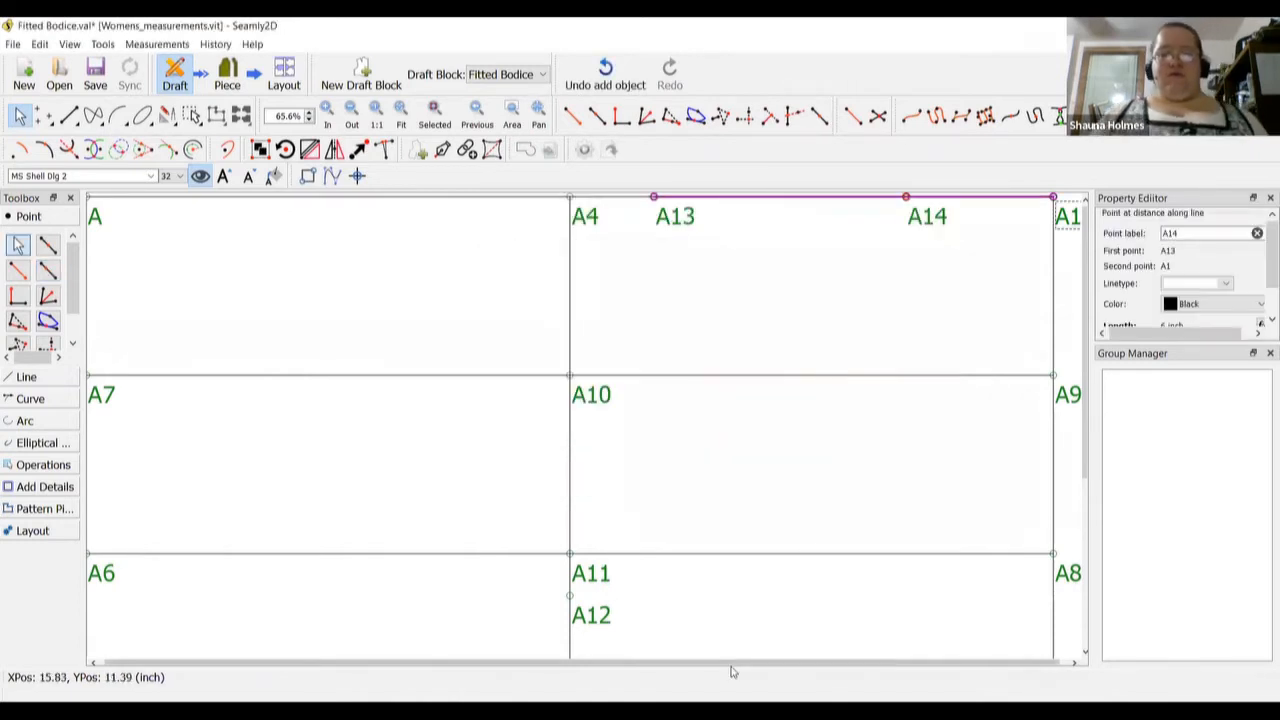
Set up a point along the perpendicular at A14, using A13 as the second point of the base line
drag(737, 663, 797, 677)
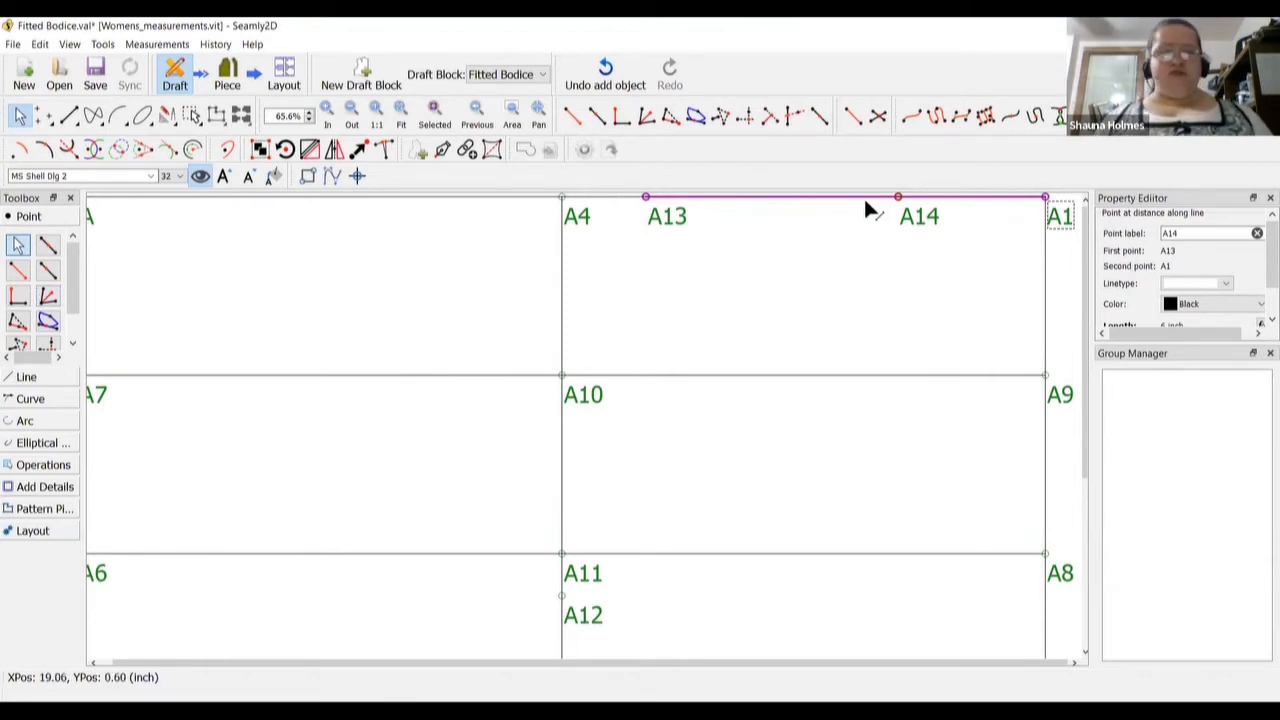
click(18, 296)
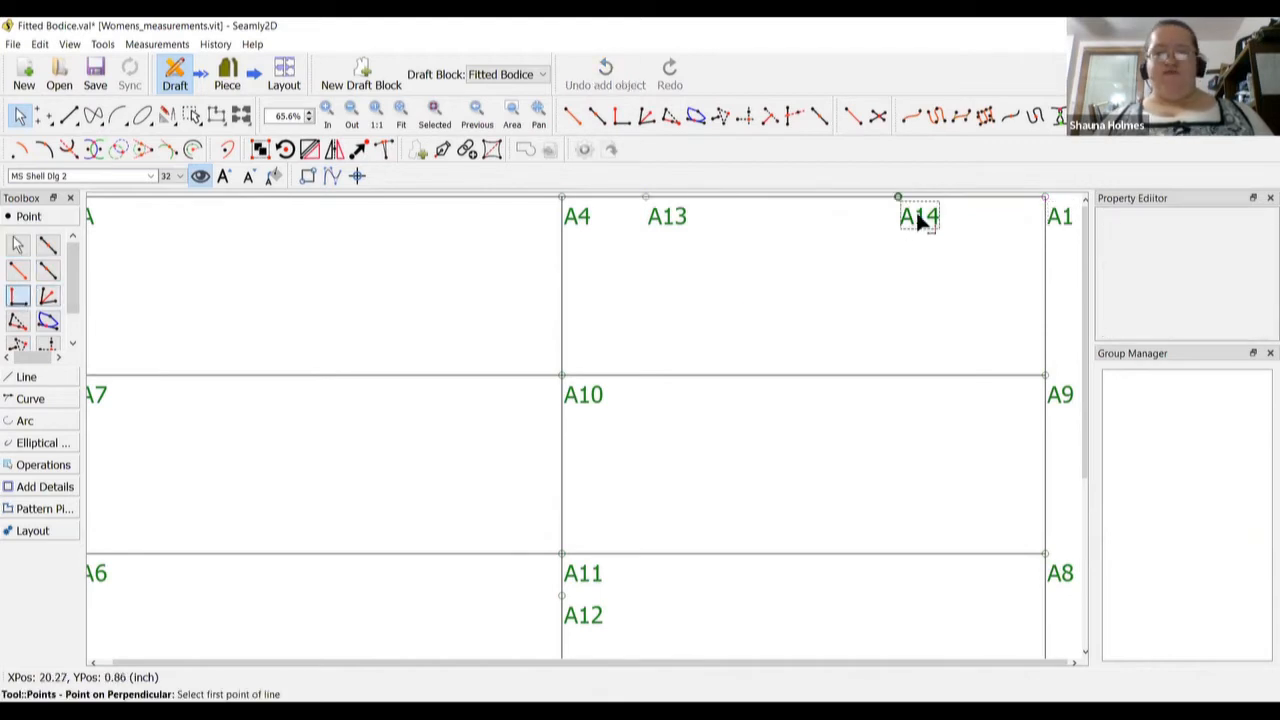
click(919, 217)
click(672, 218)
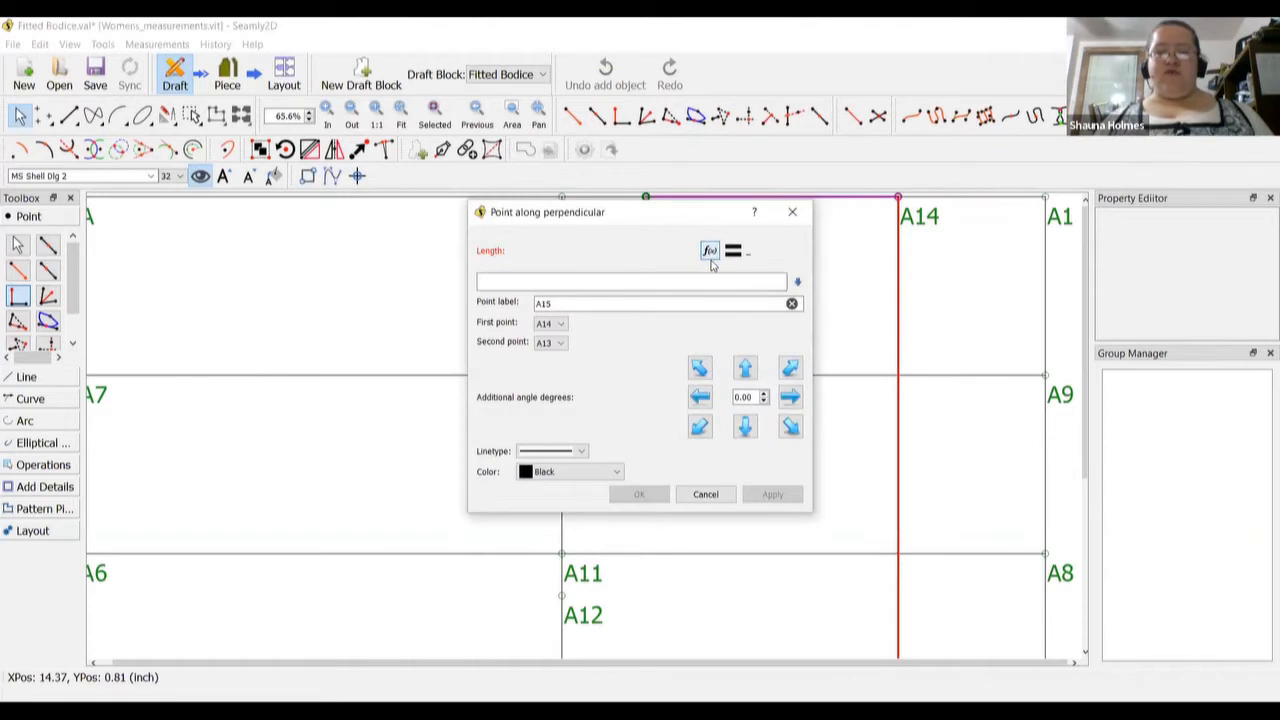
Set the perpendicular's length to the line length Line_A14_A1 and create the point below A14
click(709, 252)
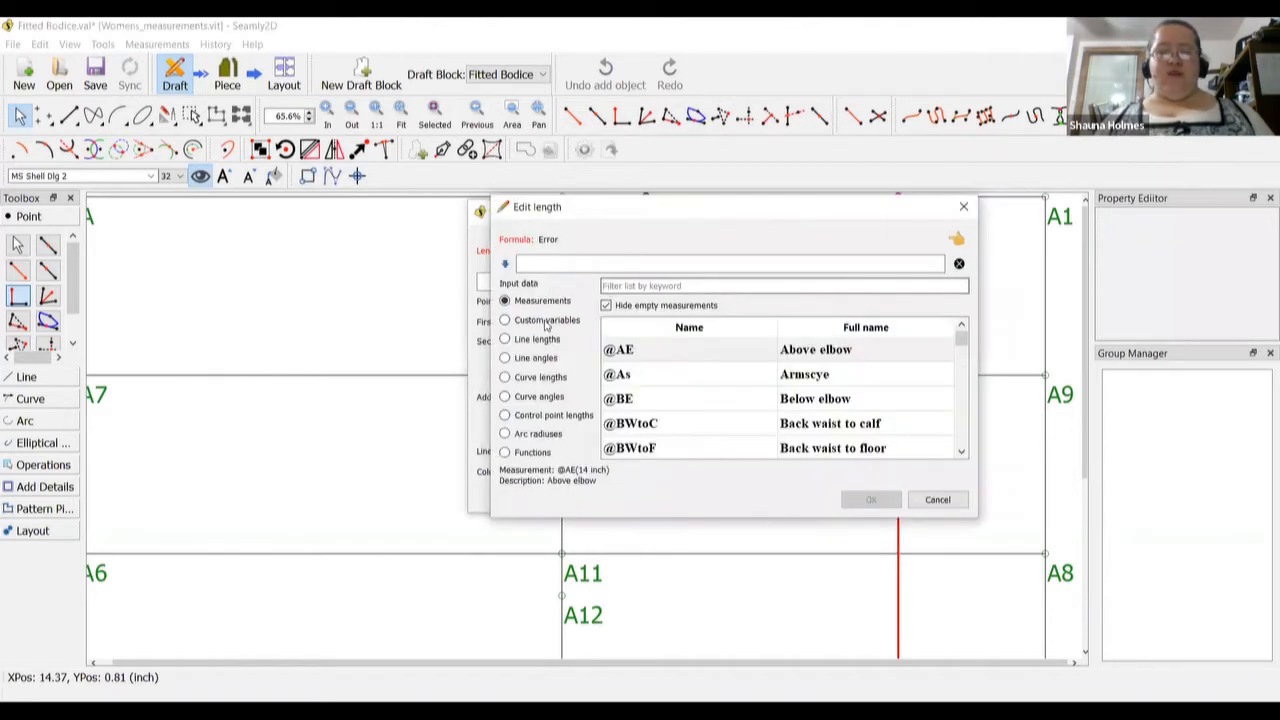
click(507, 343)
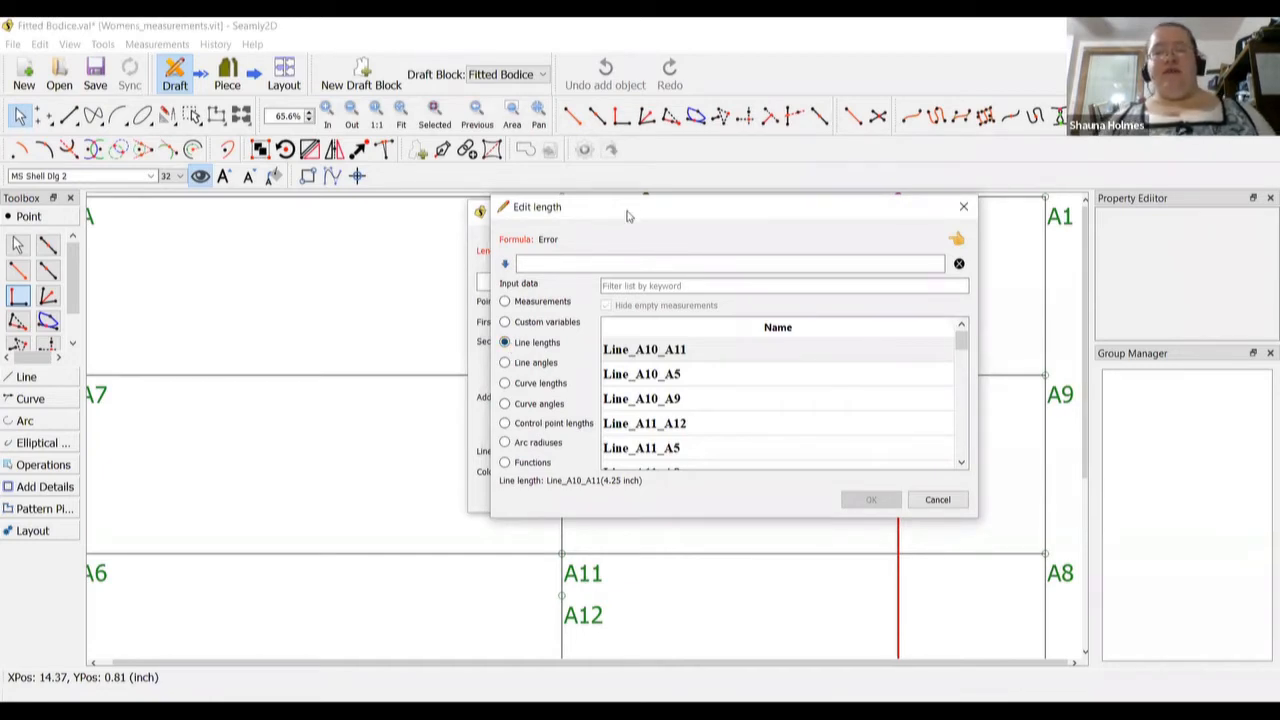
drag(628, 215, 491, 204)
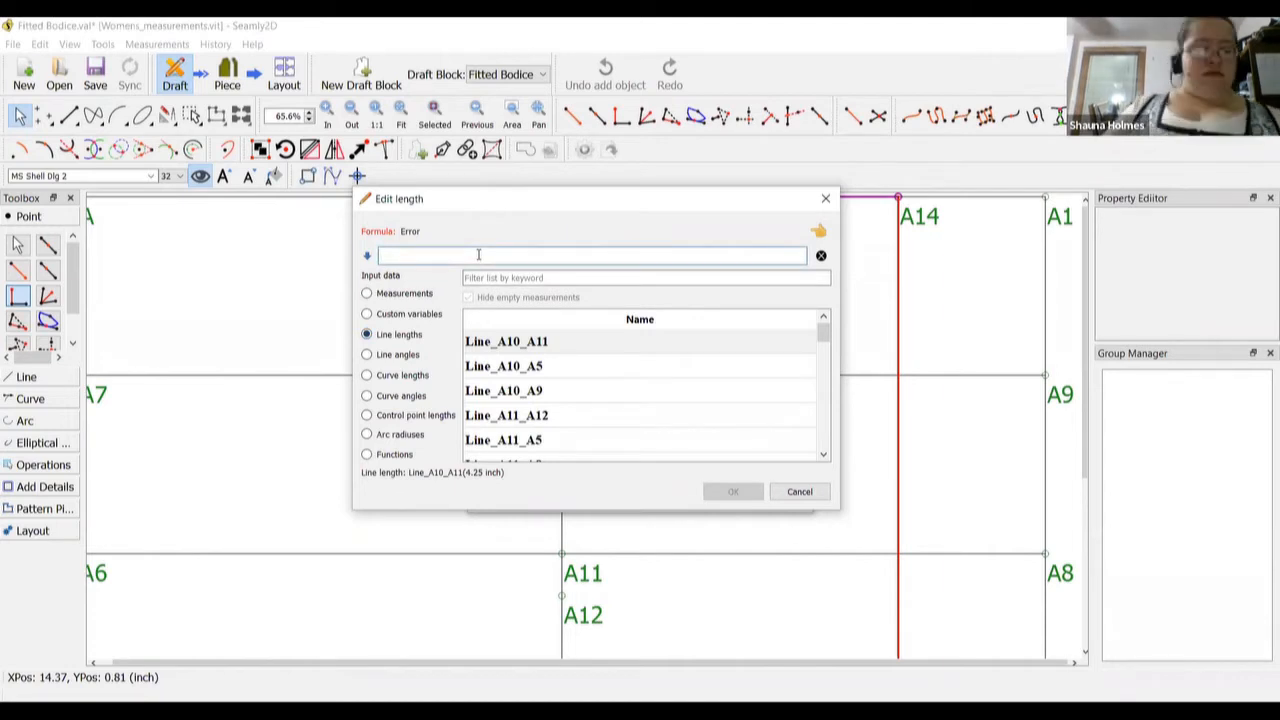
key(BackSpace)
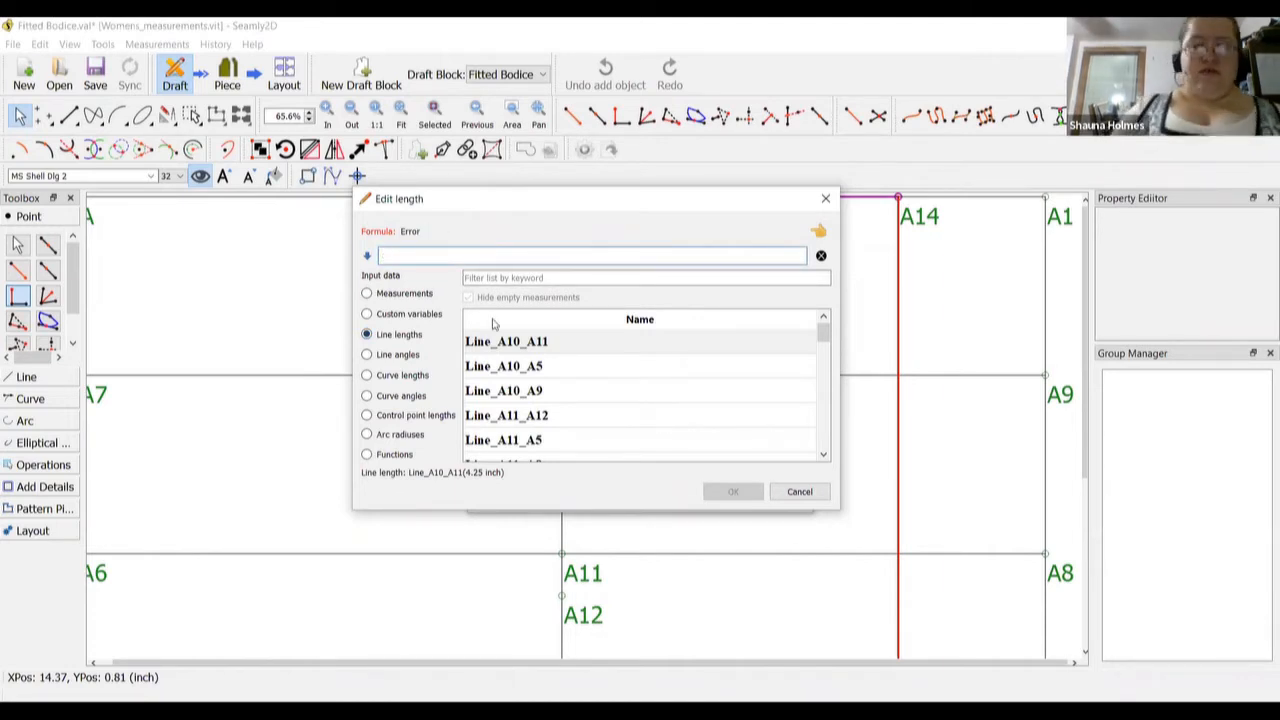
click(494, 320)
click(494, 281)
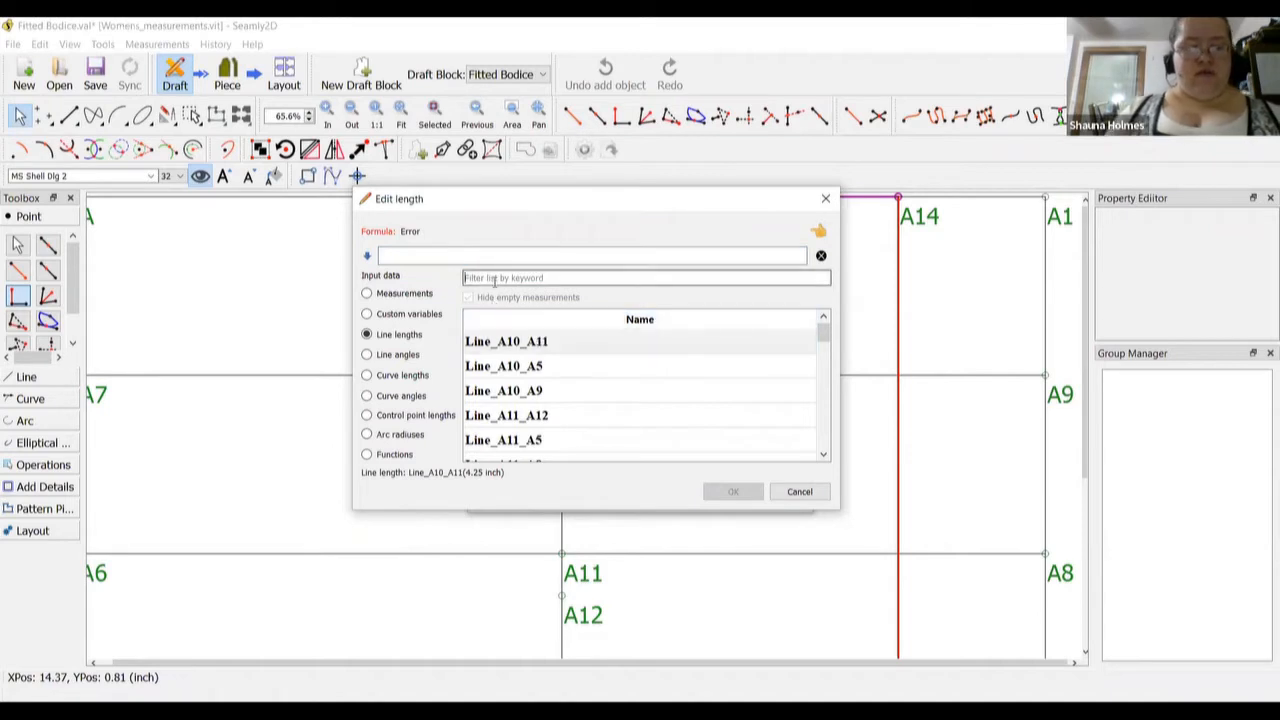
text(a1)
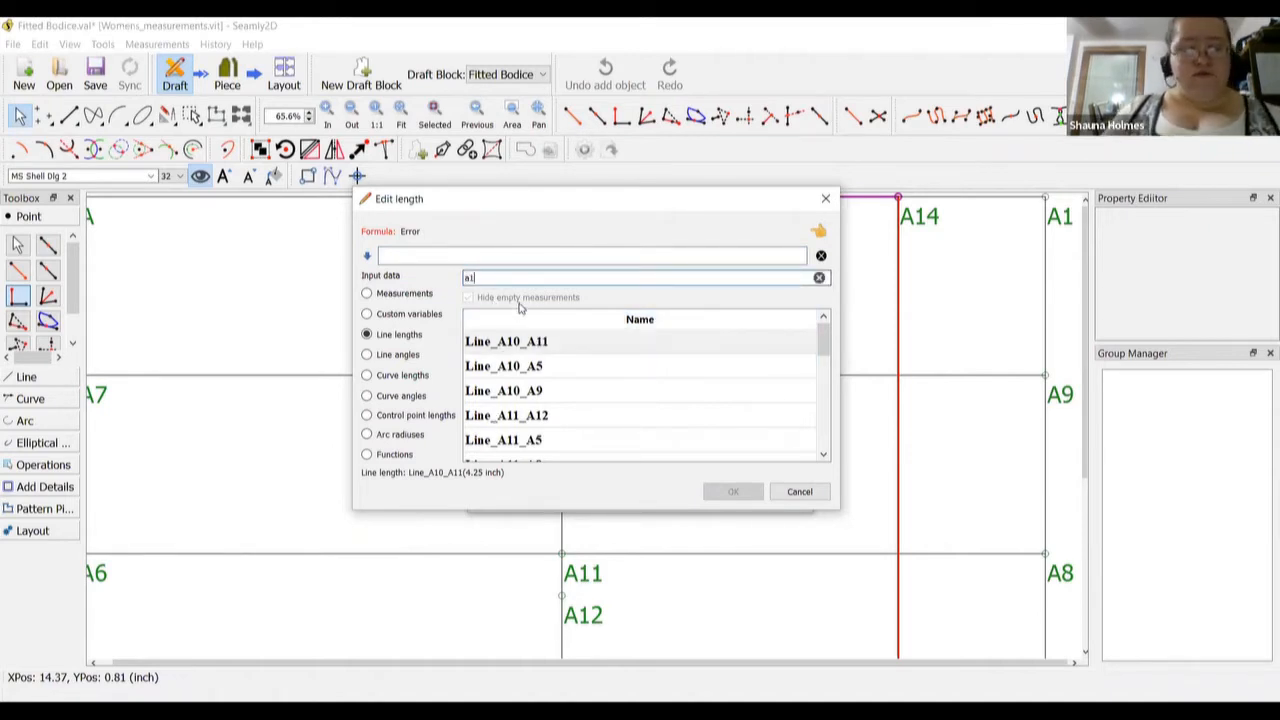
text(4)
double_click(512, 367)
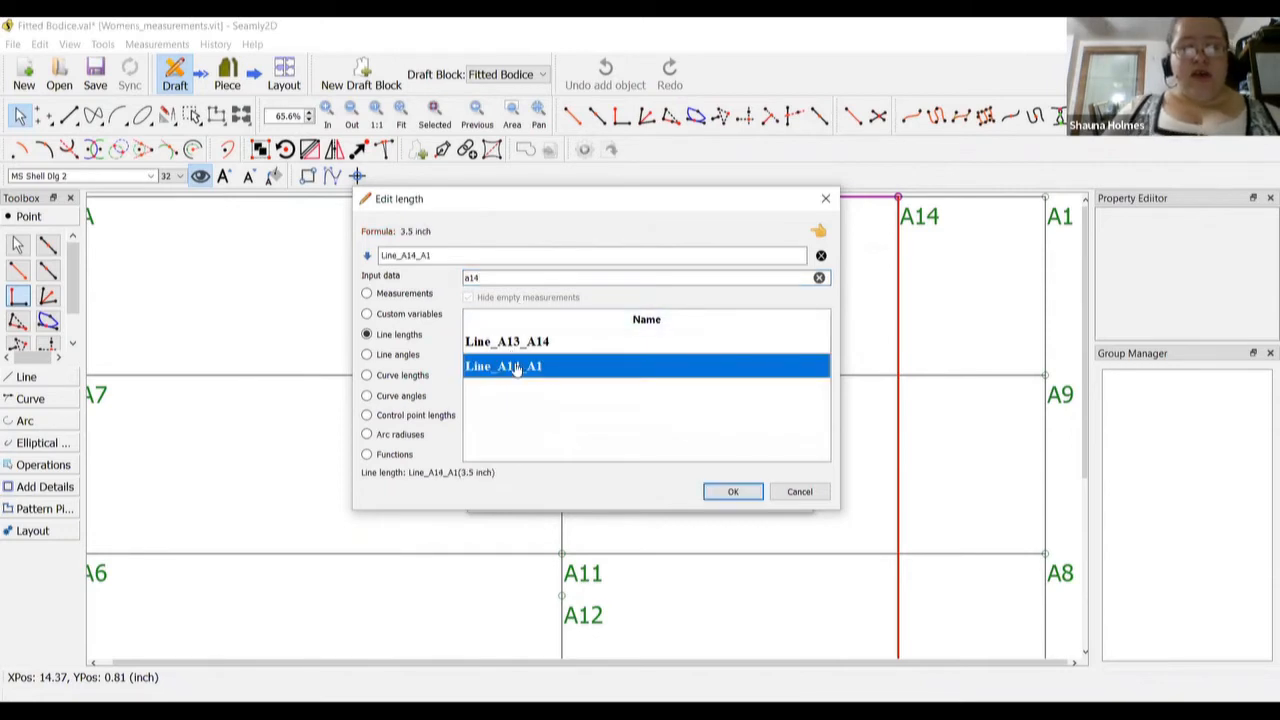
click(725, 496)
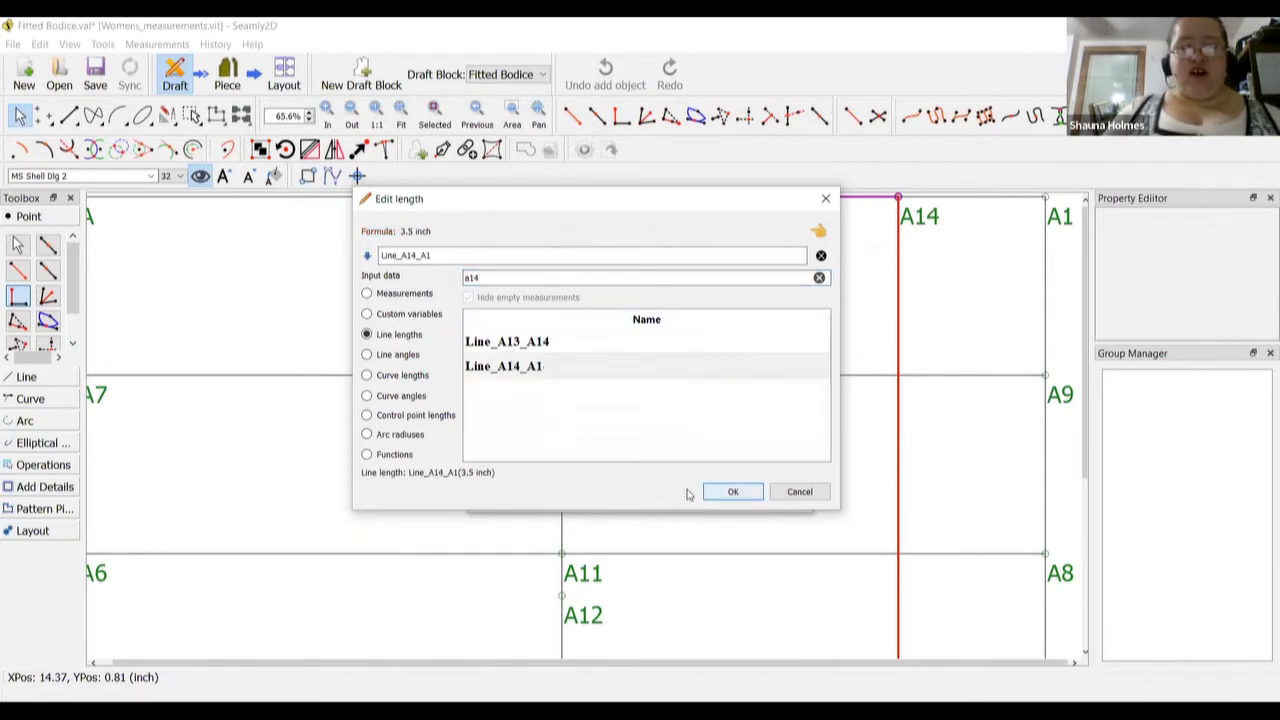
click(712, 493)
click(648, 493)
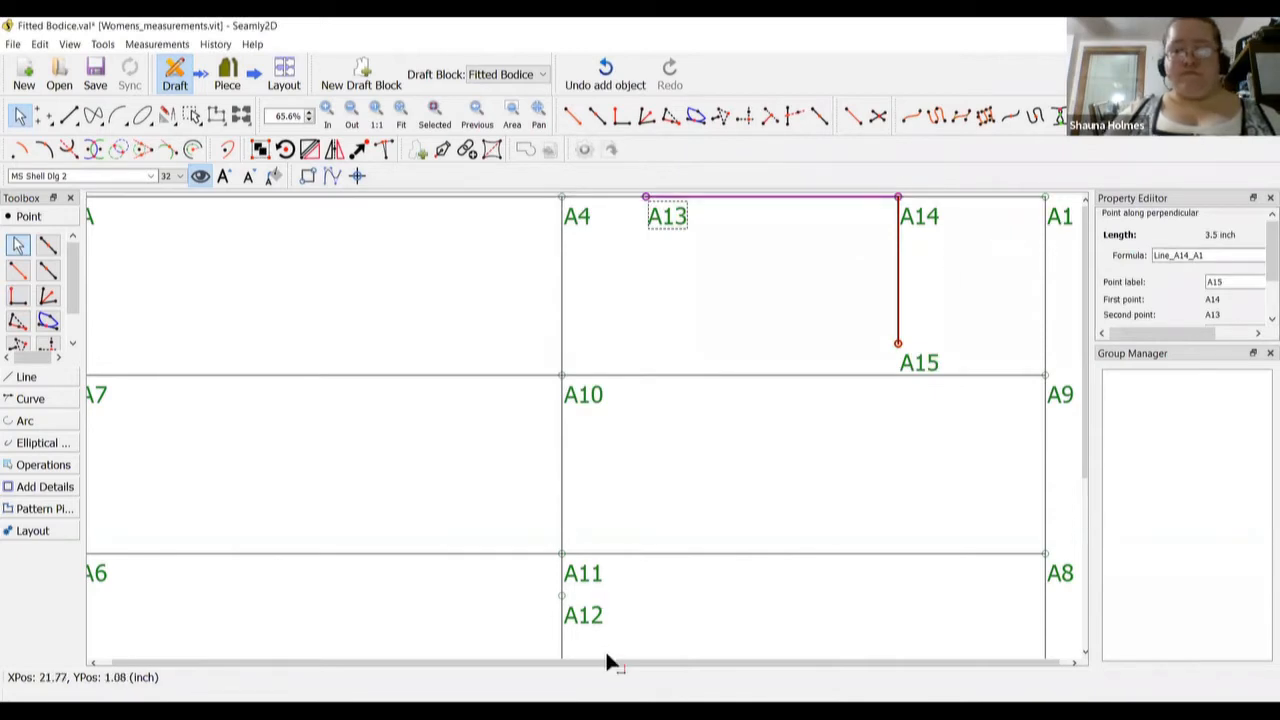
Create a point perpendicular to the A1–A14 line at A1, with the line length Line_A14_A1 as its length
drag(610, 663, 619, 664)
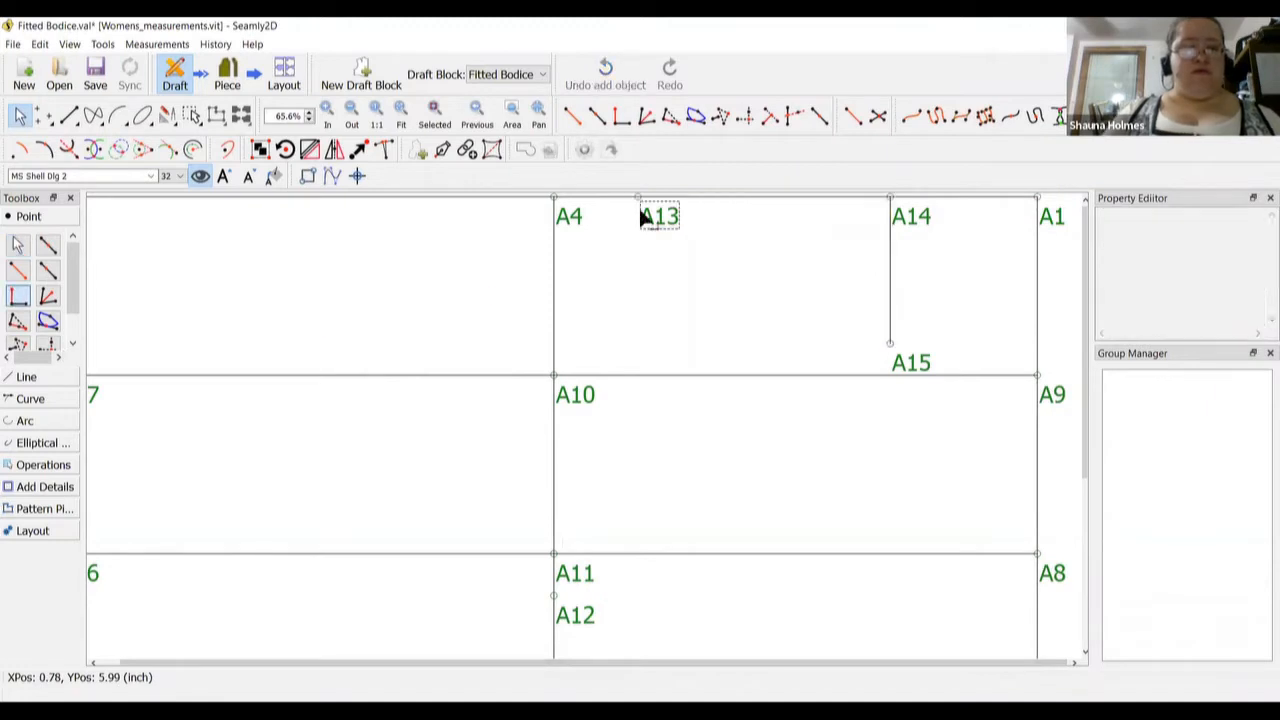
click(1042, 220)
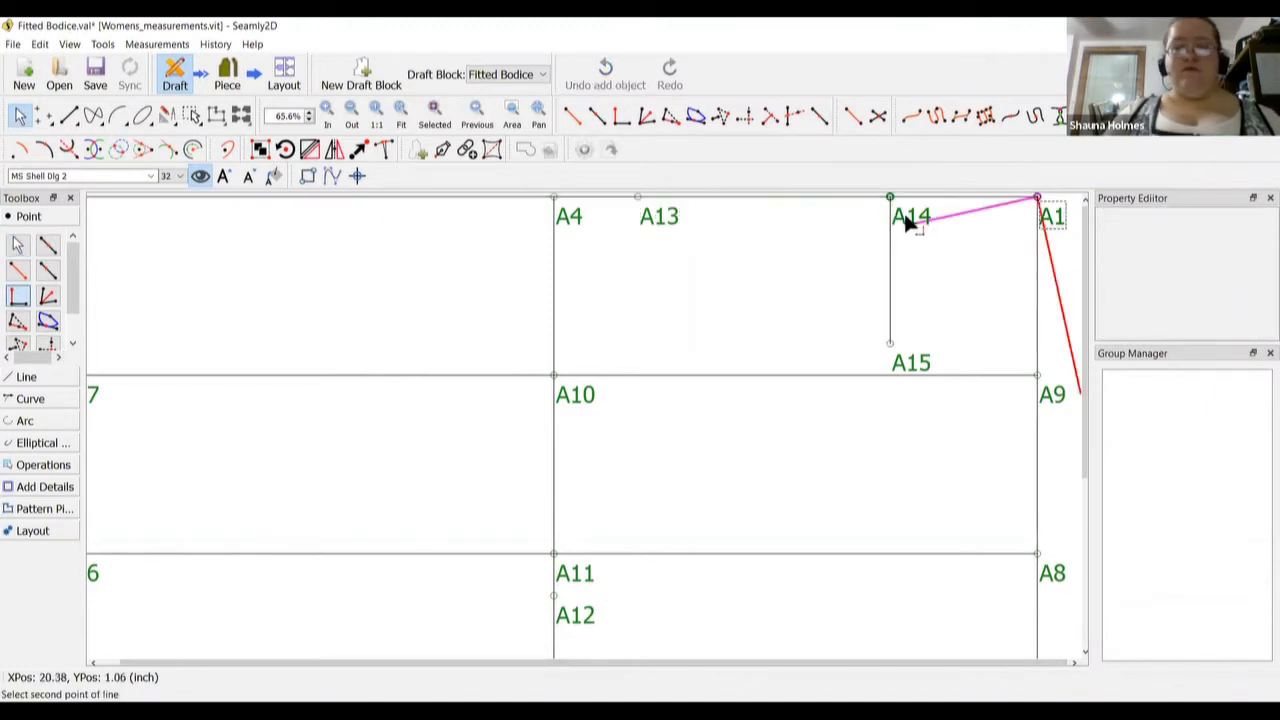
click(908, 220)
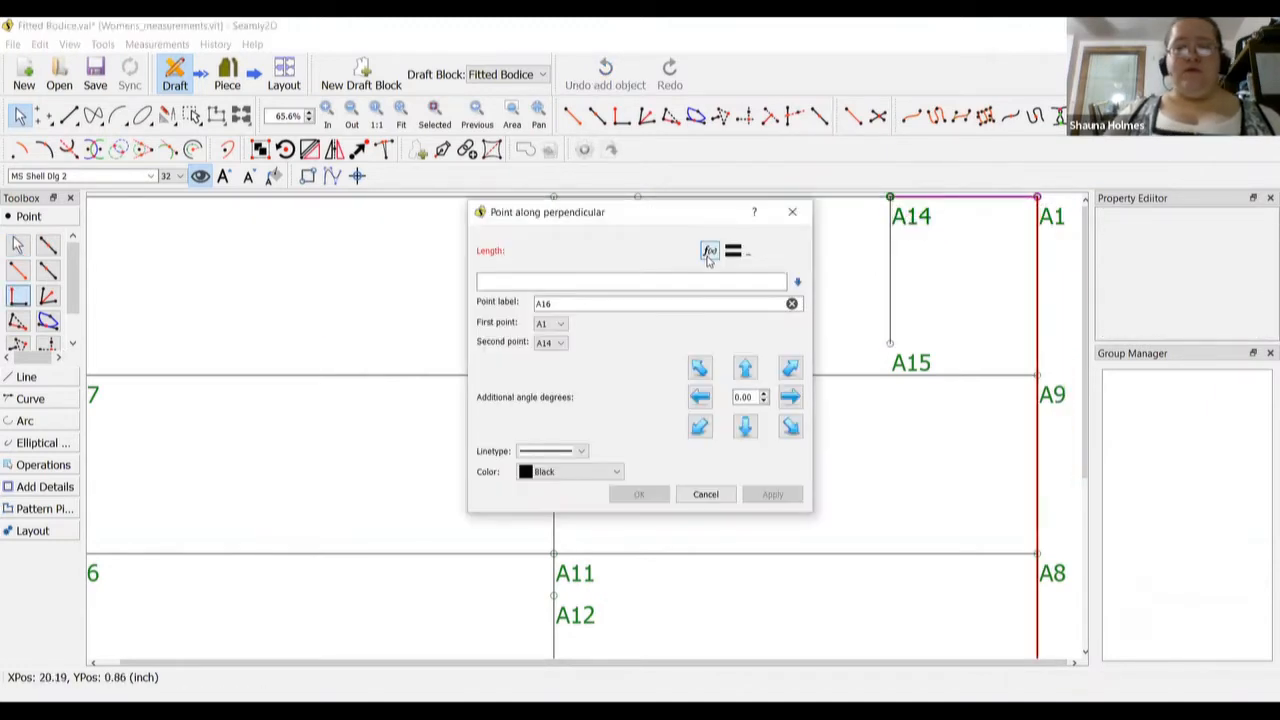
click(708, 254)
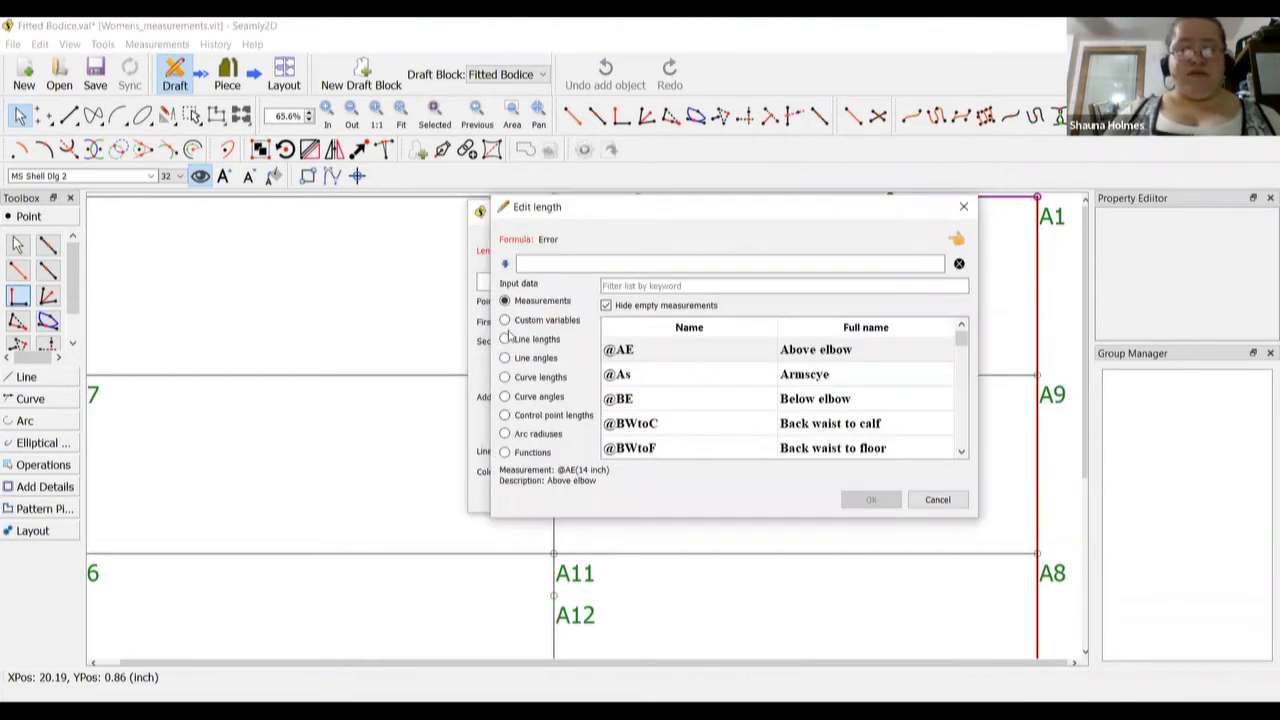
click(508, 339)
click(632, 286)
text(a14)
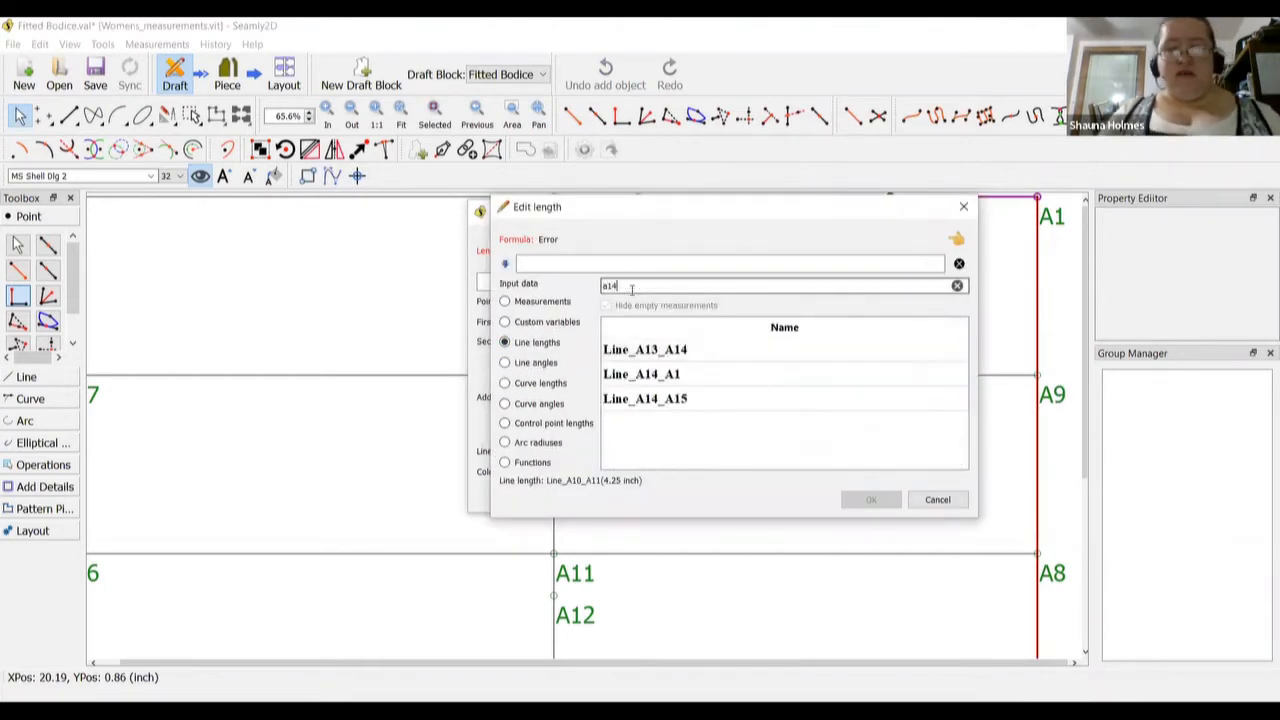
double_click(658, 378)
click(869, 499)
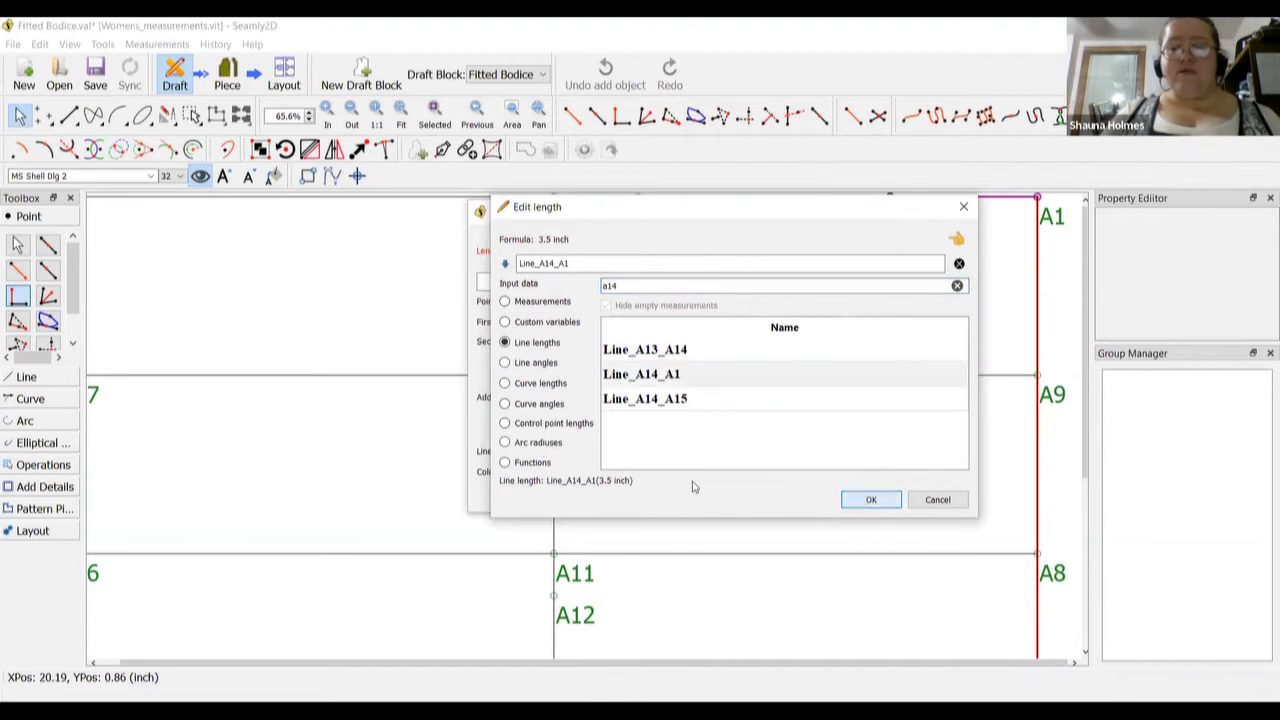
key(Return)
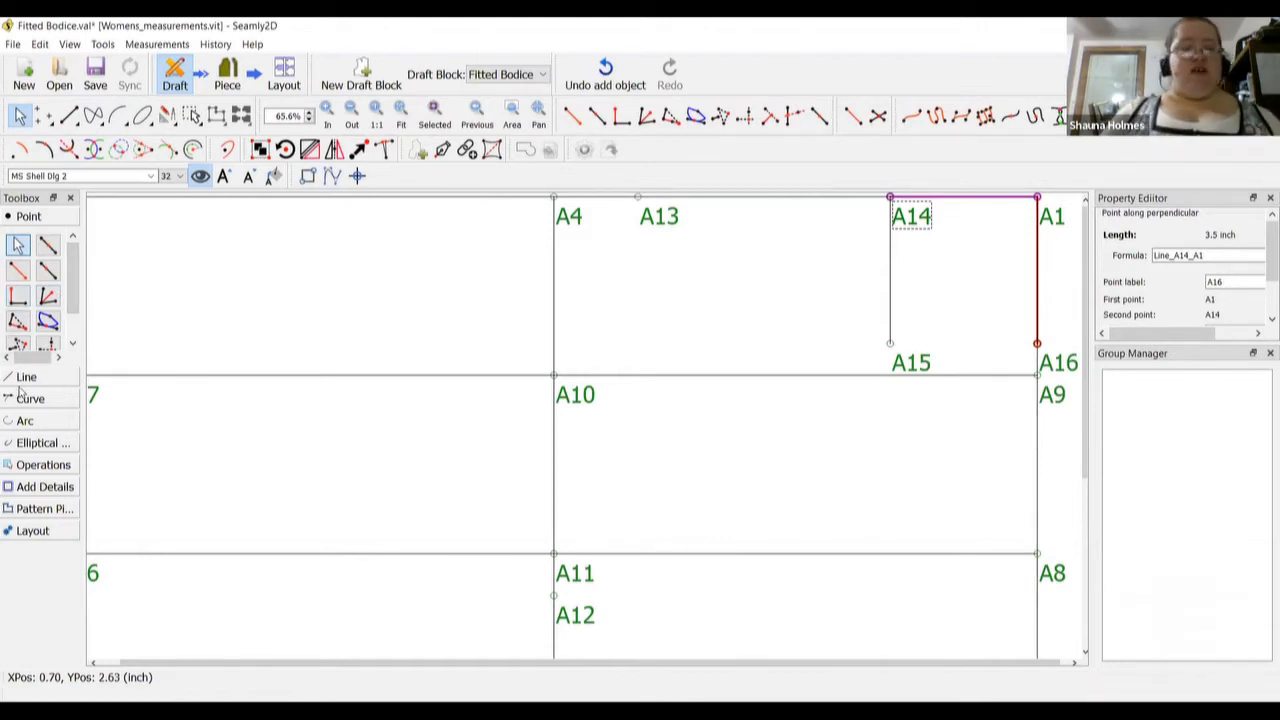
Draw a line from A15 to A16 to close the neckline square
click(24, 306)
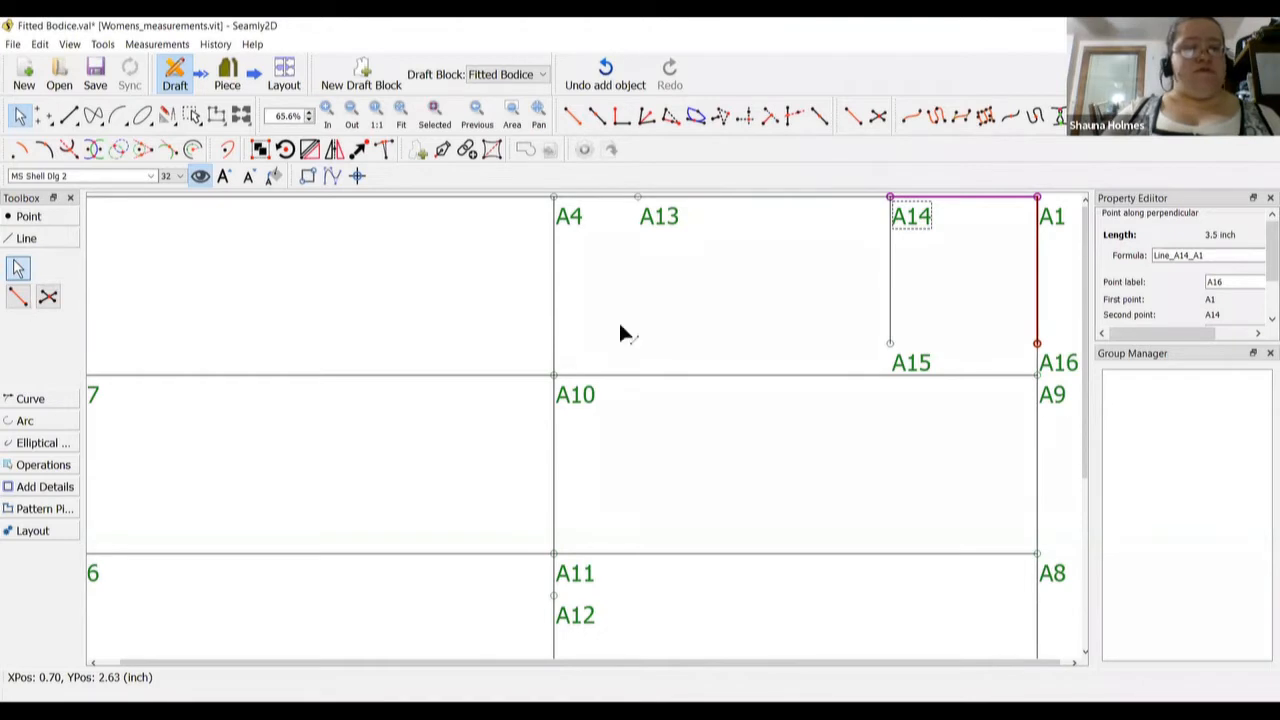
click(905, 360)
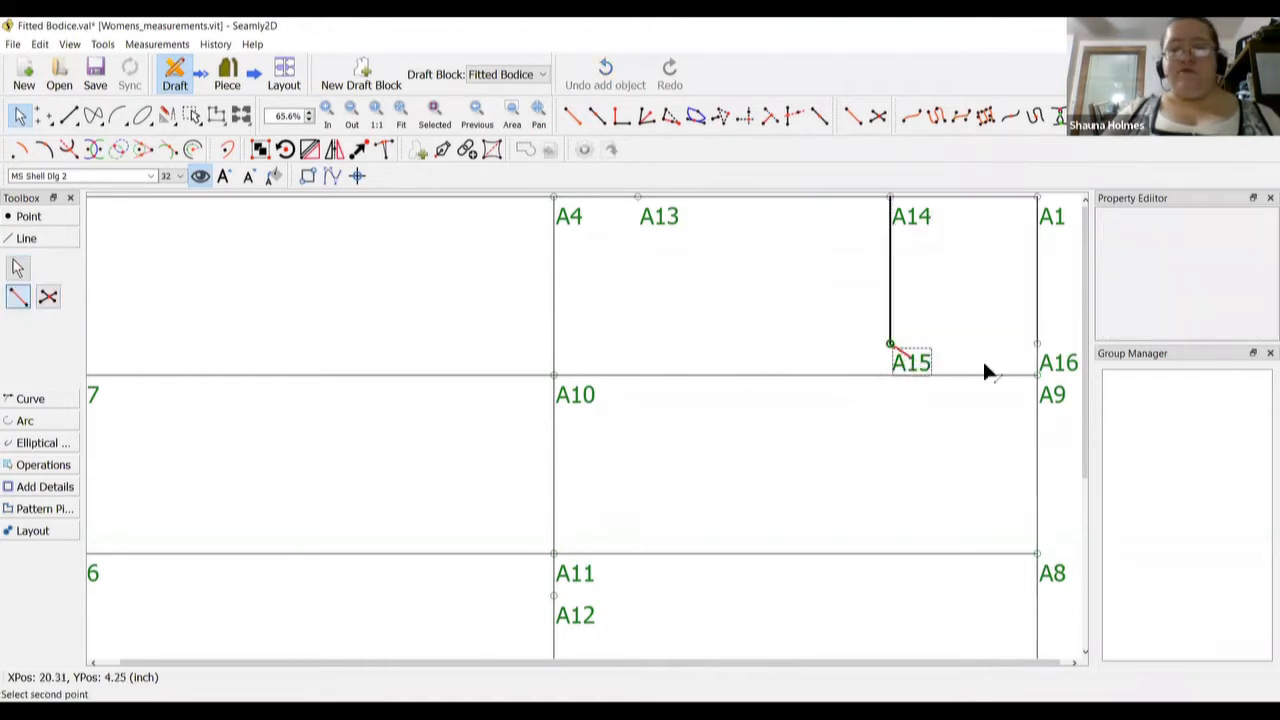
click(1038, 345)
key(Escape)
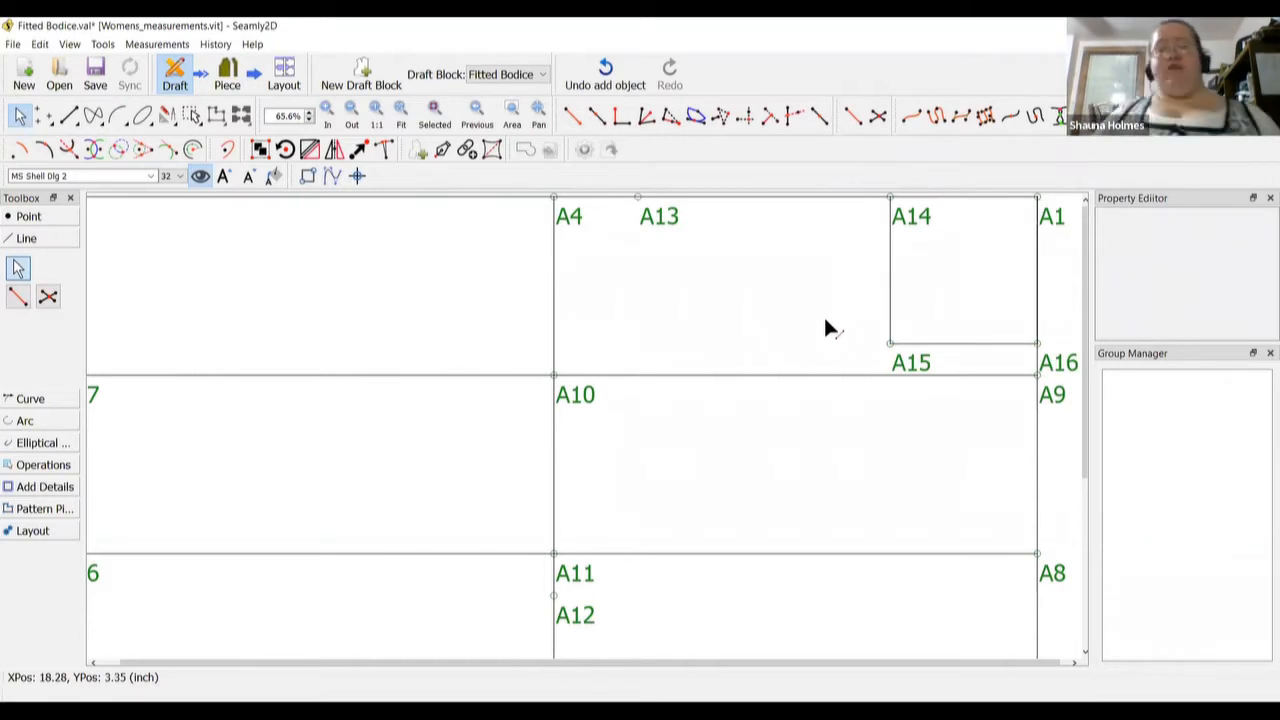
Place a point 1.325 inches from A14 along the line toward A15
click(52, 239)
click(48, 270)
click(912, 214)
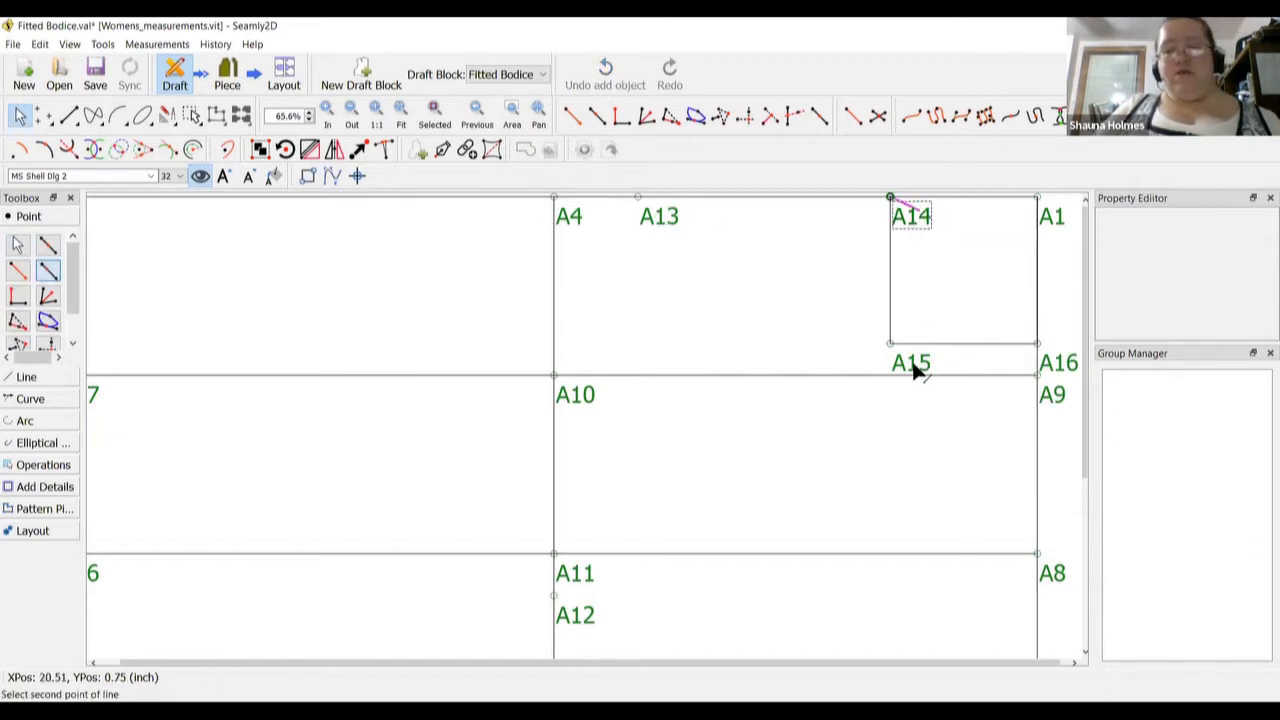
click(915, 368)
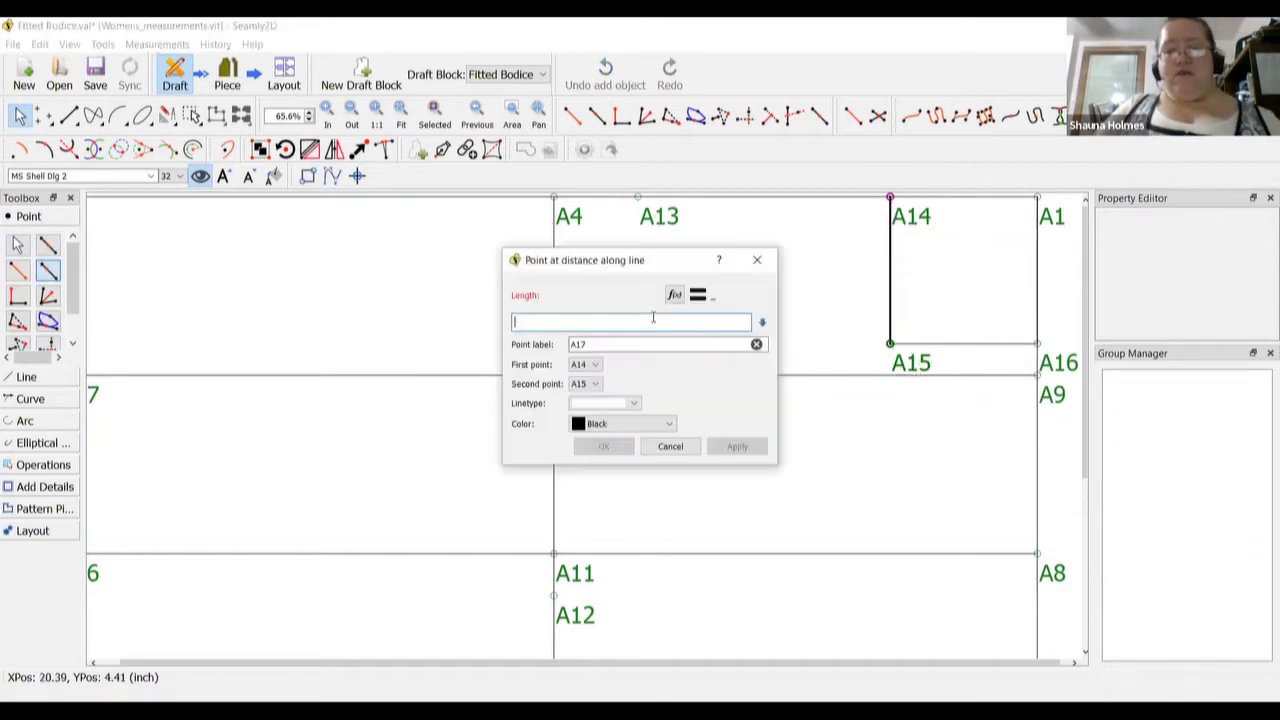
text(1.325)
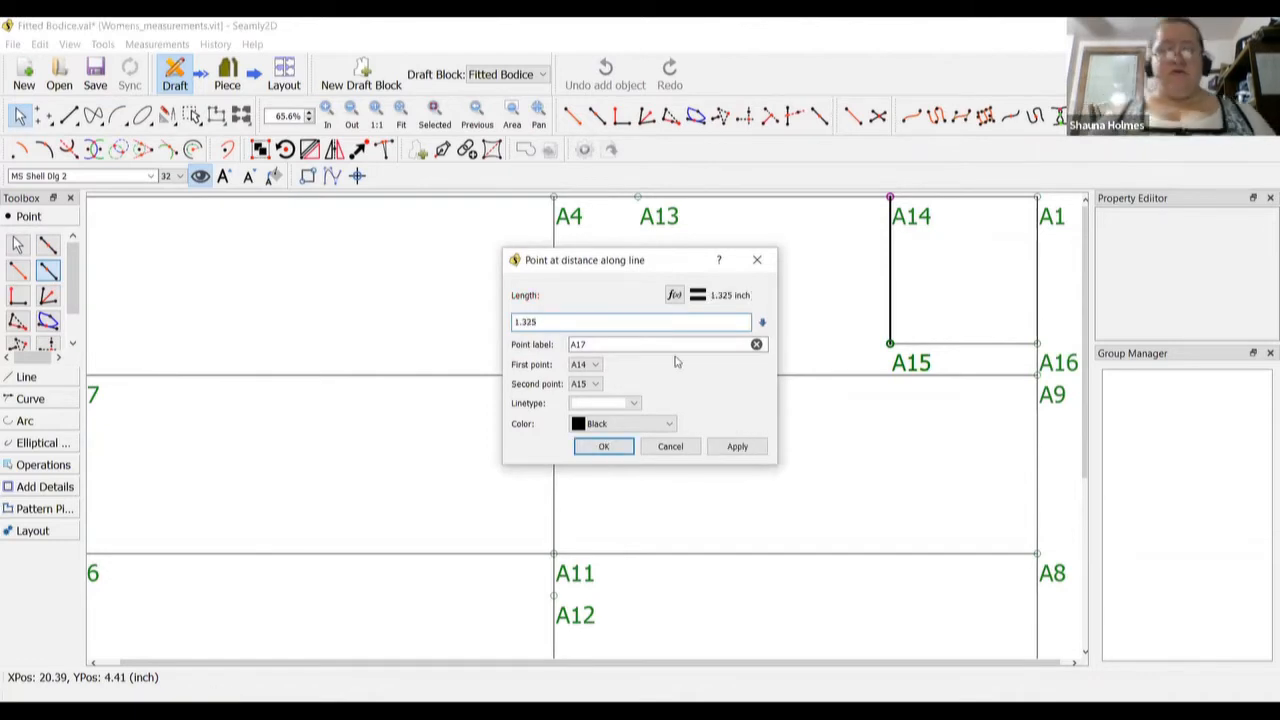
click(604, 447)
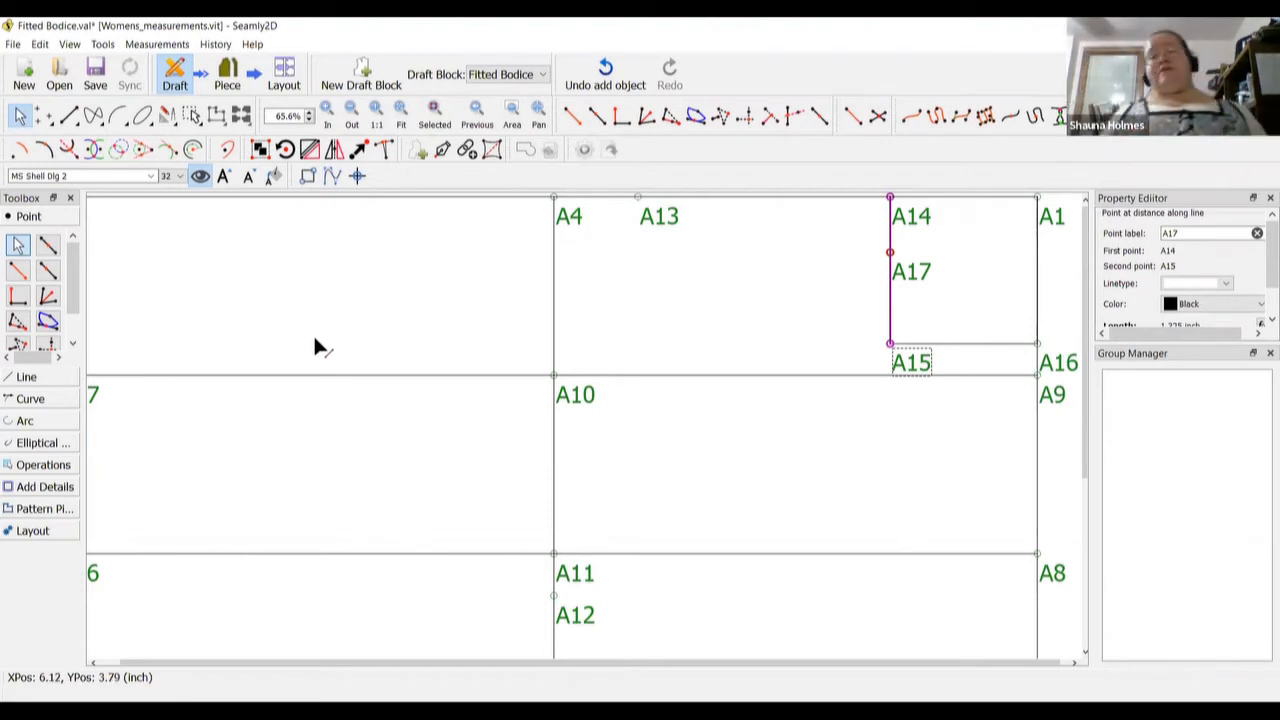
Place a point 1.325 inches from A4 along the vertical line toward A10
click(48, 270)
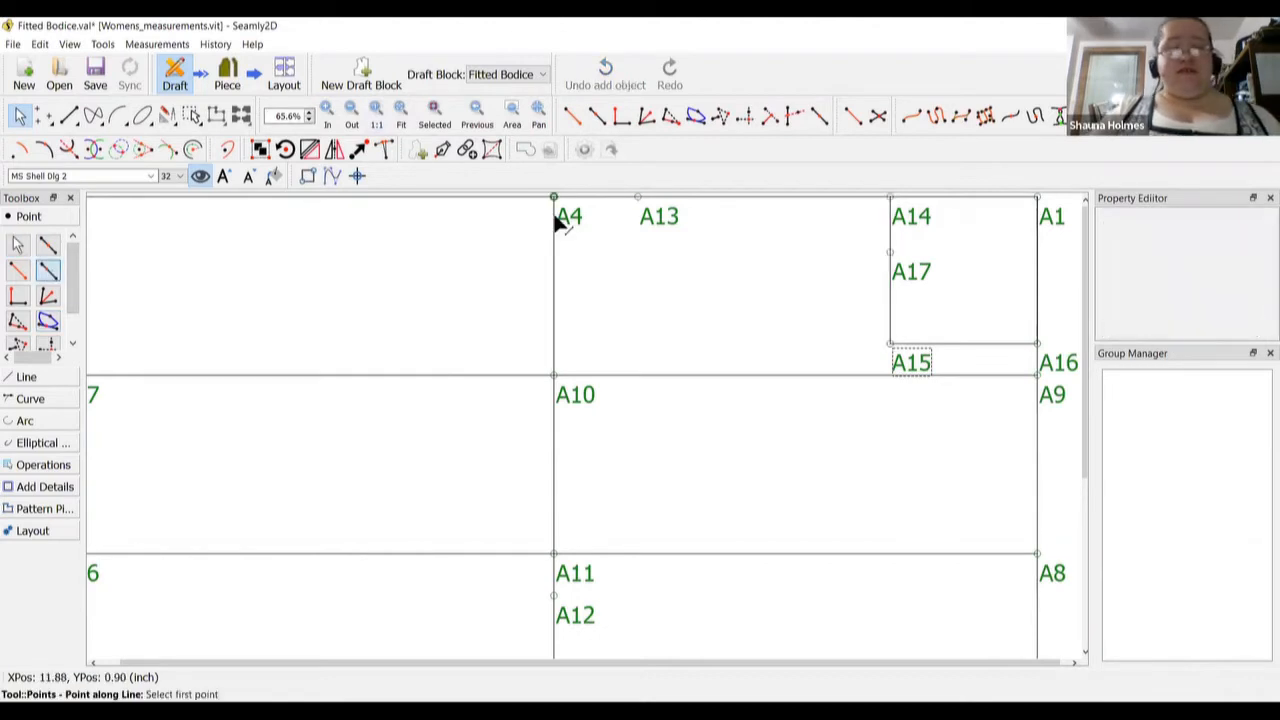
click(557, 223)
click(570, 382)
click(561, 317)
text(1.325)
click(604, 448)
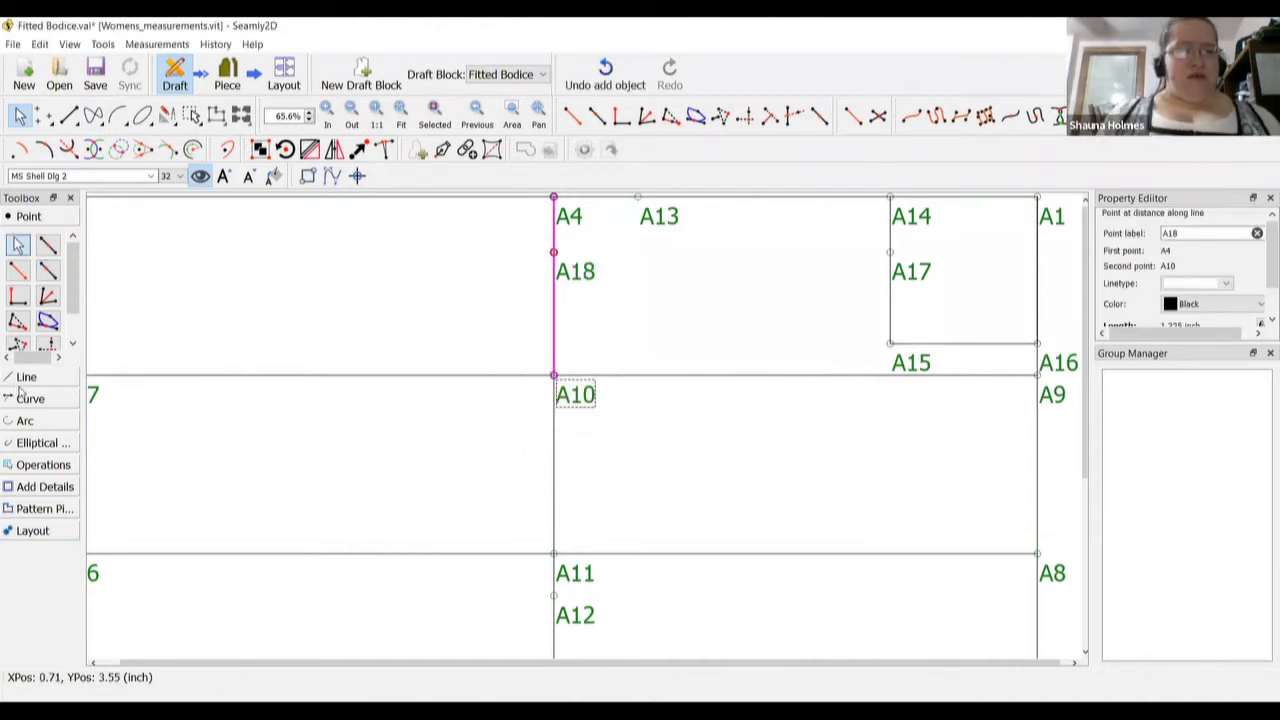
Connect A17 to A18 with a straight line
click(26, 377)
click(18, 296)
click(891, 254)
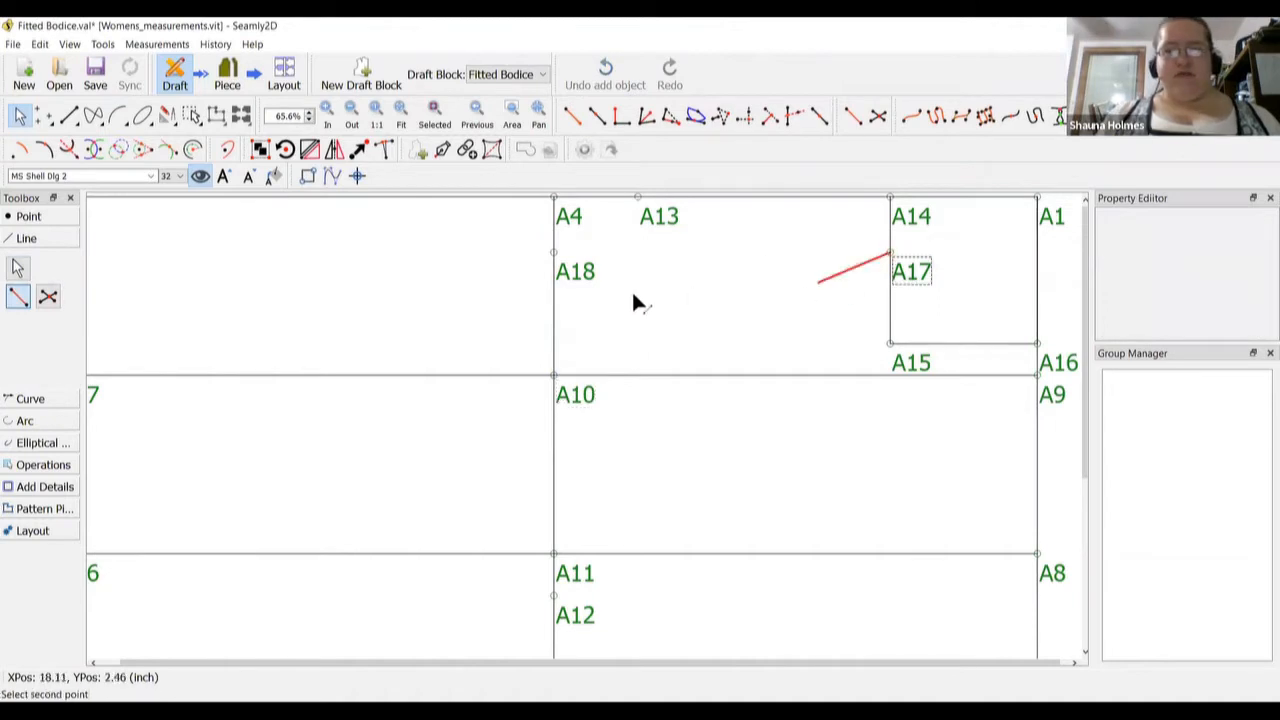
click(574, 270)
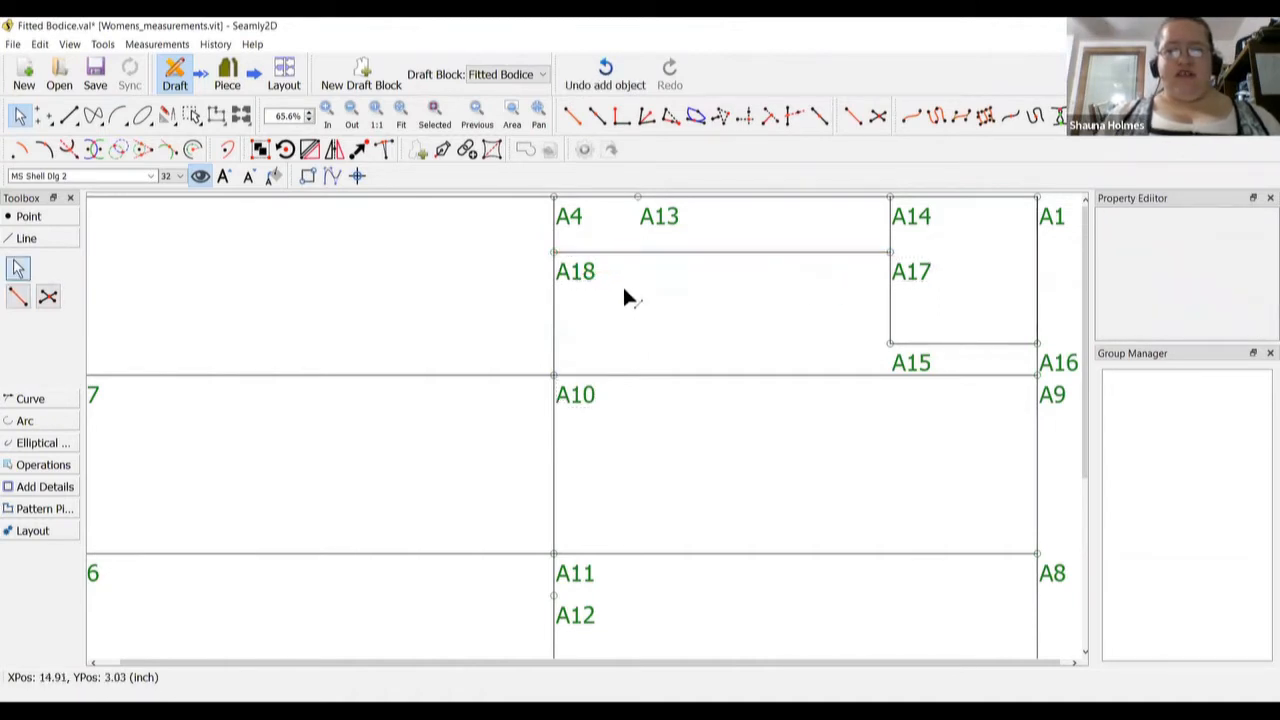
click(42, 222)
click(48, 321)
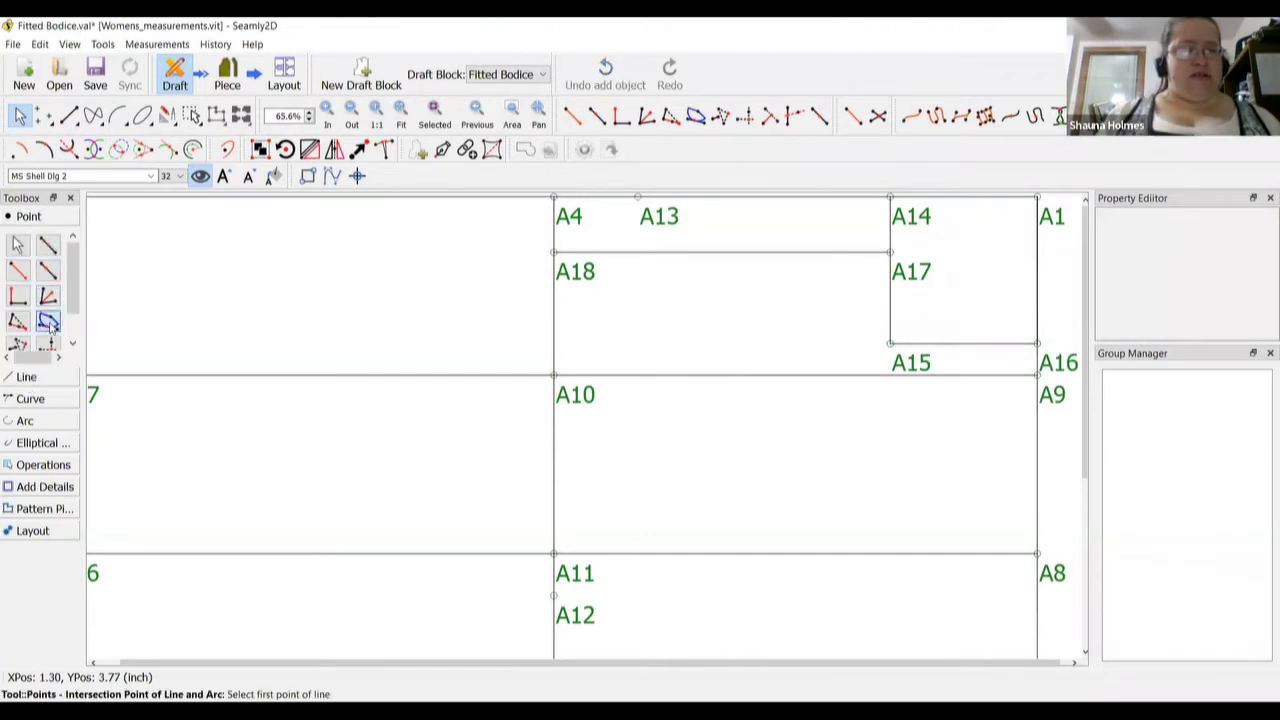
click(894, 265)
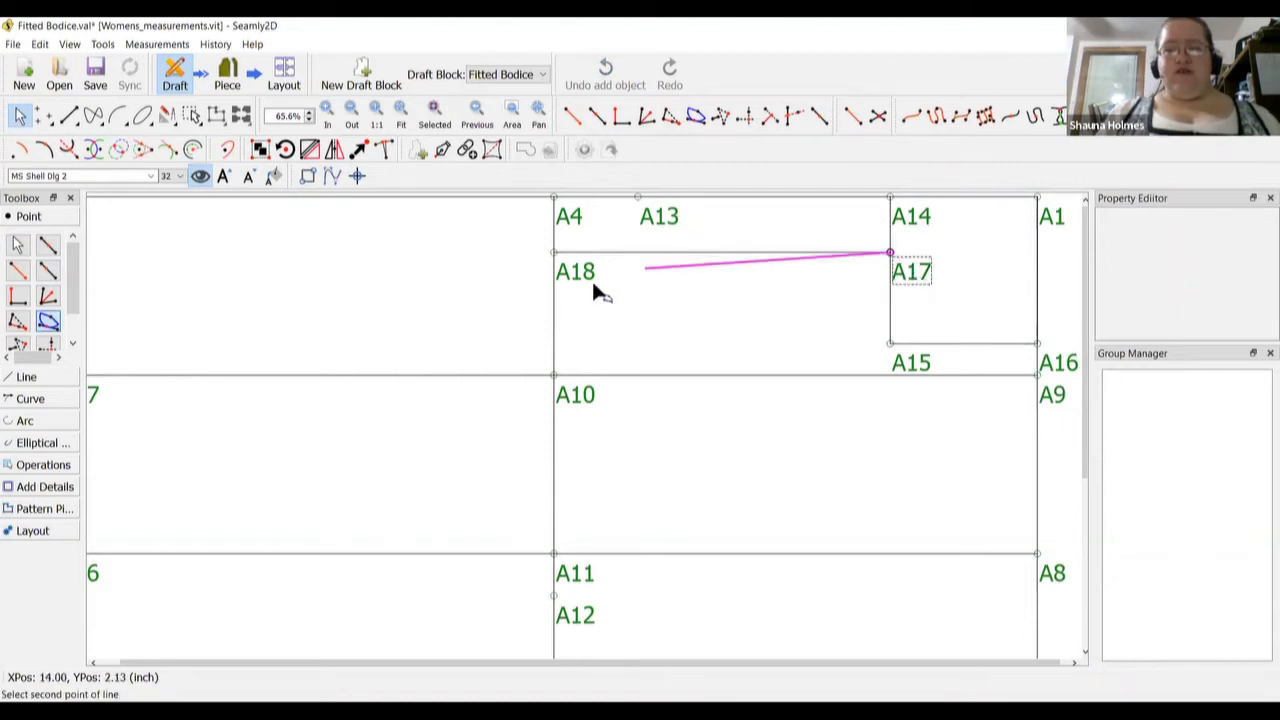
click(560, 272)
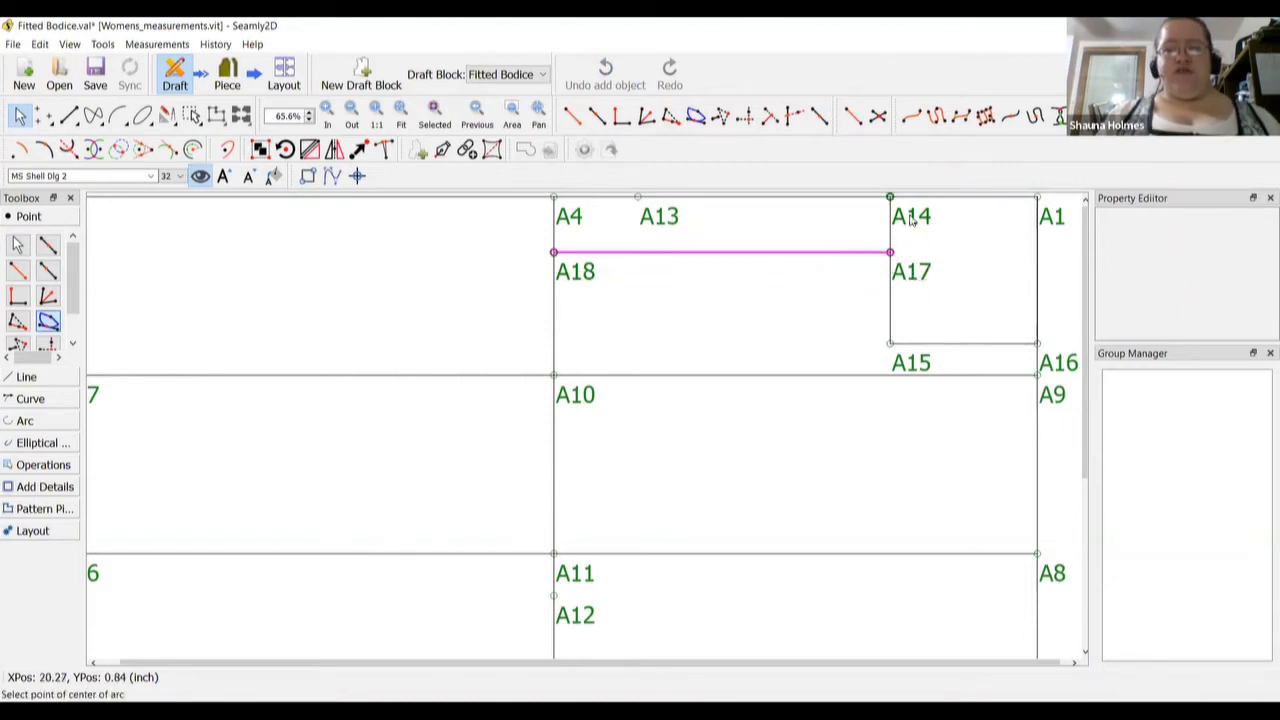
click(911, 220)
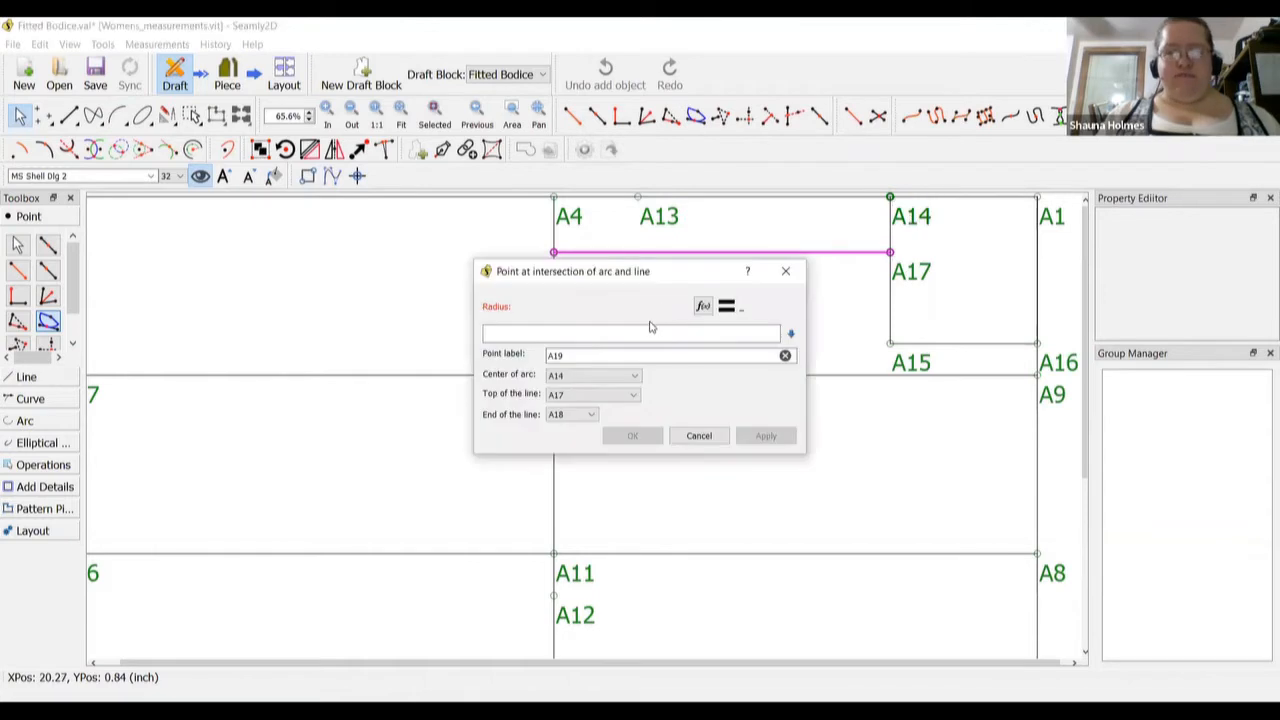
click(703, 308)
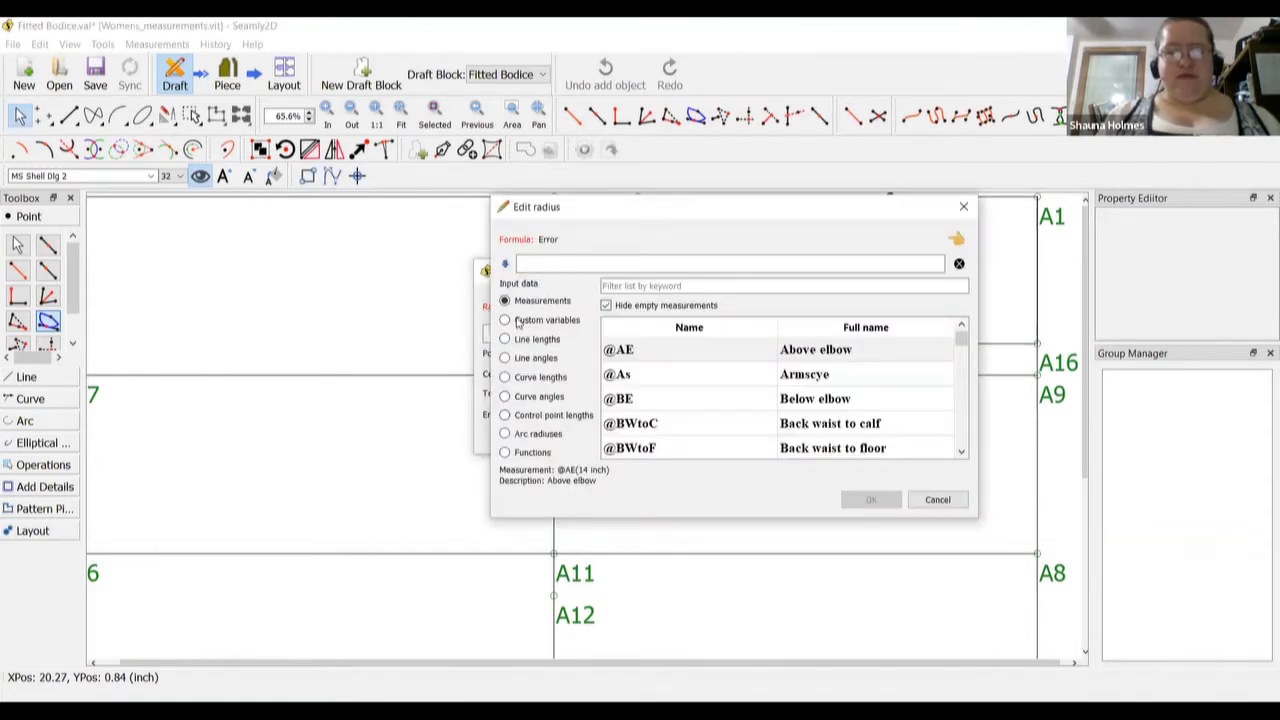
click(680, 286)
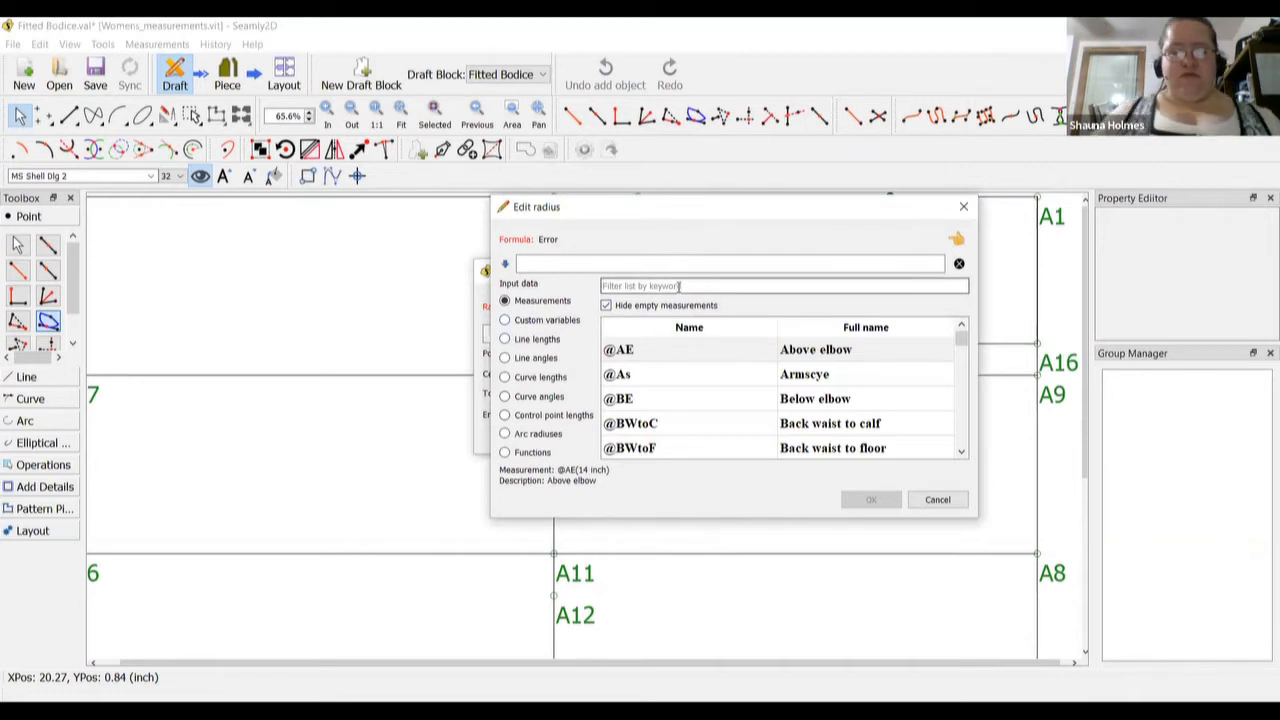
text(shoulder)
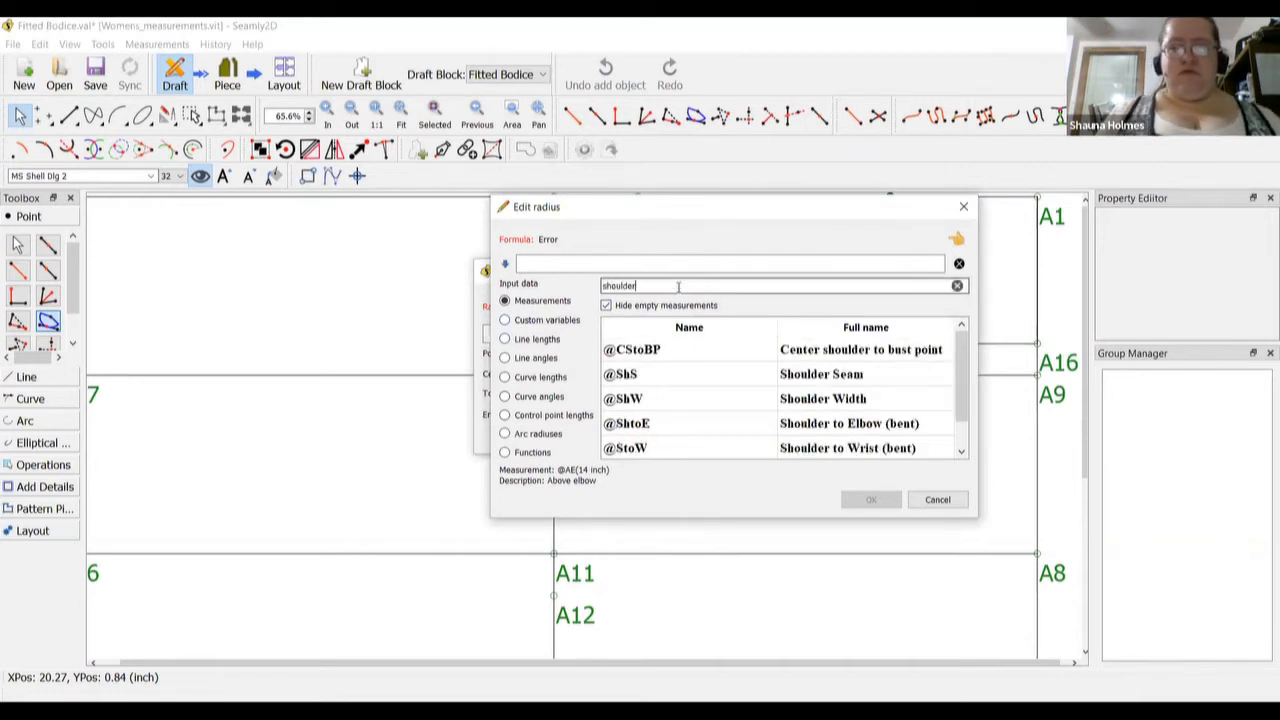
double_click(795, 378)
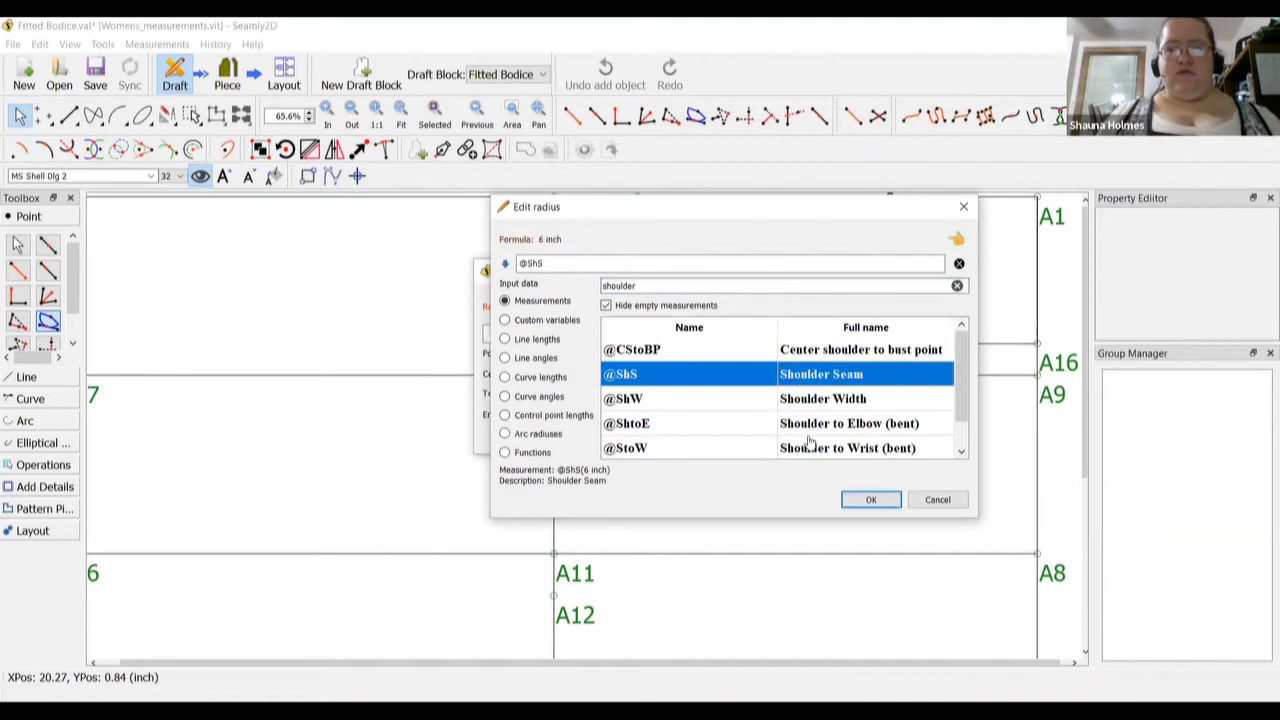
click(855, 504)
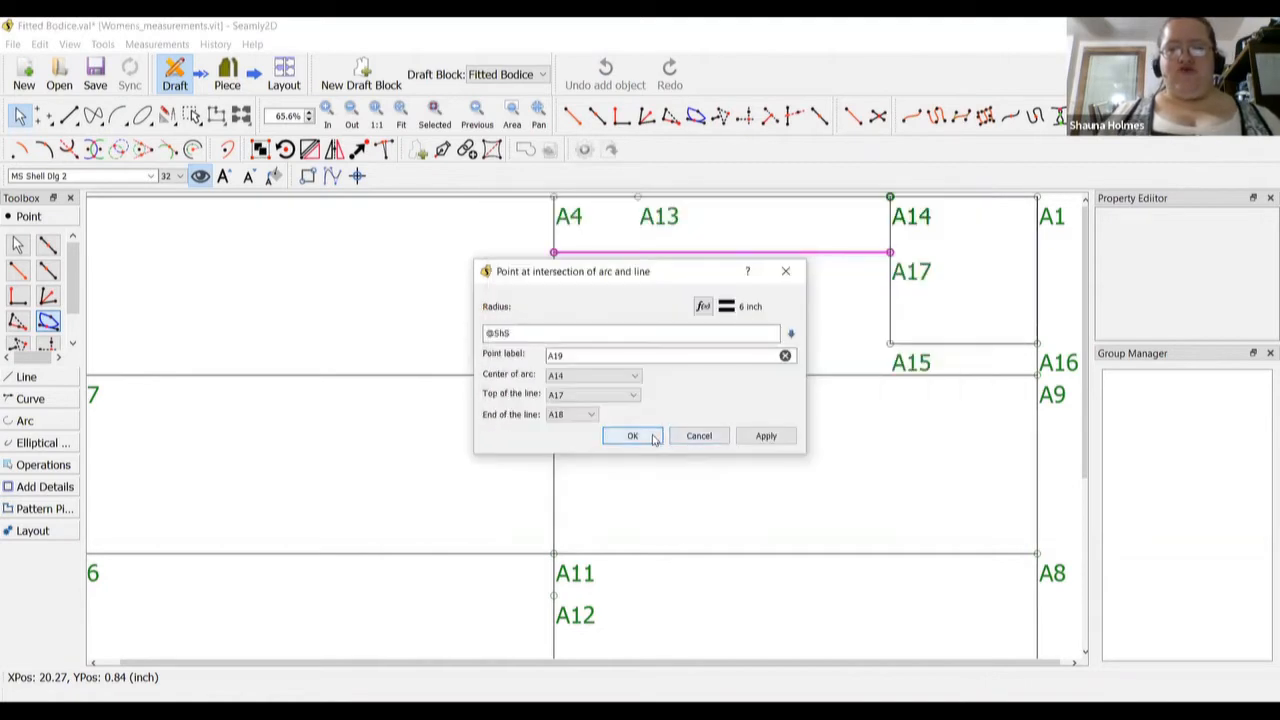
key(Return)
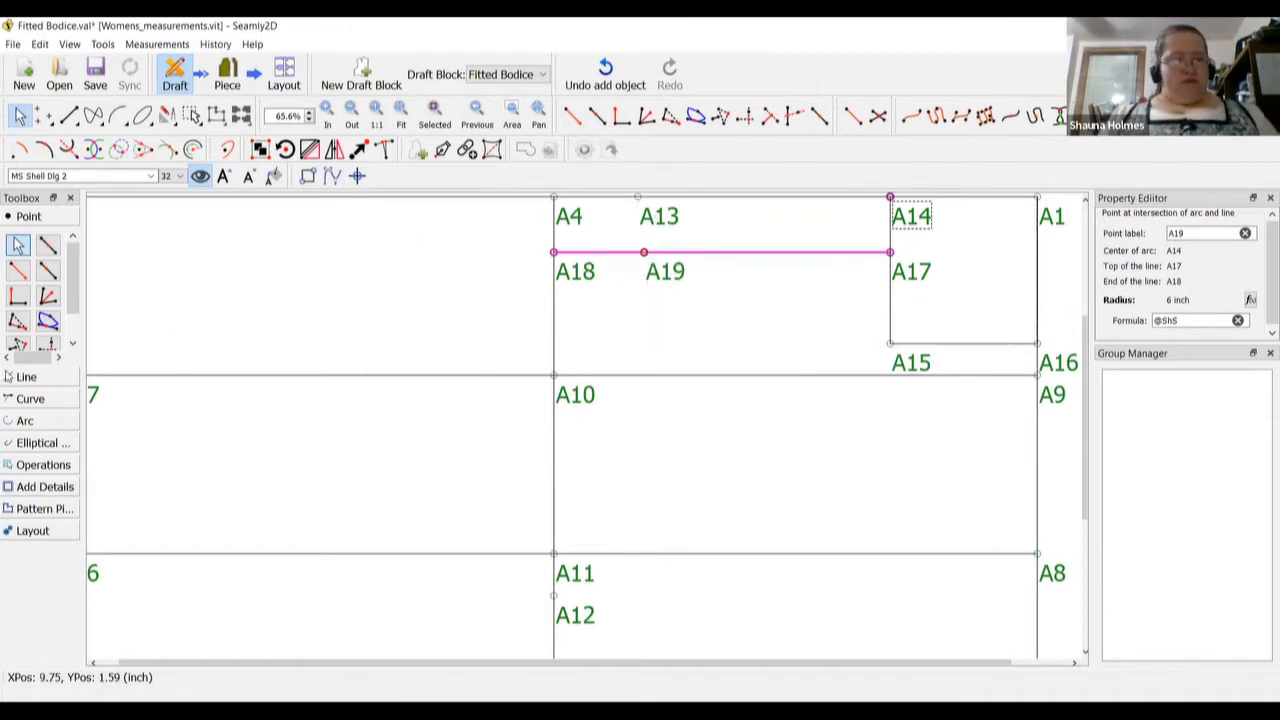
Draw the shoulder slope as a straight line from A14 to A19
click(24, 376)
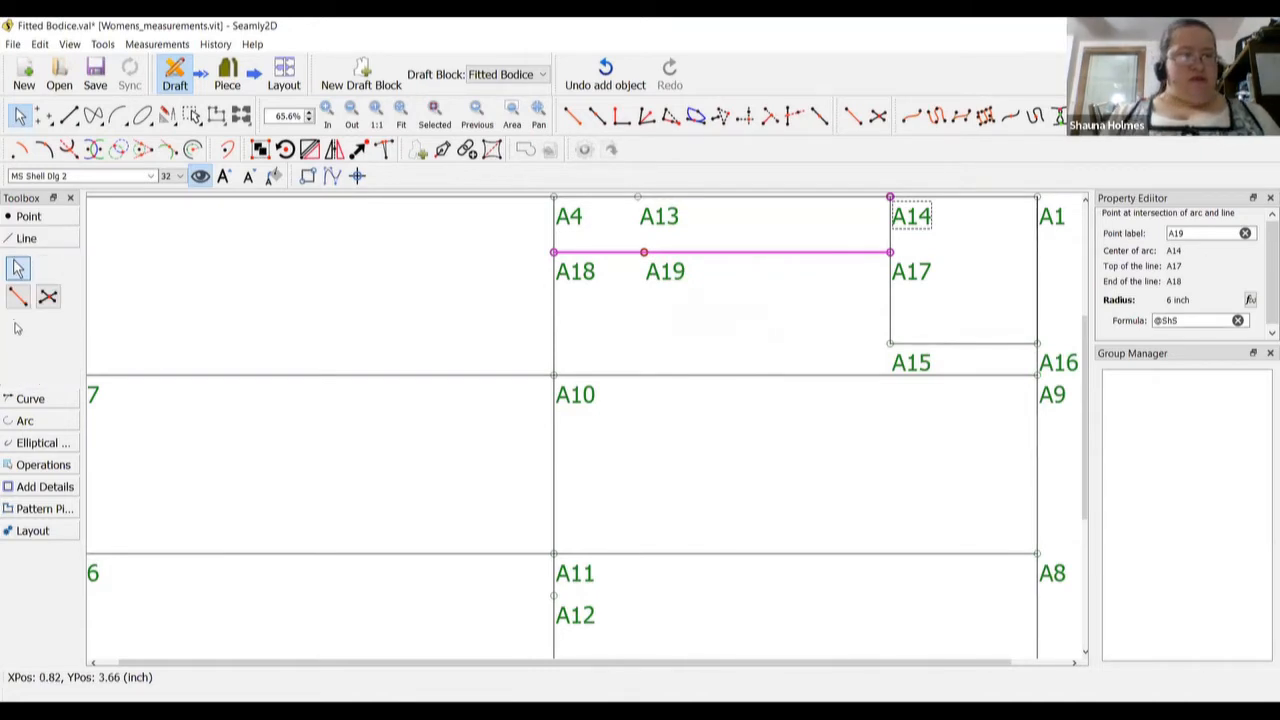
click(18, 296)
click(916, 222)
click(672, 268)
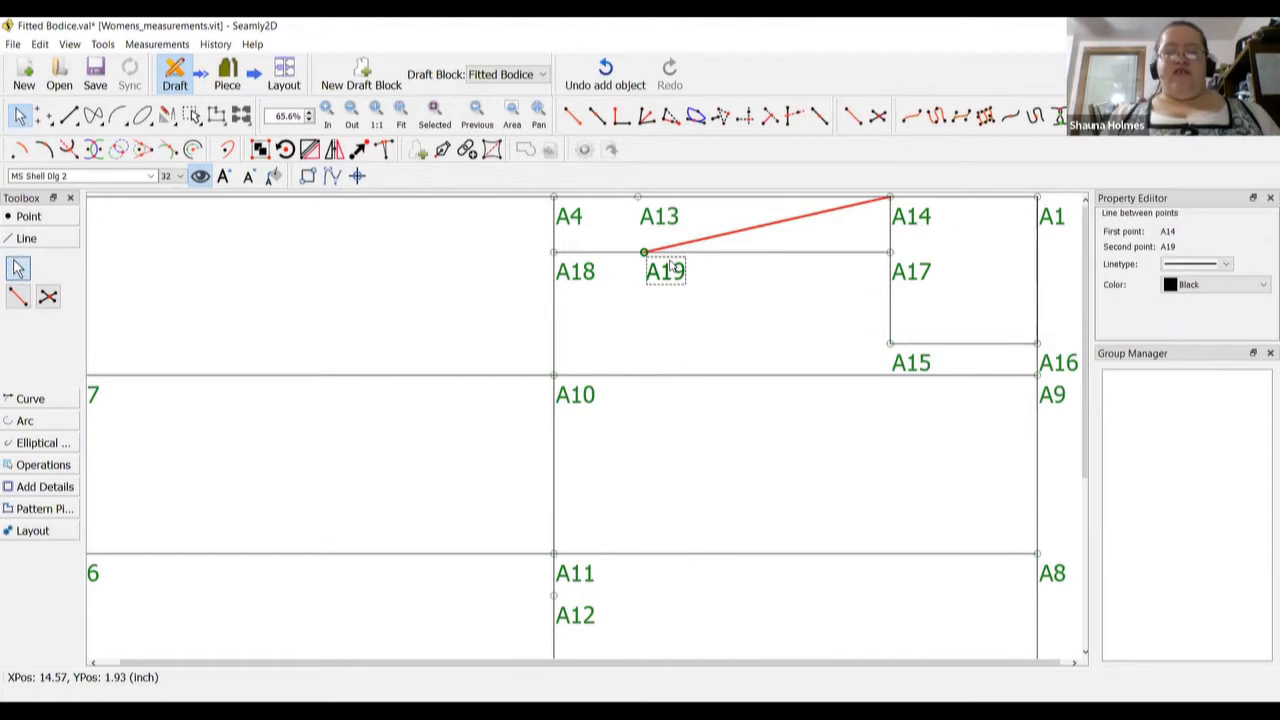
click(413, 290)
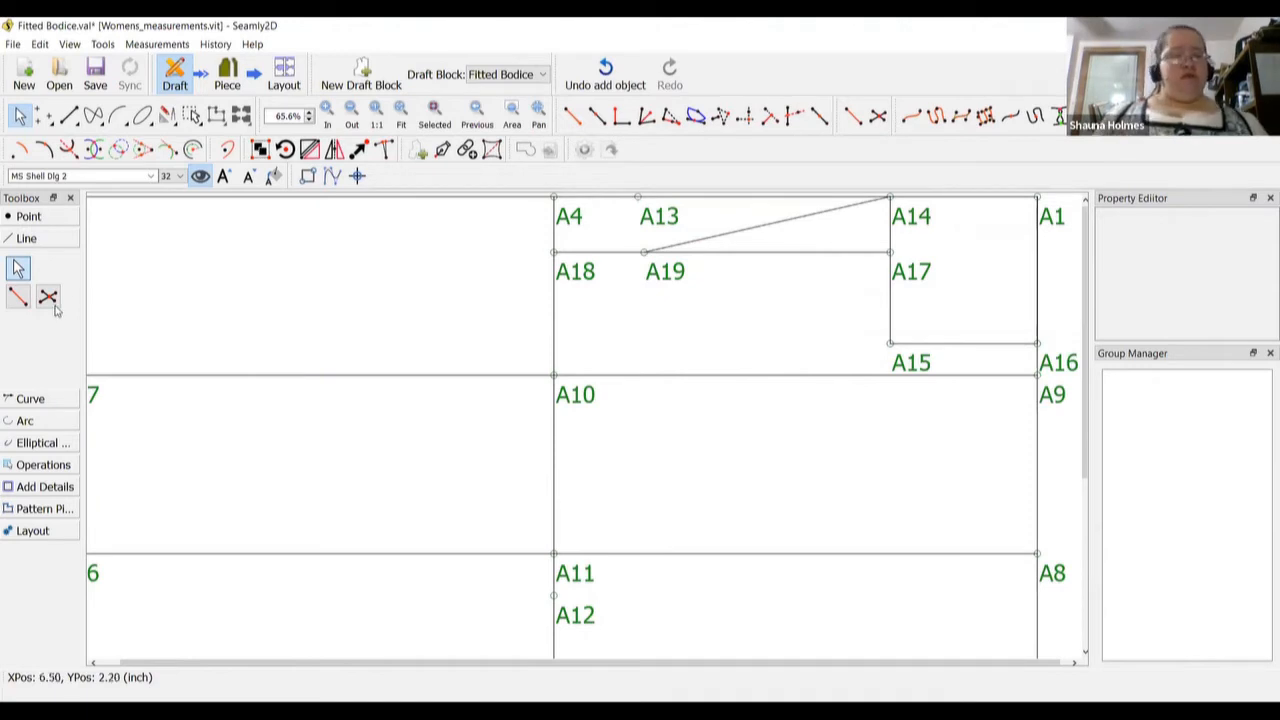
Place a point 1 inch from A19 along the shoulder line toward A14
click(28, 216)
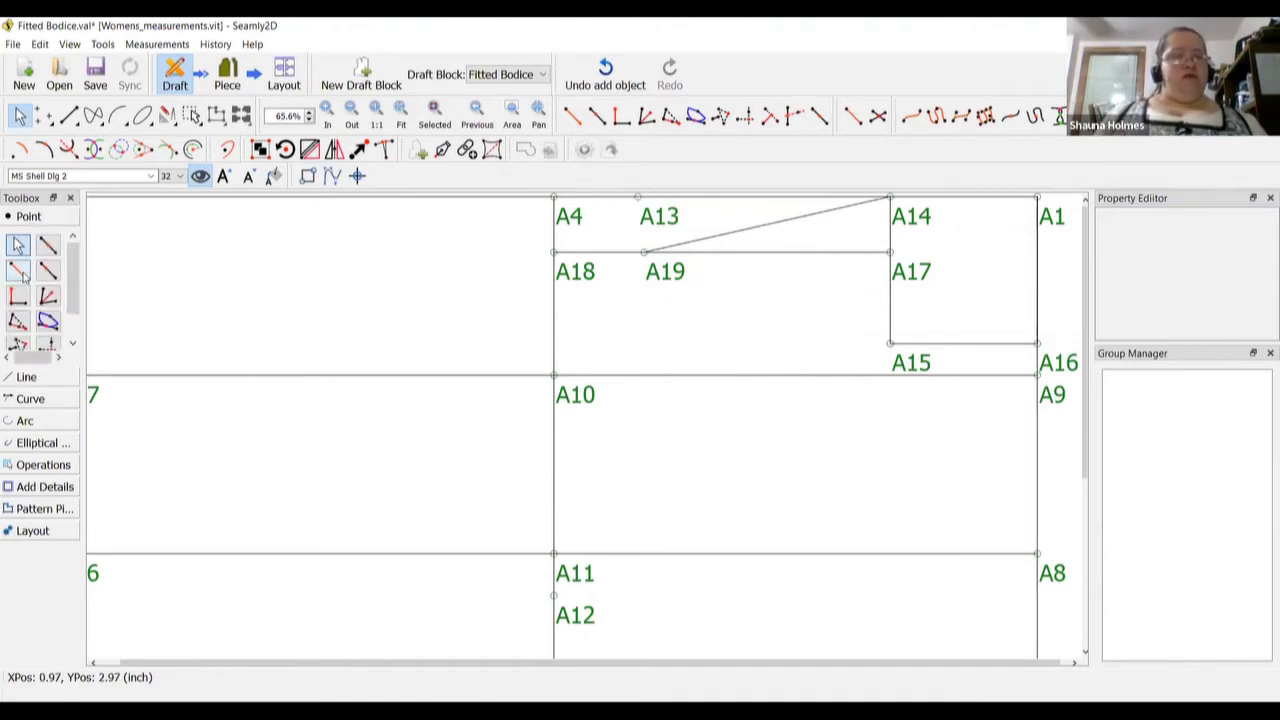
click(47, 270)
click(668, 274)
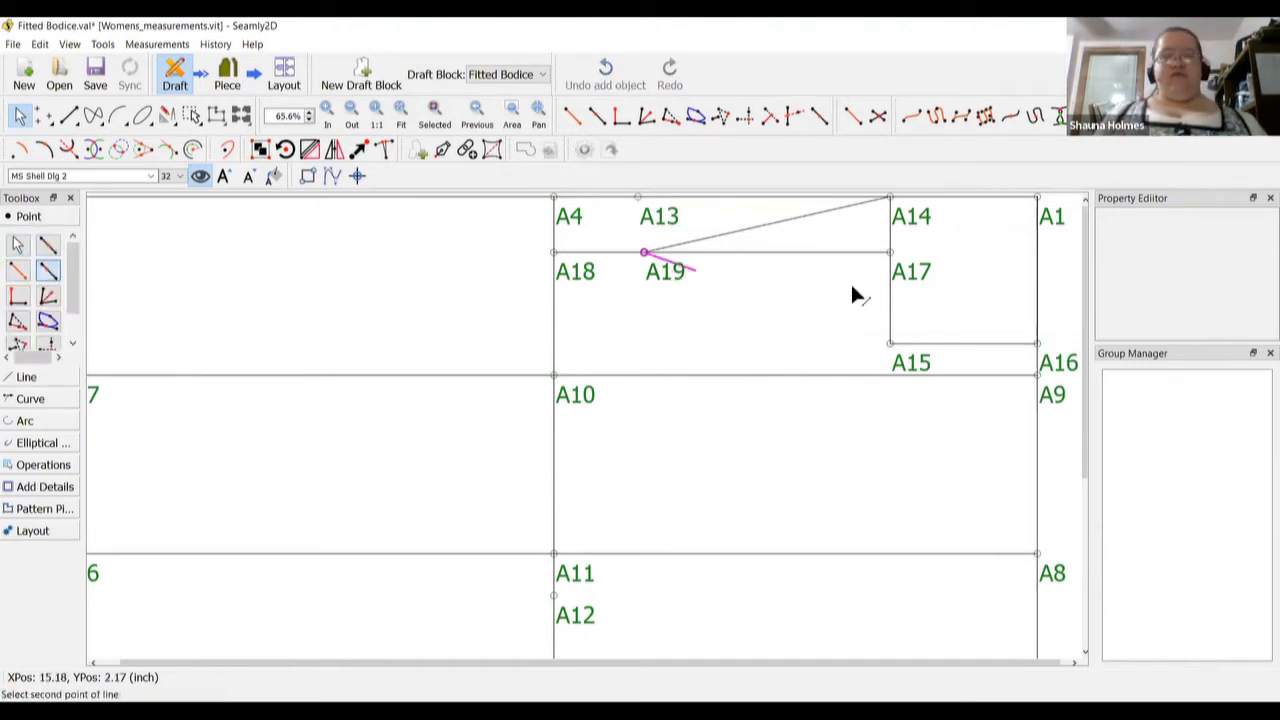
click(892, 216)
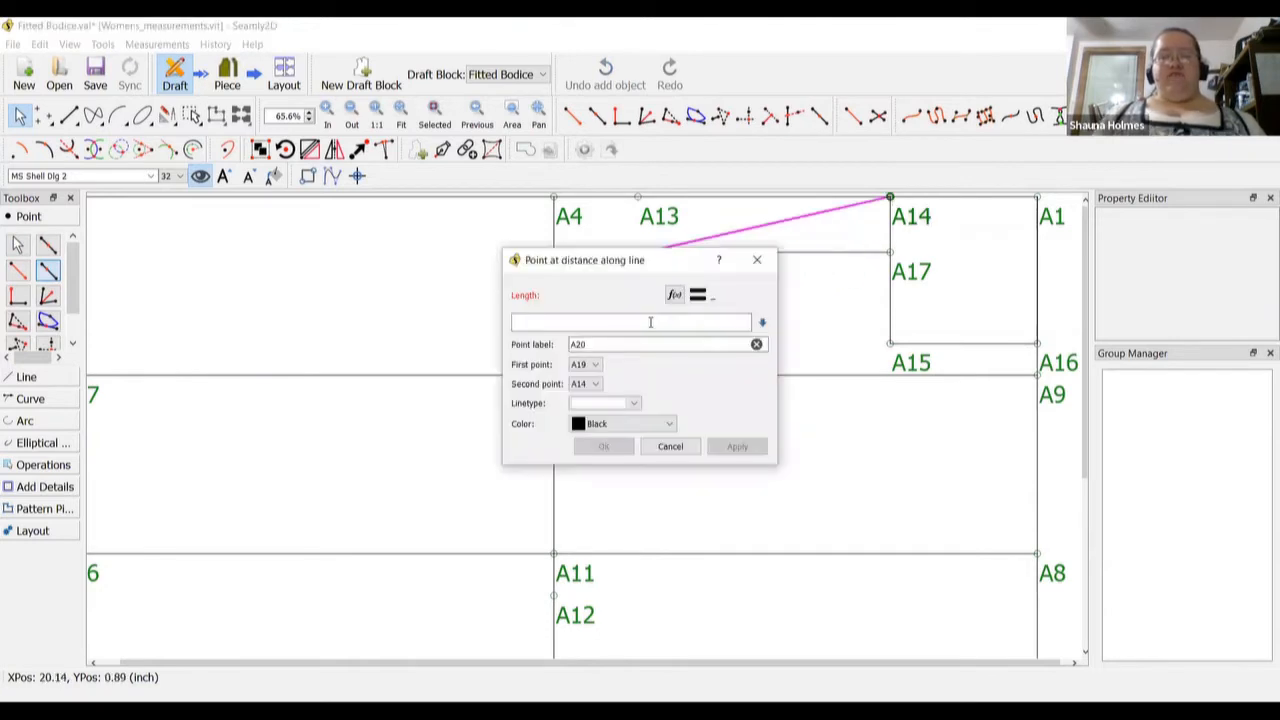
text(1)
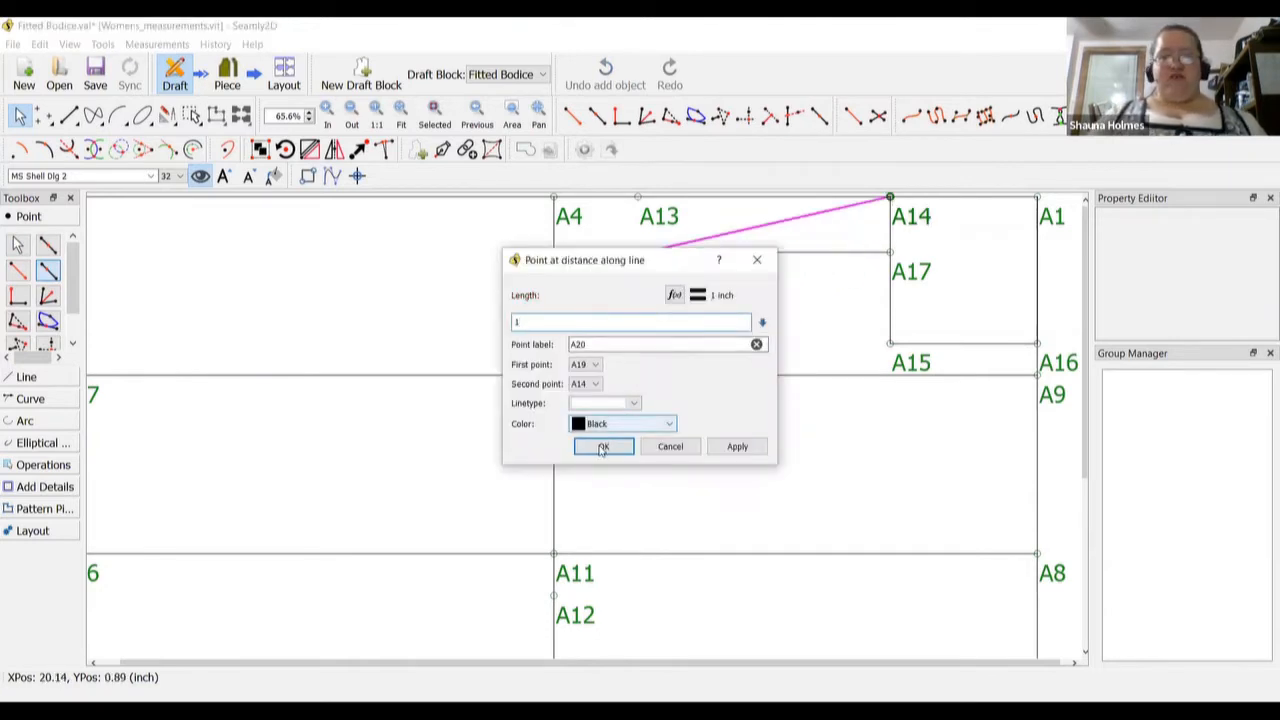
key(Return)
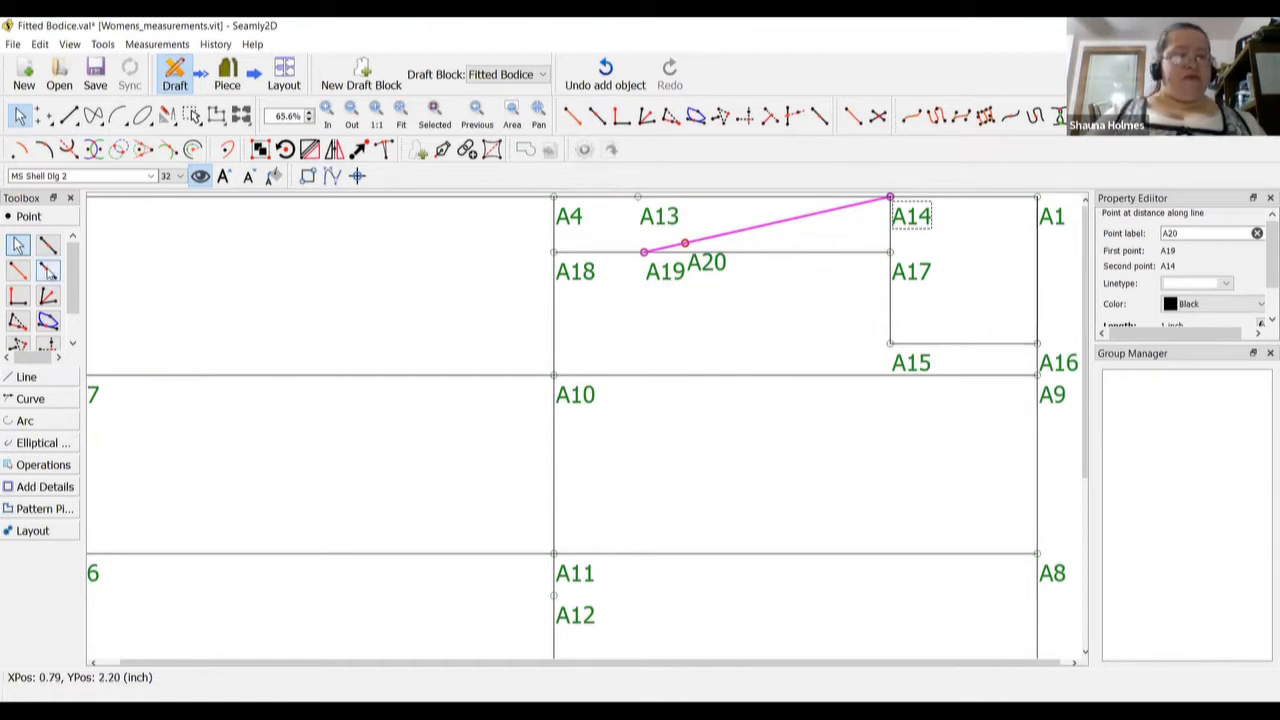
Place a point 1 inch from A14 along the shoulder line toward A20
click(906, 219)
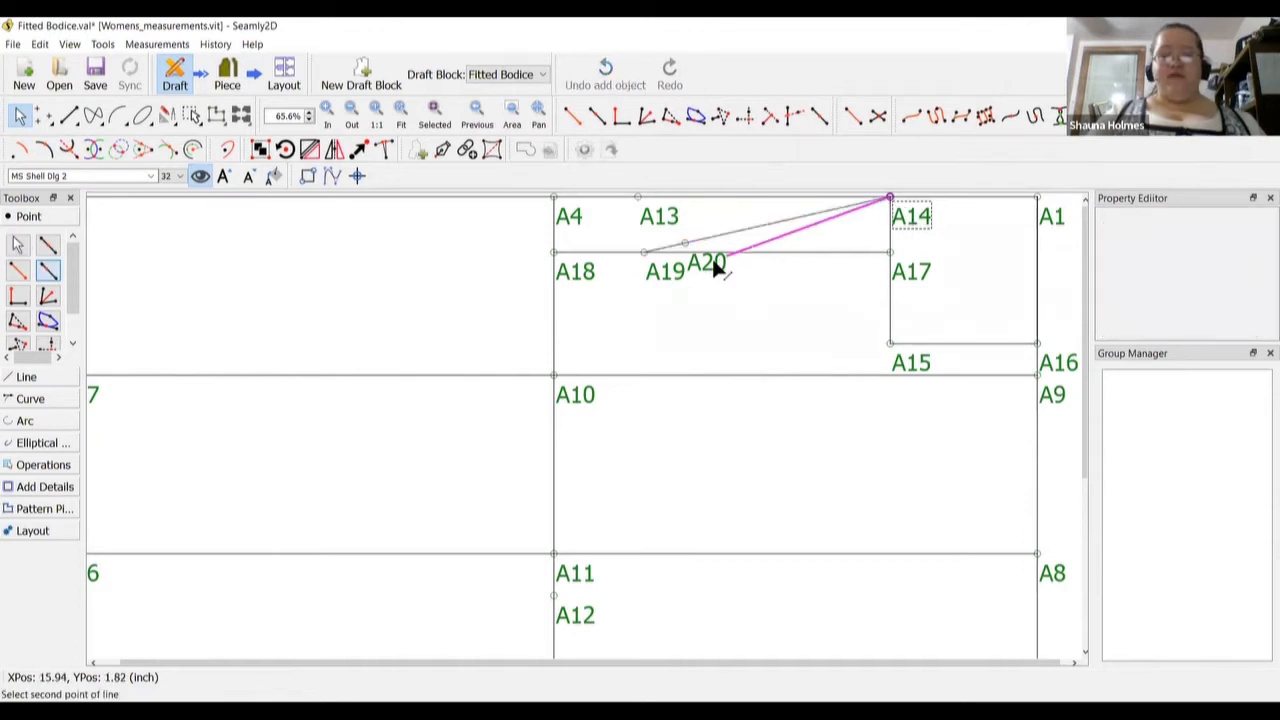
click(706, 262)
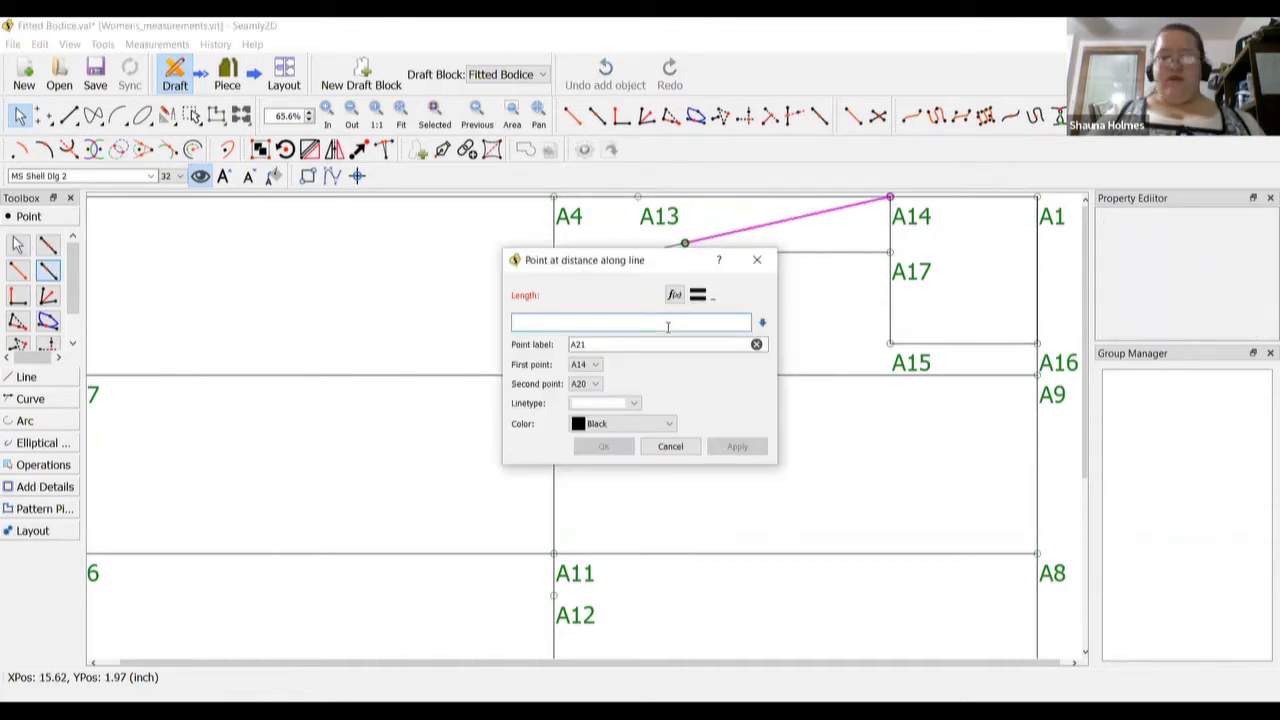
text(1)
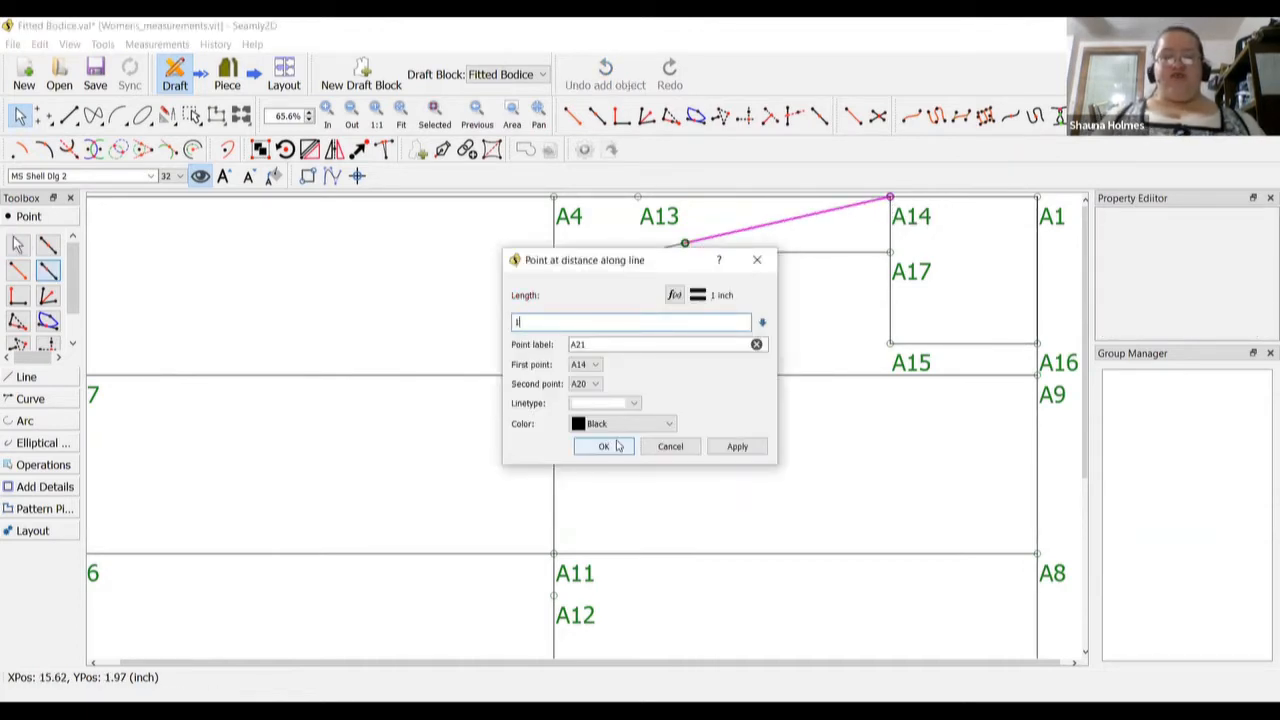
key(Return)
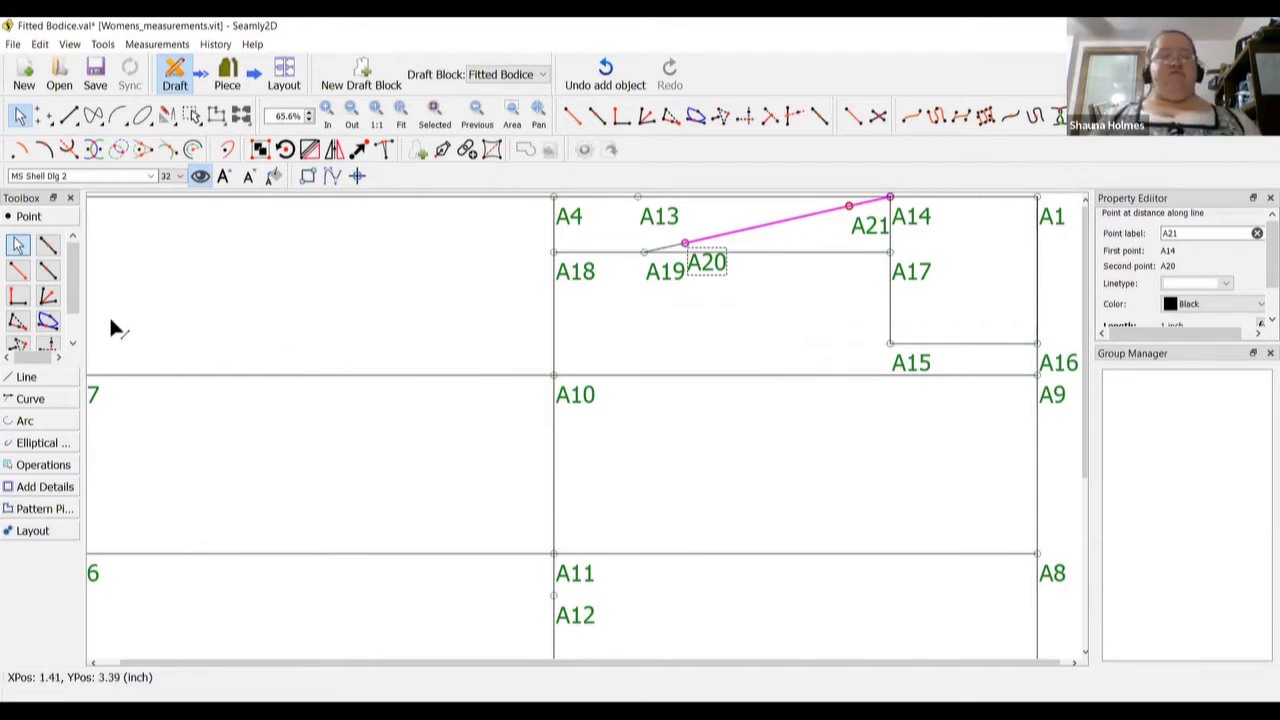
Add a midpoint between A20 and A21 on the shoulder line, using CurrentLength/2 as its length
click(48, 245)
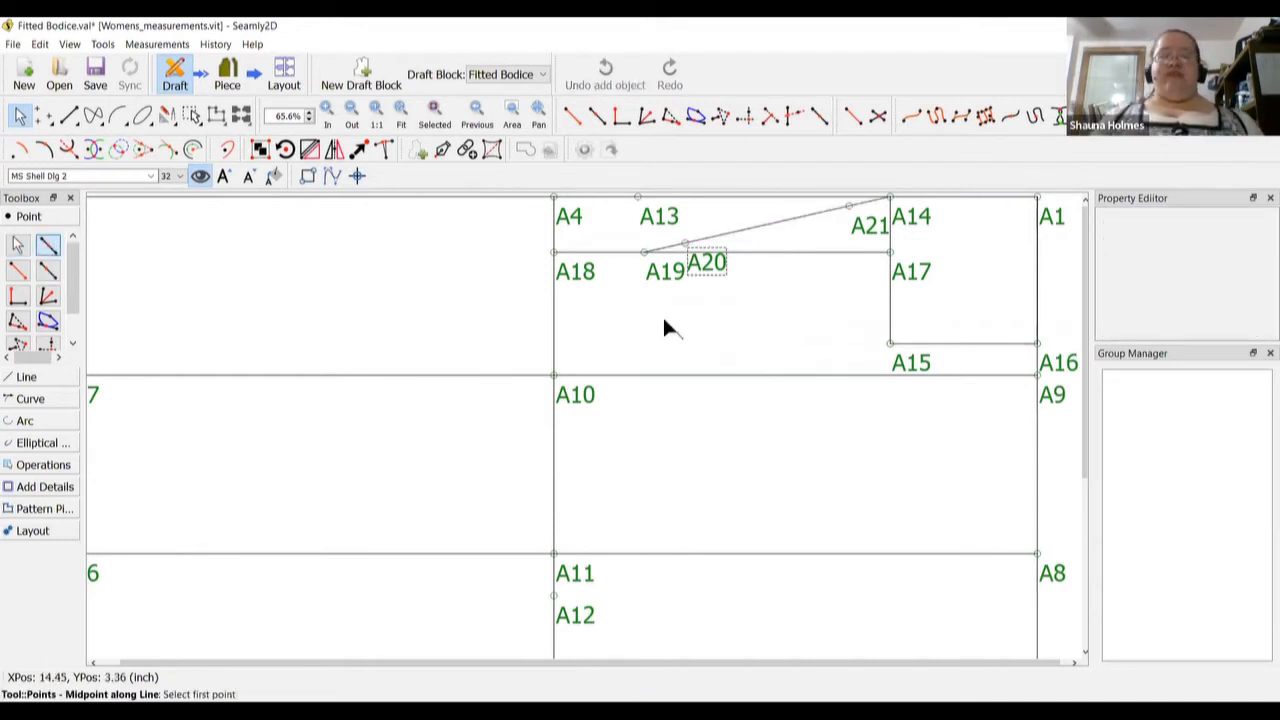
click(714, 267)
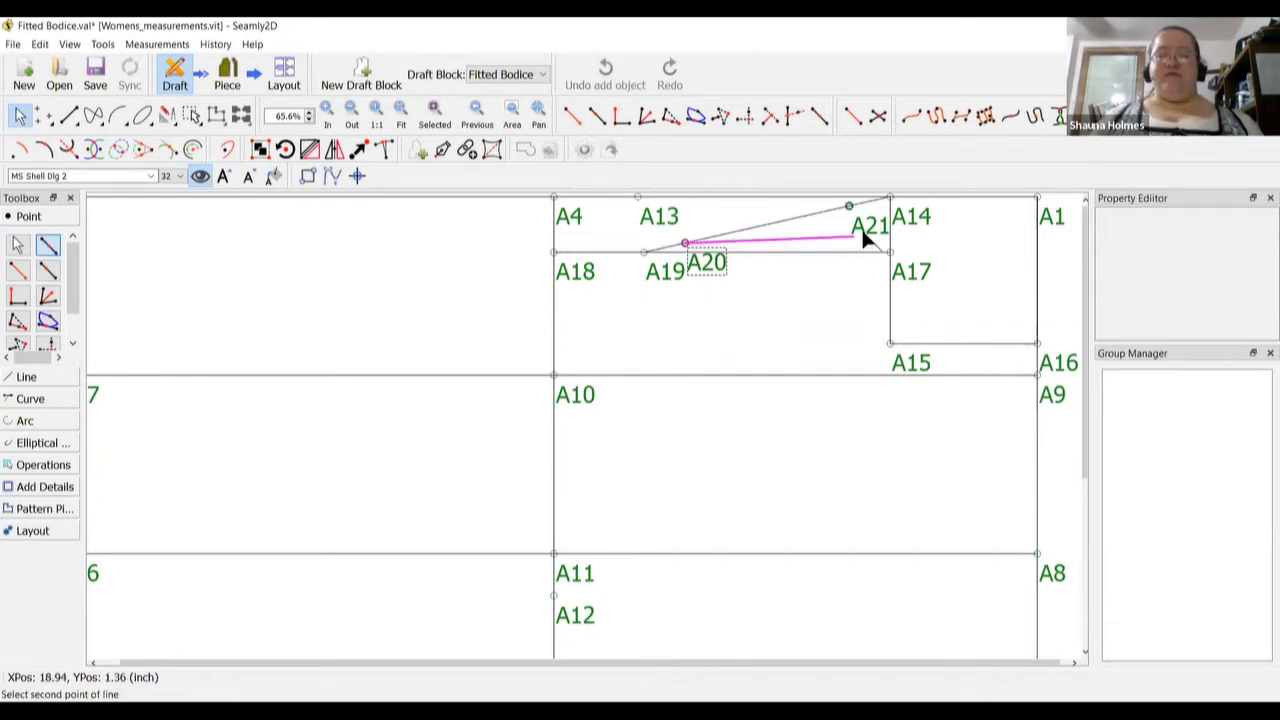
click(866, 238)
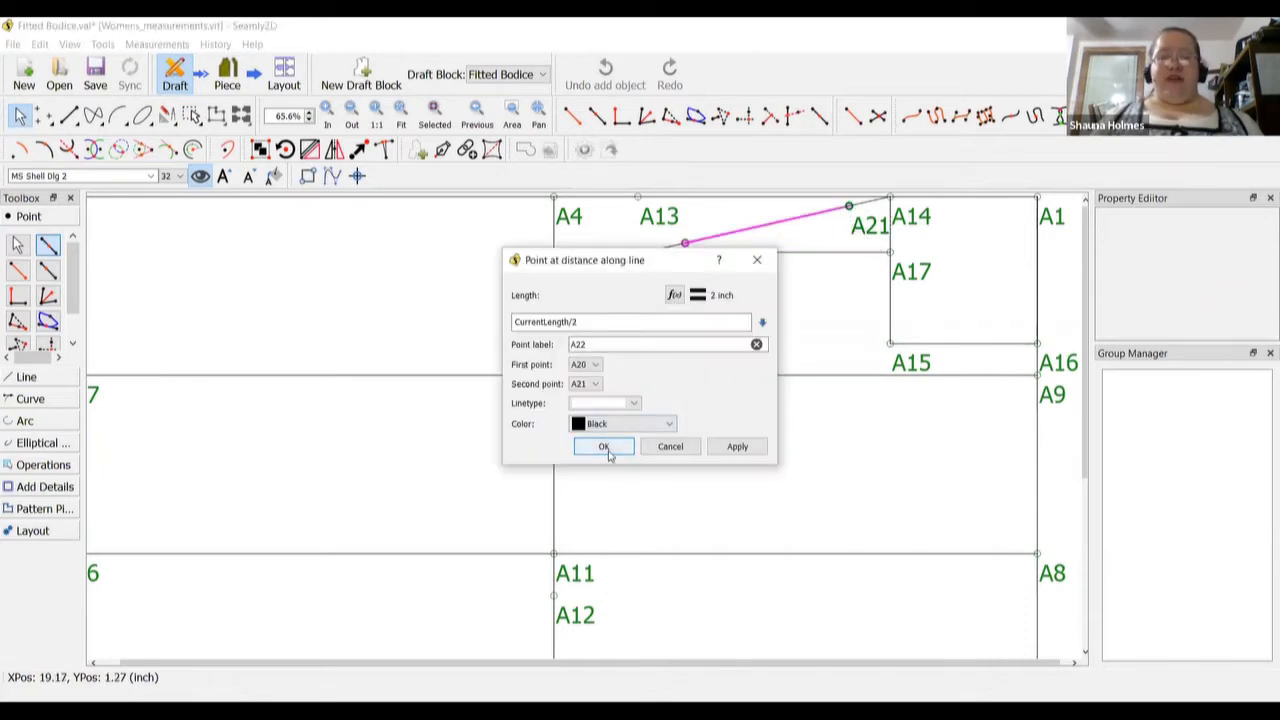
click(606, 449)
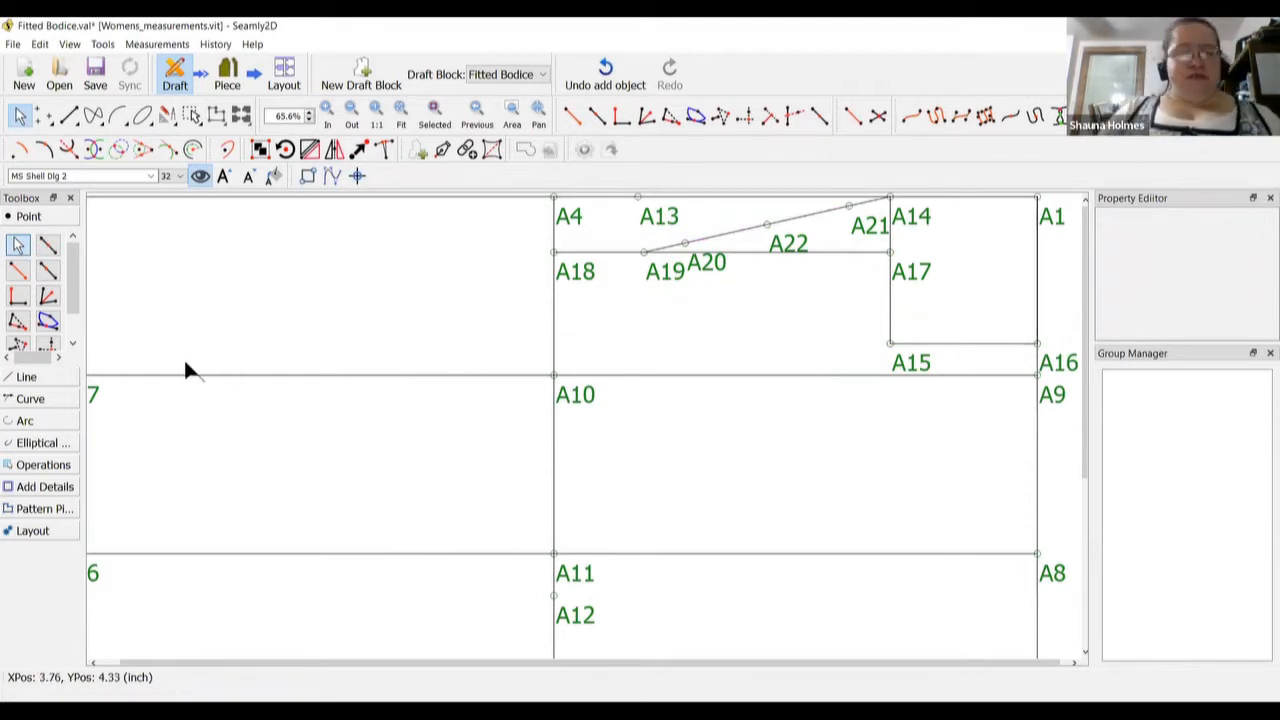
click(50, 274)
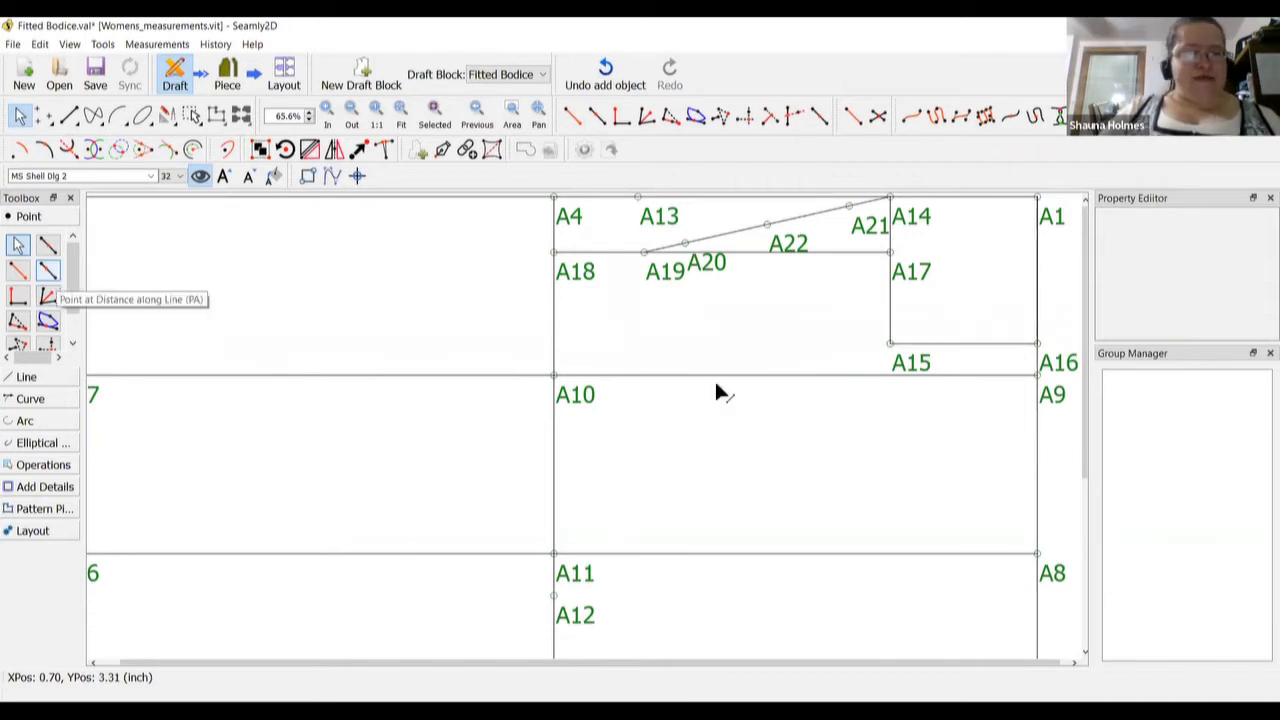
click(1045, 393)
click(558, 396)
click(680, 295)
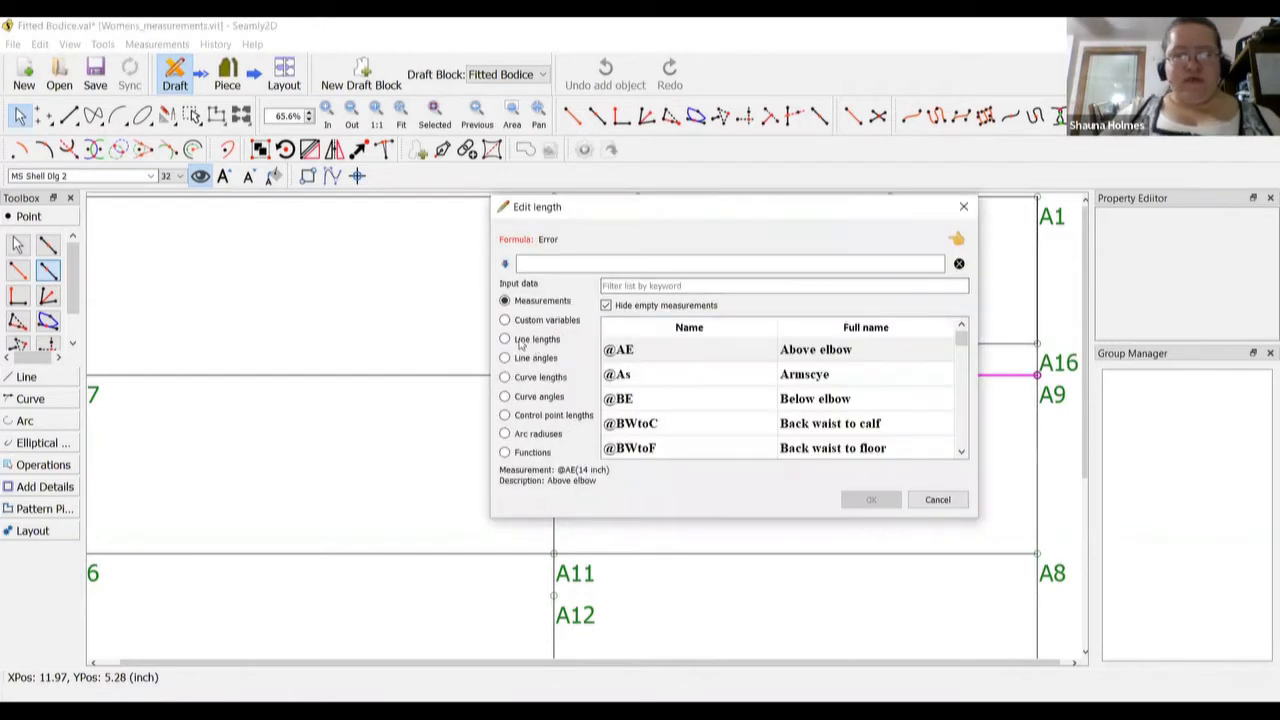
click(646, 285)
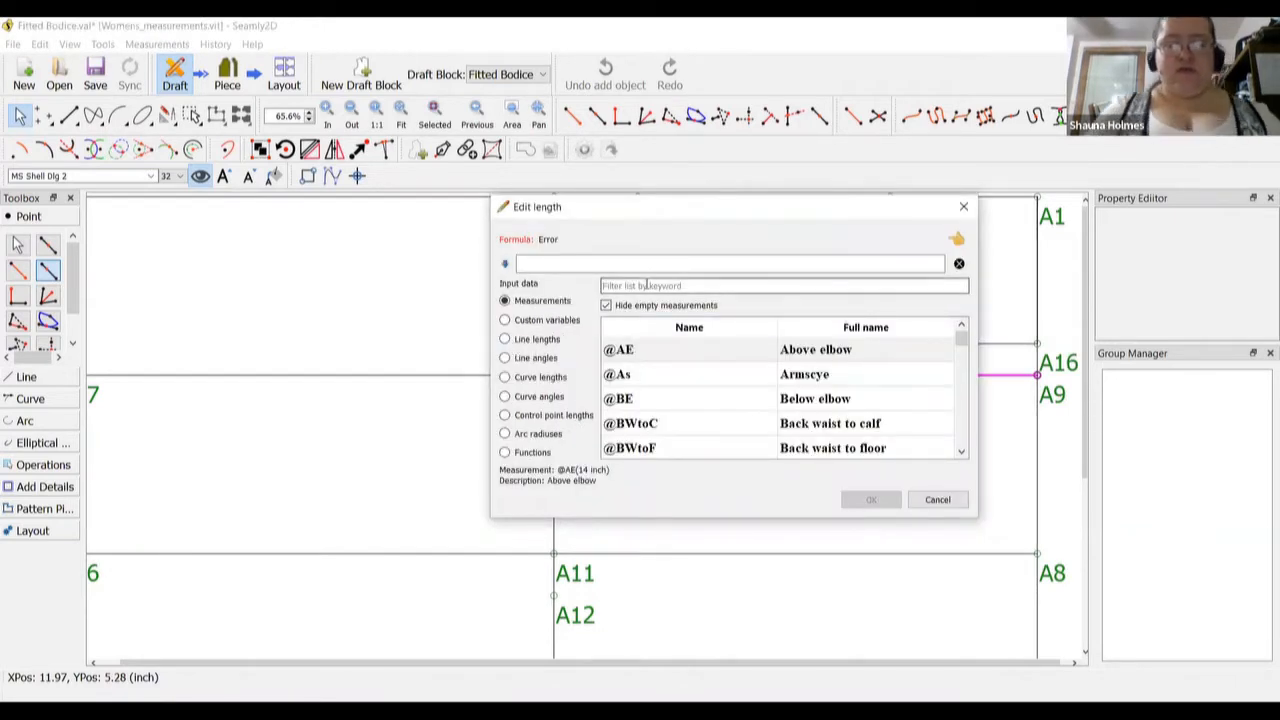
text(front)
double_click(820, 360)
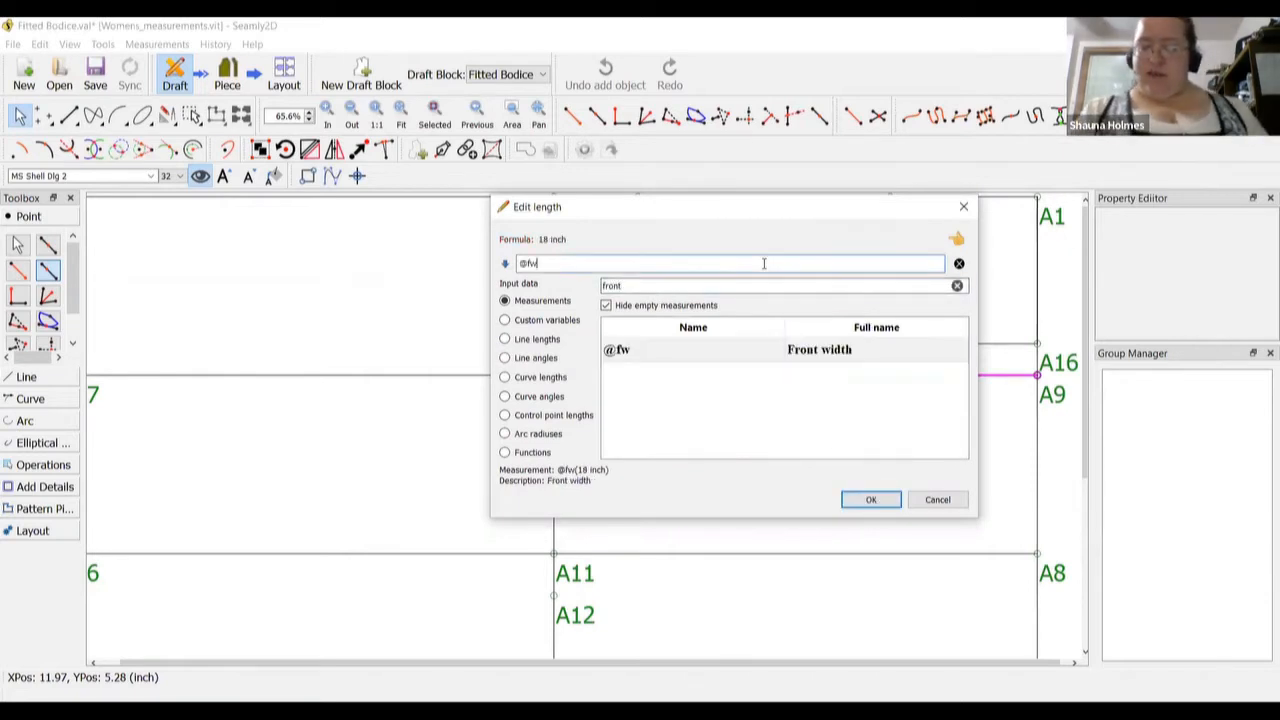
text(/2)
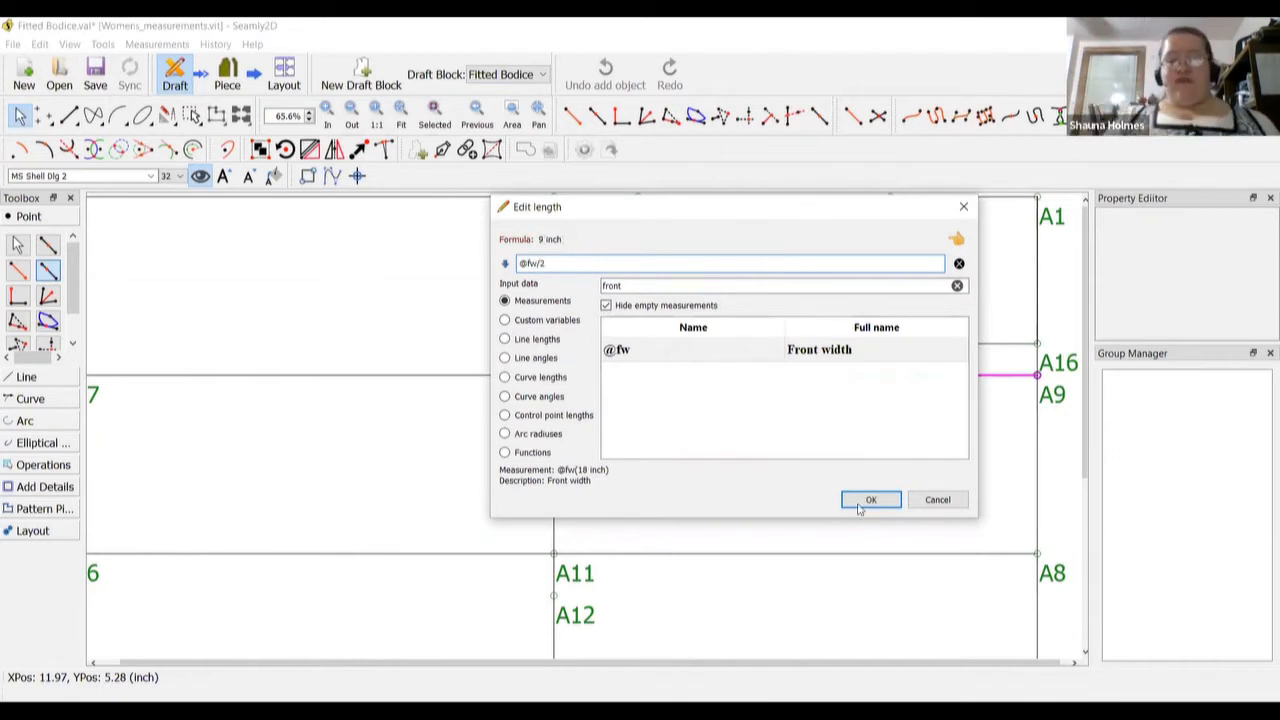
click(862, 502)
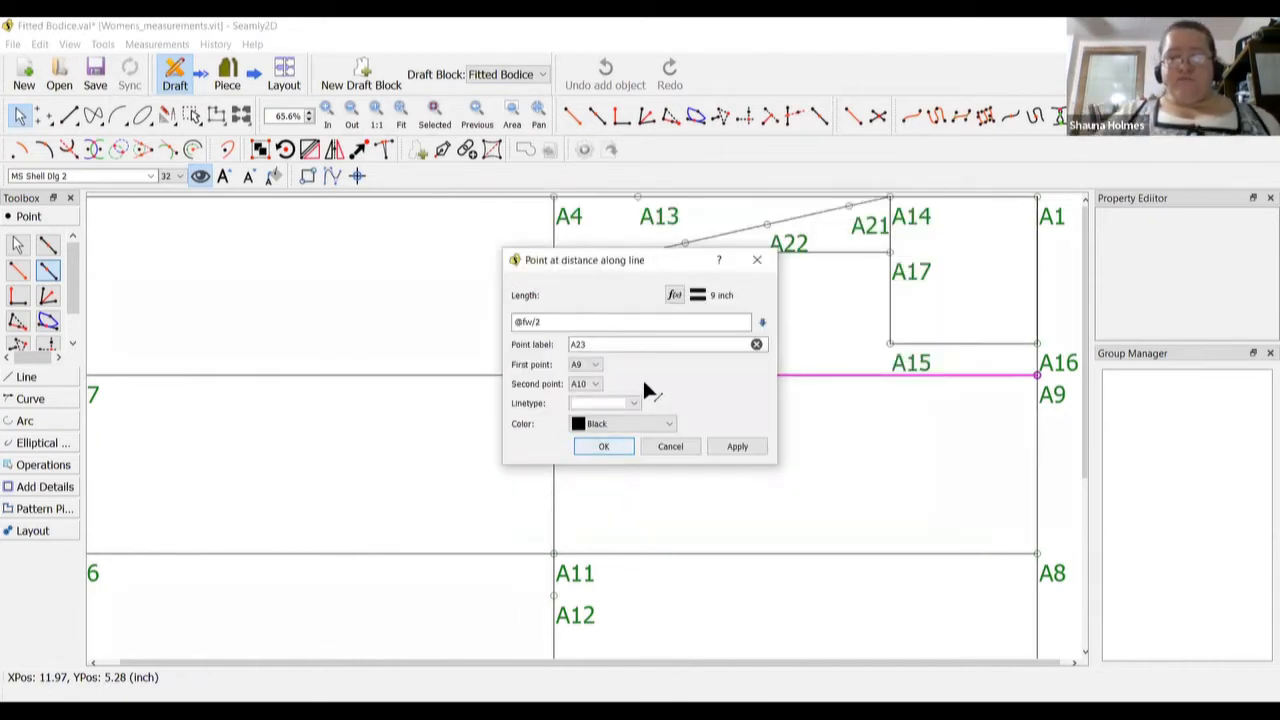
key(Return)
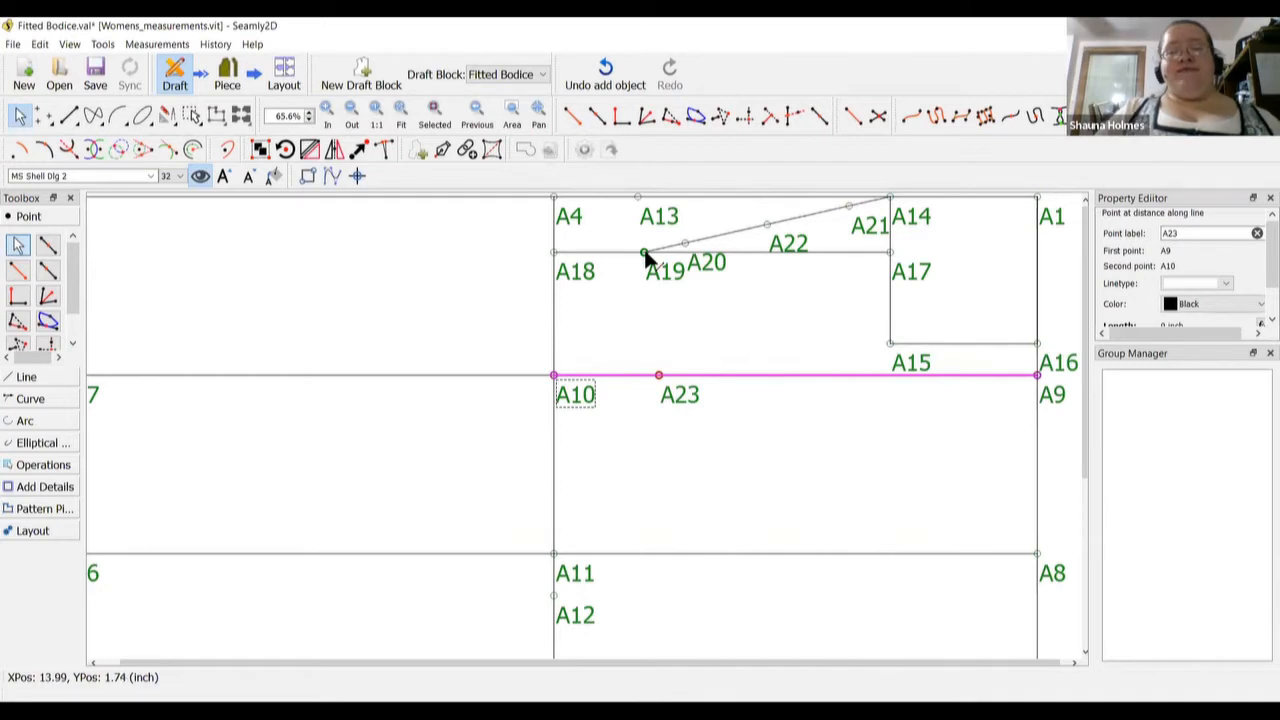
right_click(688, 393)
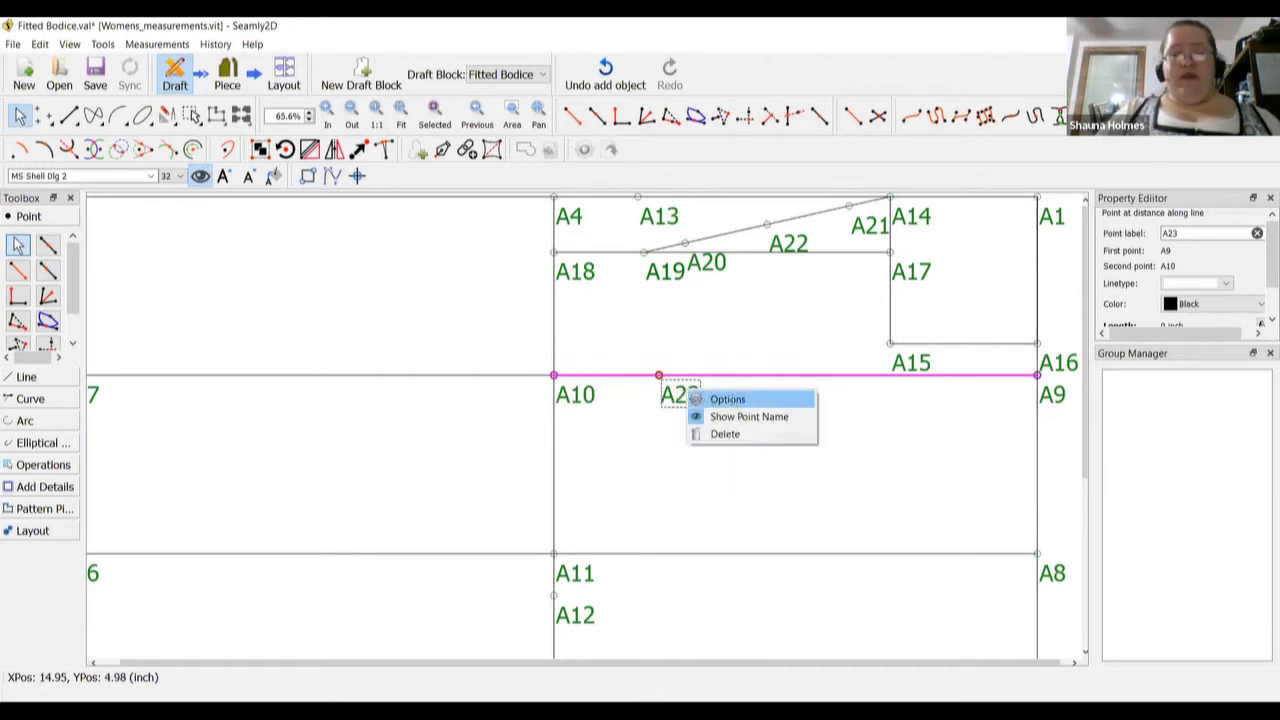
key(Return)
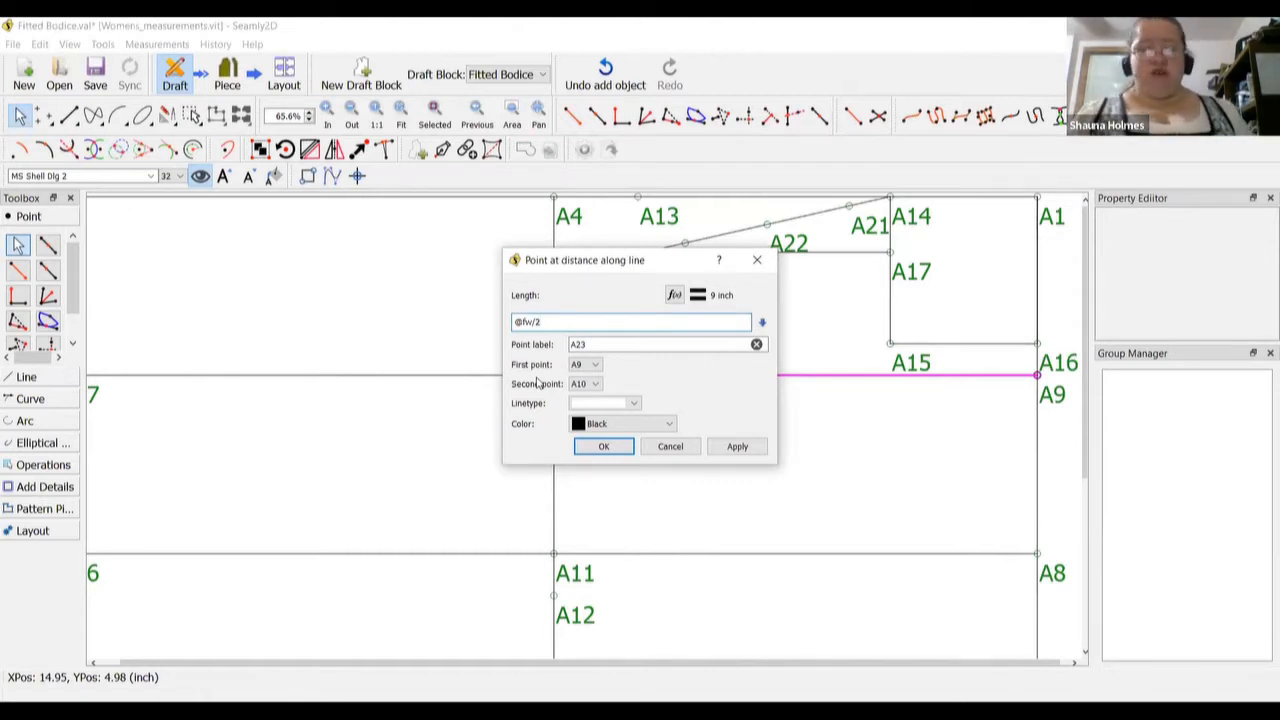
text(-1)
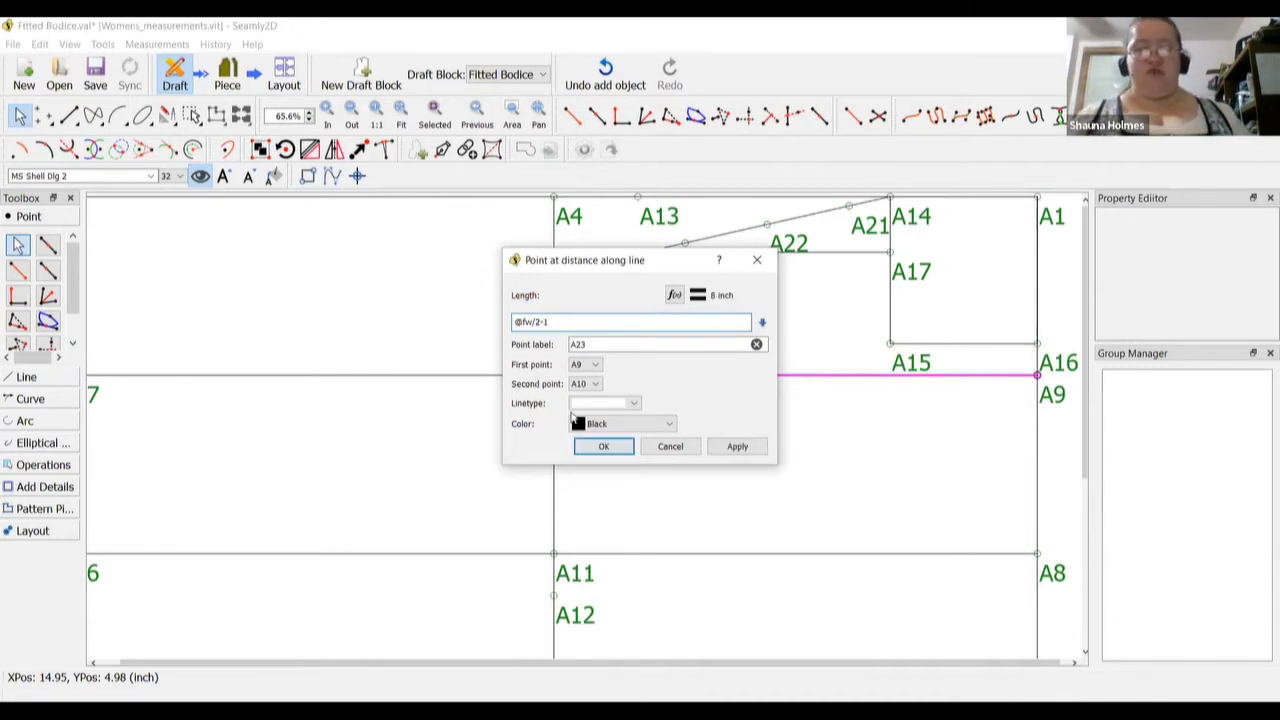
key(Return)
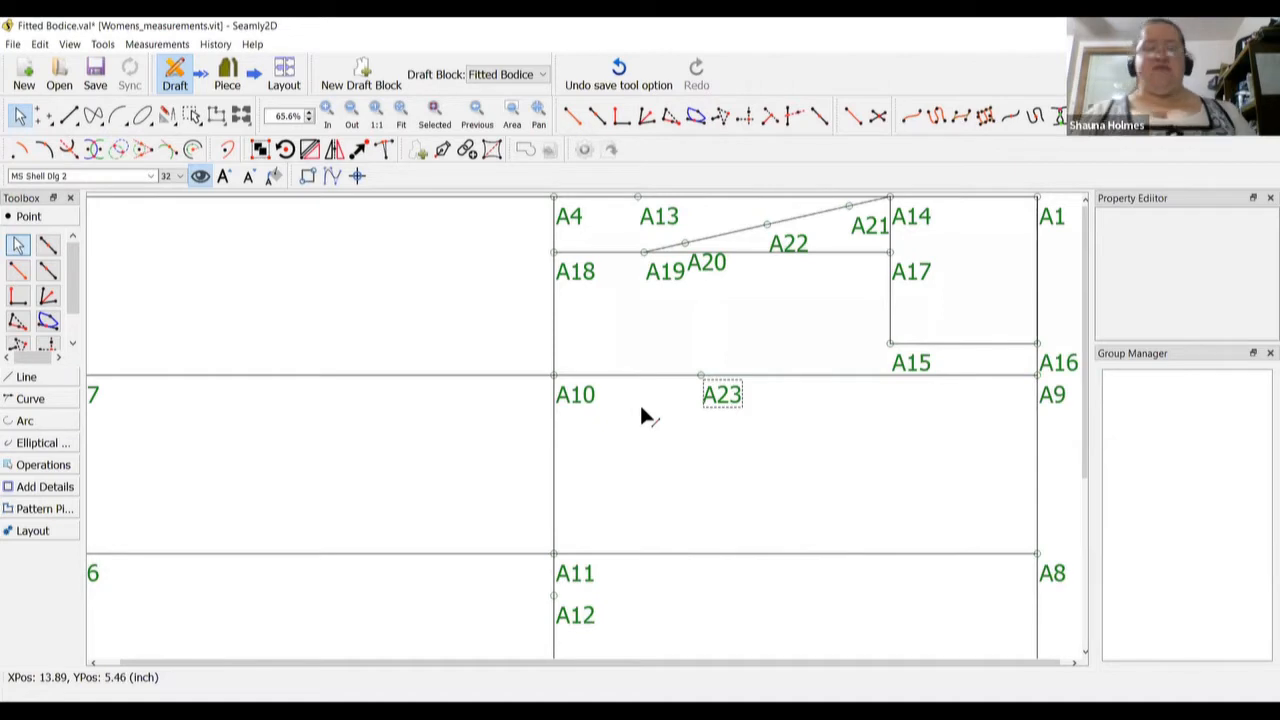
Draw a line between points A20 and A23
click(26, 377)
click(18, 297)
click(714, 264)
click(707, 396)
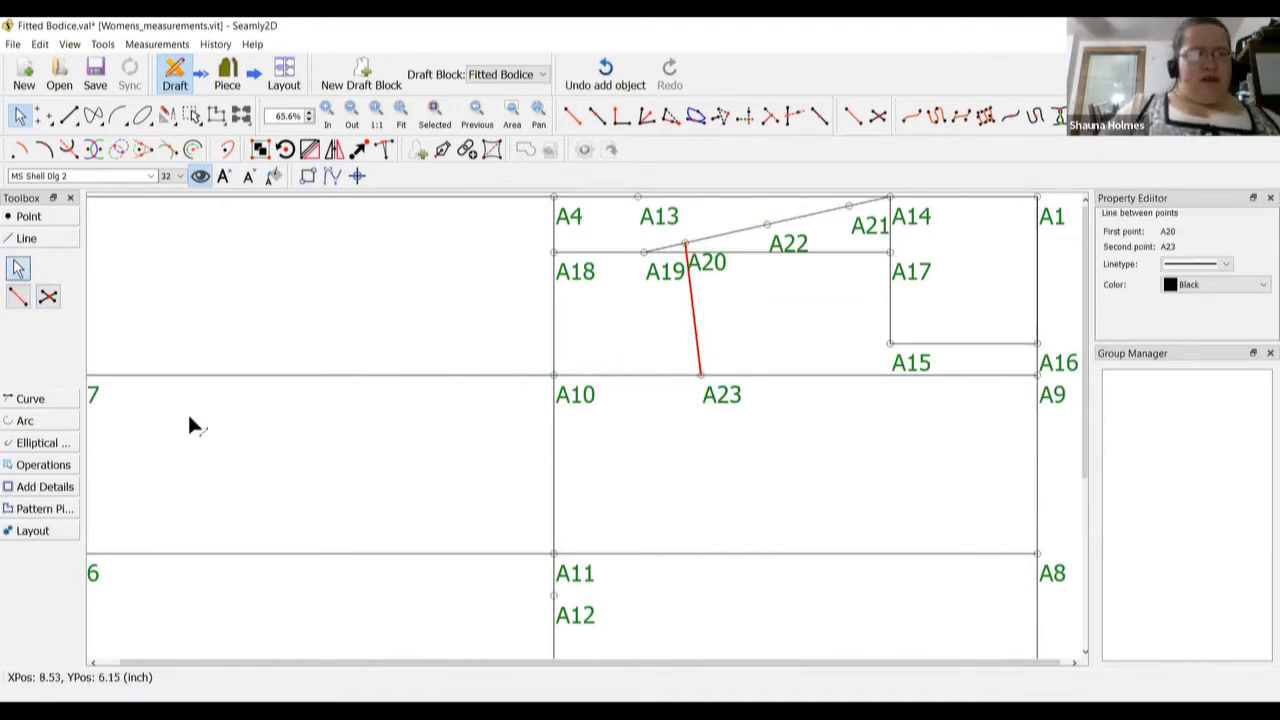
Draw a simple curve from A12 to A23 for the front armhole
click(44, 398)
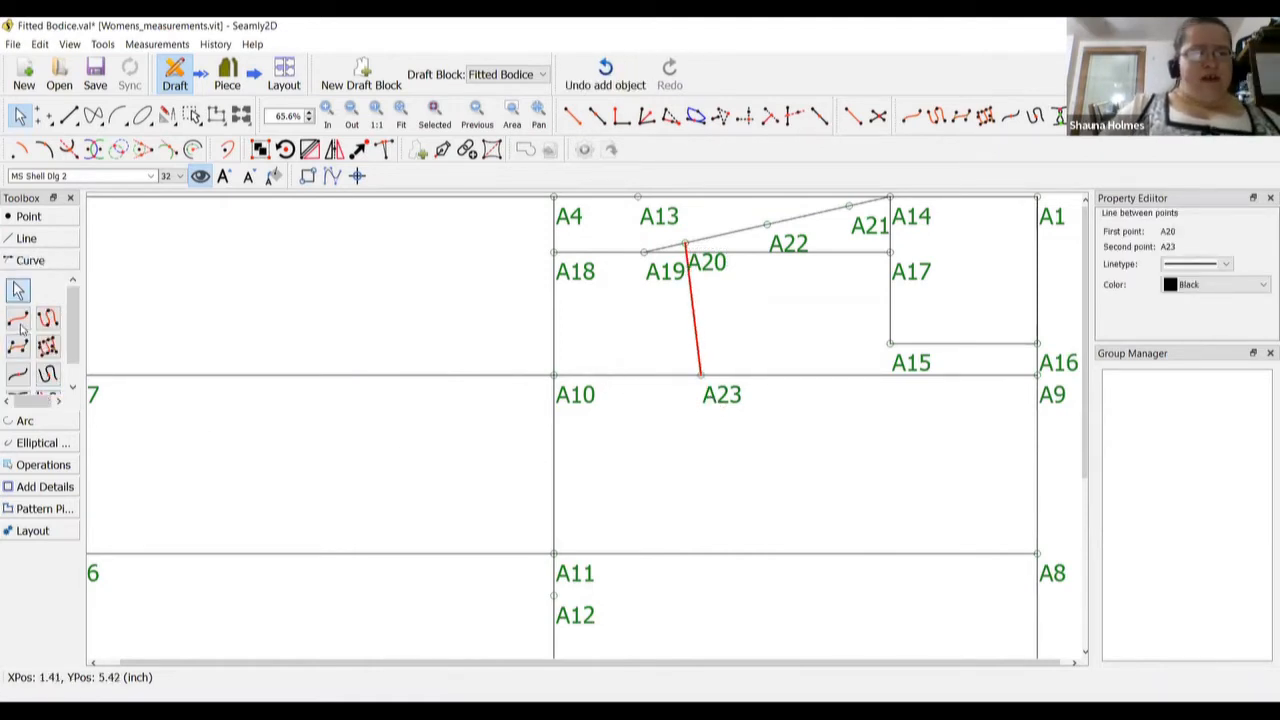
click(17, 318)
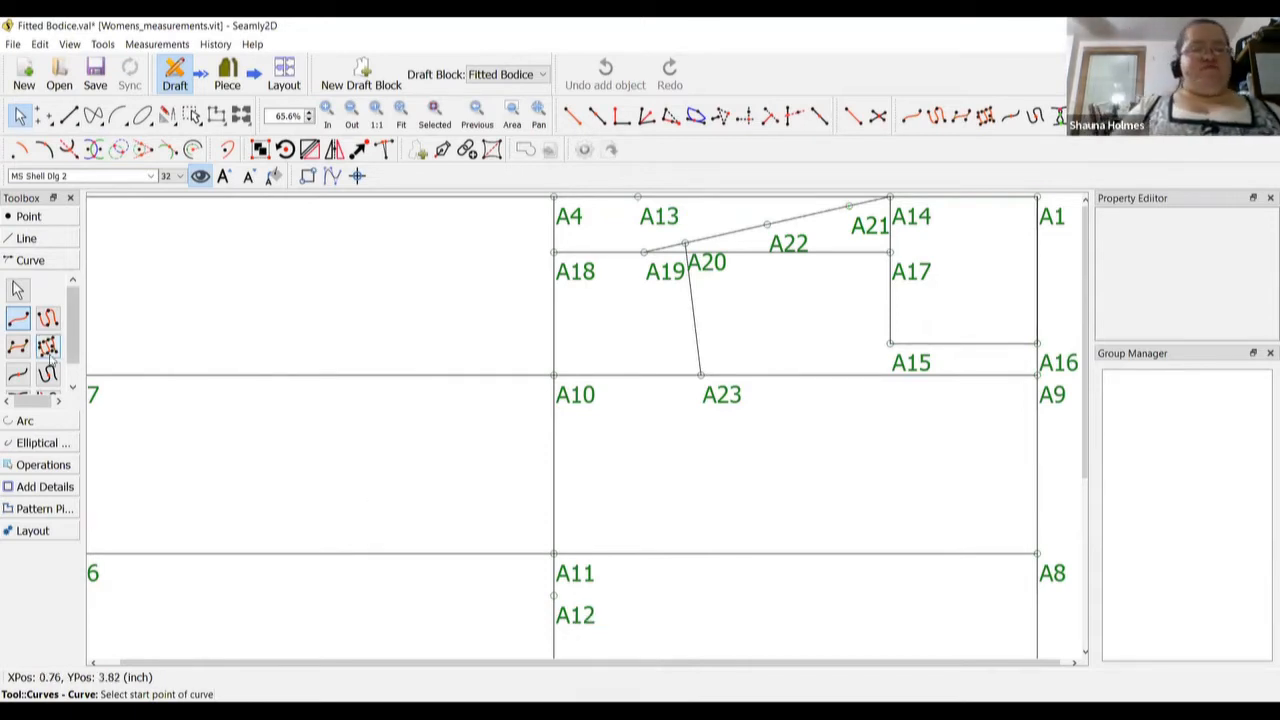
click(572, 624)
click(737, 401)
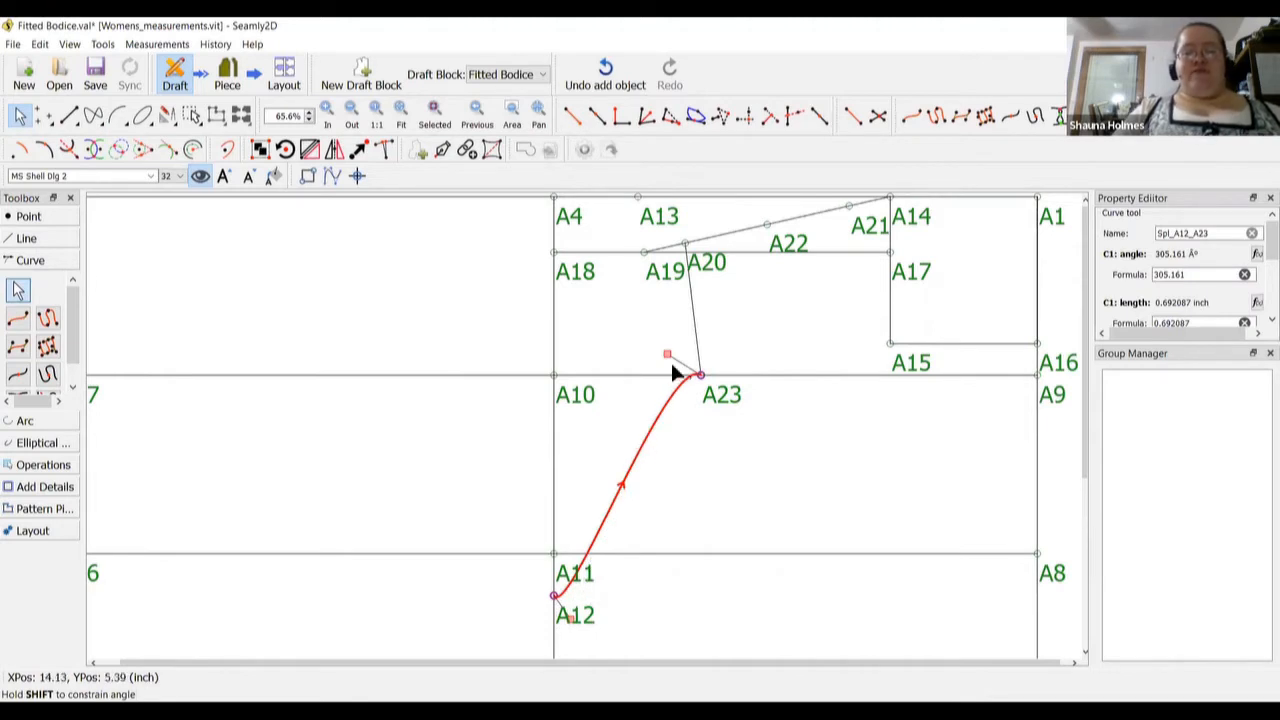
Shape the armhole curve by pulling A23's handle downward and A12's handle out horizontally to about 2.87 inches, and move A12's label left of its point
drag(667, 354, 731, 506)
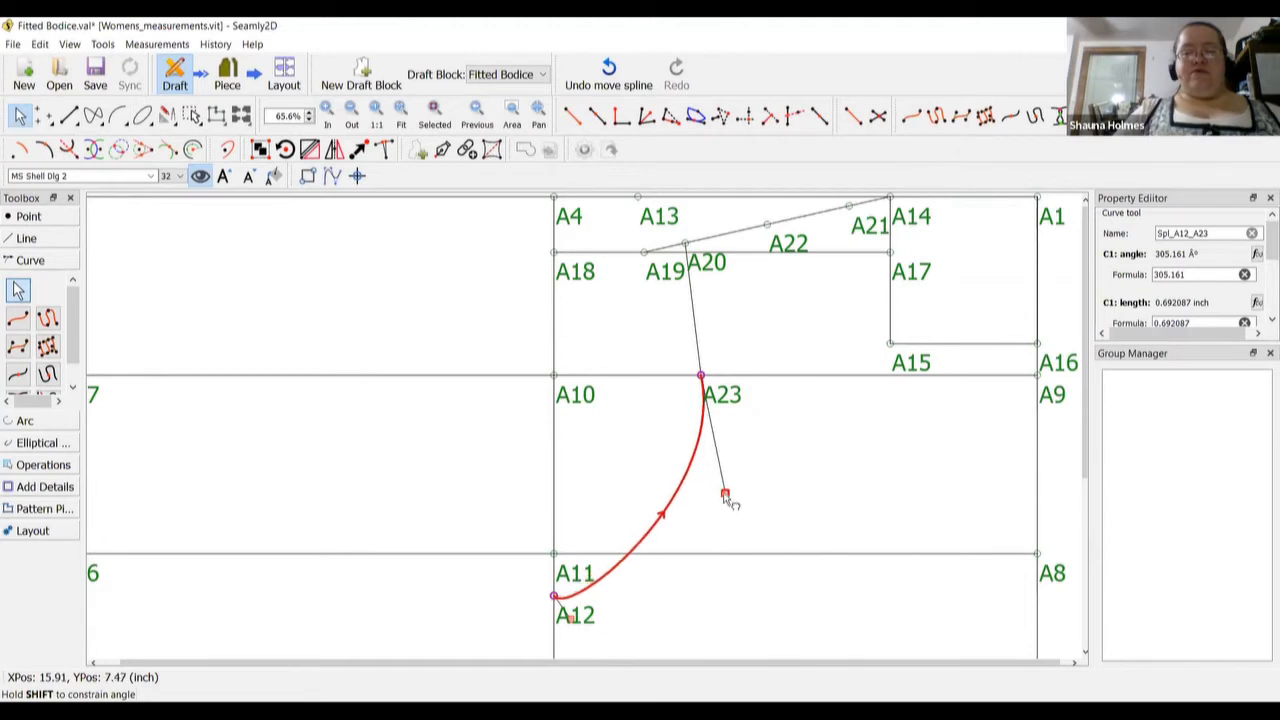
click(594, 626)
drag(594, 626, 677, 579)
click(574, 570)
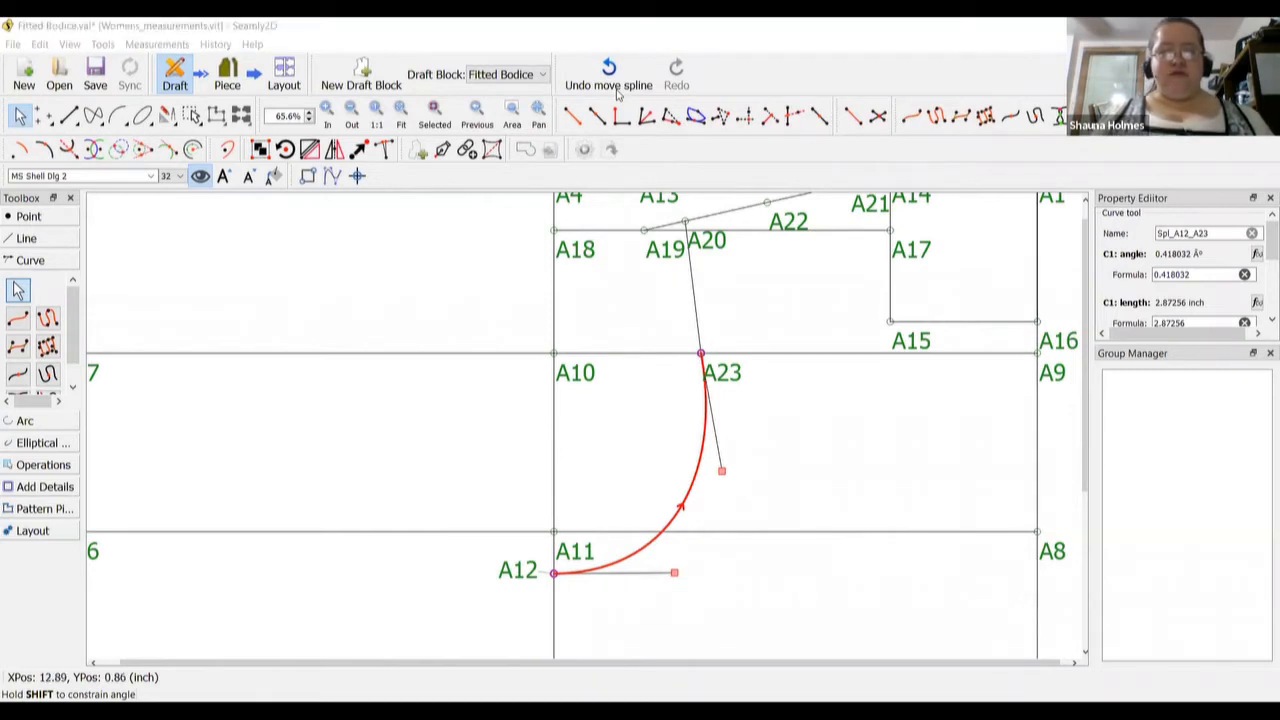
Lengthen the armhole curve's control handle at A12 to about 3.4 inches at an angle of about 1.4 degrees
click(431, 407)
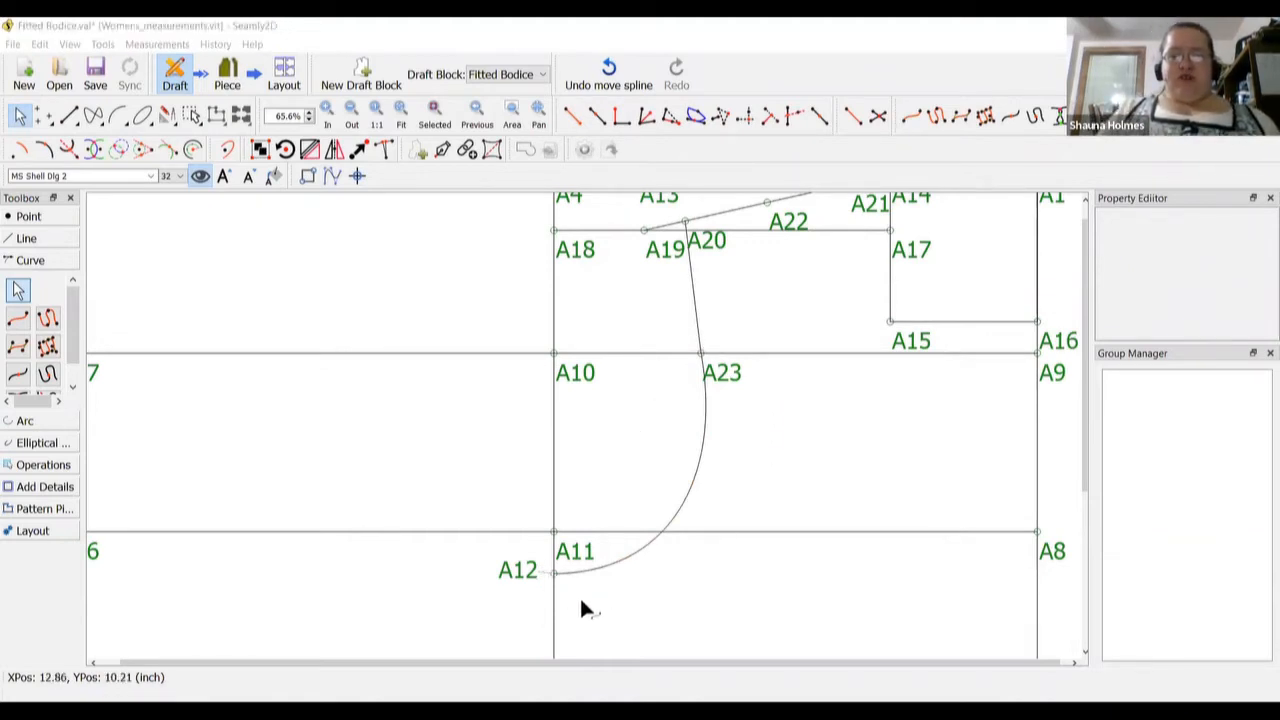
click(651, 535)
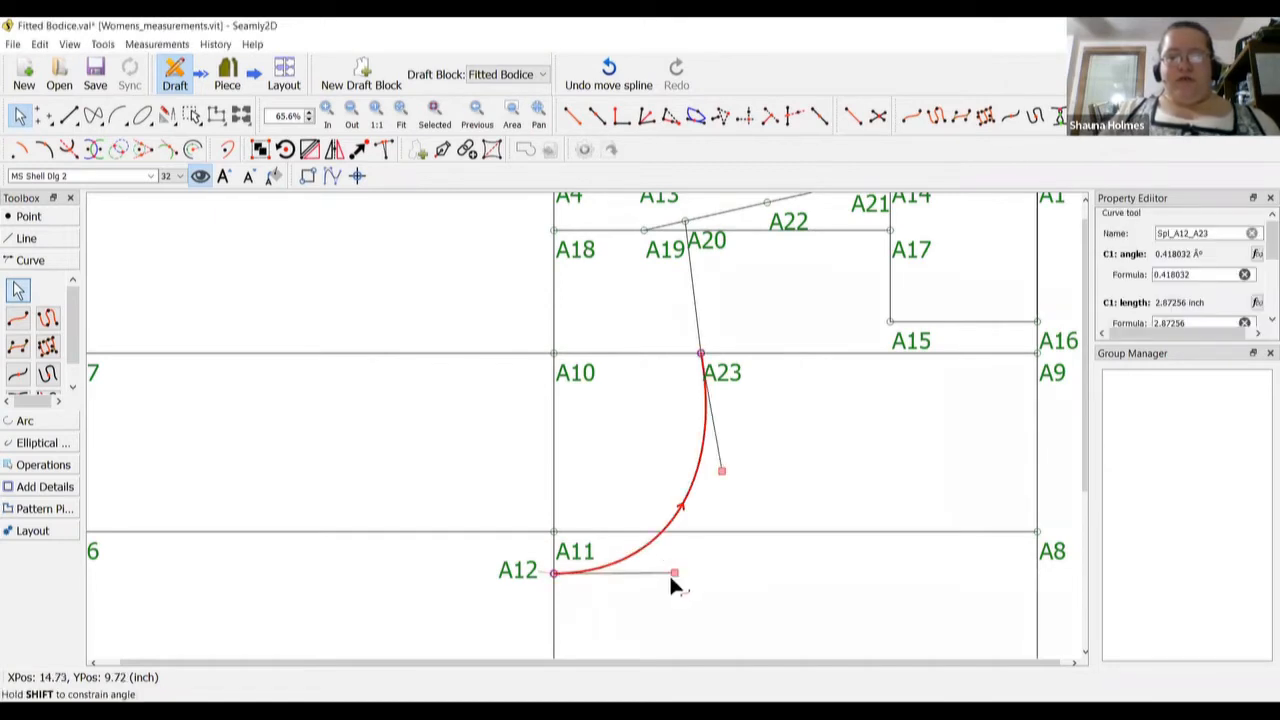
drag(679, 578, 701, 576)
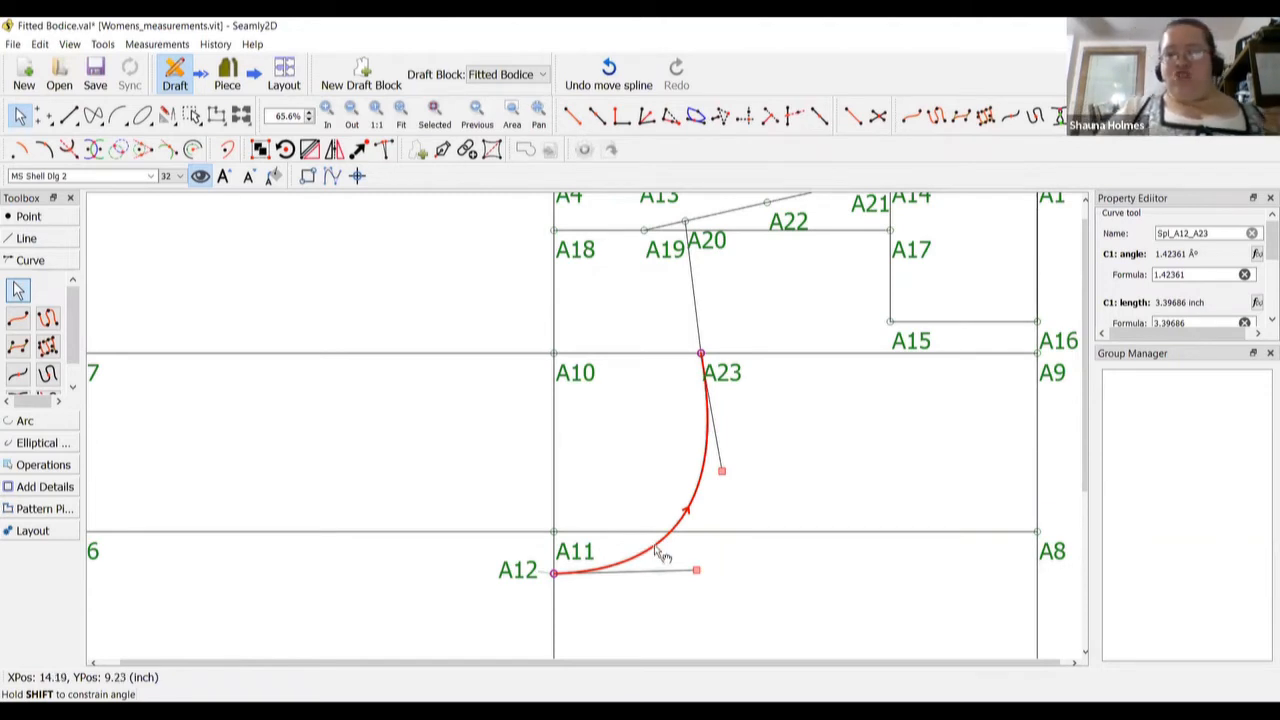
mouse_move(661, 555)
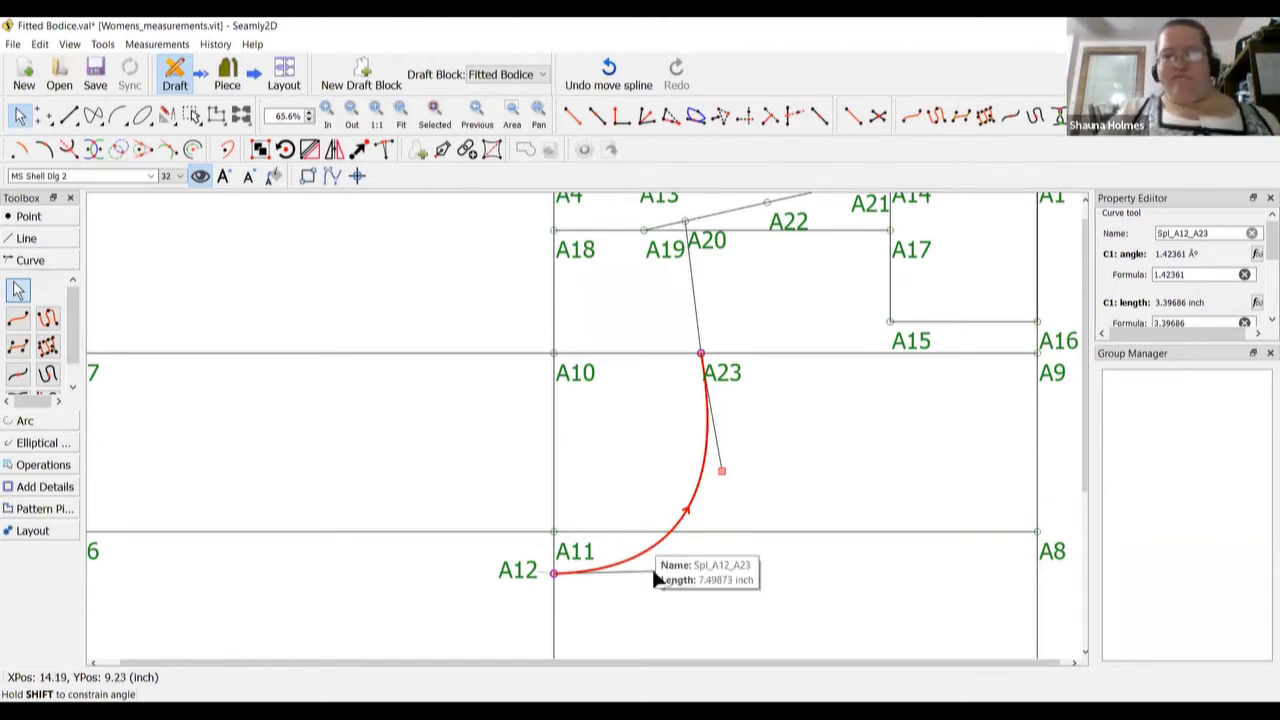
scroll(377, 345, down, 3)
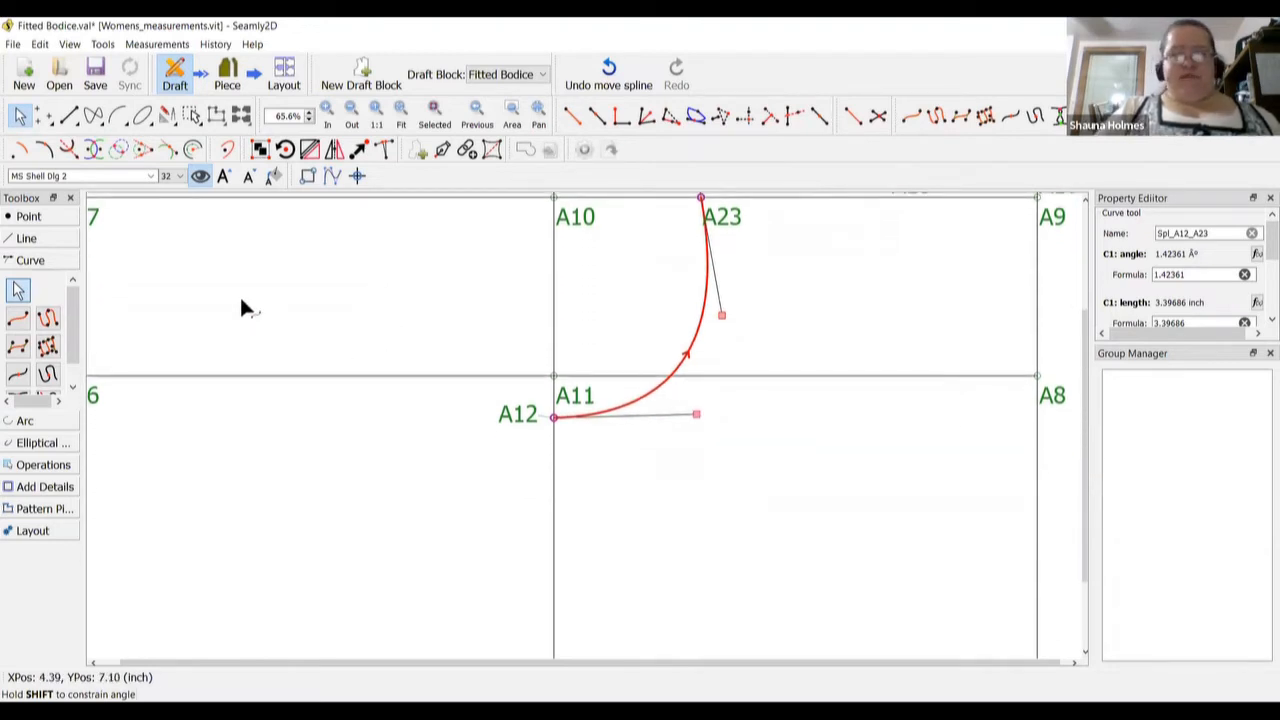
click(28, 216)
click(48, 270)
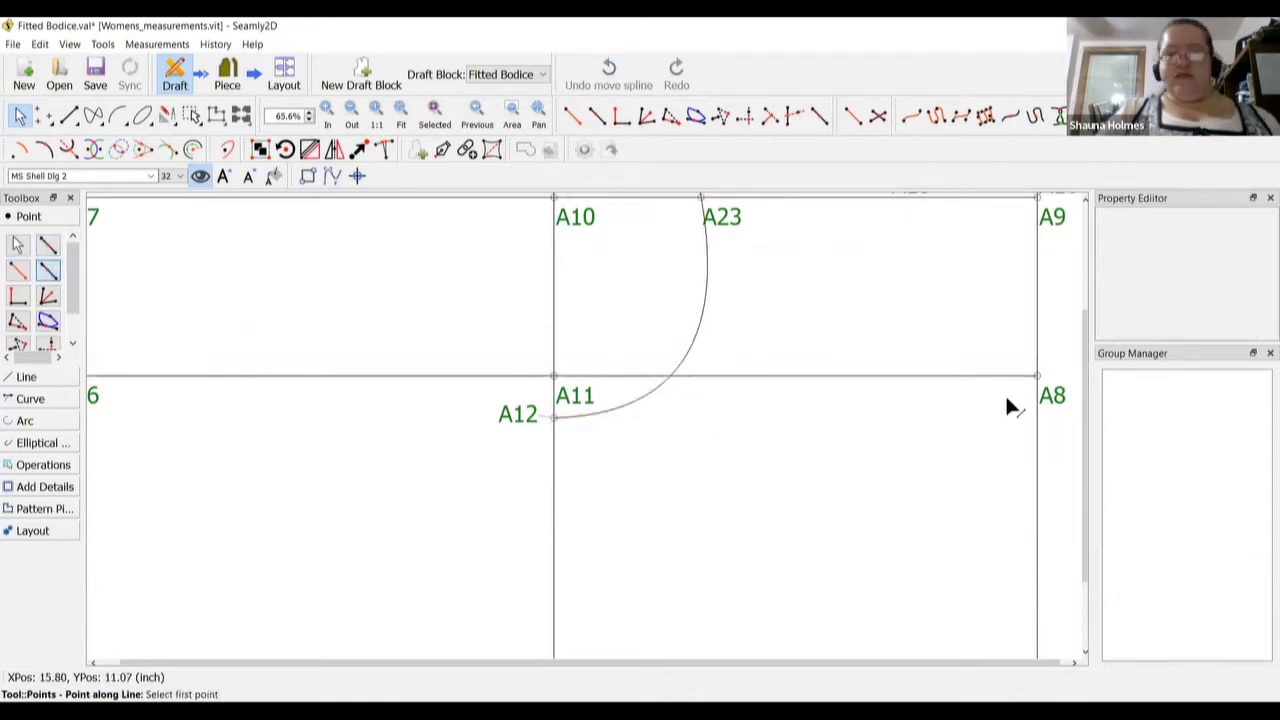
click(1055, 398)
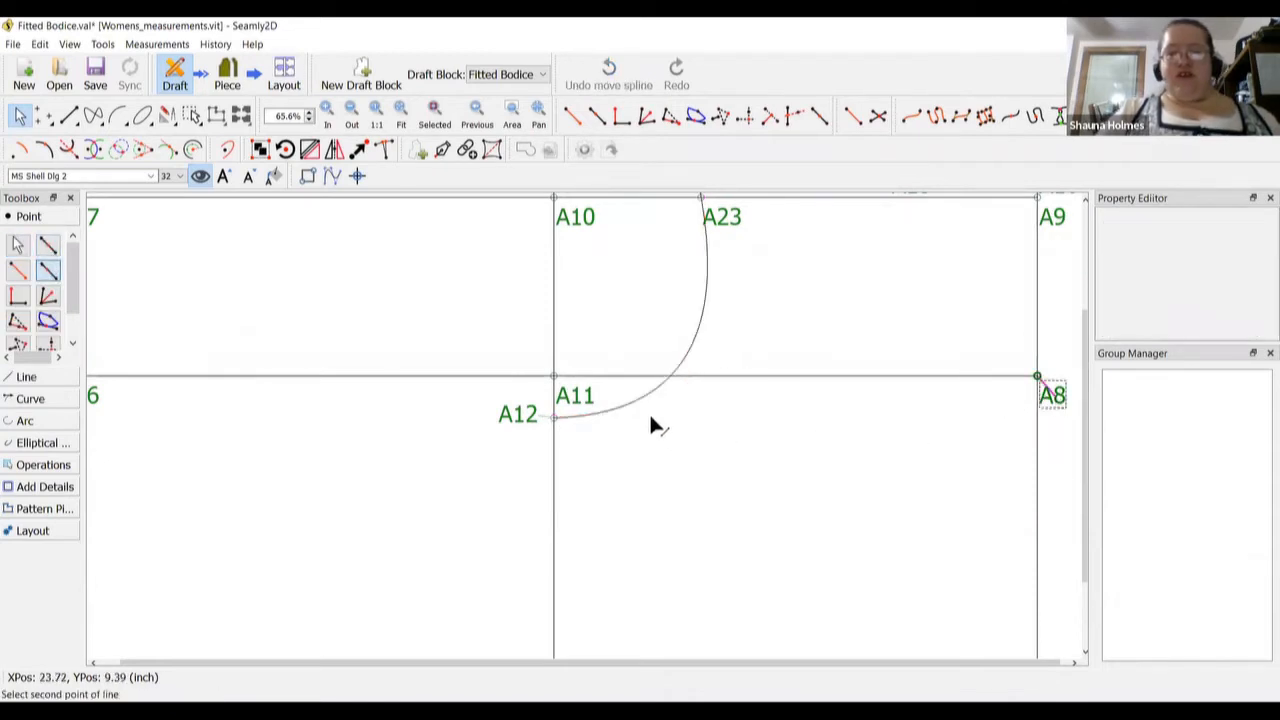
click(588, 396)
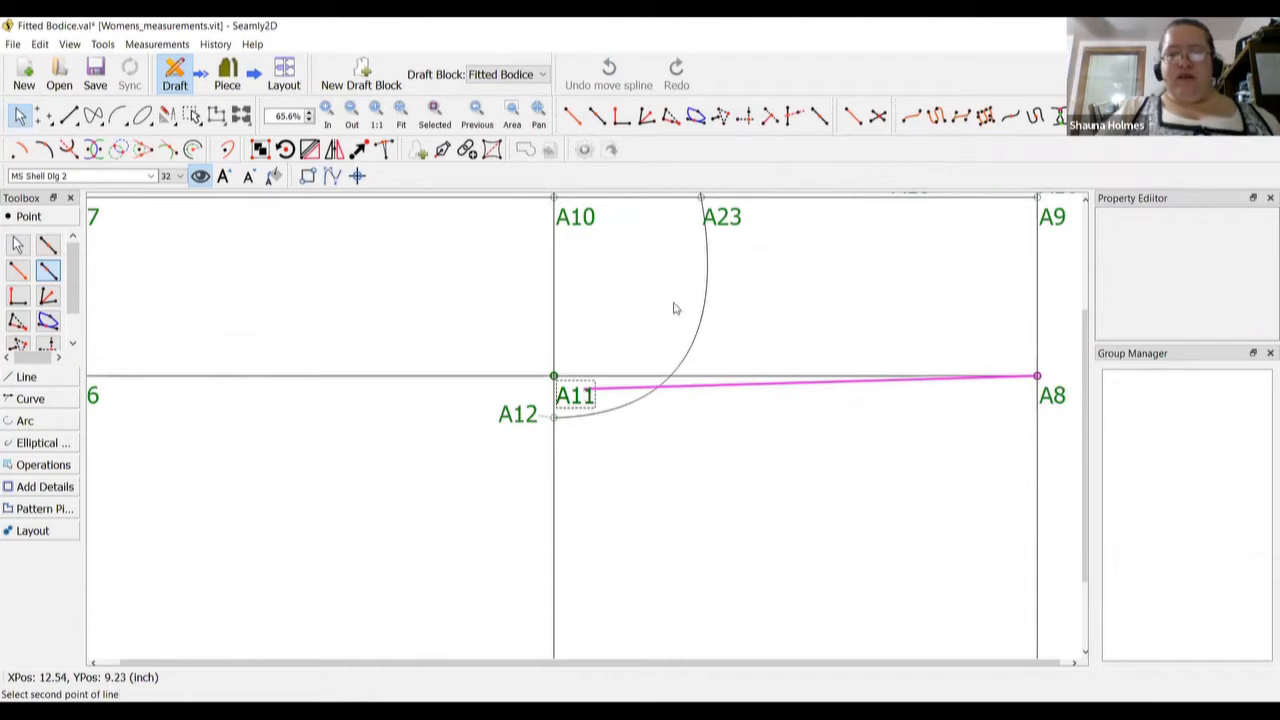
click(677, 294)
click(679, 286)
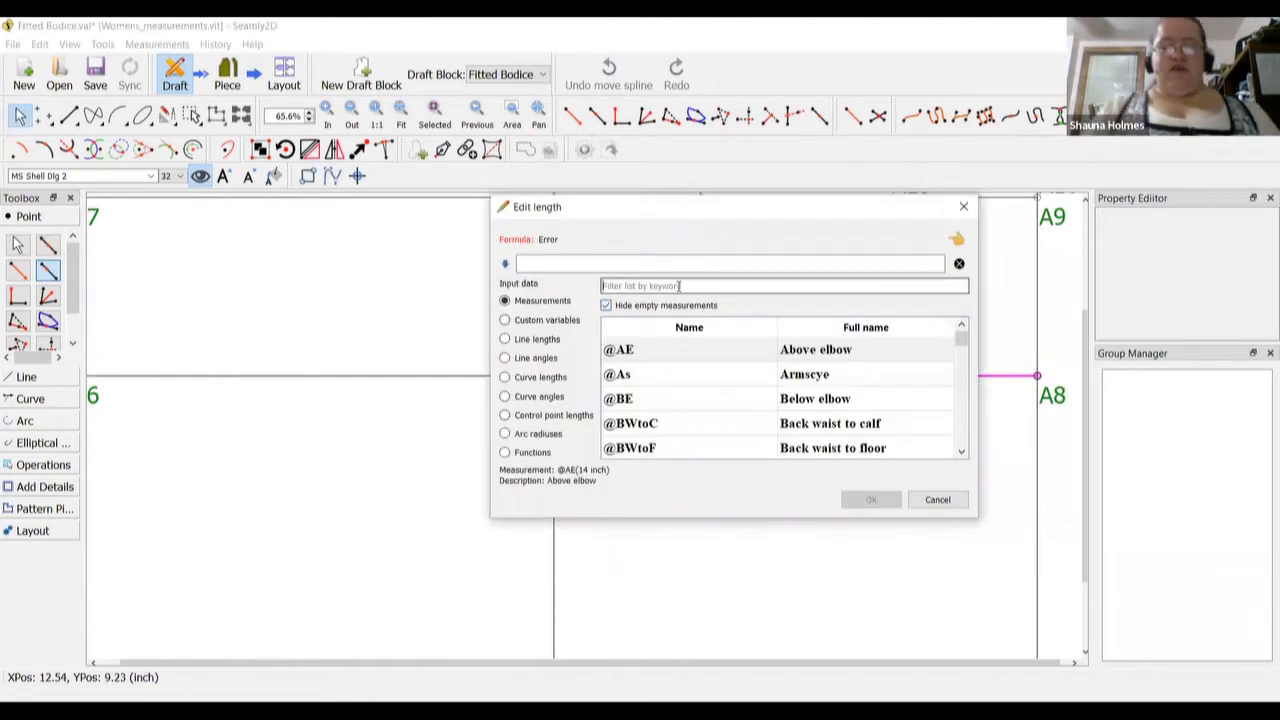
text(bust)
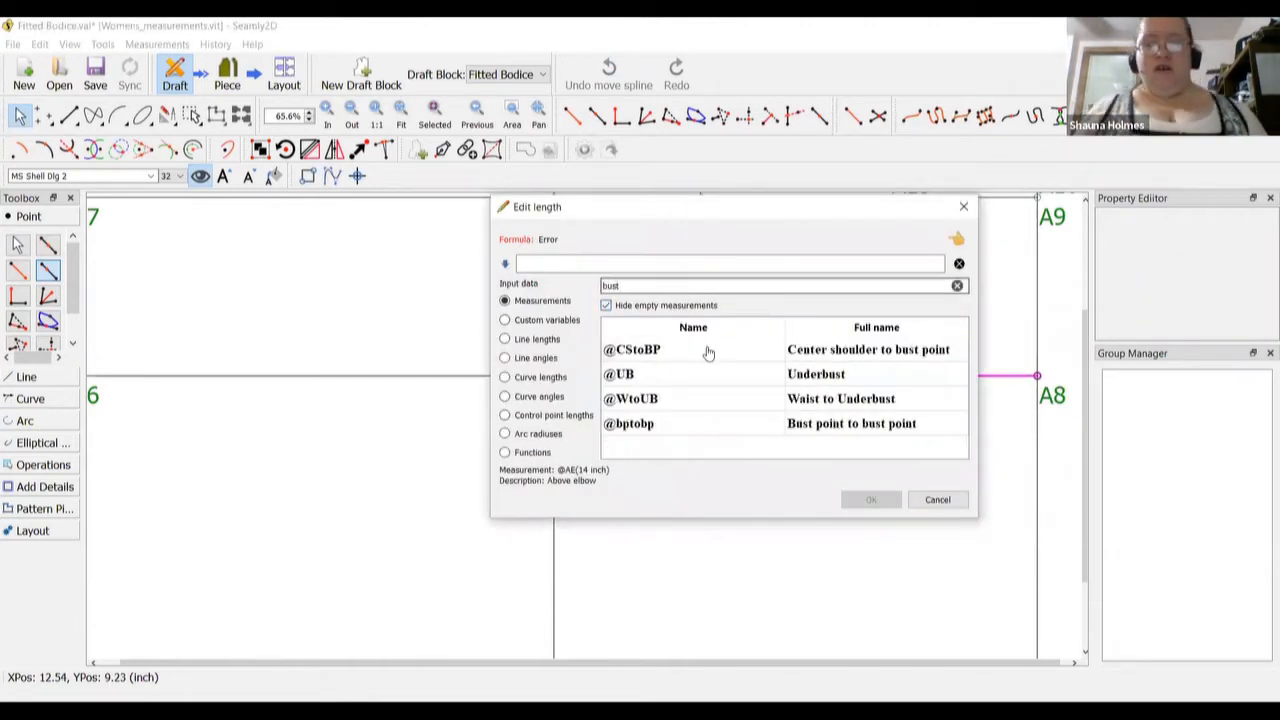
double_click(793, 423)
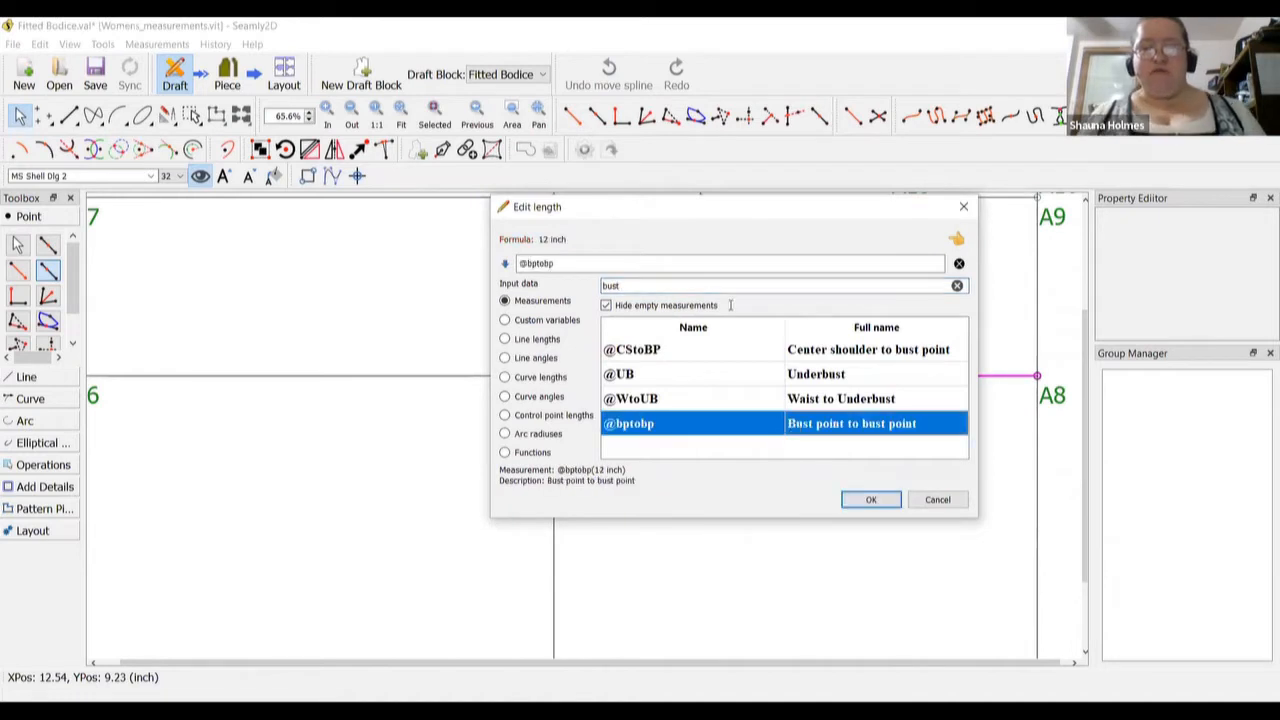
click(690, 263)
text(/2)
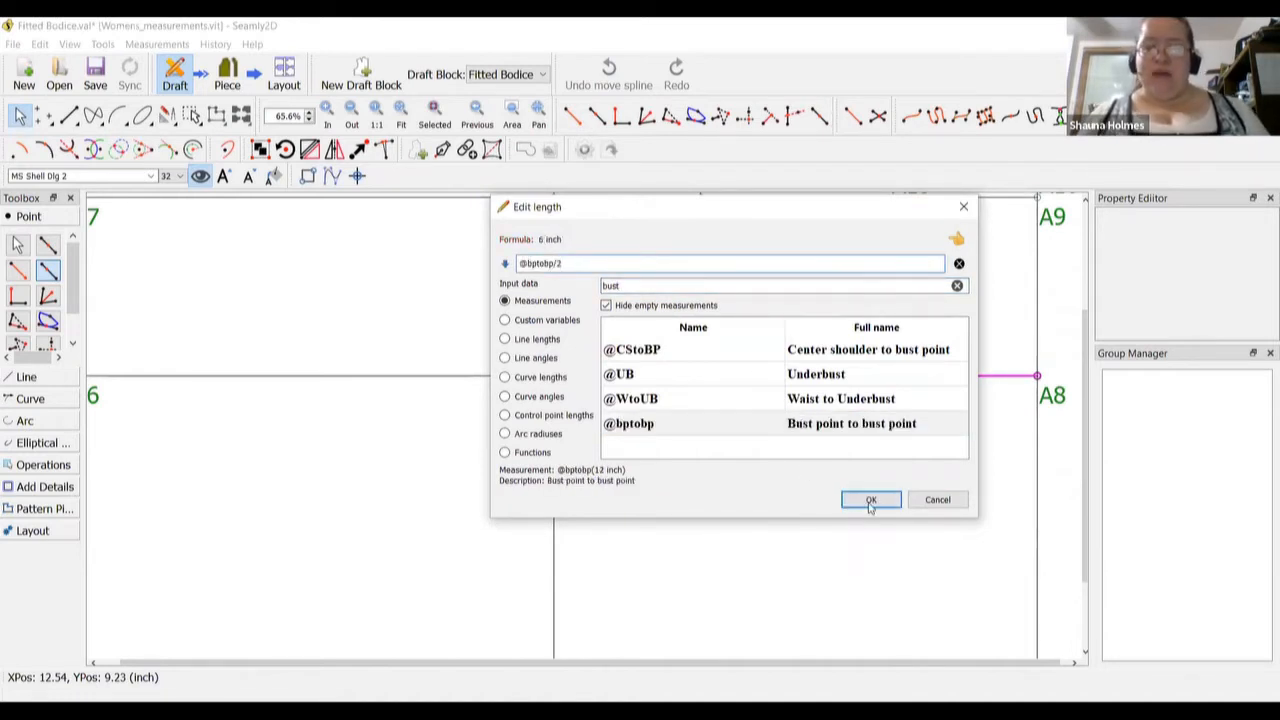
click(870, 500)
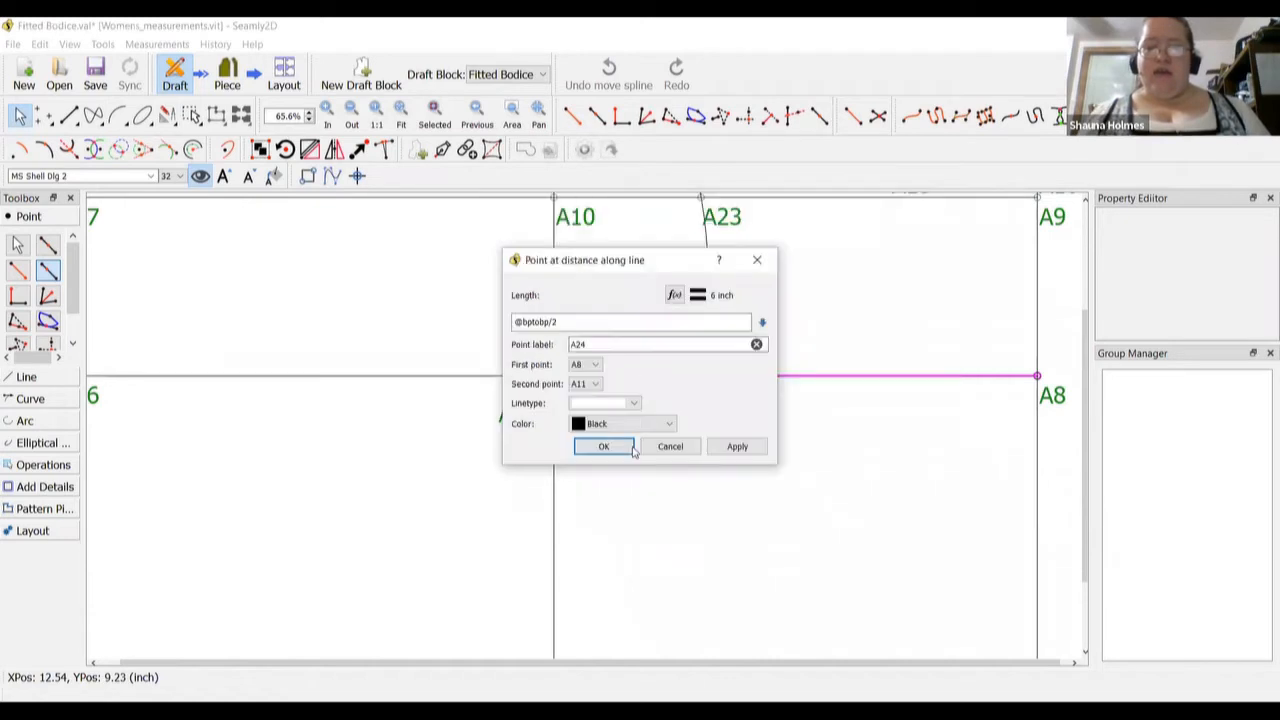
click(733, 447)
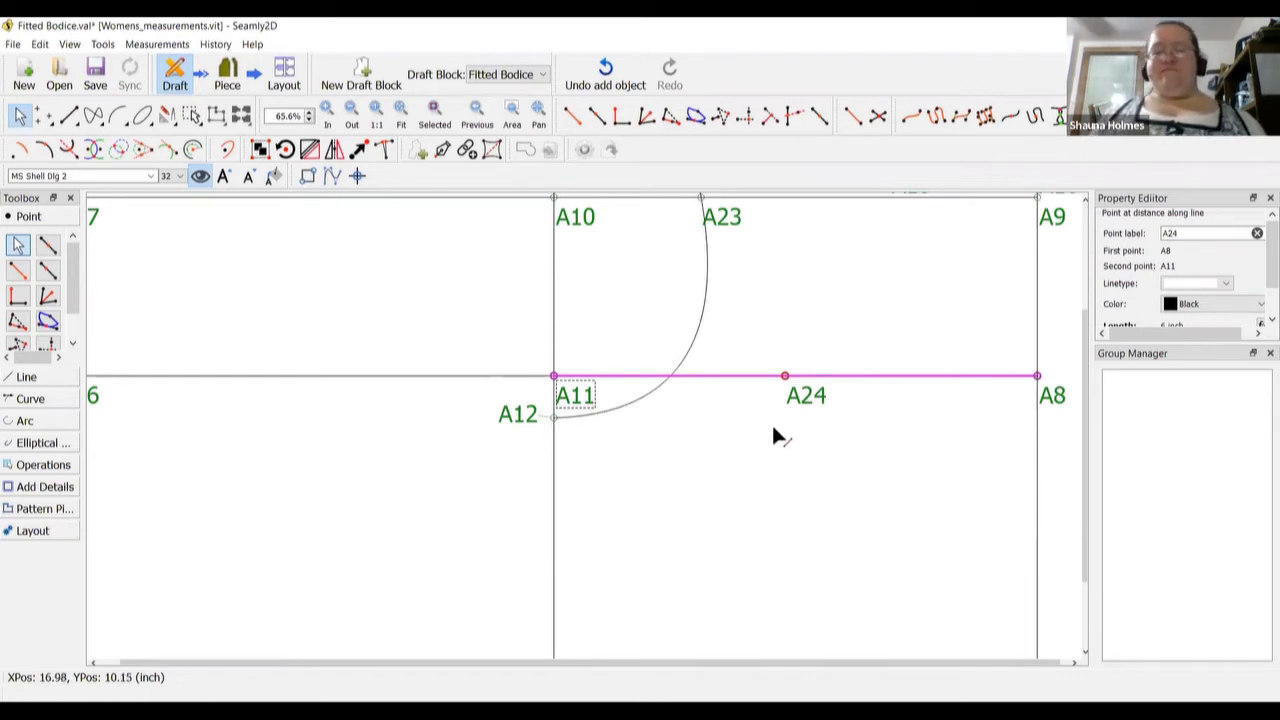
click(808, 405)
right_click(808, 405)
key(Return)
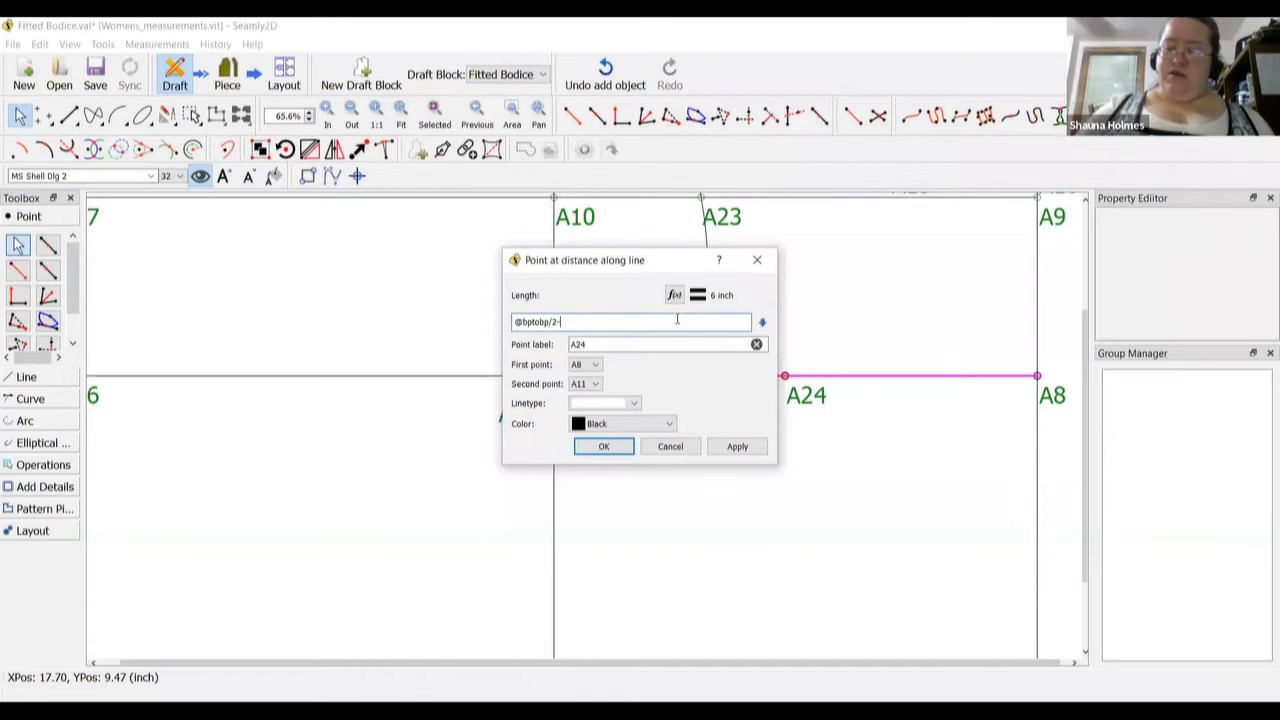
text(-1.5)
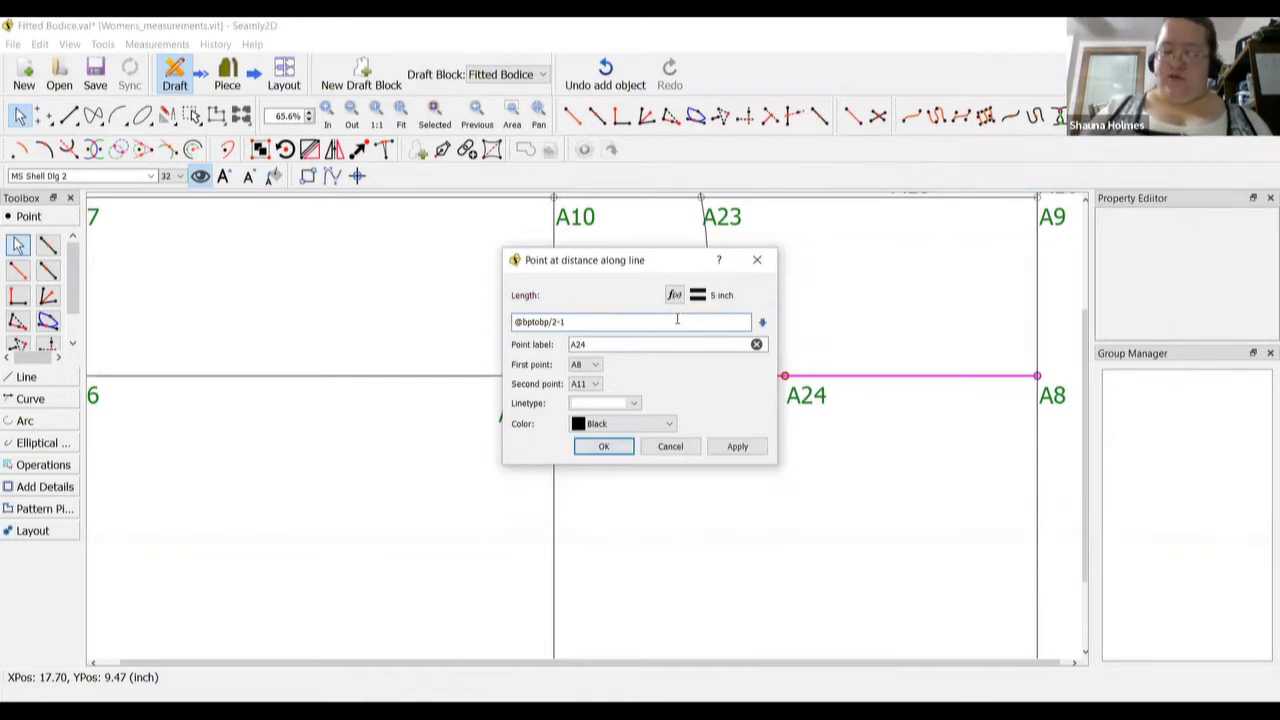
click(606, 447)
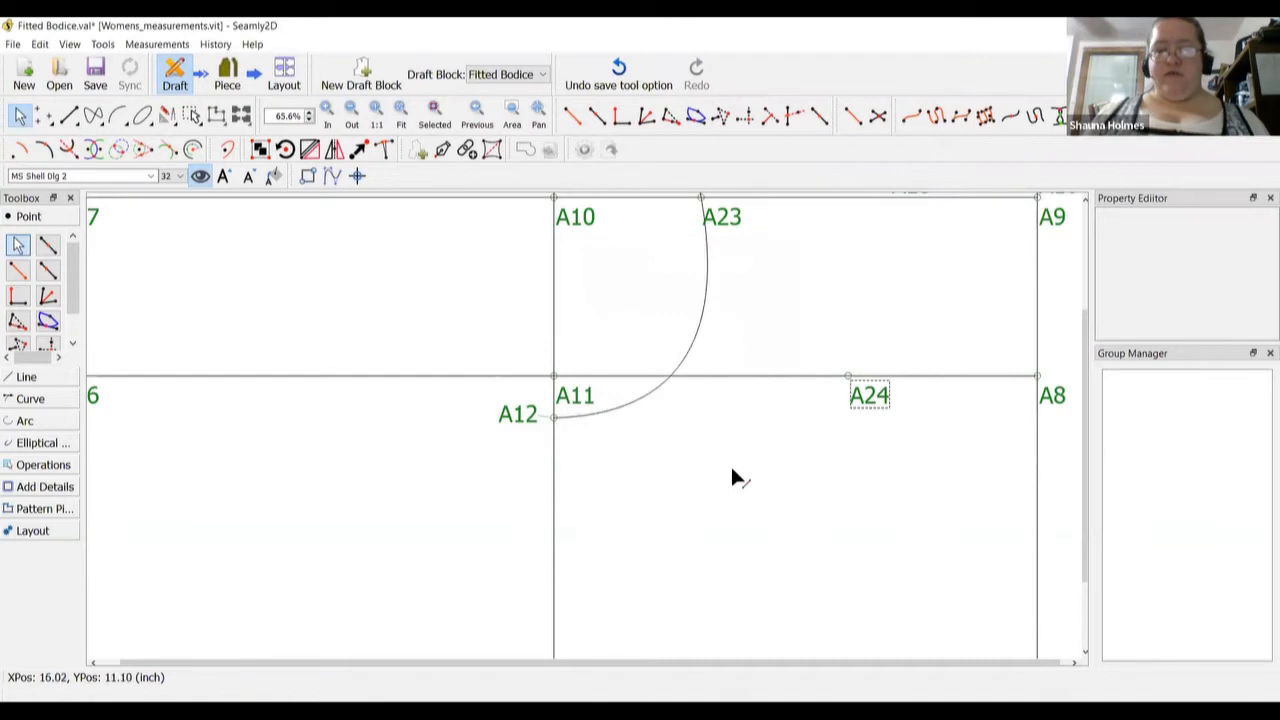
click(872, 396)
right_click(878, 396)
click(888, 407)
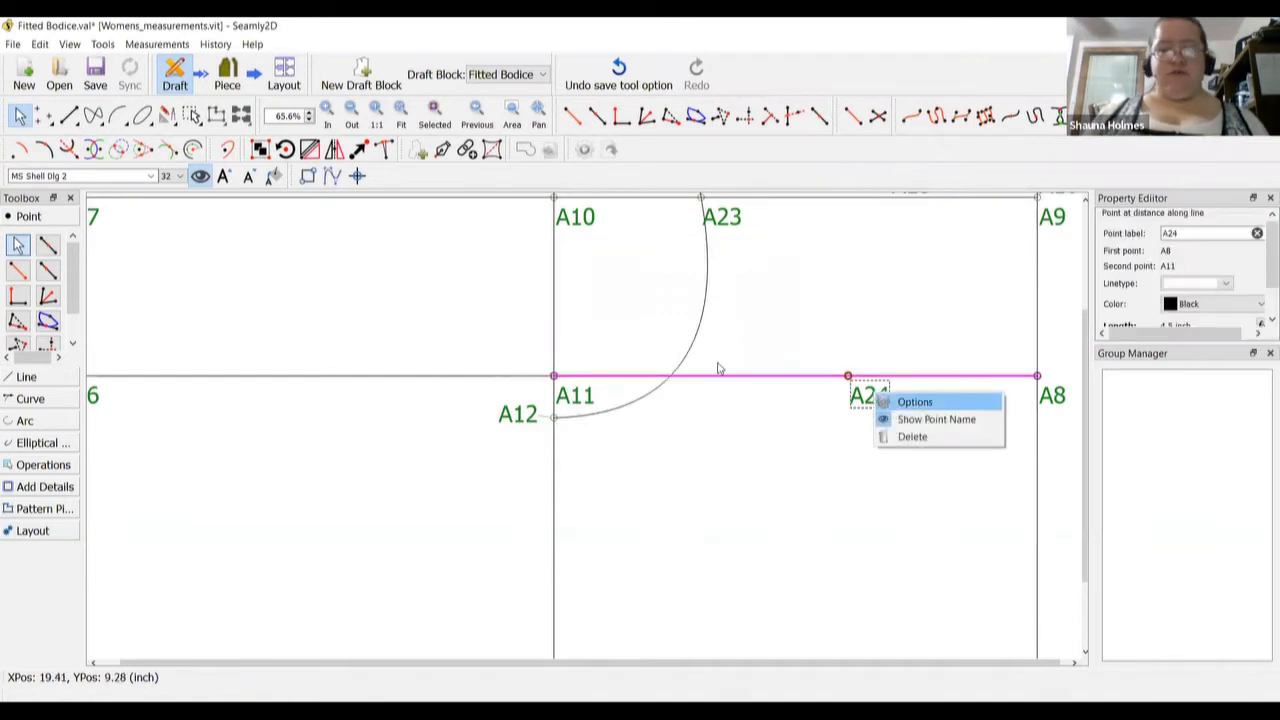
triple_click(662, 325)
click(662, 325)
key(BackSpace)
key(BackSpace)
key(BackSpace)
text(2-2)
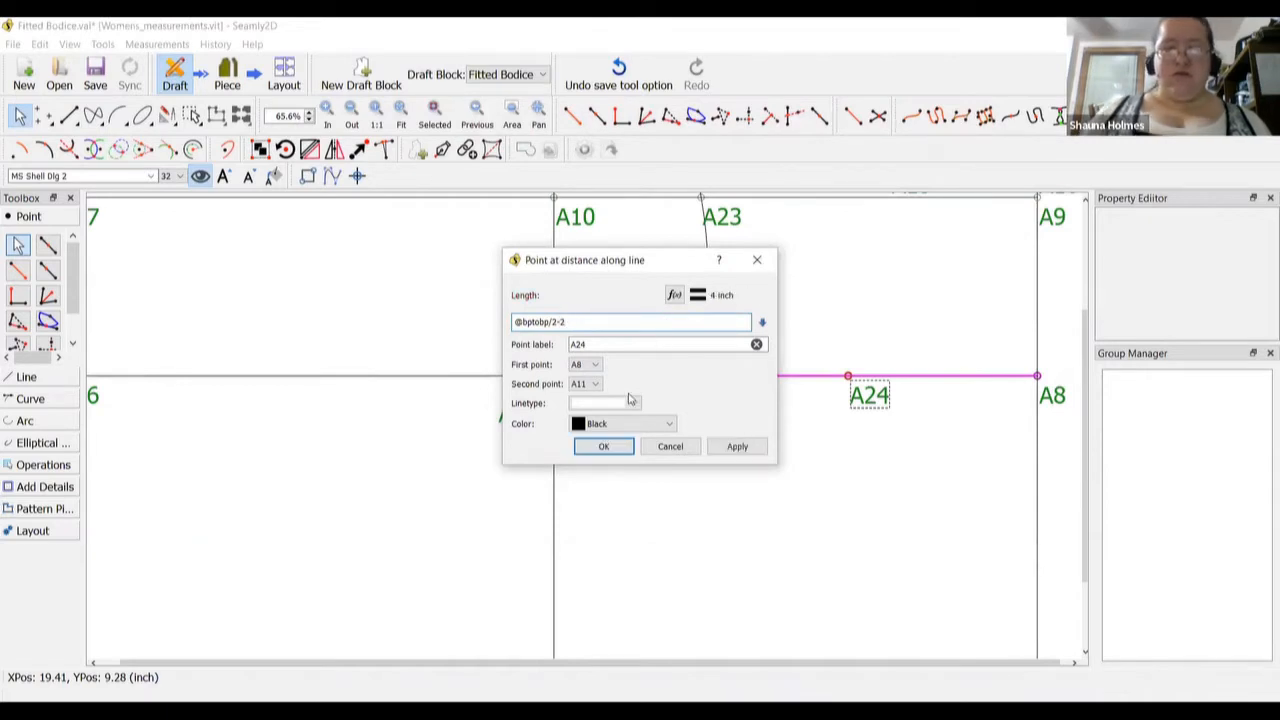
click(622, 450)
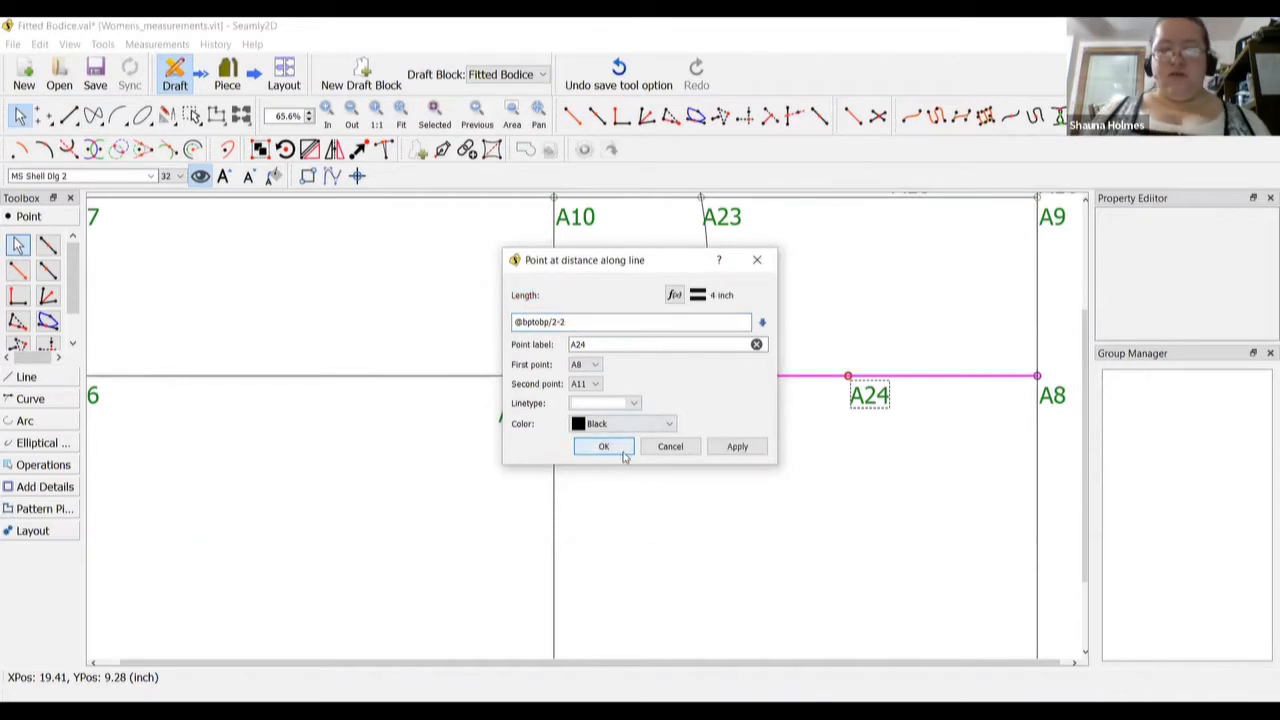
click(806, 490)
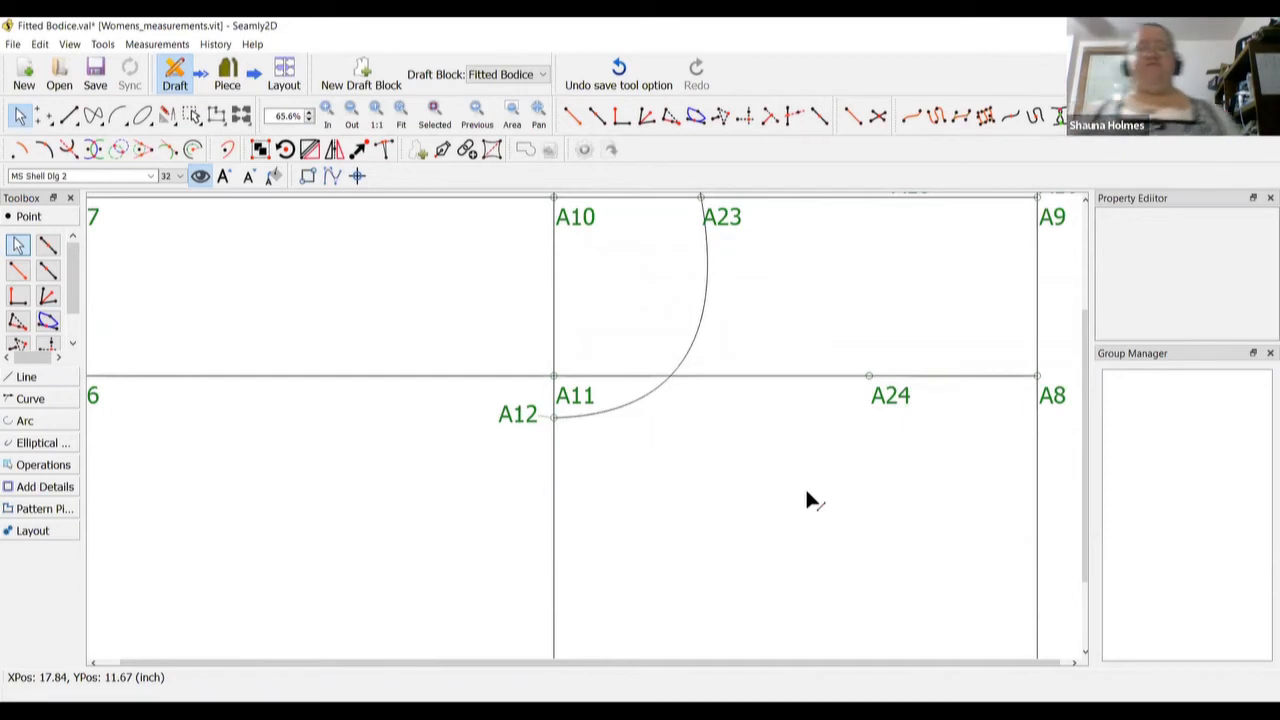
scroll(808, 489, down, 3)
scroll(851, 443, up, 5)
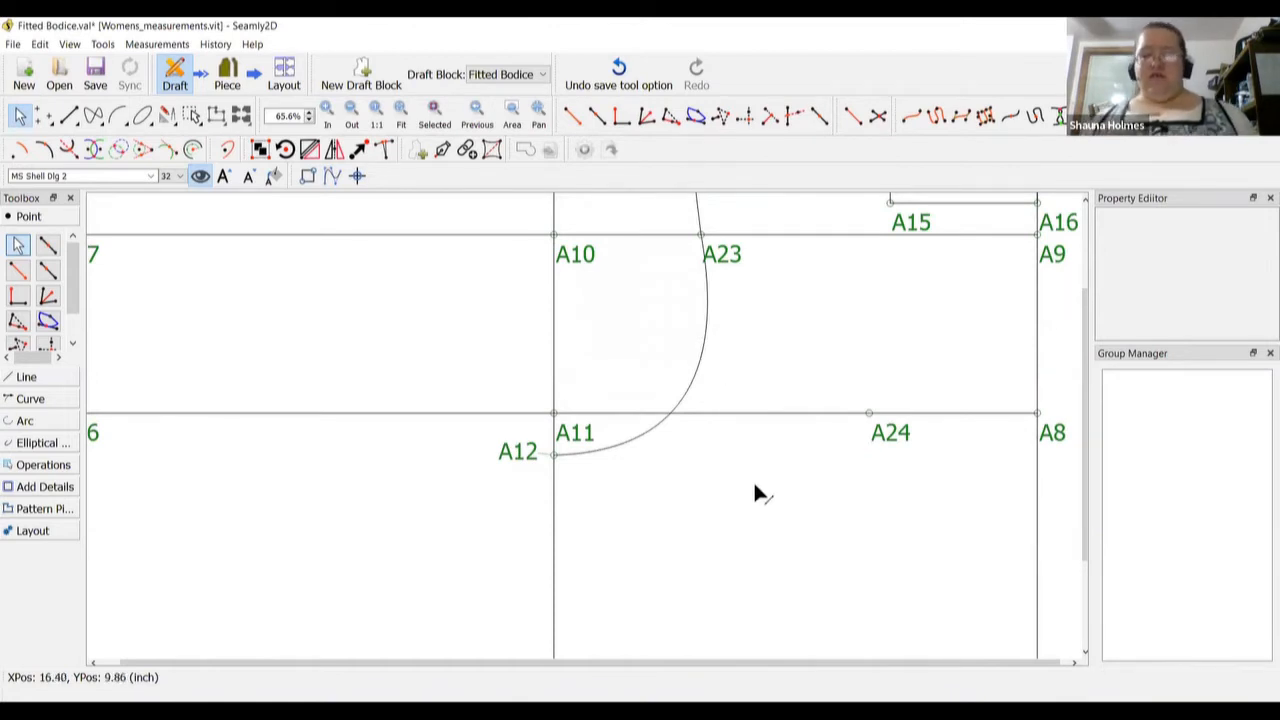
scroll(757, 493, down, 7)
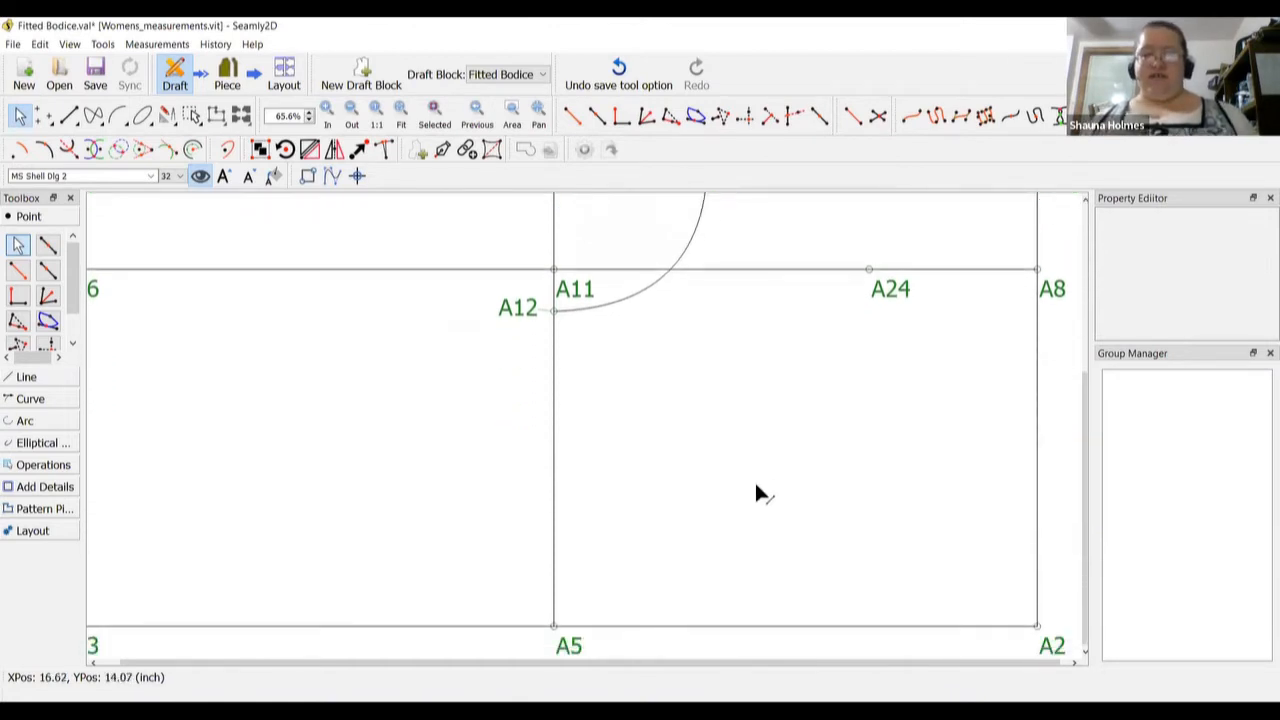
click(47, 245)
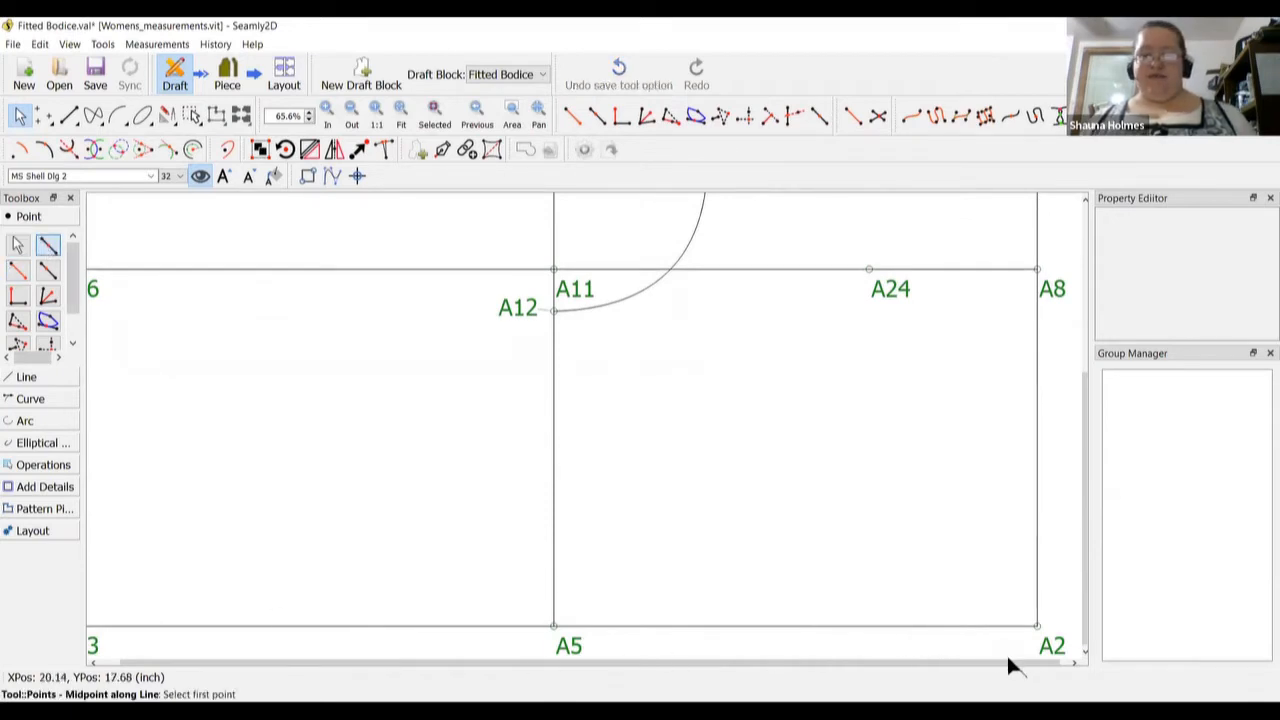
click(1051, 643)
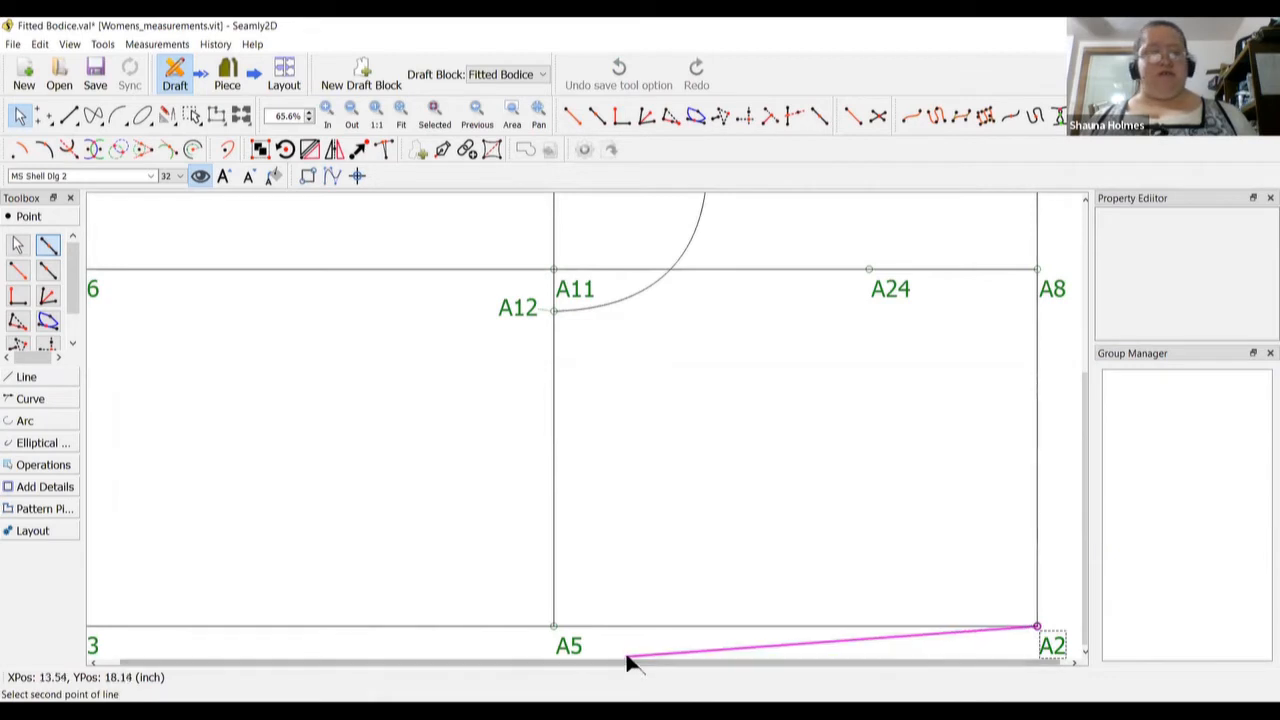
Place a point from A2 along the line toward A5 at the distance from A8 to A24, using the formula Line_A8_A24
click(47, 272)
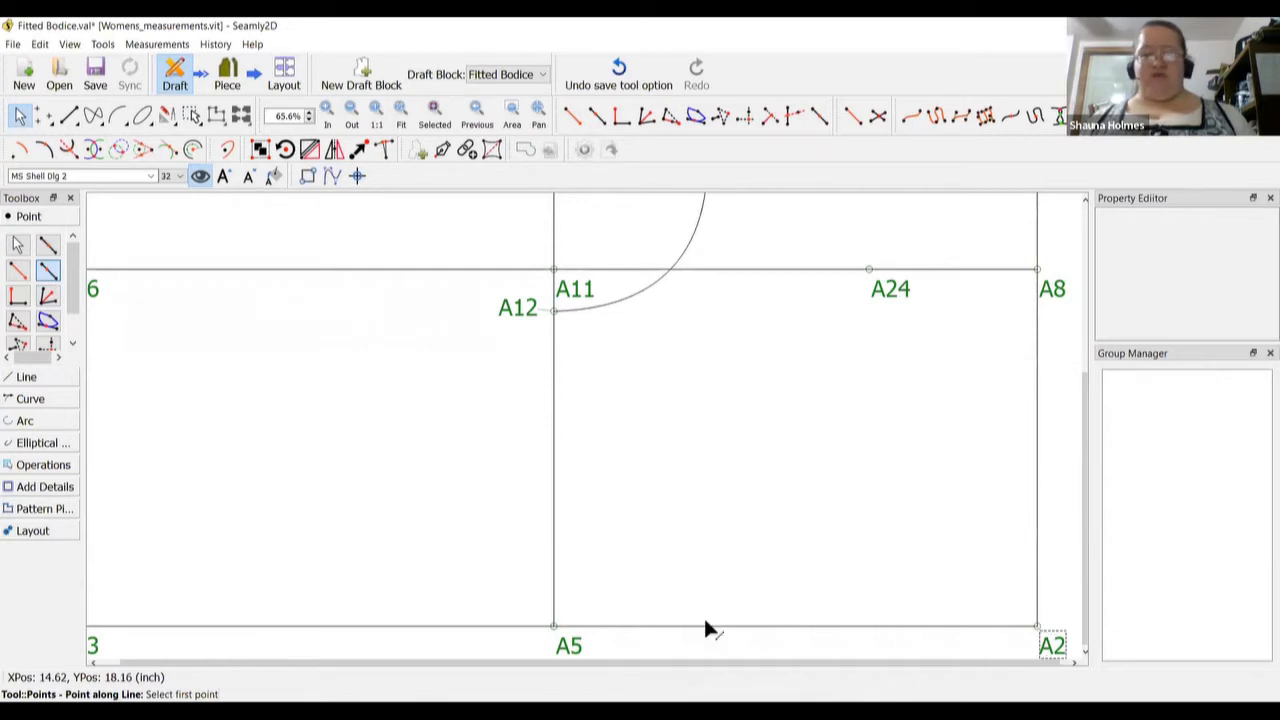
click(571, 648)
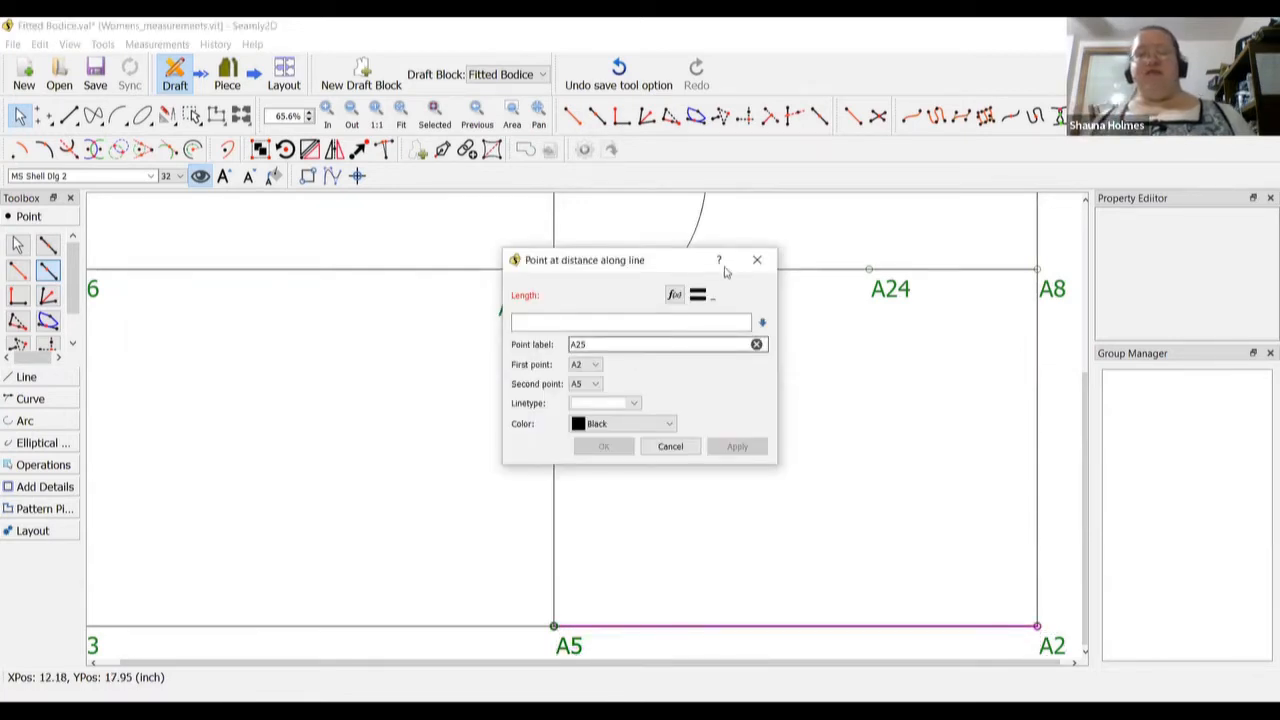
click(675, 296)
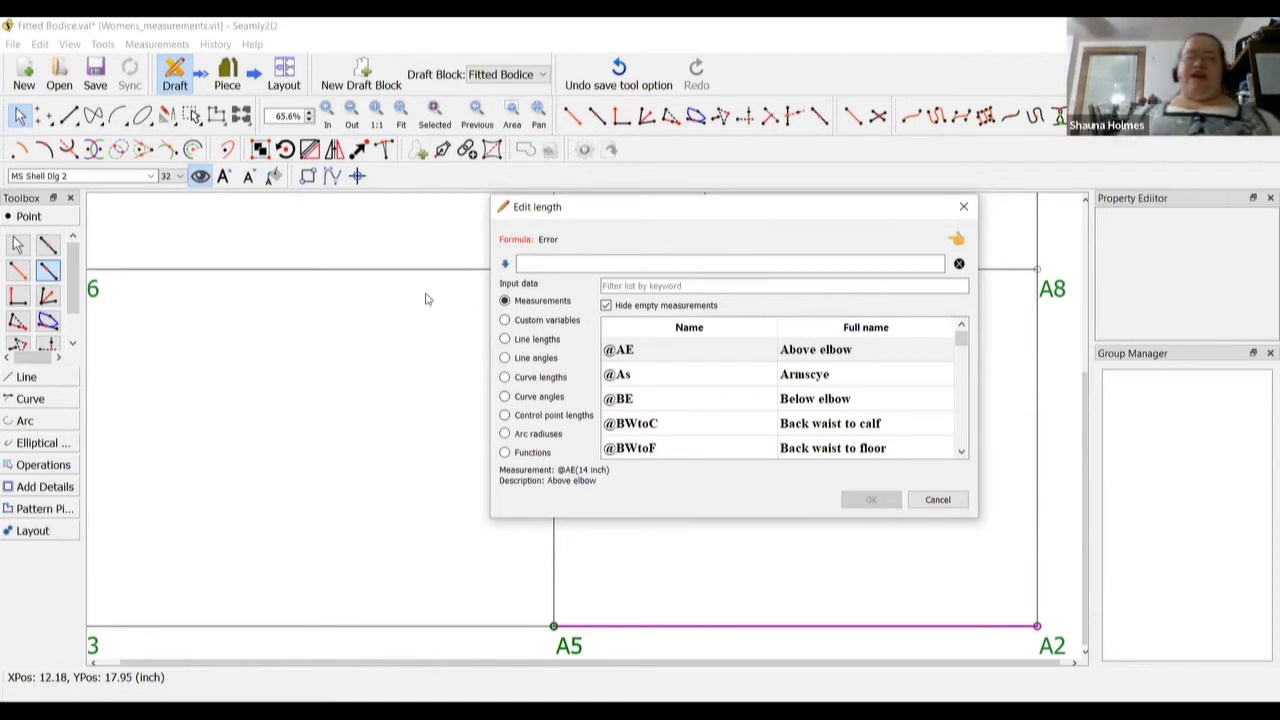
click(528, 342)
click(673, 286)
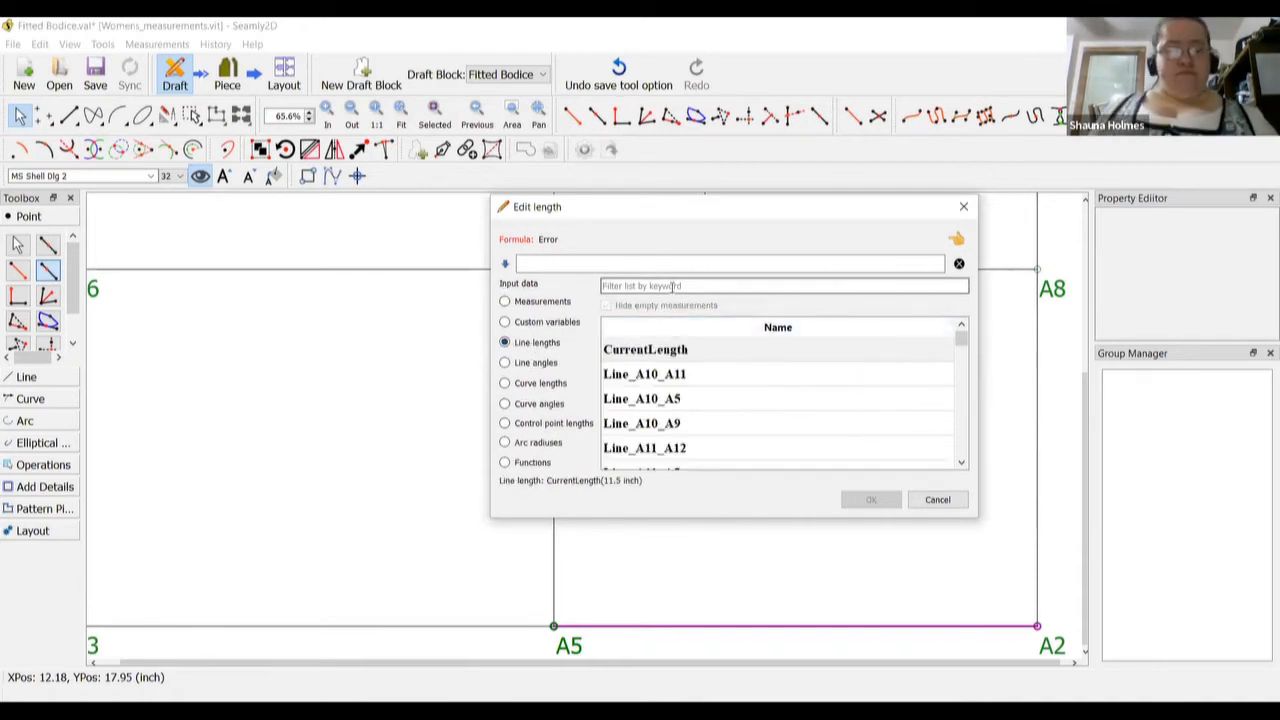
text(a8)
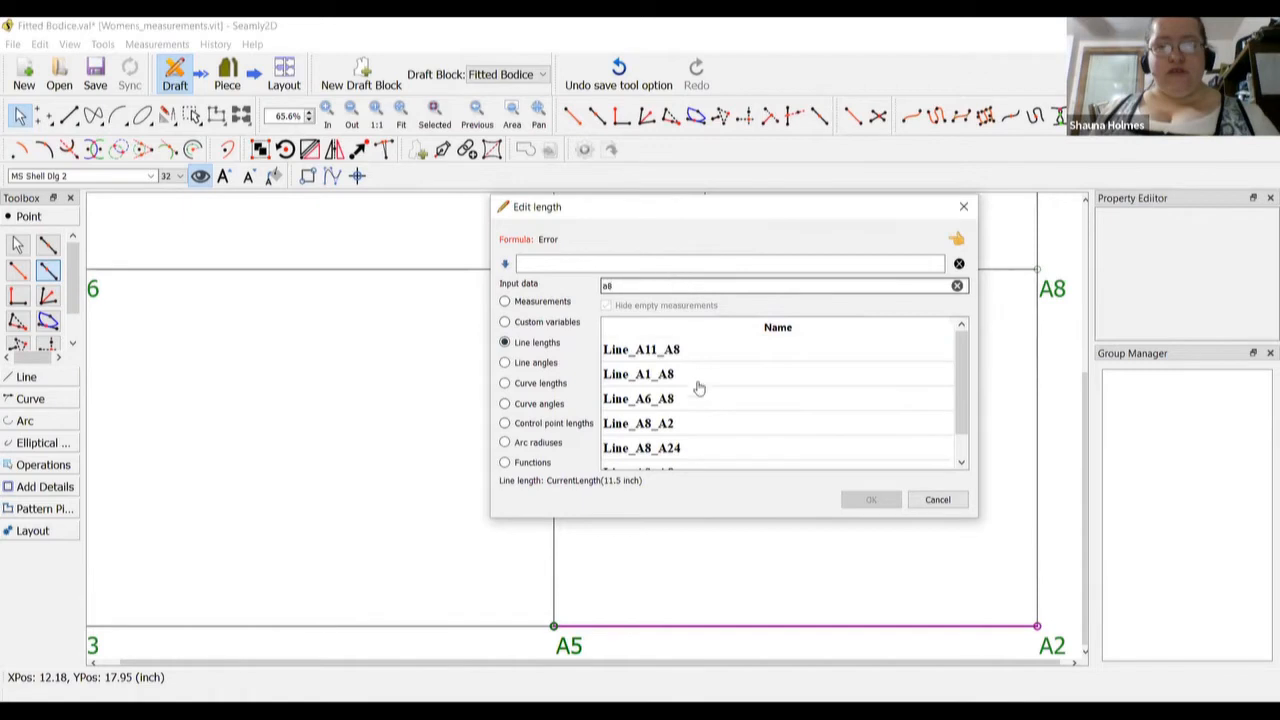
click(665, 449)
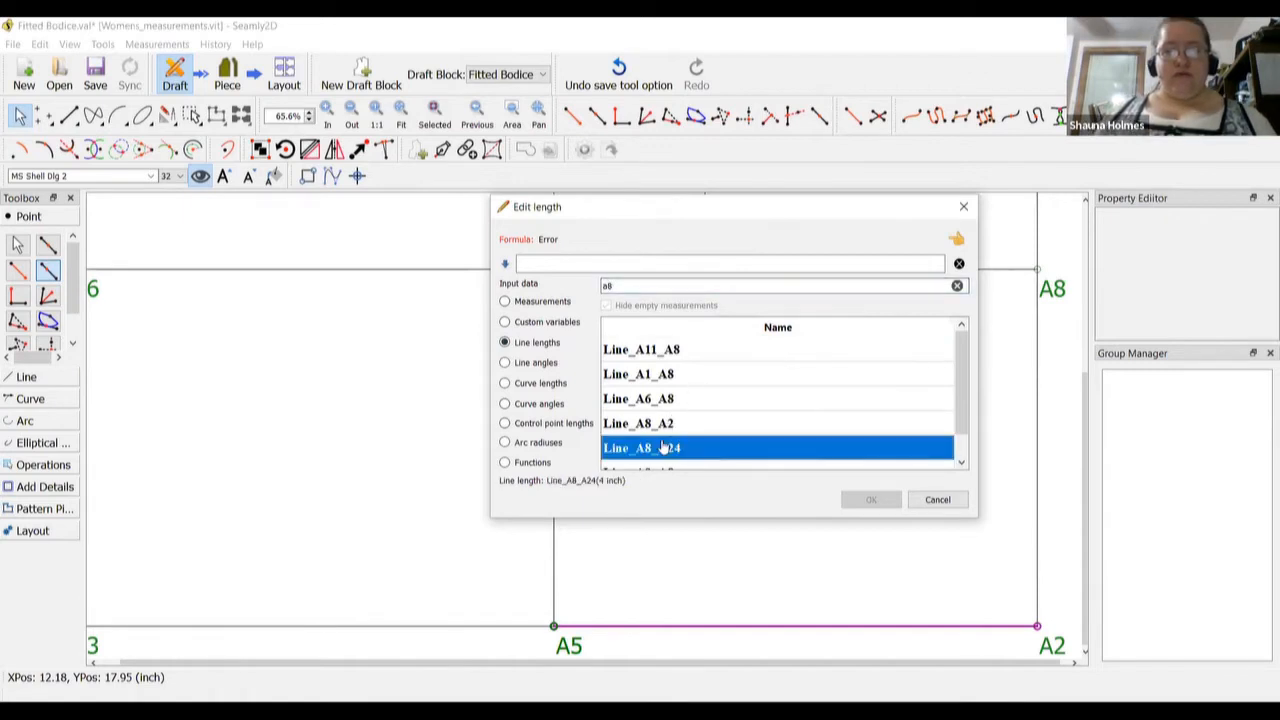
double_click(665, 449)
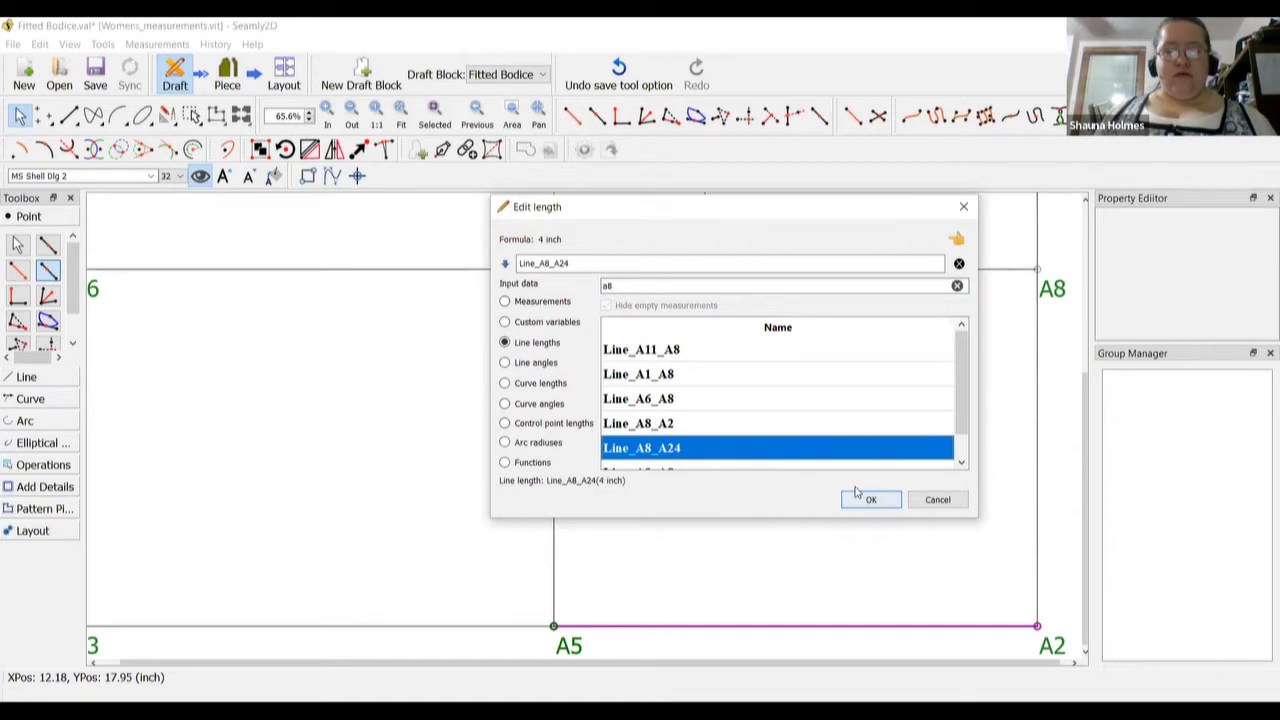
click(855, 506)
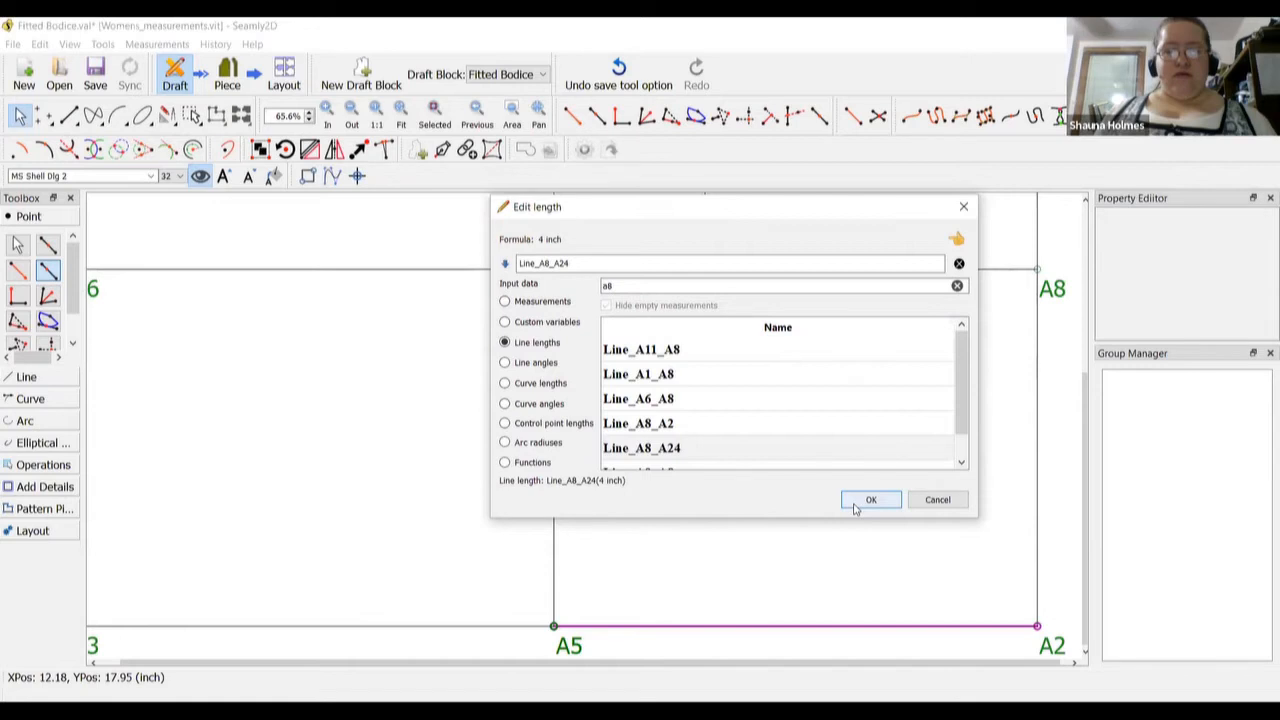
click(855, 505)
double_click(869, 269)
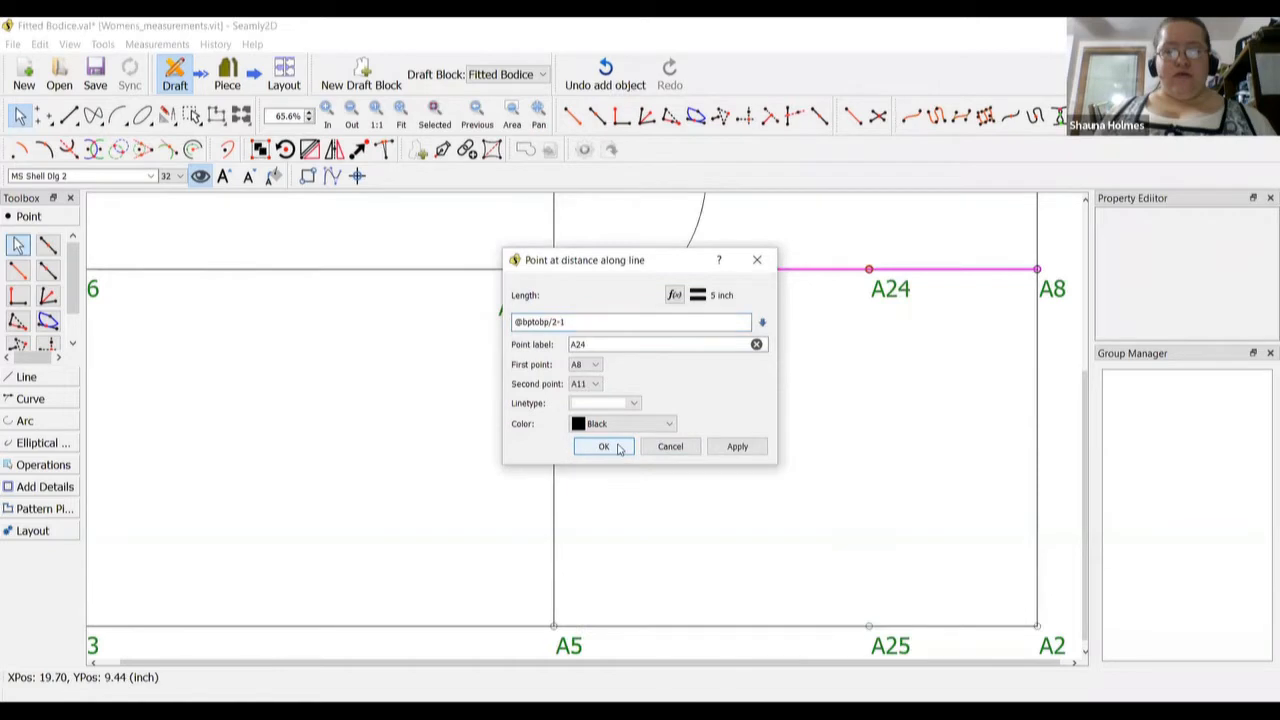
click(619, 448)
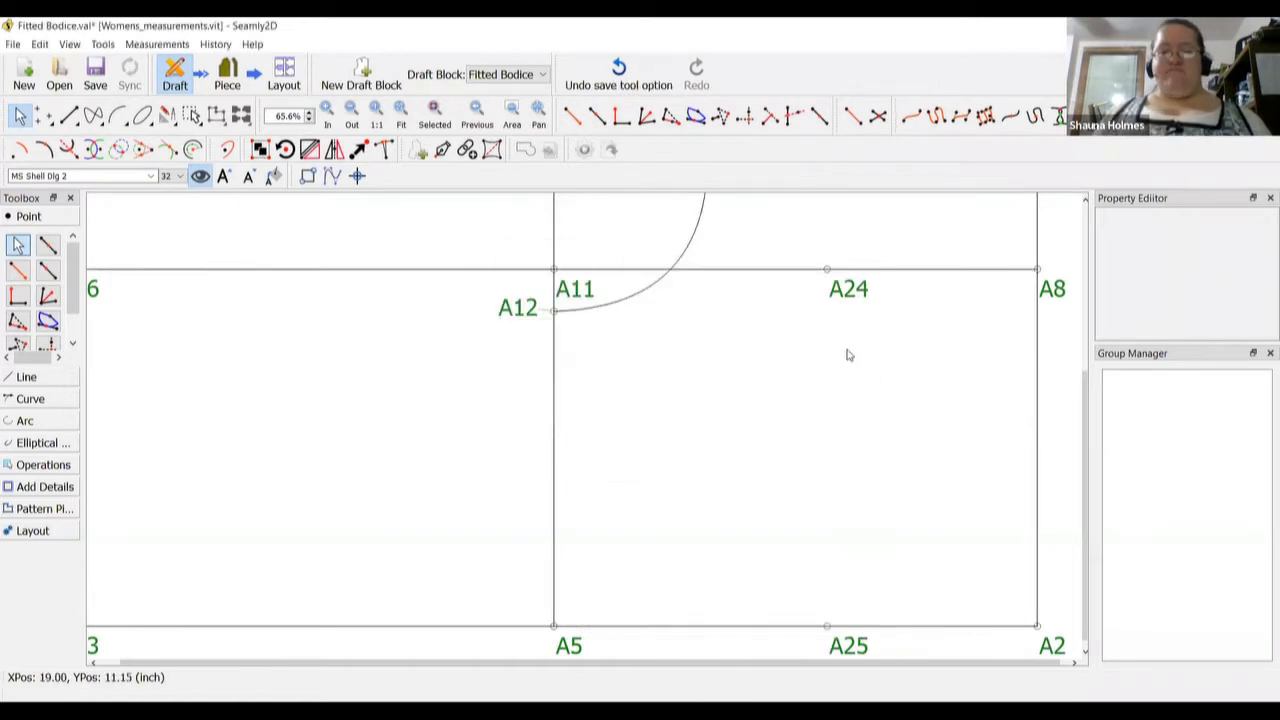
right_click(836, 298)
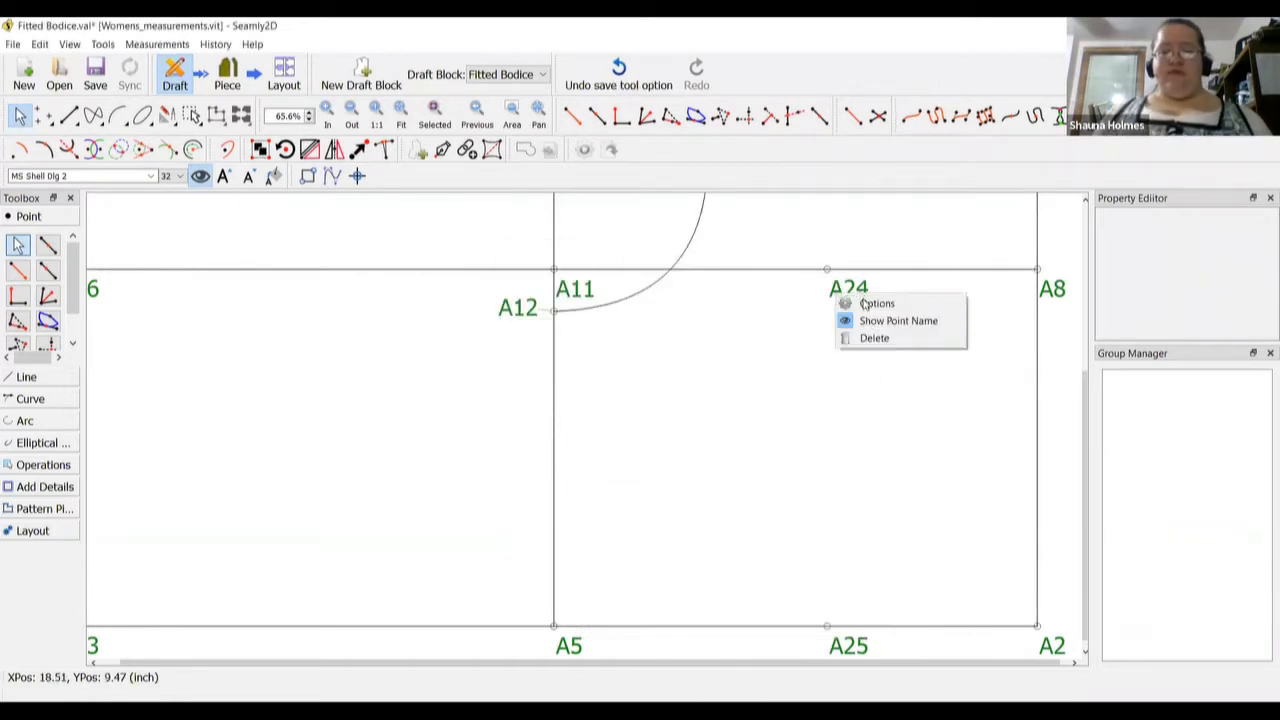
click(865, 304)
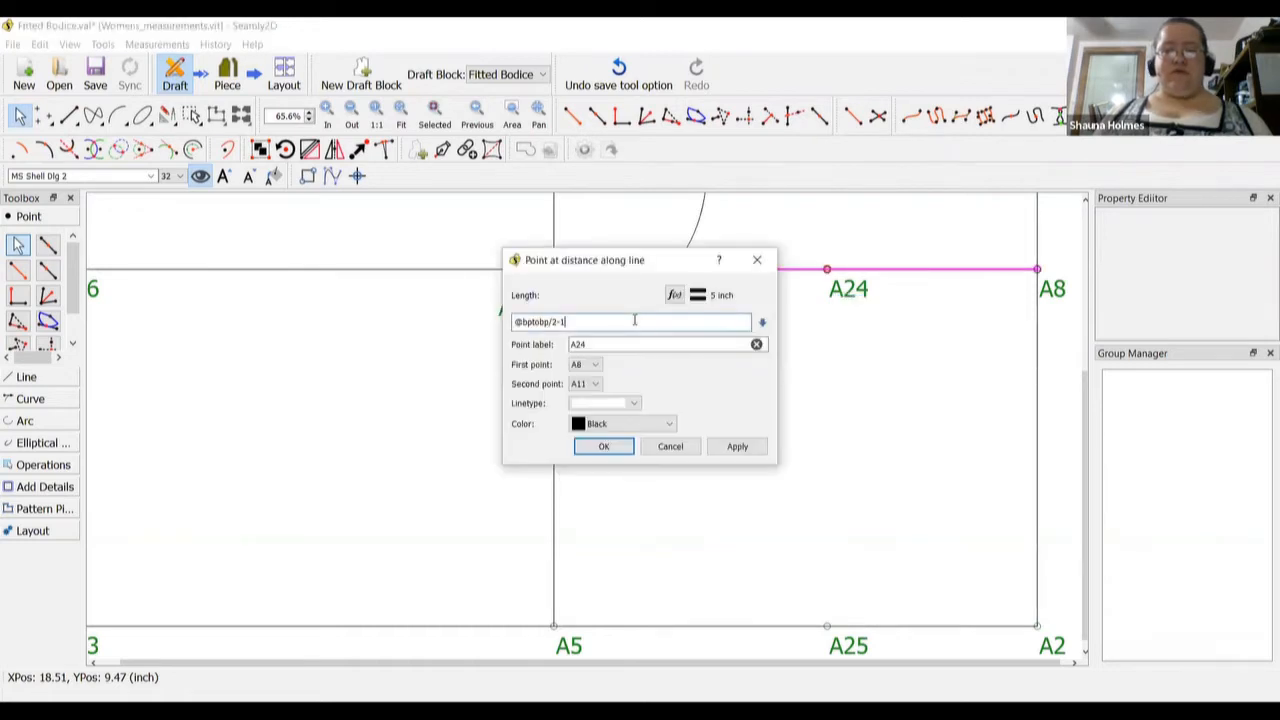
key(BackSpace)
text(2)
click(605, 448)
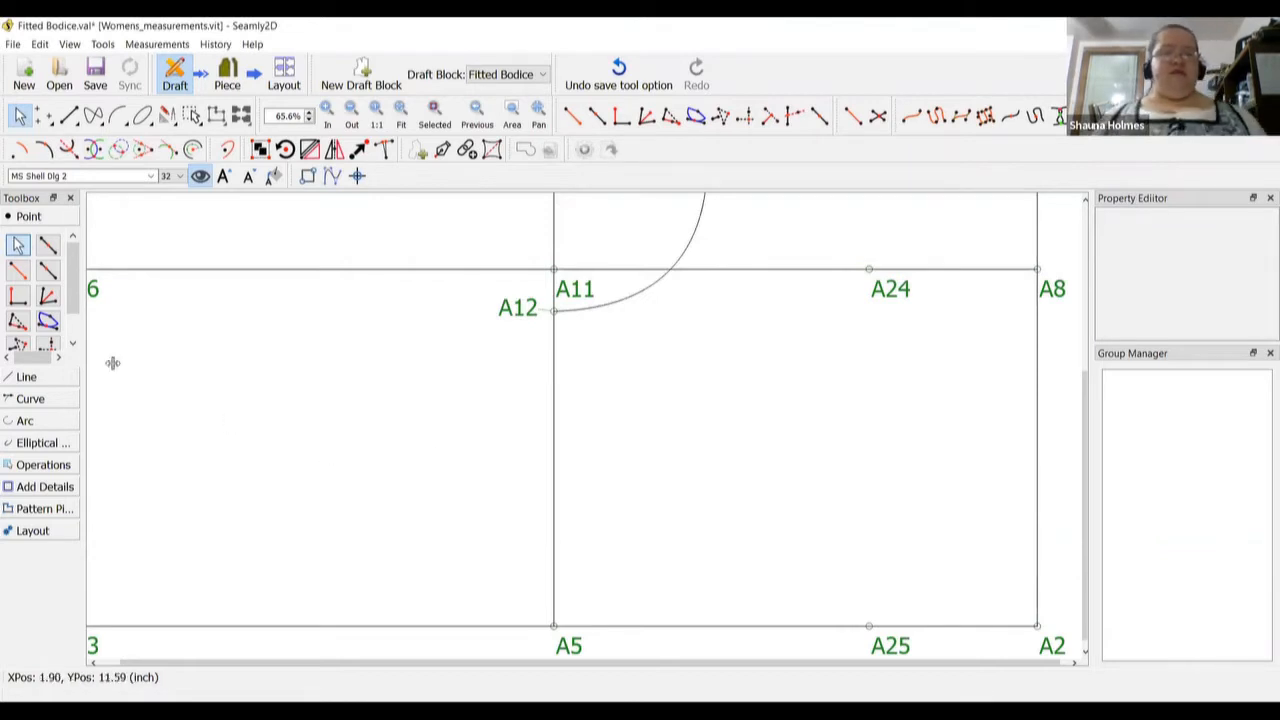
Draw a line from point A24 down to point A25
click(28, 378)
click(18, 296)
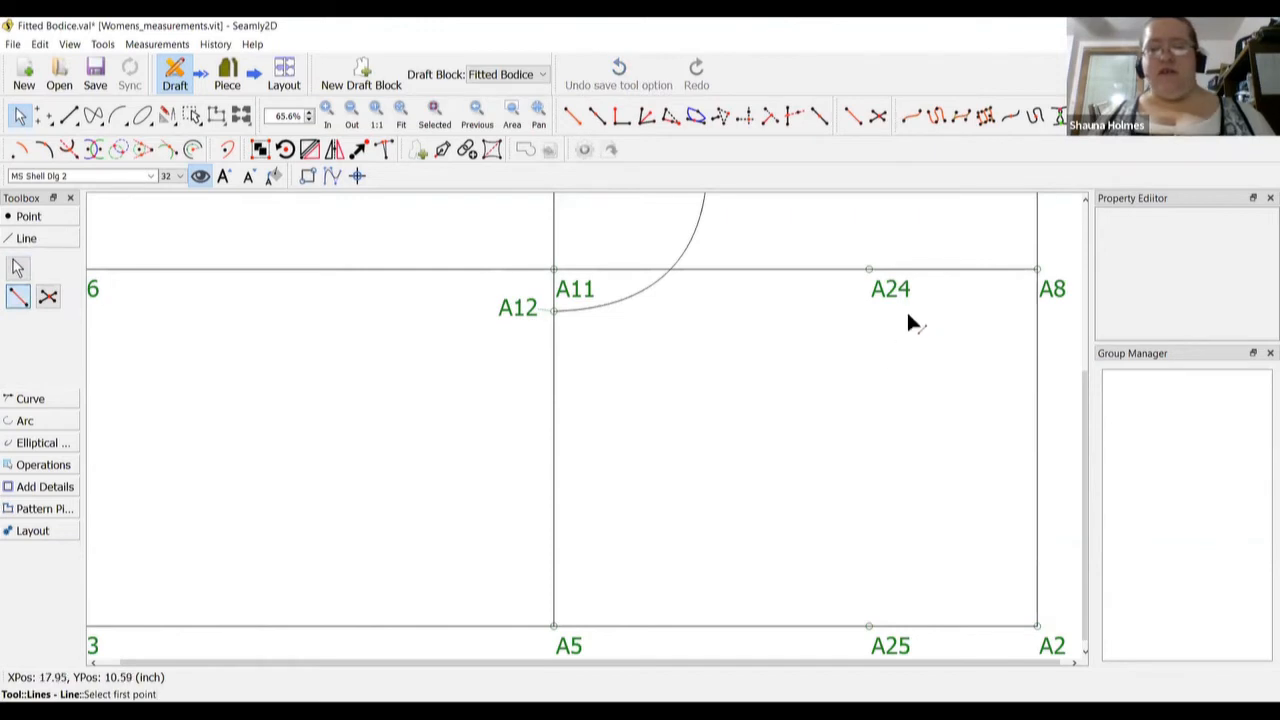
click(869, 271)
click(871, 625)
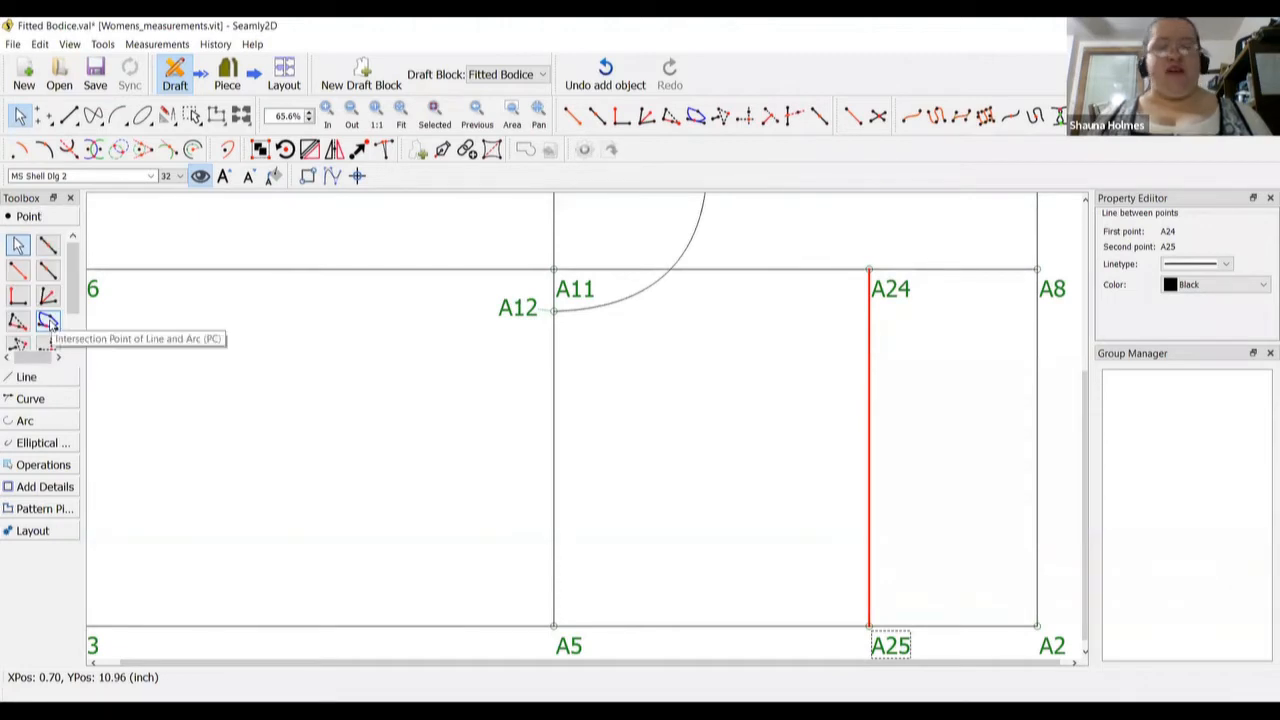
click(48, 321)
scroll(545, 425, up, 1)
scroll(720, 360, down, 1)
click(888, 293)
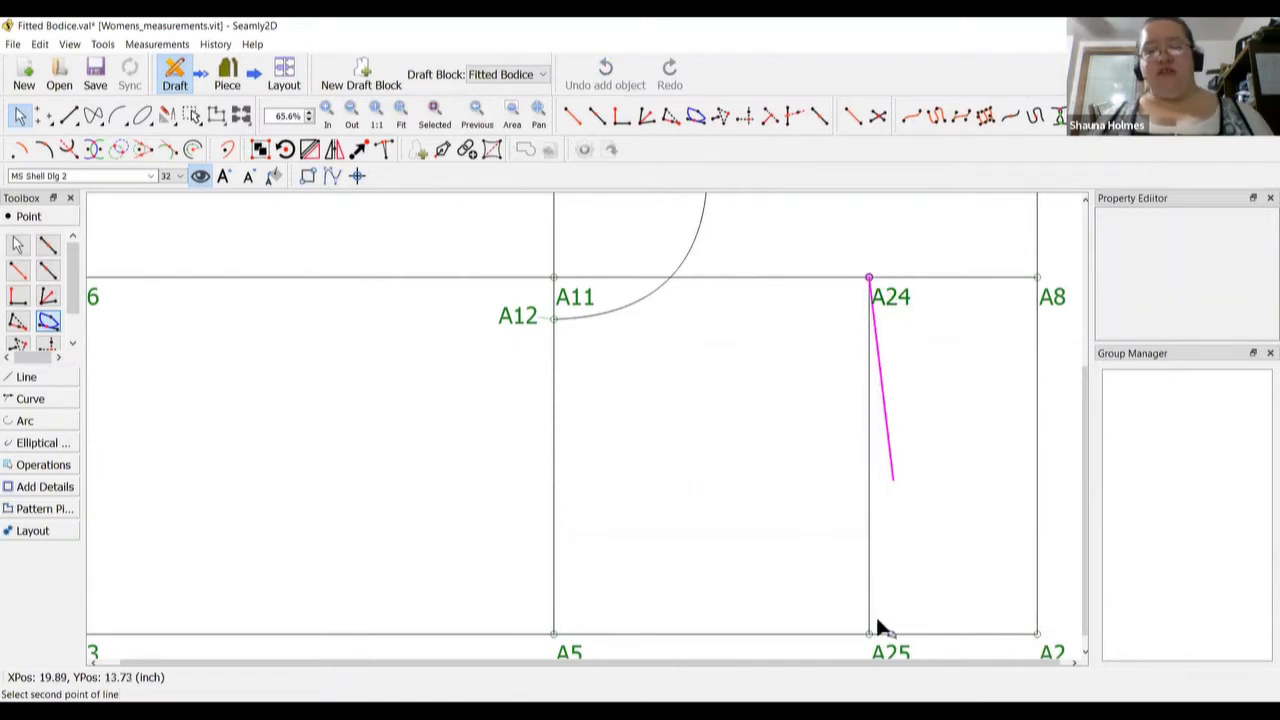
click(892, 655)
scroll(872, 530, up, 2)
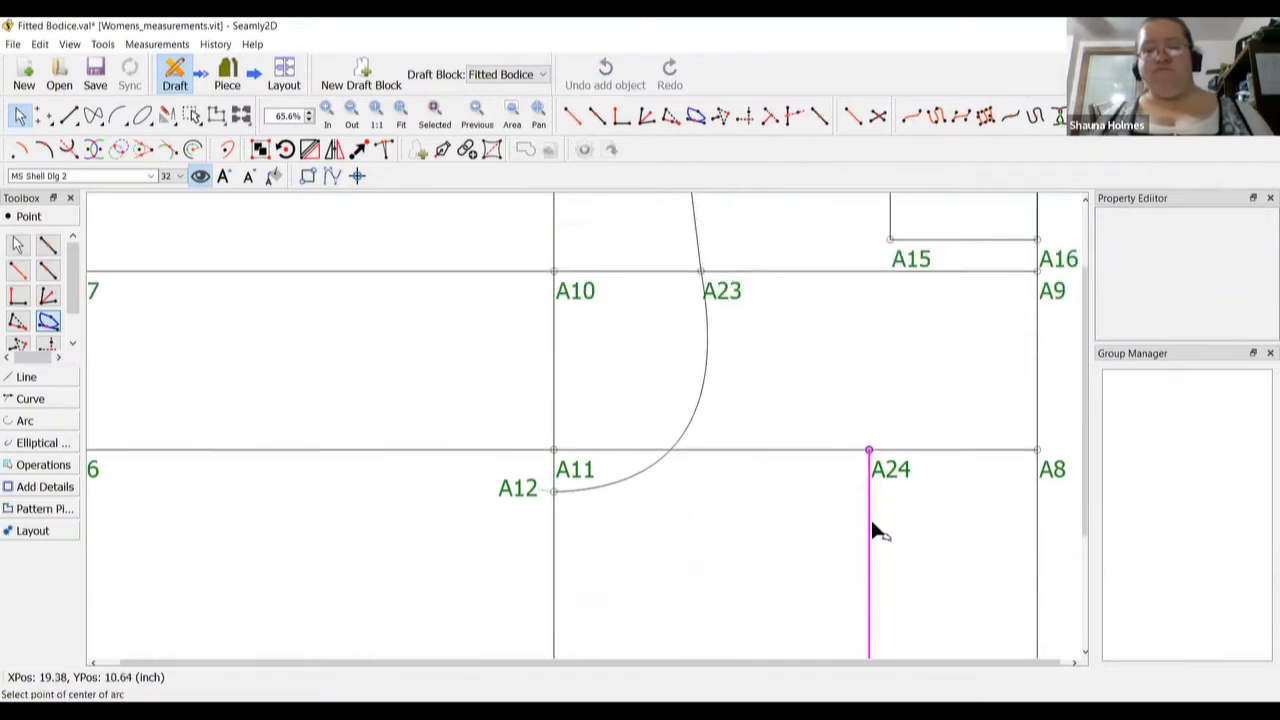
scroll(871, 520, up, 2)
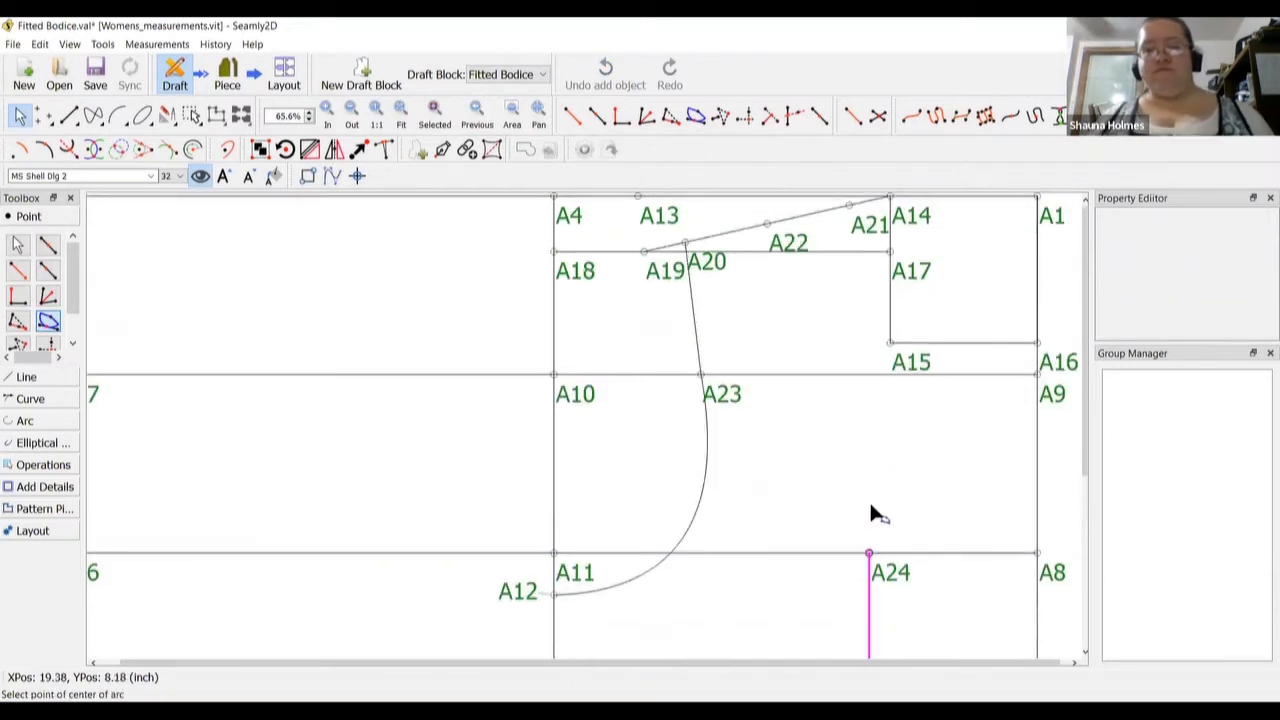
click(787, 251)
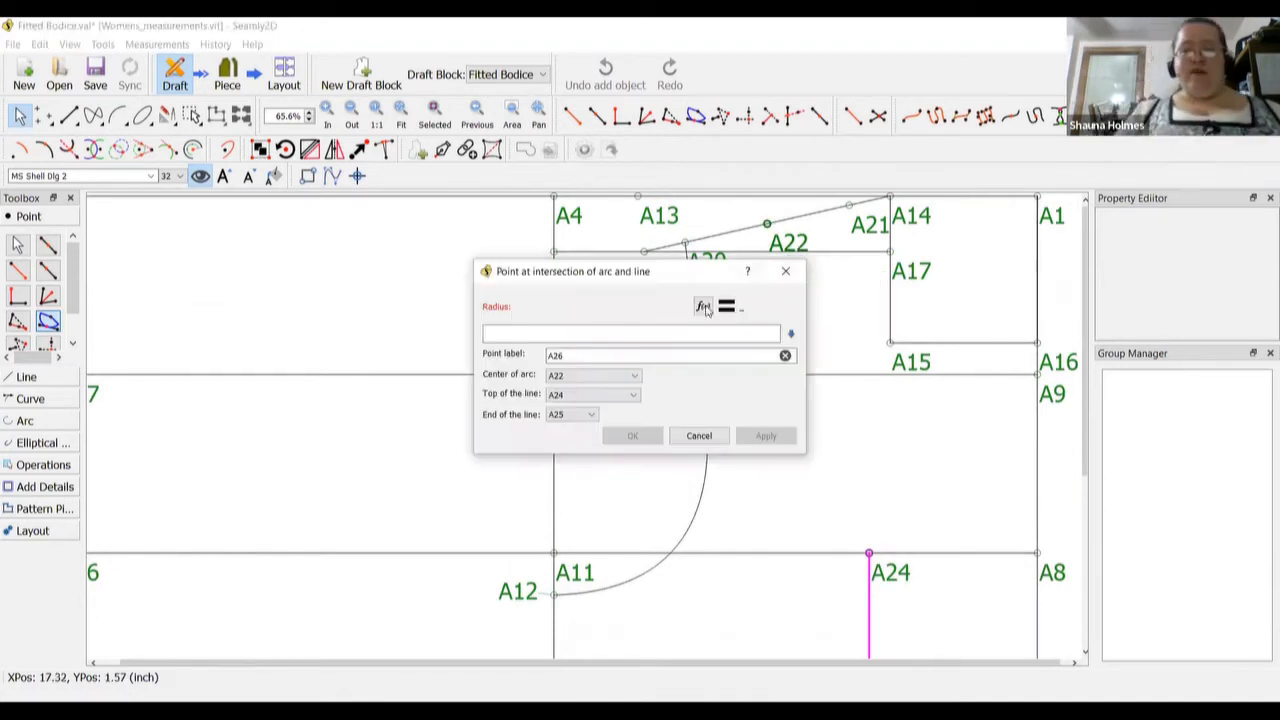
click(703, 305)
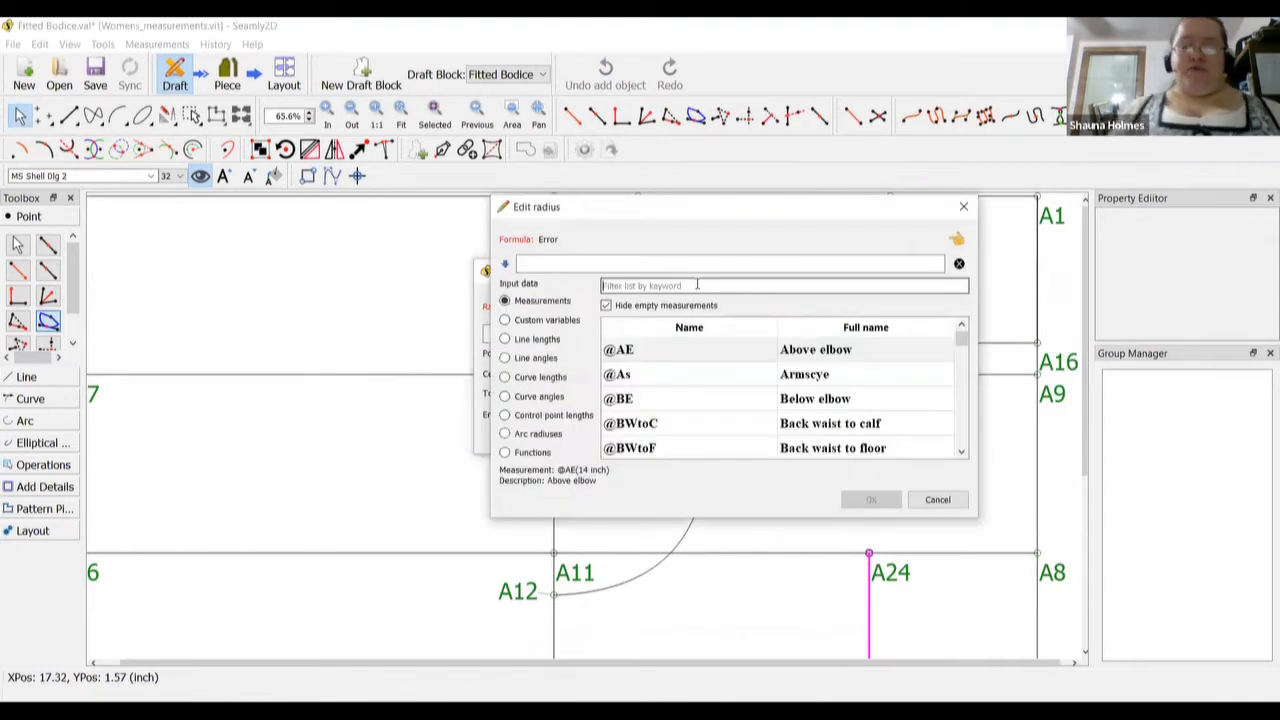
click(697, 285)
text(bust)
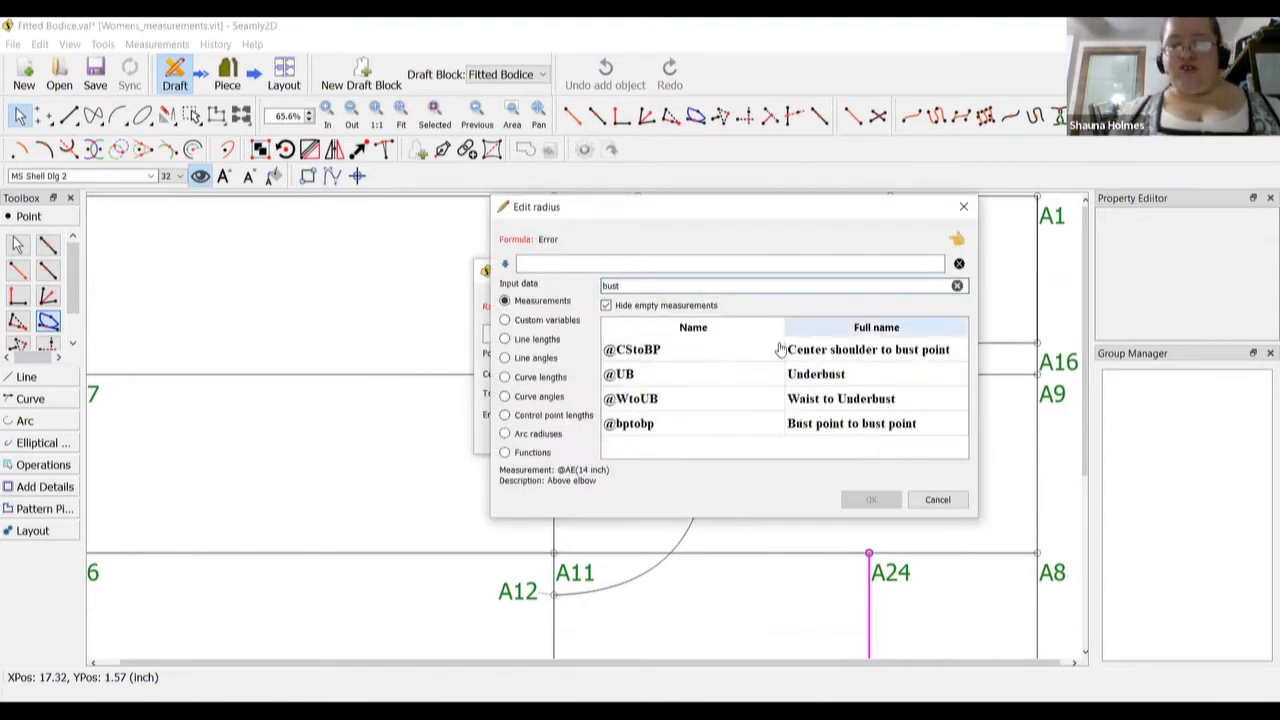
double_click(803, 356)
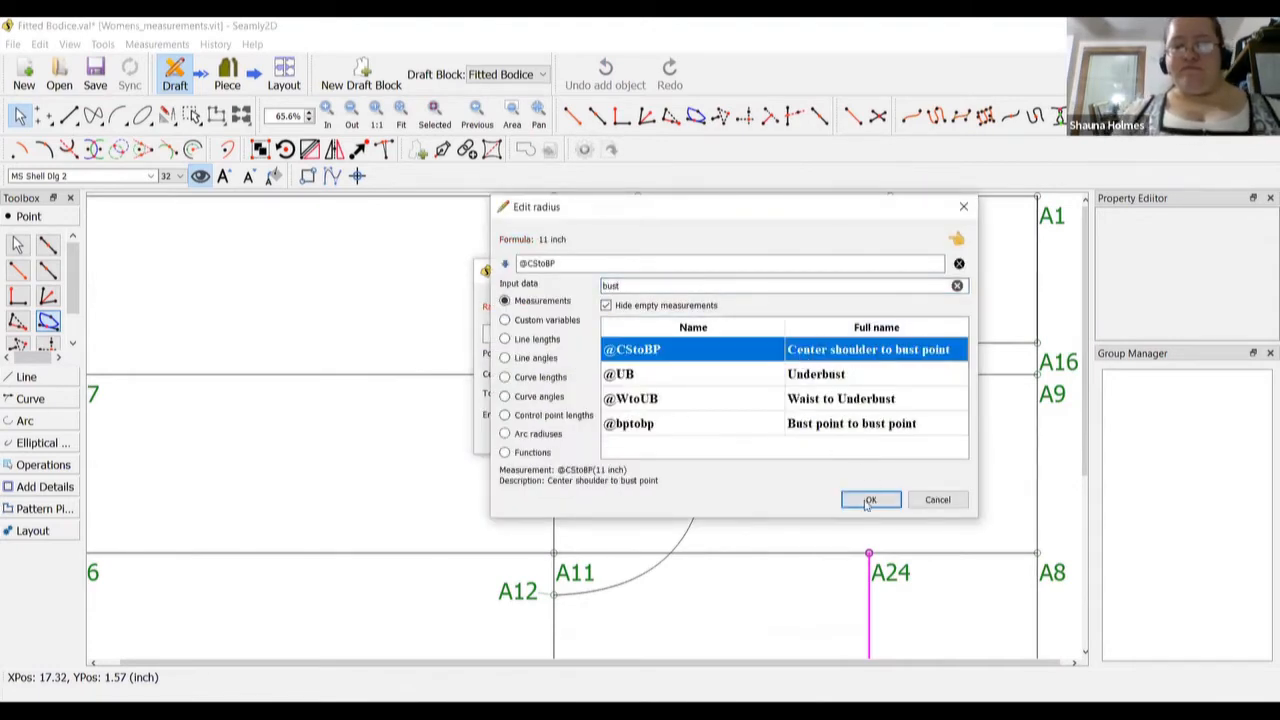
click(868, 503)
click(640, 436)
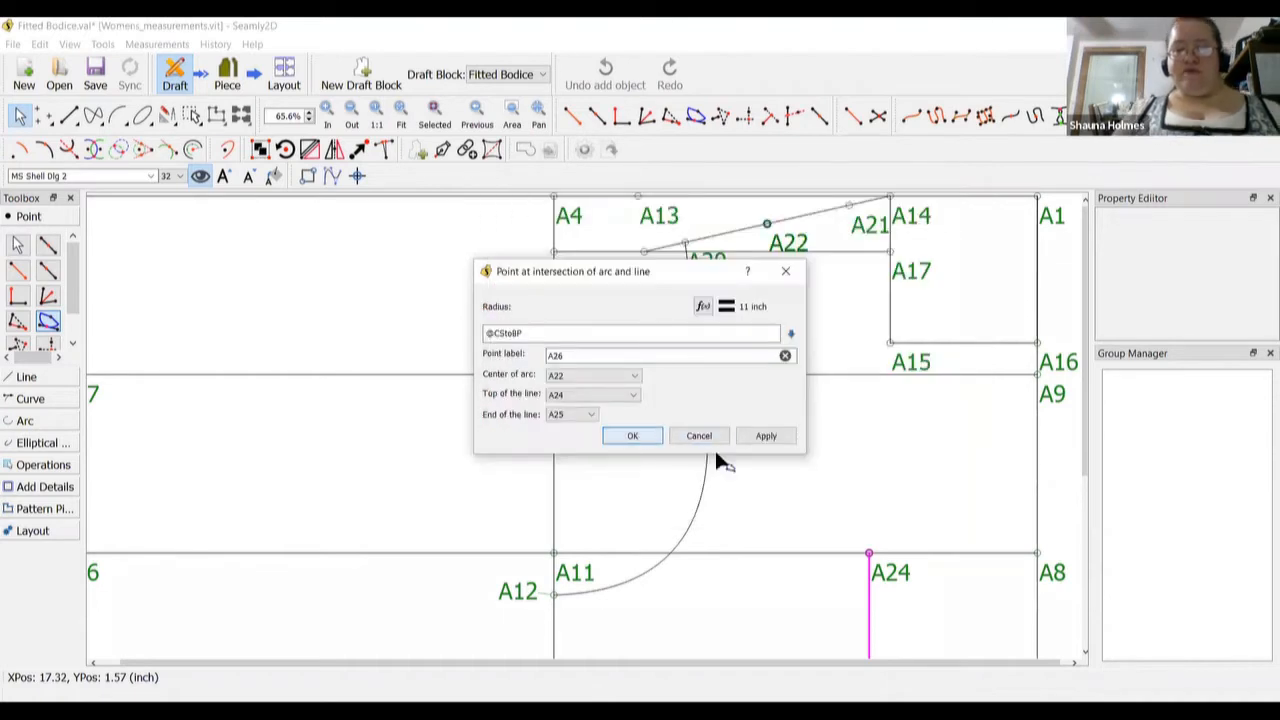
scroll(721, 449, down, 5)
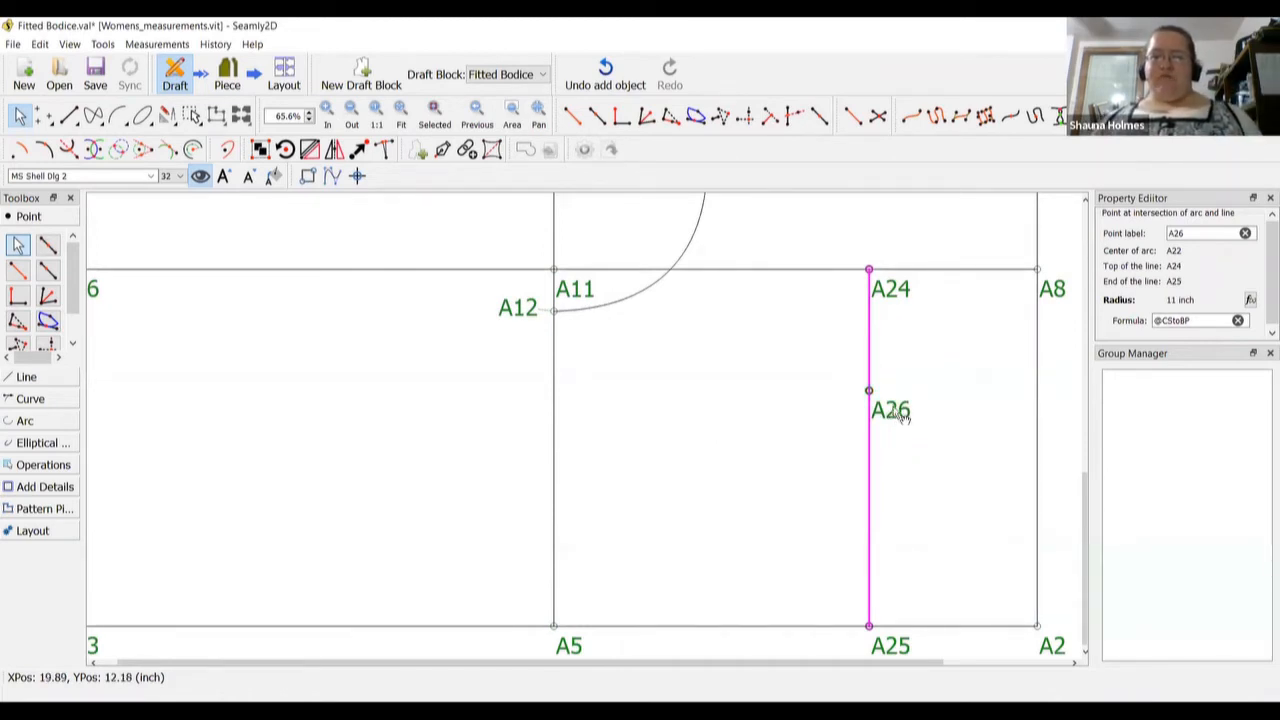
mouse_move(902, 416)
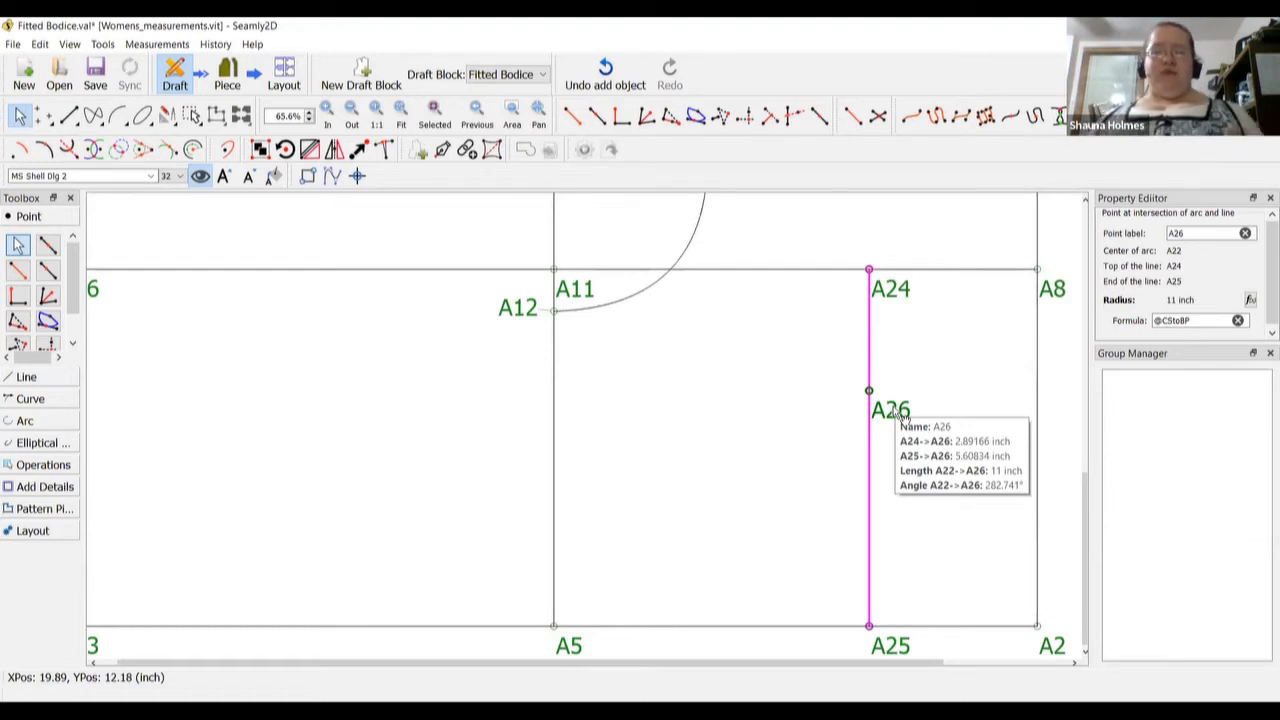
right_click(900, 413)
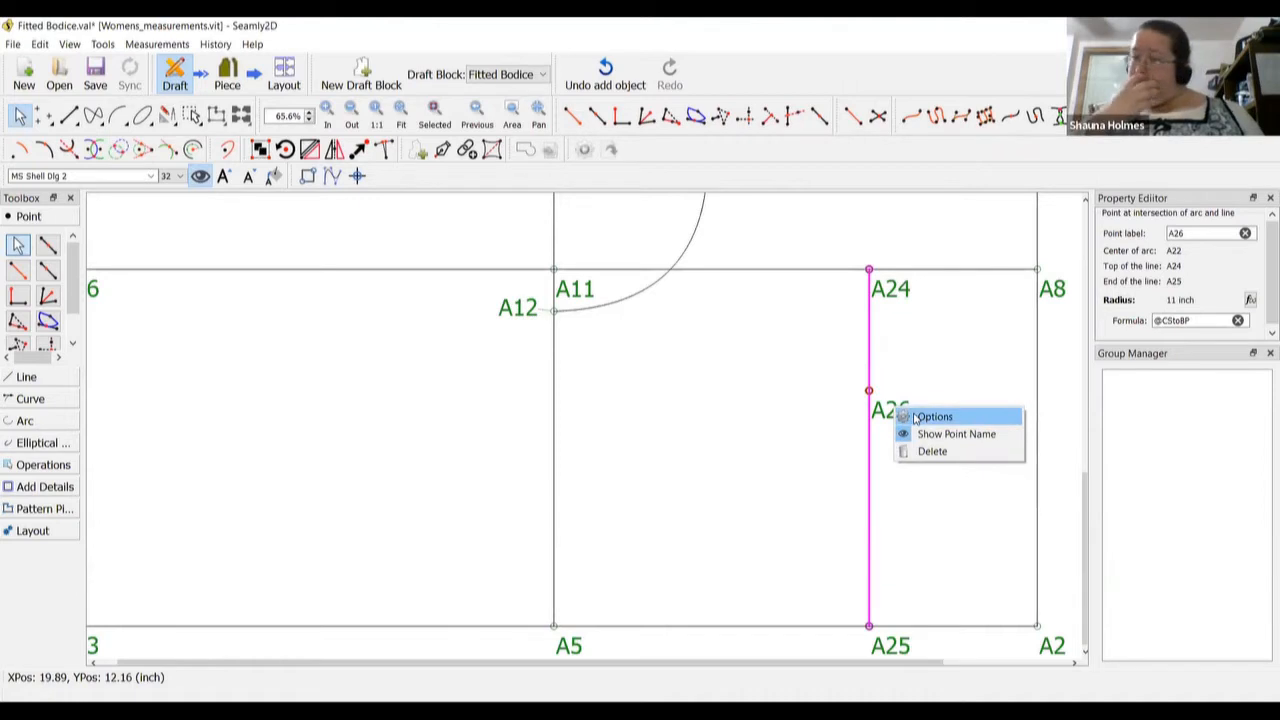
click(914, 417)
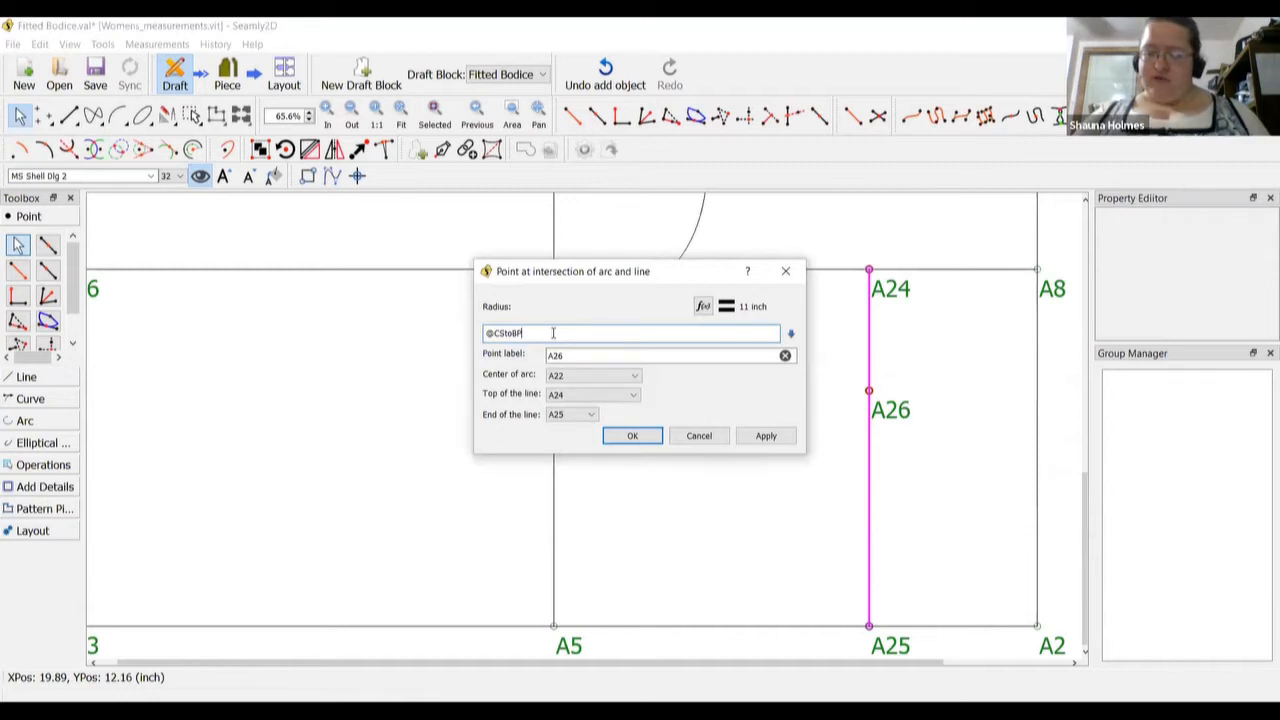
text(1)
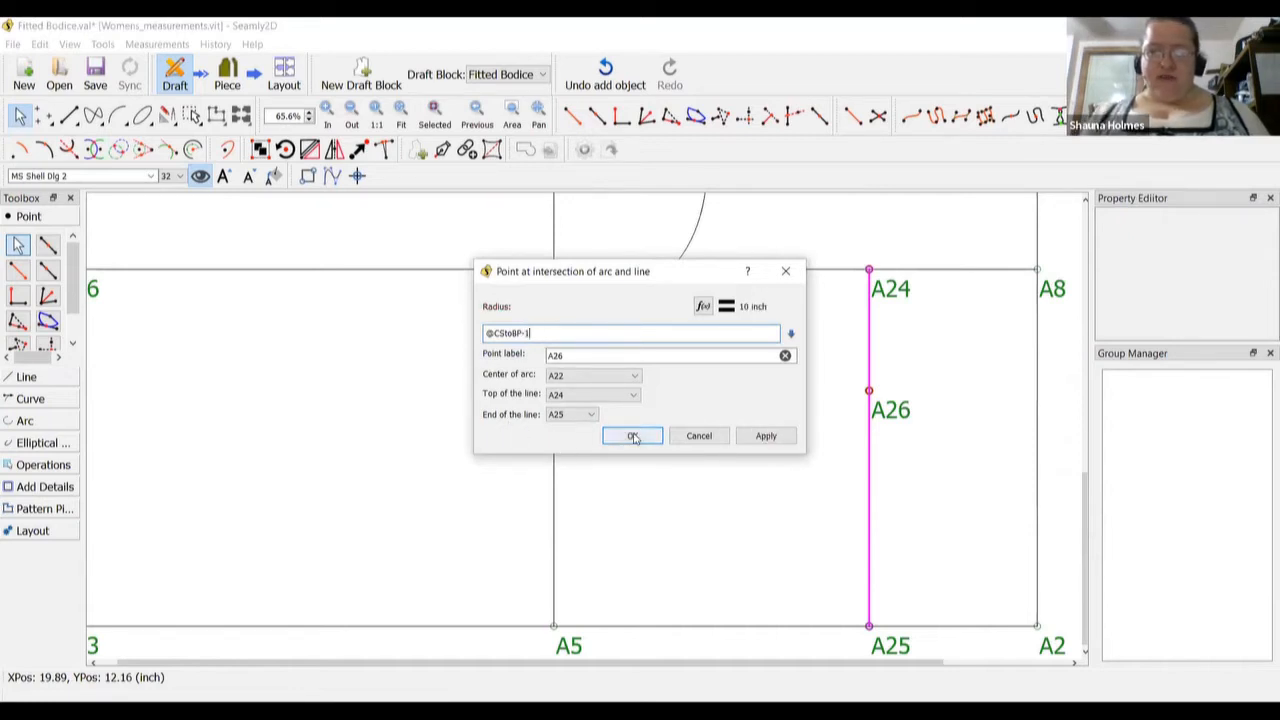
click(633, 437)
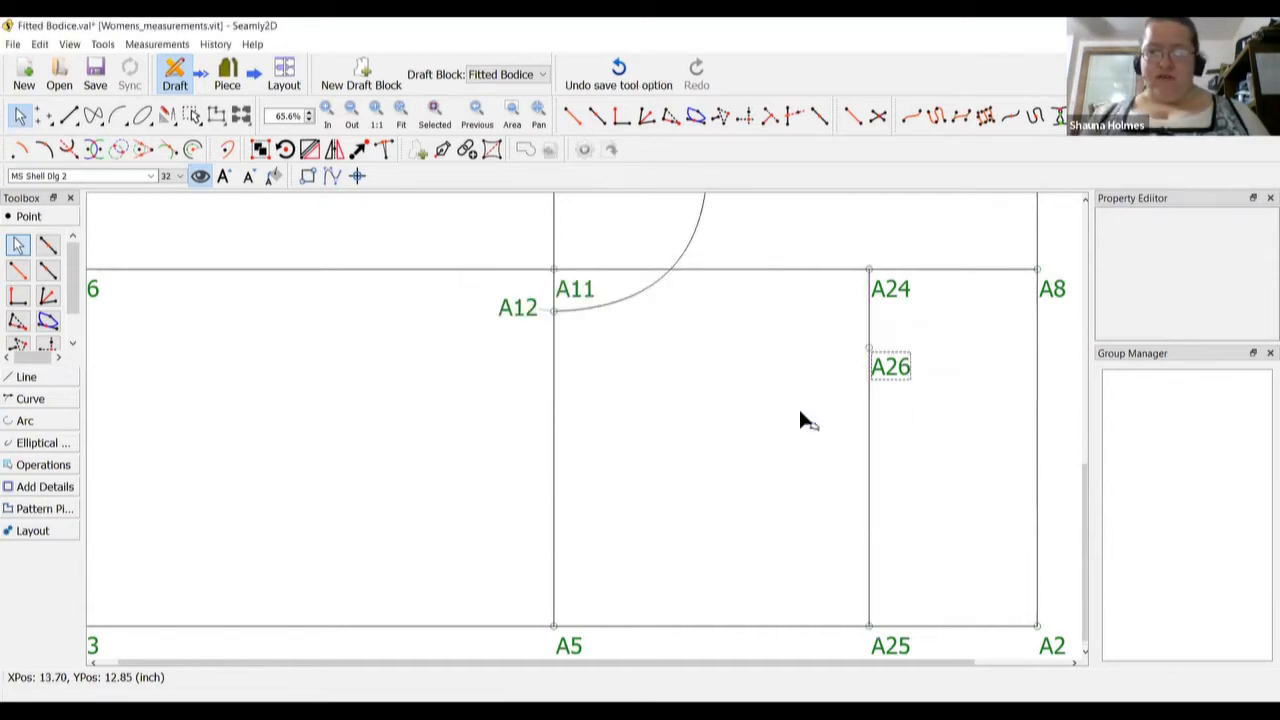
Hide the point name of A26
right_click(889, 371)
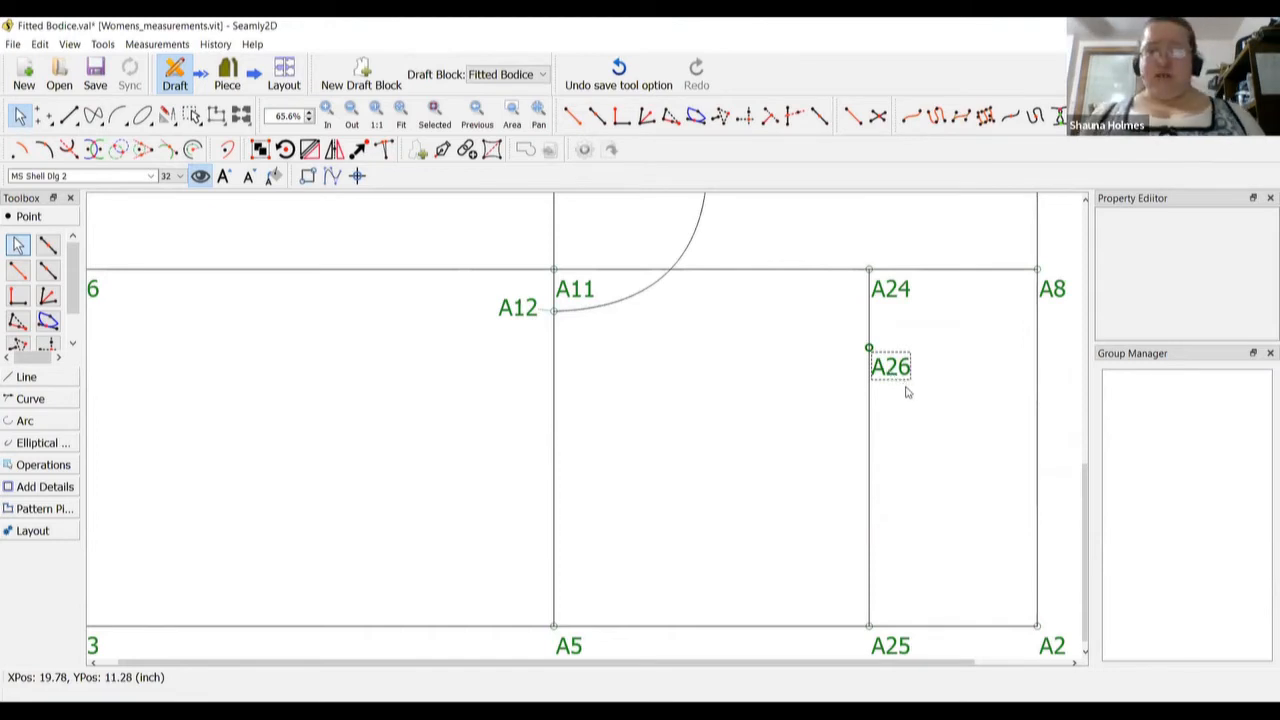
click(906, 391)
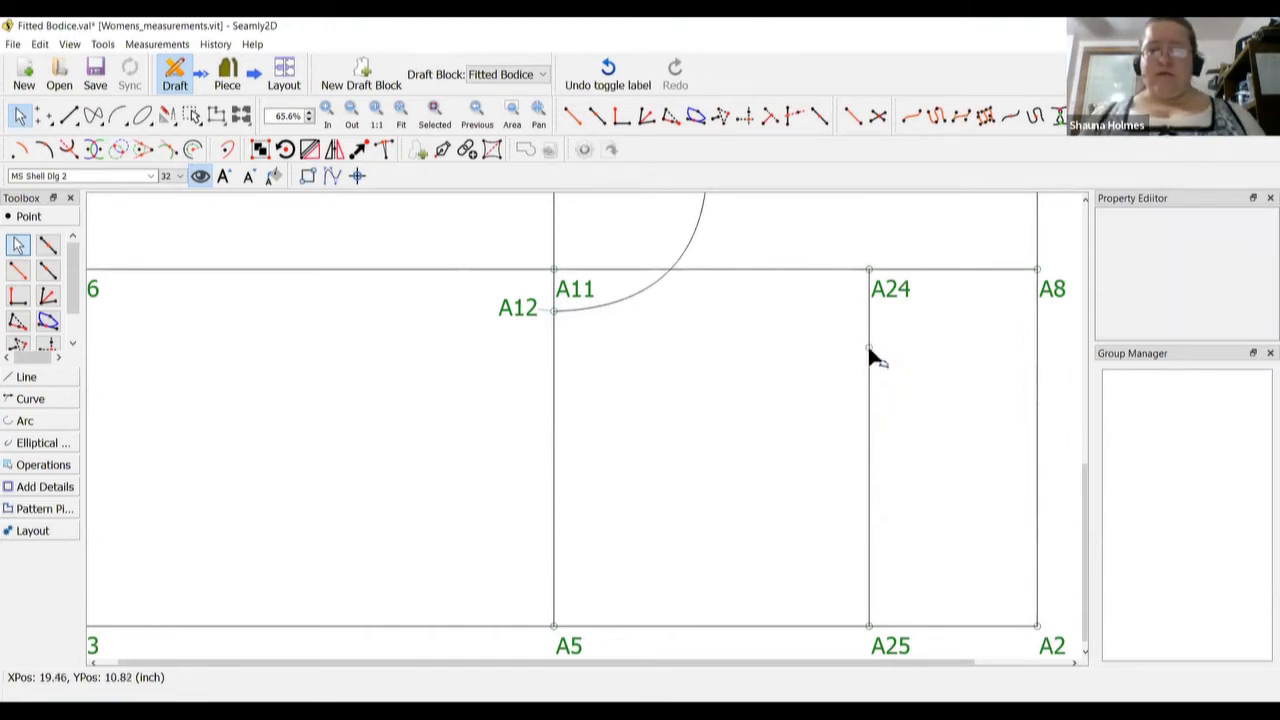
right_click(869, 349)
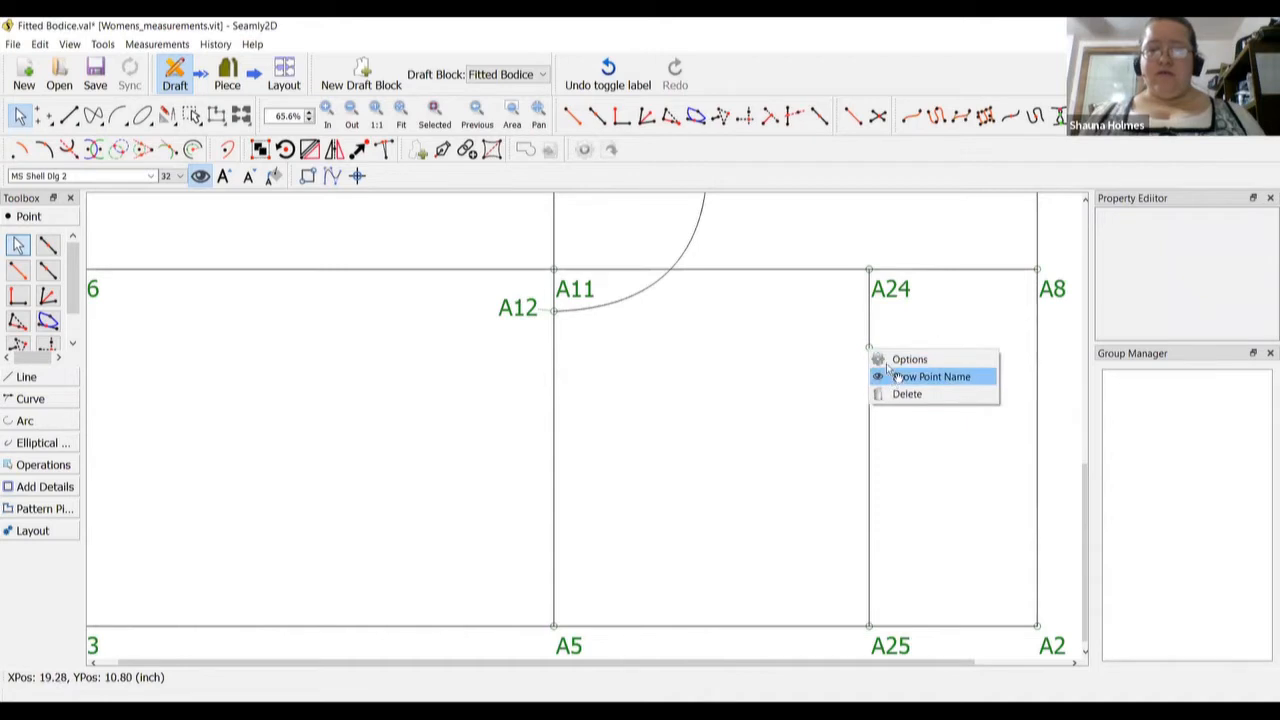
click(895, 378)
right_click(889, 367)
click(927, 373)
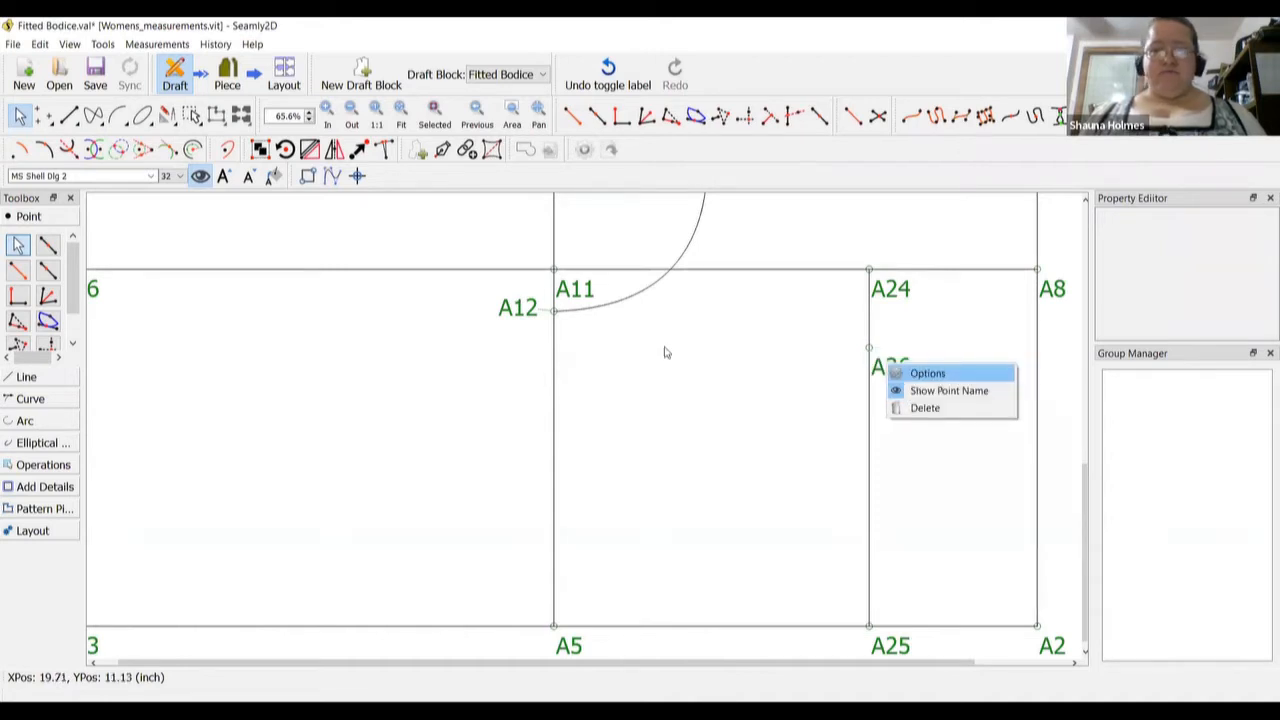
double_click(668, 334)
text(.5)
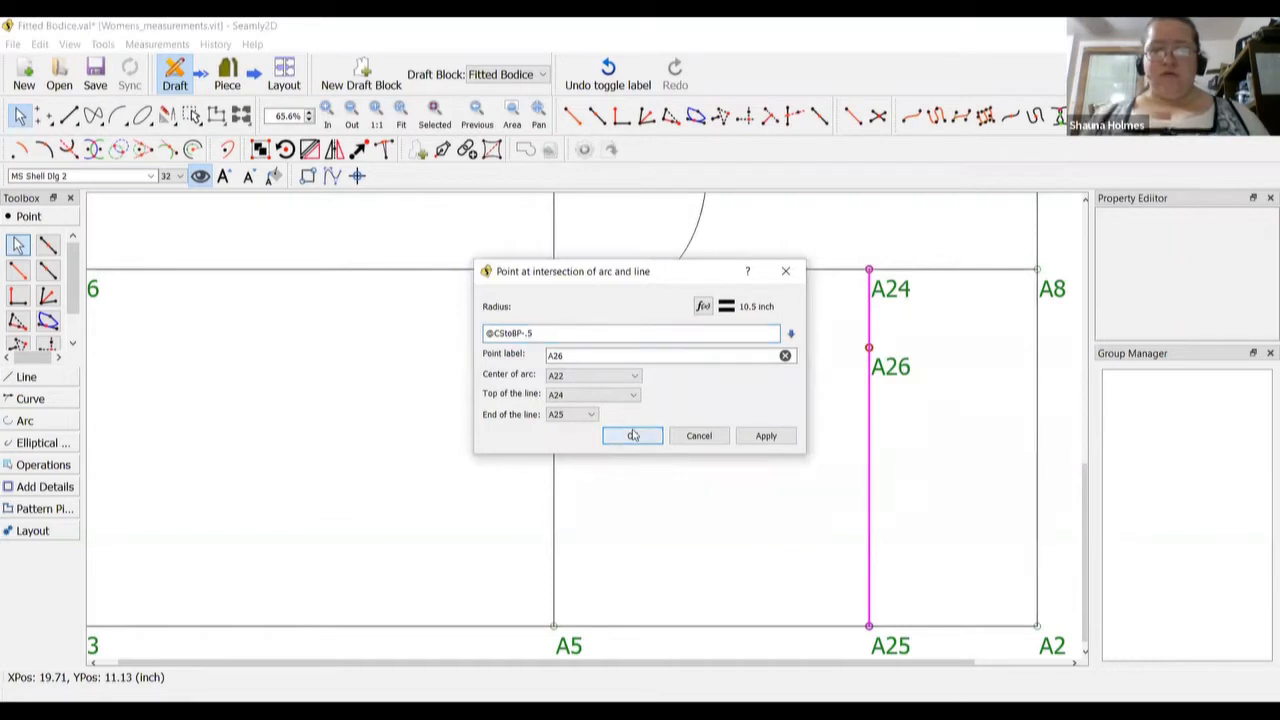
click(632, 435)
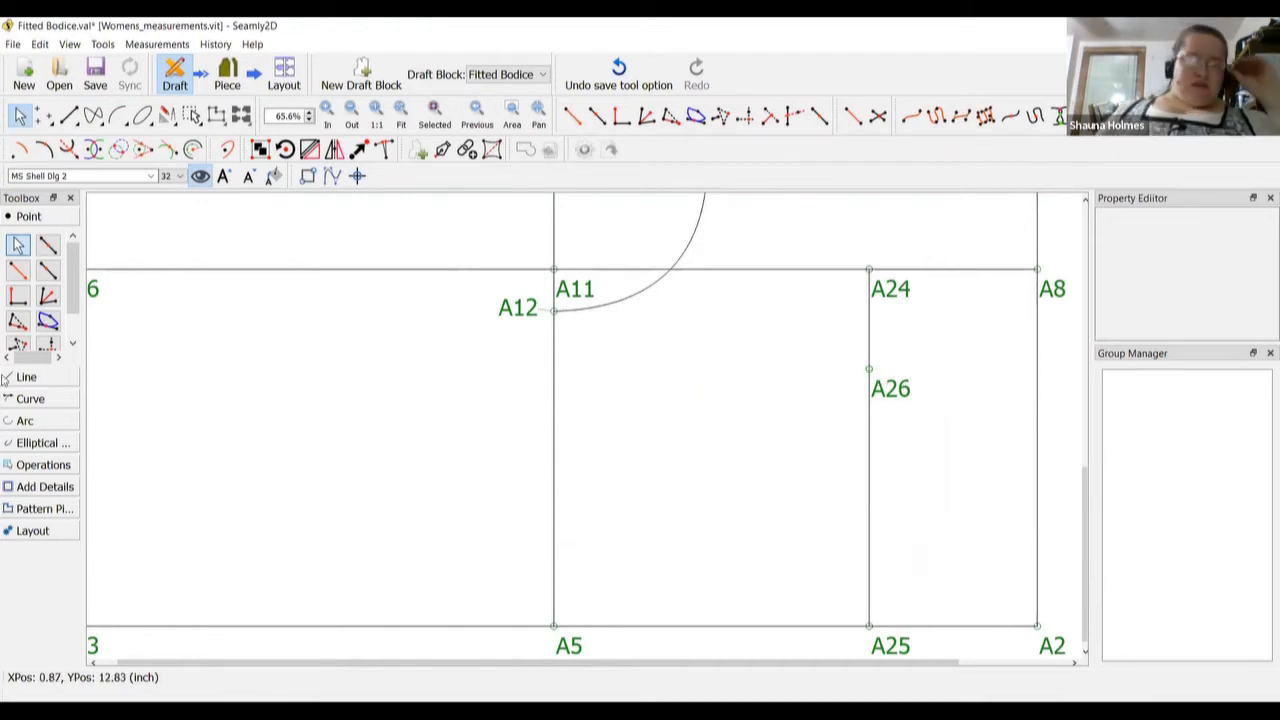
click(47, 270)
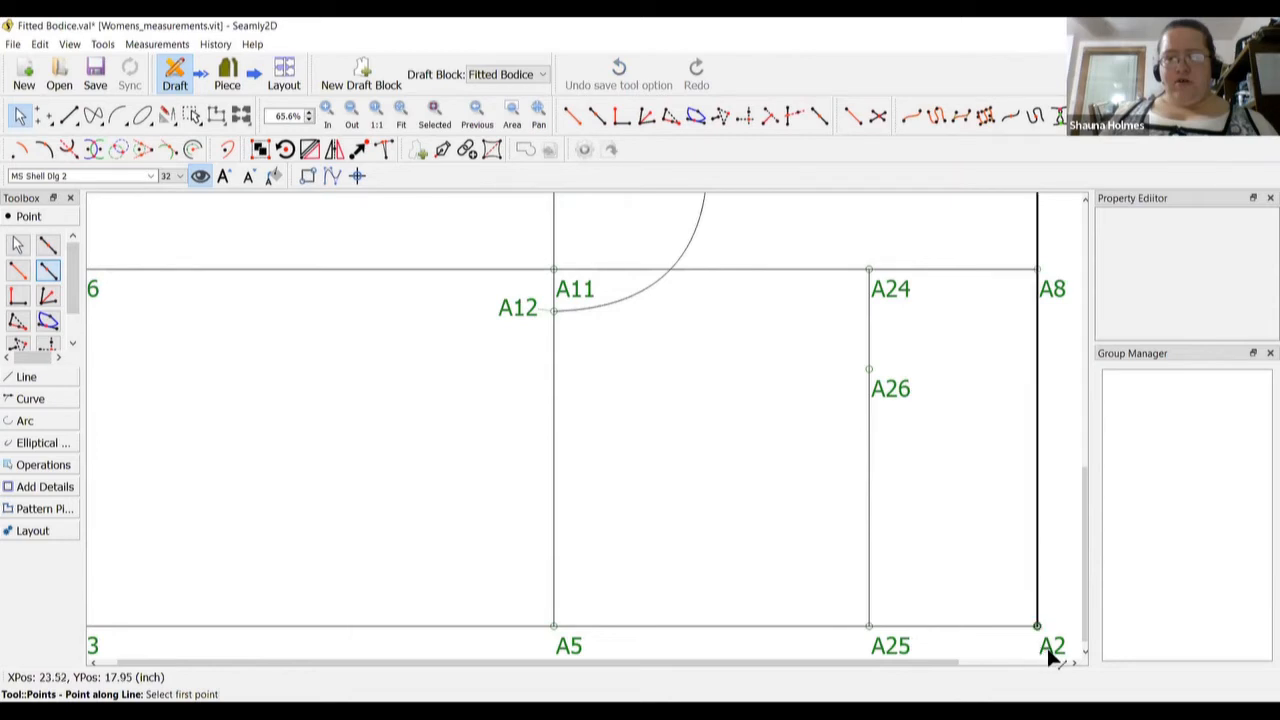
click(1046, 646)
click(1046, 645)
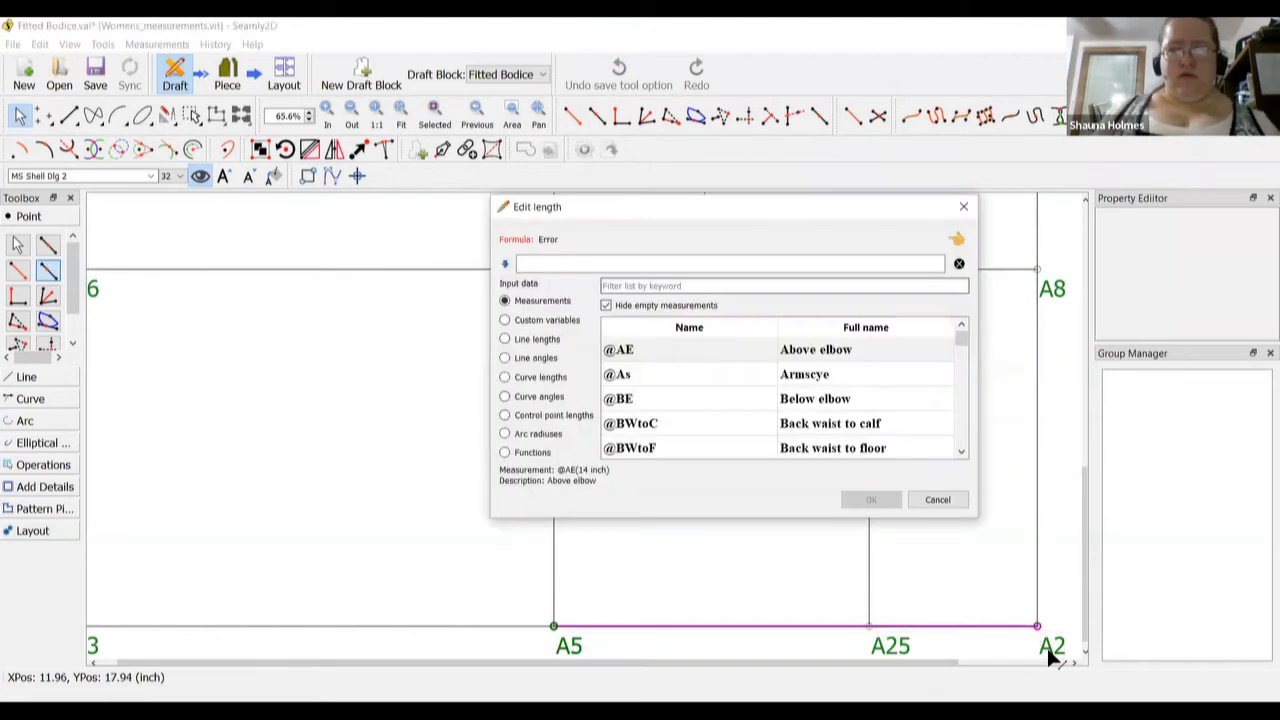
text(waist)
double_click(787, 450)
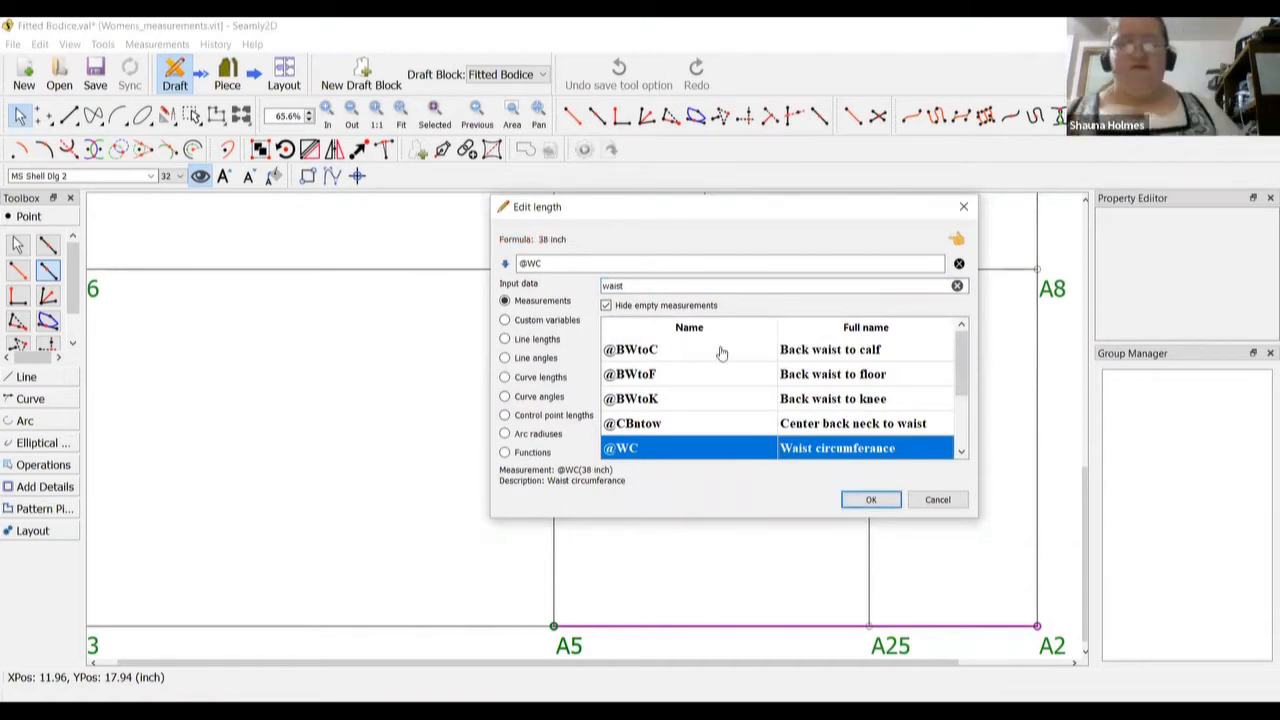
click(661, 264)
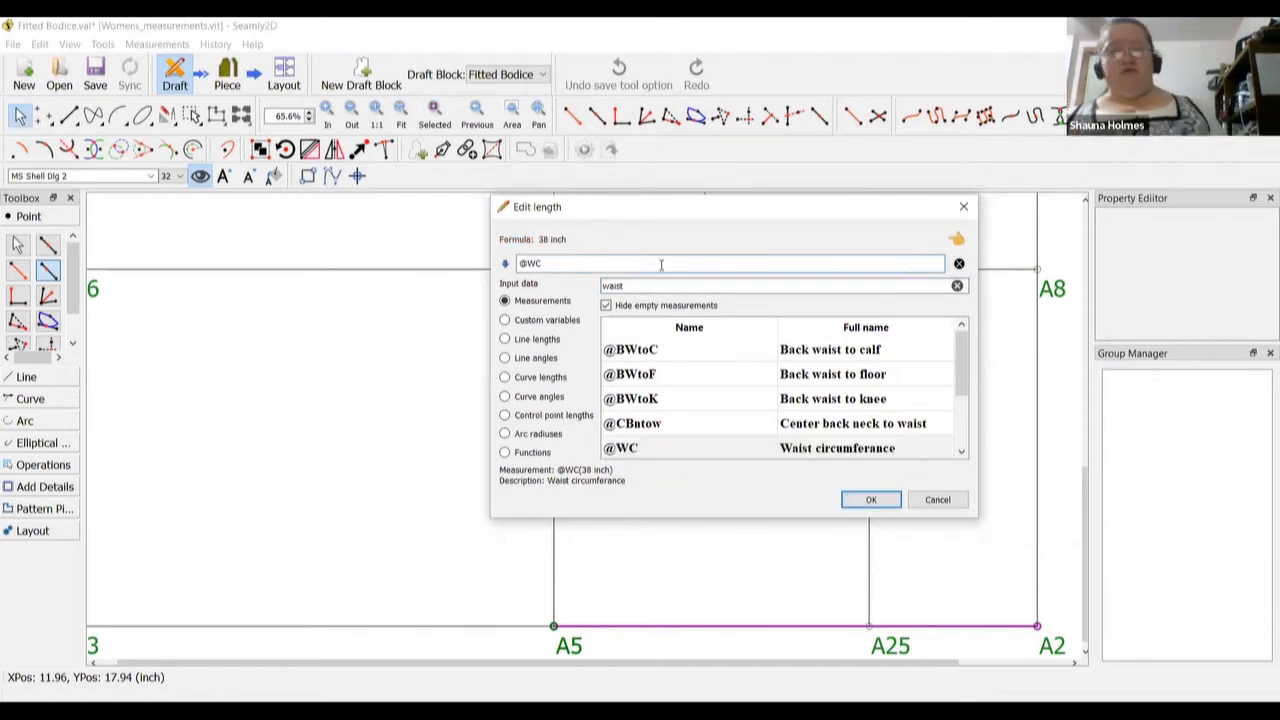
text(/4)
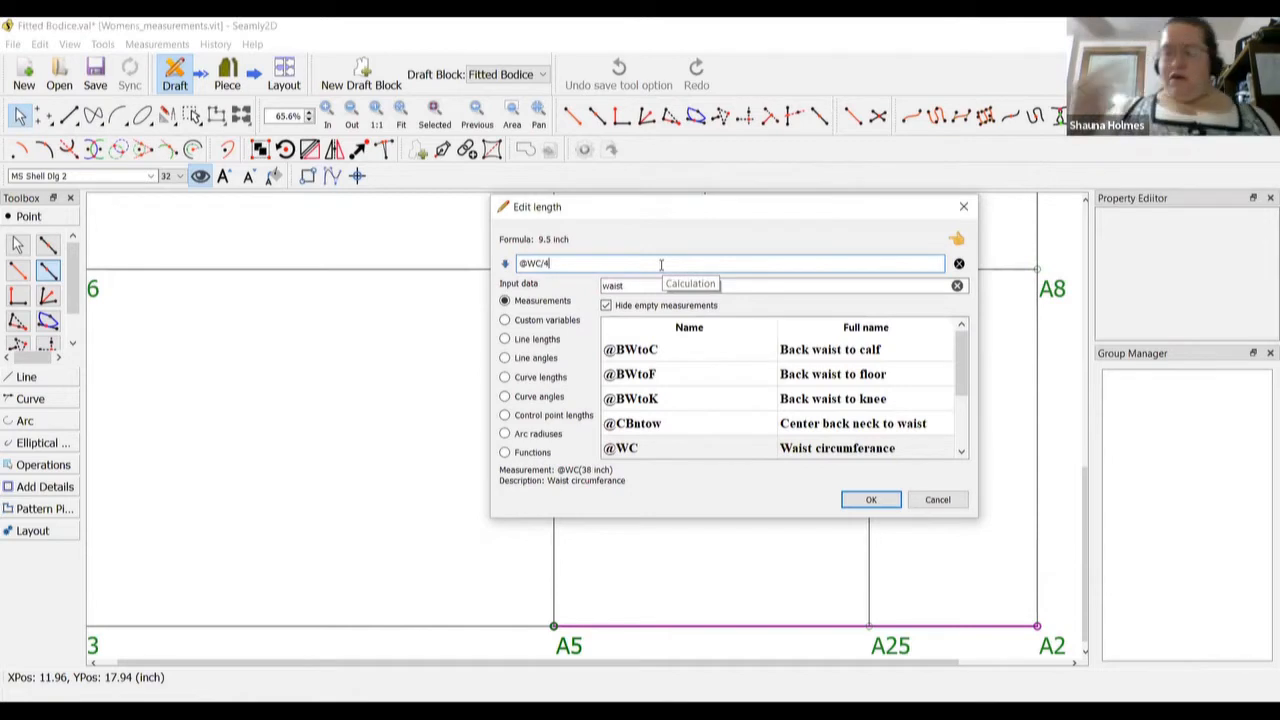
text(+.25)
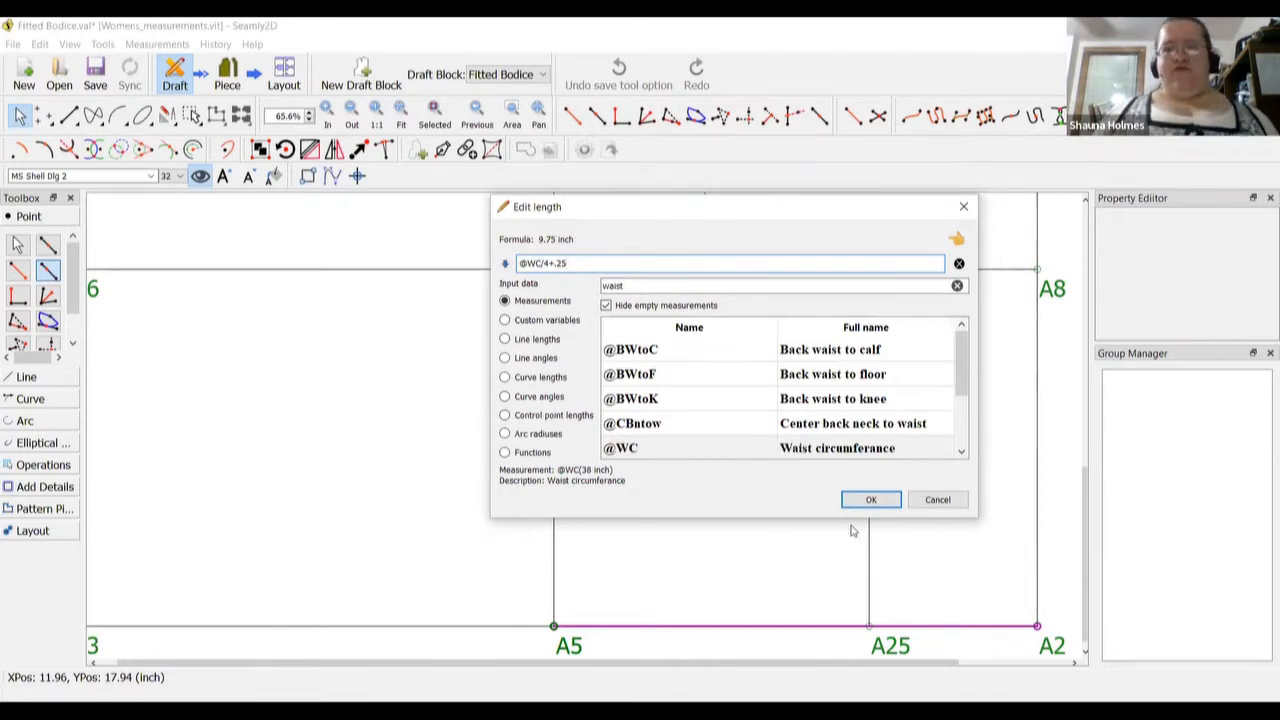
click(871, 499)
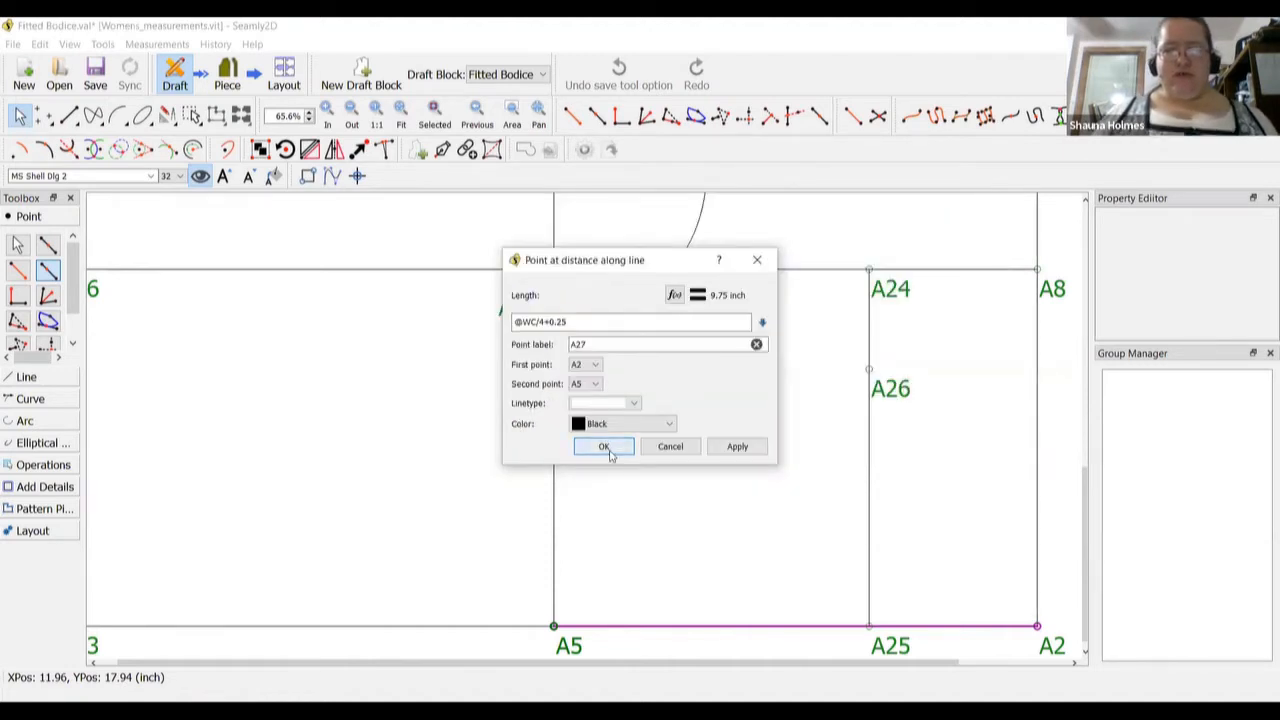
click(607, 449)
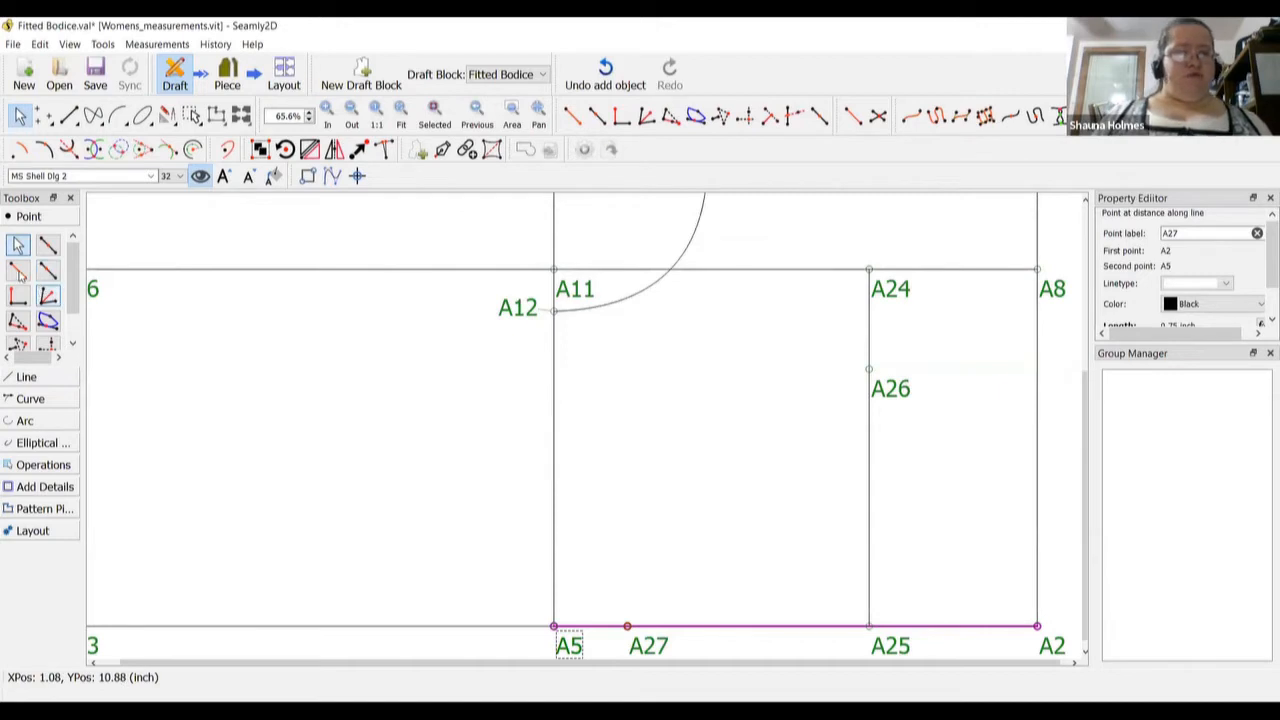
Draw the side seam line from point A12 down to waistline point A27
click(28, 377)
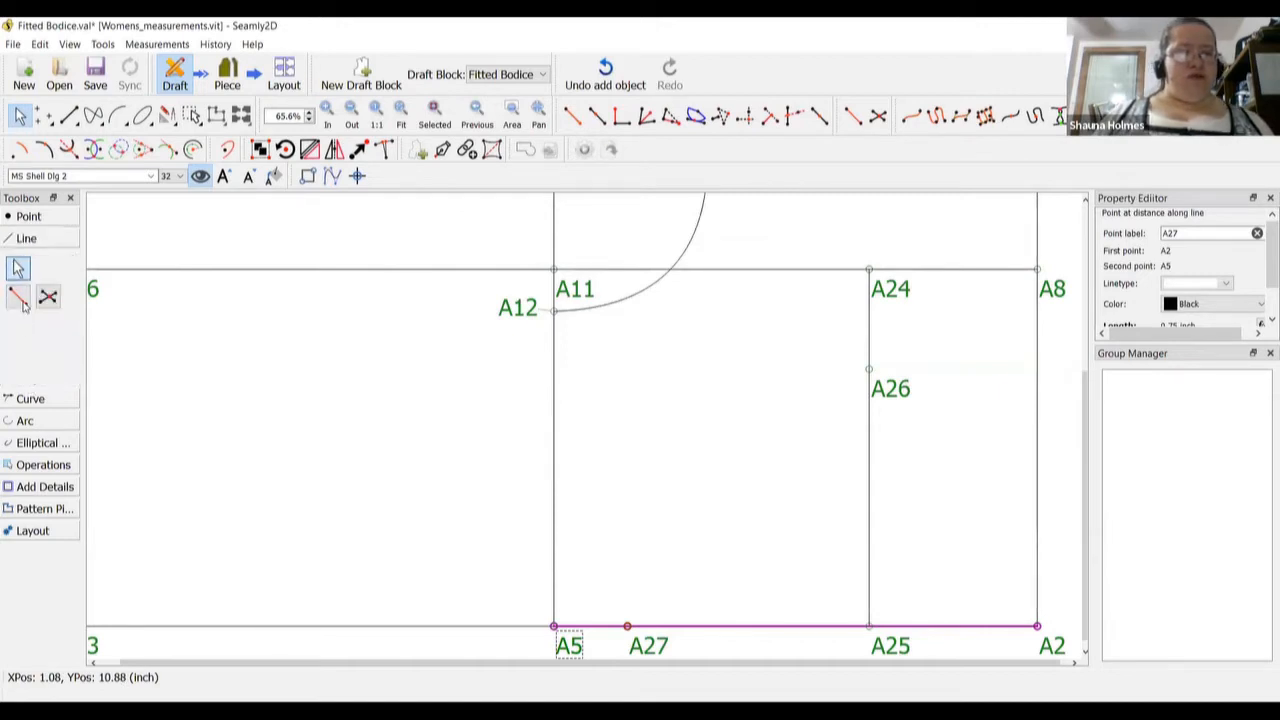
click(19, 298)
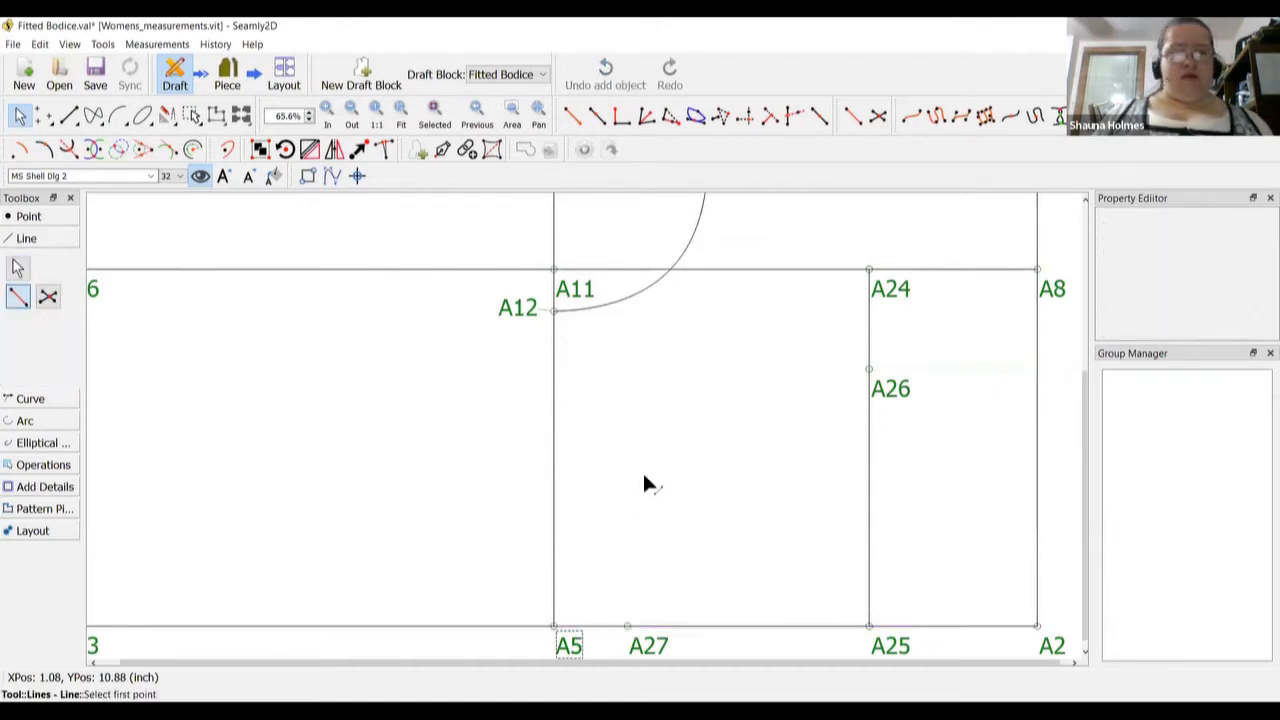
click(555, 313)
click(626, 626)
click(417, 432)
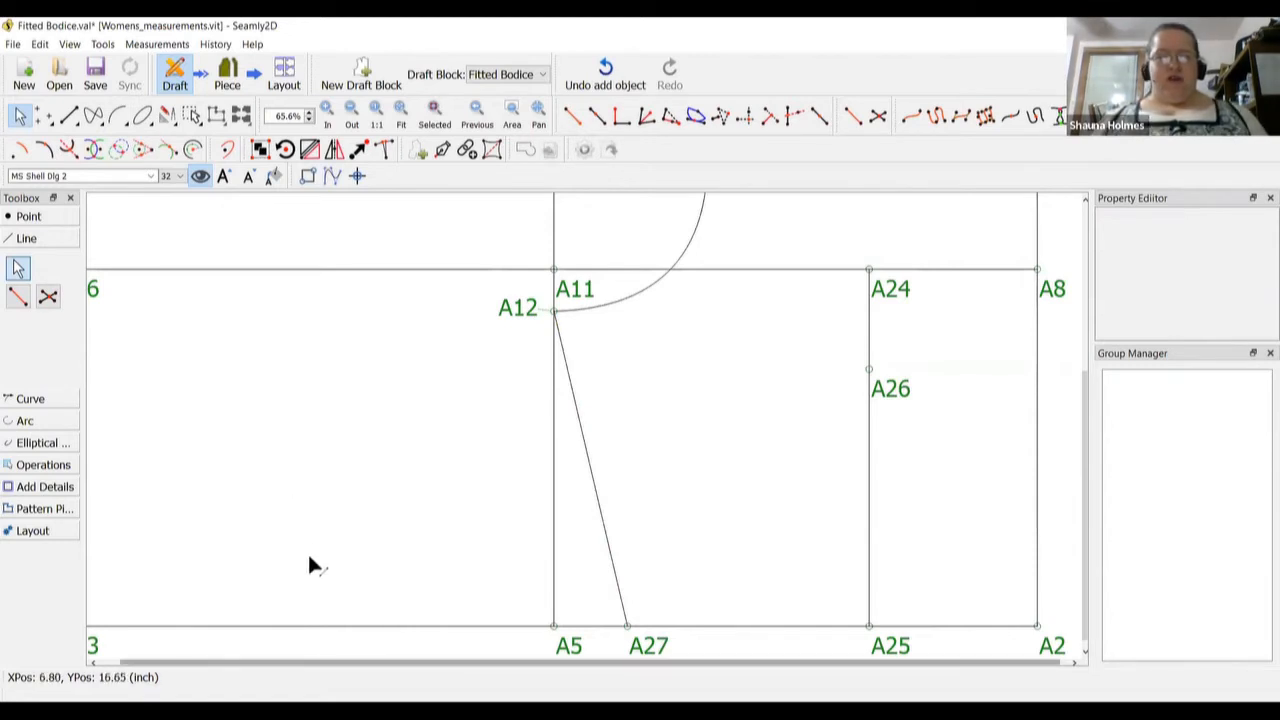
click(30, 217)
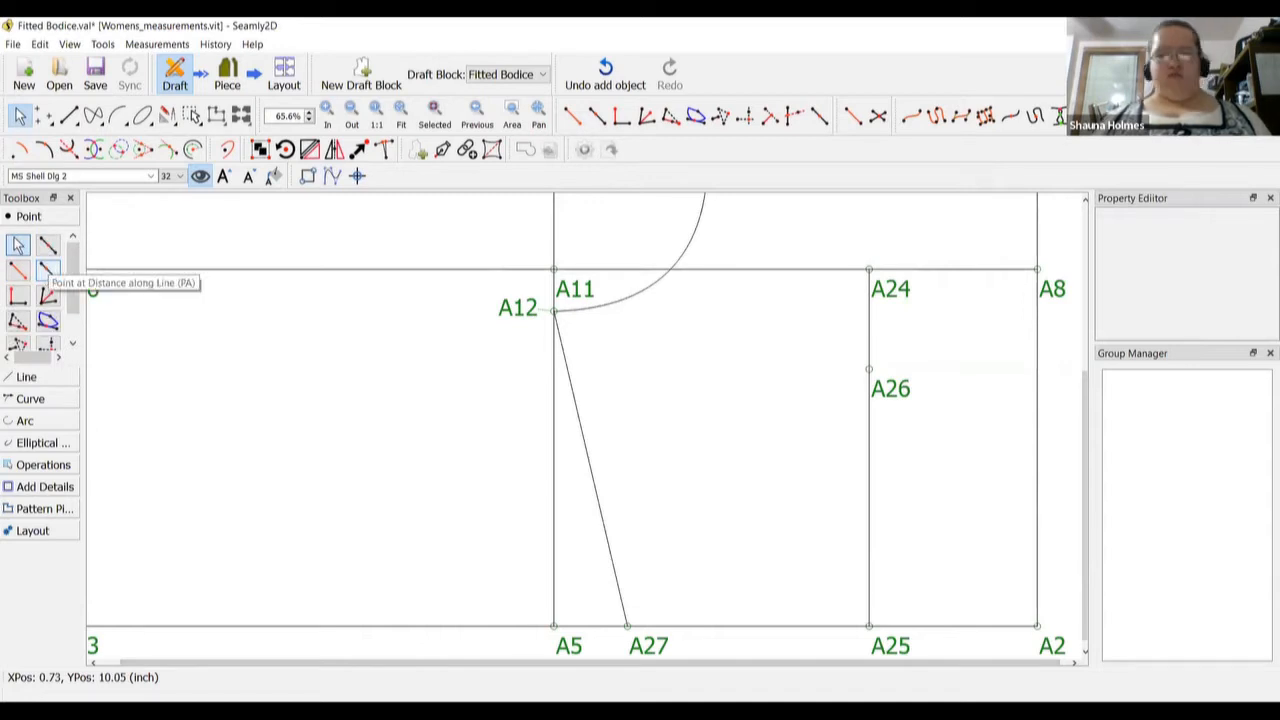
click(47, 273)
click(879, 648)
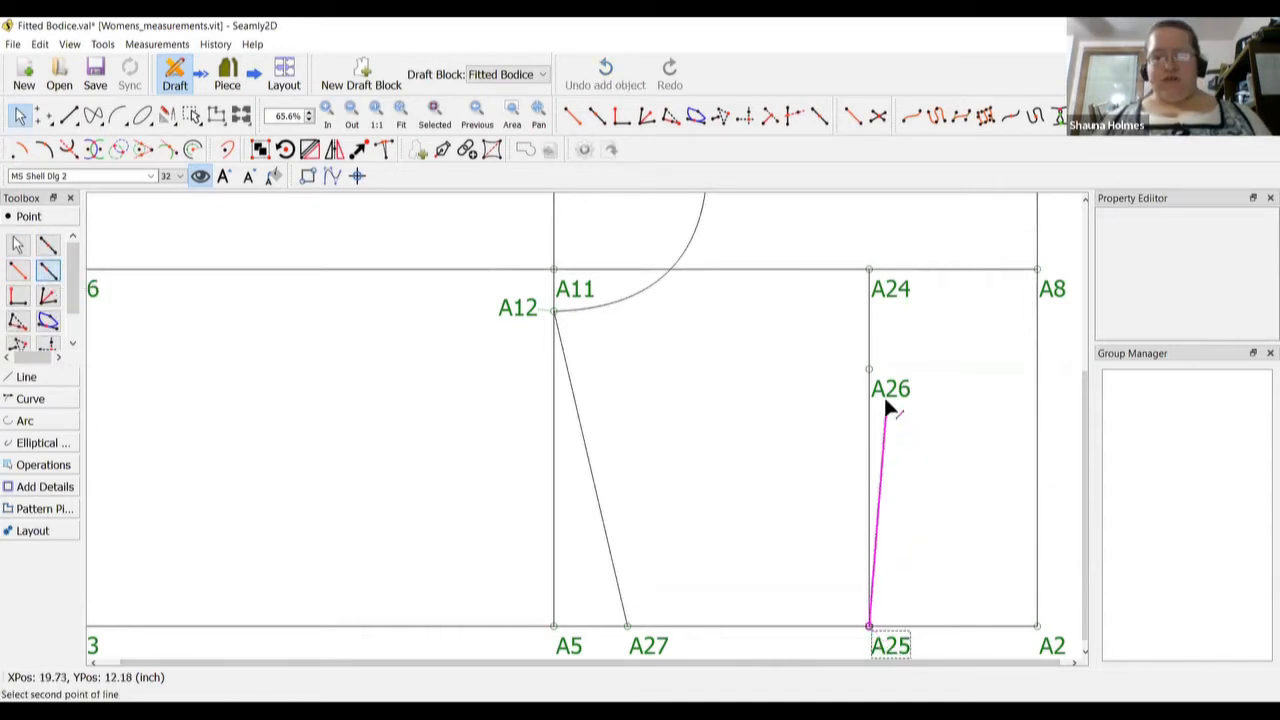
click(869, 371)
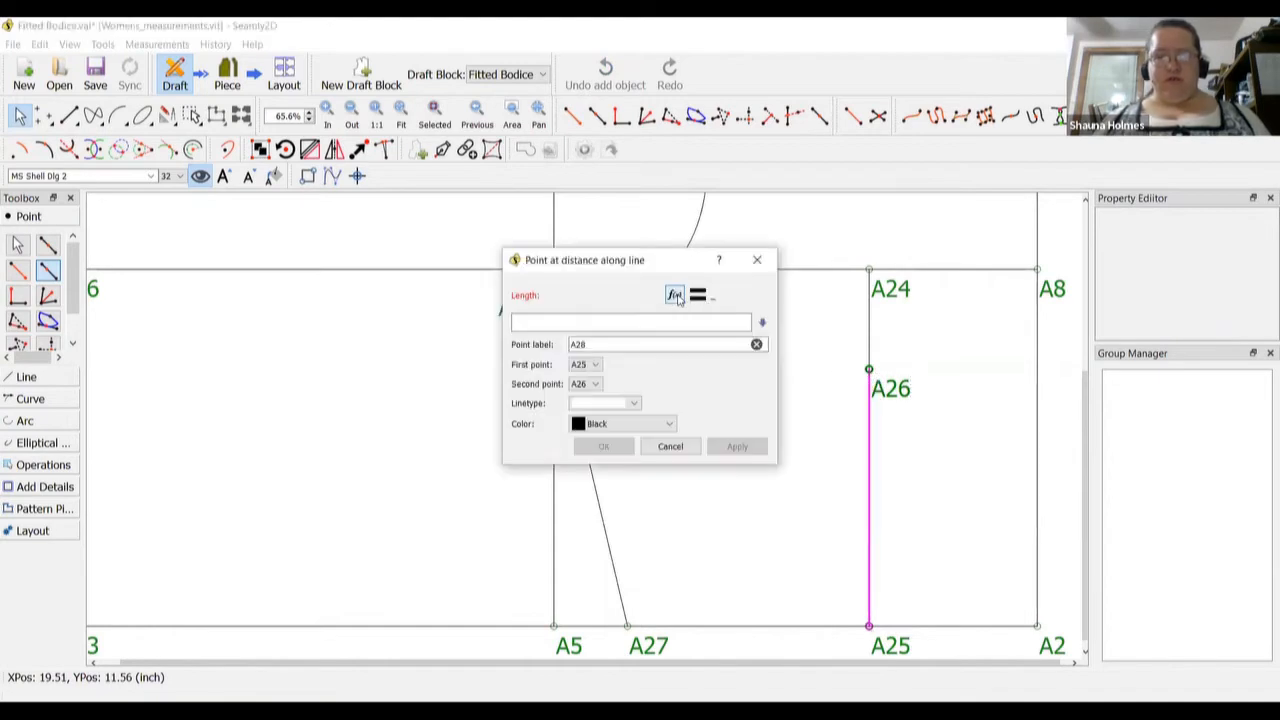
click(677, 296)
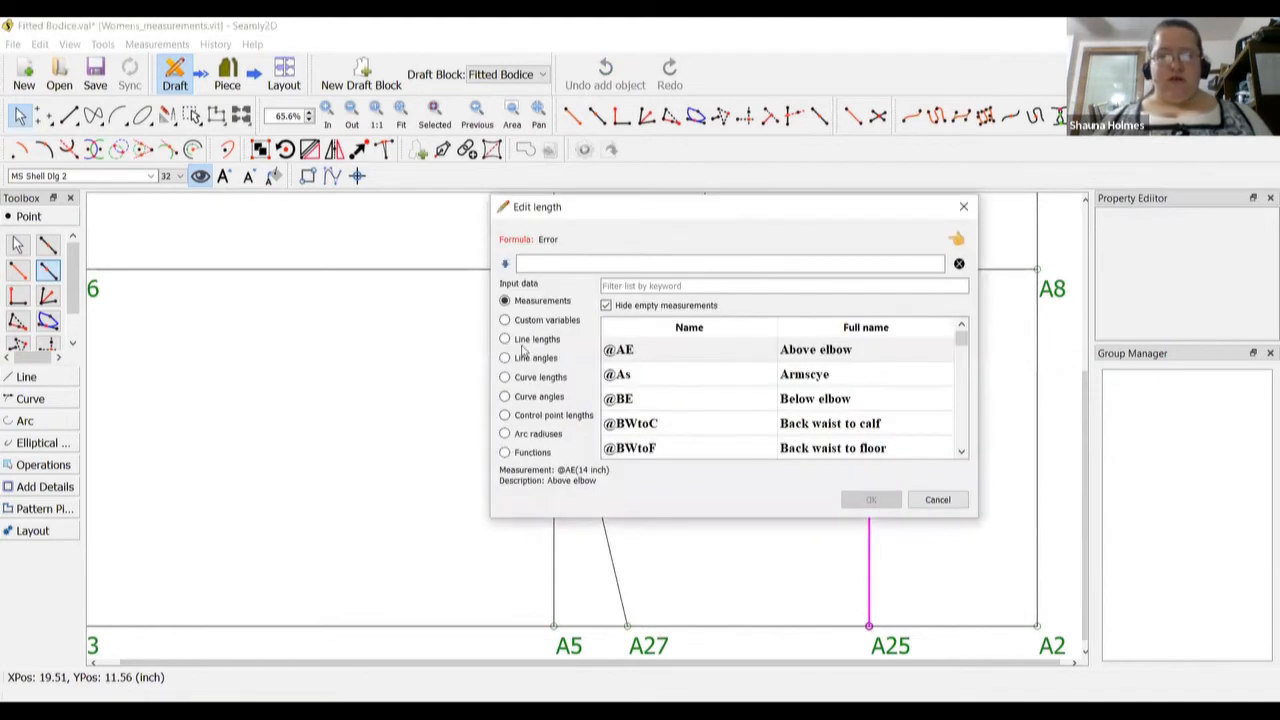
click(663, 286)
text(under)
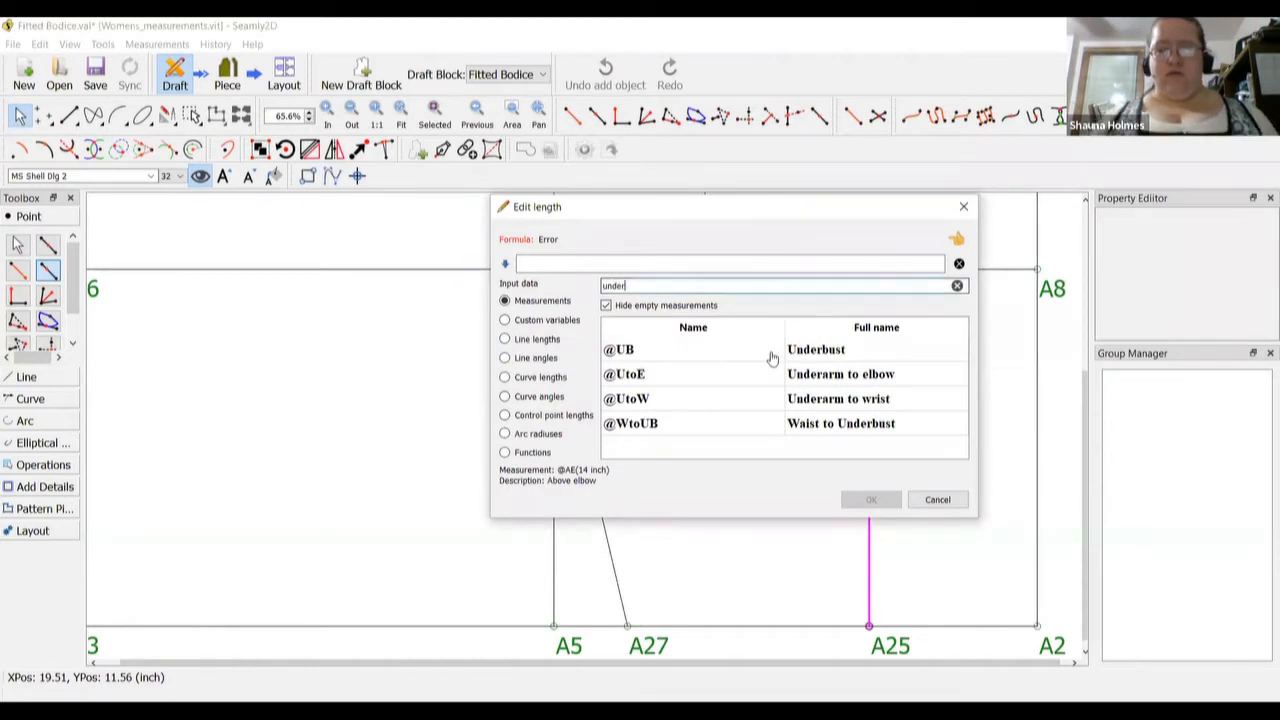
double_click(828, 435)
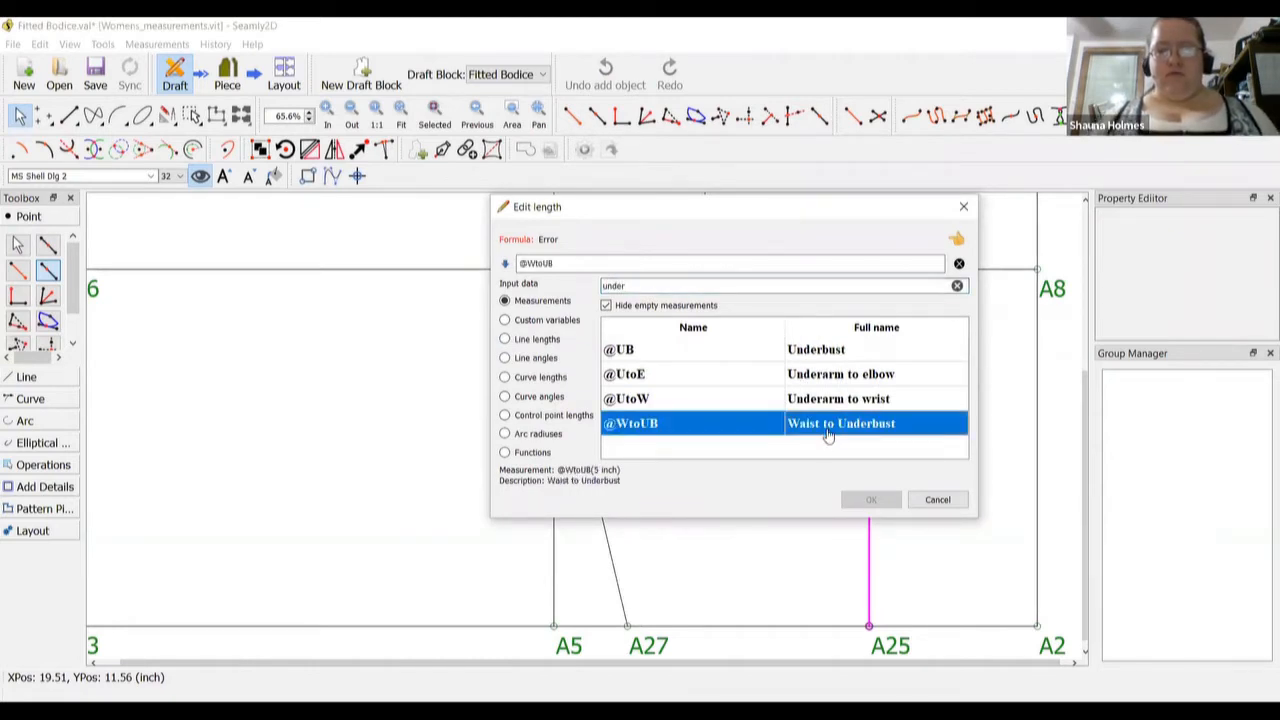
click(866, 499)
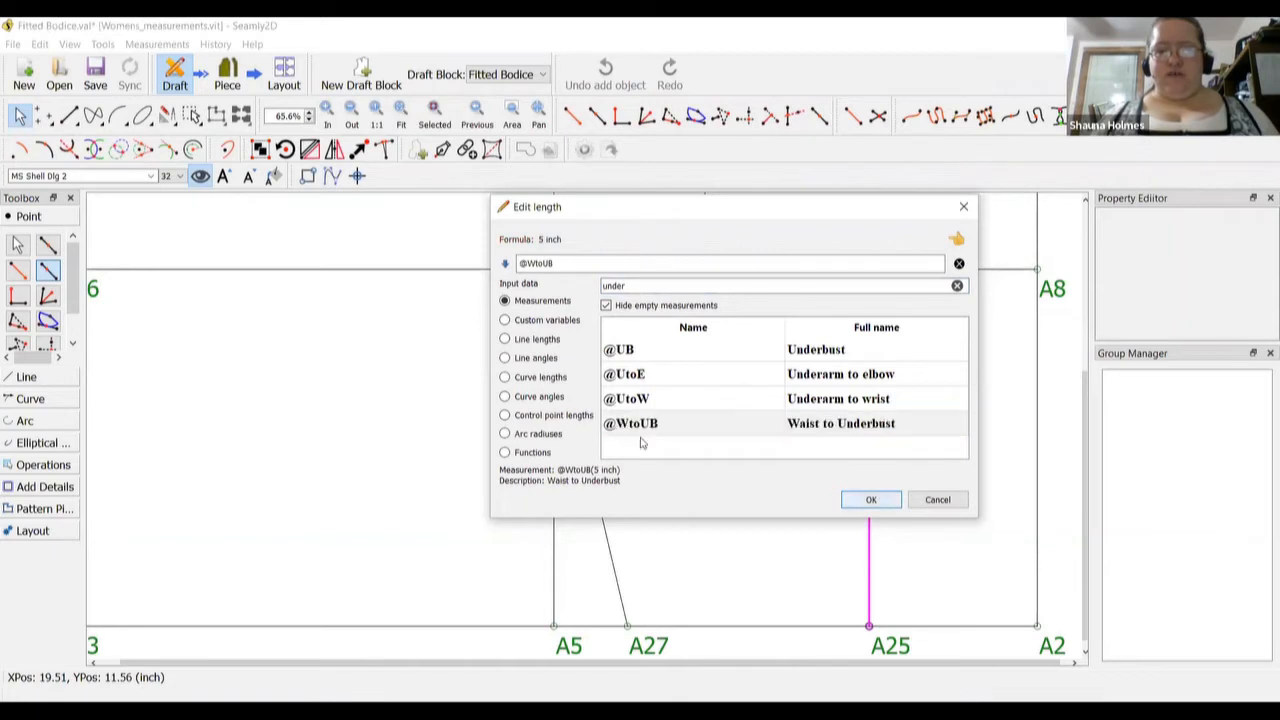
click(607, 449)
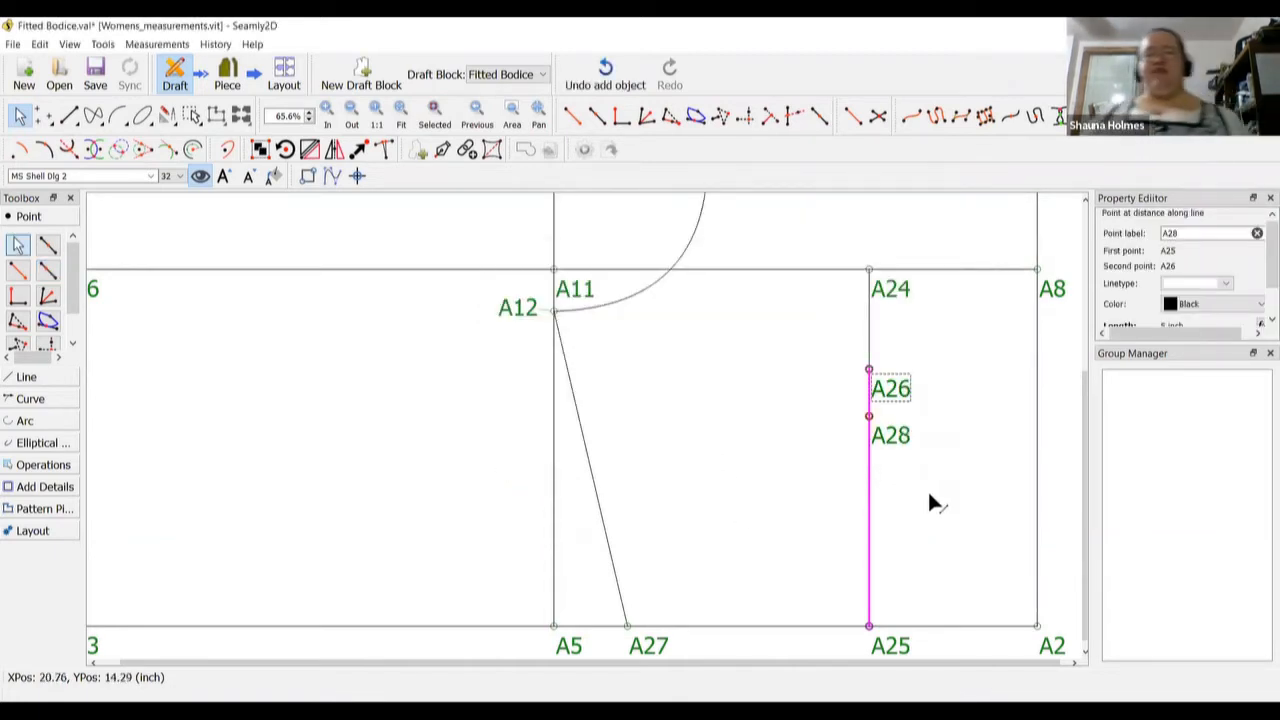
right_click(889, 444)
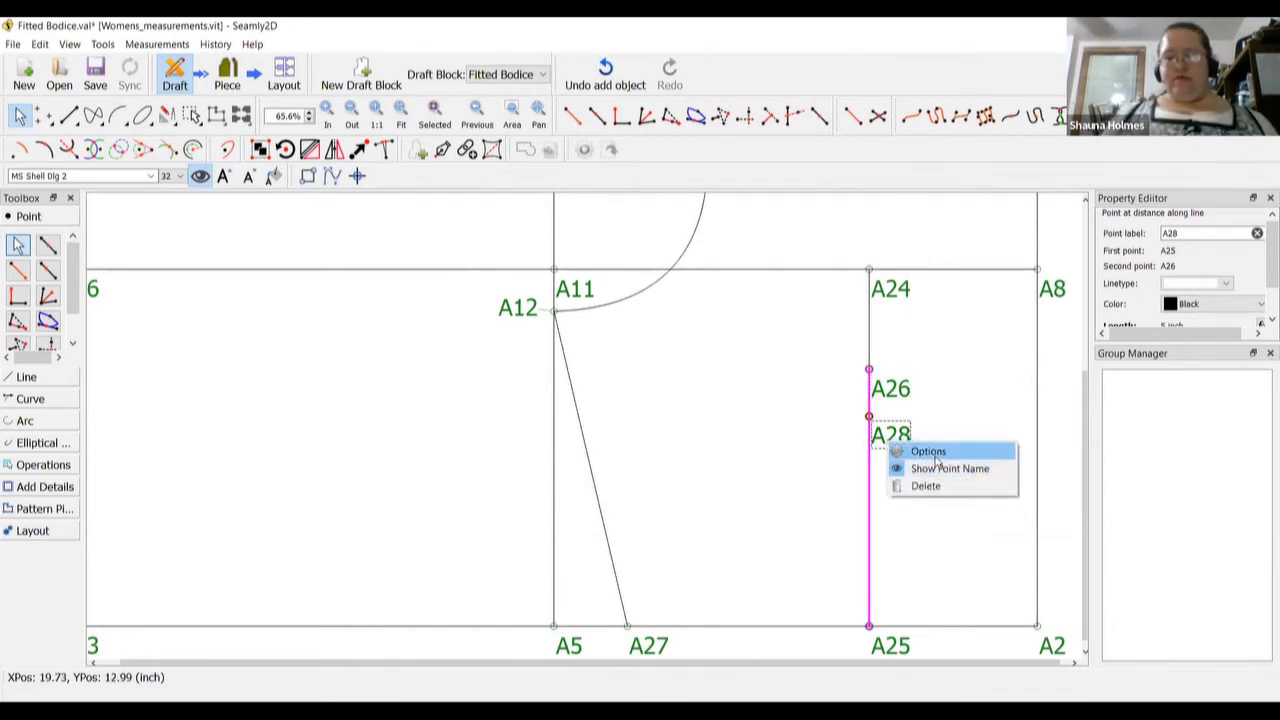
click(929, 451)
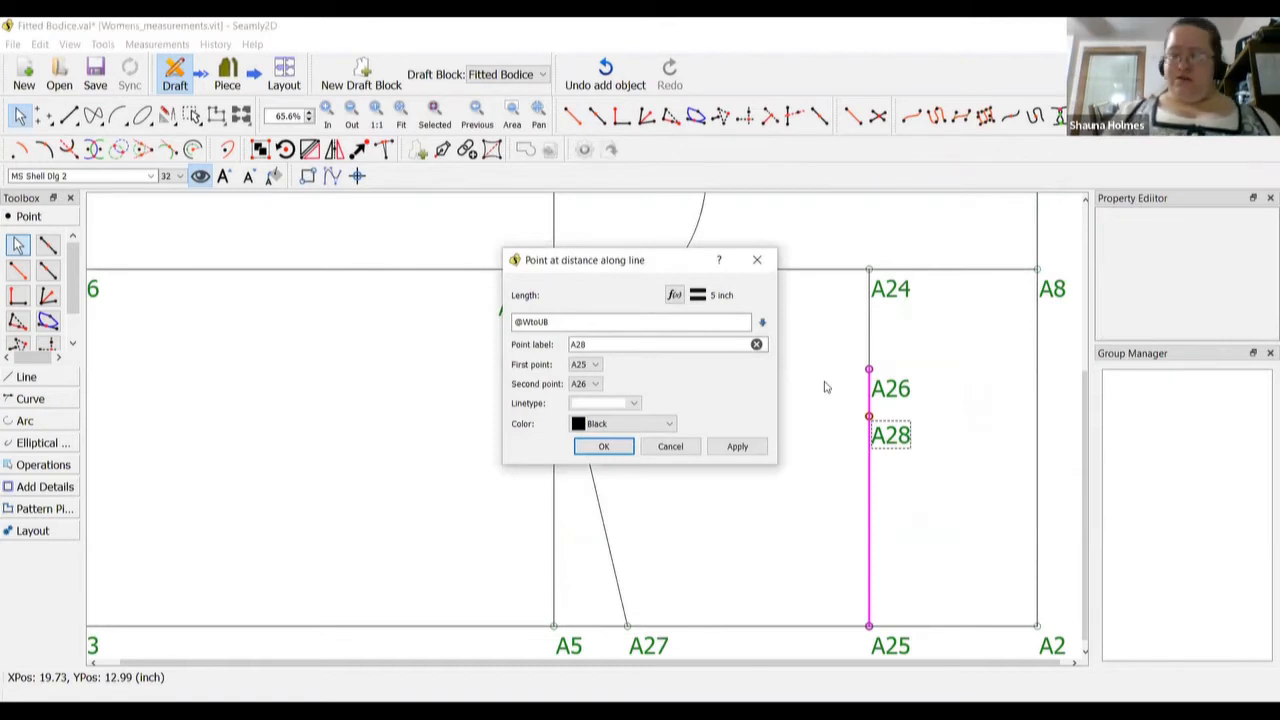
text(-1)
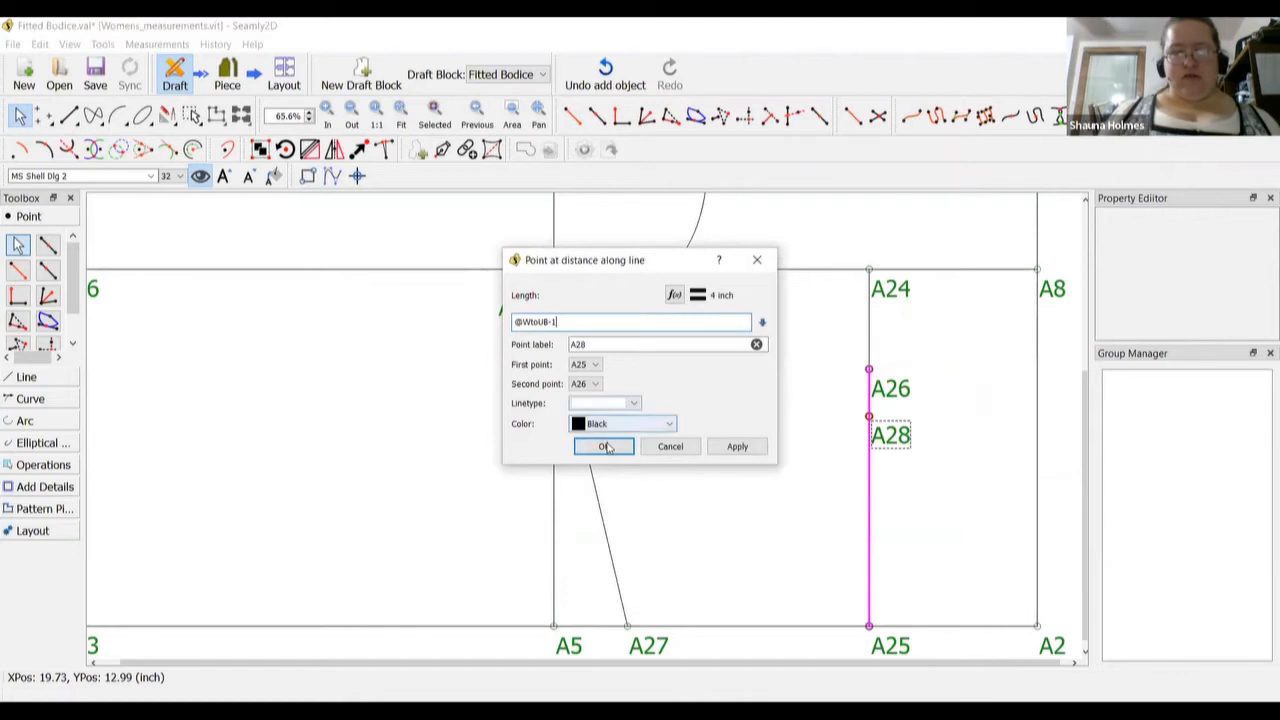
click(605, 447)
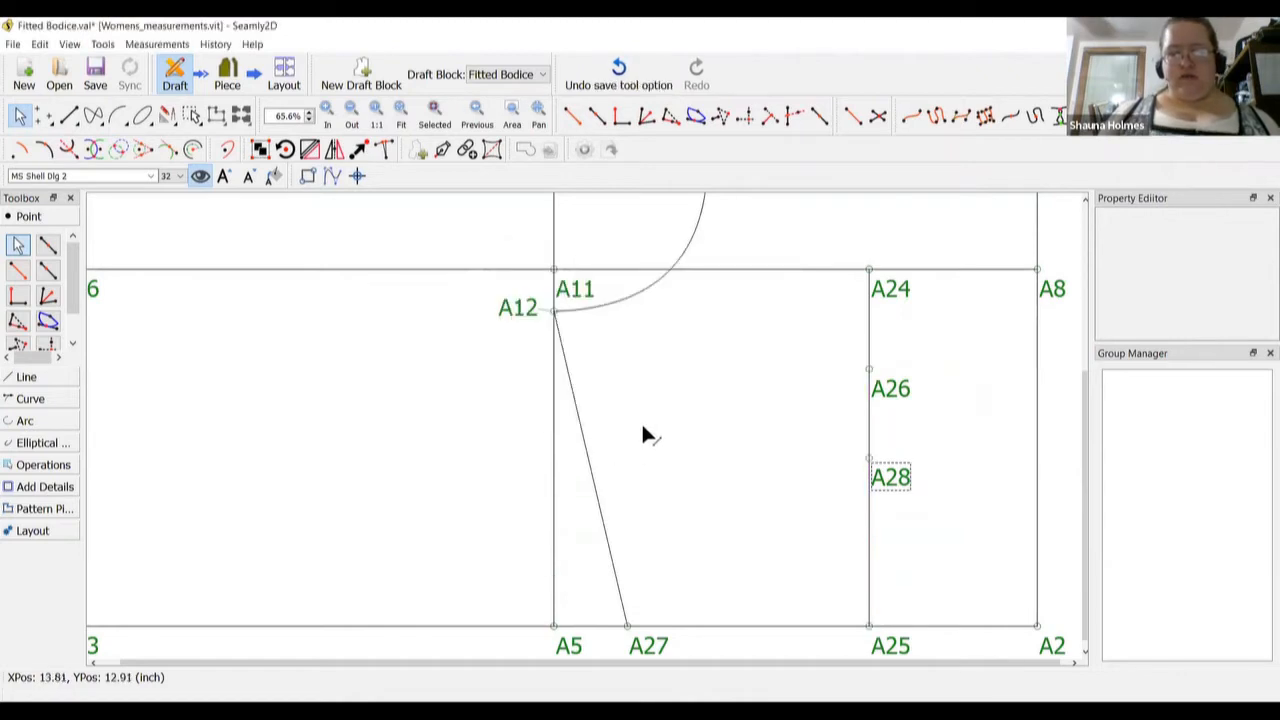
right_click(880, 488)
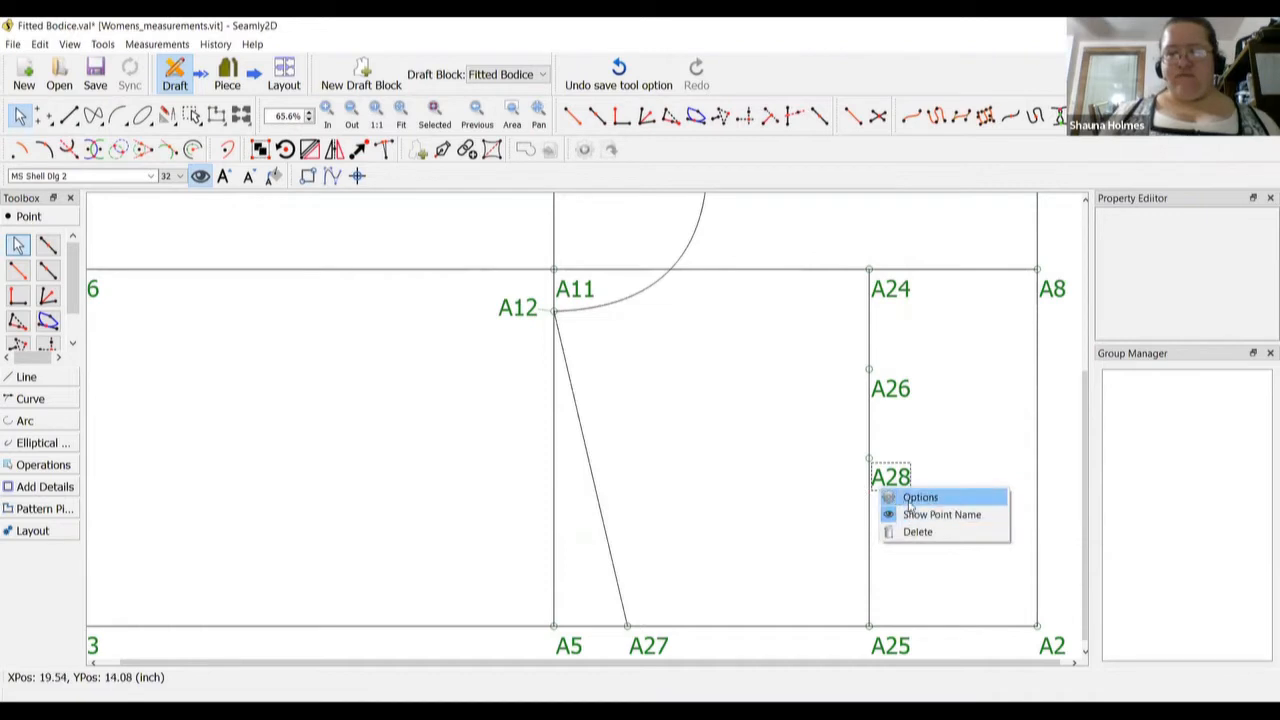
text(.5)
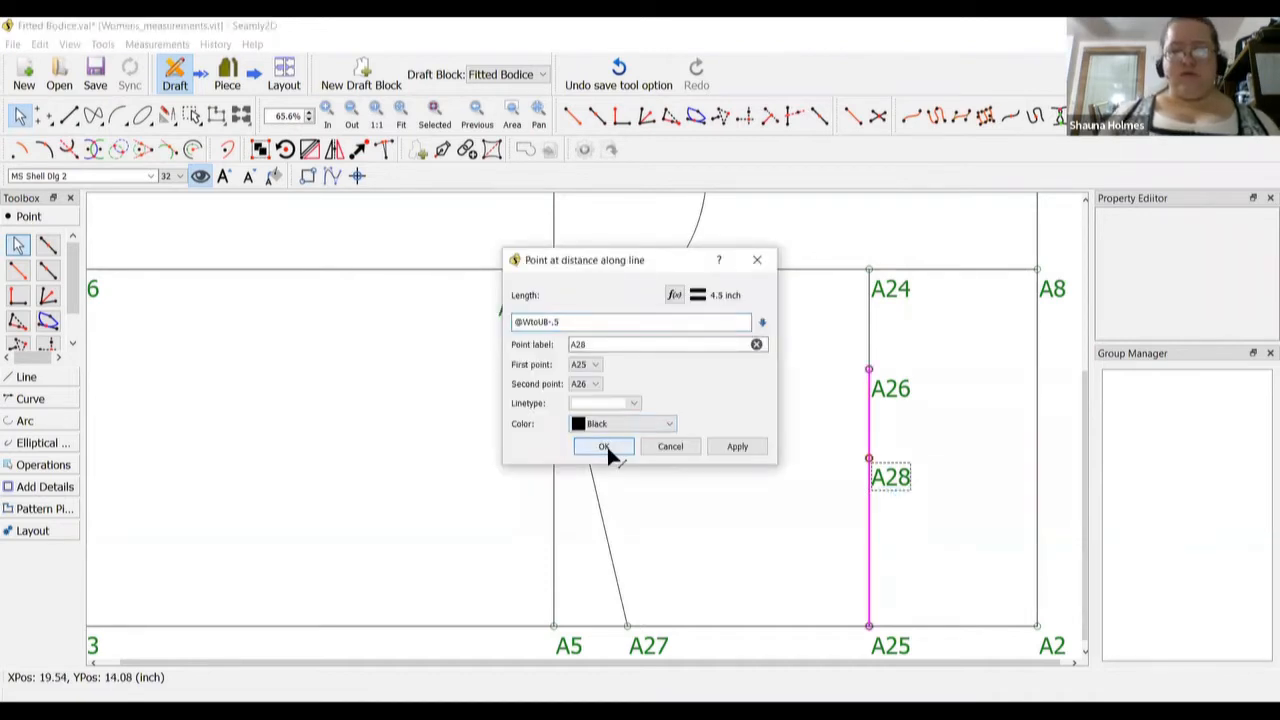
click(604, 446)
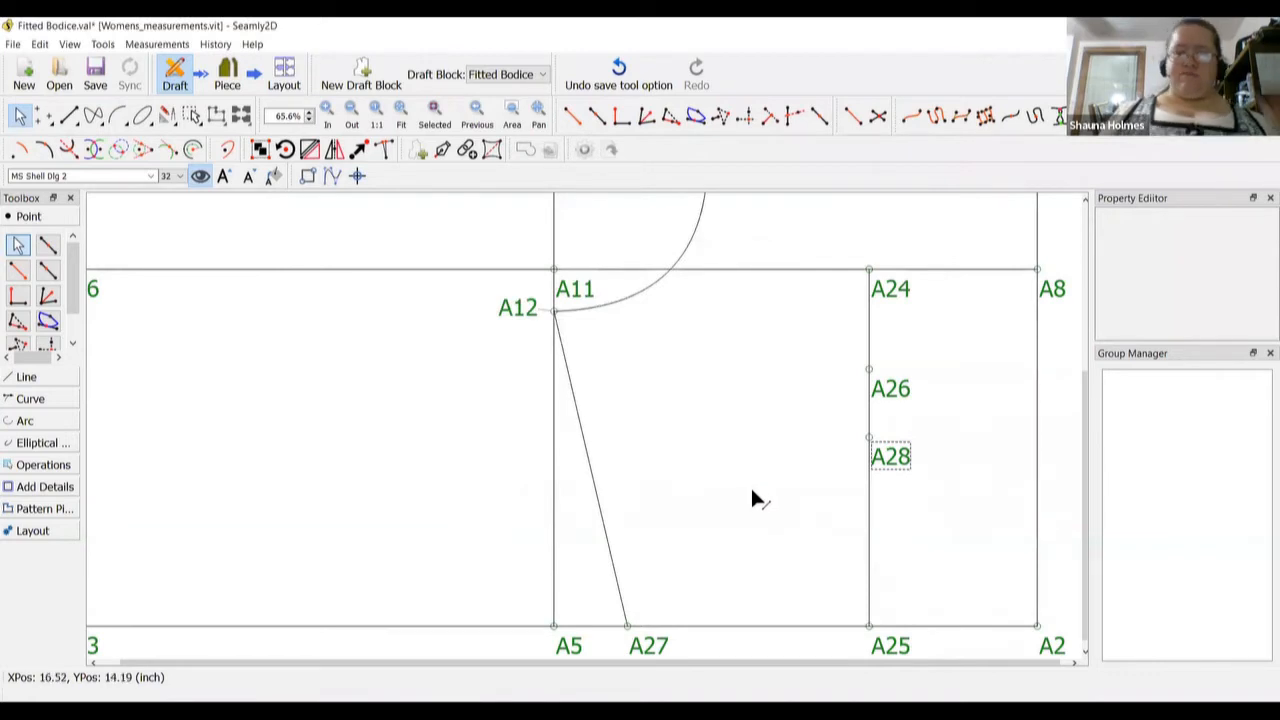
right_click(903, 400)
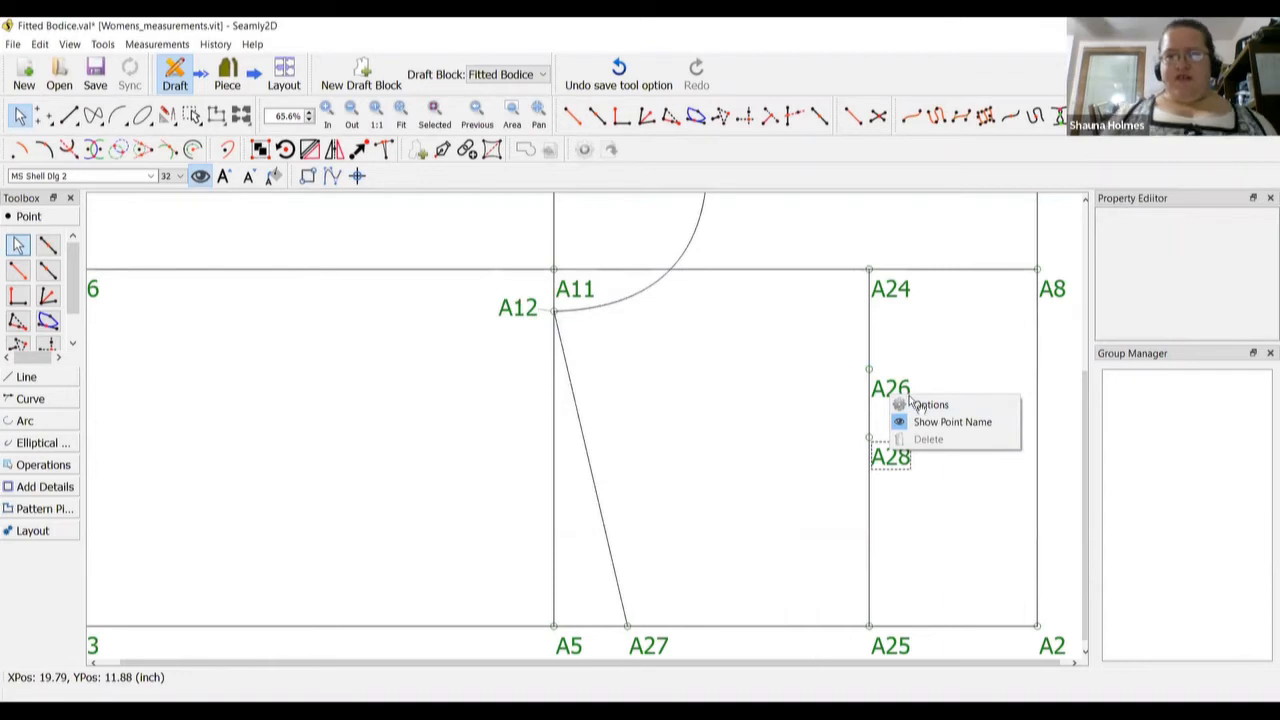
click(918, 404)
mouse_move(918, 404)
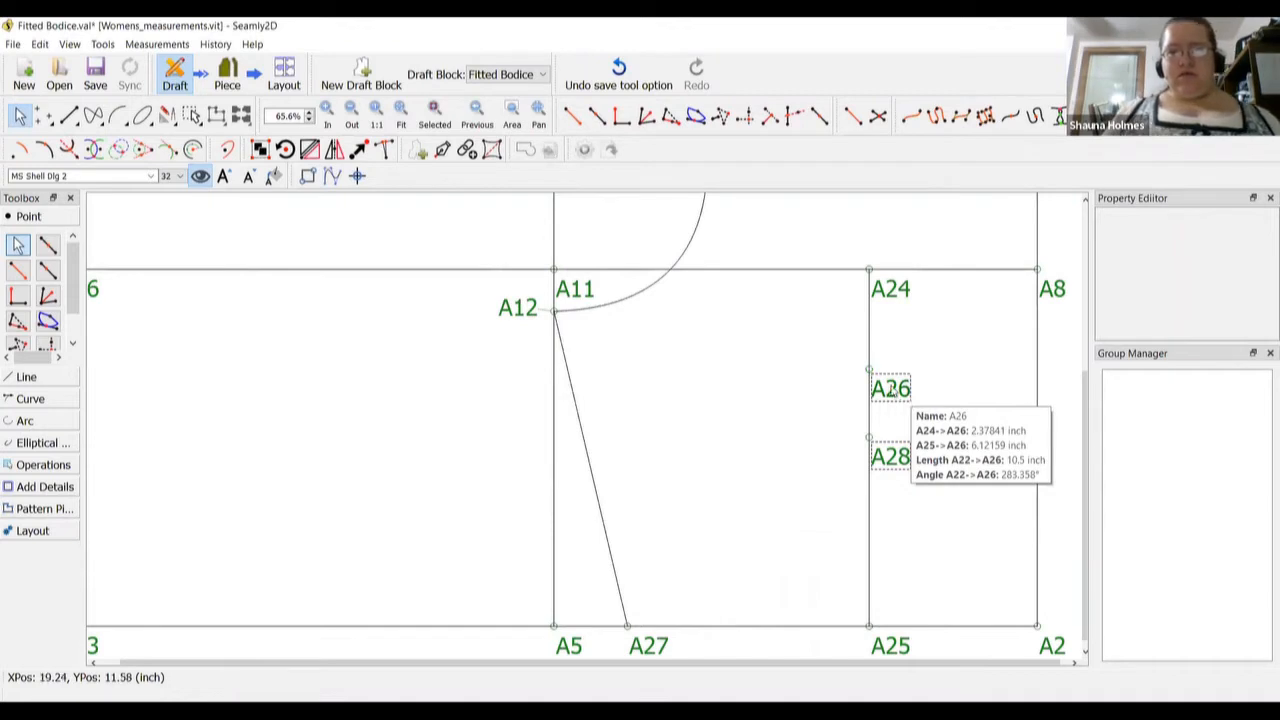
right_click(892, 392)
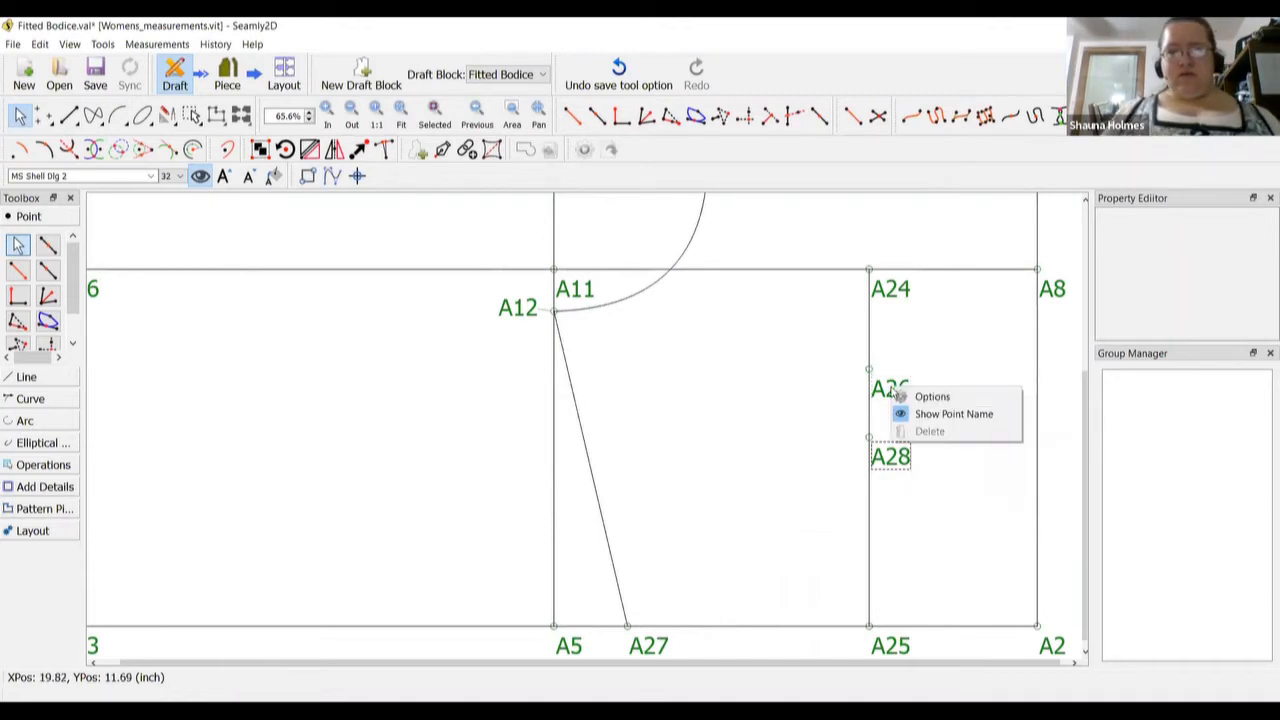
click(920, 399)
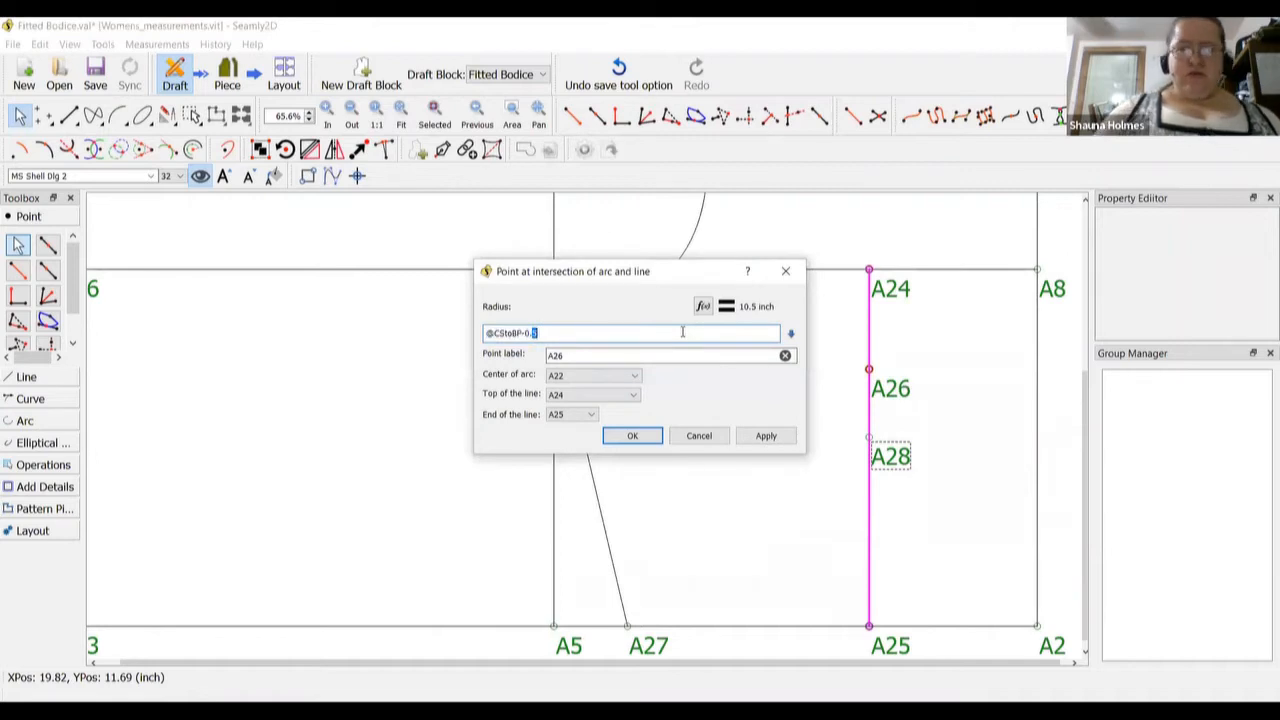
key(Left)
text(7)
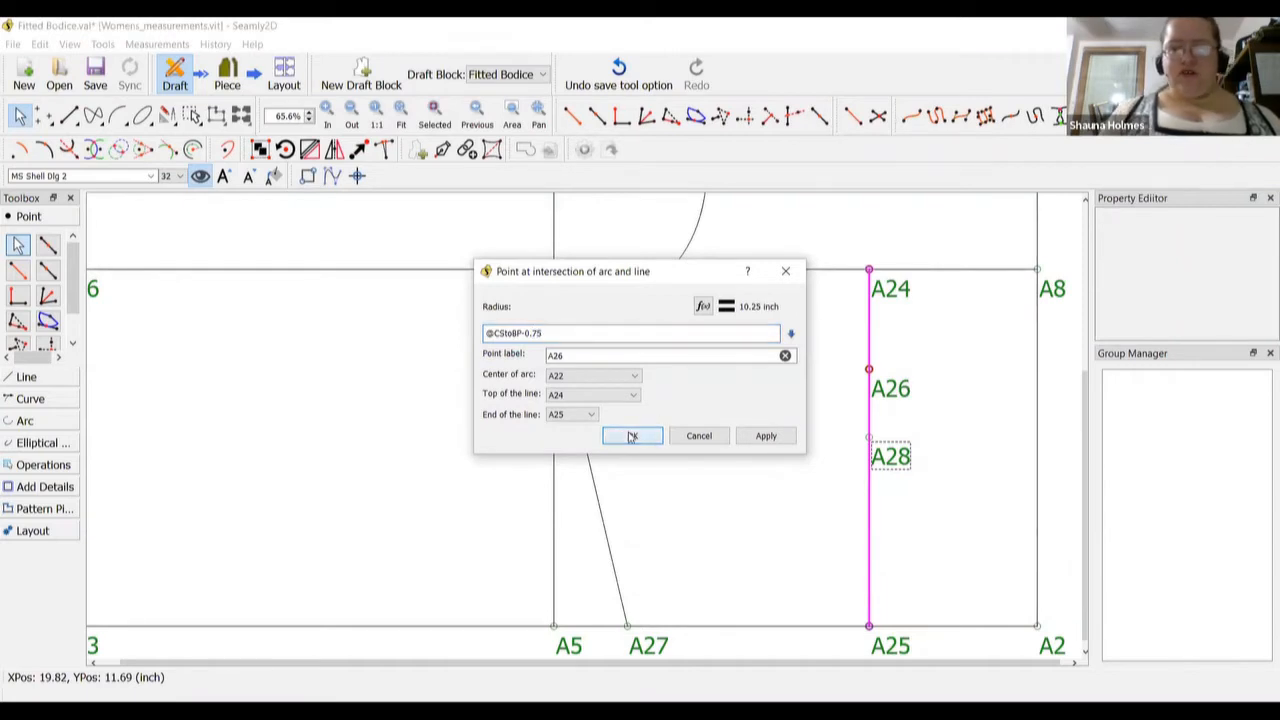
click(631, 436)
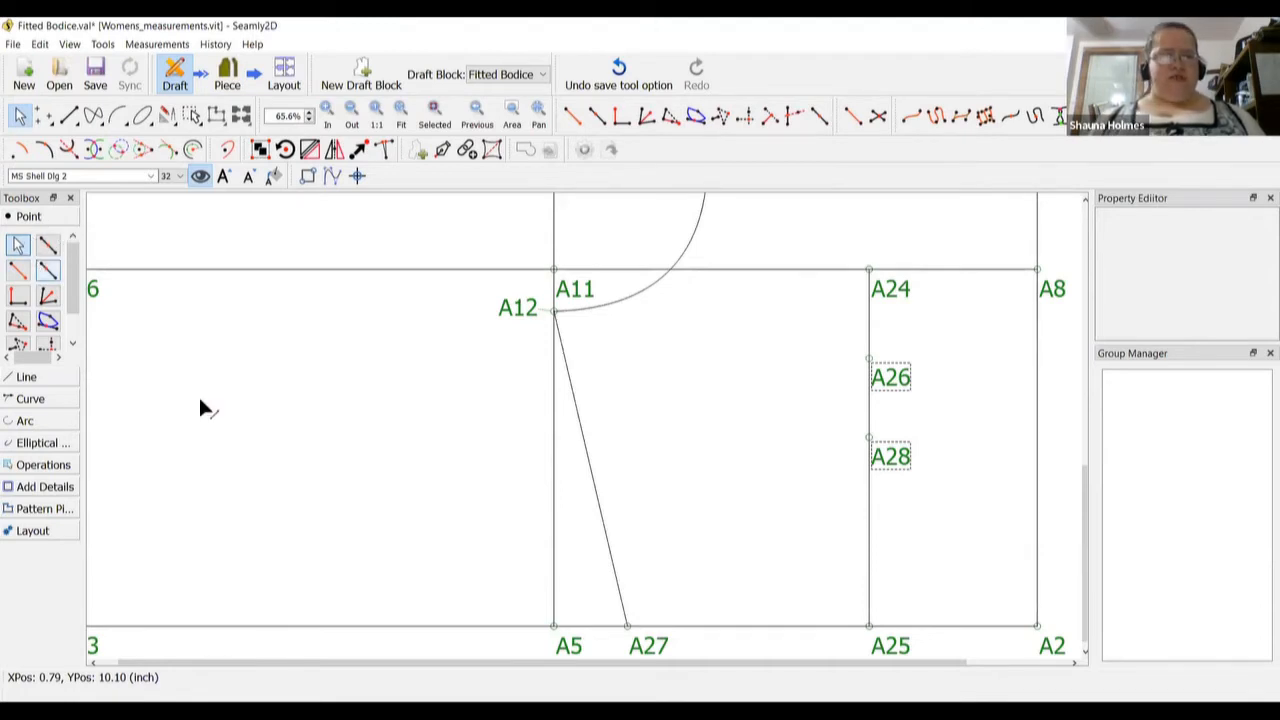
Place a point along the line from A5 toward A12, using the line length Line_A25_A28 as its distance
click(45, 270)
click(563, 645)
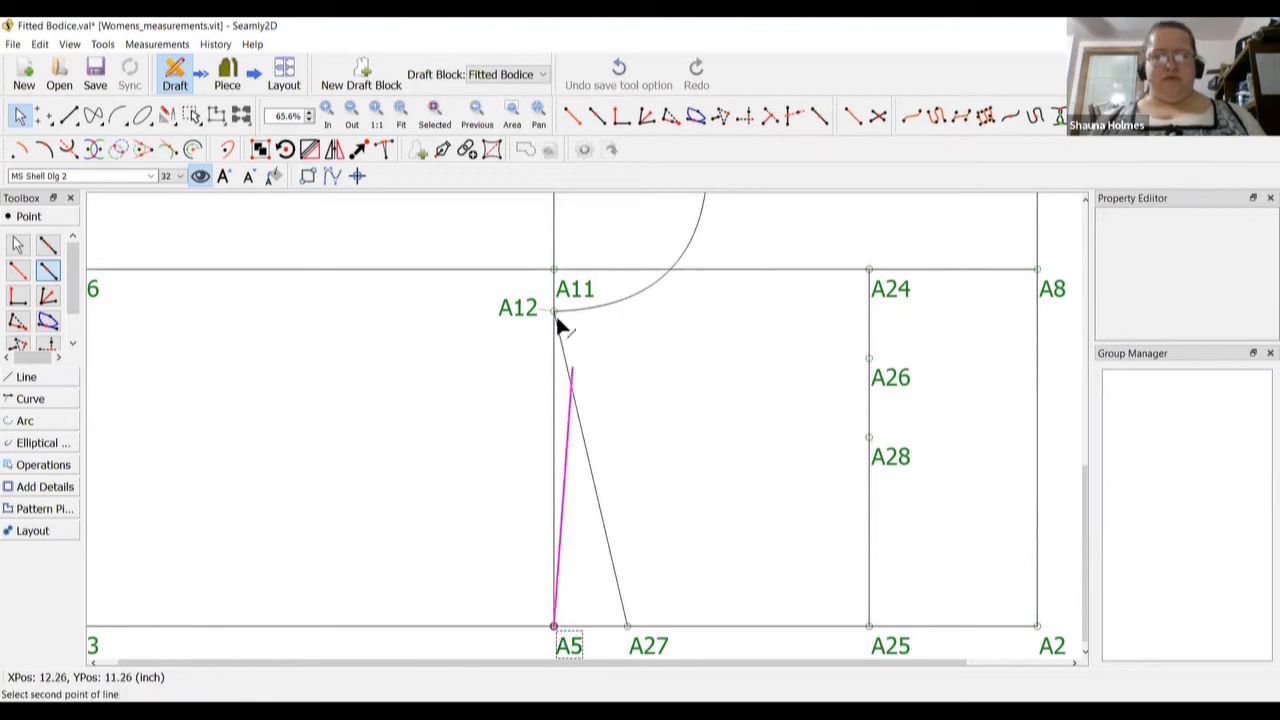
click(555, 312)
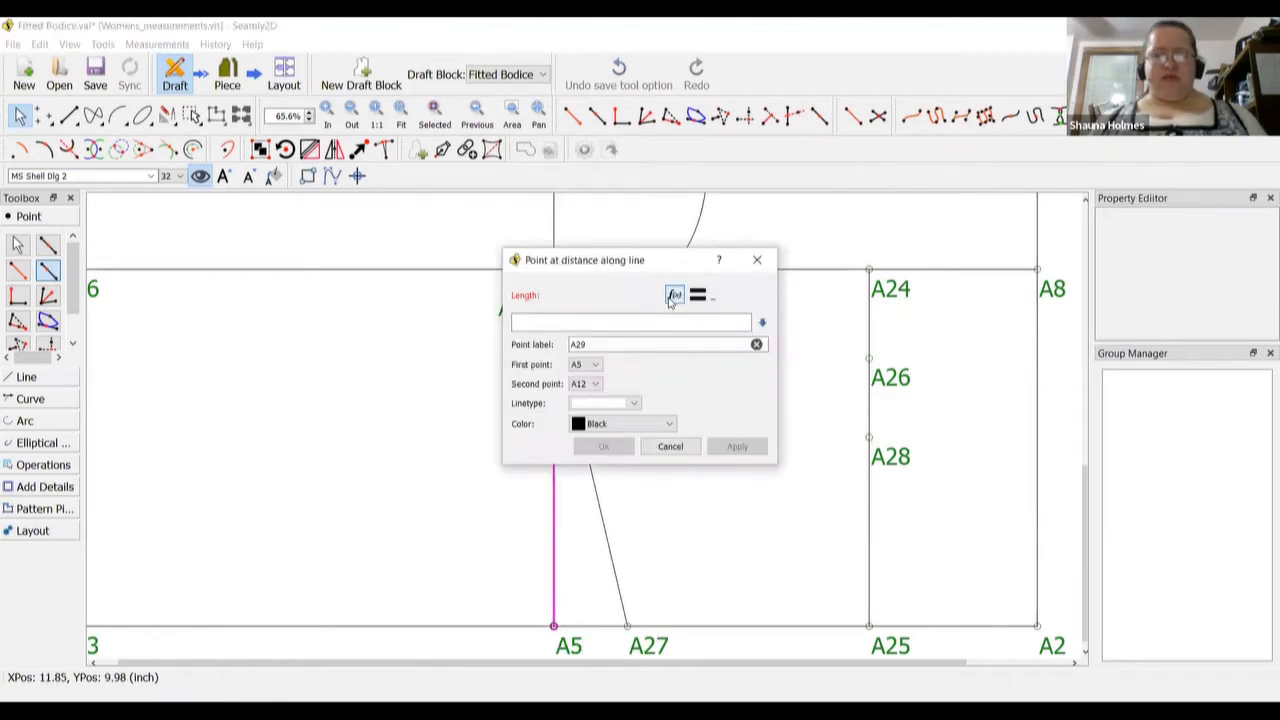
click(673, 296)
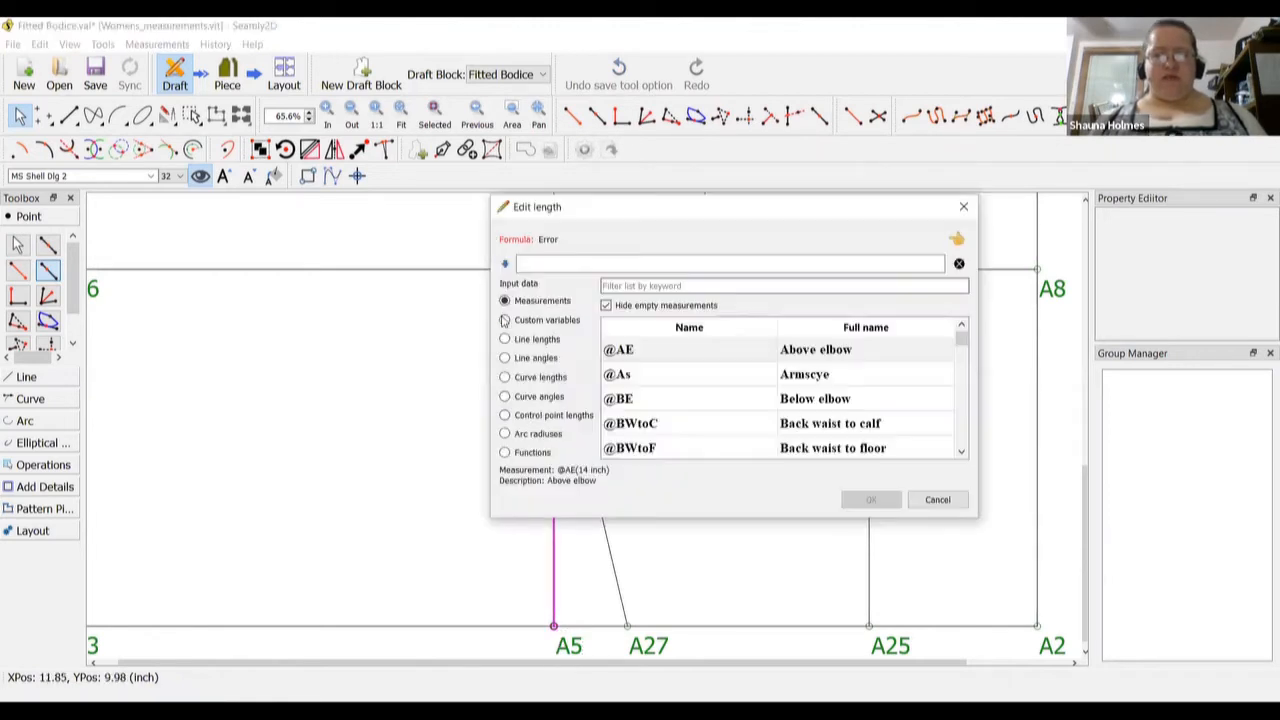
click(556, 340)
click(663, 285)
text(a)
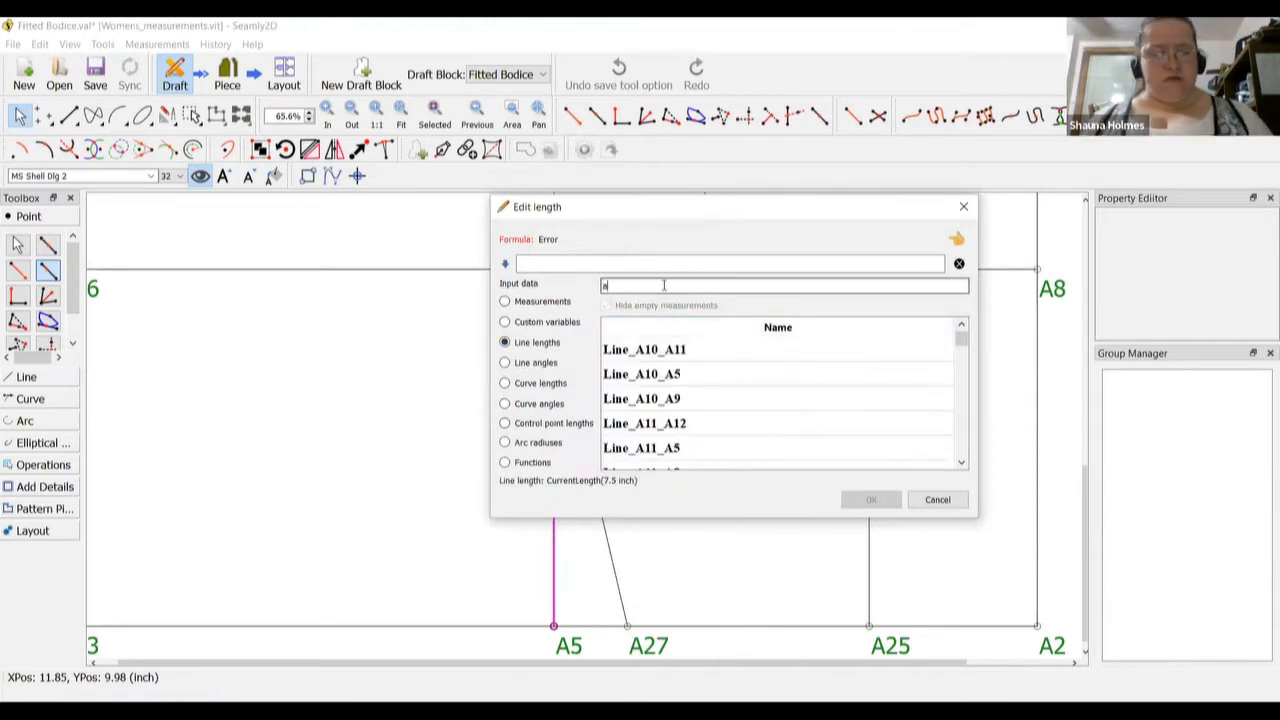
text(28)
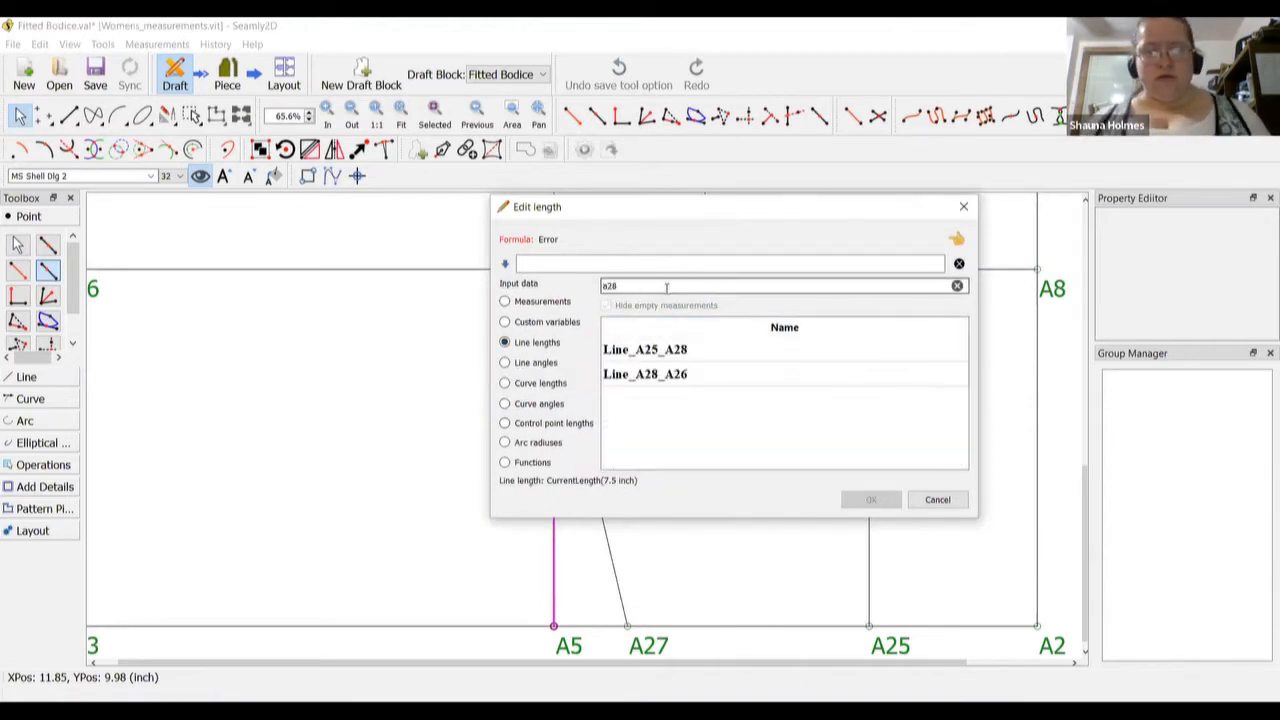
double_click(690, 349)
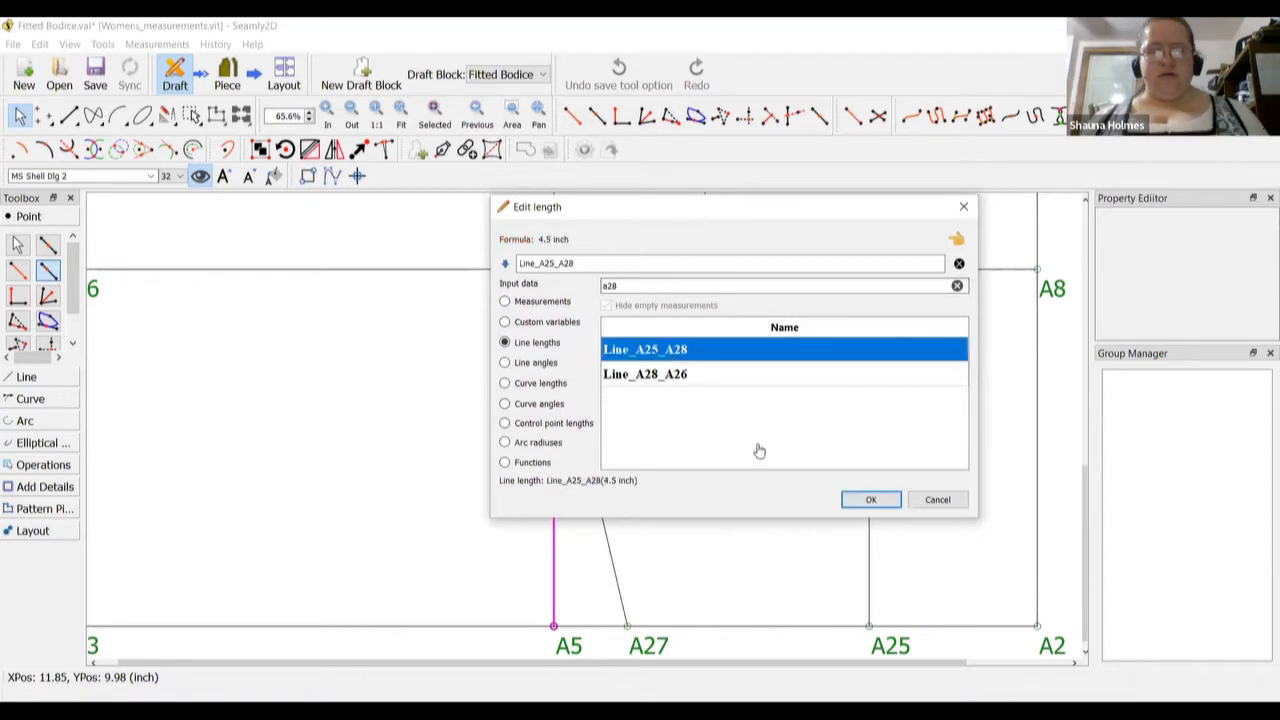
click(870, 500)
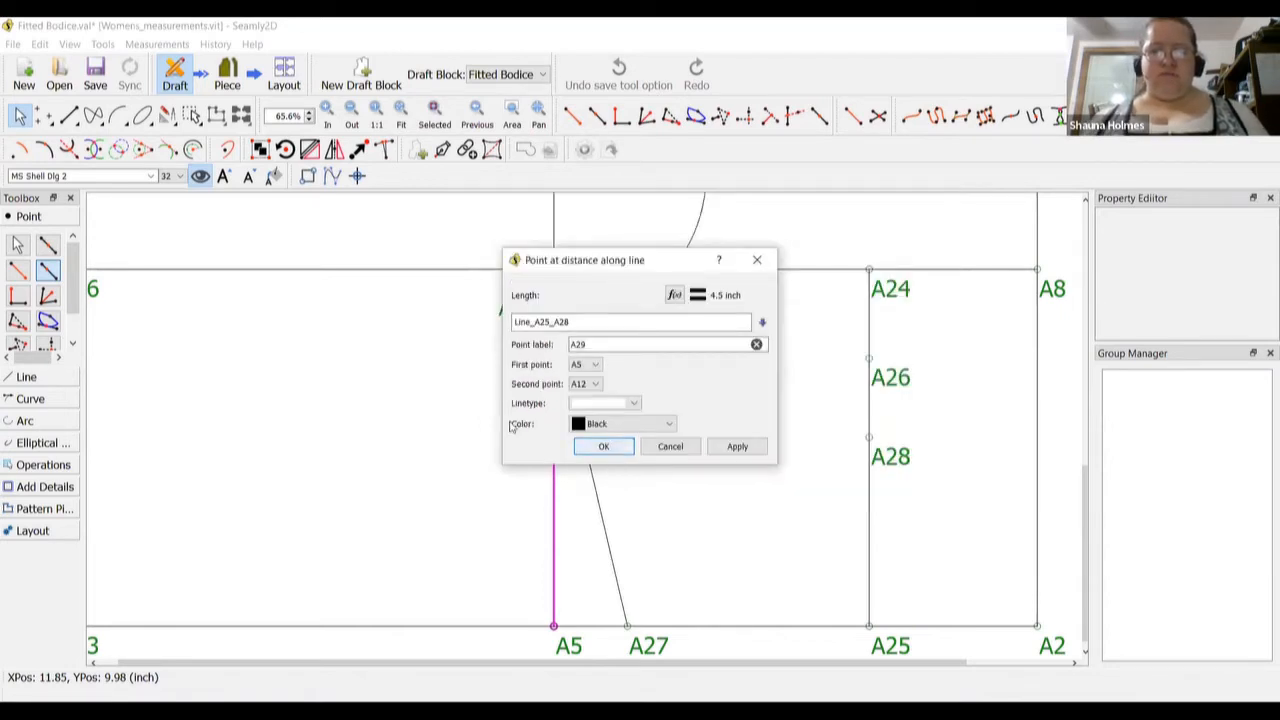
click(602, 446)
click(466, 393)
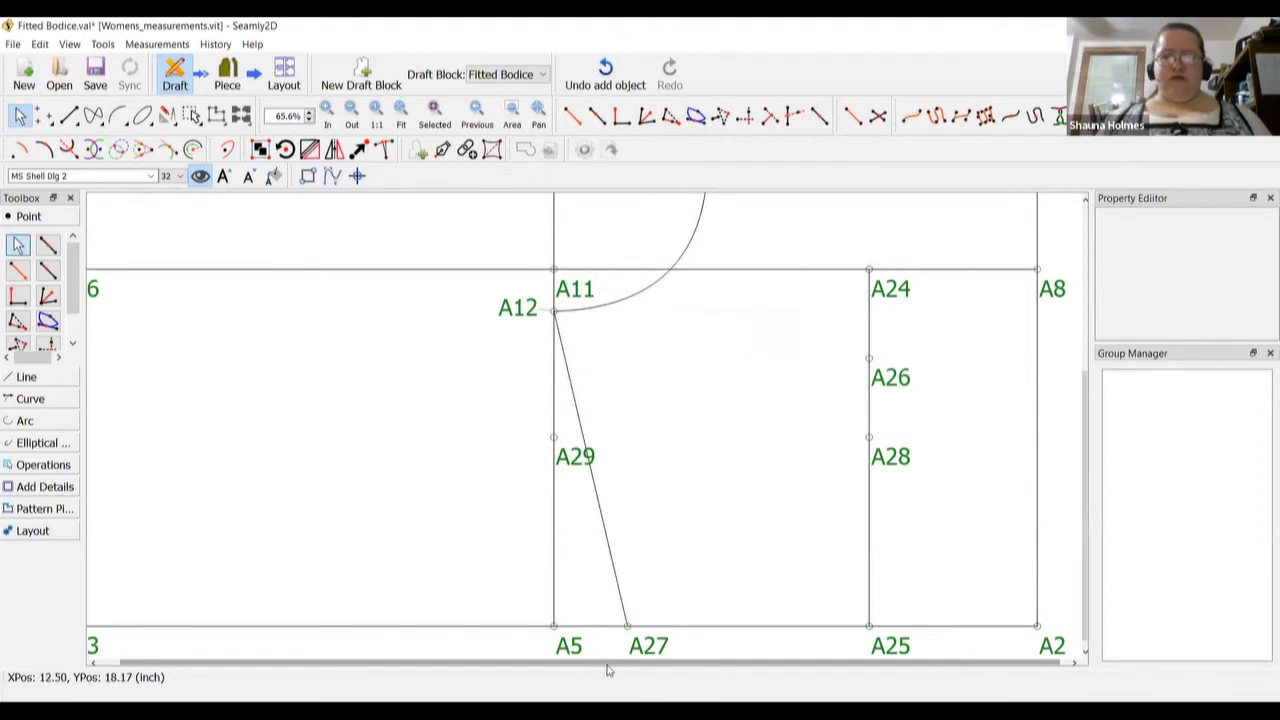
Place a point along the line from A2 toward A8, using the line length Line_A25_A28 as its distance
drag(611, 662, 619, 662)
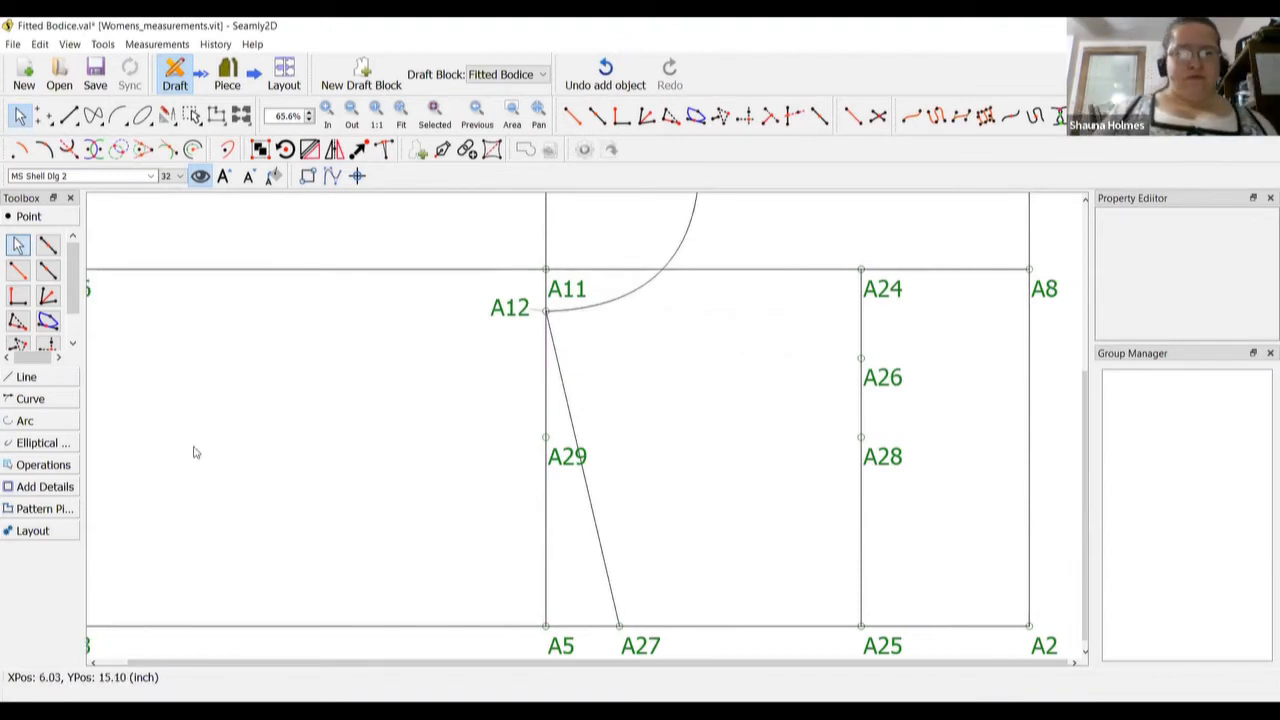
click(50, 274)
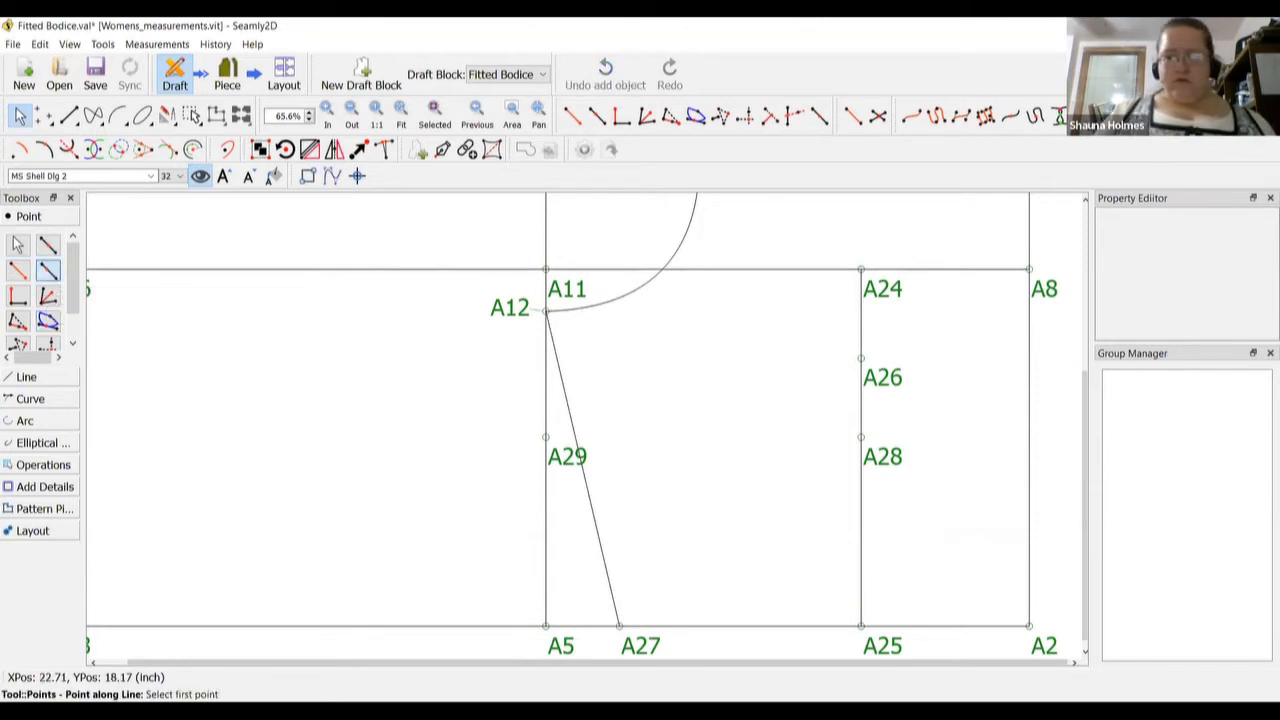
click(1030, 626)
click(1036, 289)
click(675, 296)
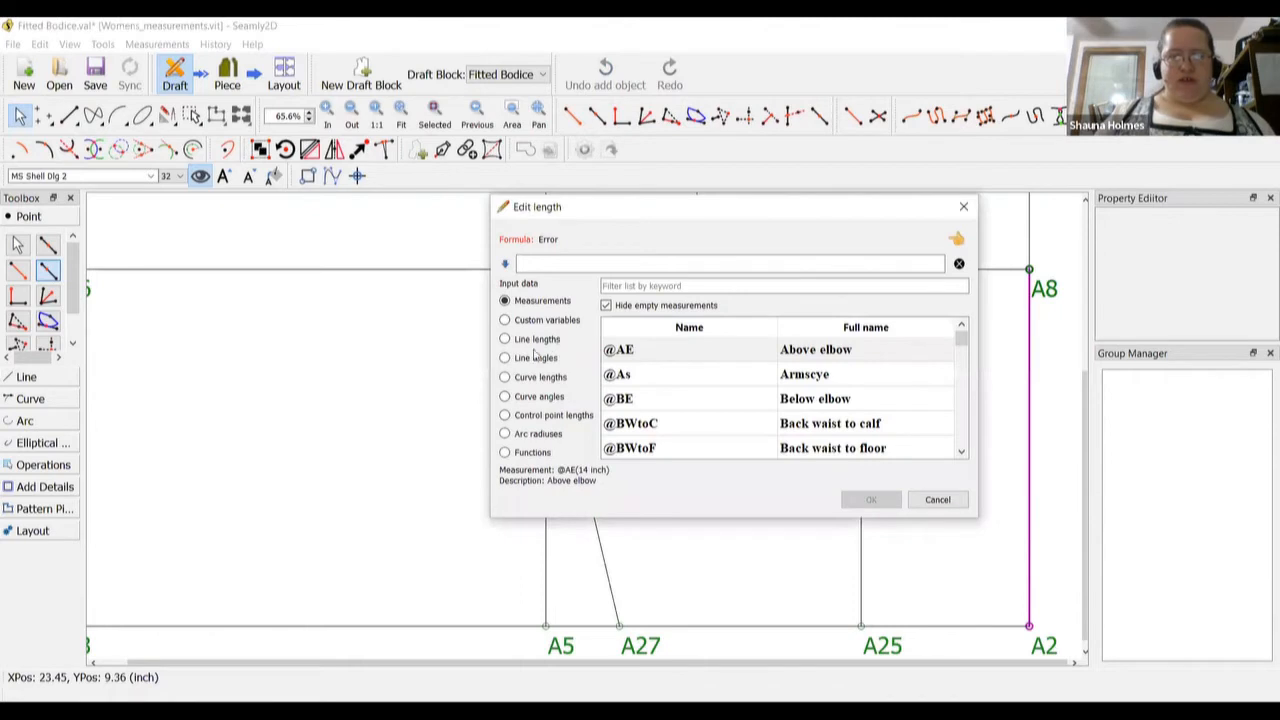
click(505, 342)
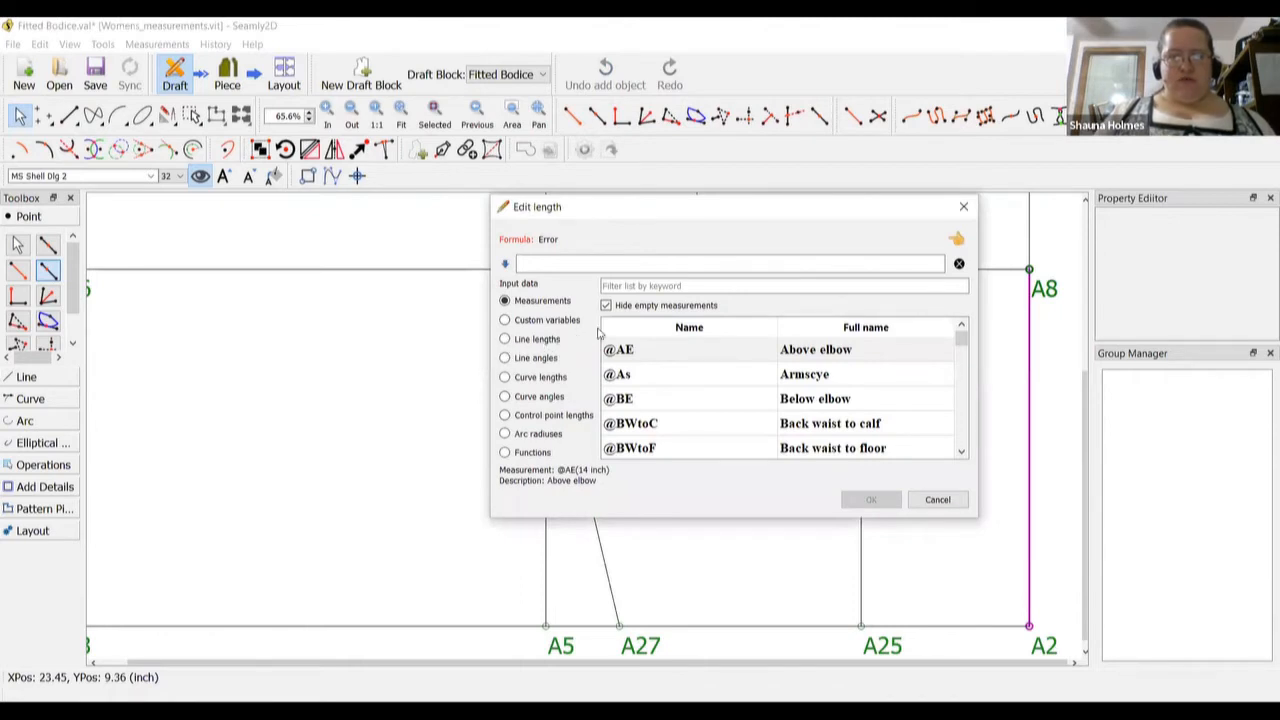
click(640, 286)
text(a28)
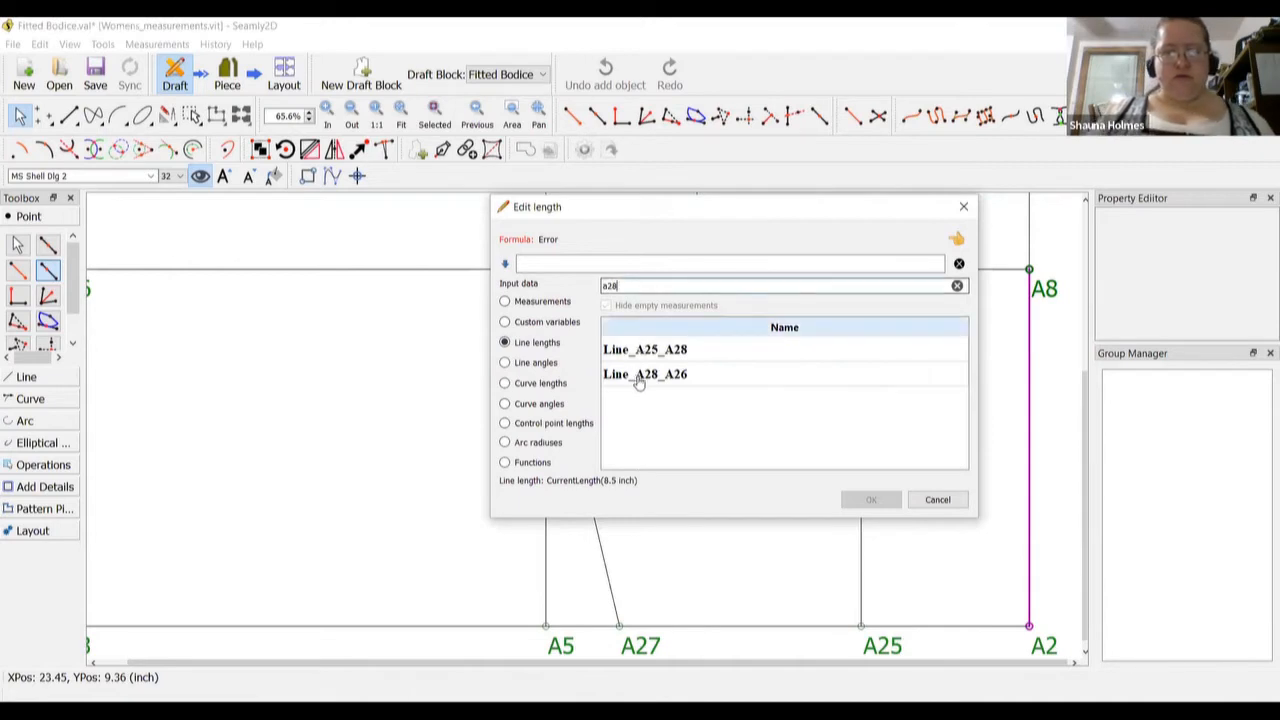
click(647, 352)
double_click(647, 352)
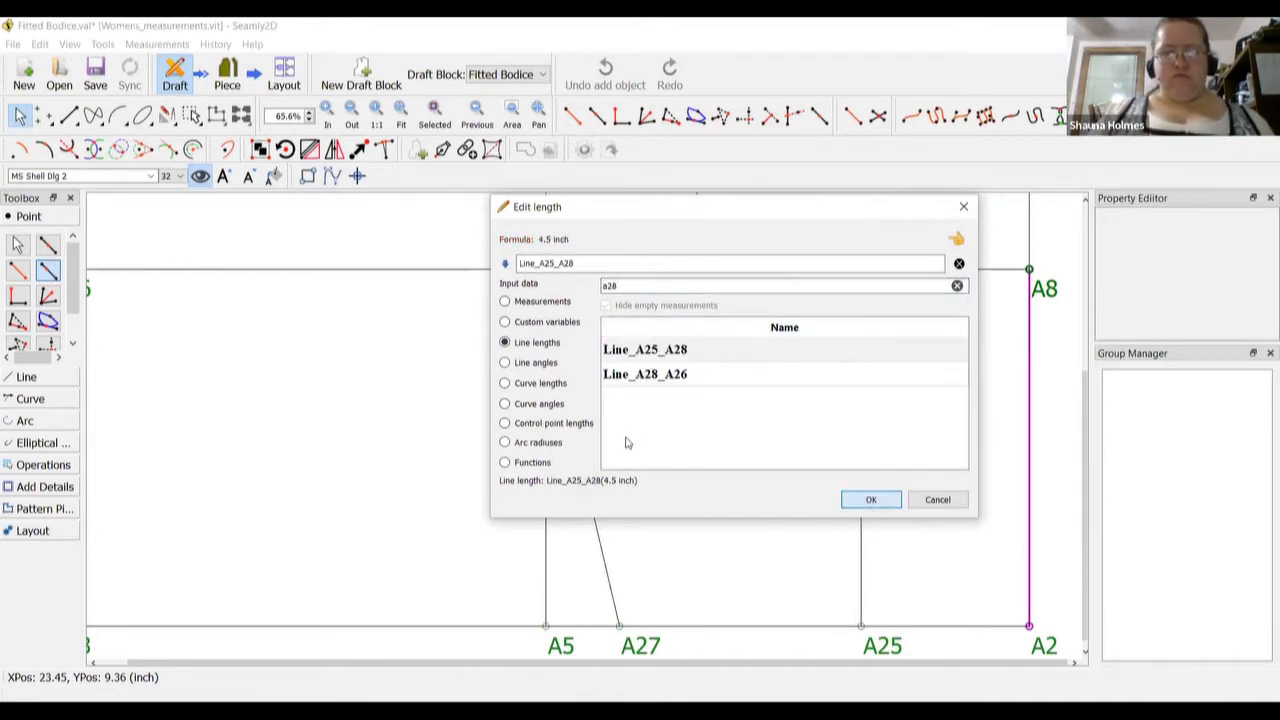
key(Return)
click(610, 448)
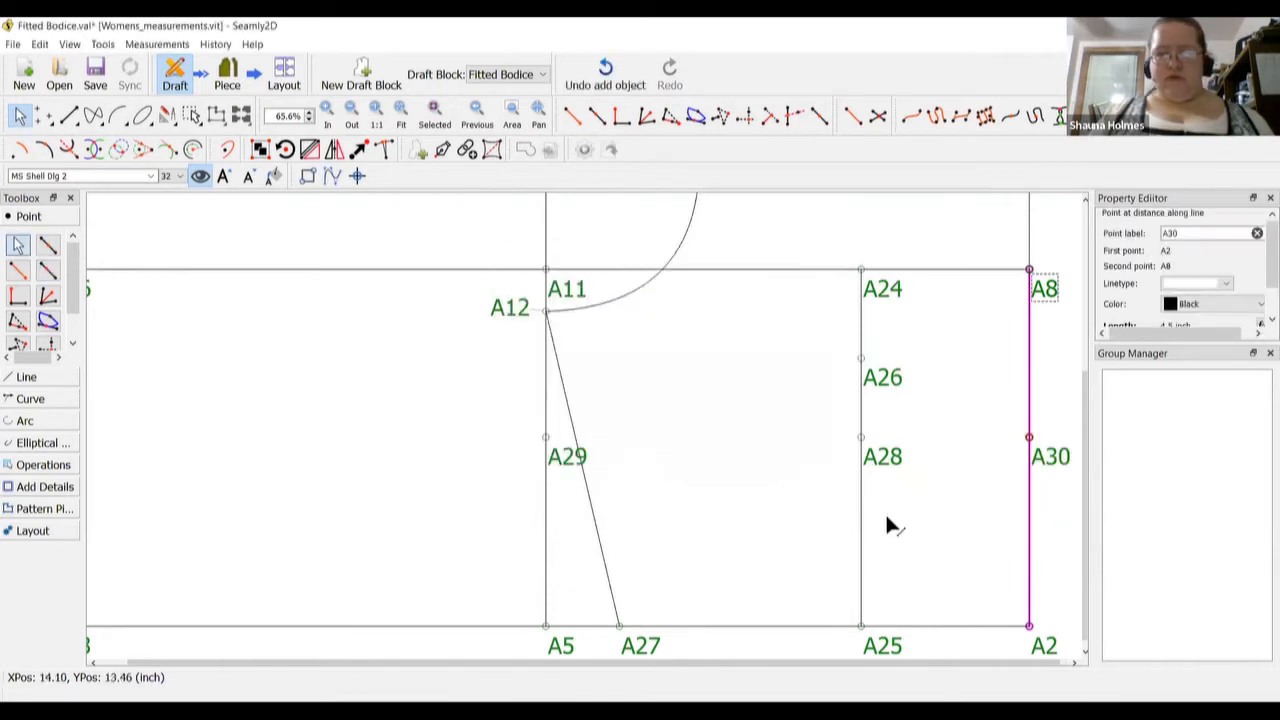
Clear the length formula of point A30 and choose Line_A25_A28 for it again
right_click(1062, 466)
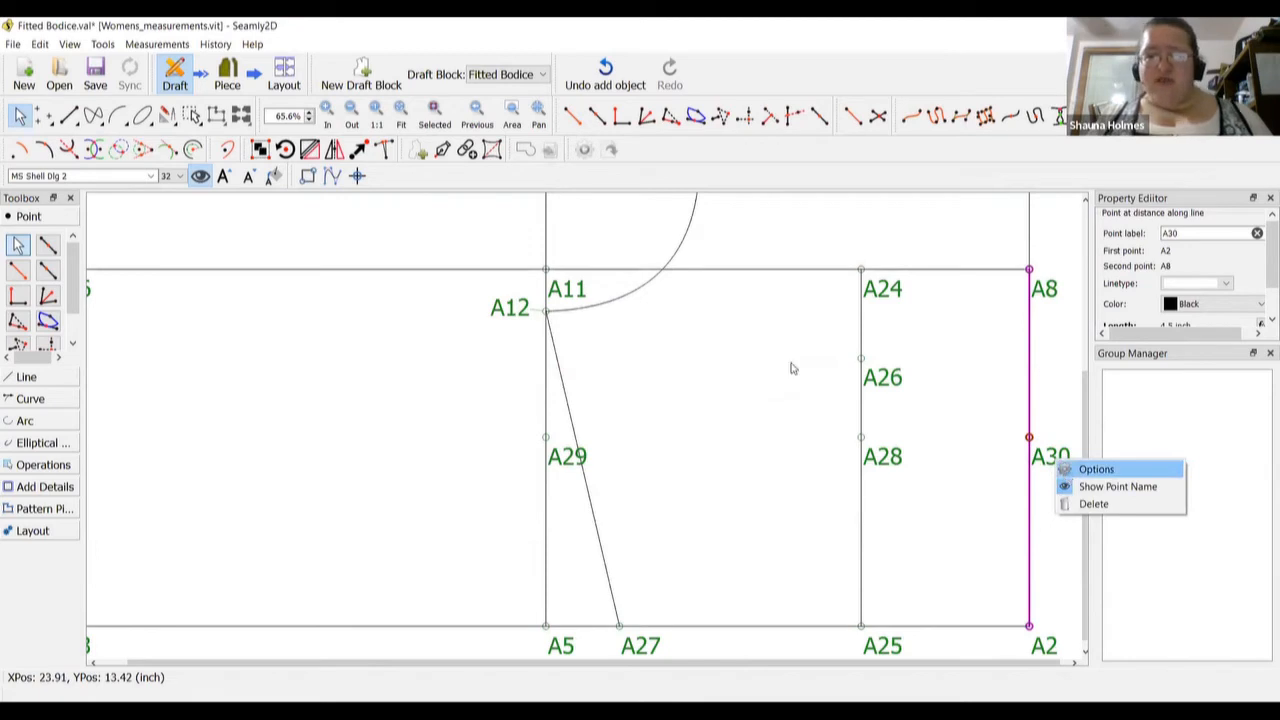
key(Return)
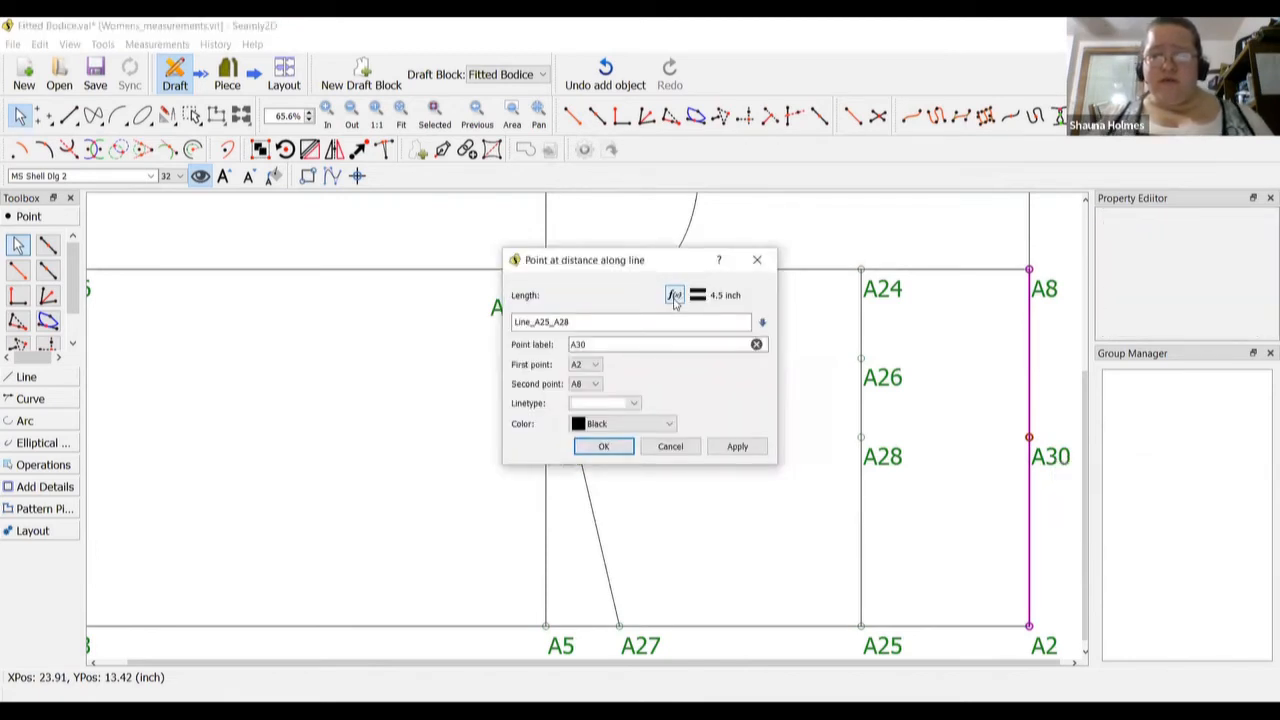
click(674, 297)
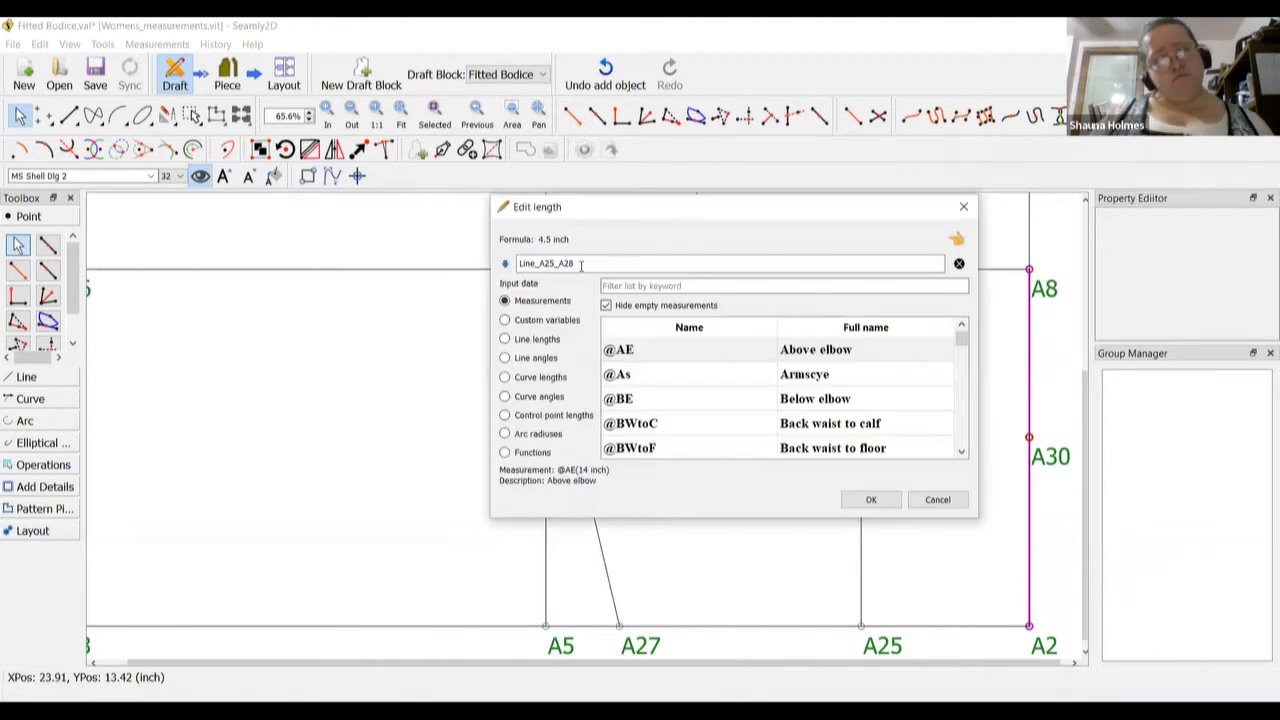
double_click(581, 265)
key(BackSpace)
click(552, 345)
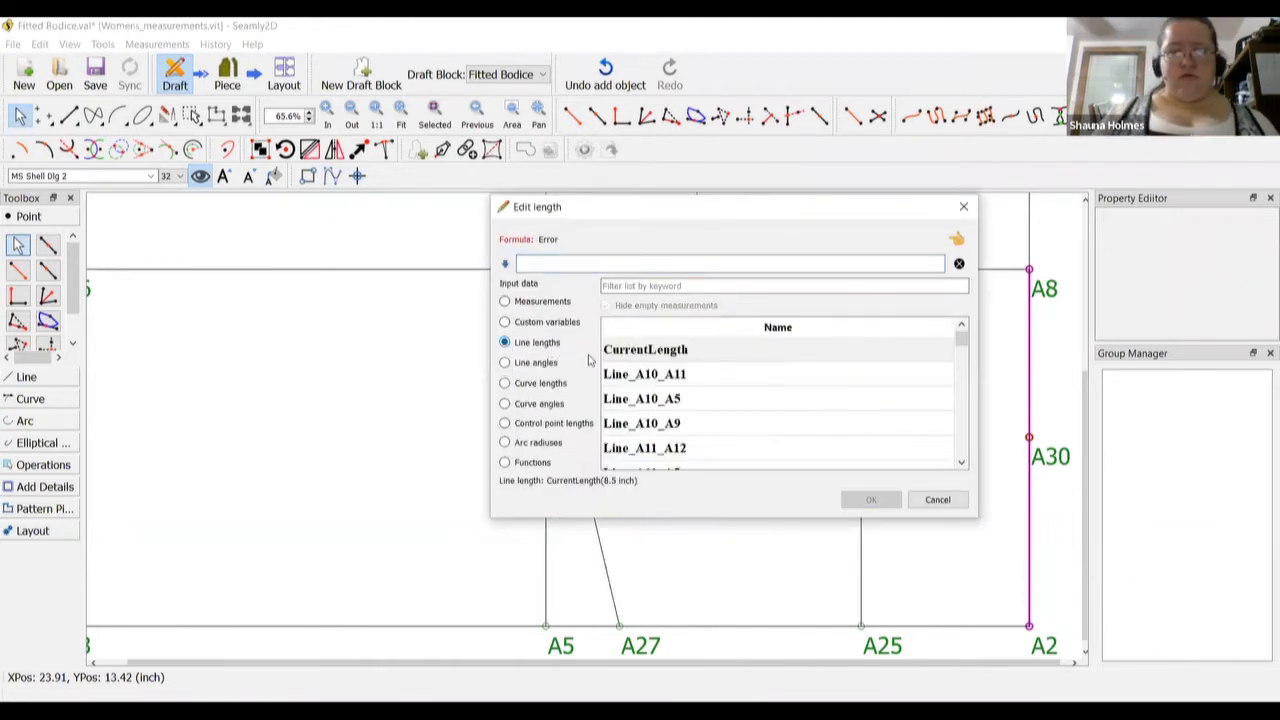
click(651, 286)
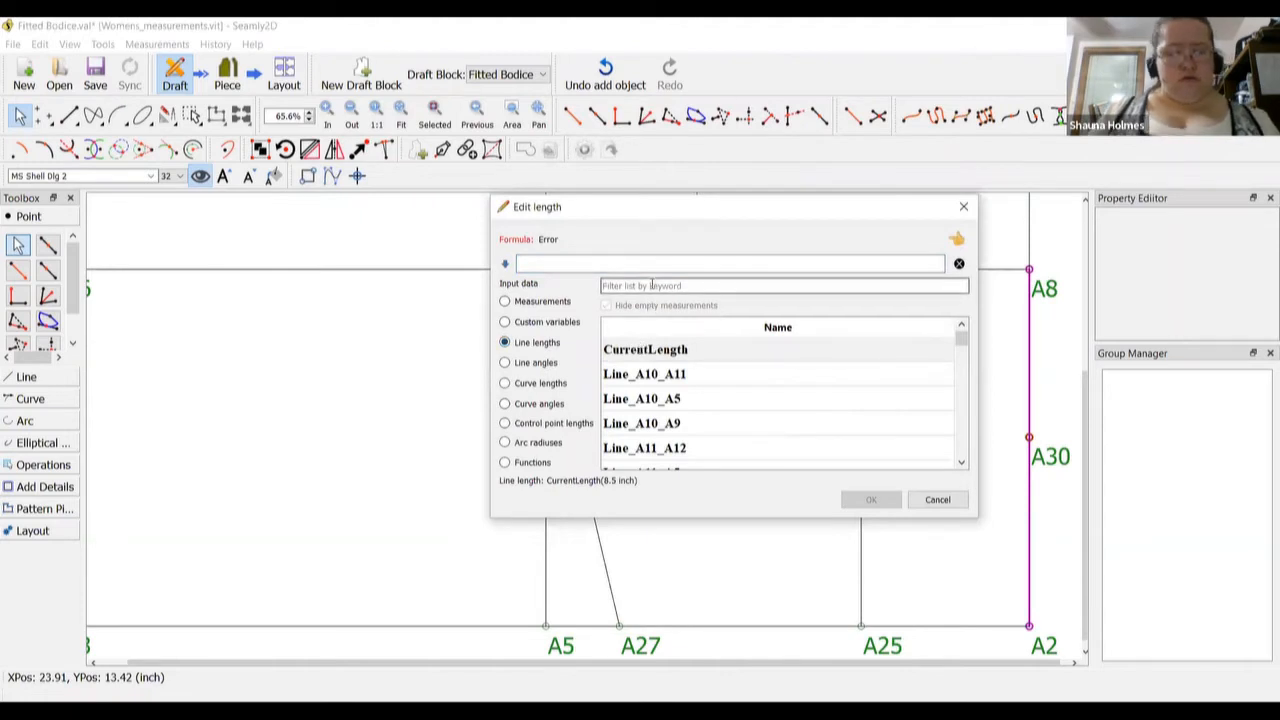
text(a28)
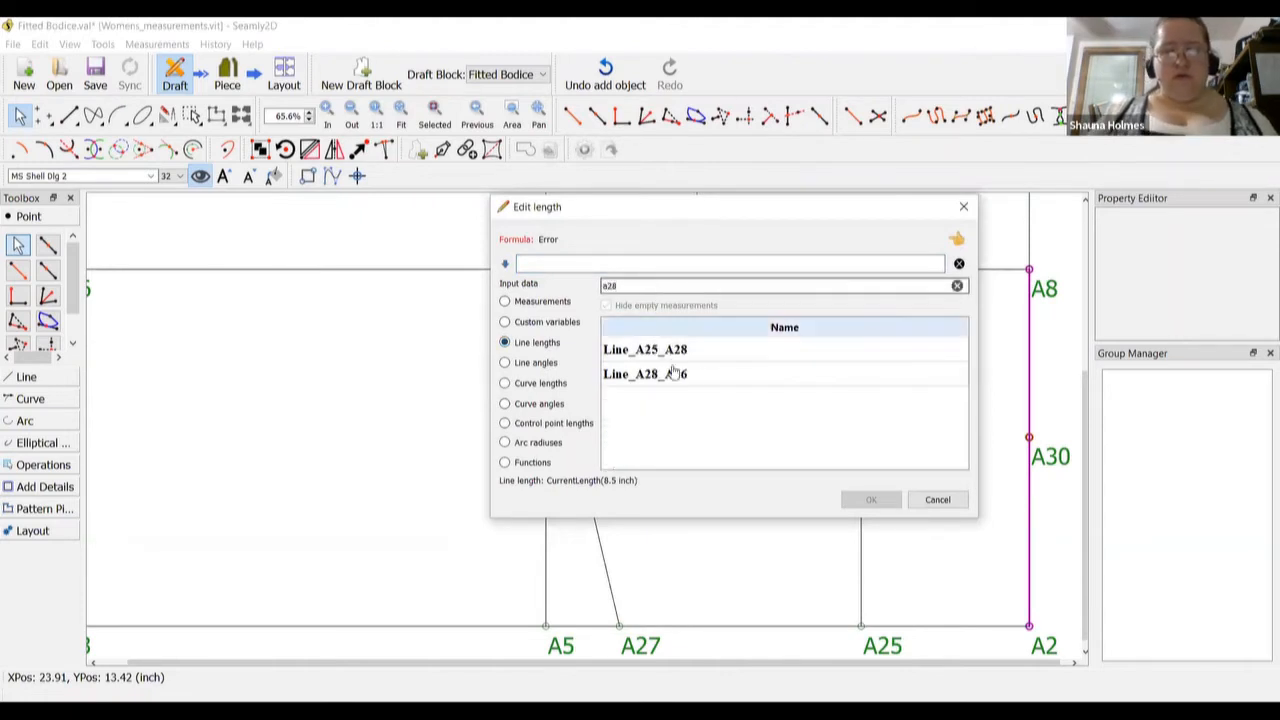
click(674, 375)
double_click(665, 350)
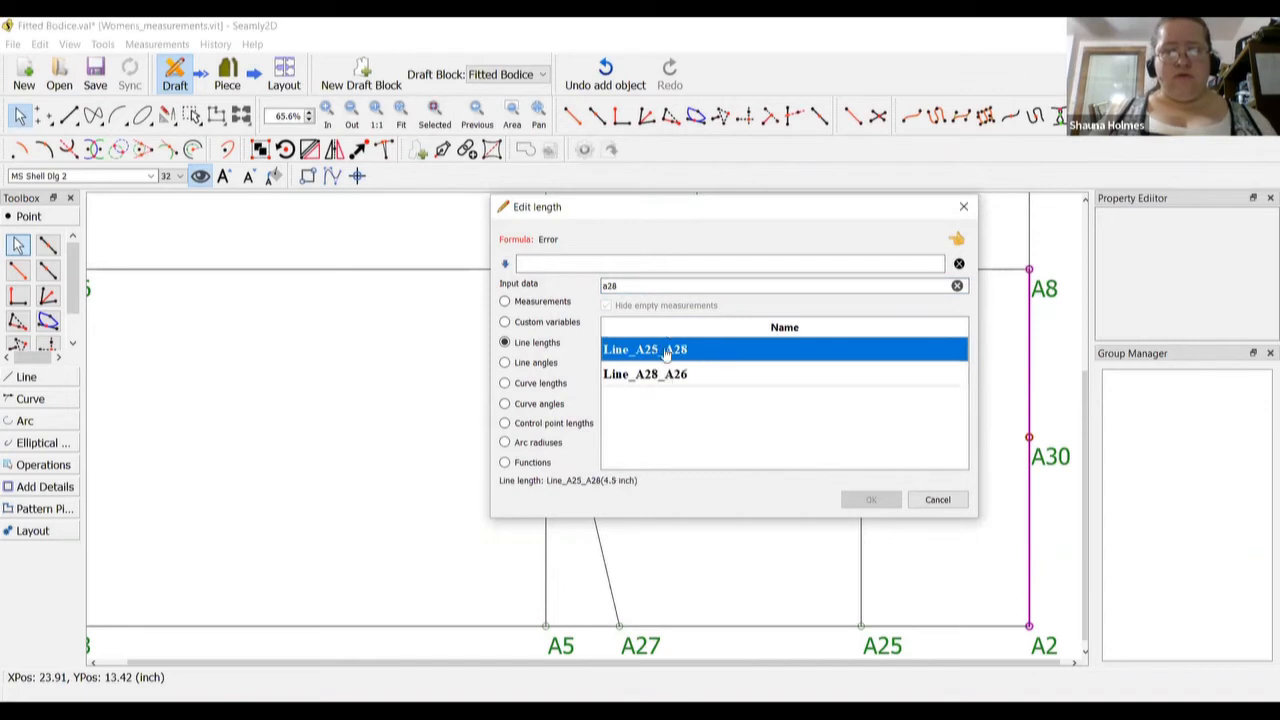
key(Return)
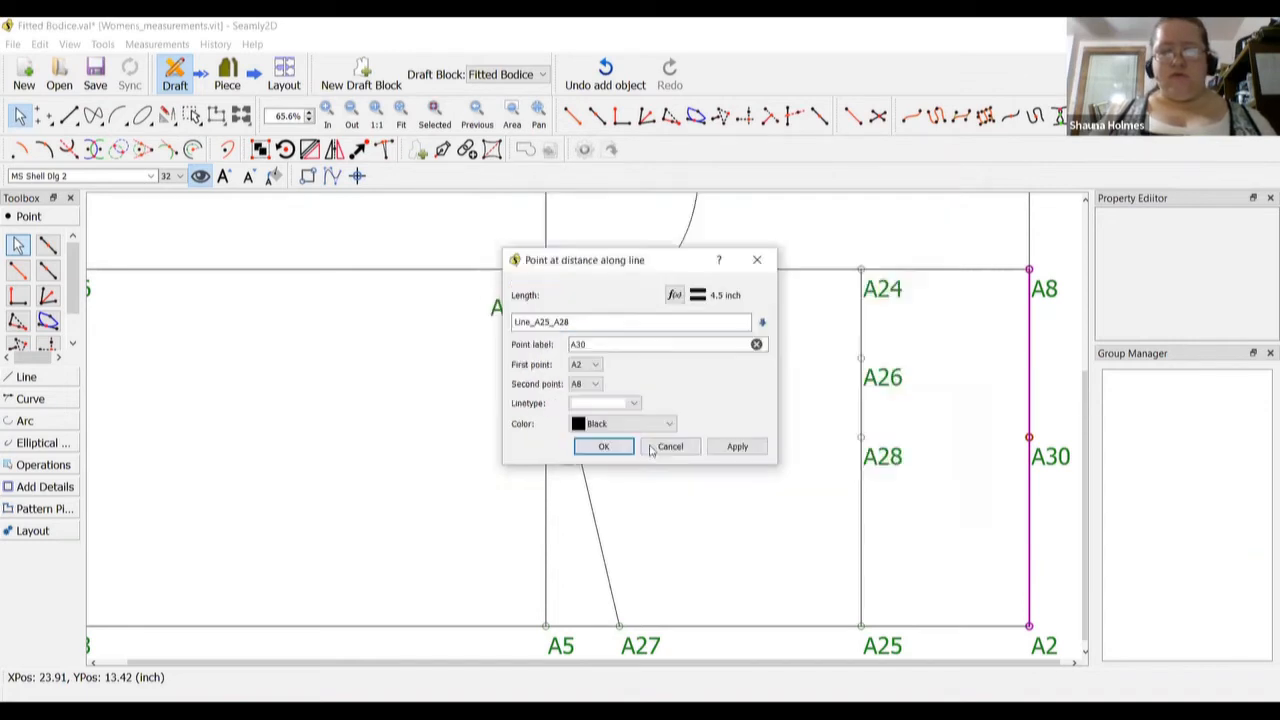
click(606, 445)
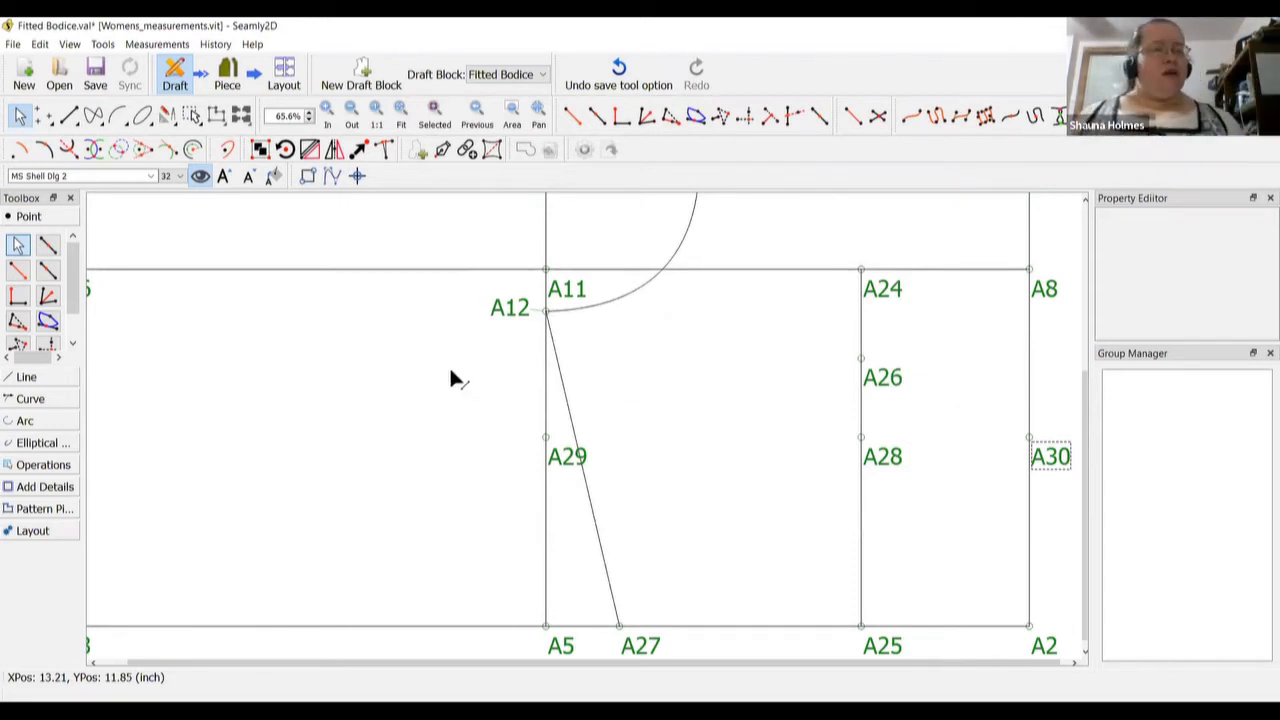
Draw the horizontal underbust line from point A29 to point A30
click(26, 376)
click(18, 296)
click(566, 458)
click(1030, 440)
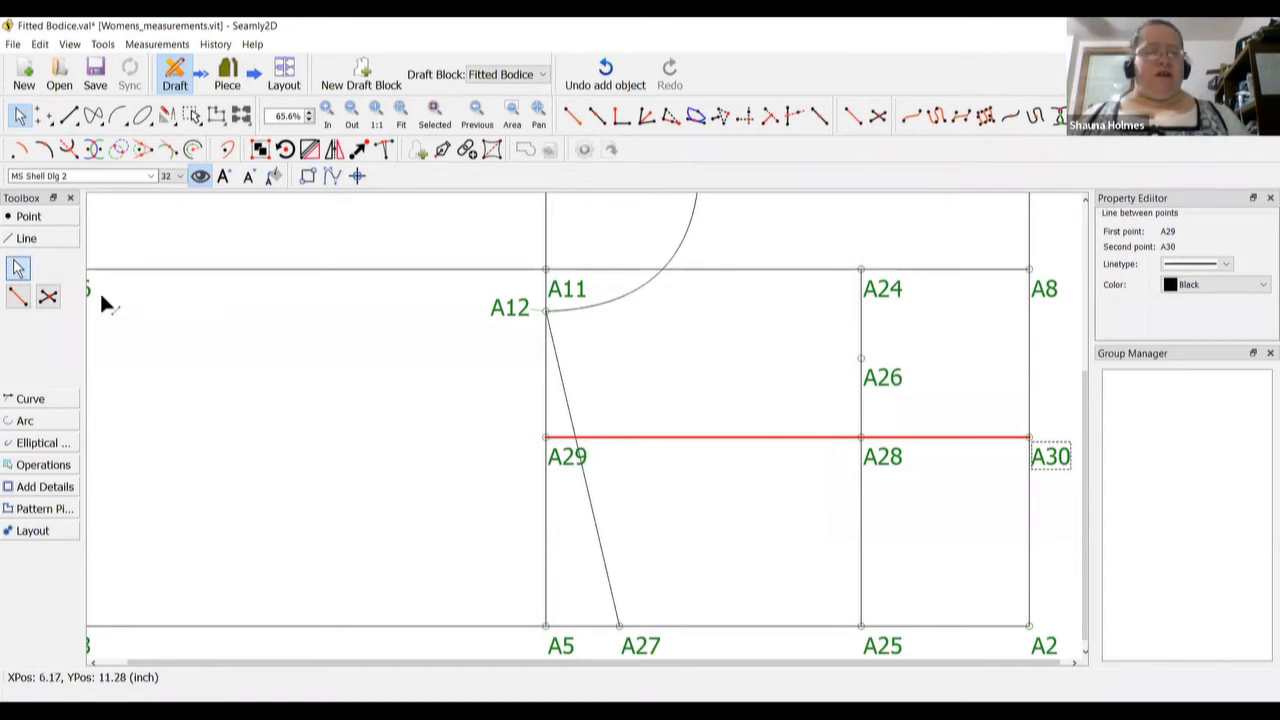
Create a point at the intersection of underbust line A29–A30 and side seam line A12–A27
click(559, 460)
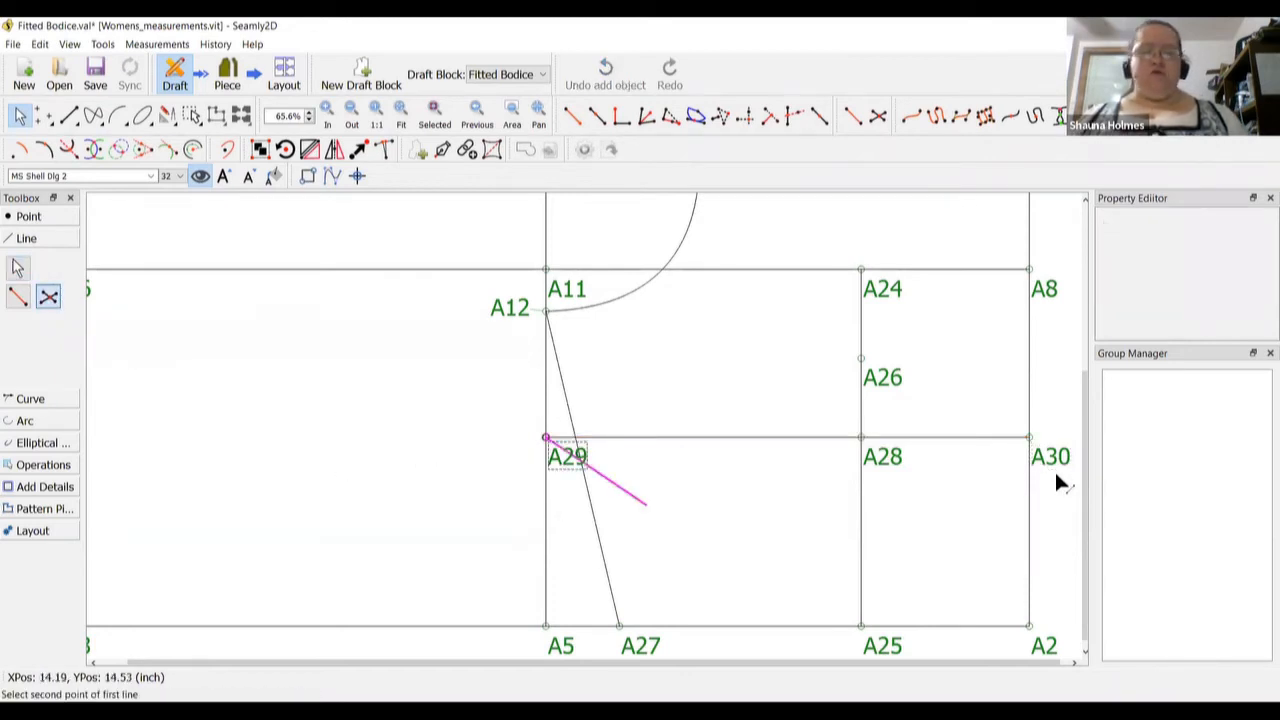
click(1046, 456)
click(545, 312)
click(633, 641)
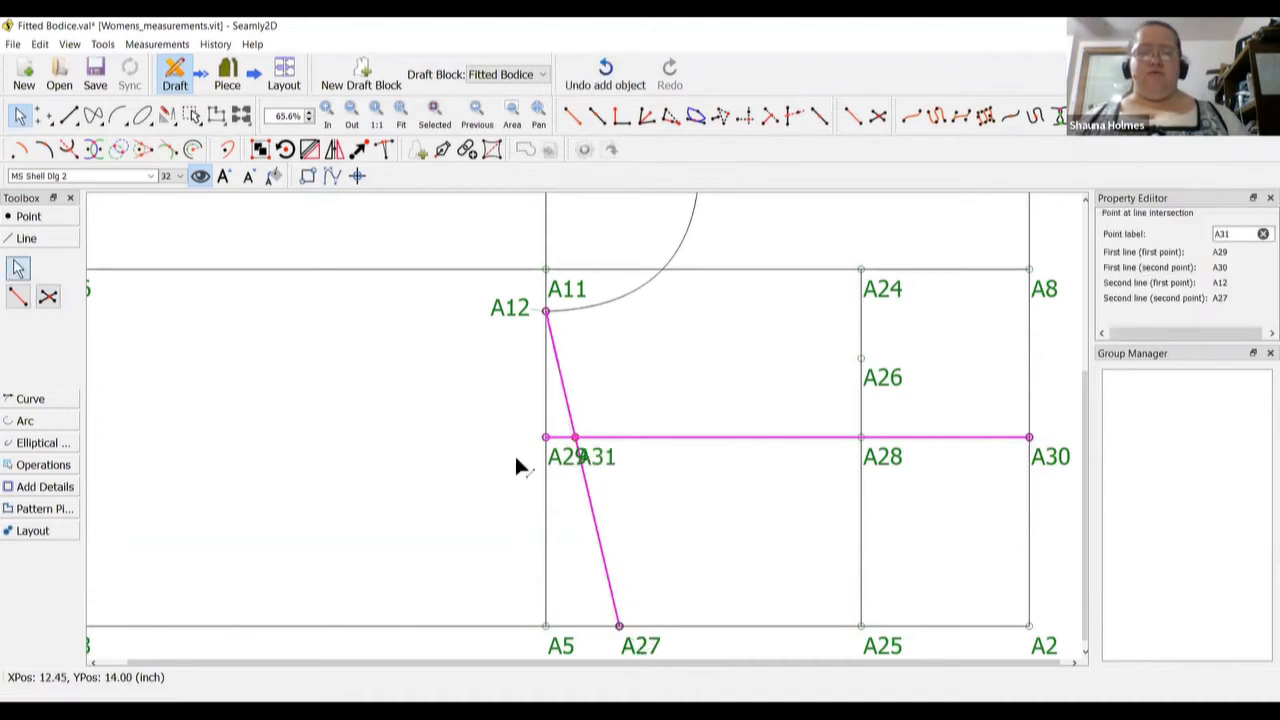
key(Return)
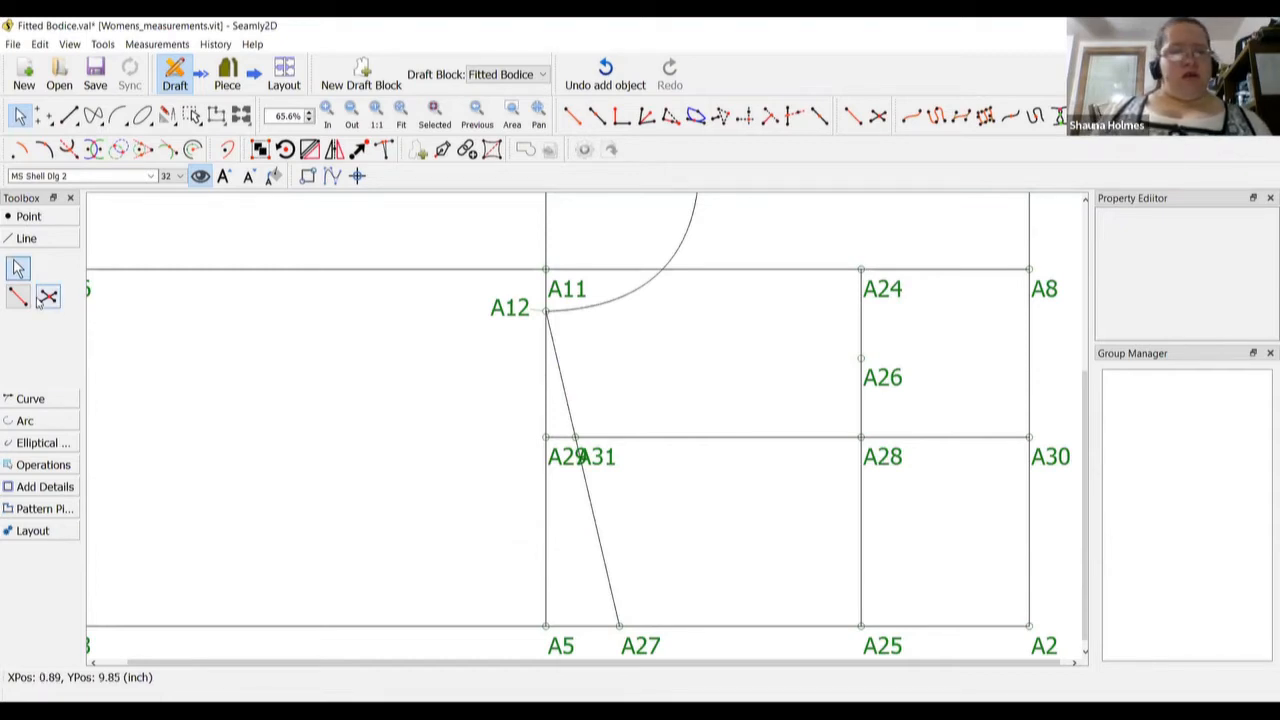
click(52, 218)
click(47, 270)
click(602, 454)
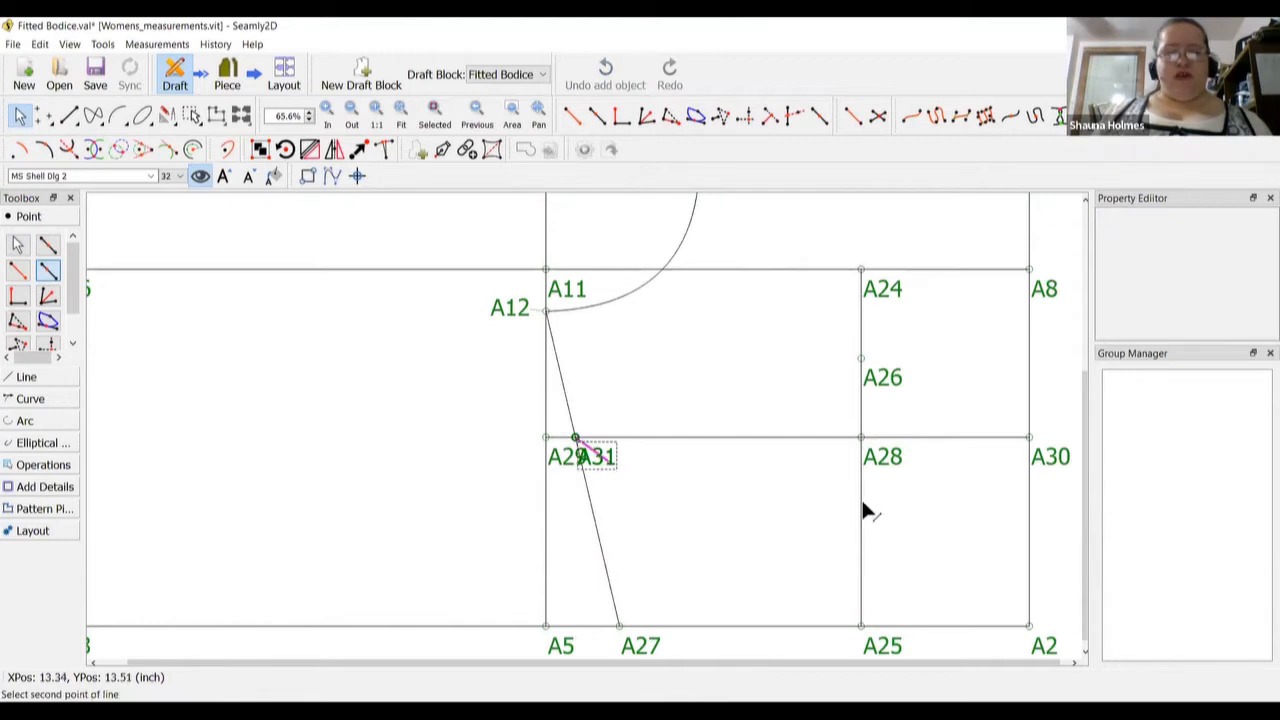
click(1037, 460)
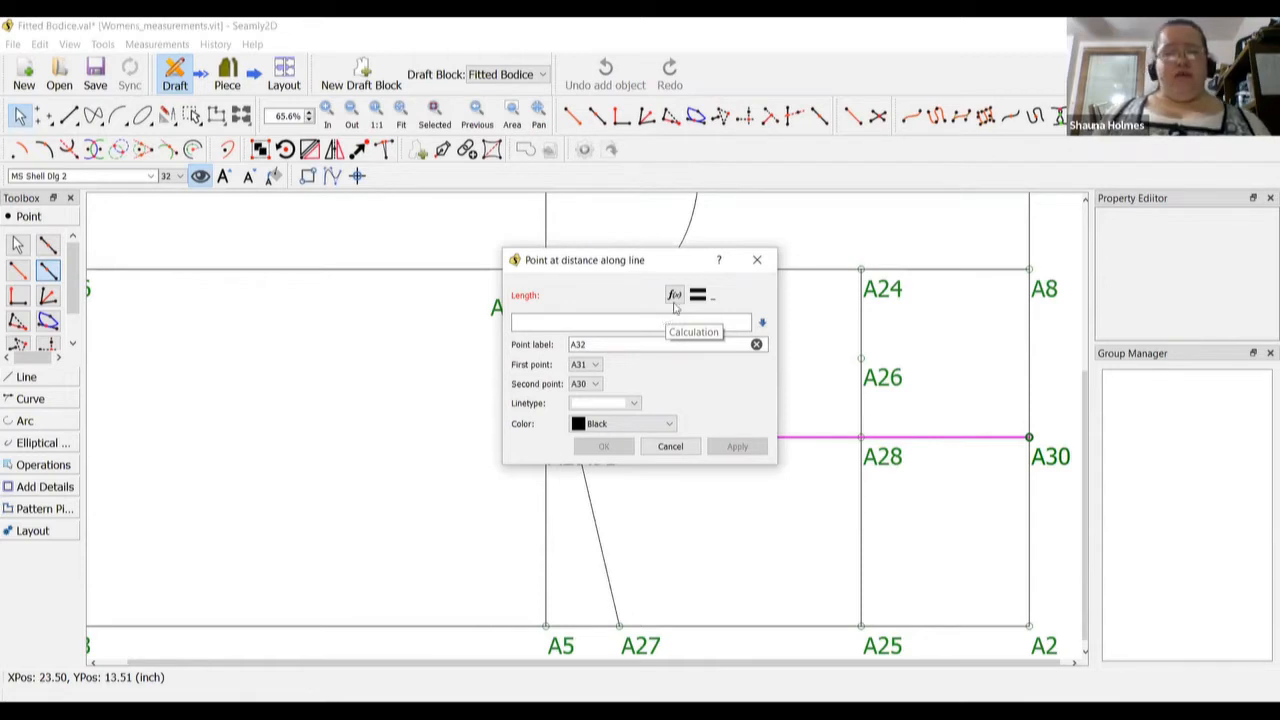
click(674, 294)
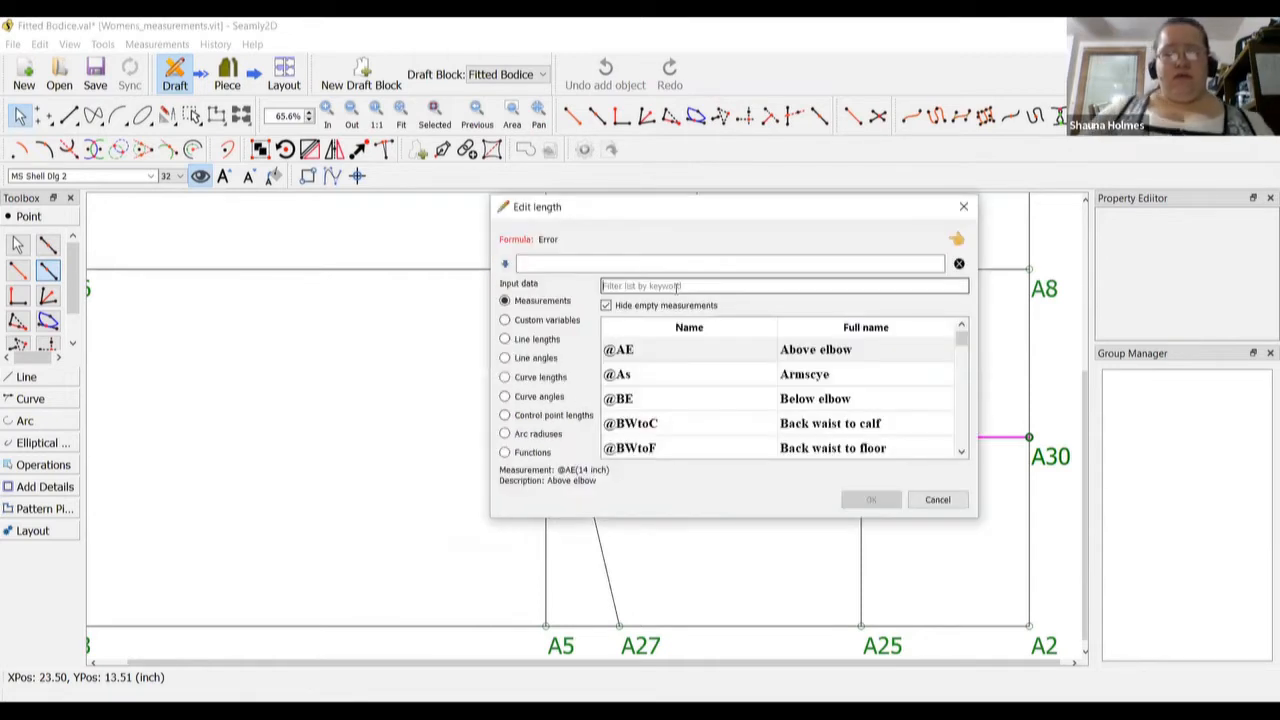
click(680, 287)
text(underbust)
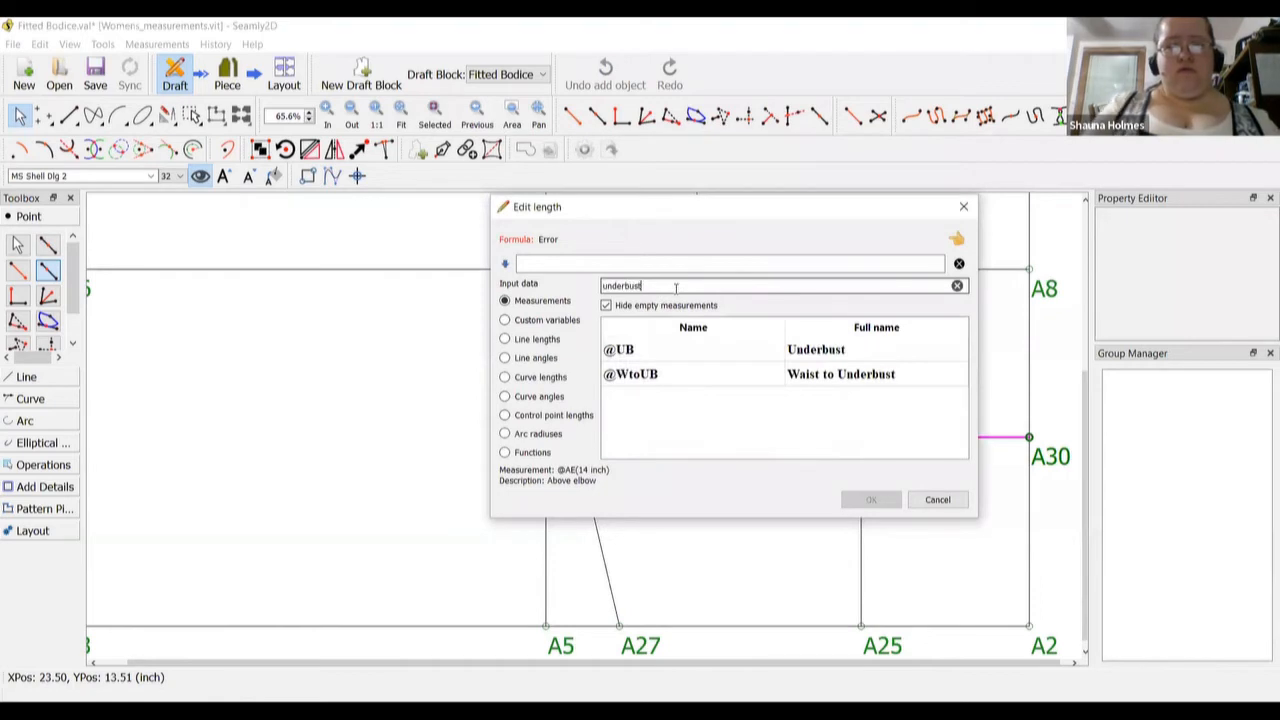
double_click(792, 350)
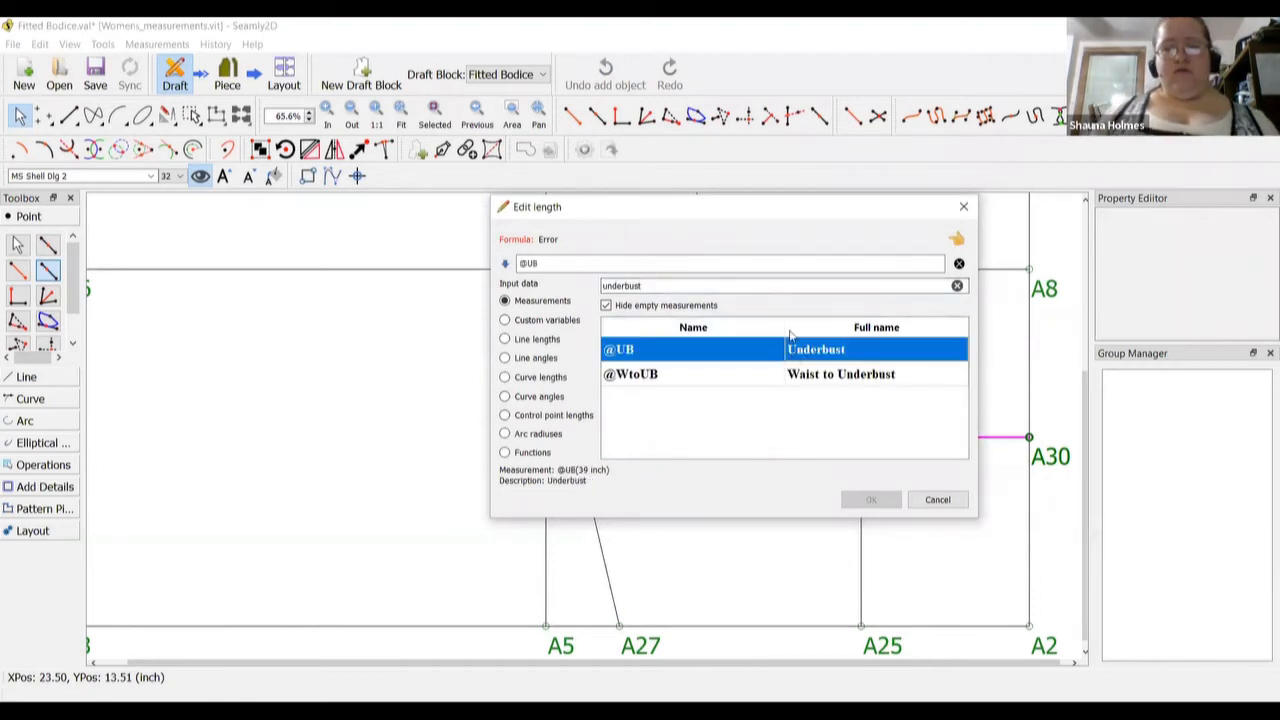
click(729, 265)
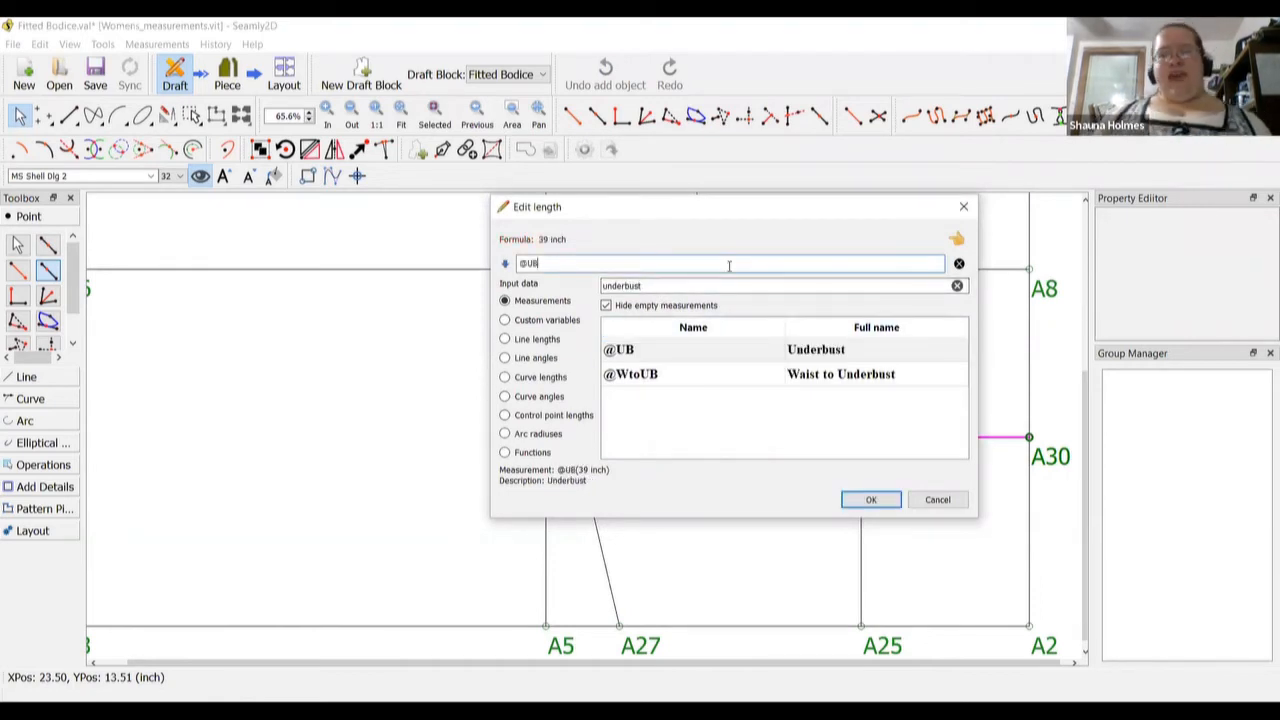
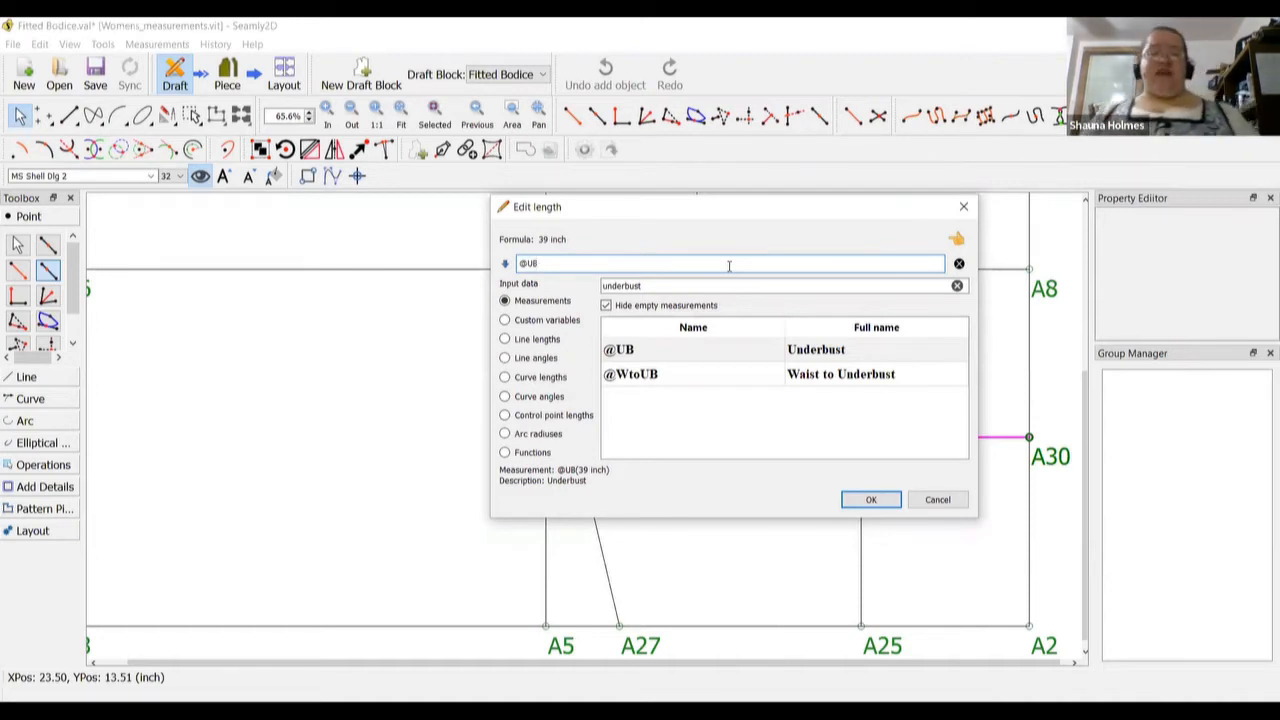
text(/4)
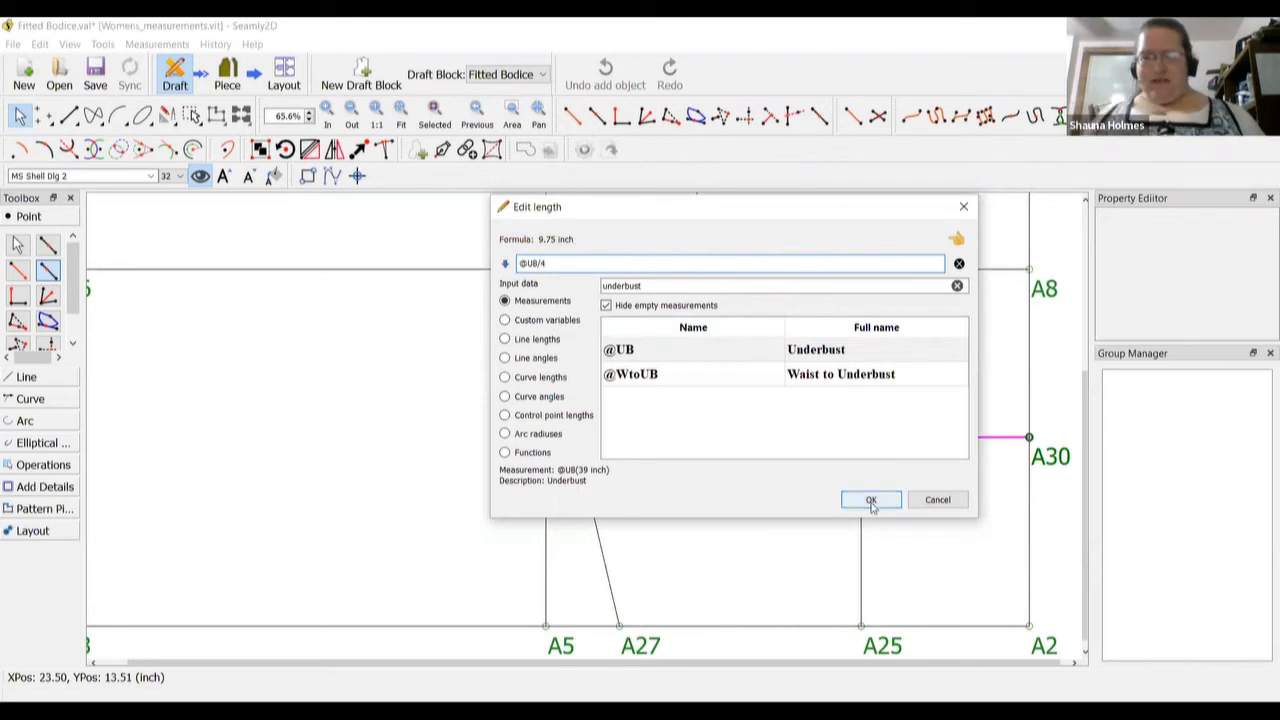
click(871, 502)
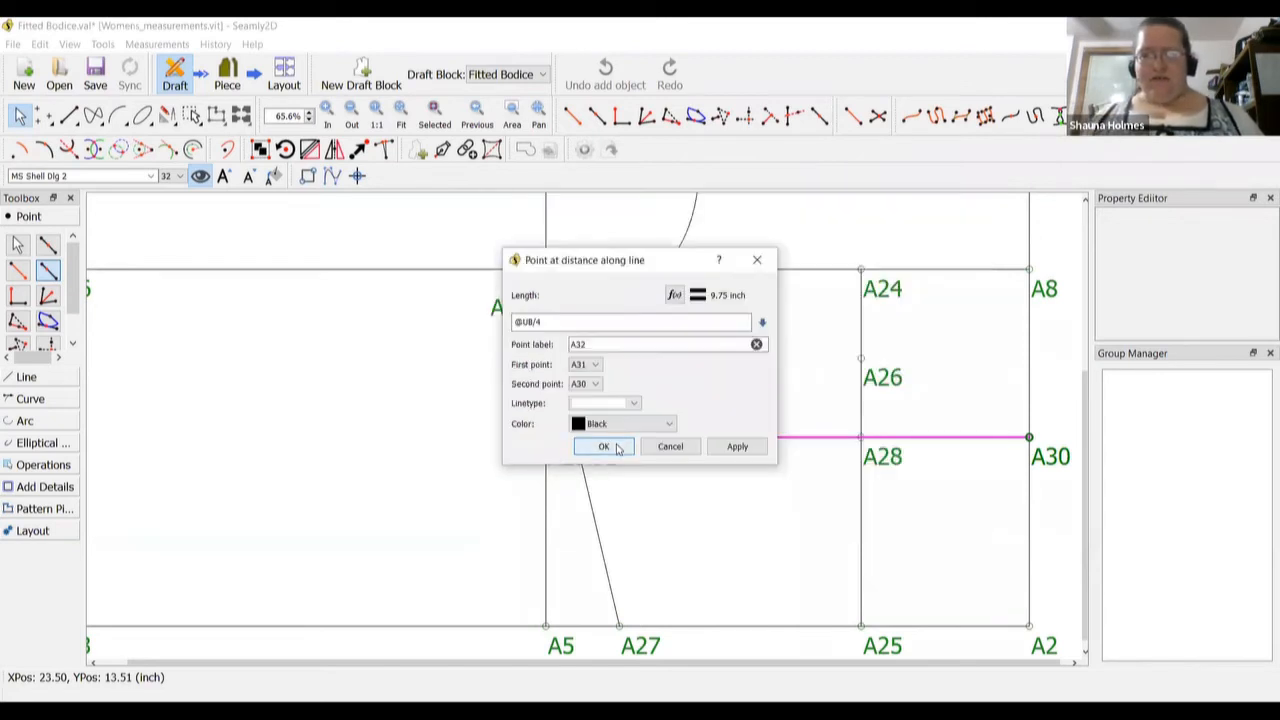
click(604, 446)
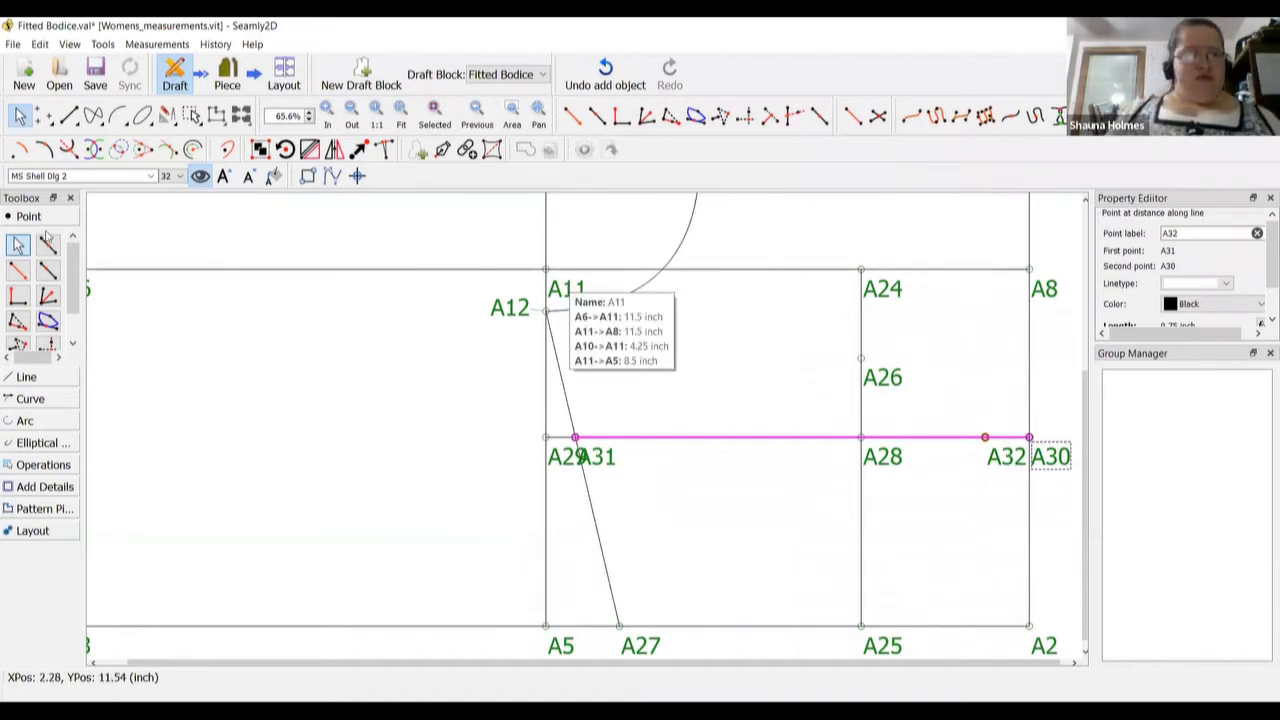
Place a point along the line from A5 toward A12, using the line length Line_A25_A26 as its distance
click(47, 270)
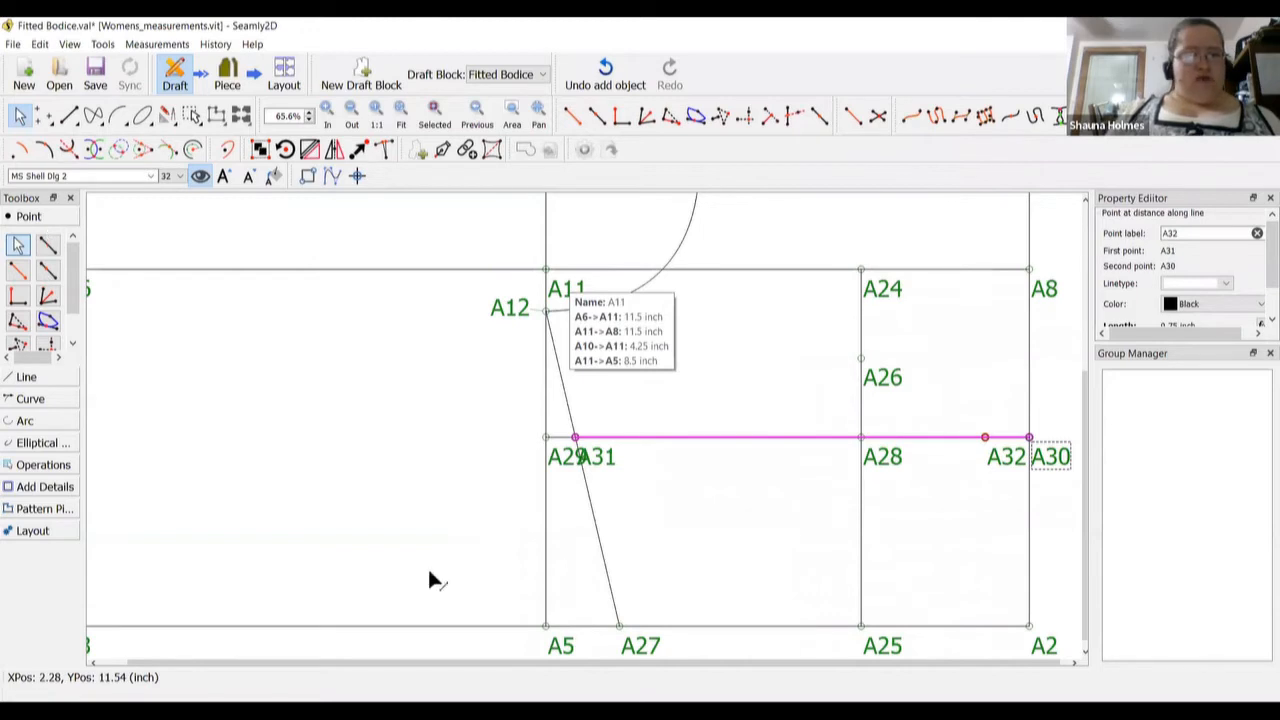
click(558, 646)
click(547, 312)
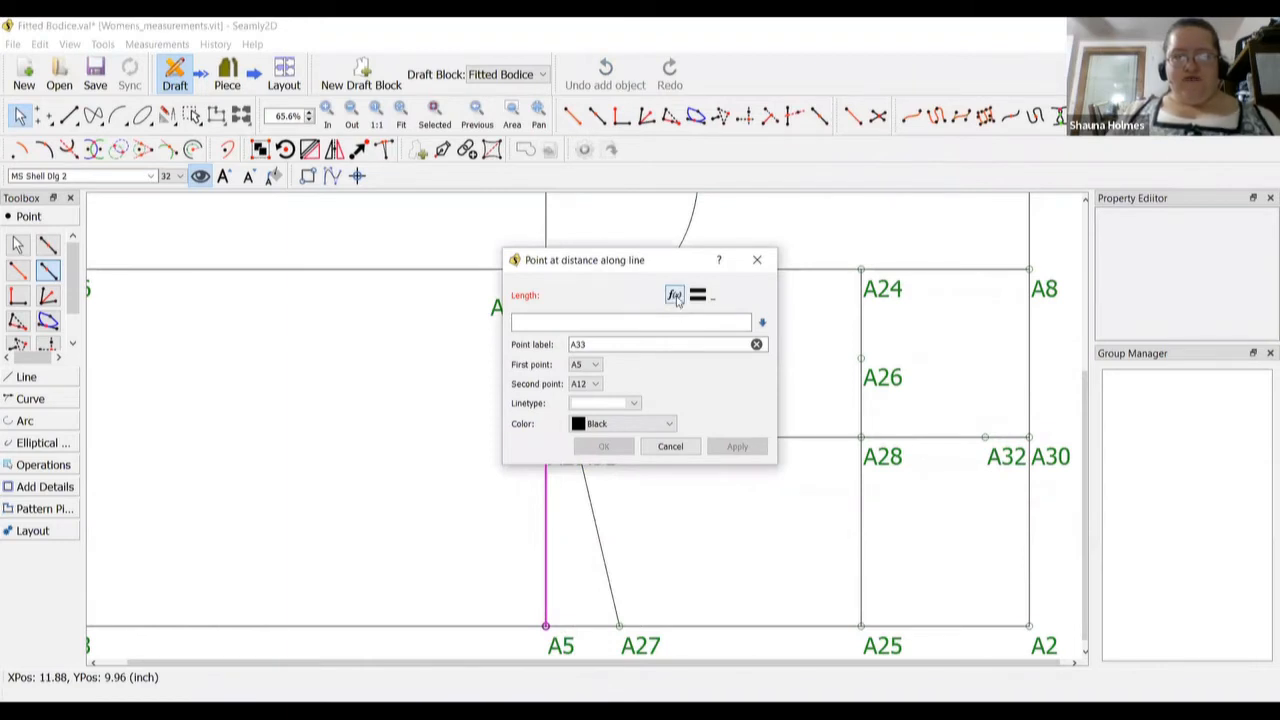
click(674, 295)
click(620, 287)
text(a26)
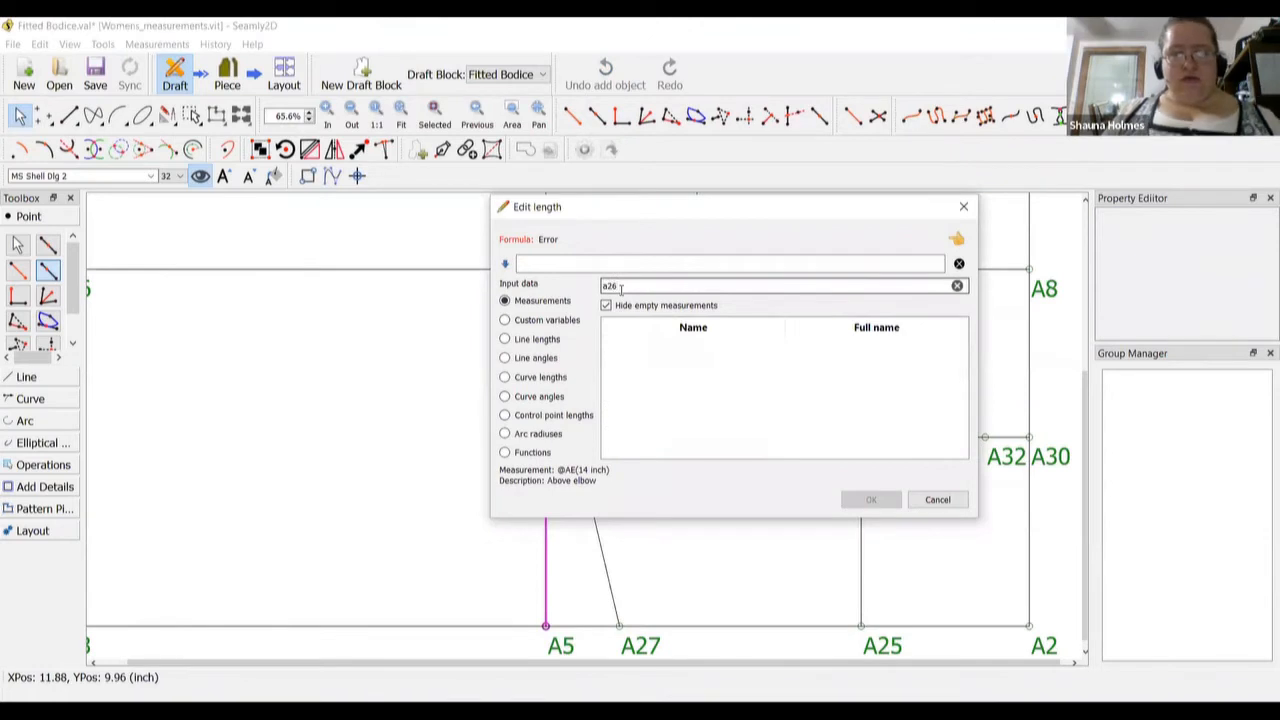
click(528, 342)
click(638, 288)
text(a26)
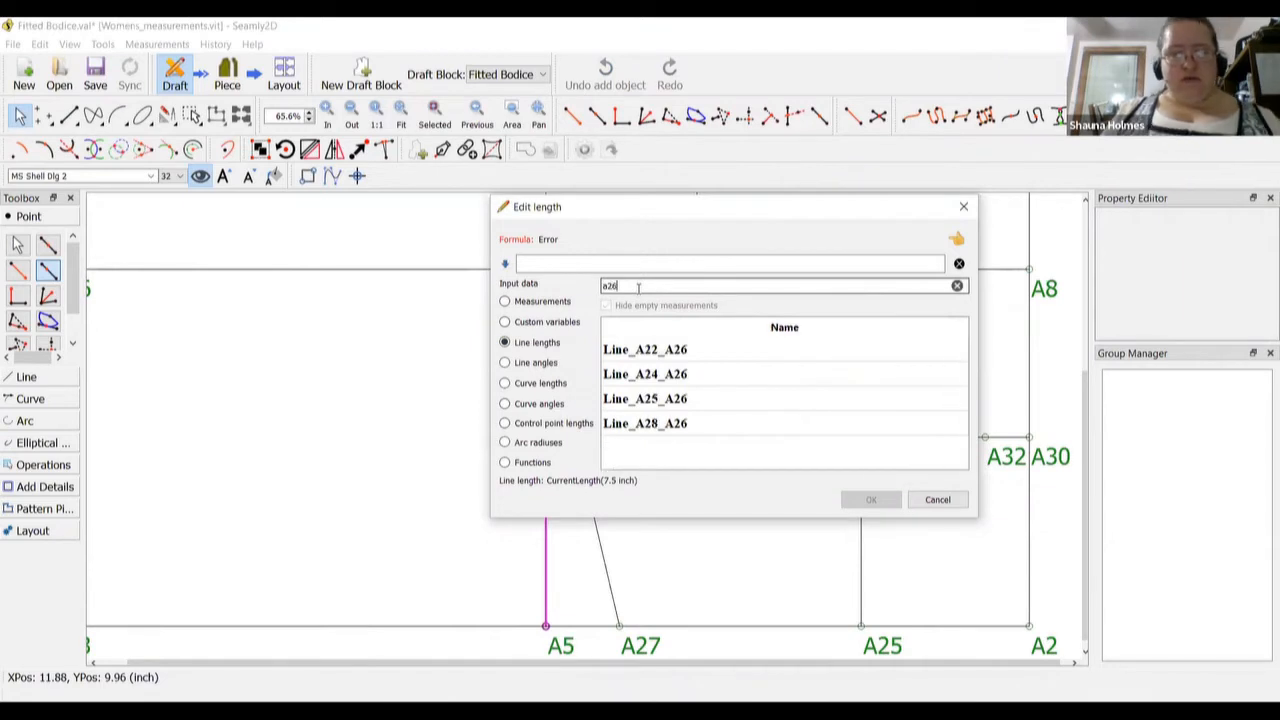
double_click(653, 399)
click(864, 500)
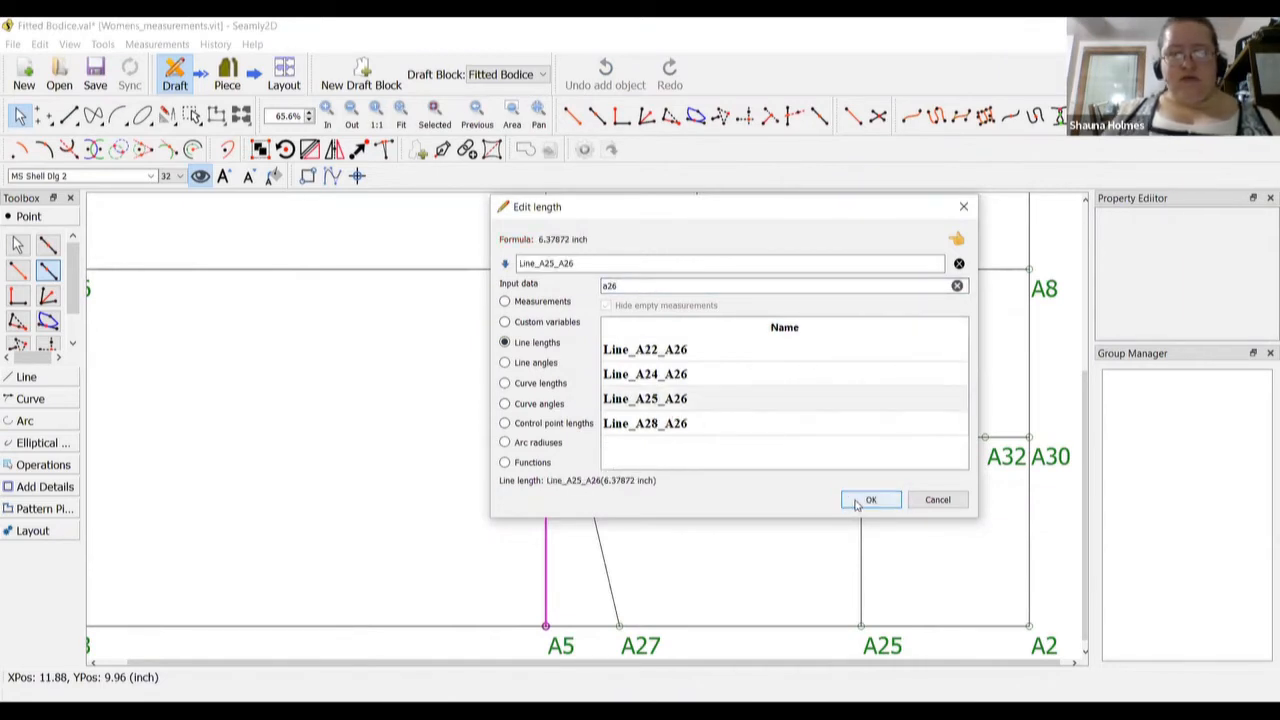
click(604, 447)
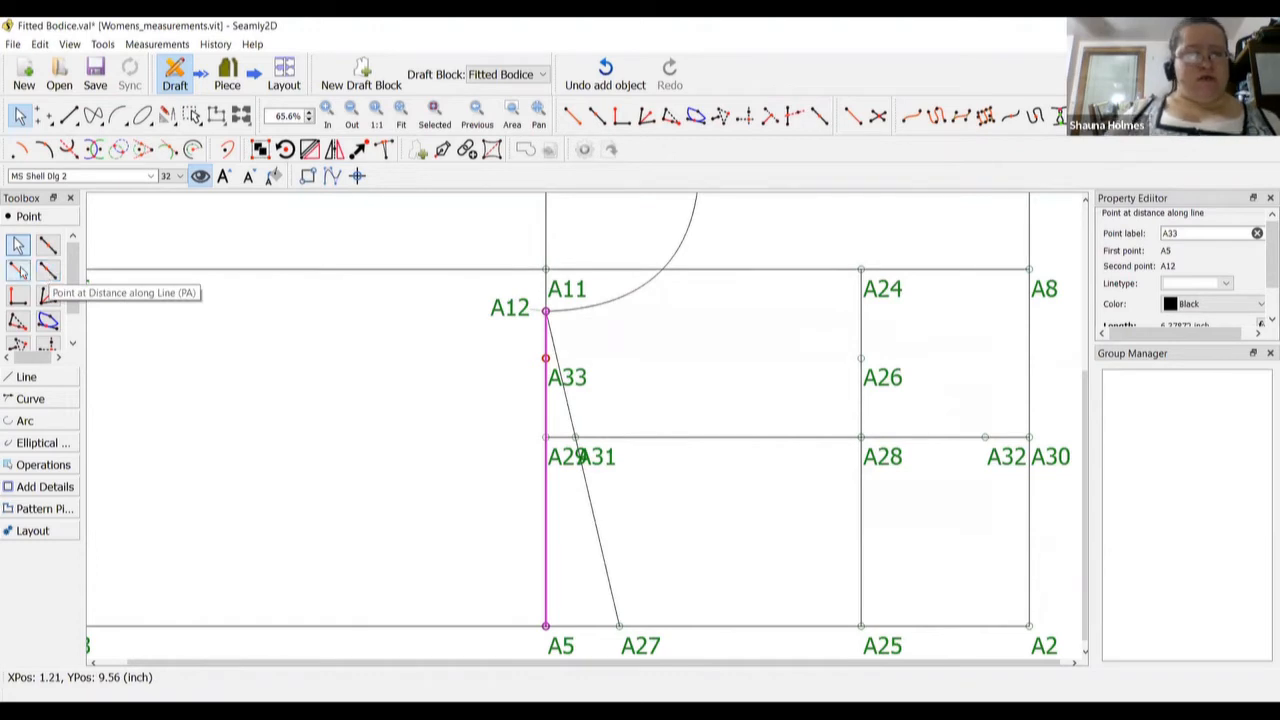
Place a point along the line from A2 toward A8, using the line length Line_A25_A26 as its distance
click(48, 272)
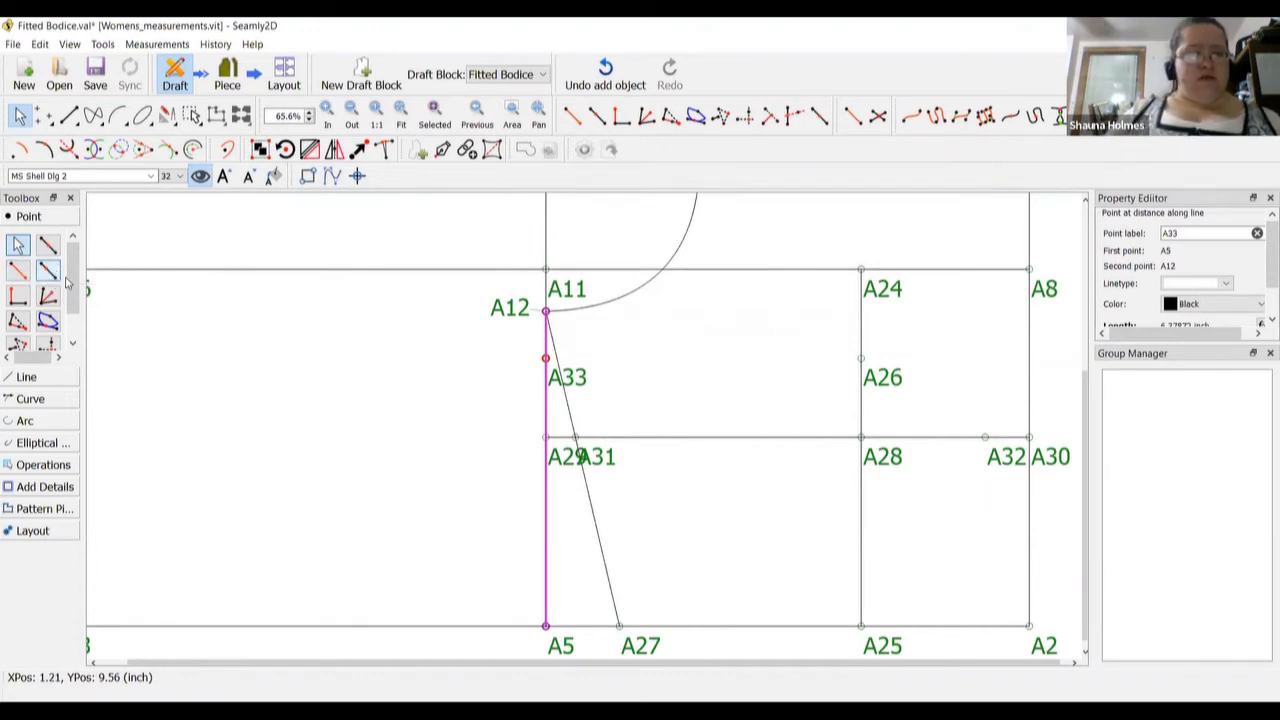
click(1032, 630)
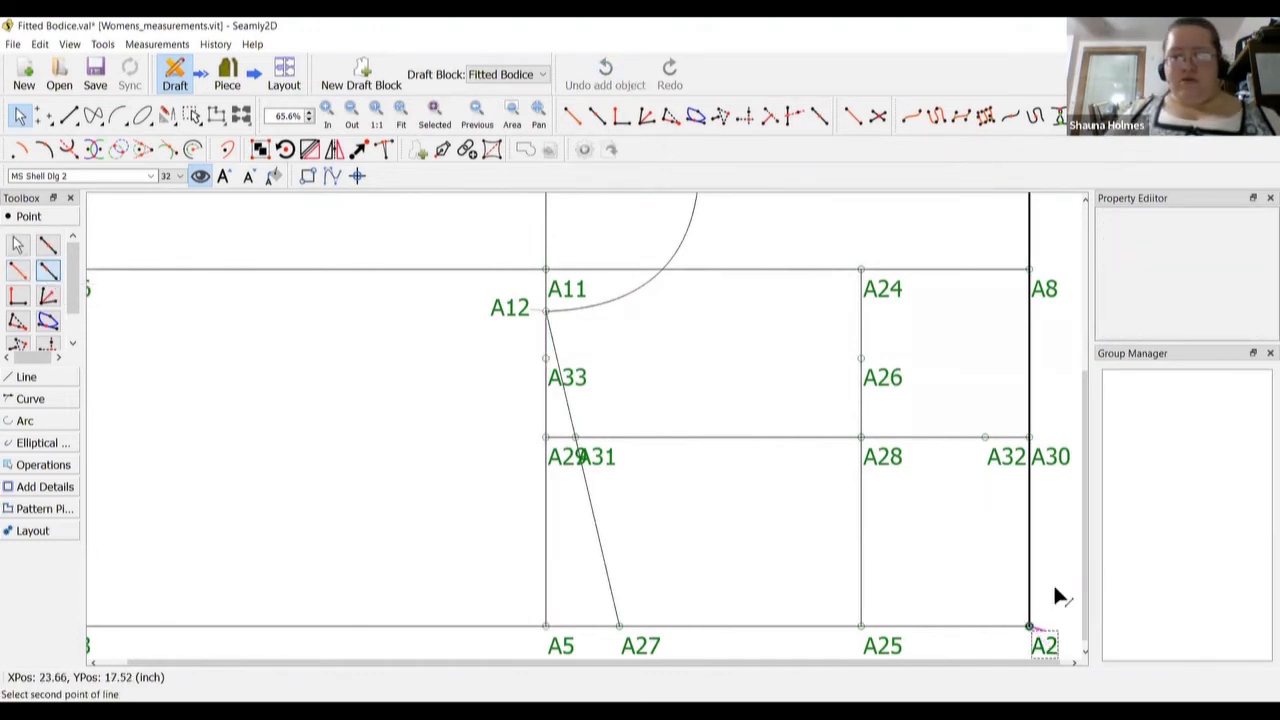
click(1044, 290)
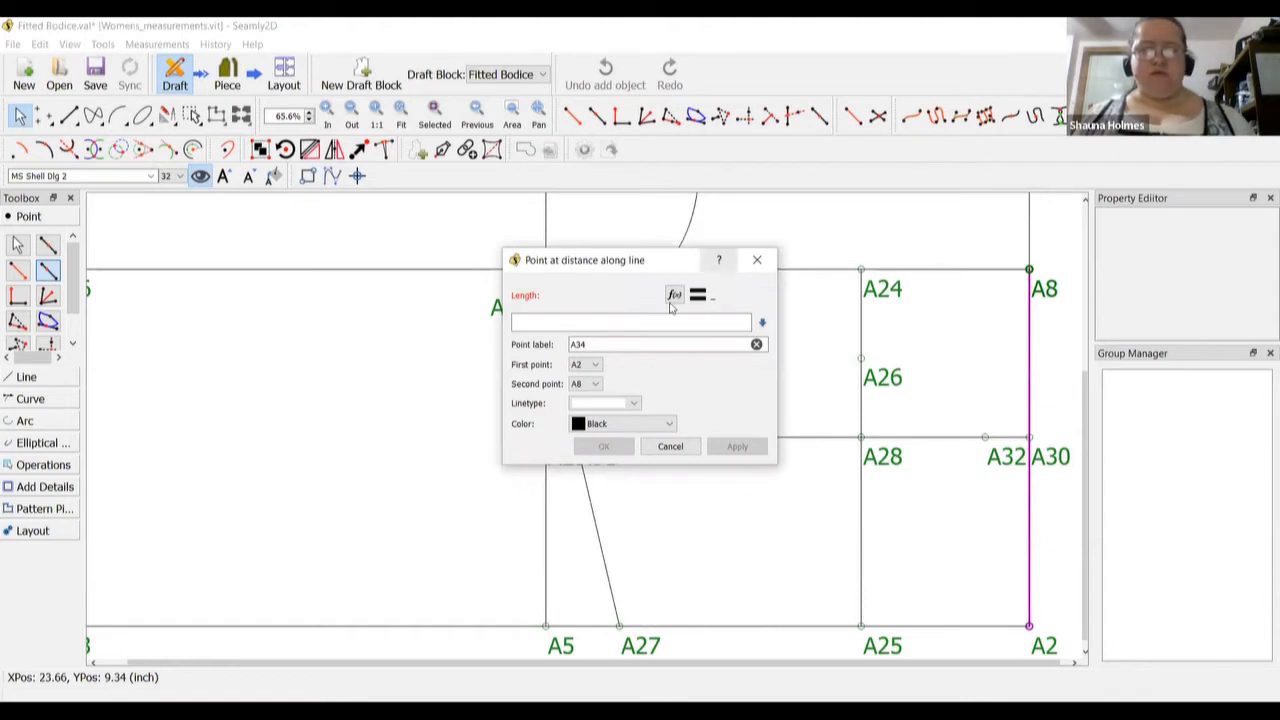
click(676, 298)
click(505, 342)
click(652, 286)
text(a26)
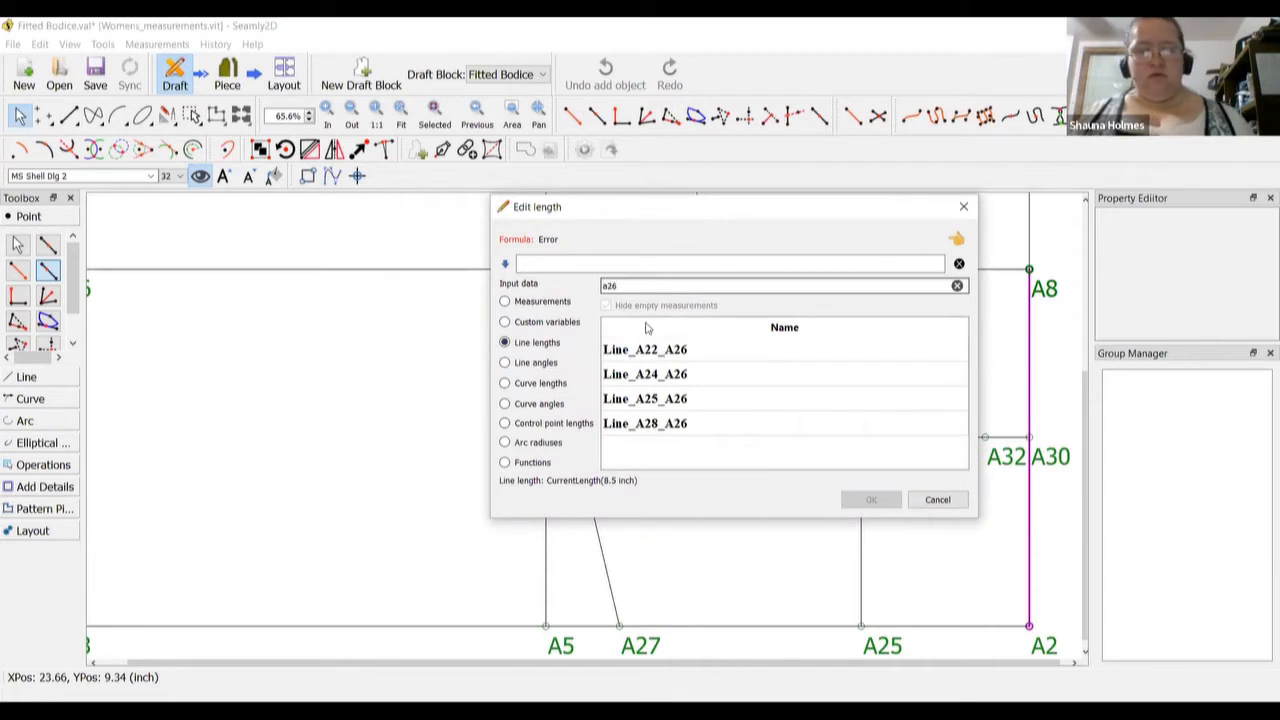
double_click(645, 399)
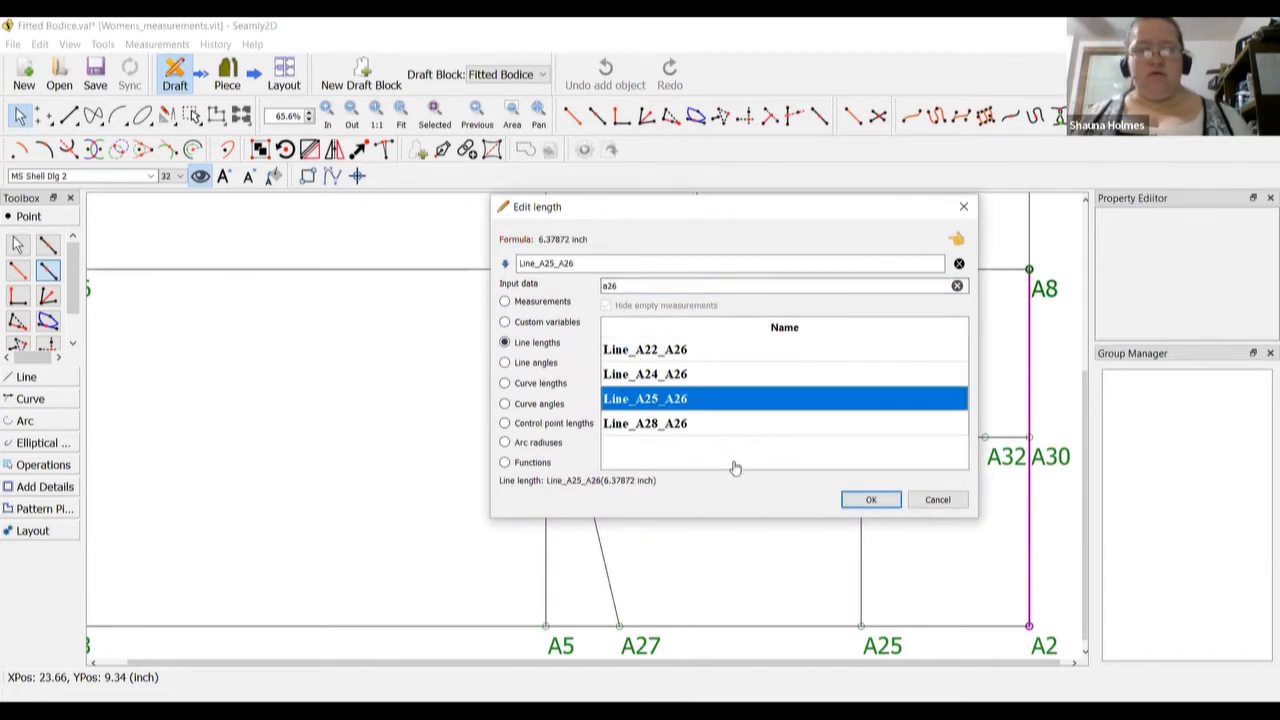
click(870, 500)
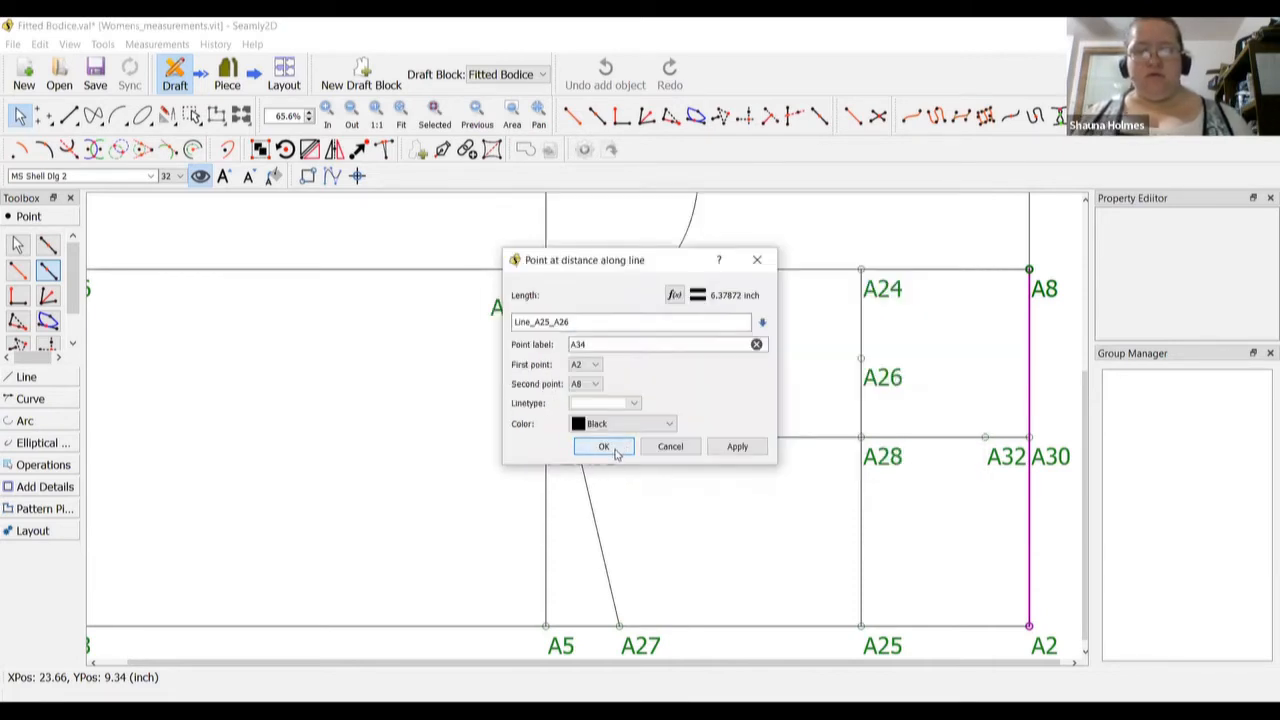
key(Return)
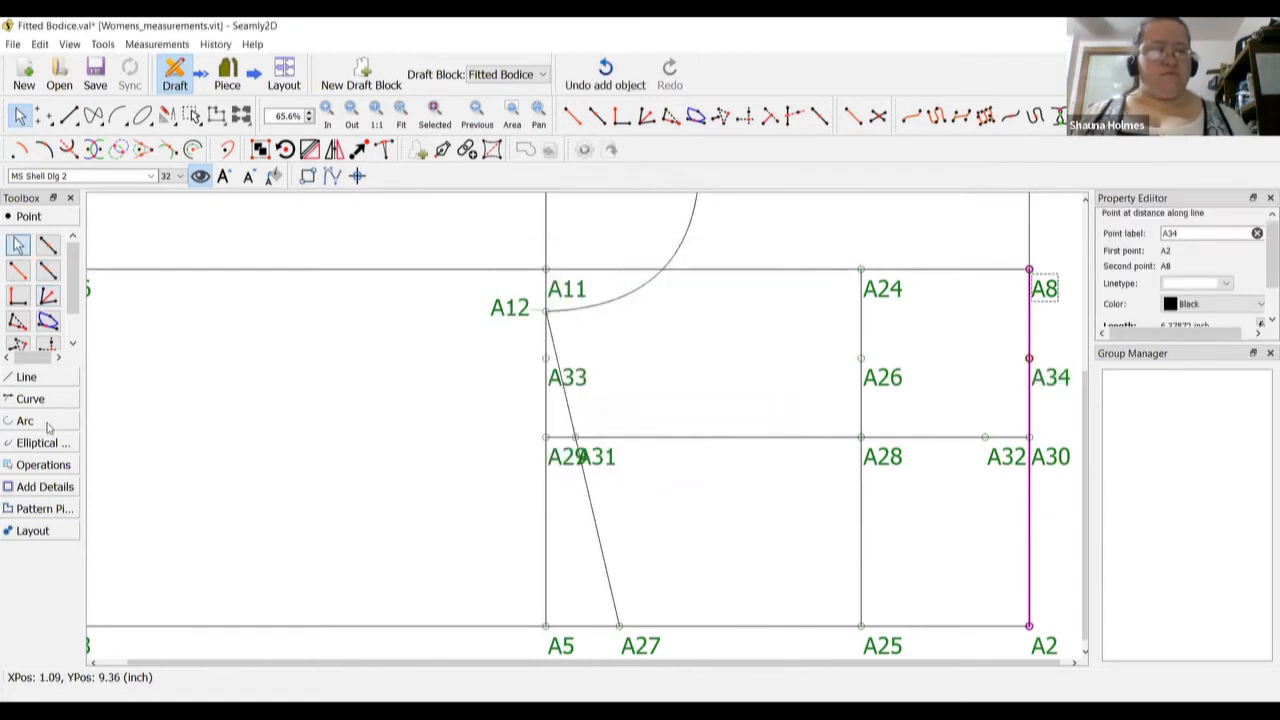
Draw the horizontal line from point A33 to point A34 through A26
click(40, 378)
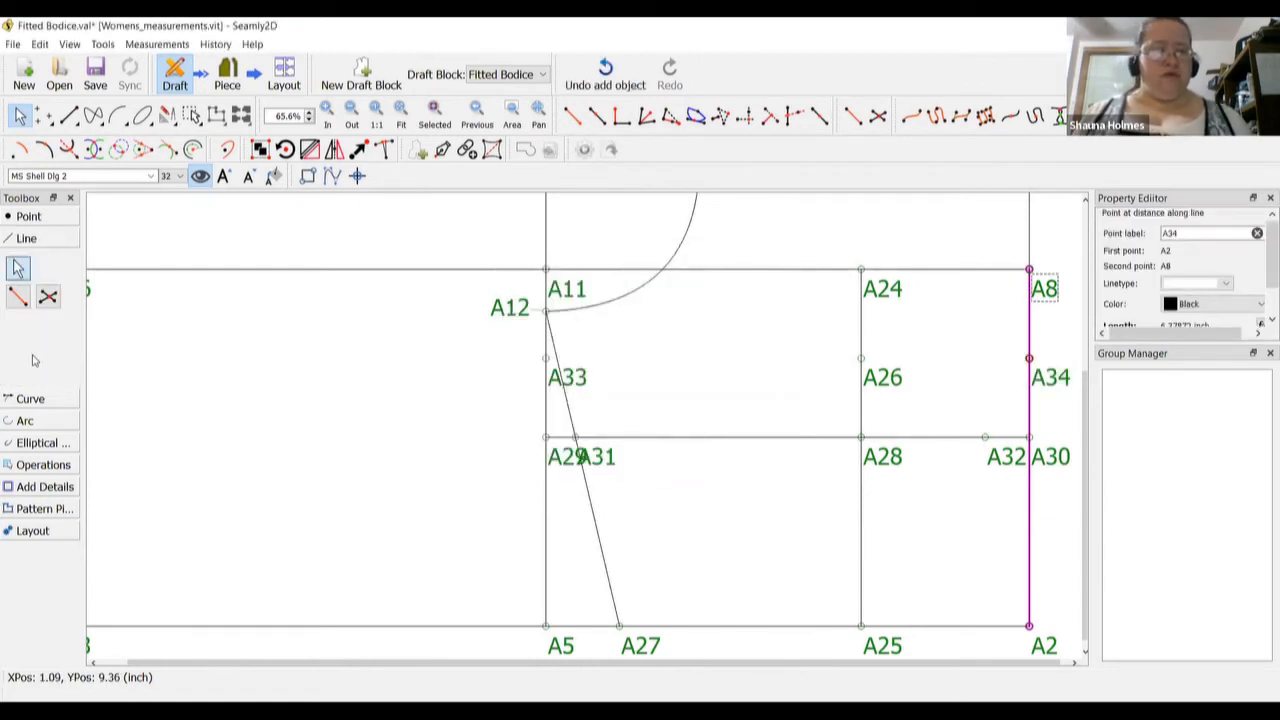
click(17, 297)
click(563, 372)
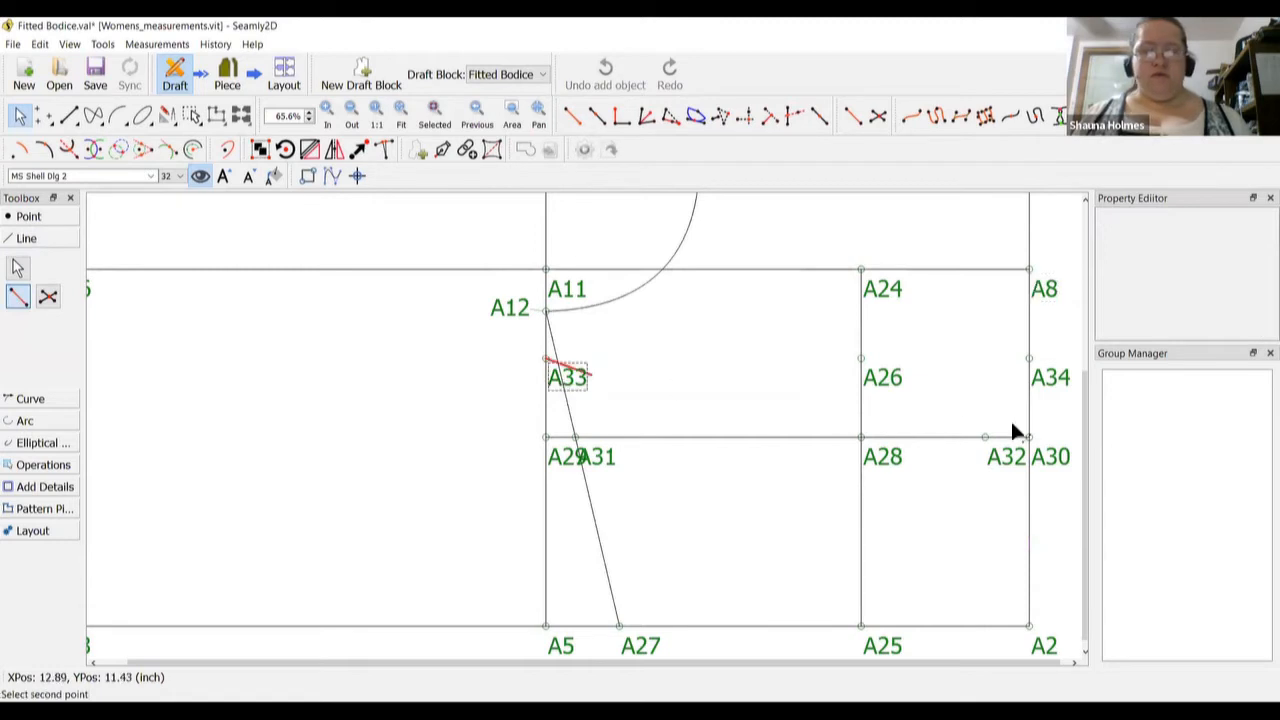
click(1031, 362)
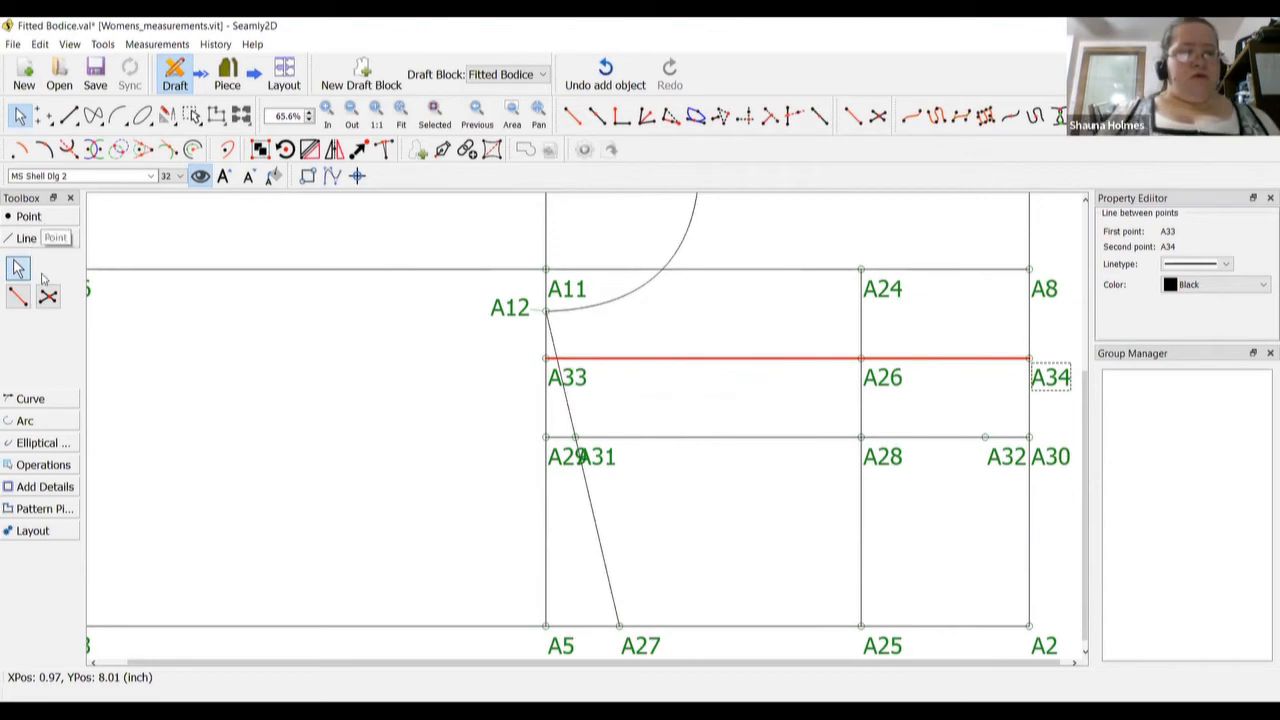
Create a point at the intersection of line A33–A34 and the side seam segment A12–A31
click(578, 385)
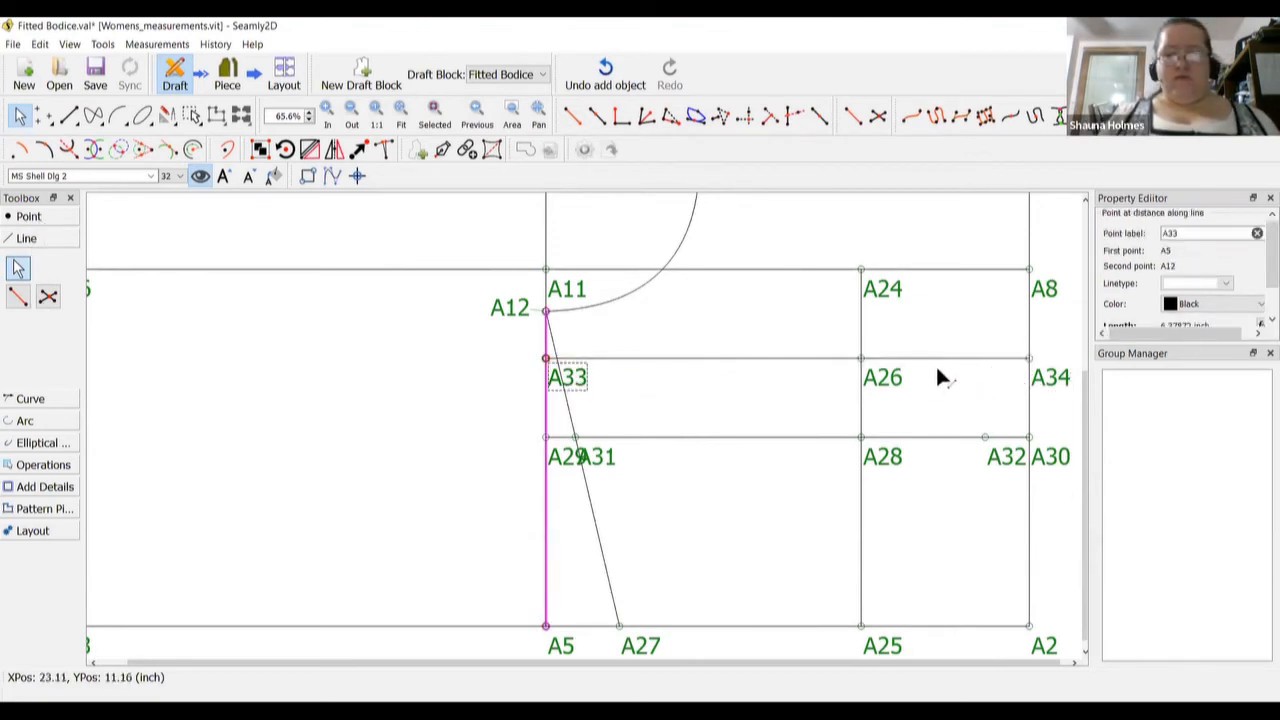
click(48, 297)
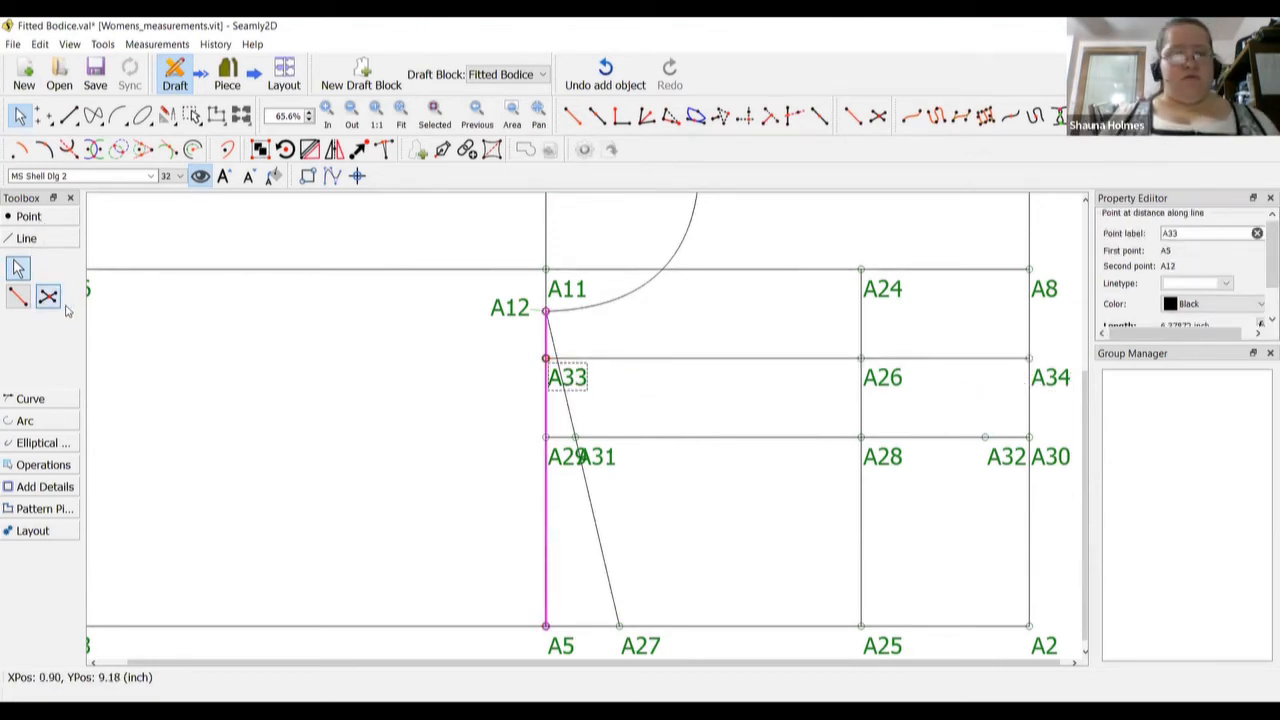
click(546, 358)
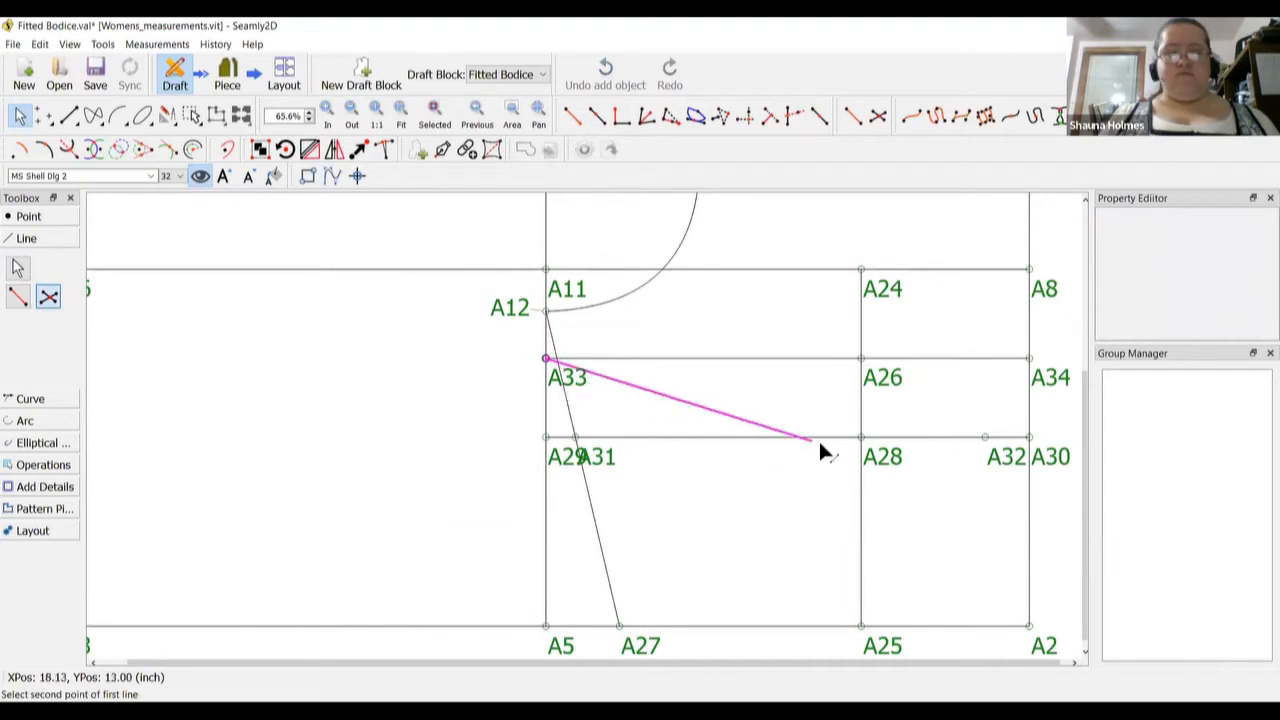
click(1048, 383)
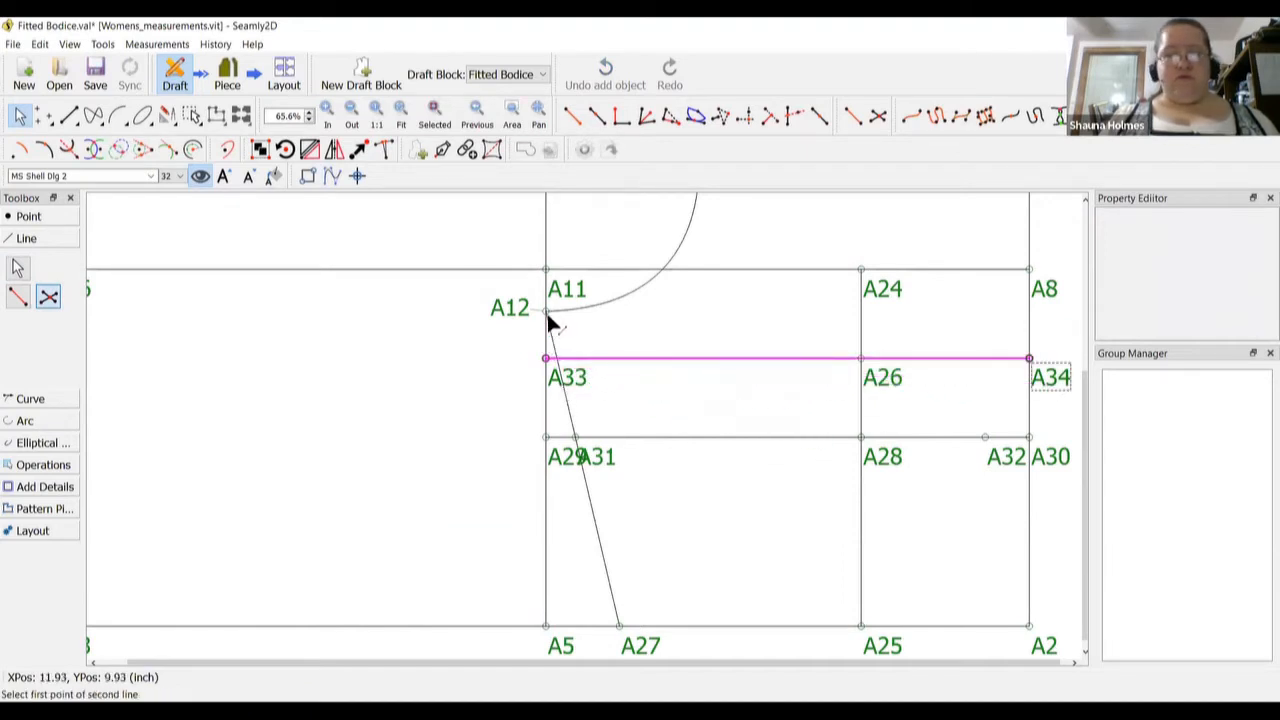
click(546, 312)
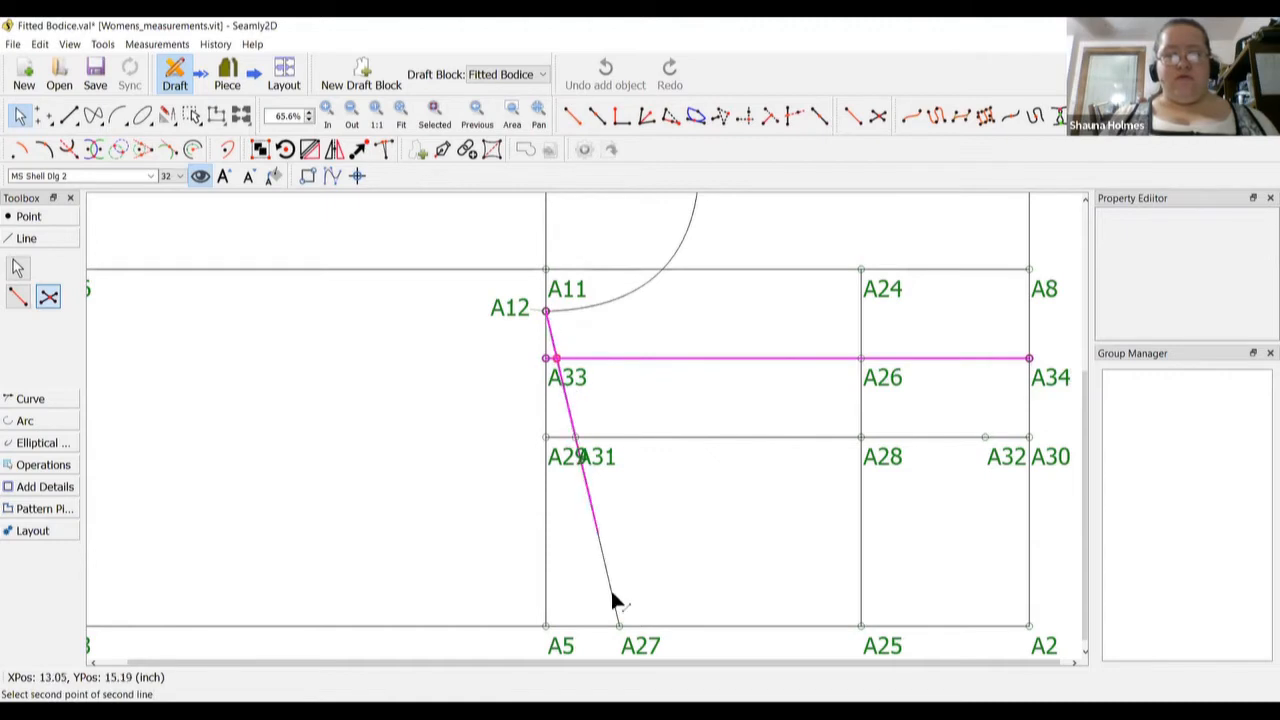
click(576, 438)
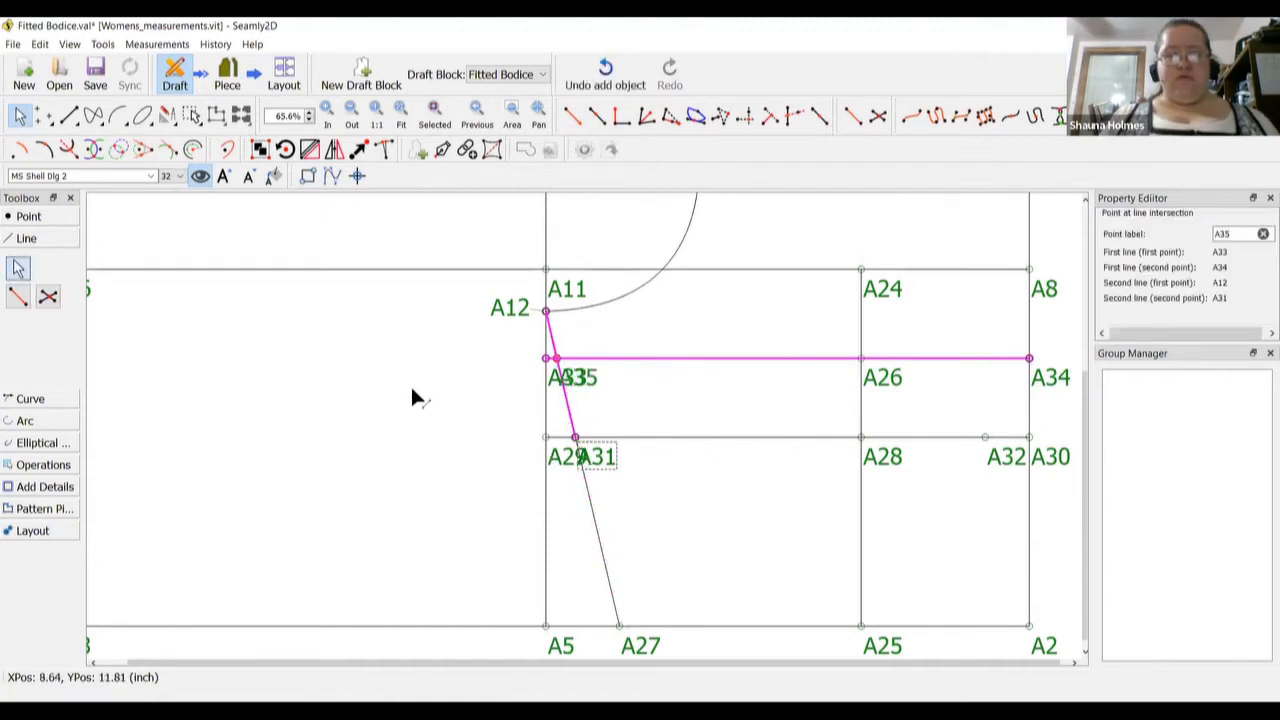
click(28, 216)
click(47, 270)
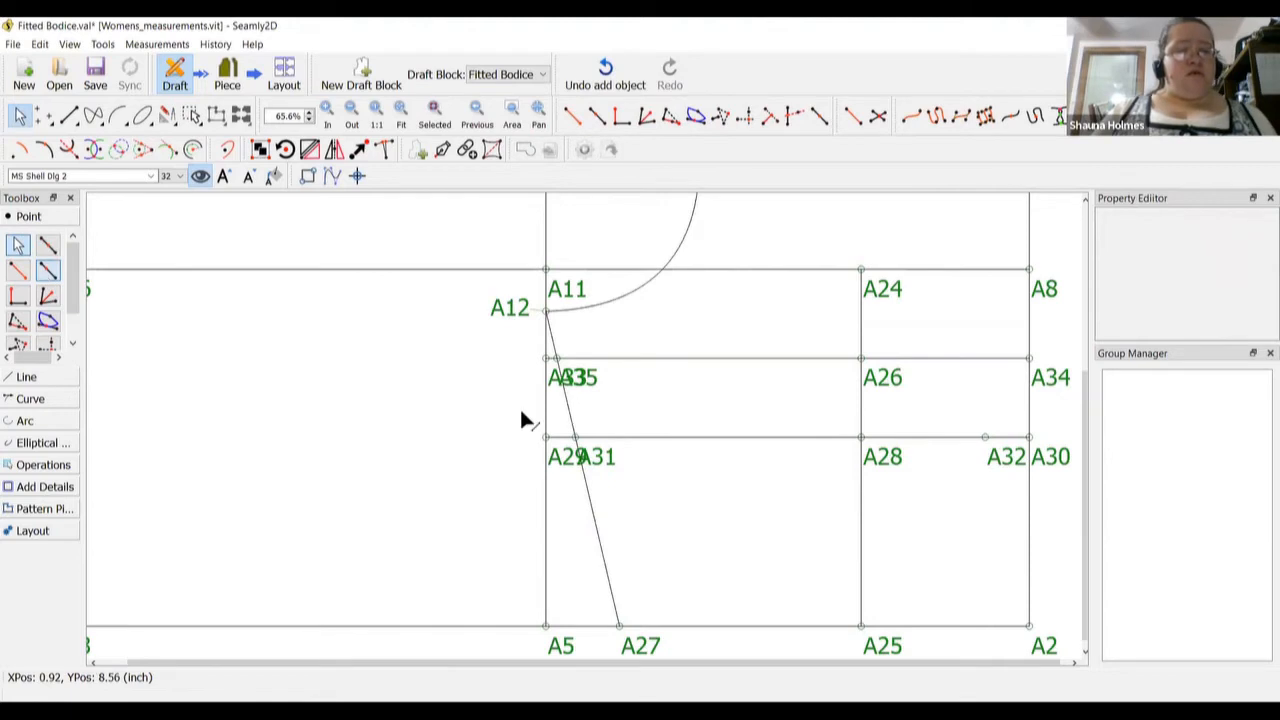
click(594, 375)
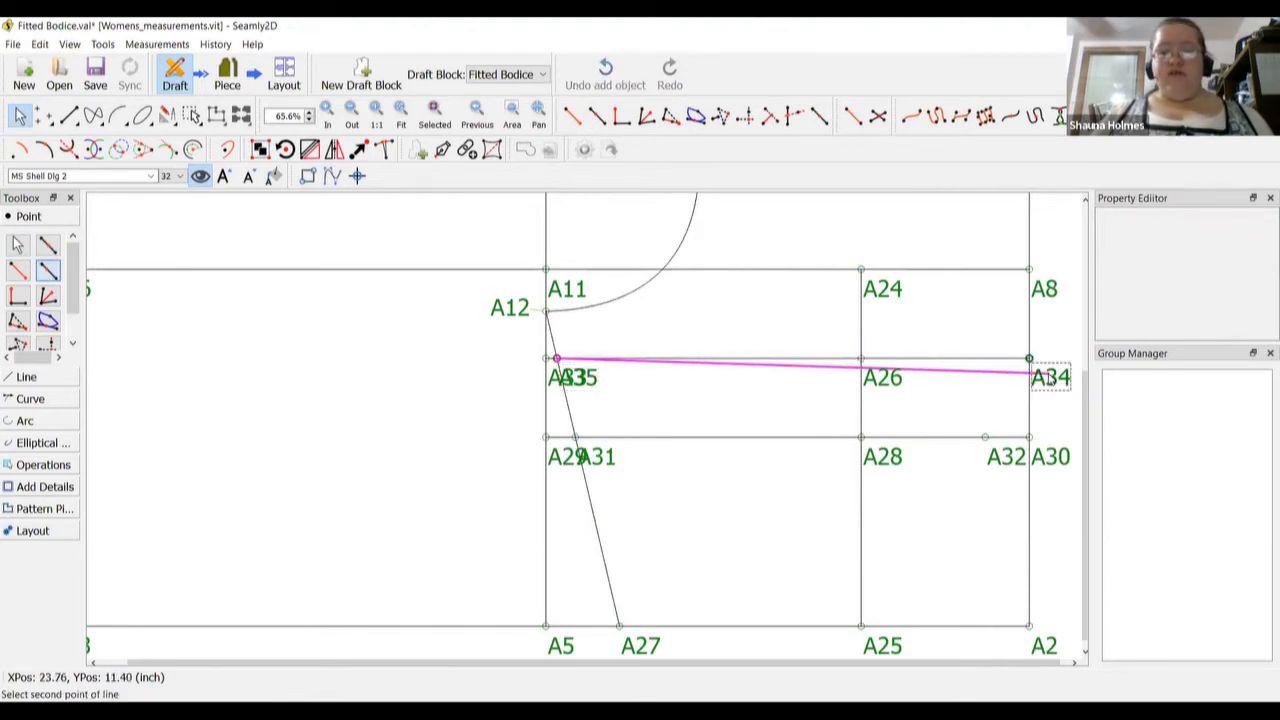
click(1035, 373)
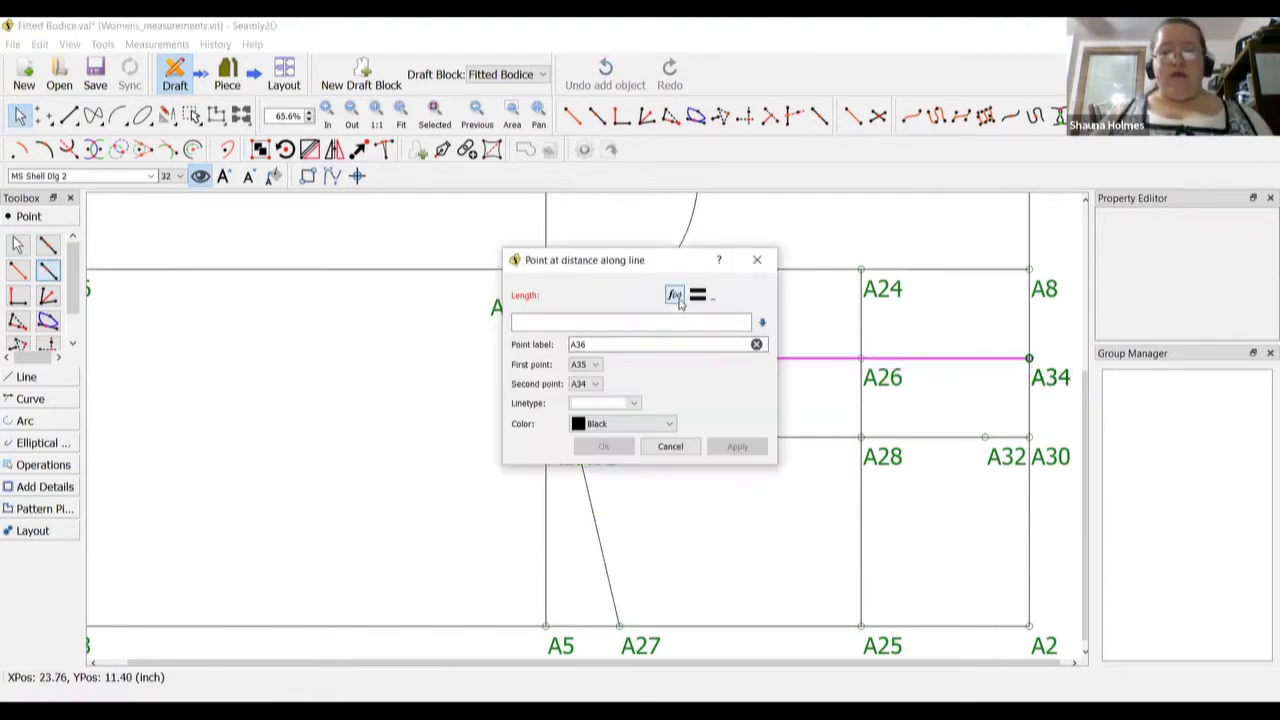
click(675, 296)
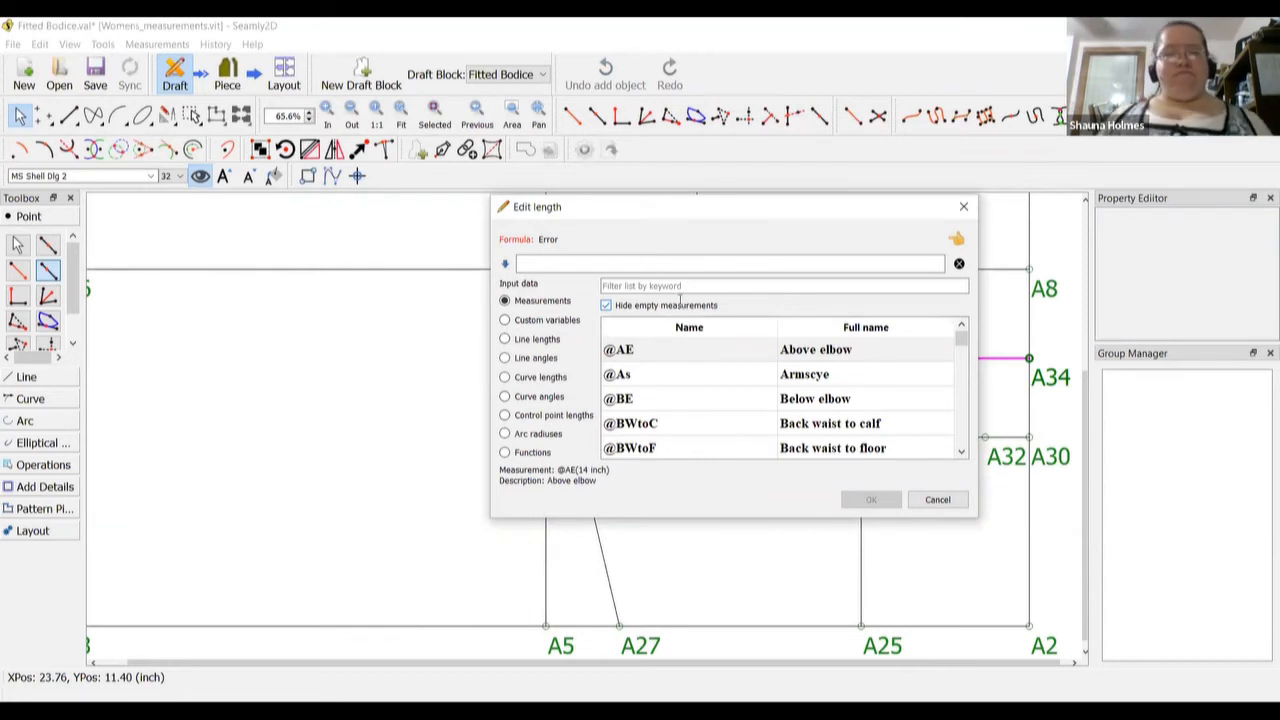
click(692, 287)
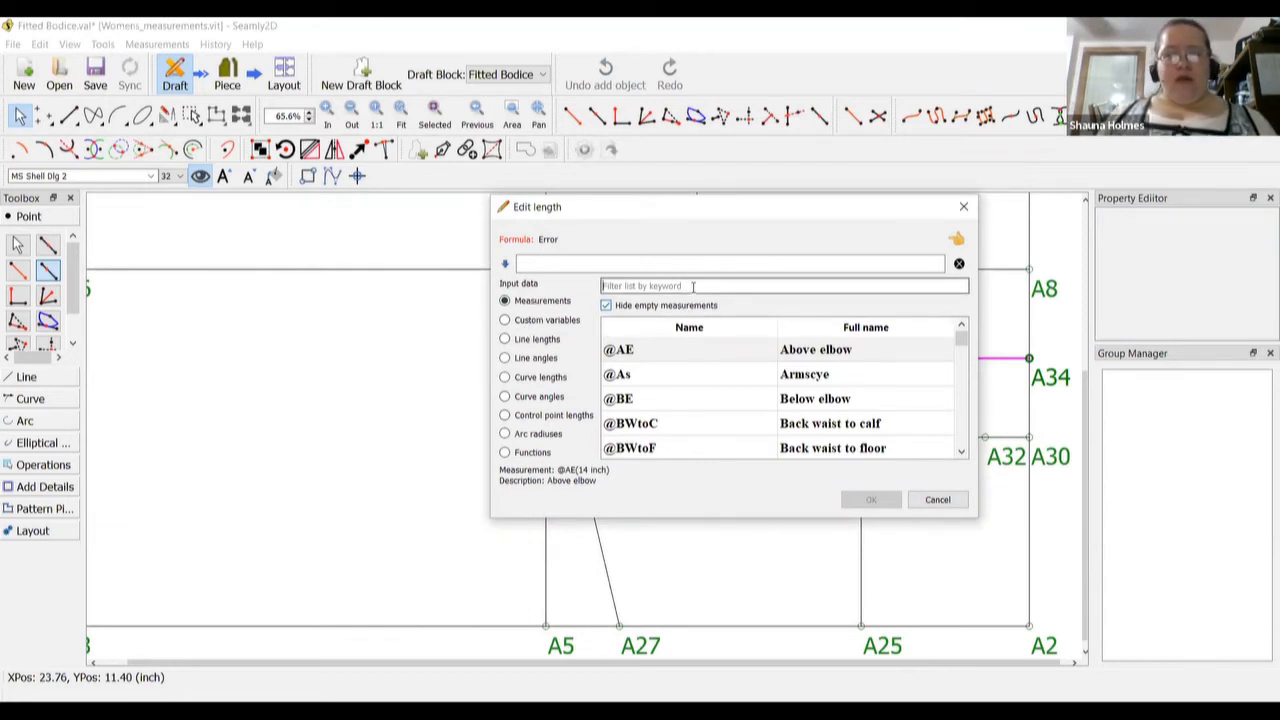
text(chest)
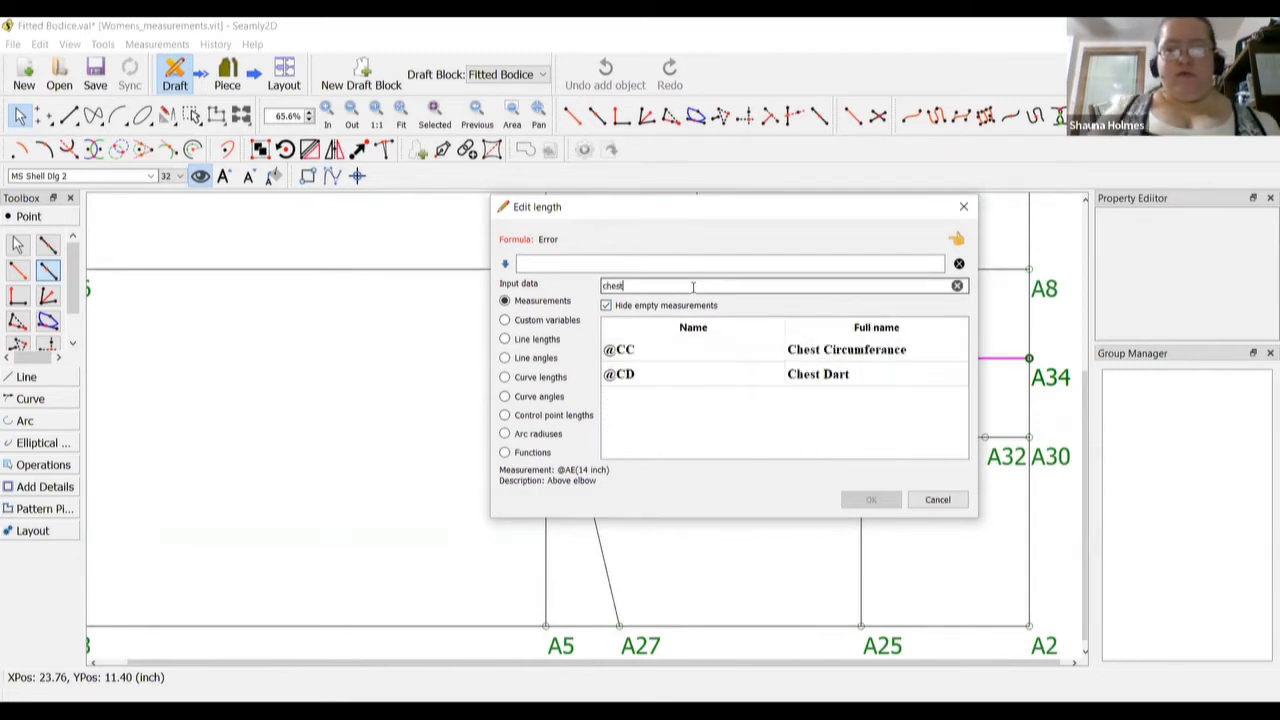
double_click(851, 349)
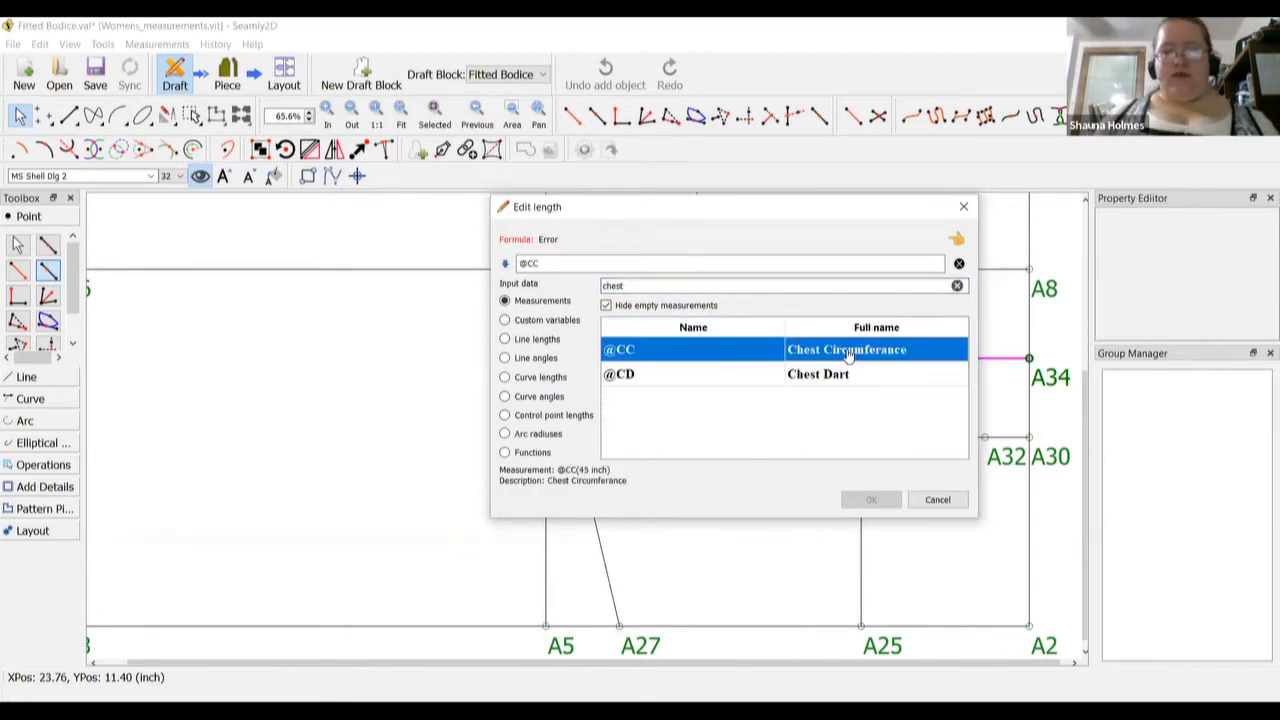
click(714, 263)
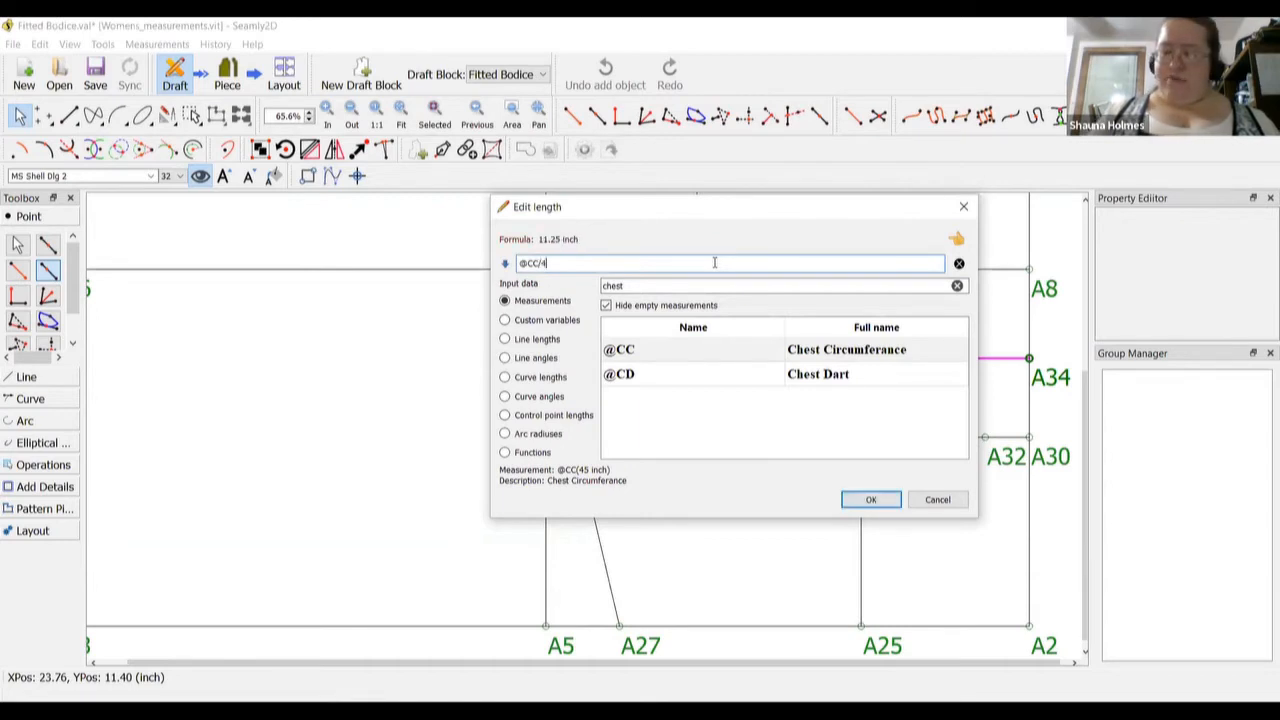
text(/4+.25)
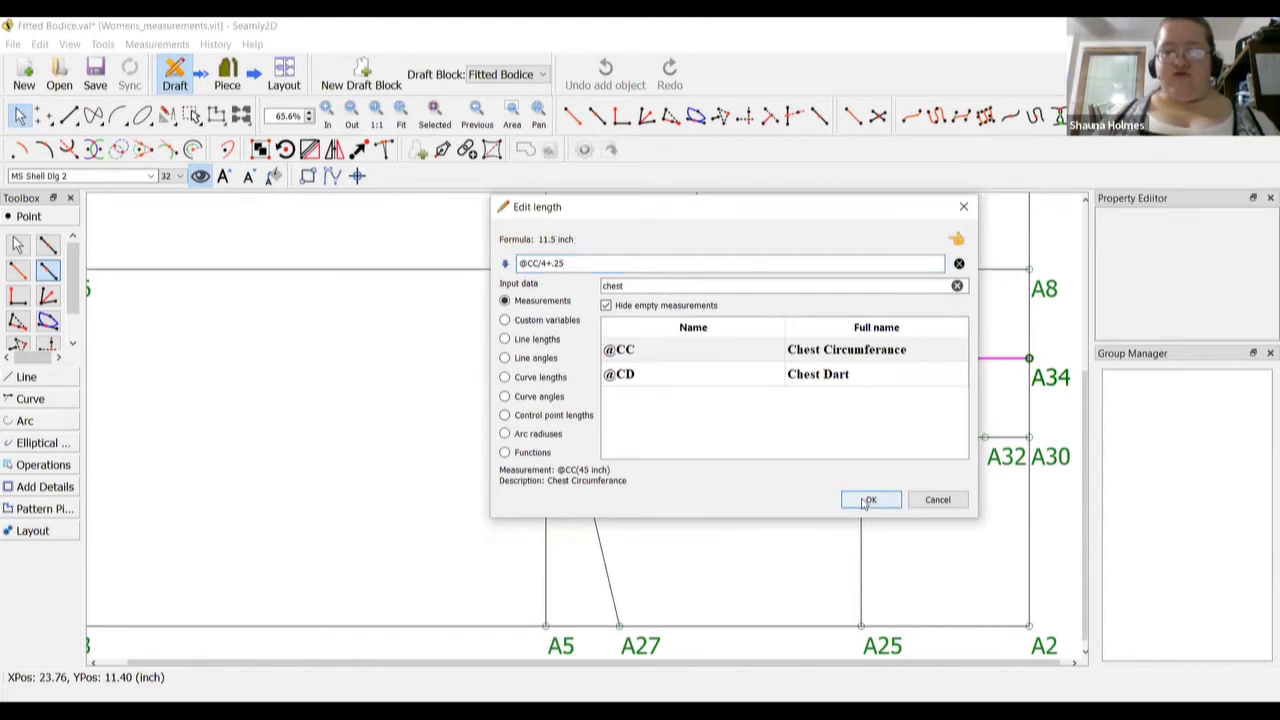
key(Return)
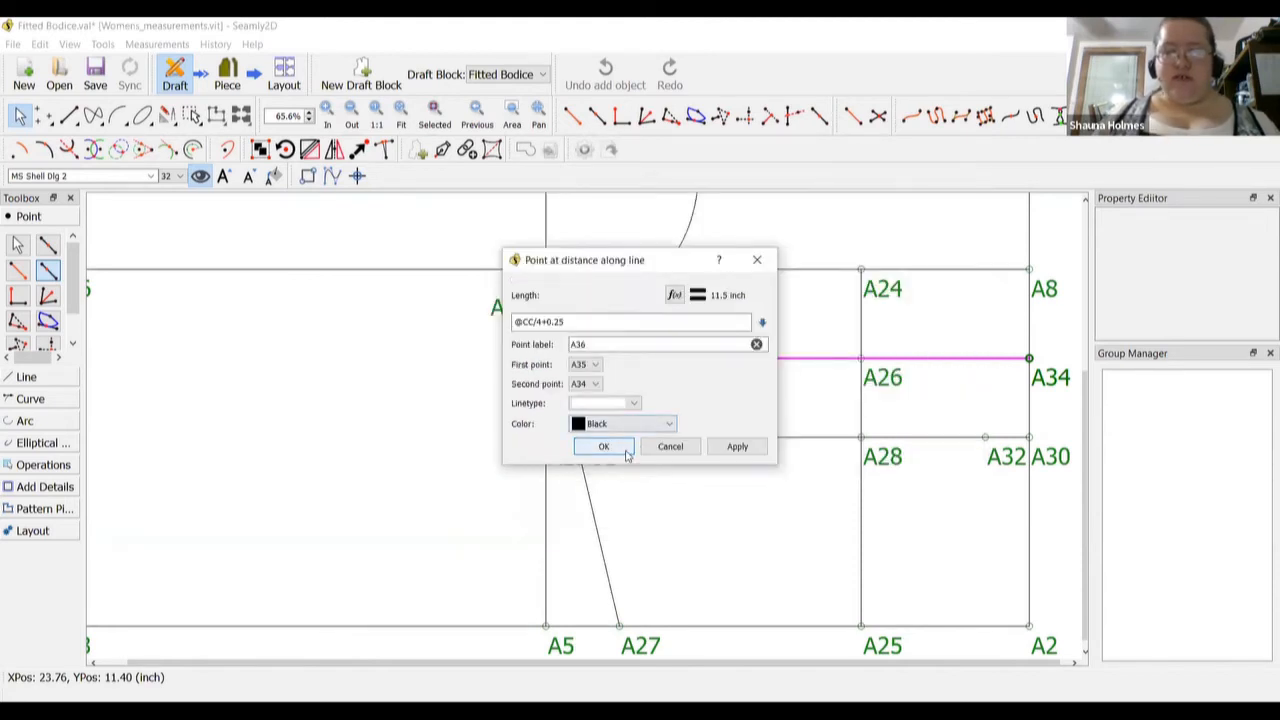
click(630, 447)
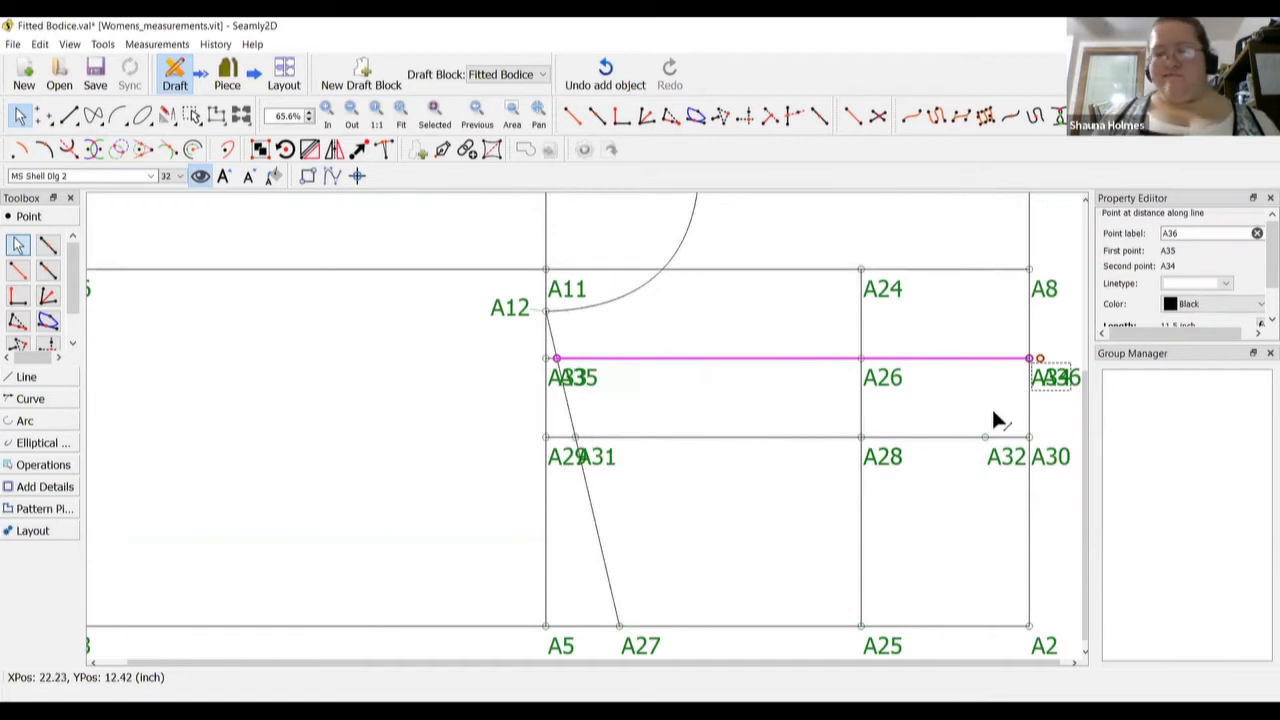
right_click(1060, 377)
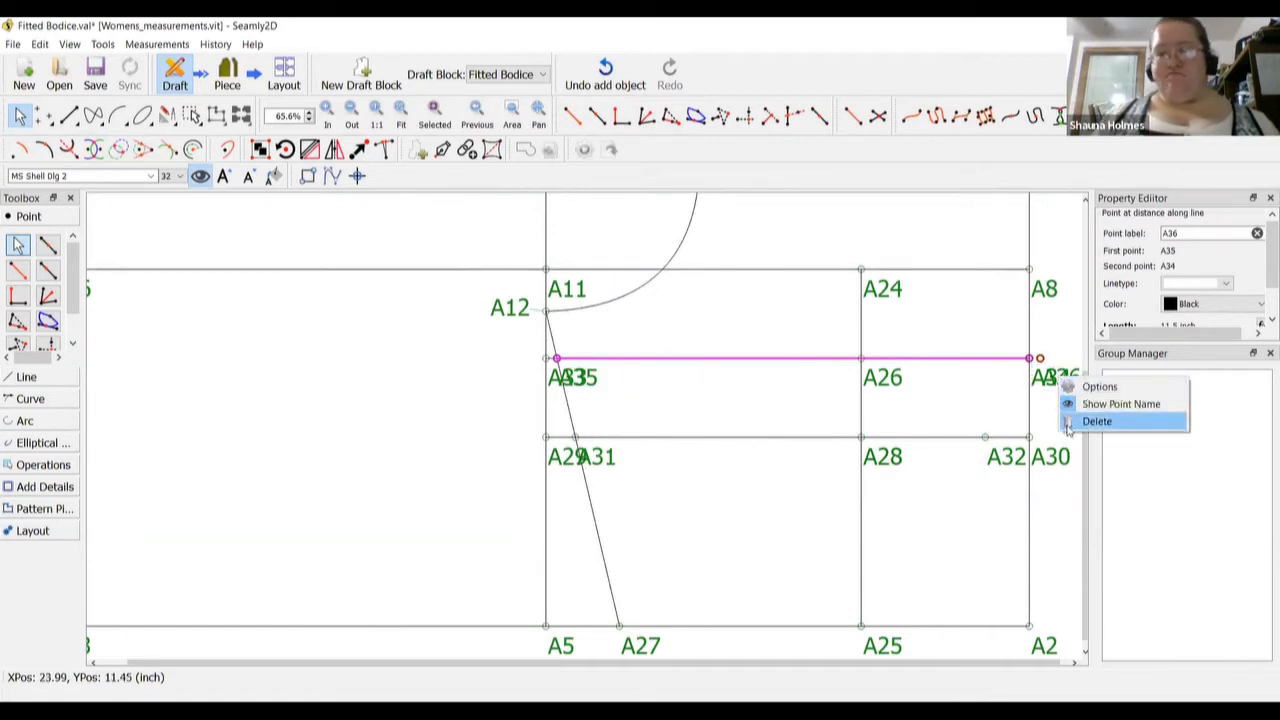
click(1096, 421)
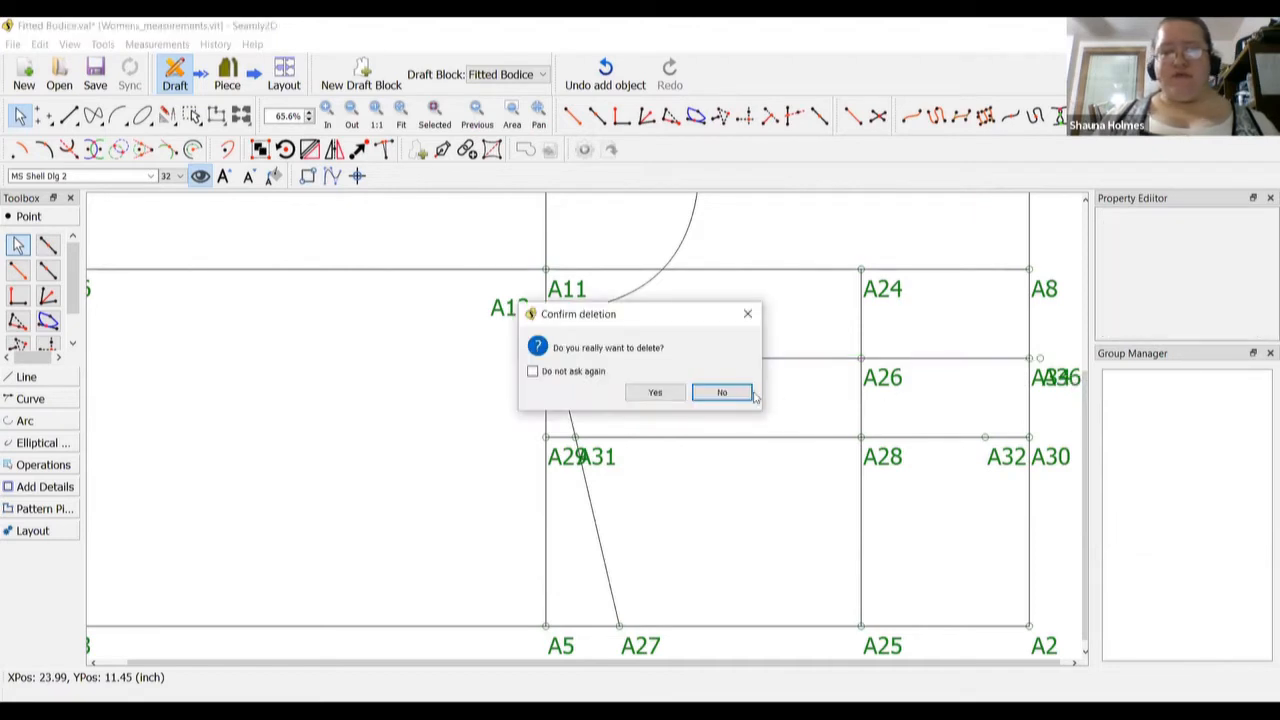
click(672, 393)
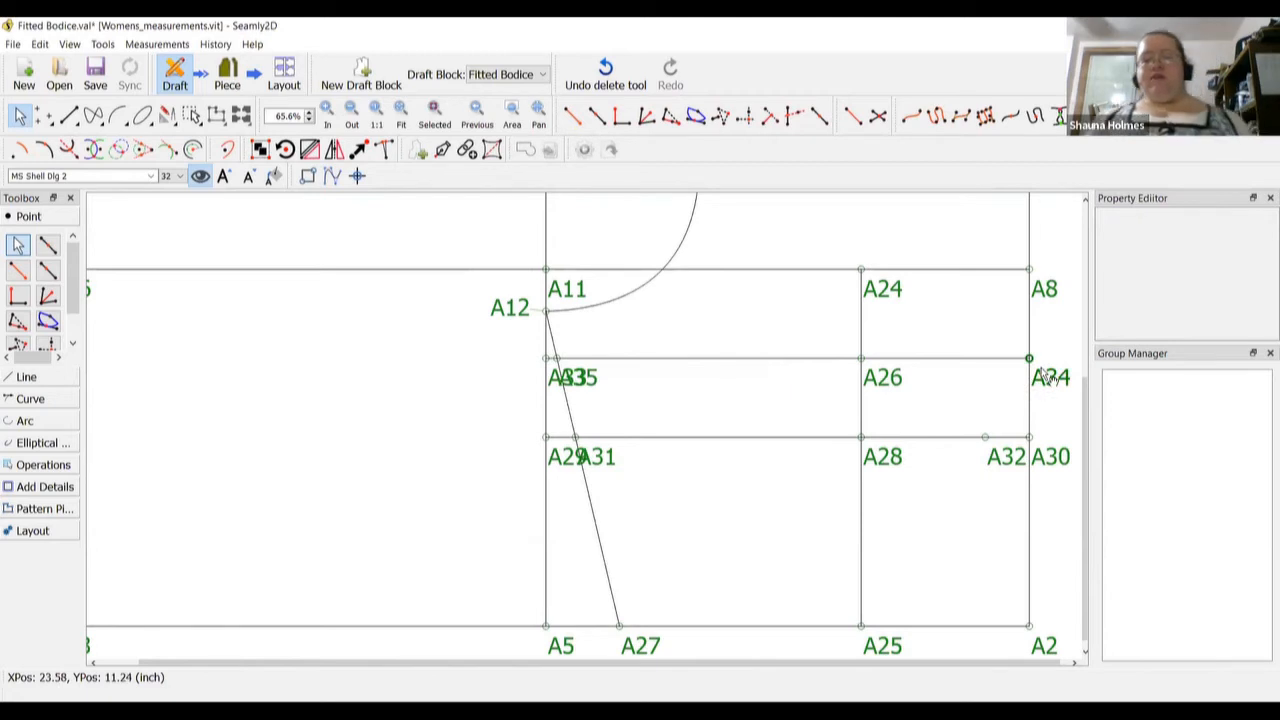
Draw a straight line from point A32 down to point A2
mouse_move(1044, 376)
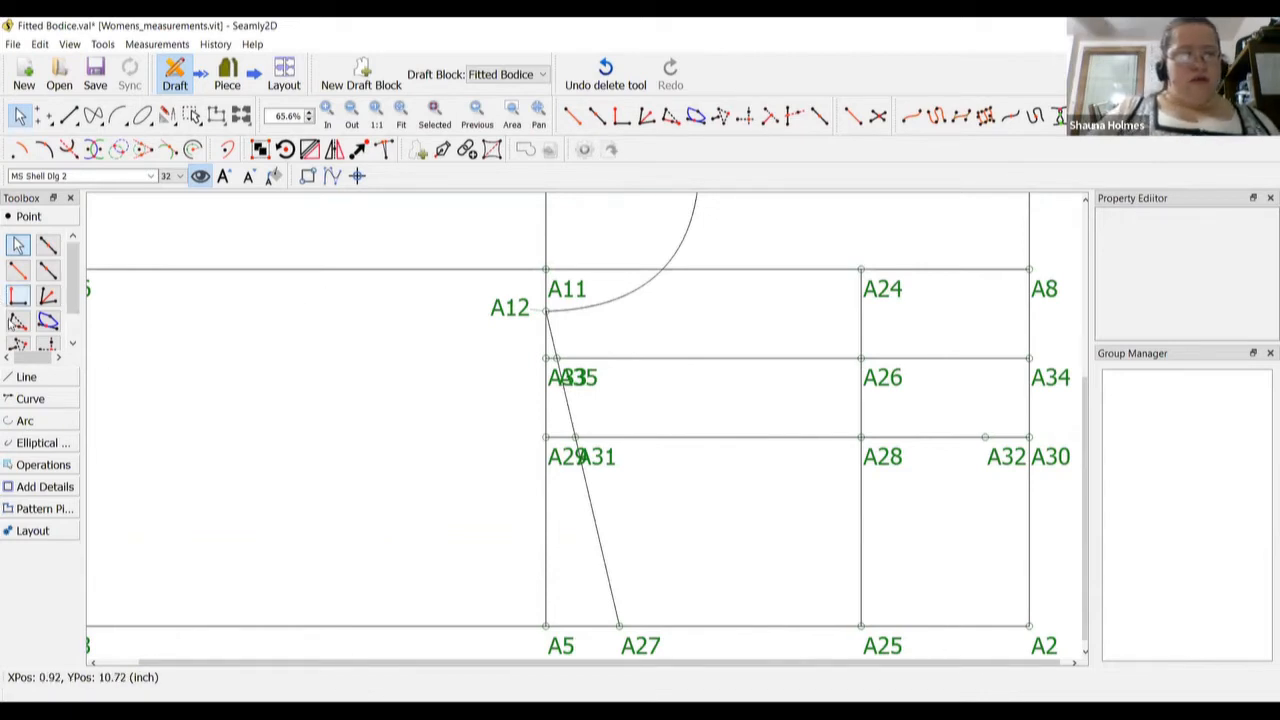
click(26, 377)
click(17, 296)
click(1010, 461)
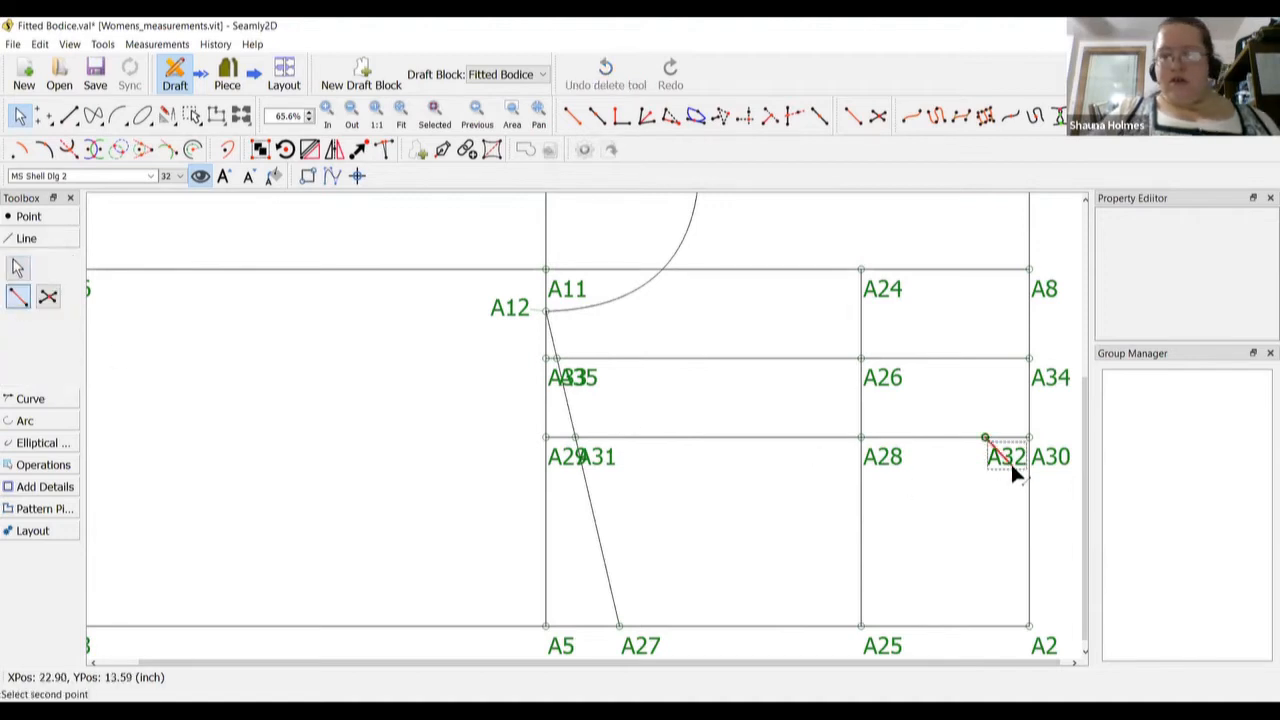
click(1040, 648)
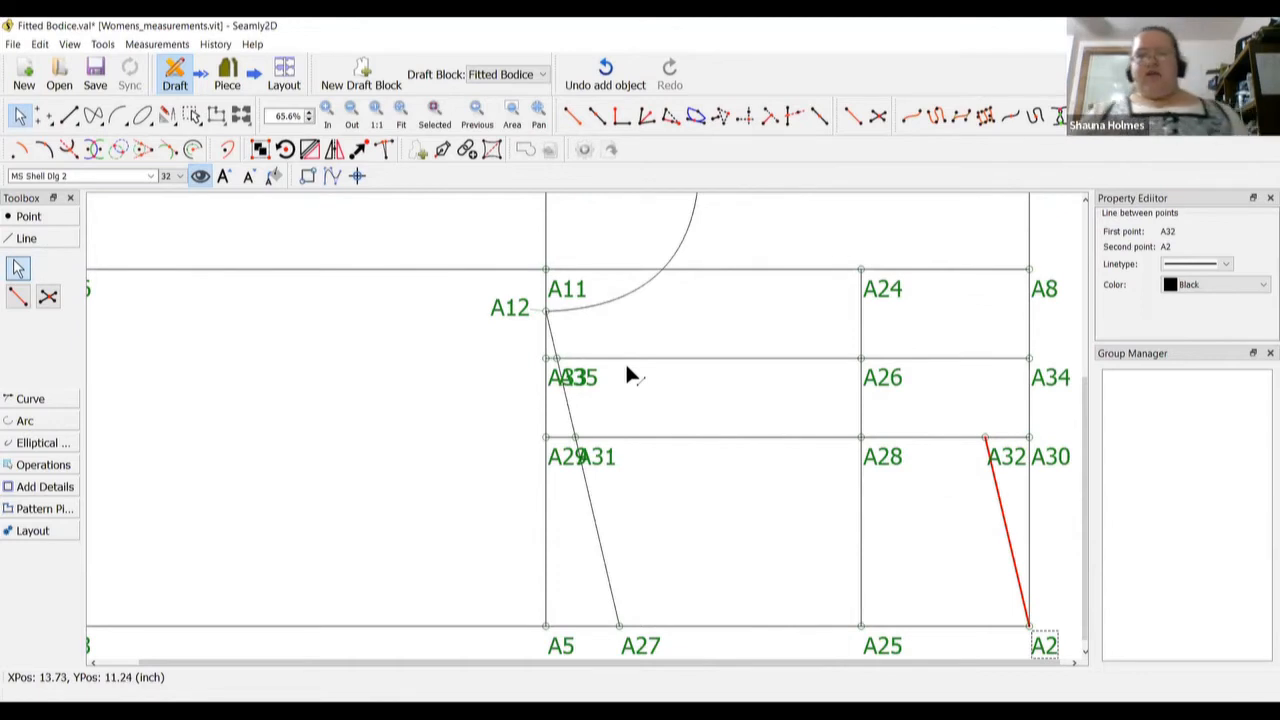
Add a point midway along the line from A9 to A8, using the length formula CurrentLength/2
scroll(650, 373, up, 3)
scroll(650, 373, up, 3)
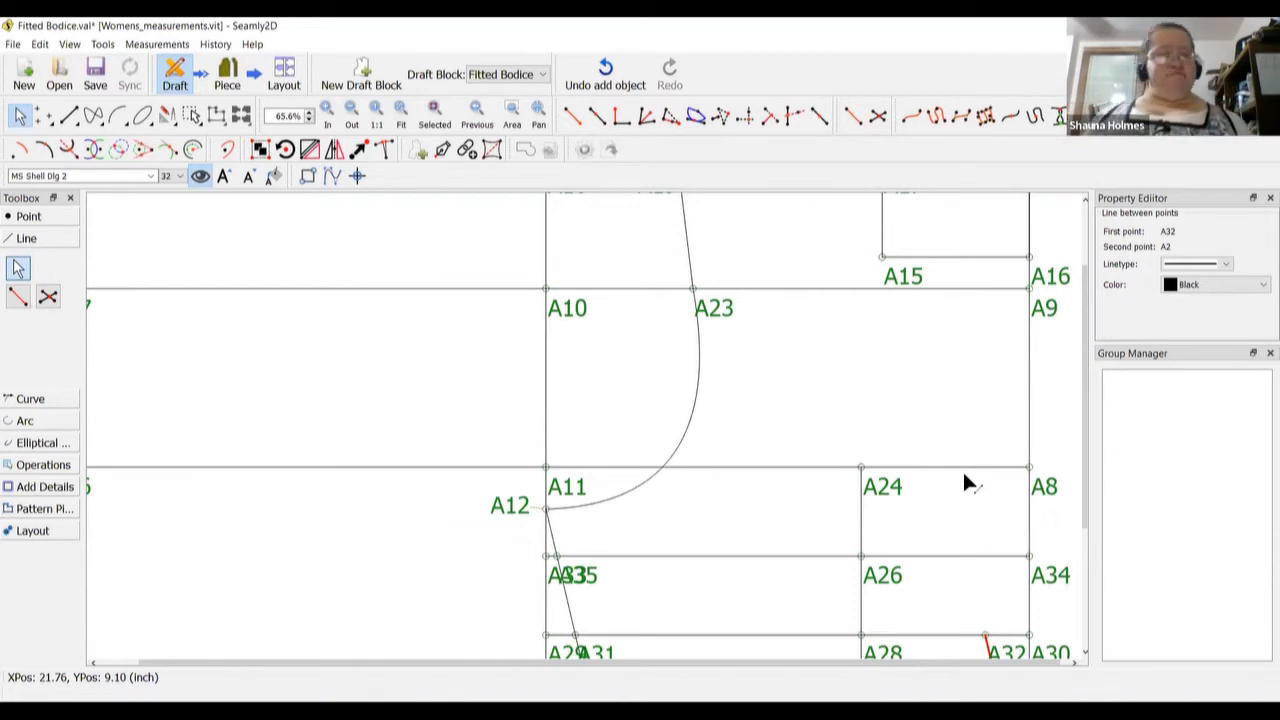
click(57, 220)
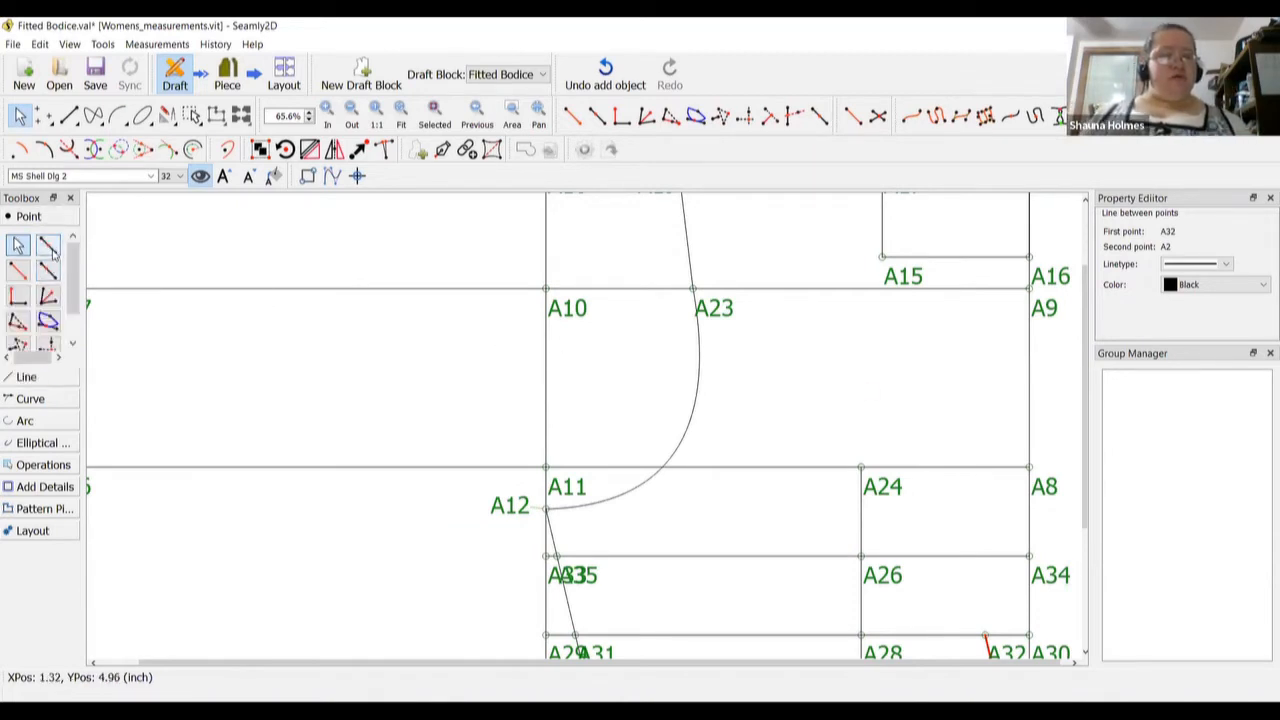
click(48, 245)
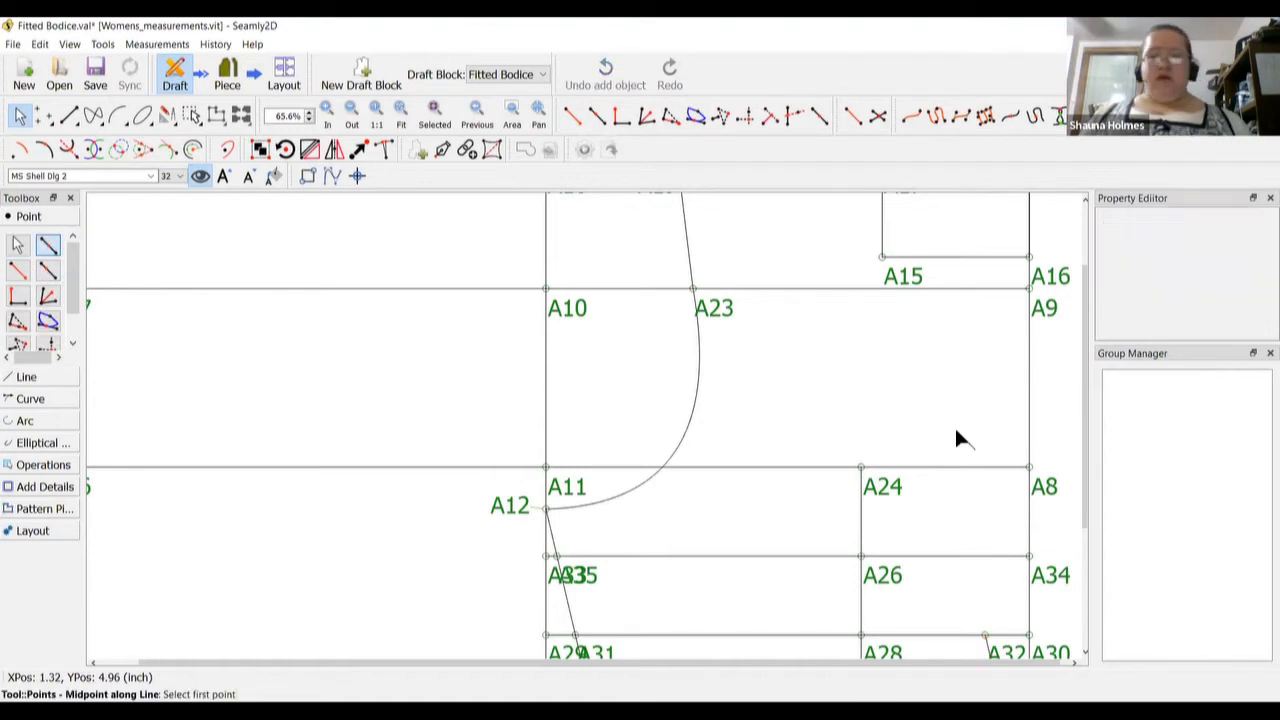
click(1043, 318)
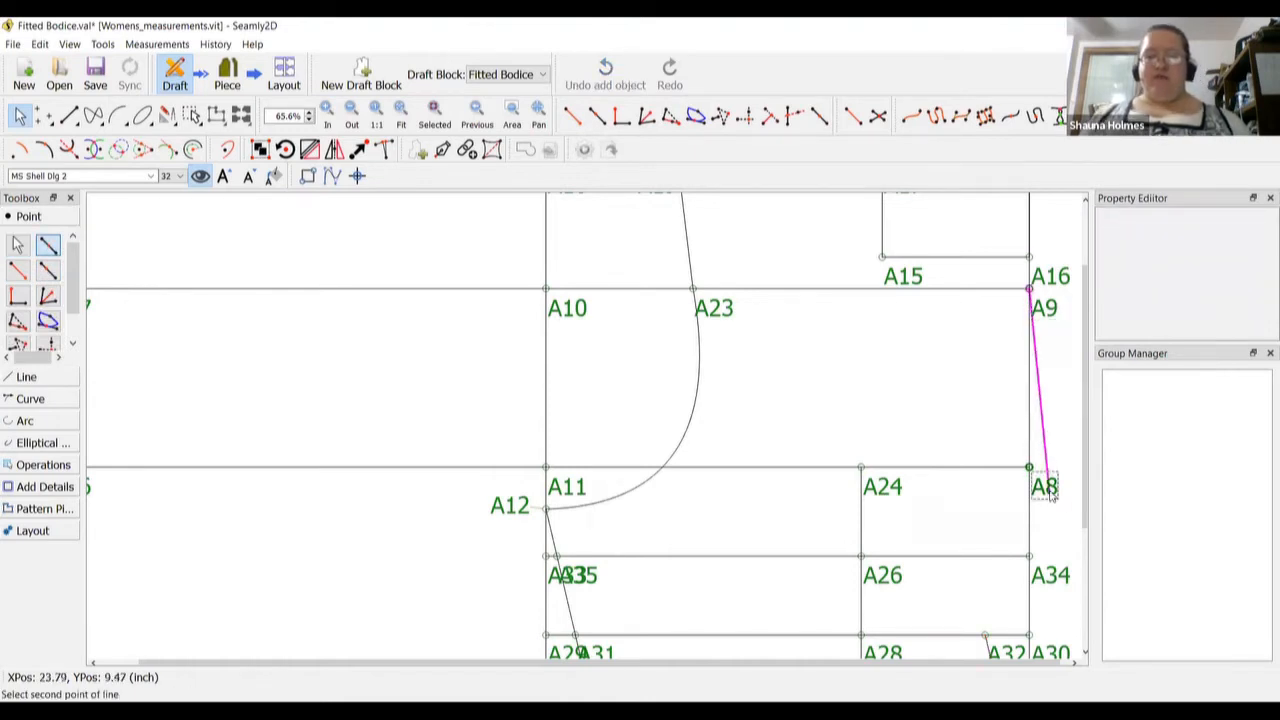
click(1045, 488)
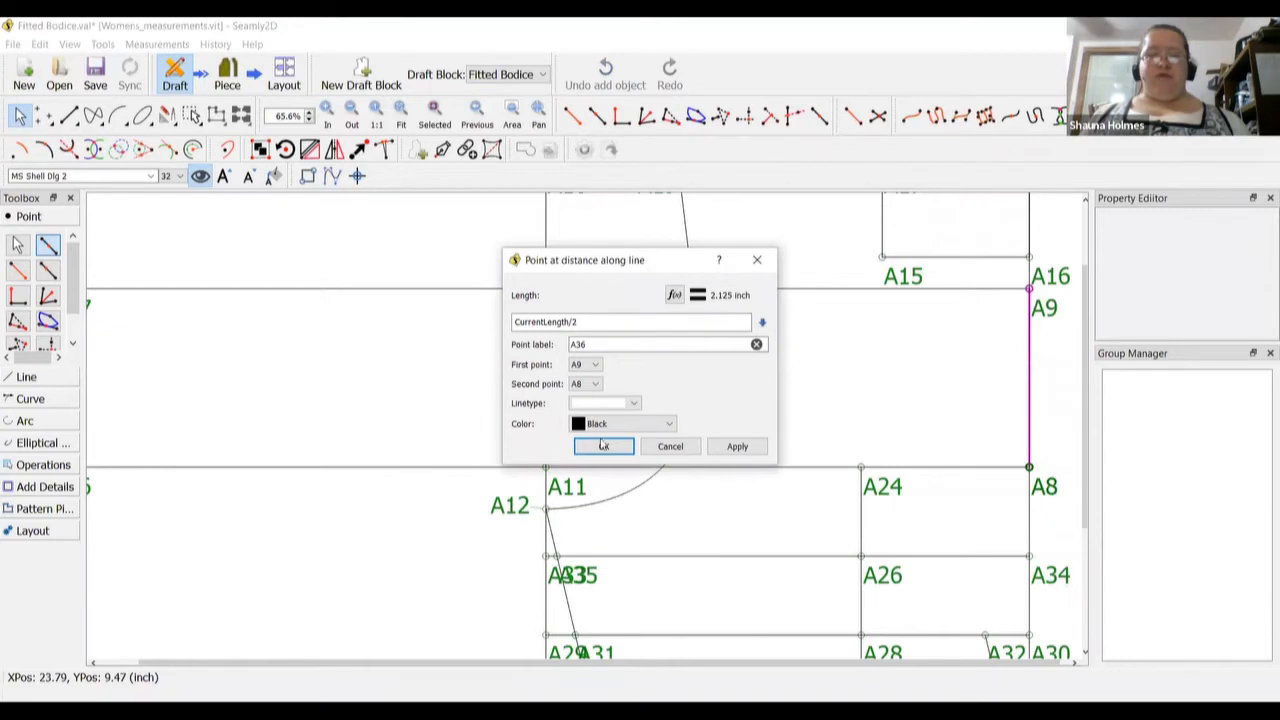
key(Return)
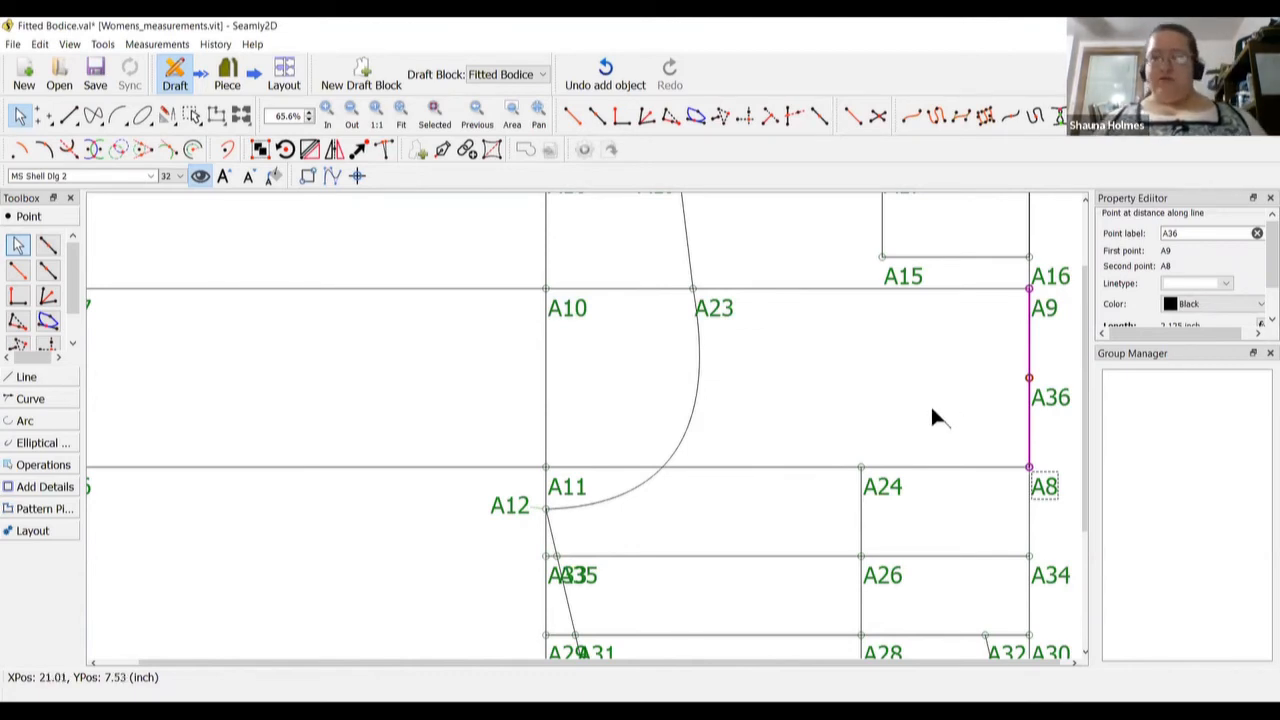
Add a point 1 inch from A36, perpendicular to the line from A36 to A9
click(18, 297)
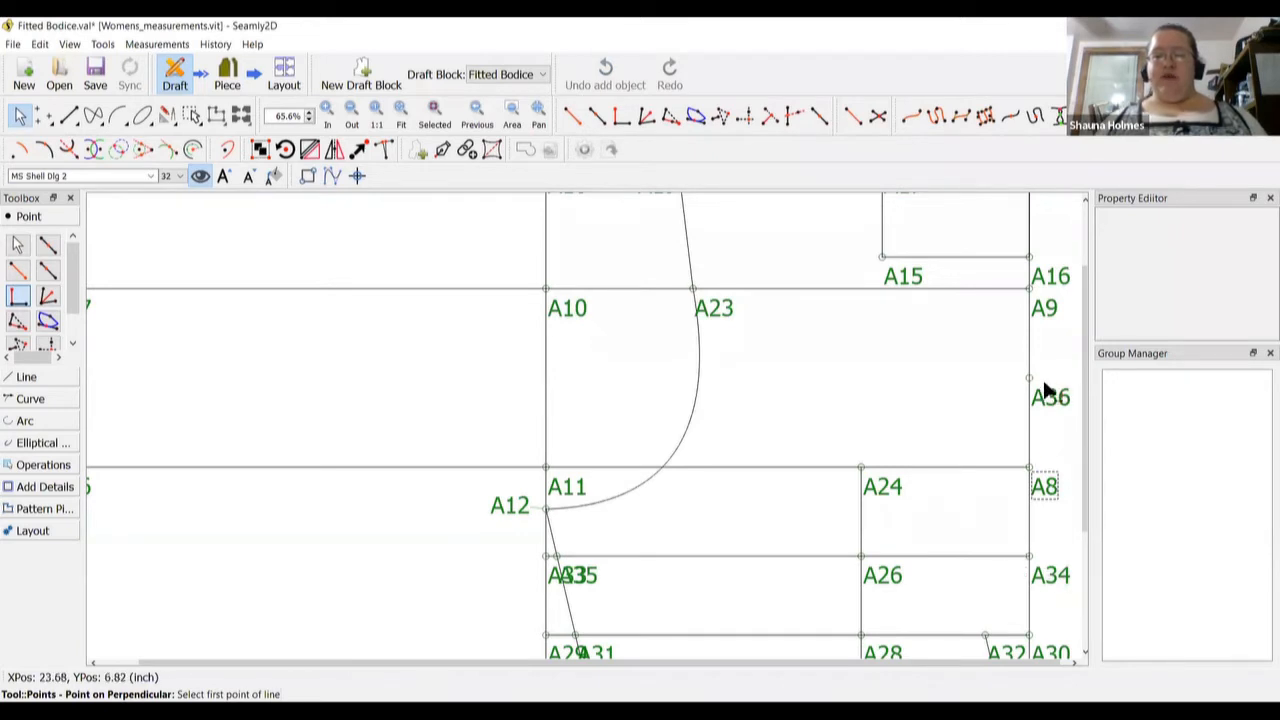
mouse_move(1044, 389)
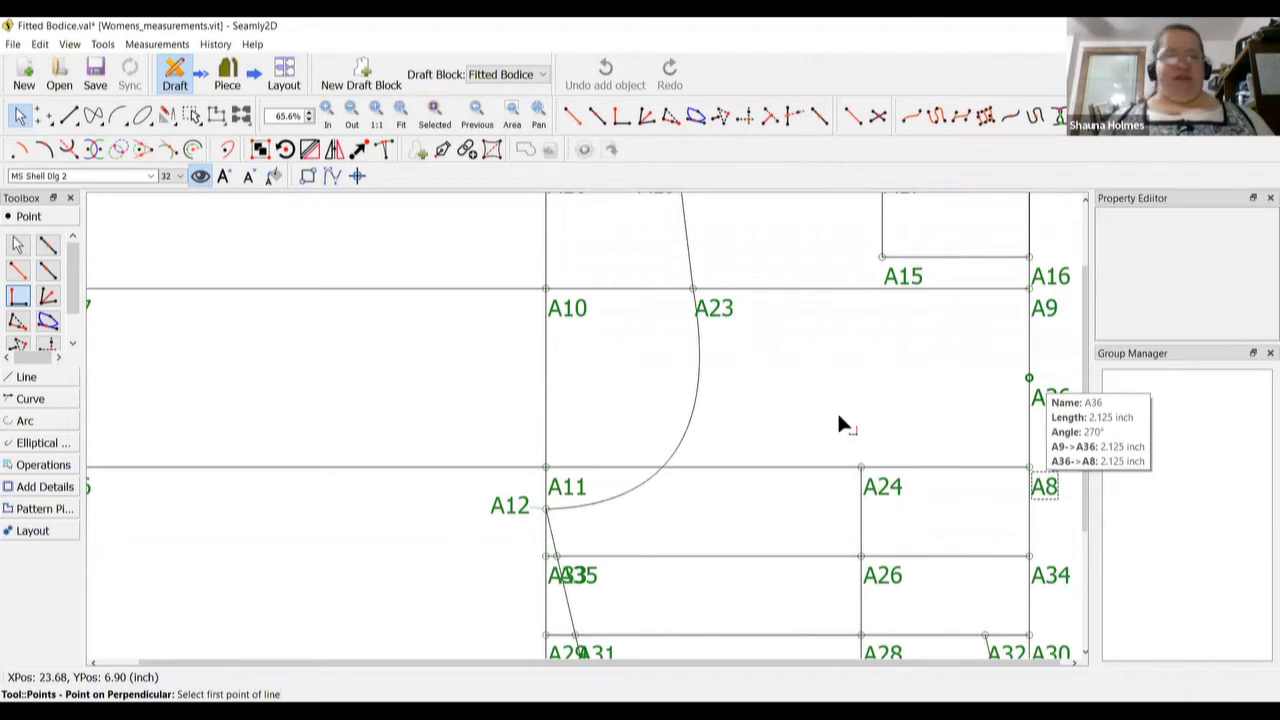
click(1030, 378)
click(1038, 316)
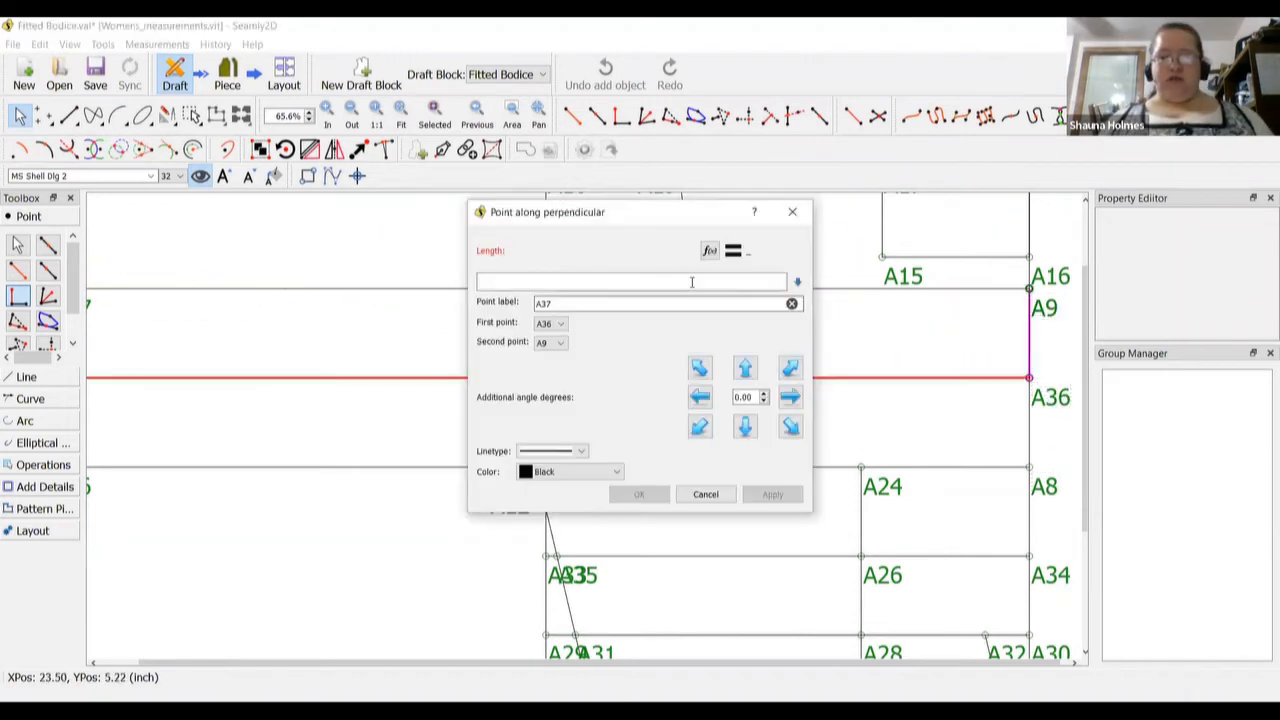
text(1)
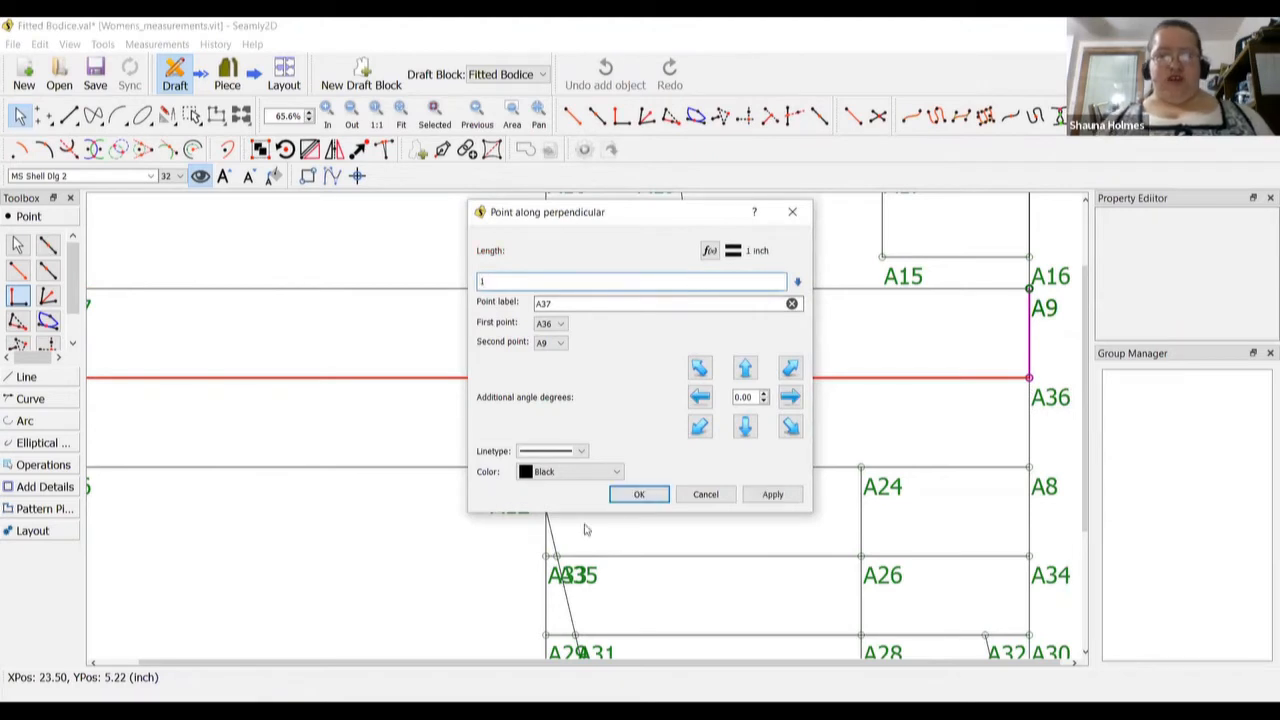
click(637, 495)
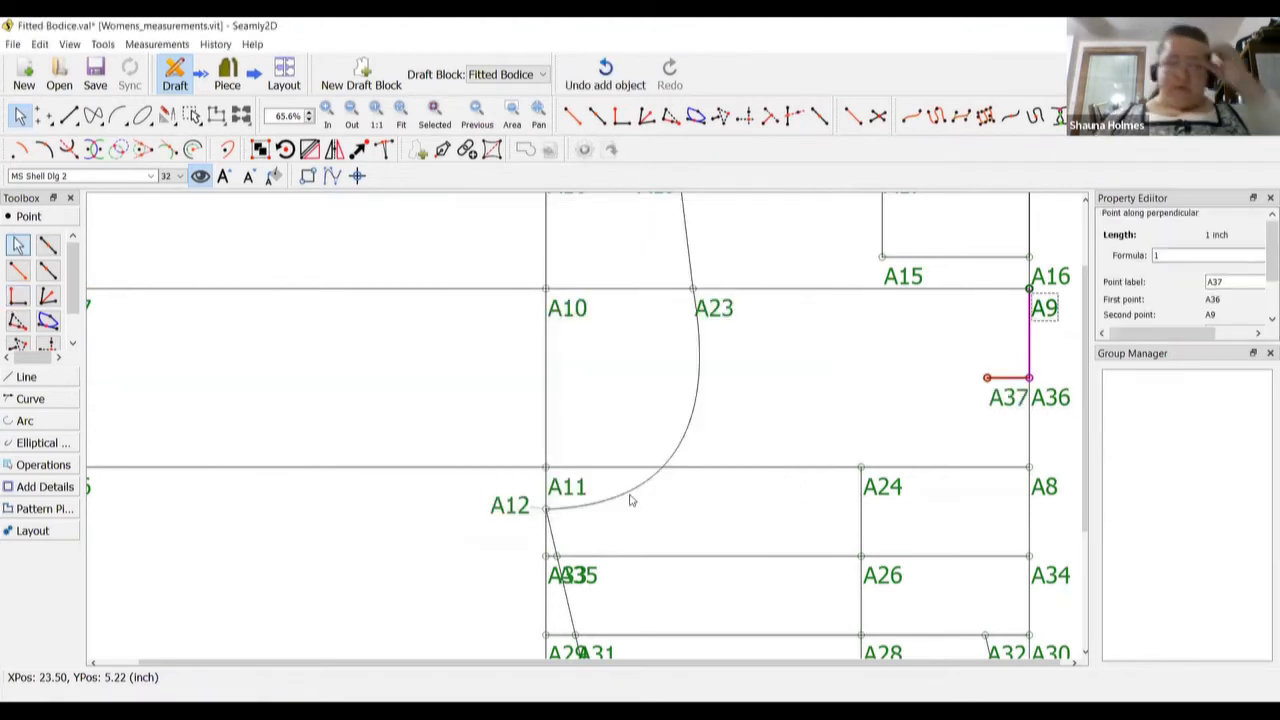
Change the length formula of point A36 to CurrentLength/2+1
scroll(645, 497, down, 3)
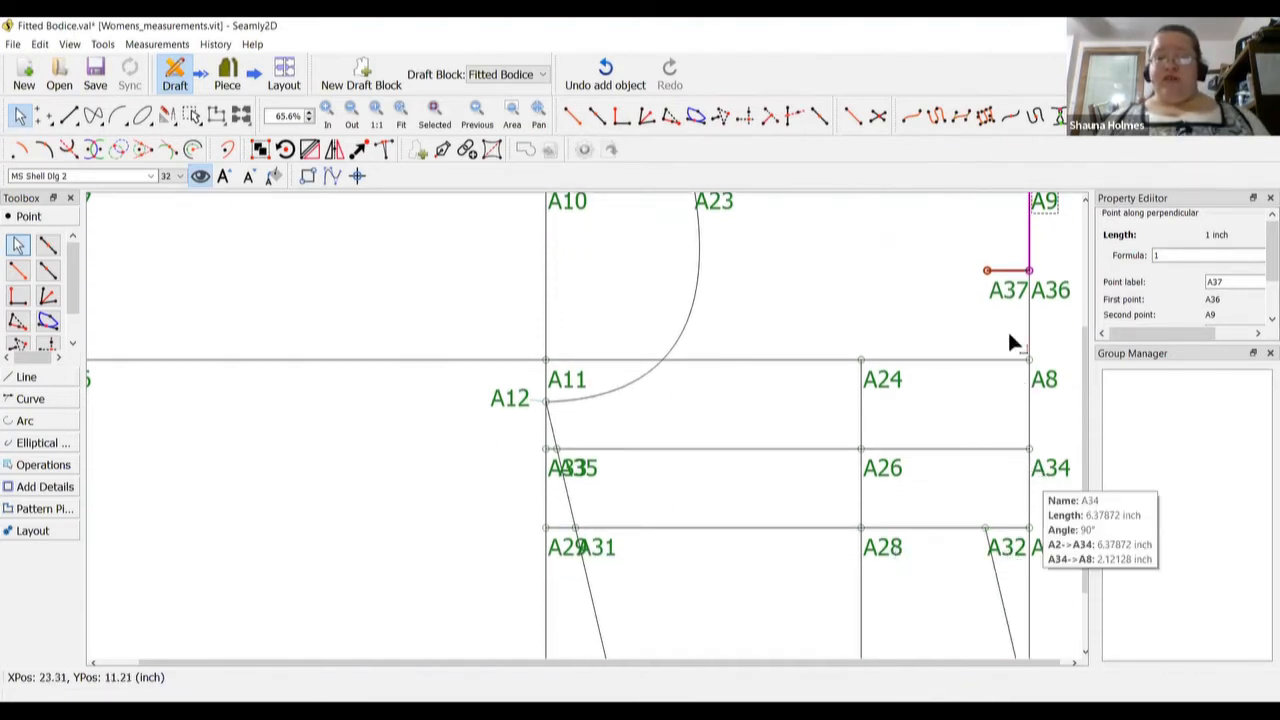
right_click(1052, 301)
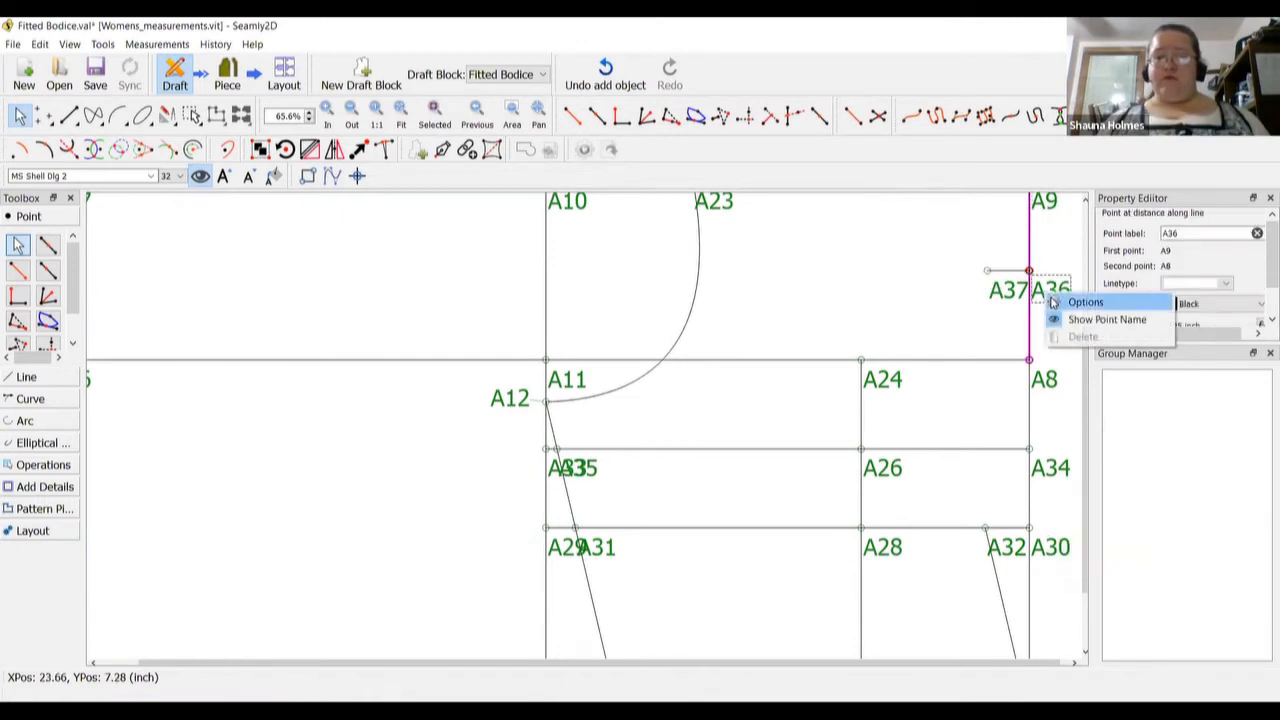
click(1052, 301)
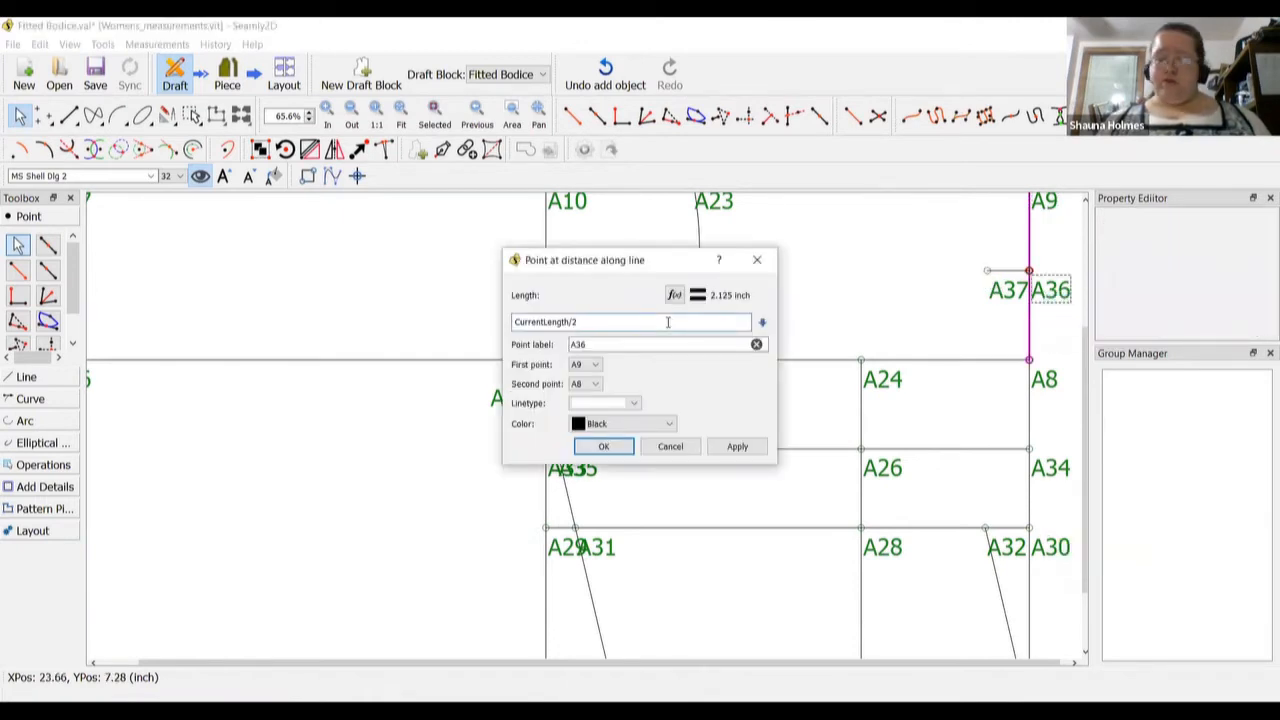
text(+)
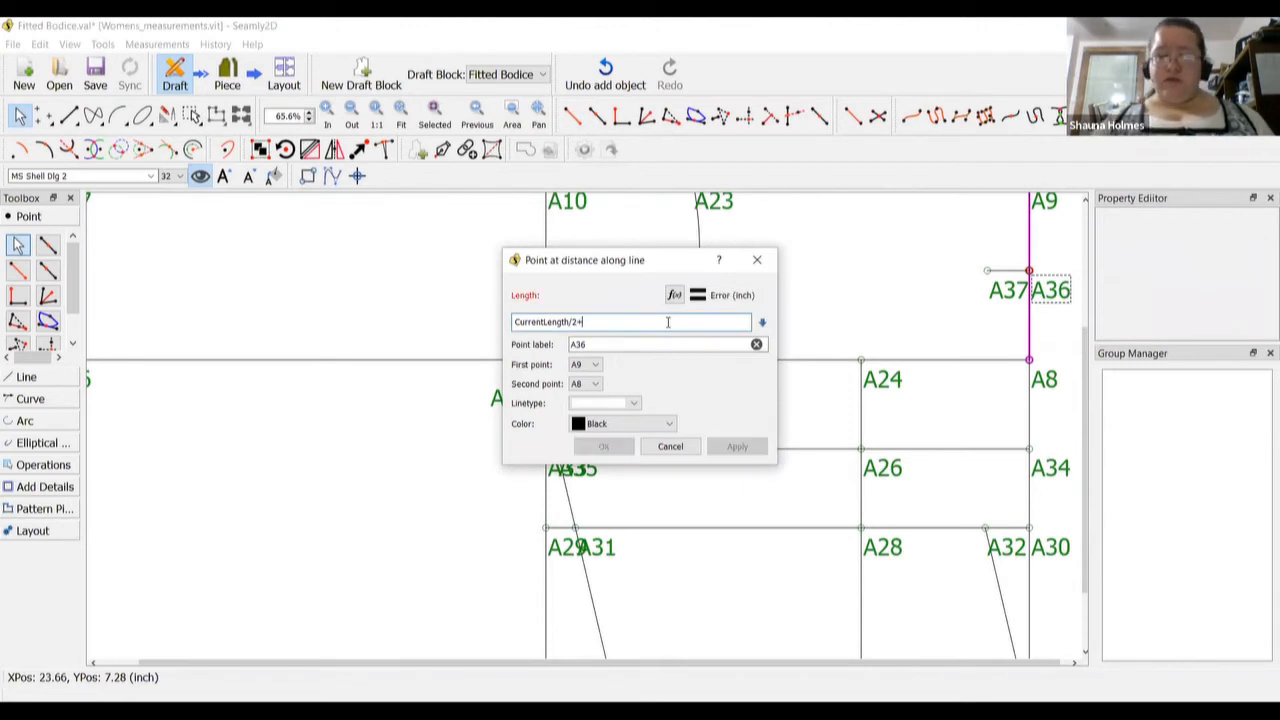
text(1)
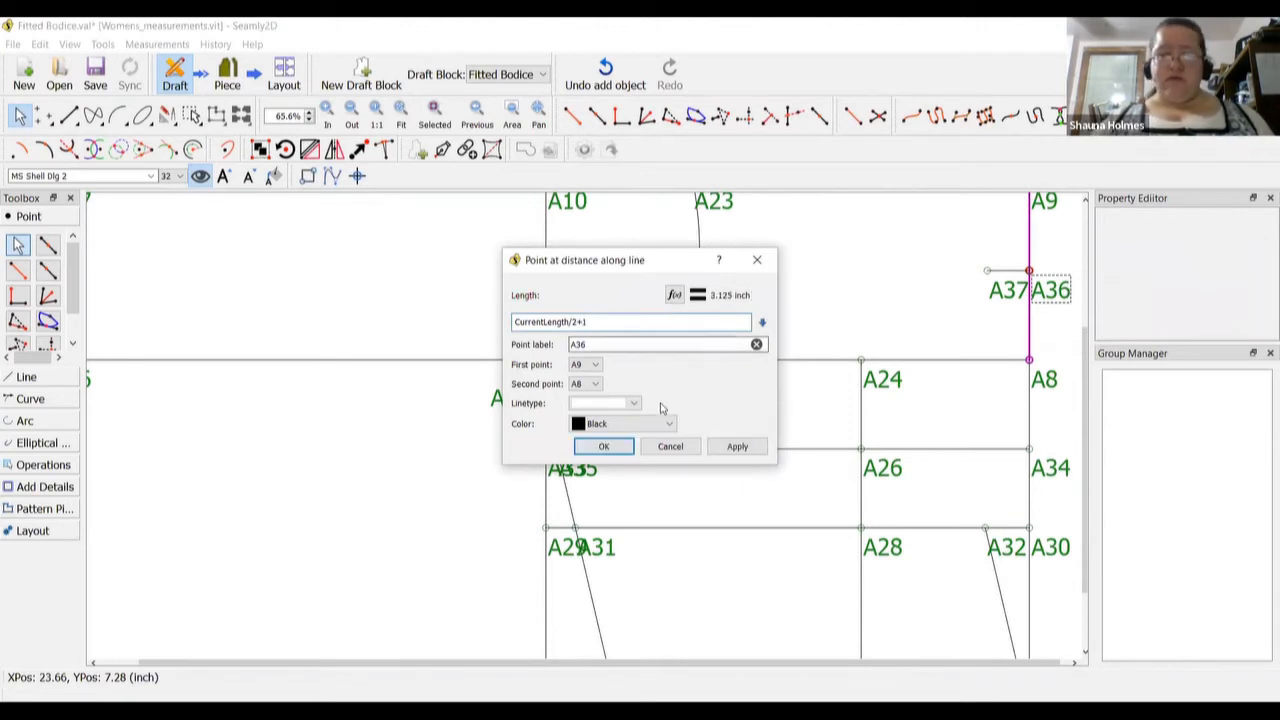
click(603, 446)
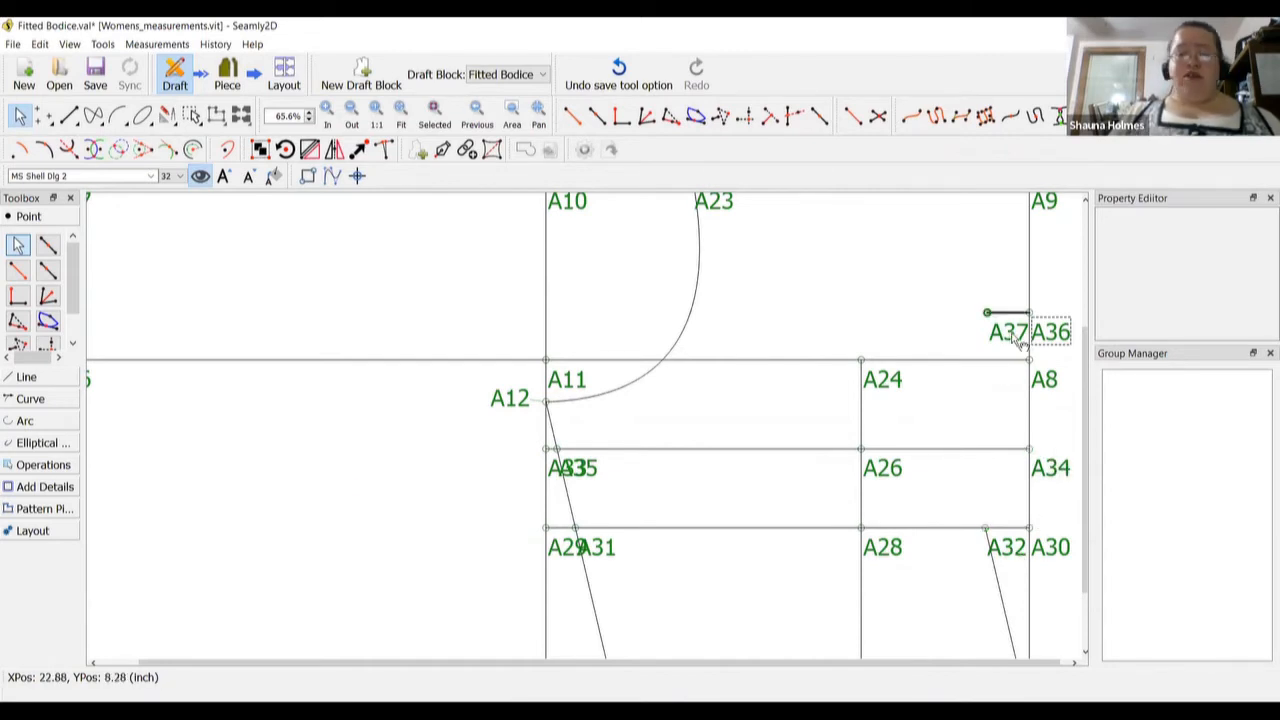
Draw a curved spline path through points A37, A34 and A32
click(57, 400)
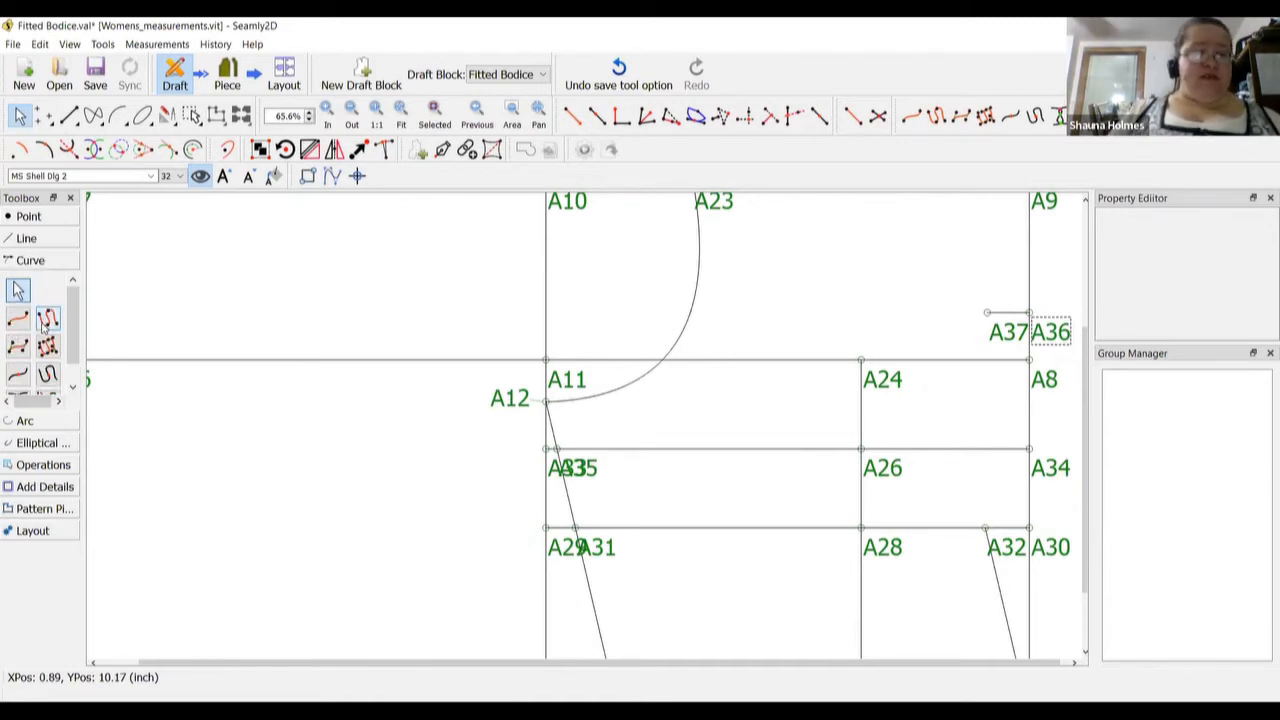
scroll(40, 325, down, 1)
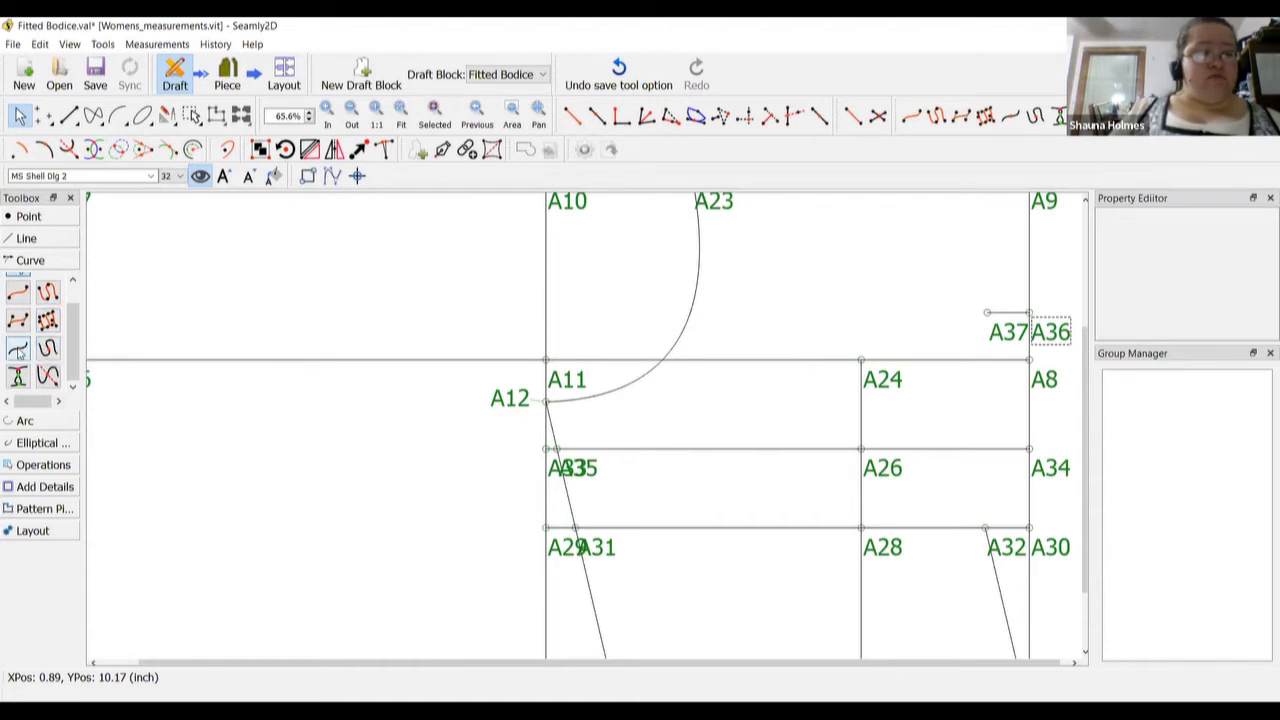
click(48, 293)
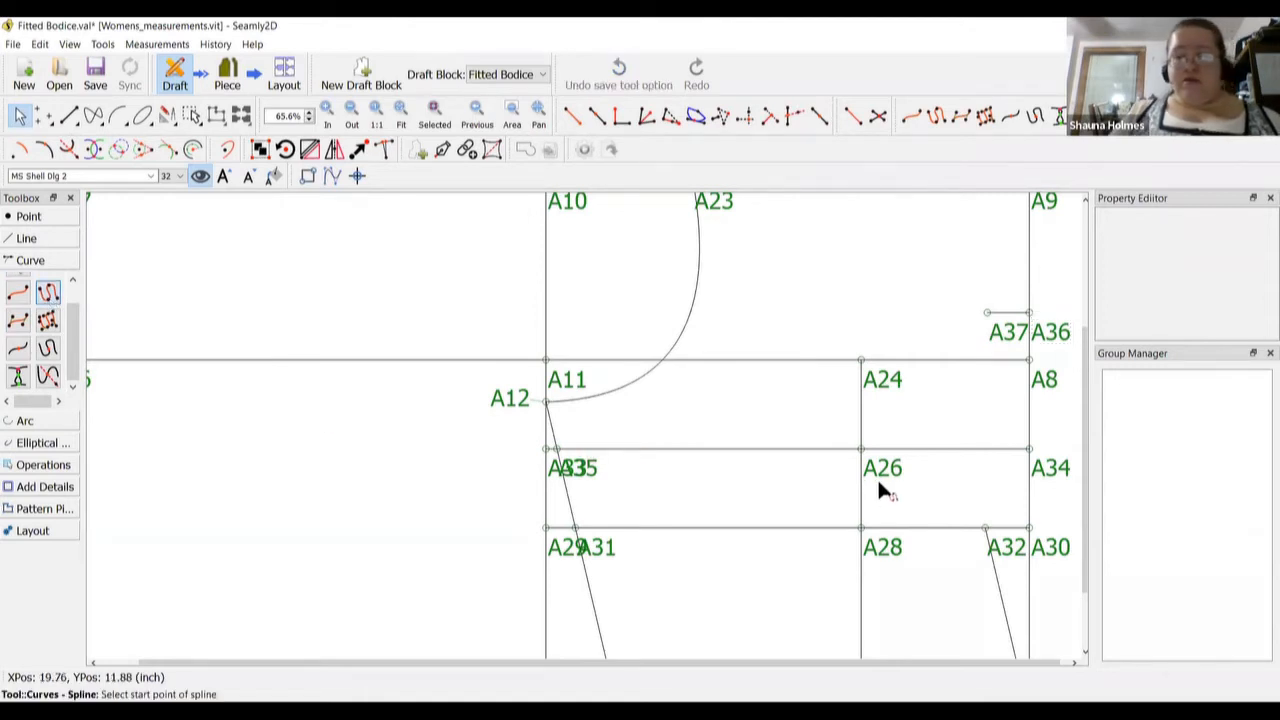
click(999, 337)
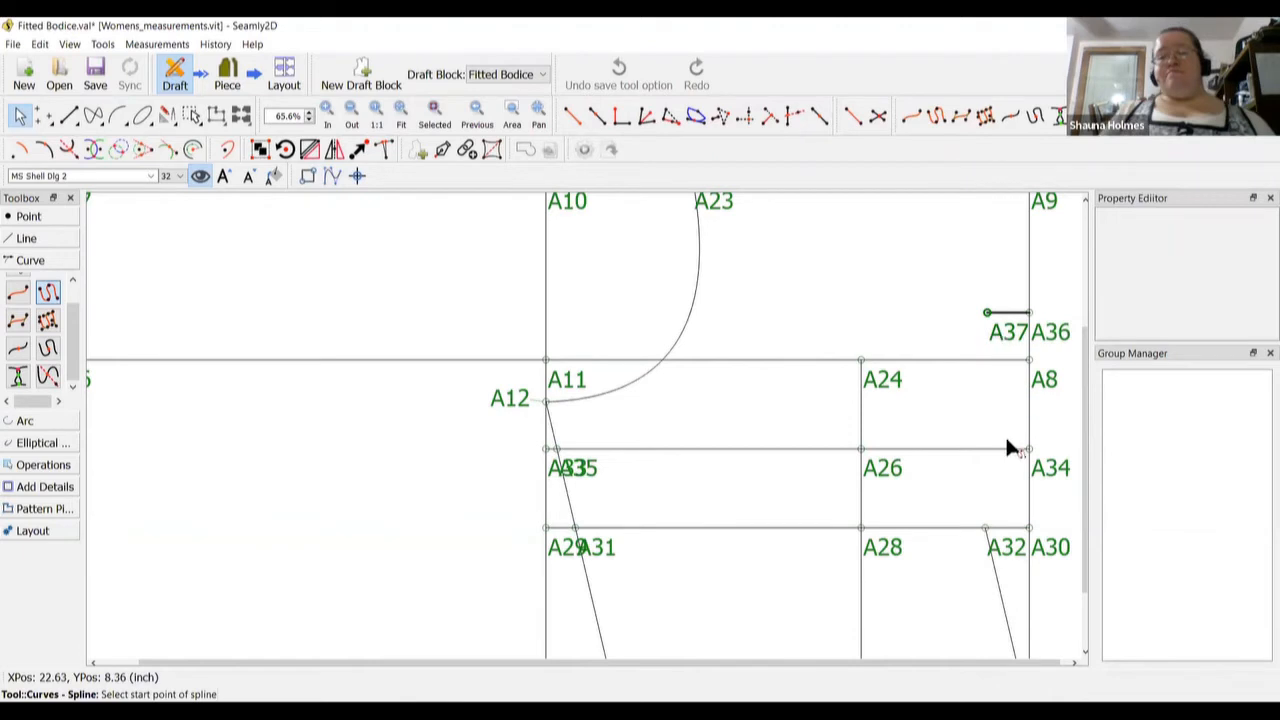
click(1038, 470)
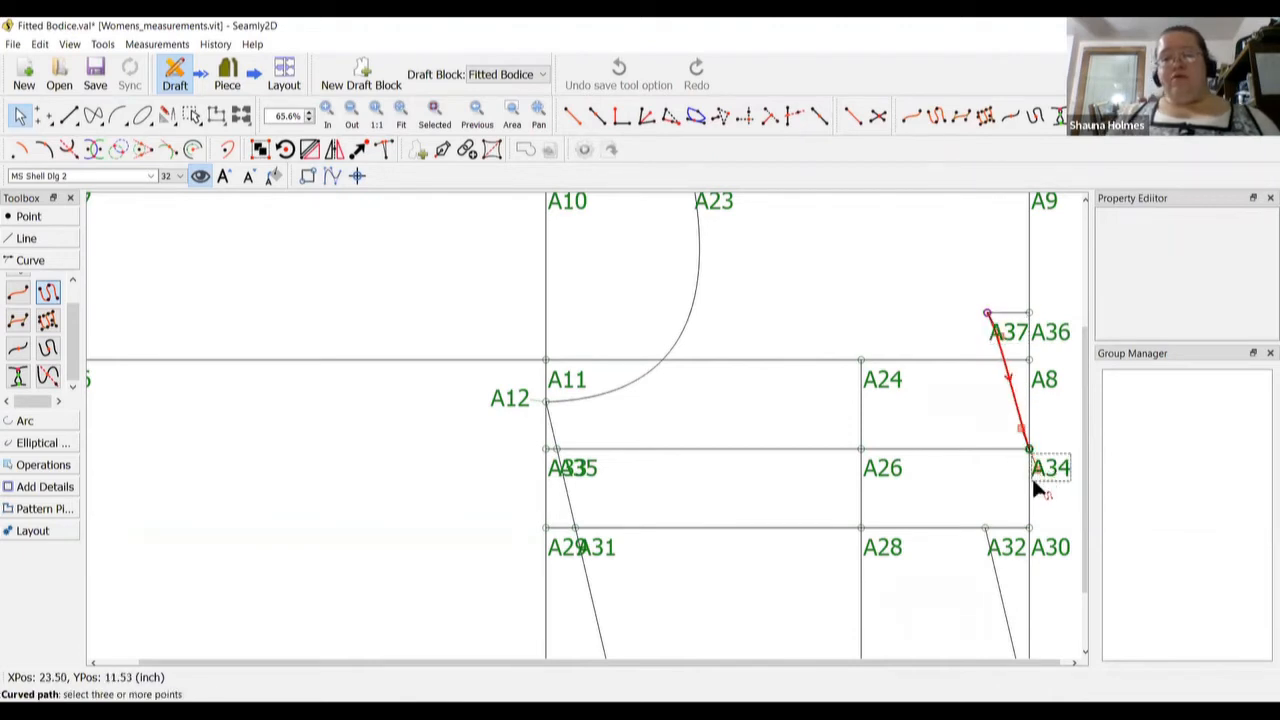
click(984, 527)
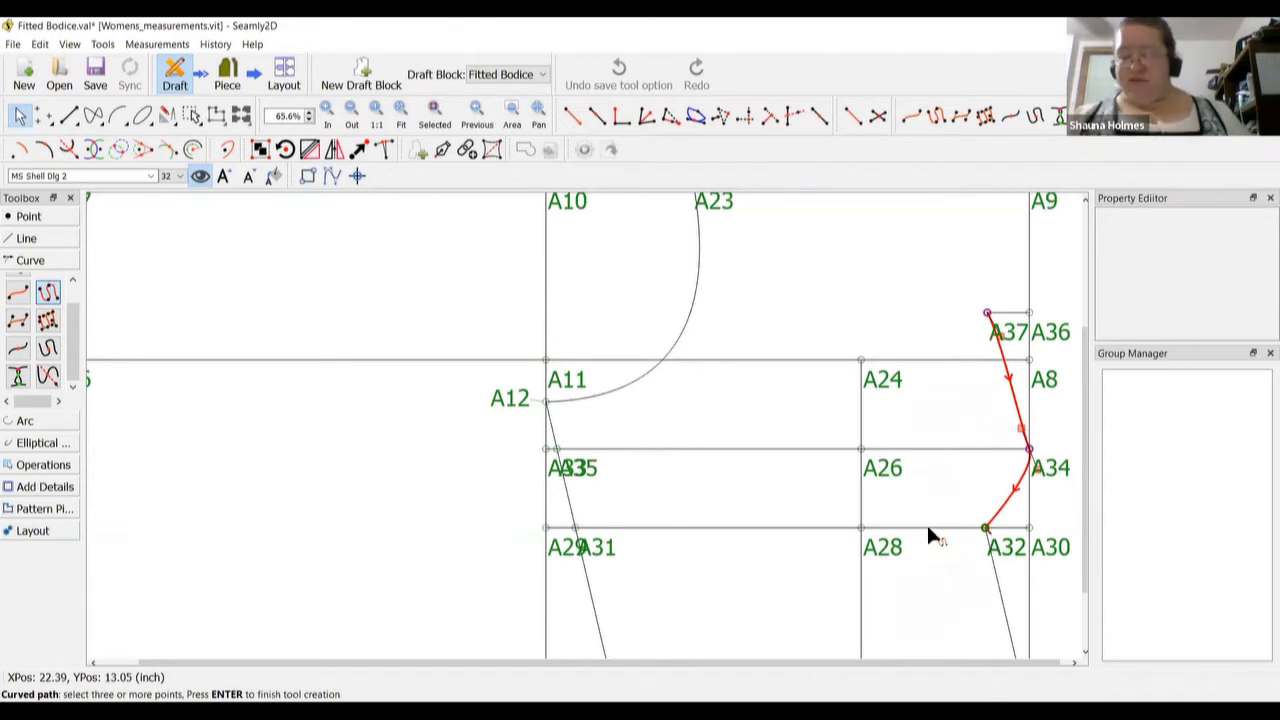
key(Return)
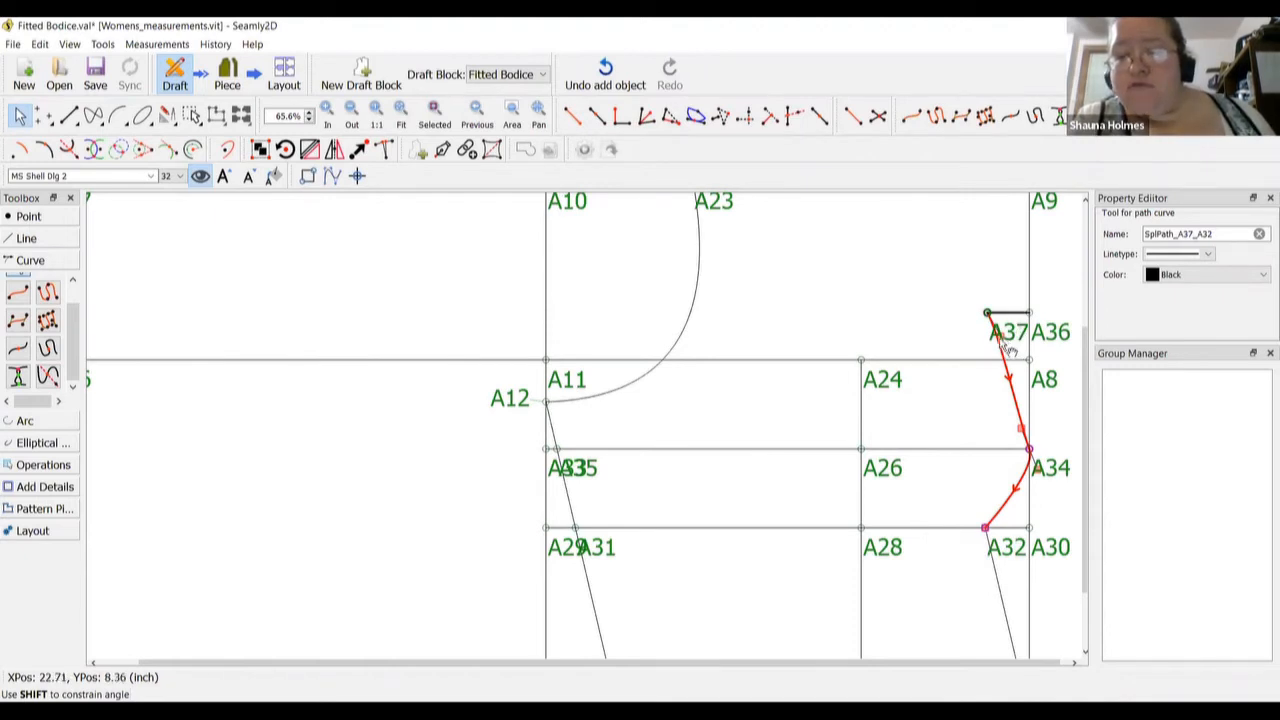
Move the A37 label clear of the curve and adjust the path's handles to bow the section between A37 and A34 outward
drag(1009, 348, 980, 298)
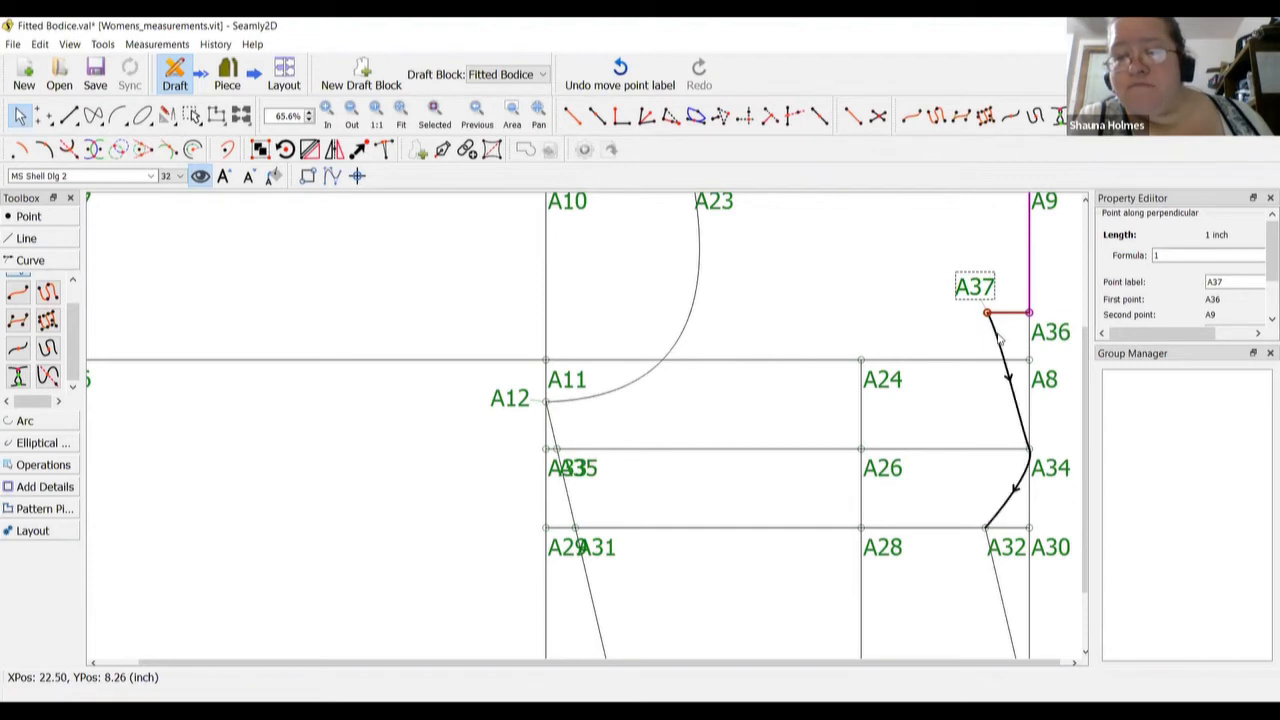
click(996, 338)
click(996, 344)
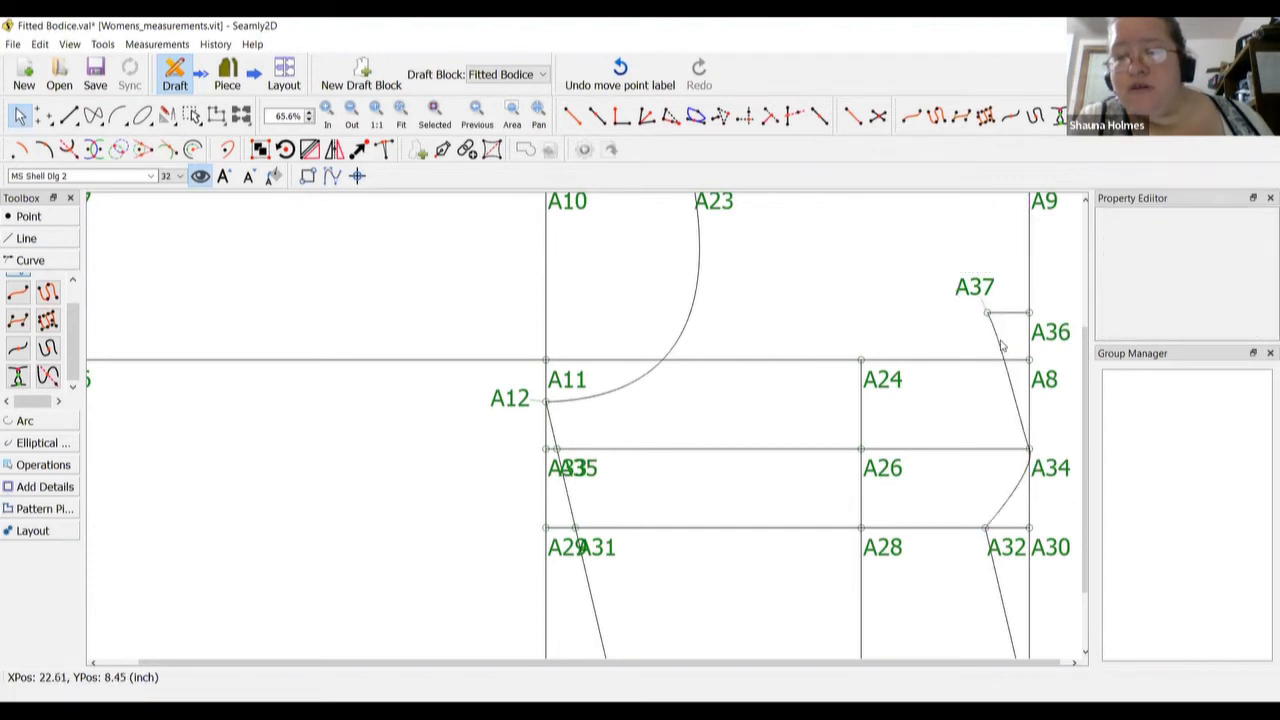
click(999, 350)
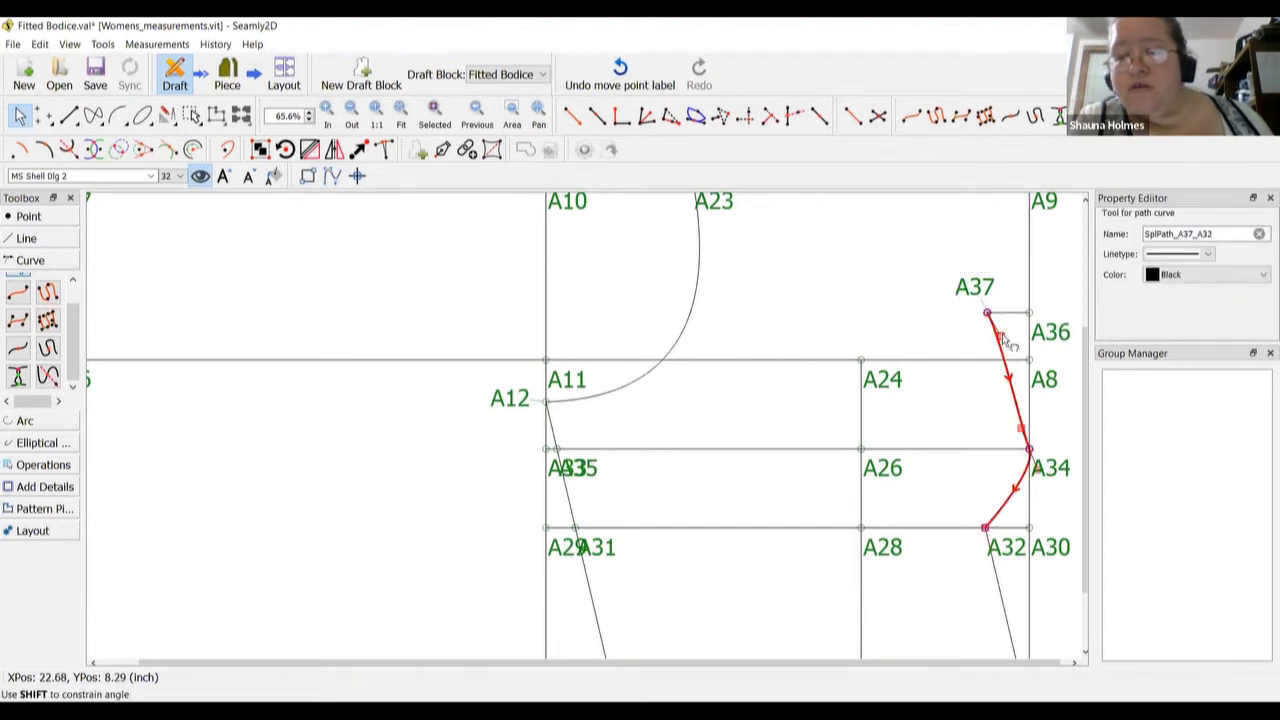
drag(1015, 338, 1040, 377)
drag(1031, 434, 1040, 410)
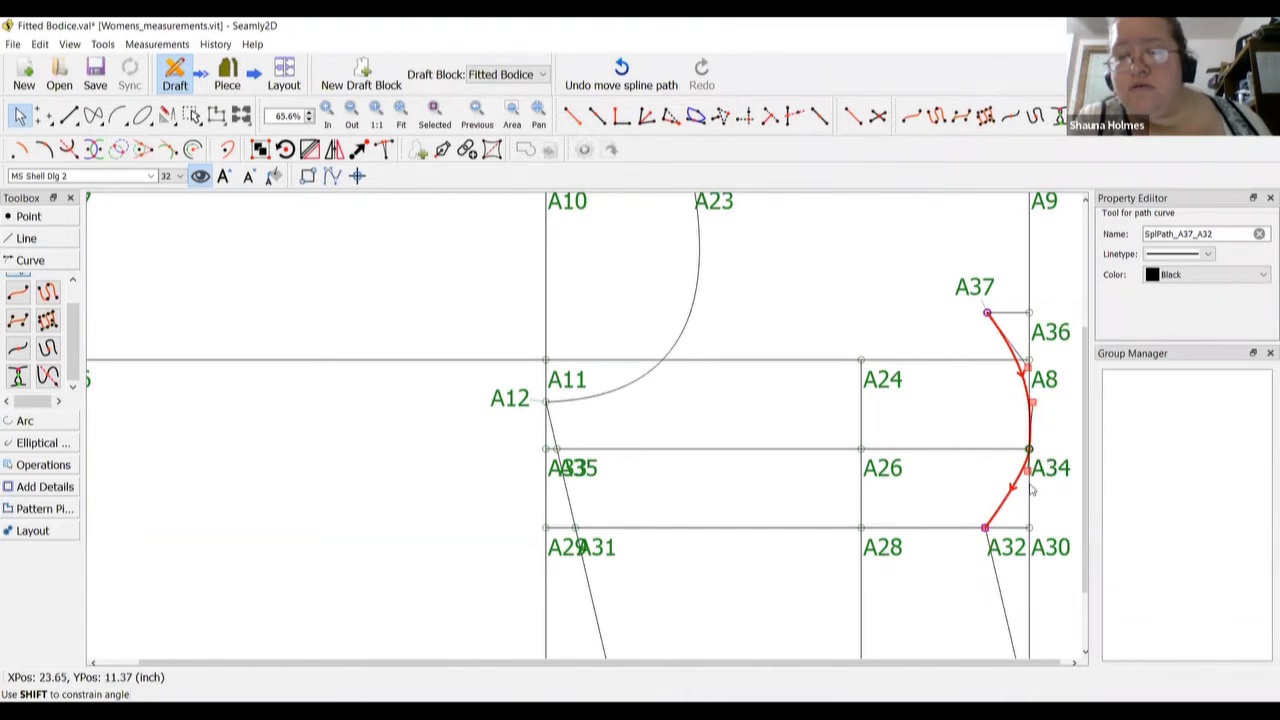
Pull the lower handle at A34 slightly farther down to reshape the curve between A34 and A32
drag(1033, 481, 1036, 495)
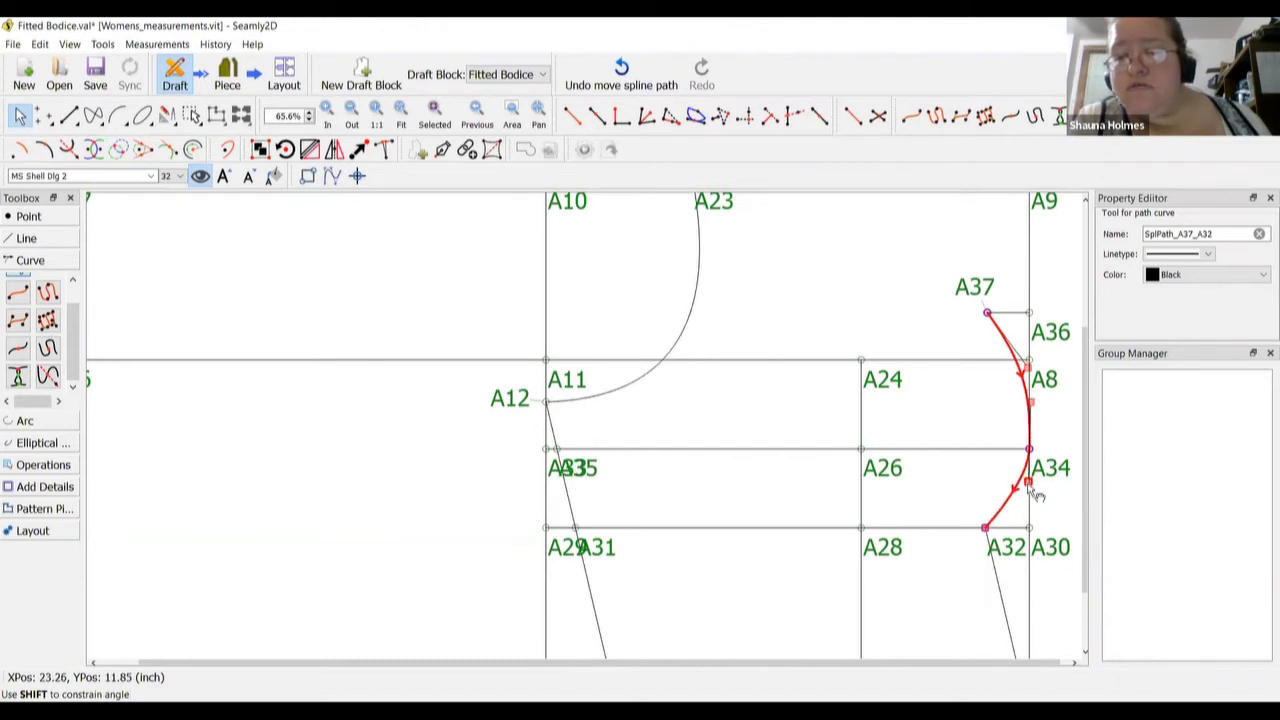
click(929, 426)
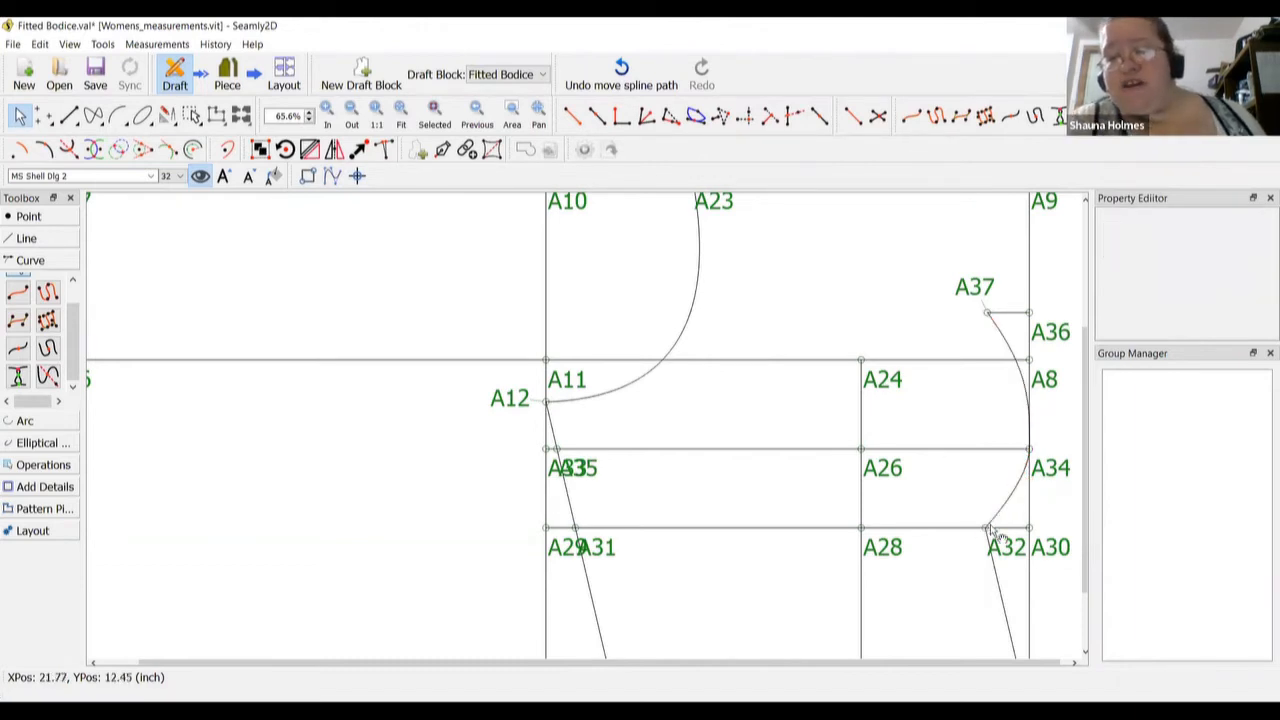
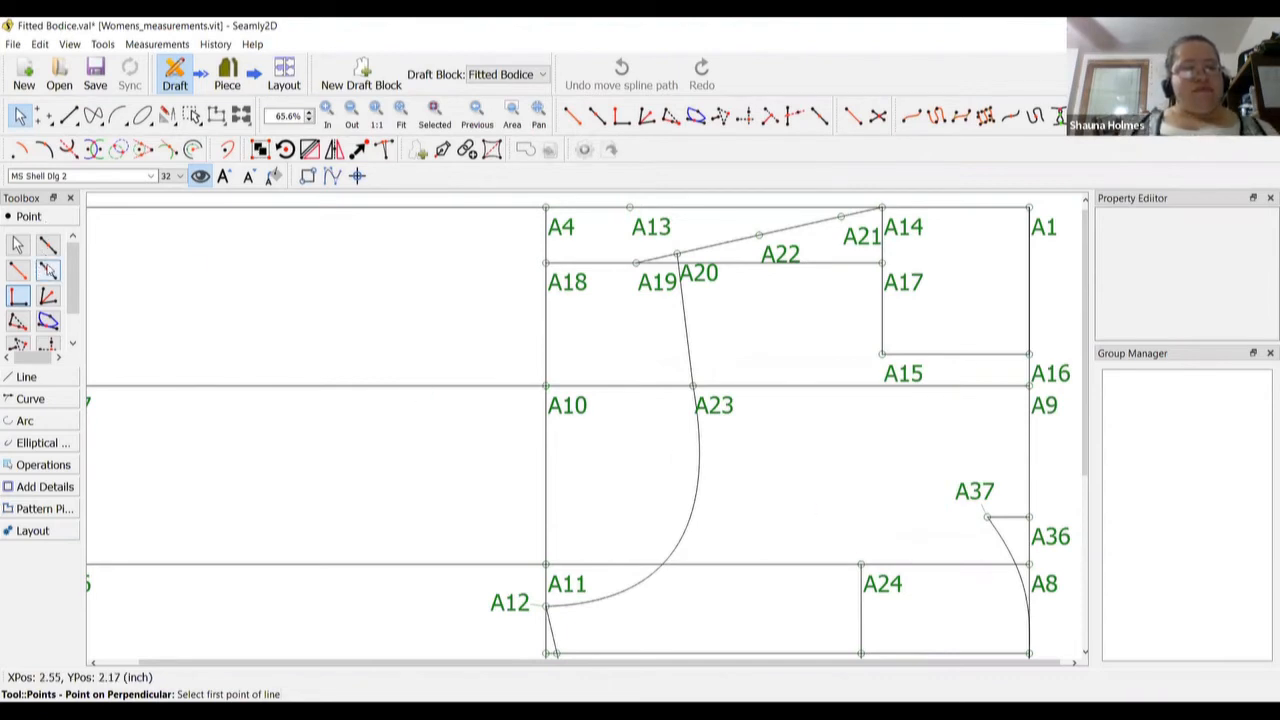
Add a point along the perpendicular 3 inches from A37, using second point A36 and an additional angle of 90 degrees
click(994, 490)
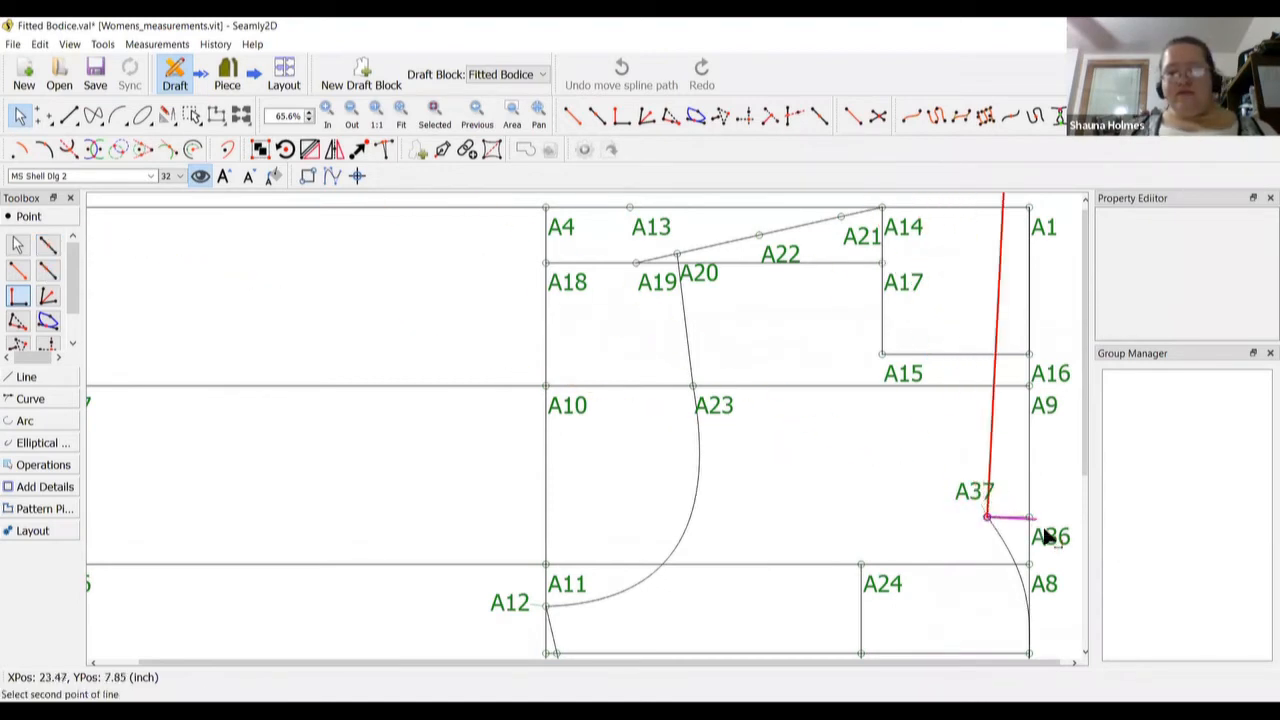
click(1044, 532)
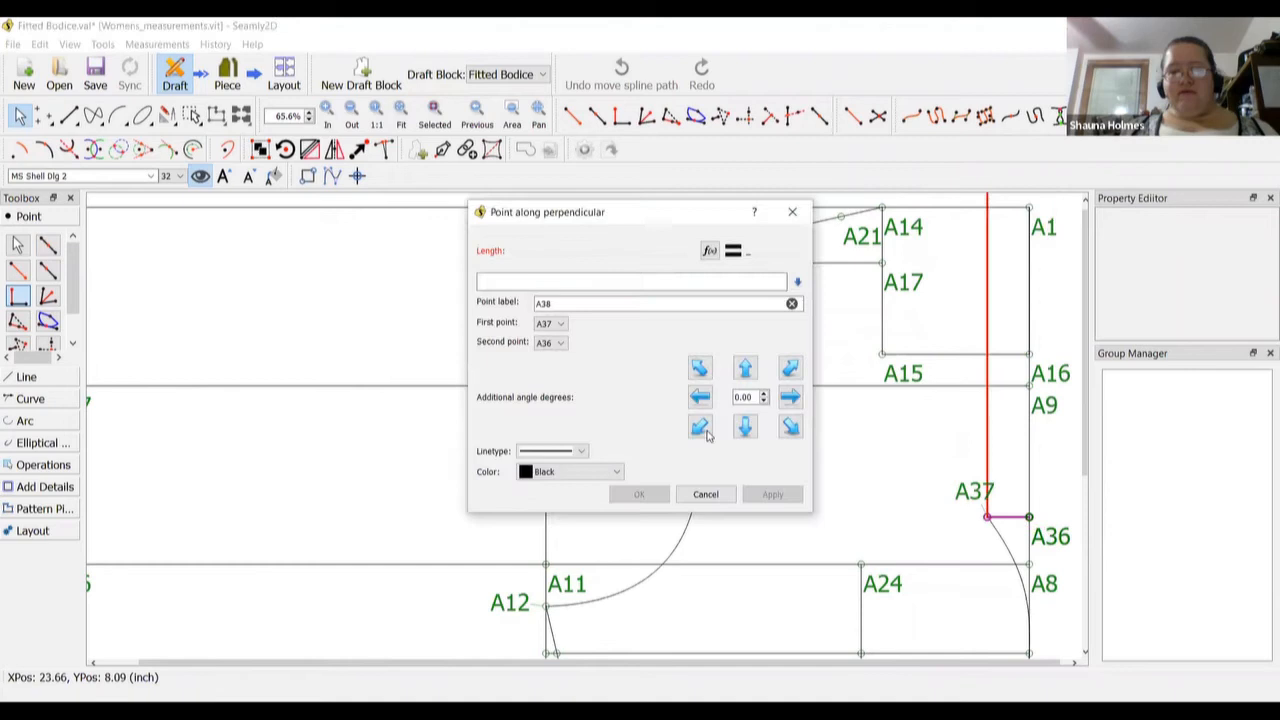
click(744, 369)
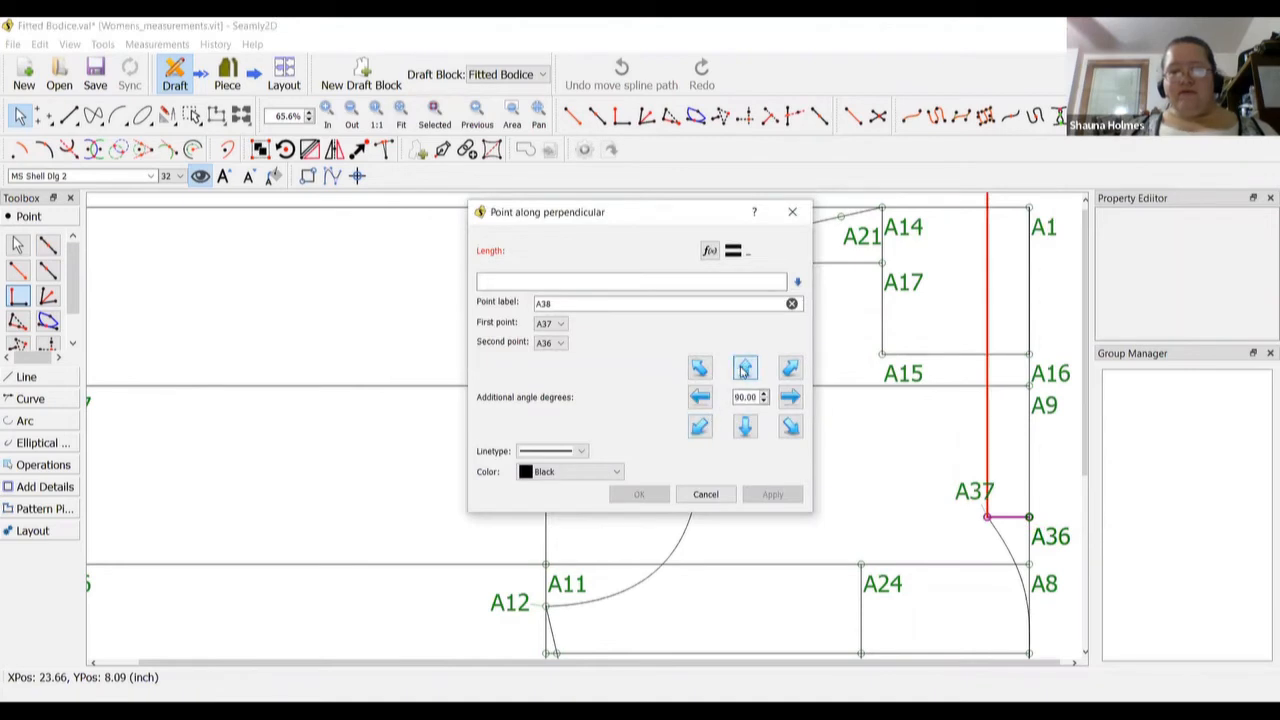
click(657, 280)
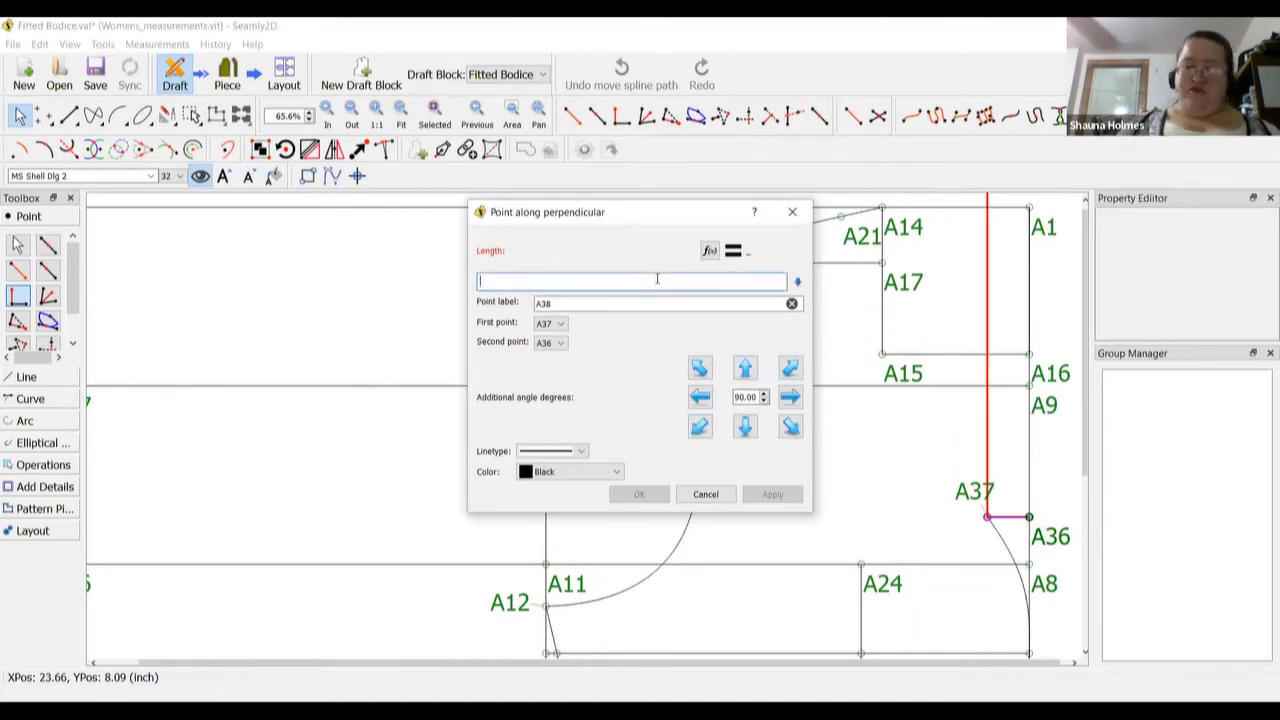
text(3)
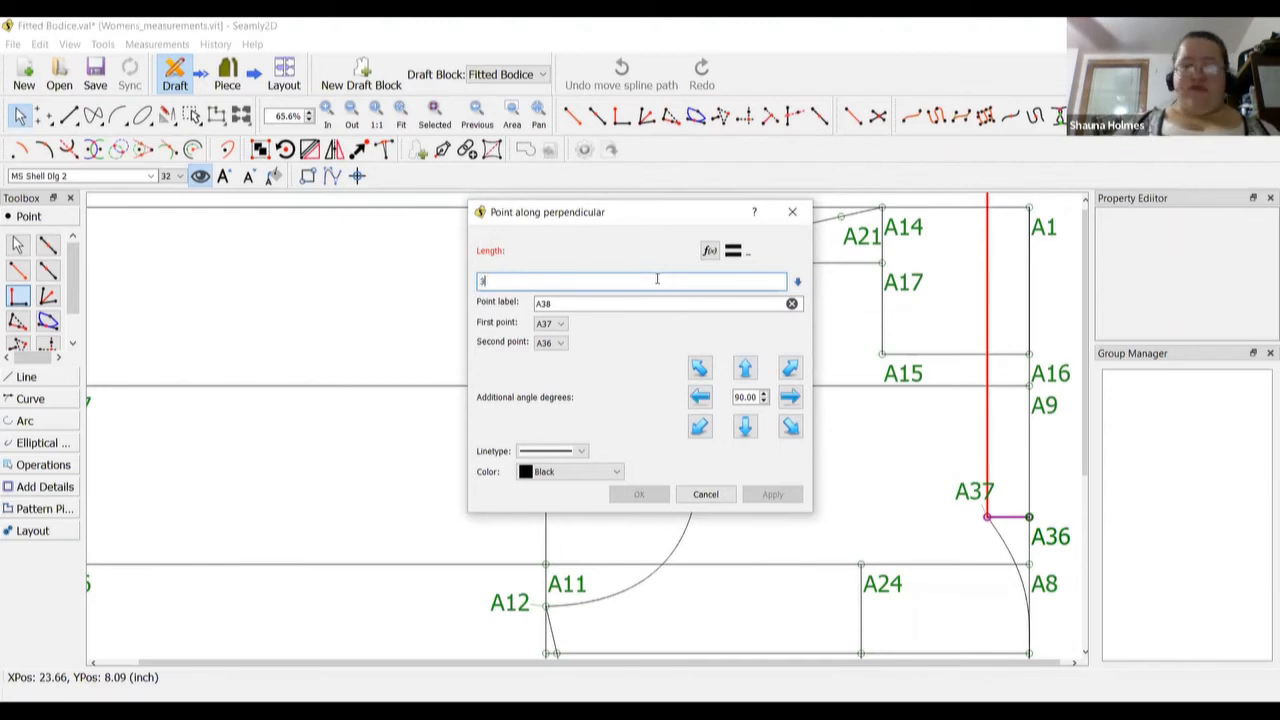
click(638, 495)
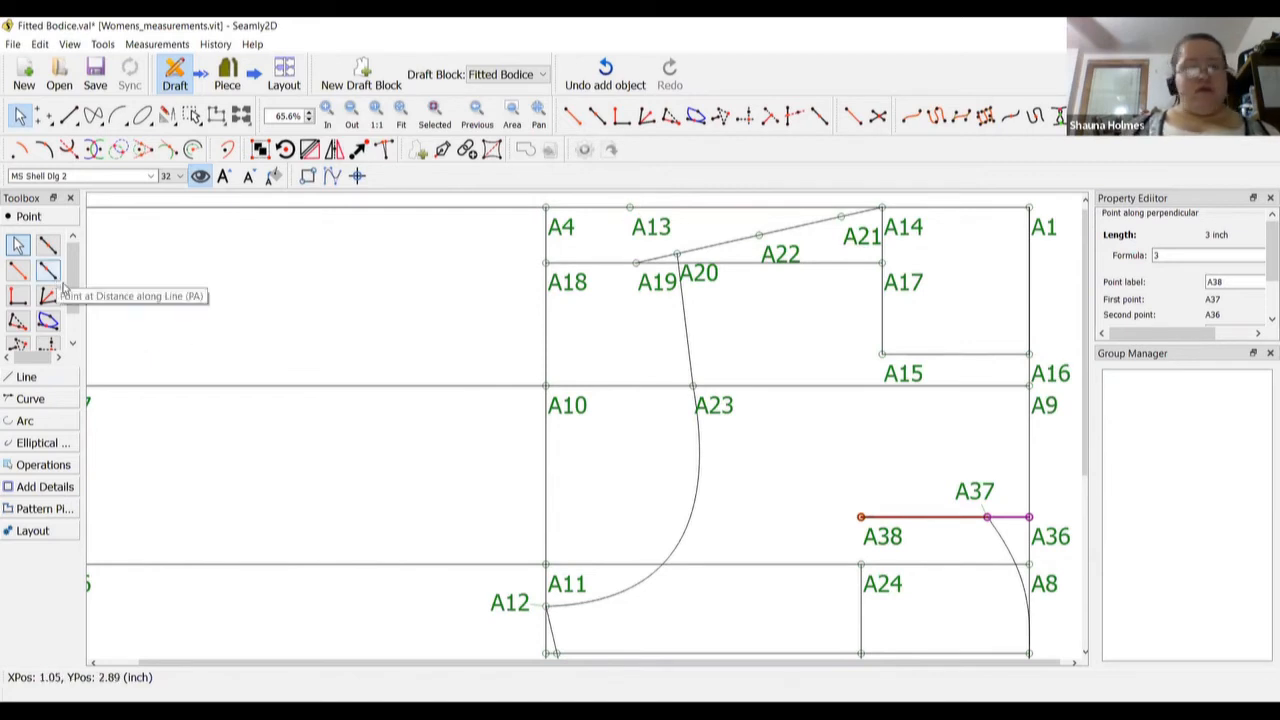
Draw a straight line from point A21 down to point A38
click(22, 370)
click(28, 301)
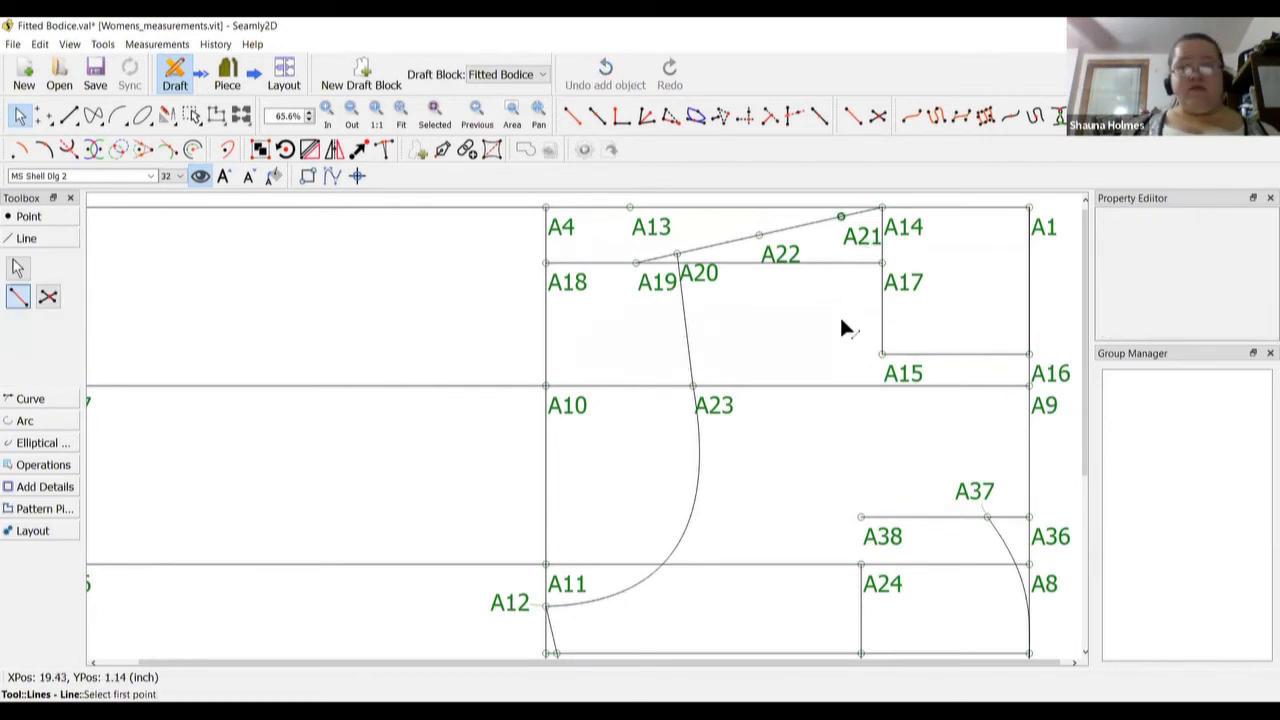
click(840, 217)
click(898, 537)
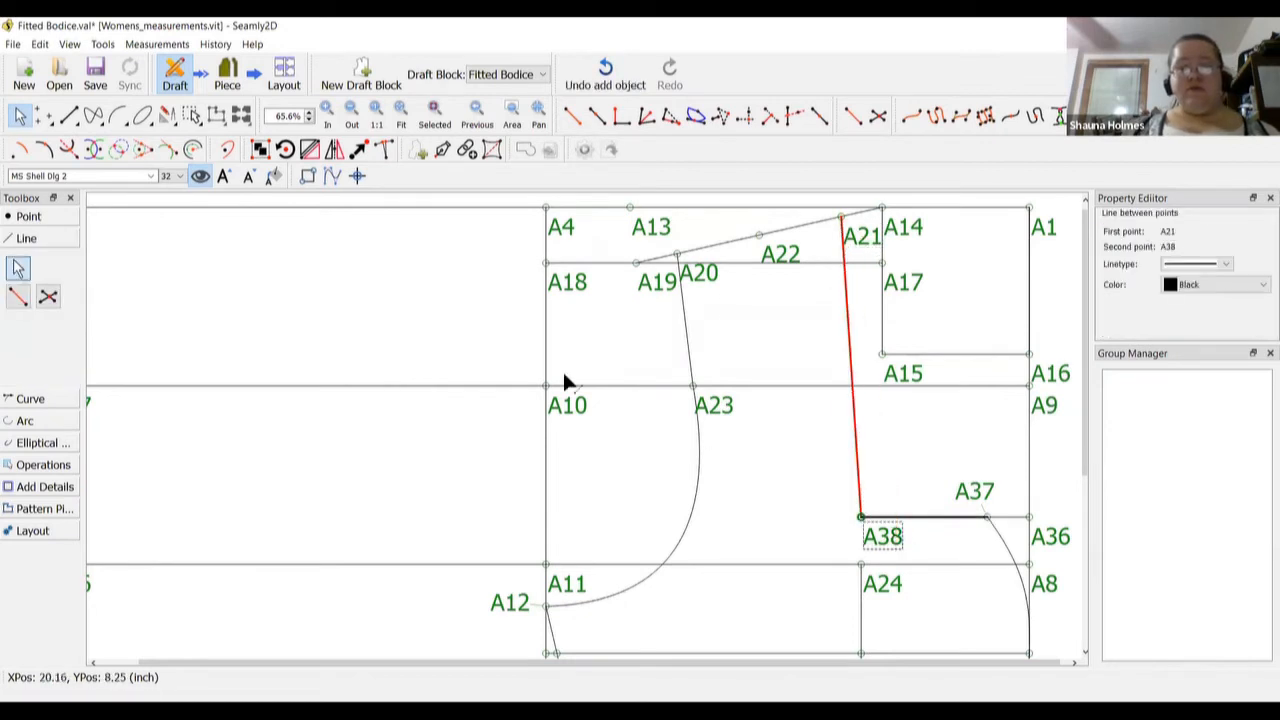
Add a point at a distance of 1 inch from A38 along the line toward A21
click(36, 218)
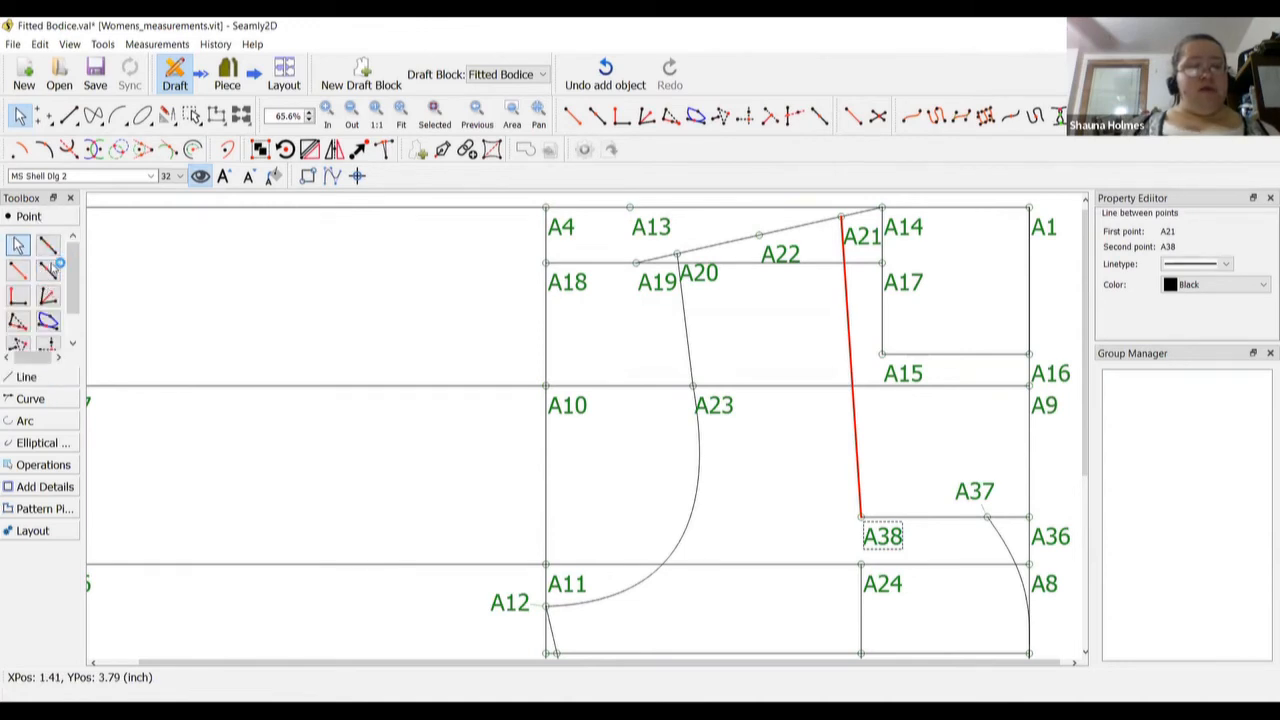
click(47, 270)
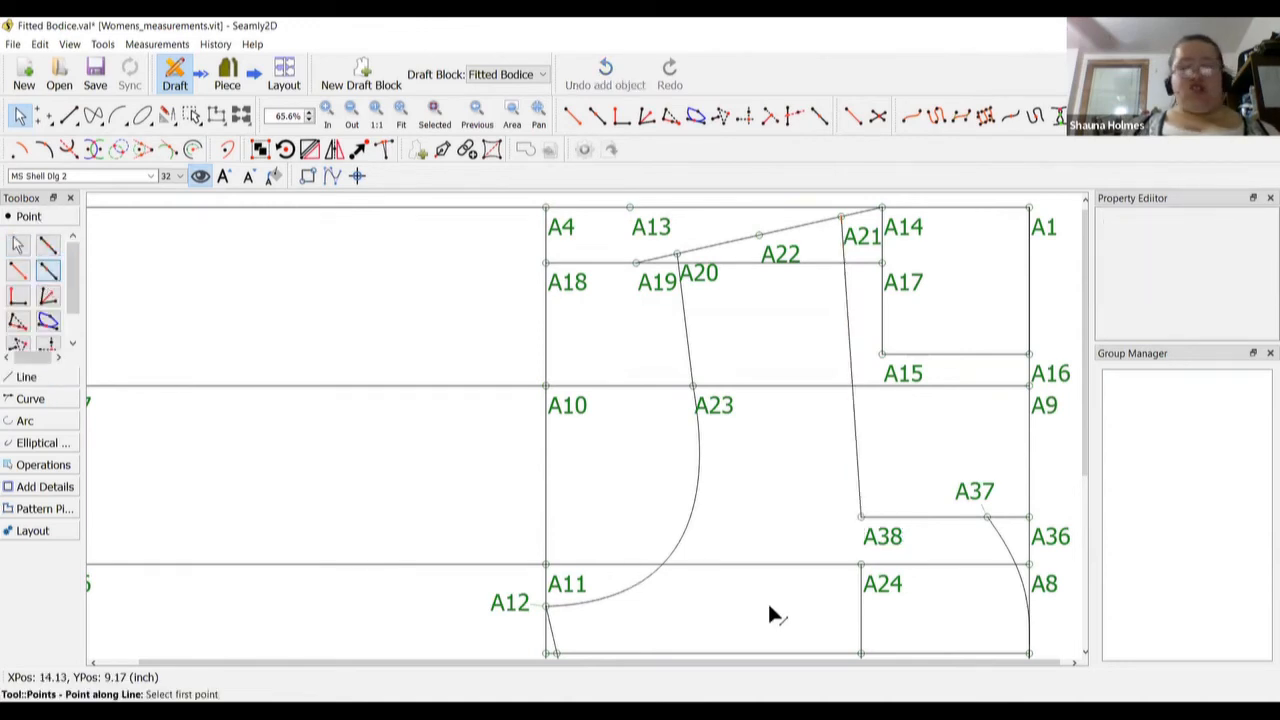
click(880, 535)
click(853, 248)
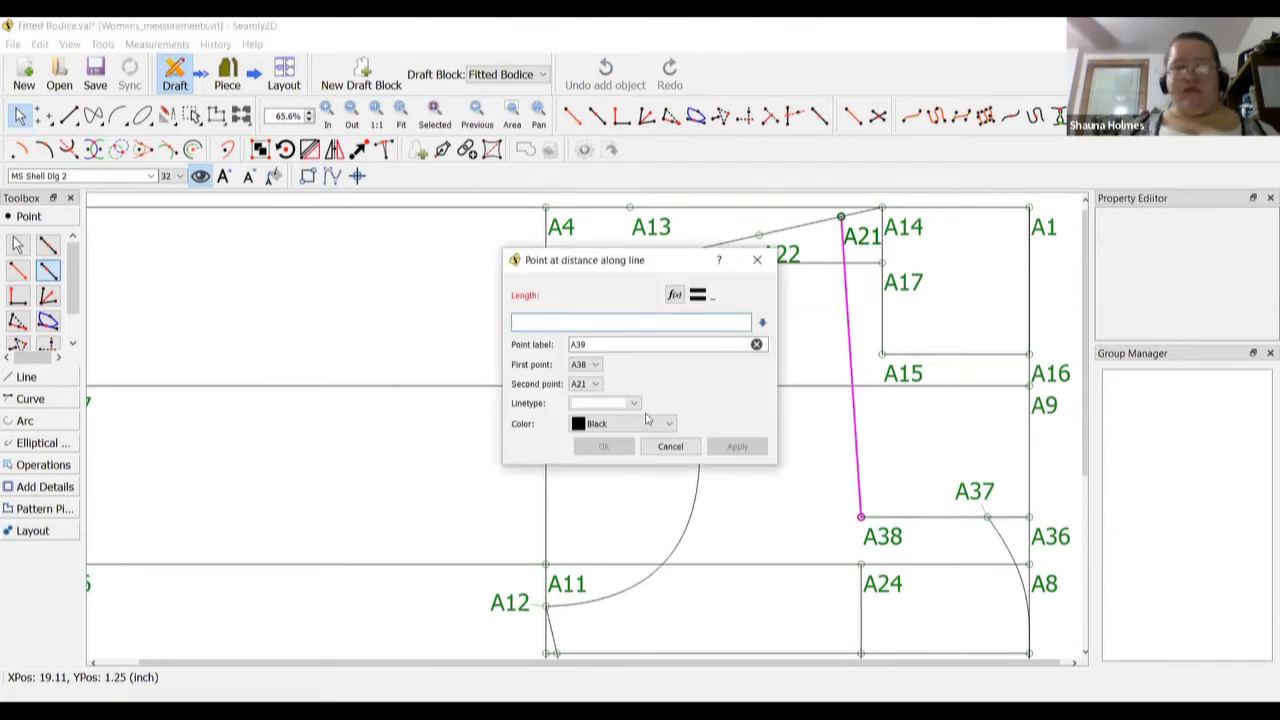
text(1)
click(620, 453)
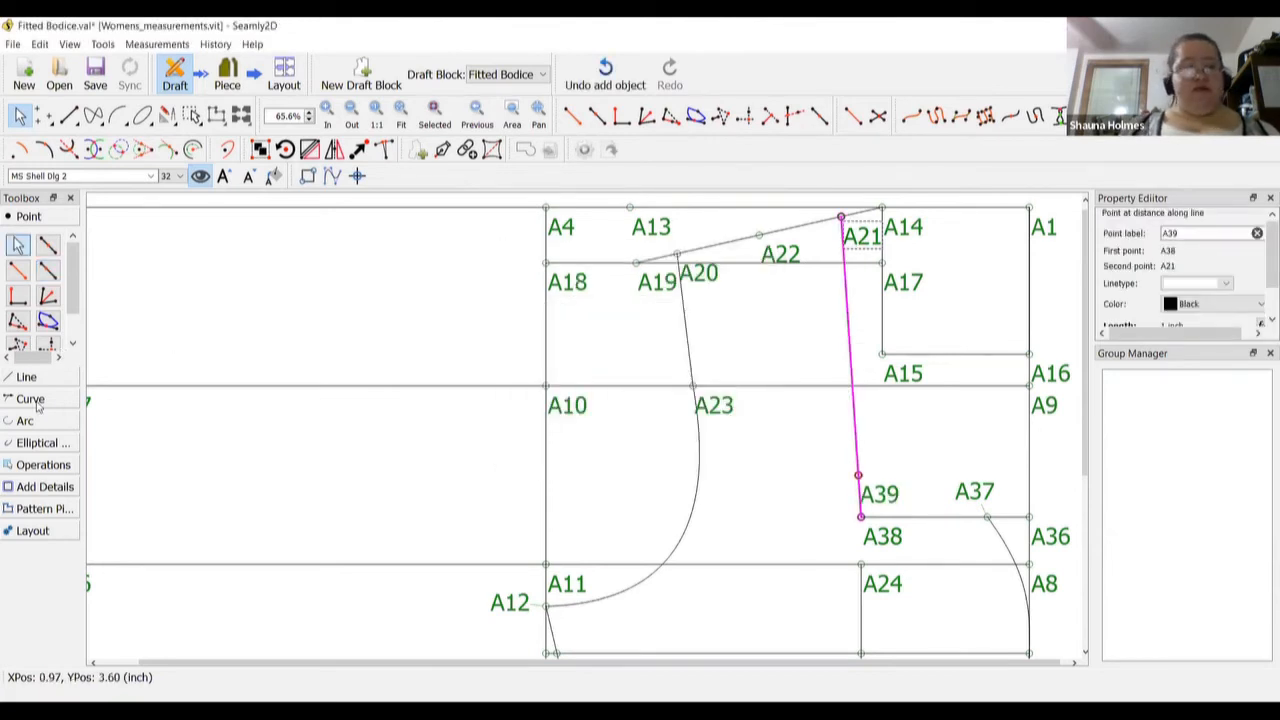
Draw a straight line from point A39 to point A37
click(48, 378)
click(18, 296)
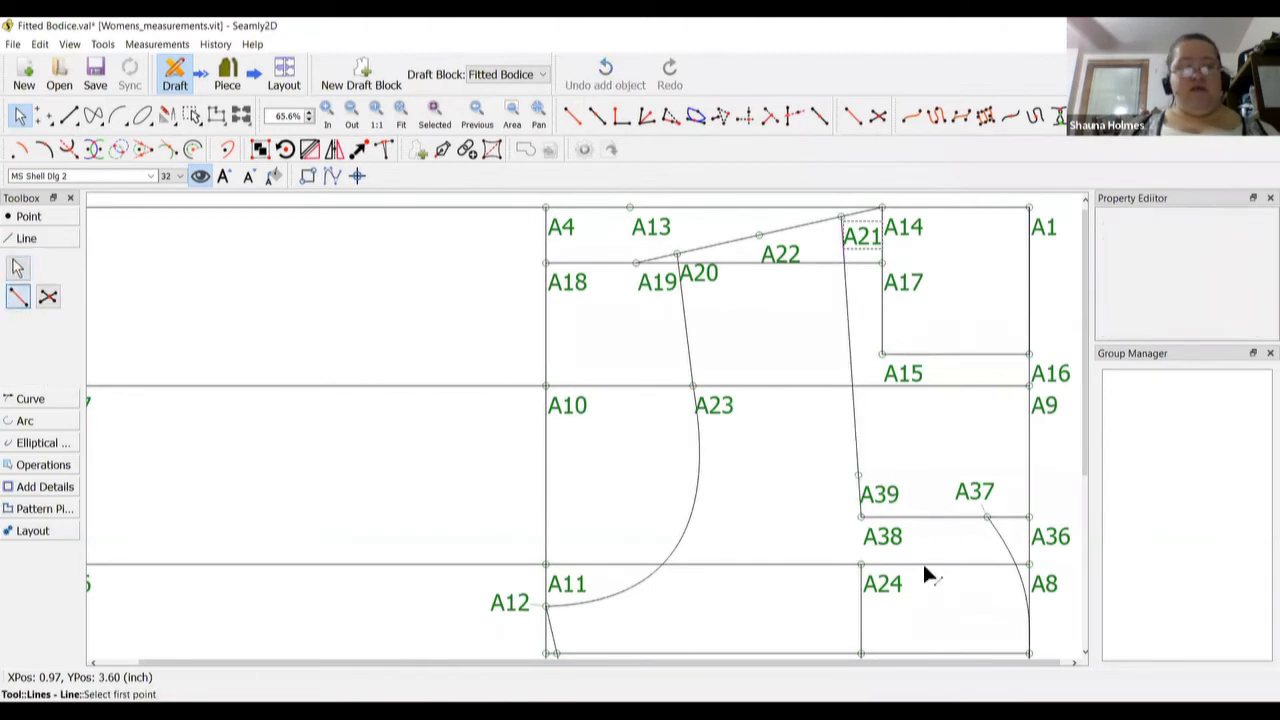
click(858, 475)
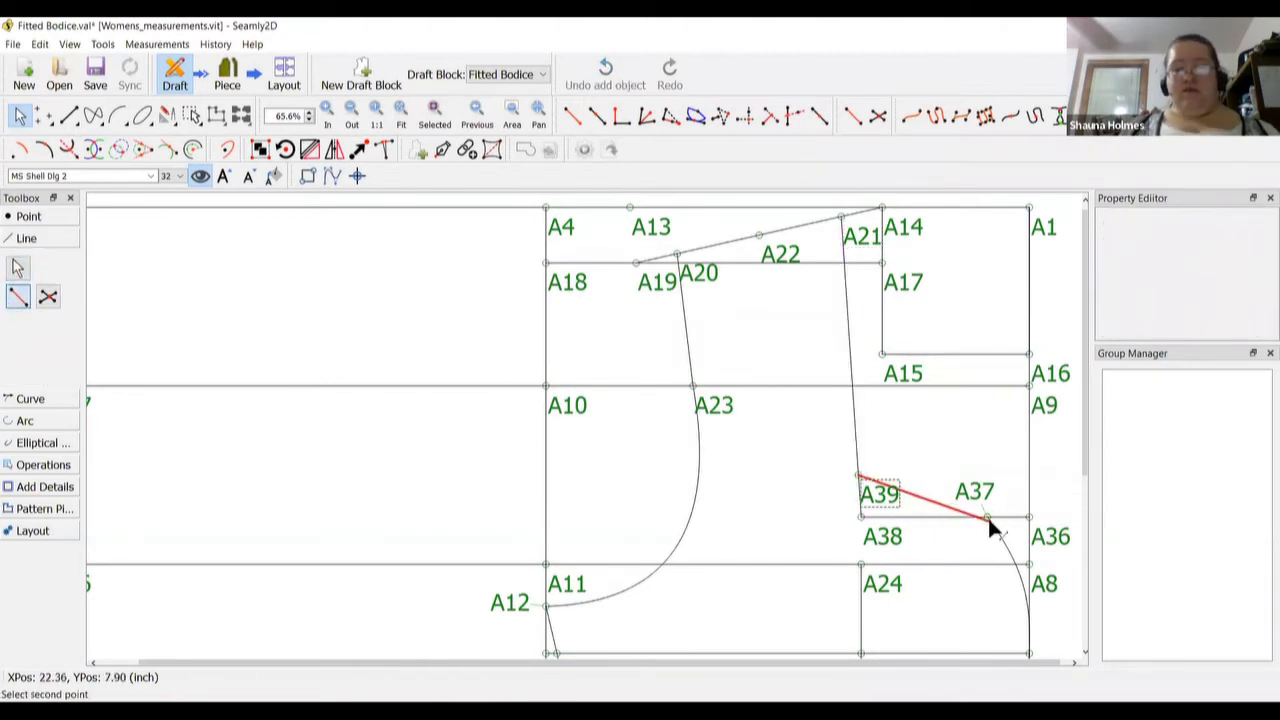
click(987, 515)
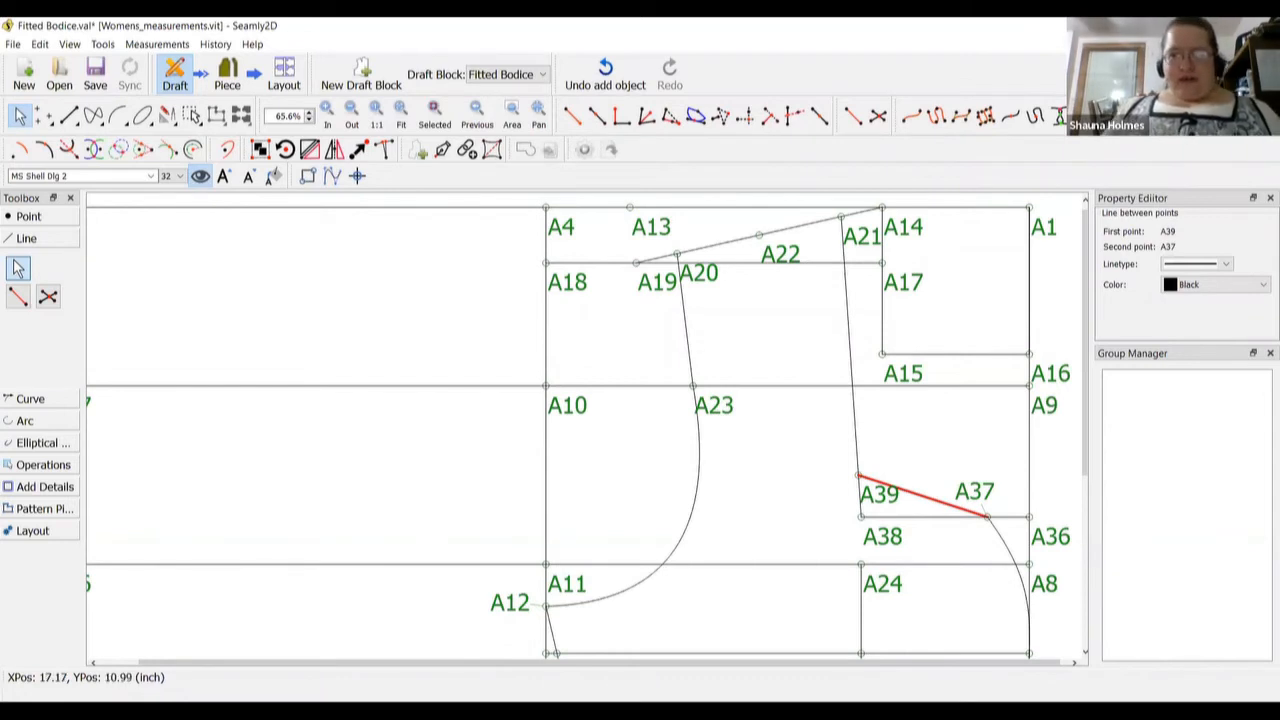
scroll(860, 400, down, 3)
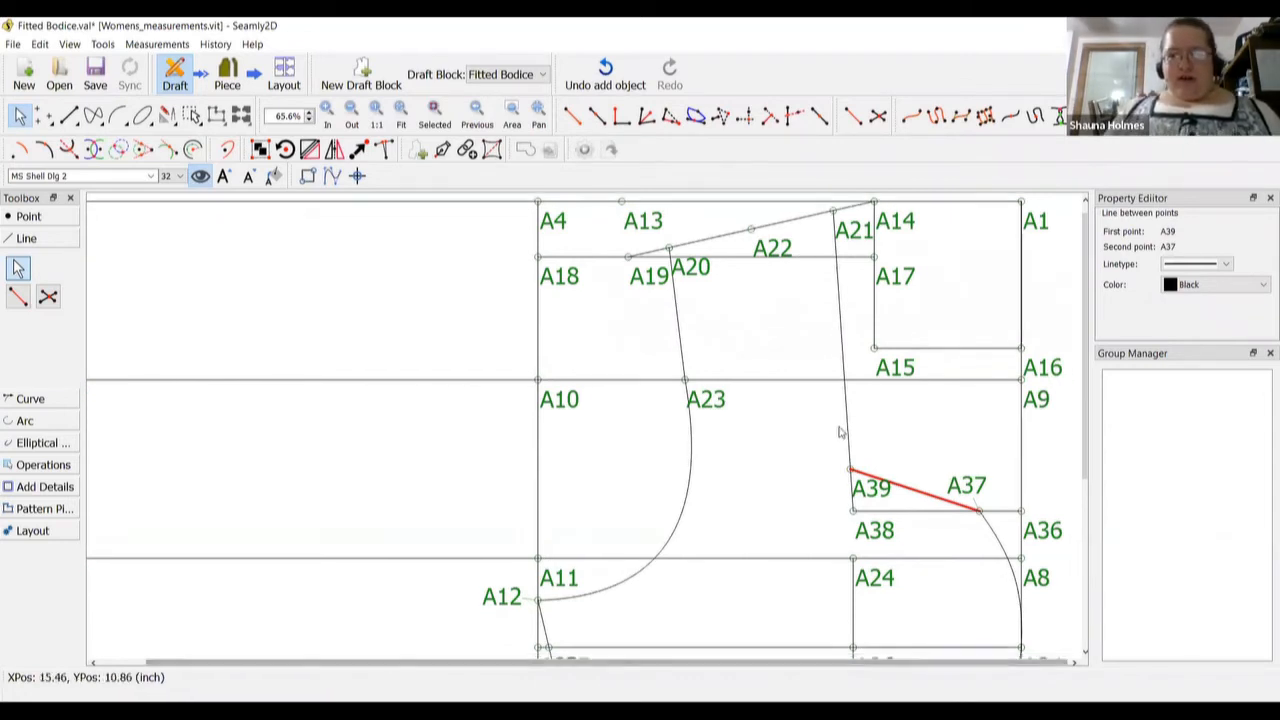
scroll(787, 430, down, 6)
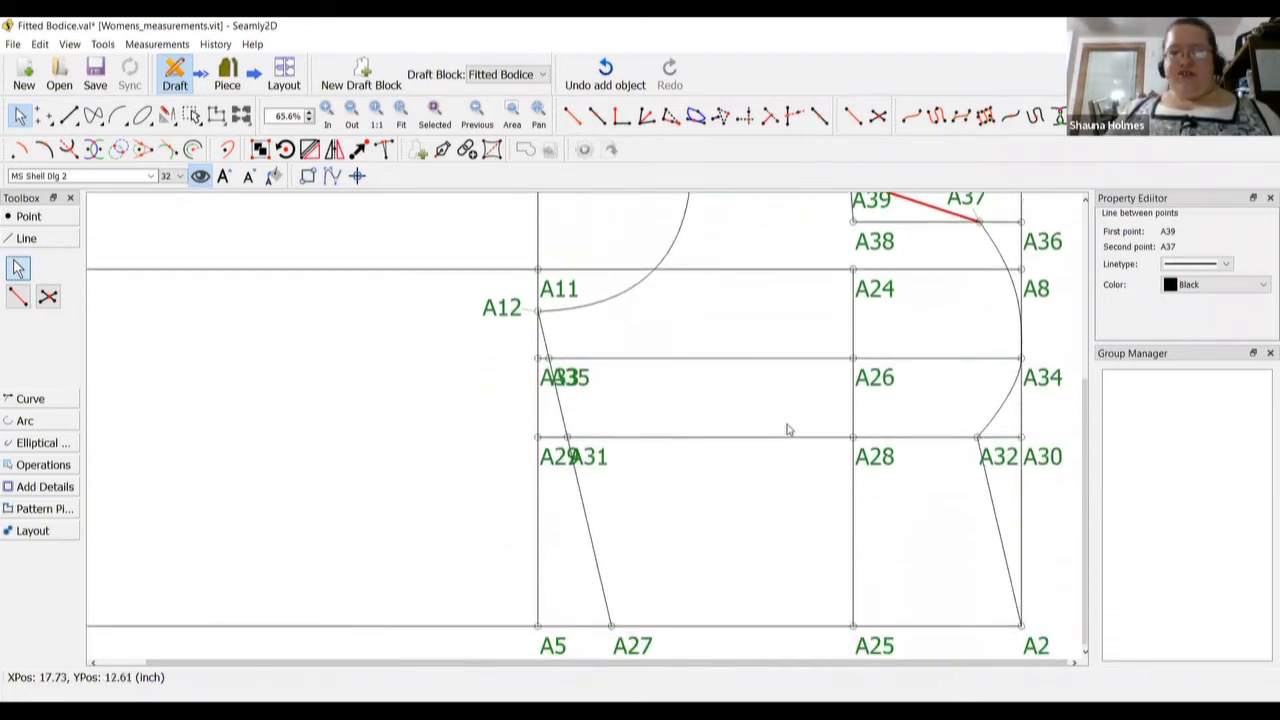
scroll(787, 430, up, 7)
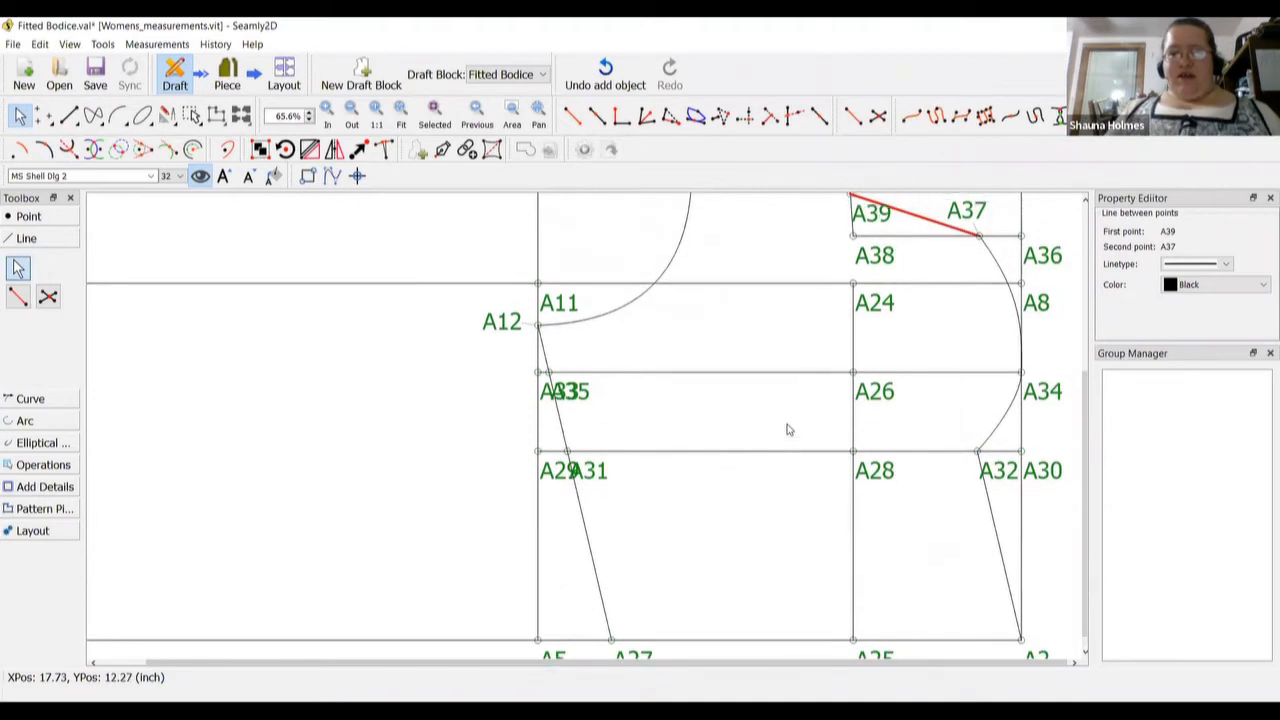
click(787, 430)
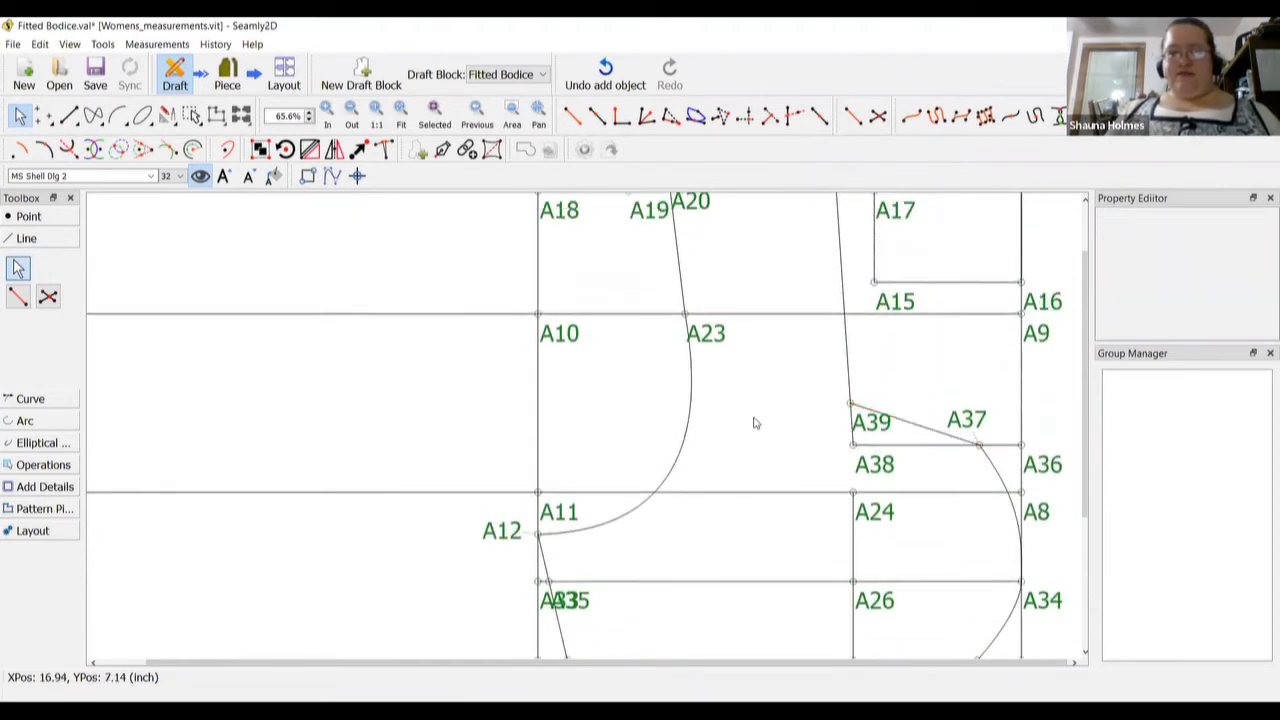
scroll(755, 423, up, 2)
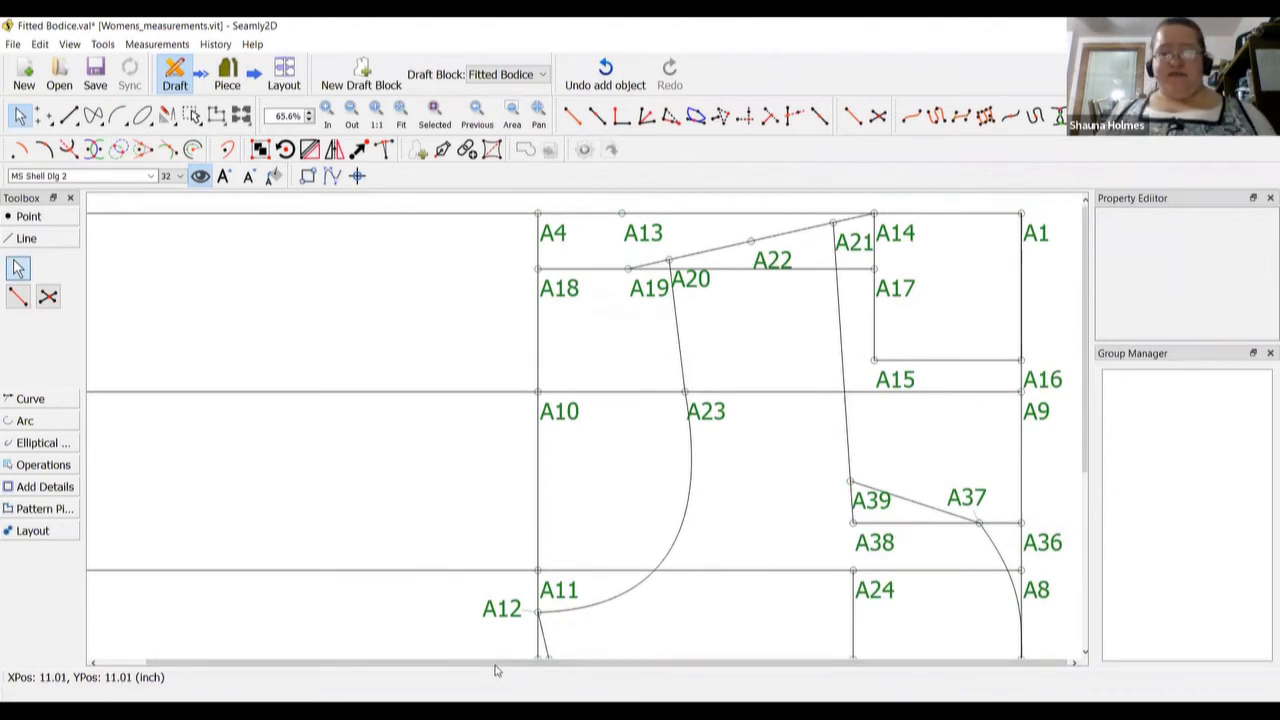
Add a point along the line from A toward A4 at a distance of Line_A14_A1-0.5
drag(503, 662, 455, 662)
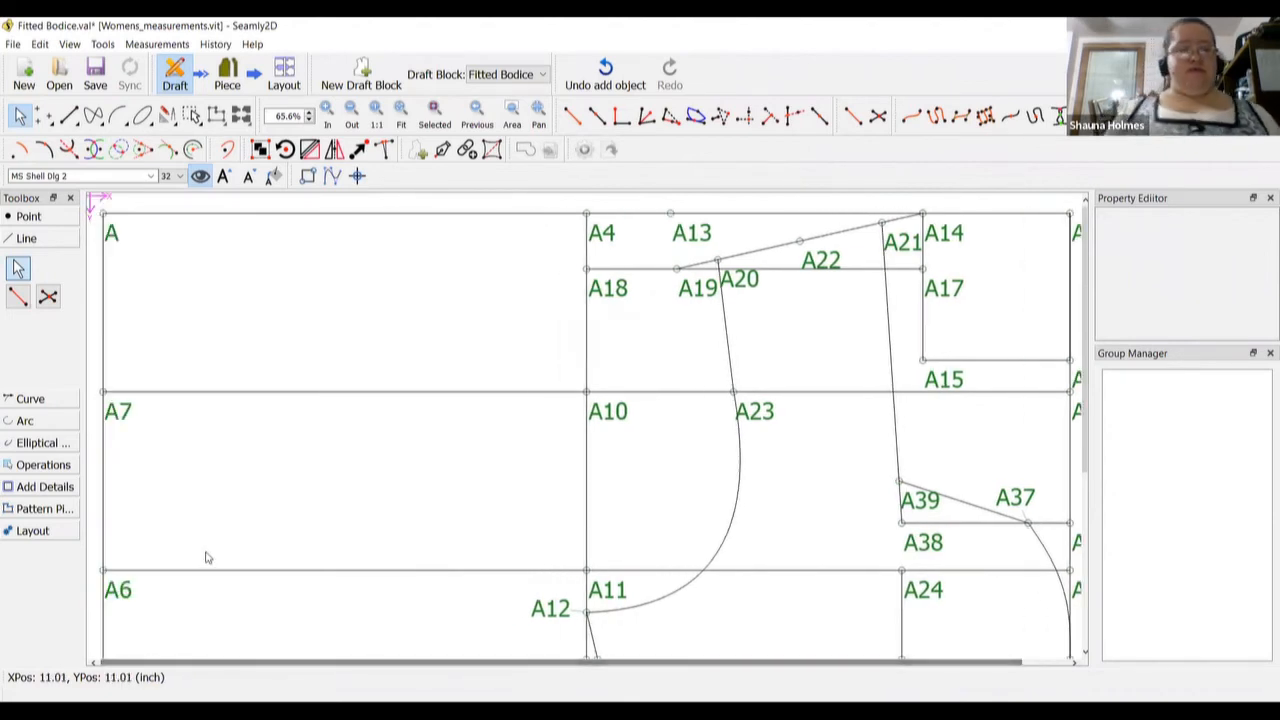
click(24, 216)
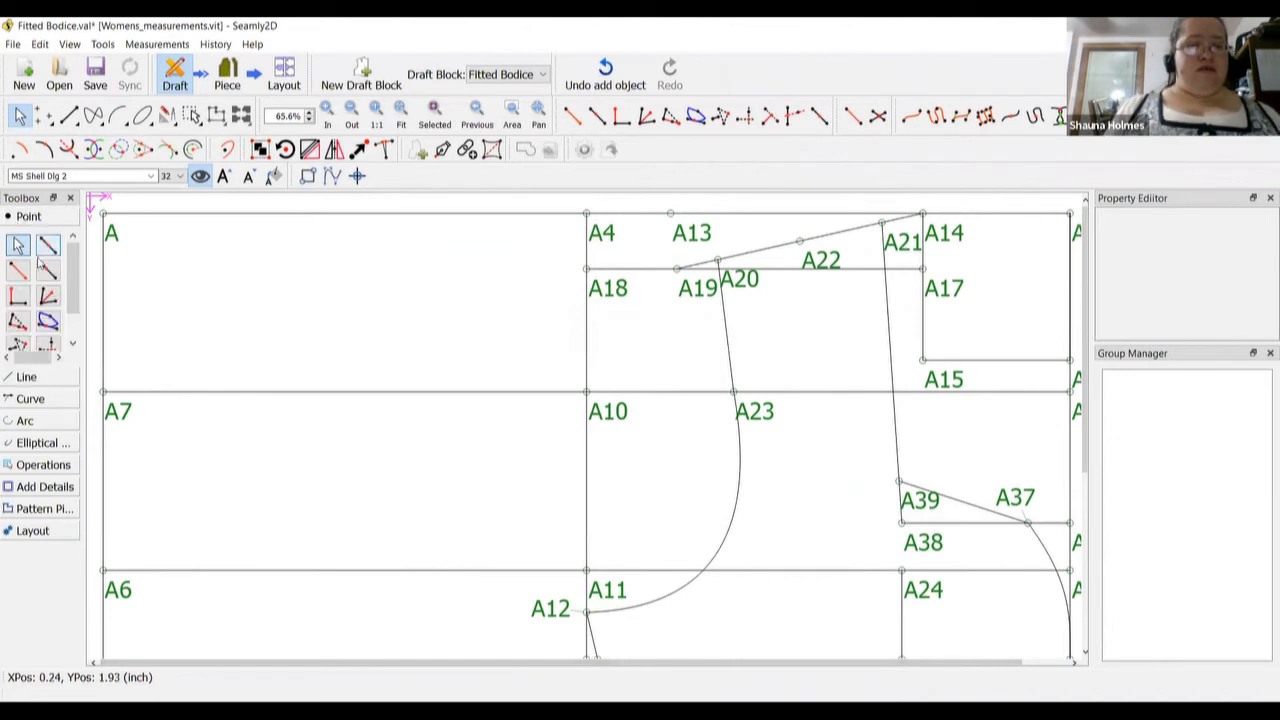
click(47, 270)
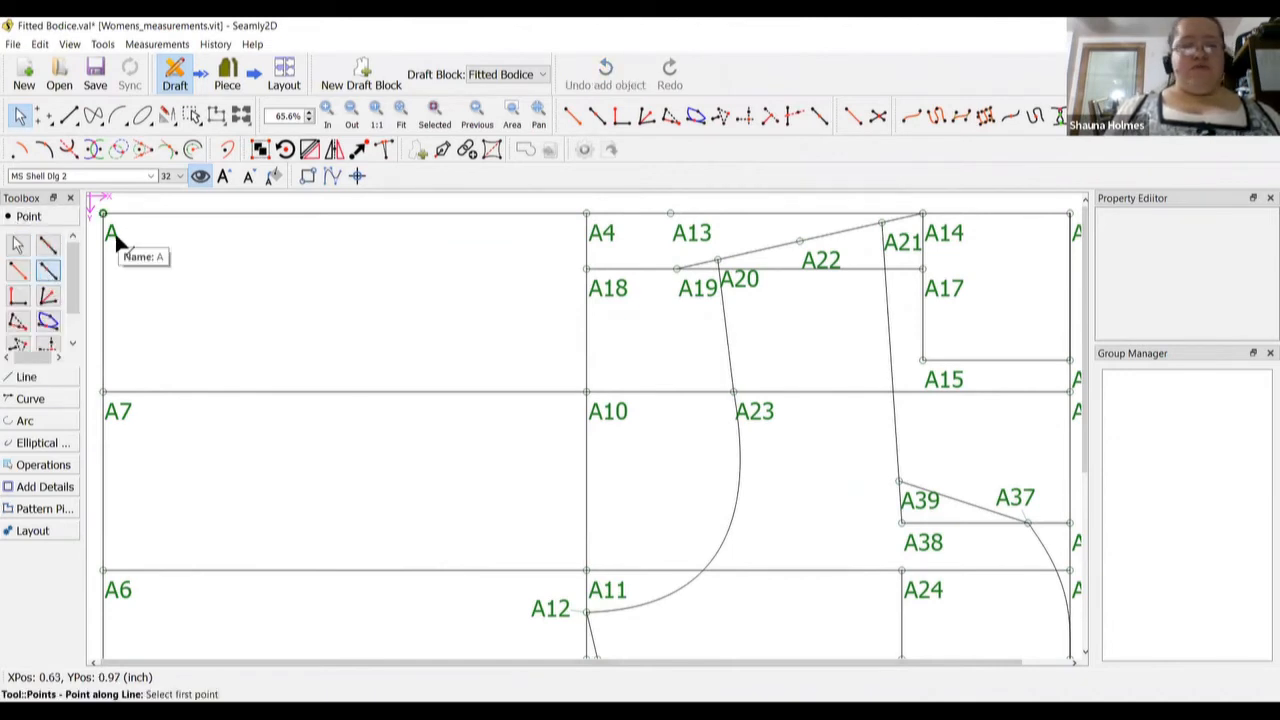
click(114, 231)
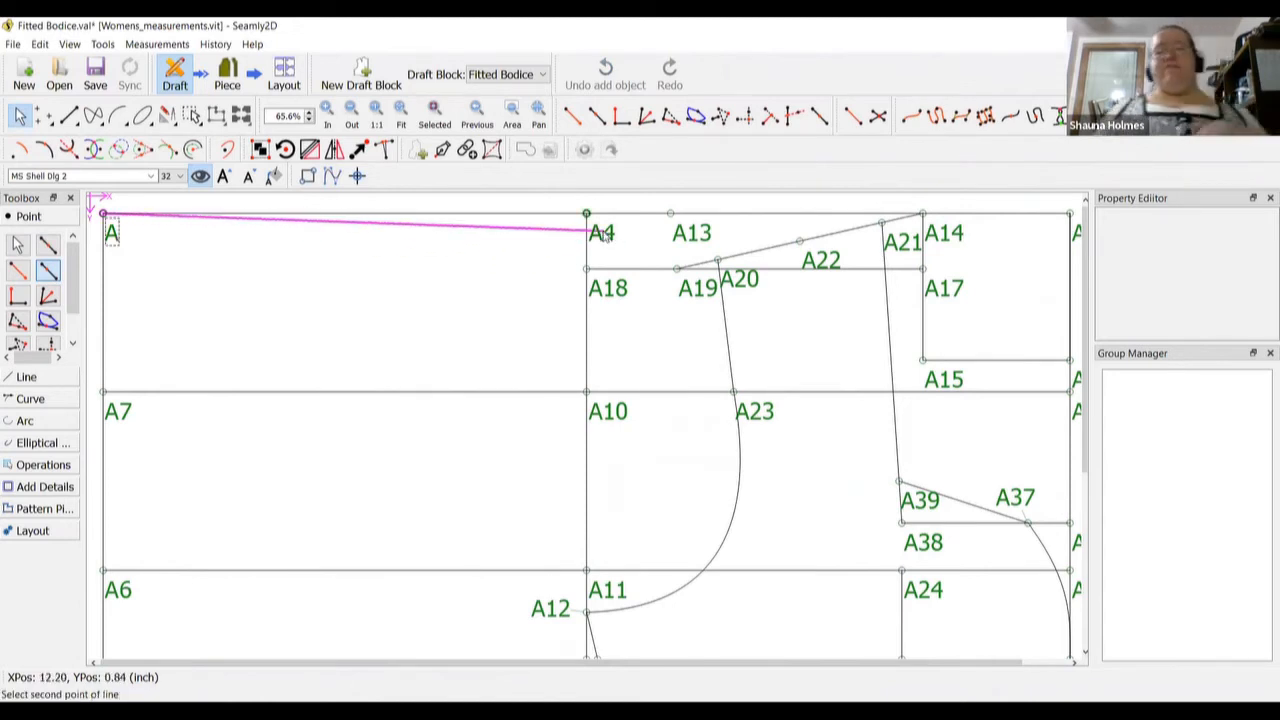
click(605, 233)
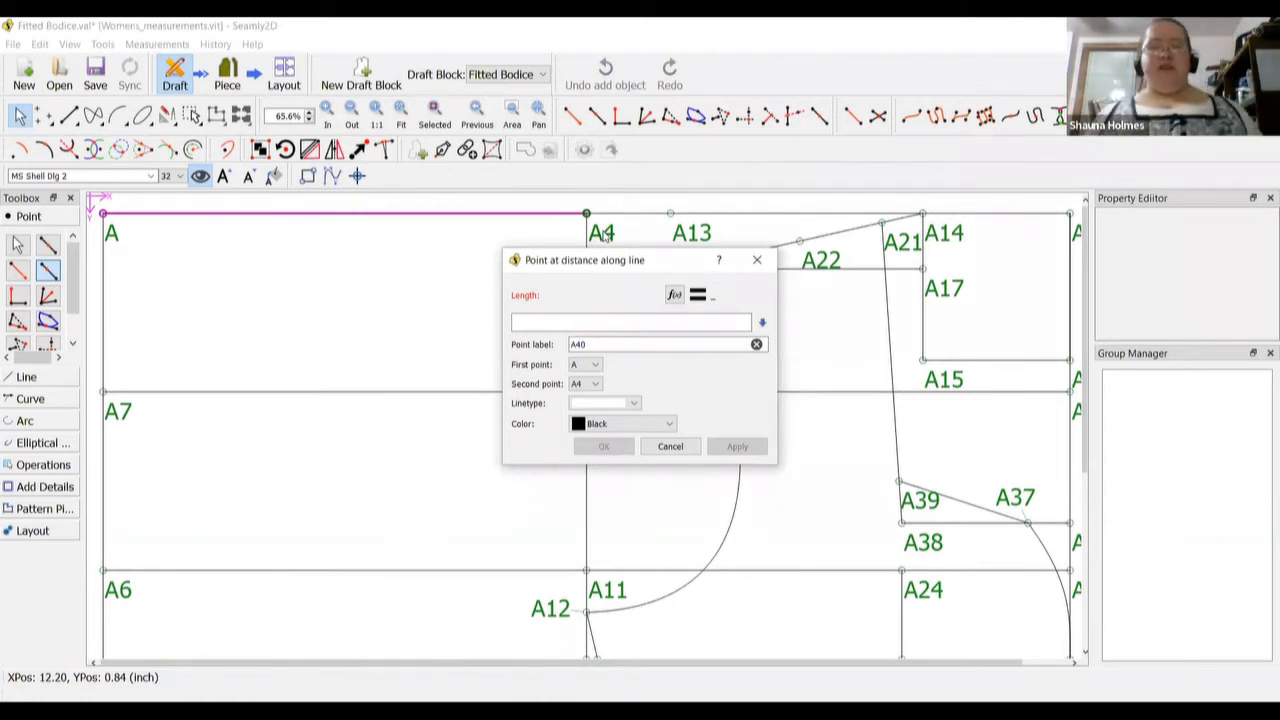
click(673, 296)
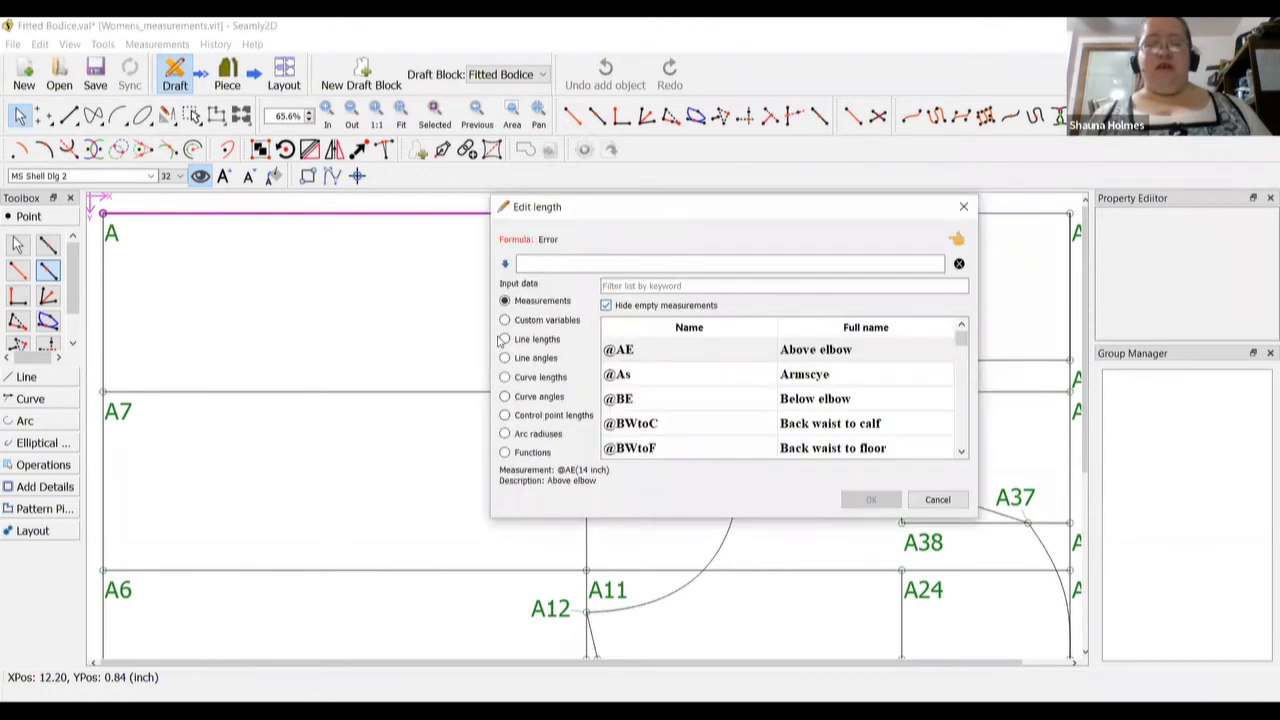
click(504, 340)
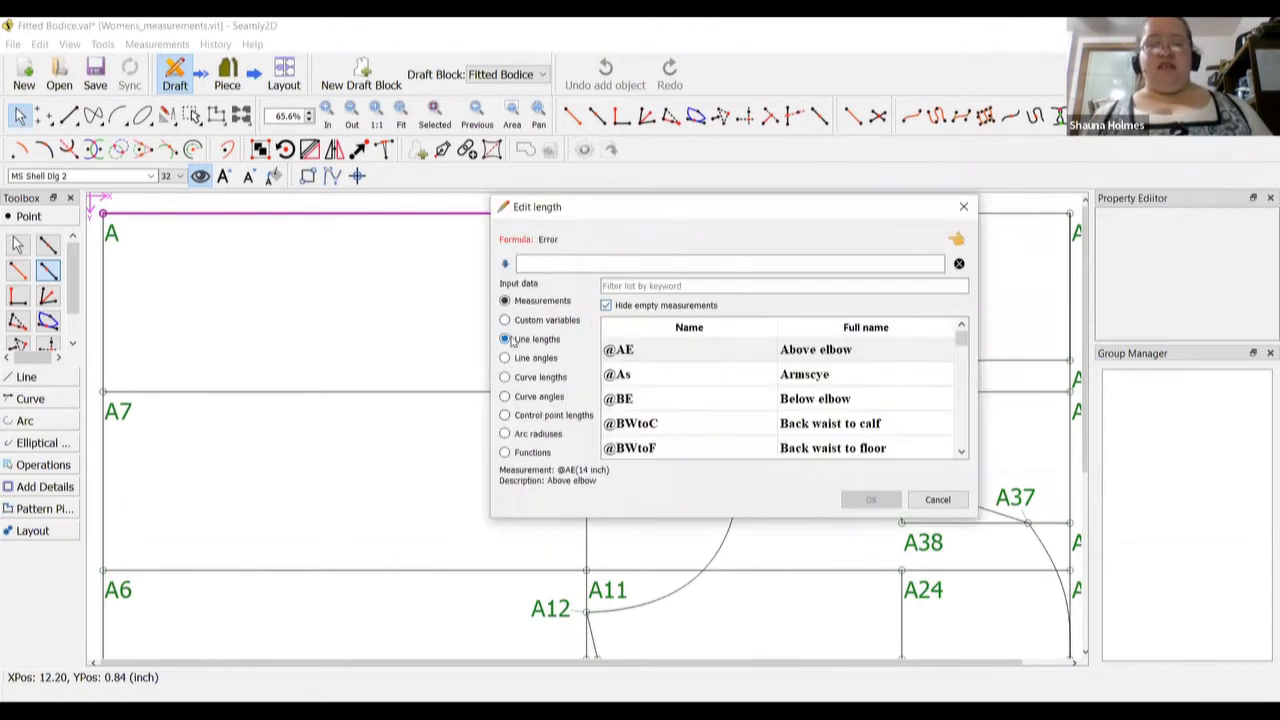
click(616, 288)
text(a14)
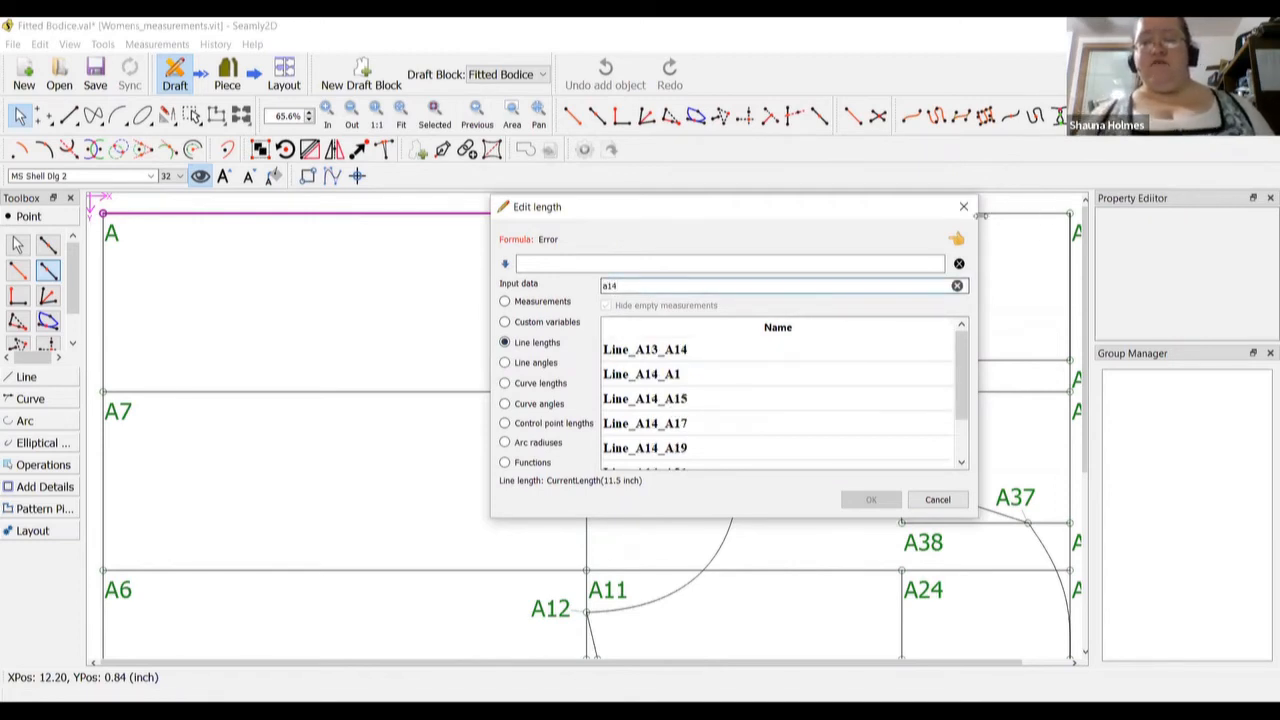
double_click(633, 384)
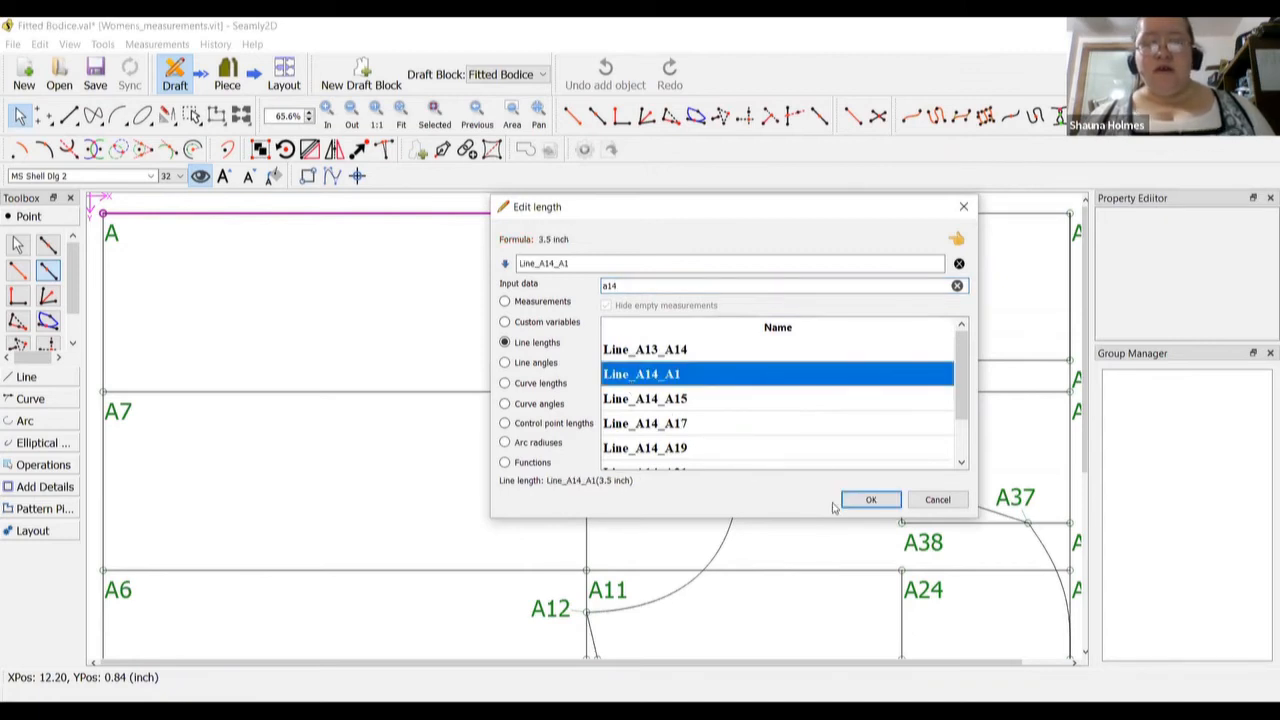
click(716, 264)
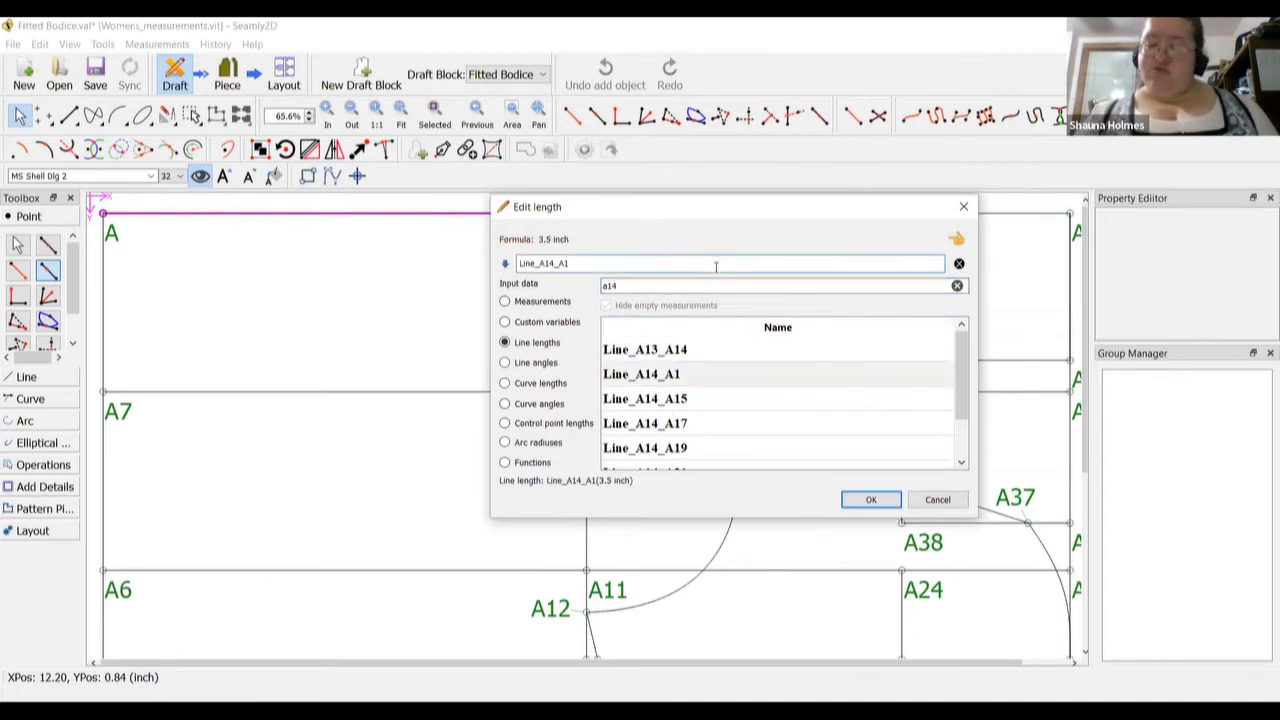
text(-.5)
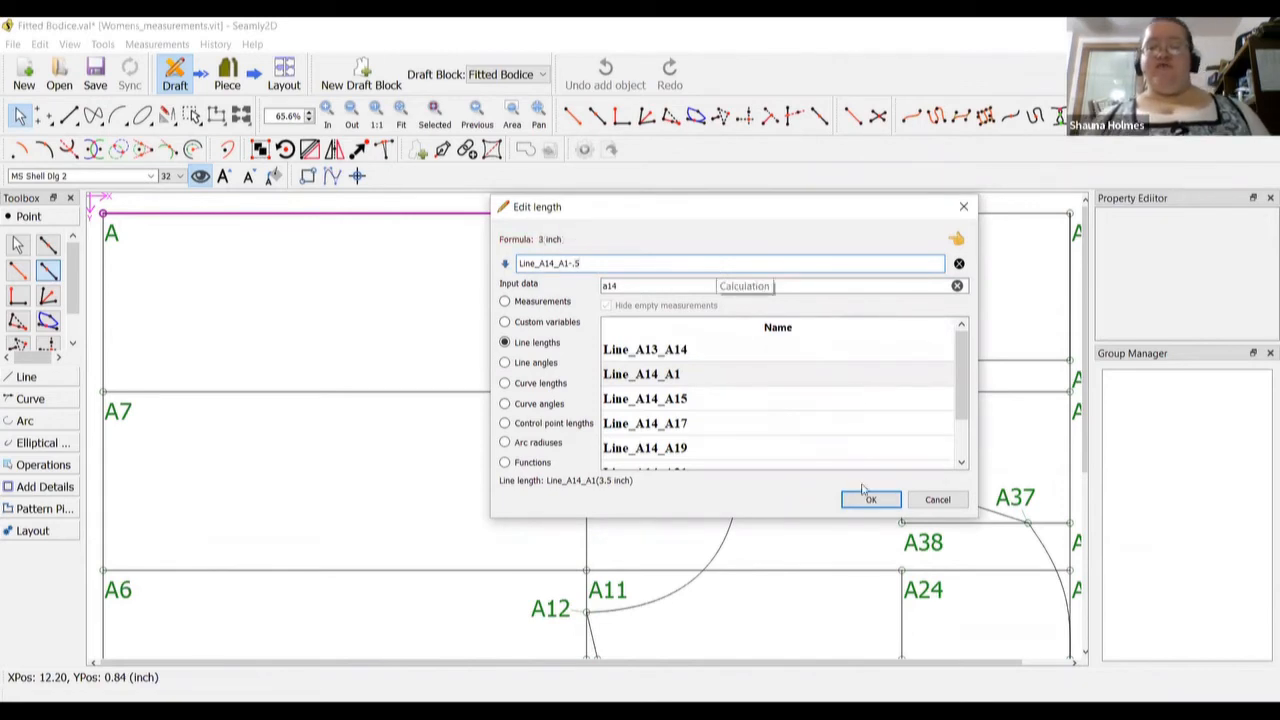
click(867, 501)
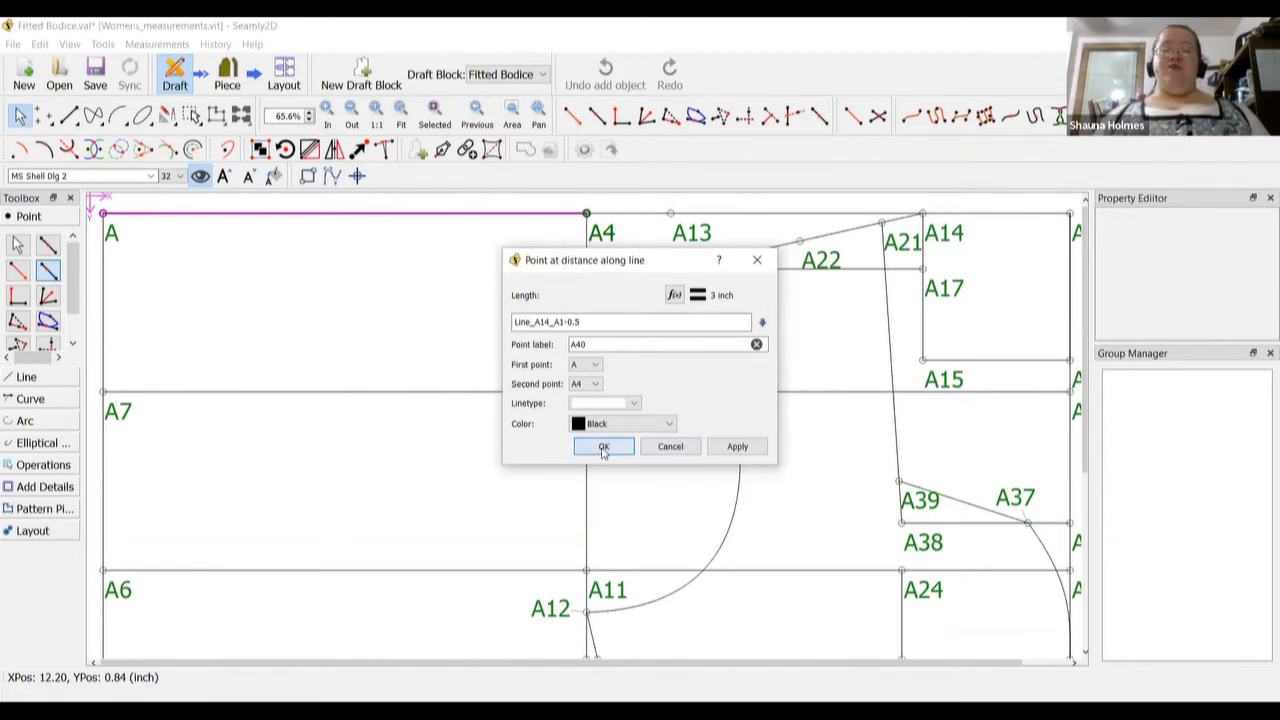
click(603, 448)
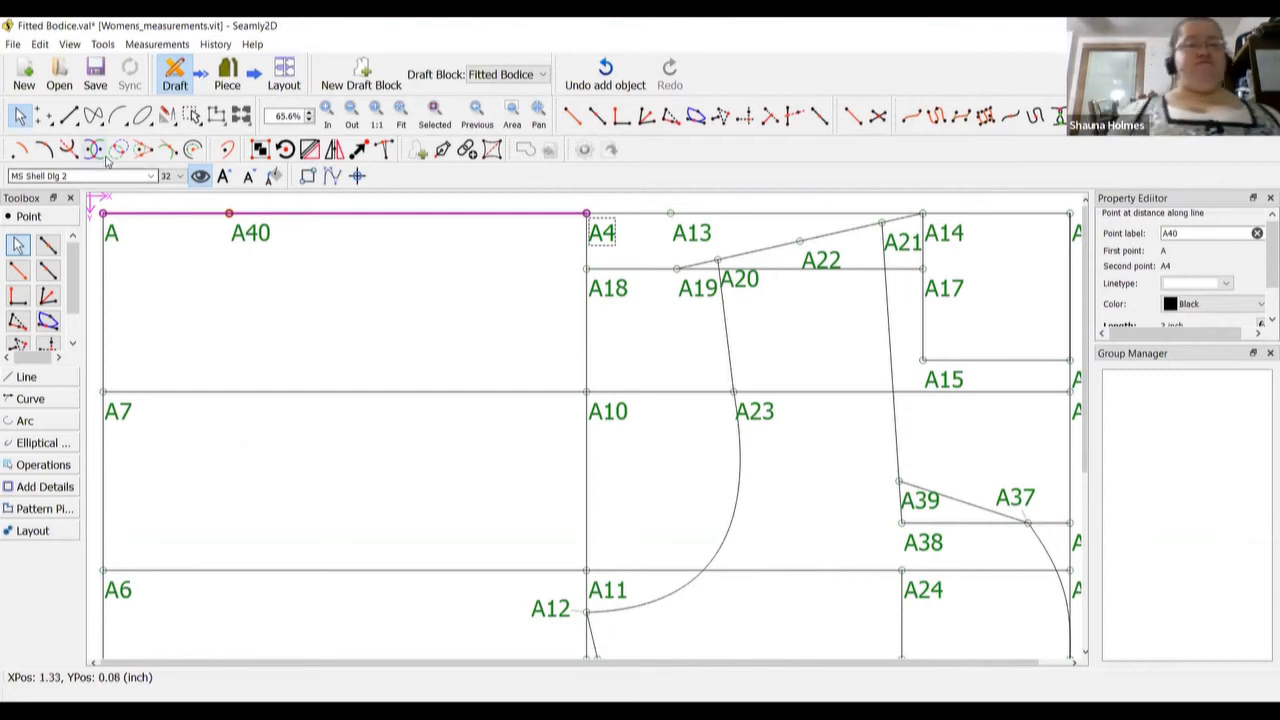
Add a point along the perpendicular 1 inch from A40, using A4 as the second point and no additional angle
click(20, 296)
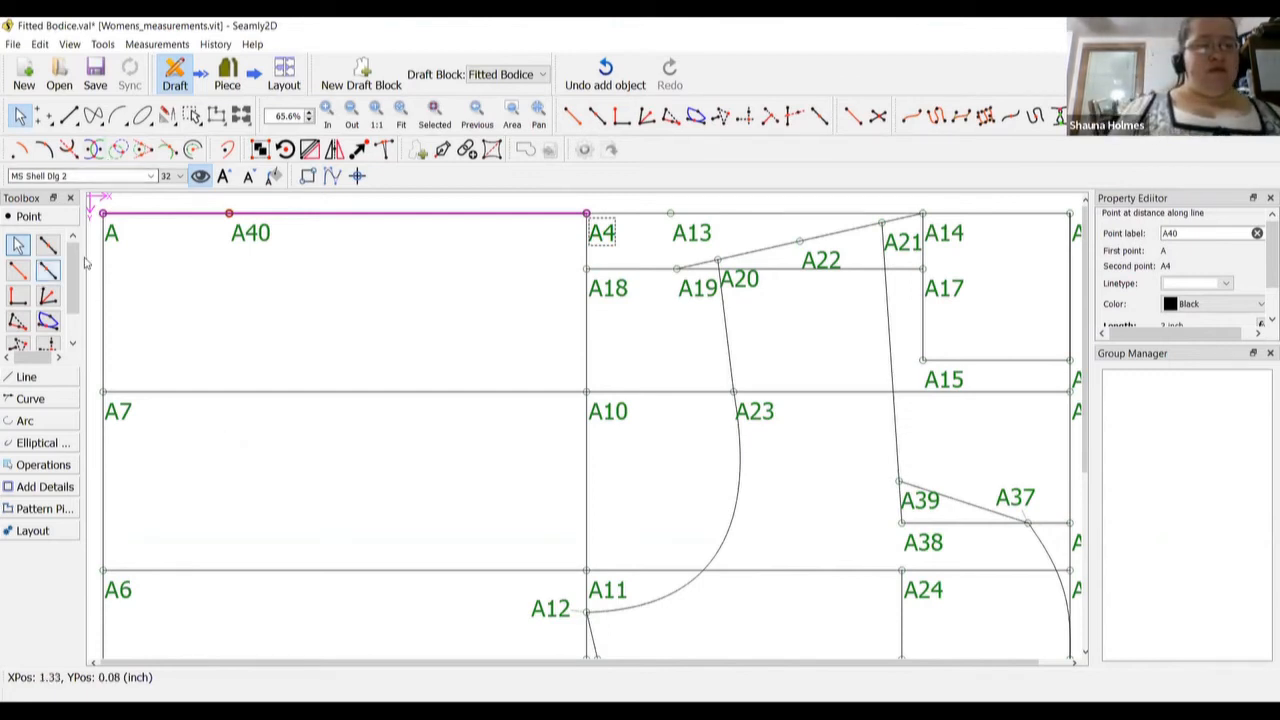
click(242, 232)
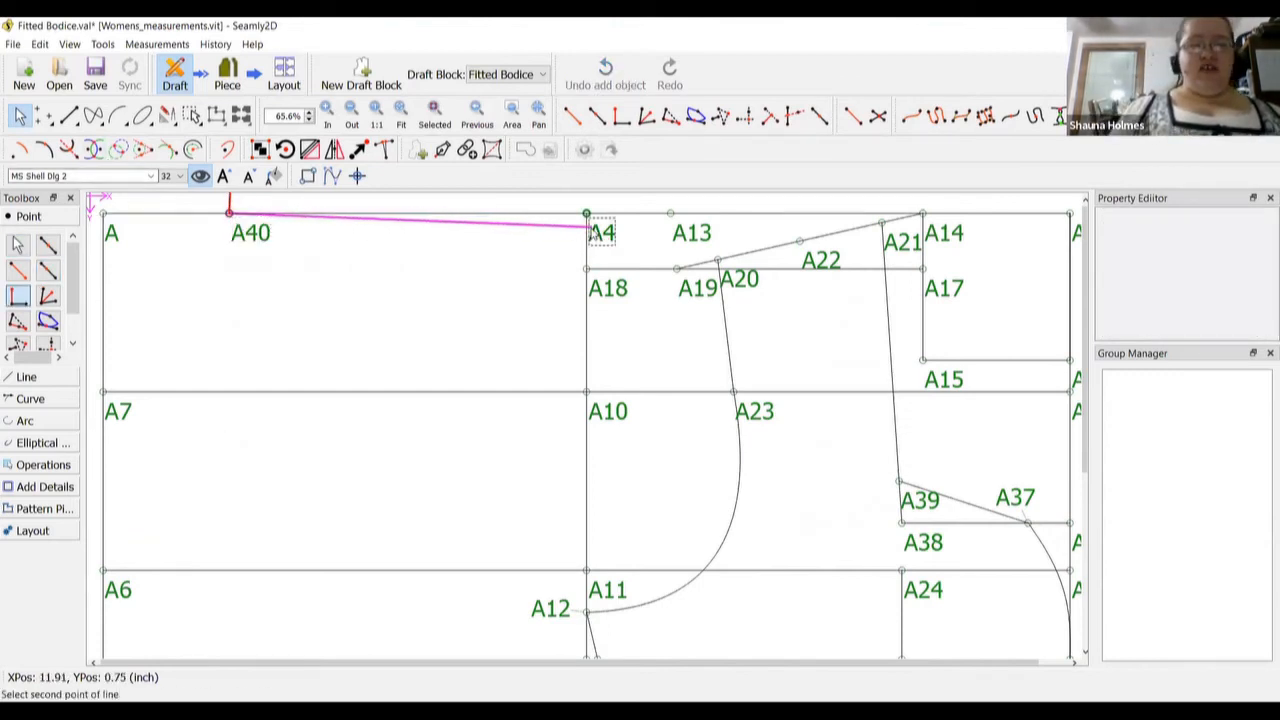
click(588, 216)
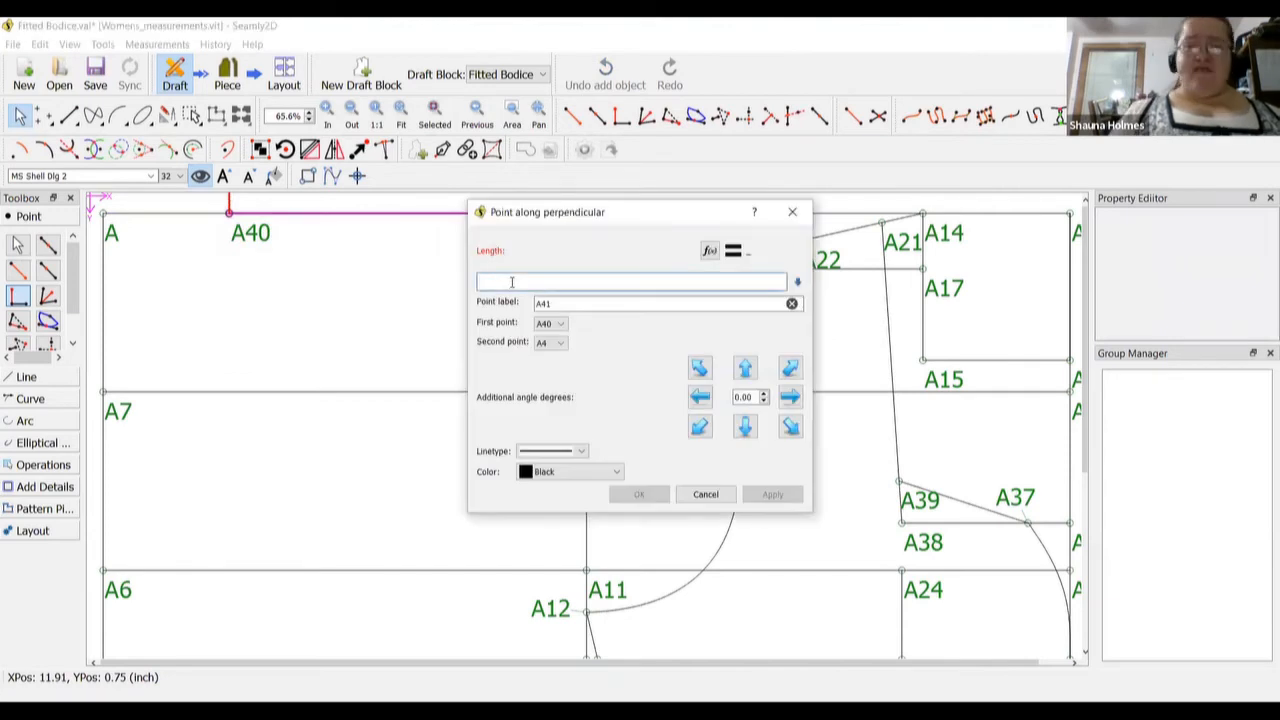
text(1)
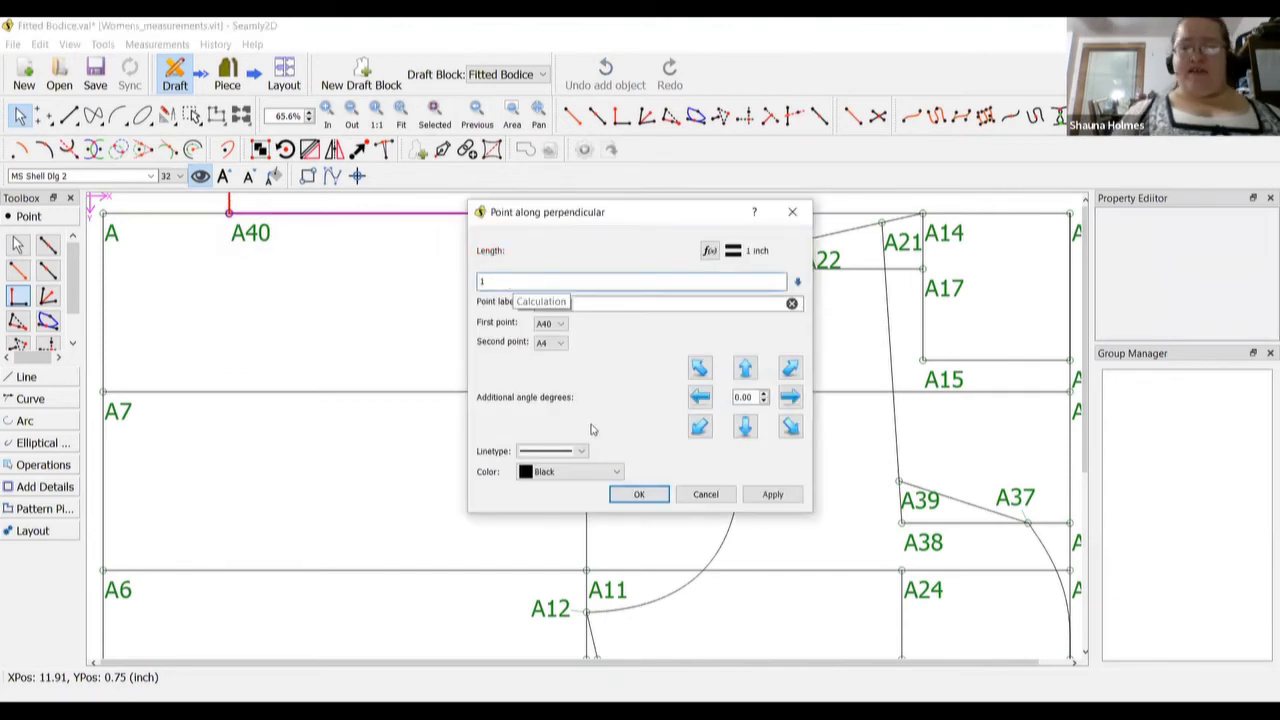
click(642, 496)
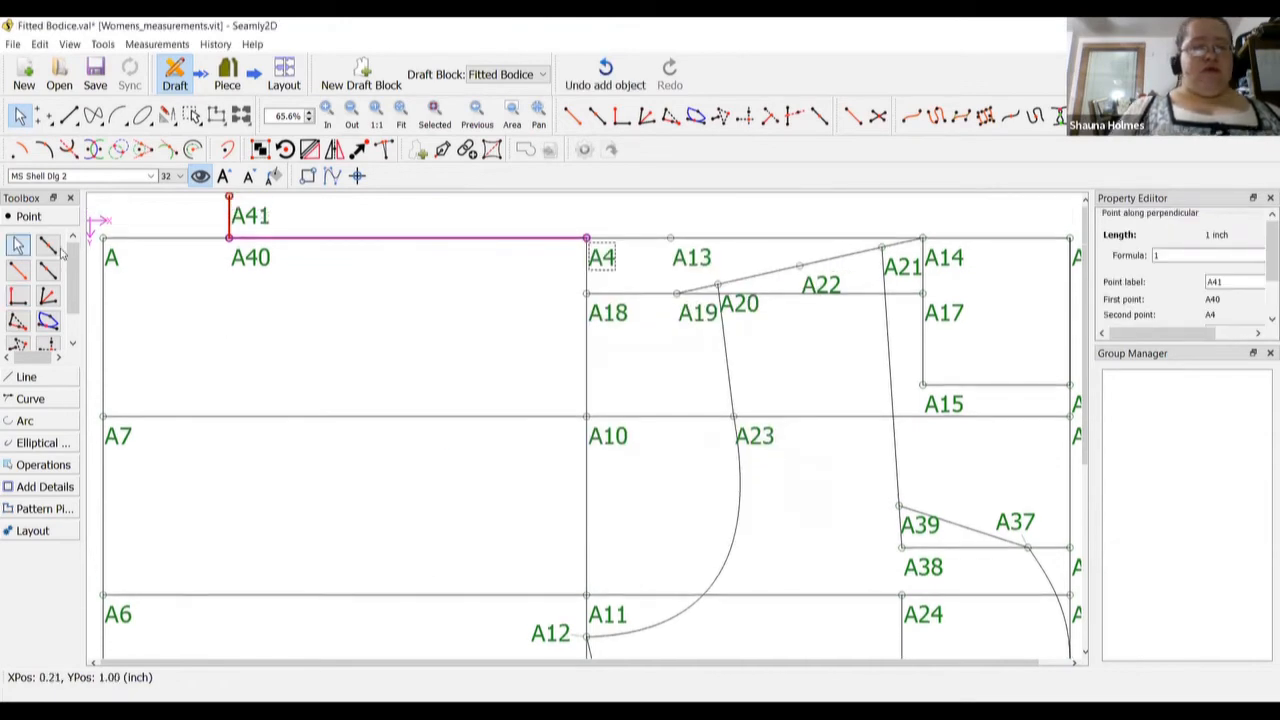
click(48, 320)
click(248, 260)
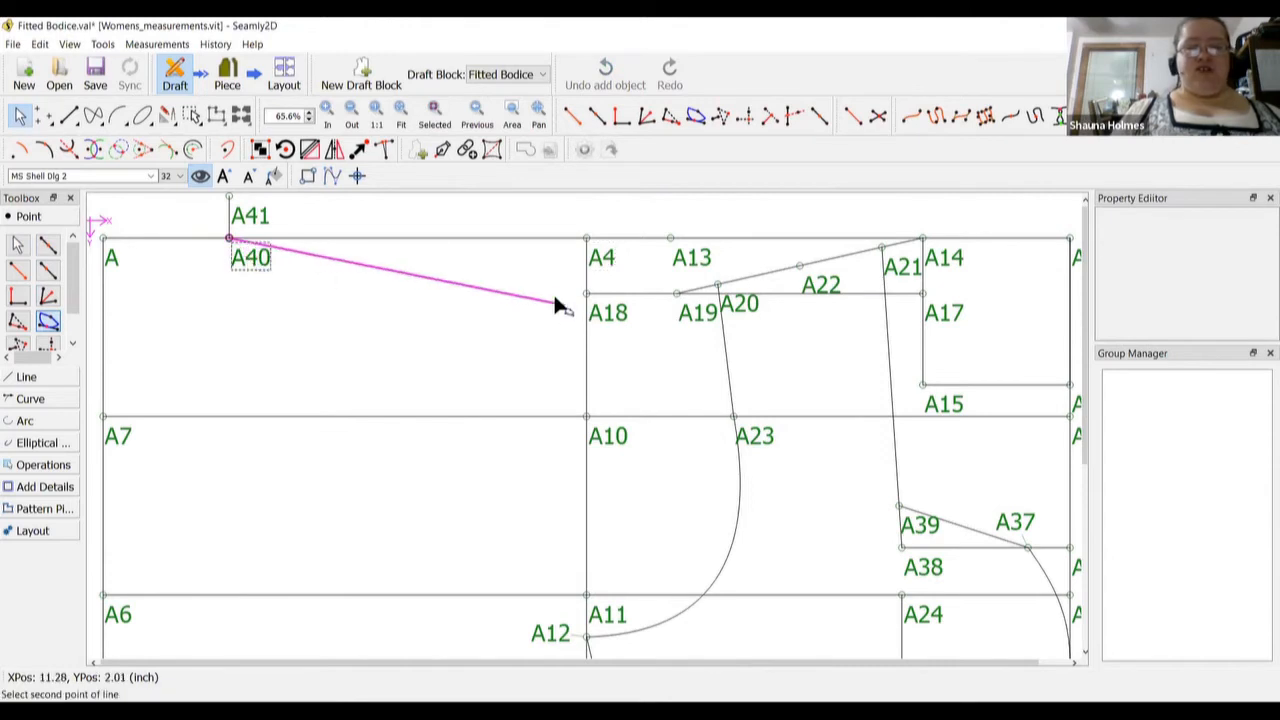
click(598, 257)
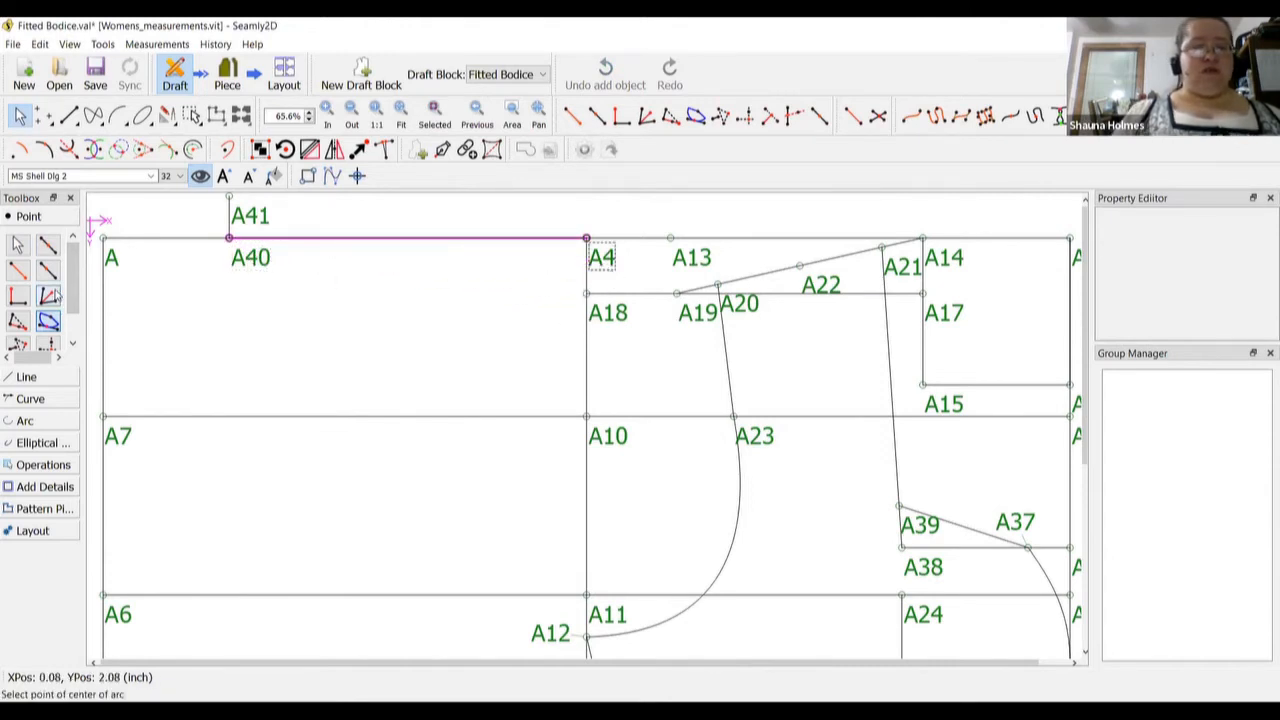
click(249, 214)
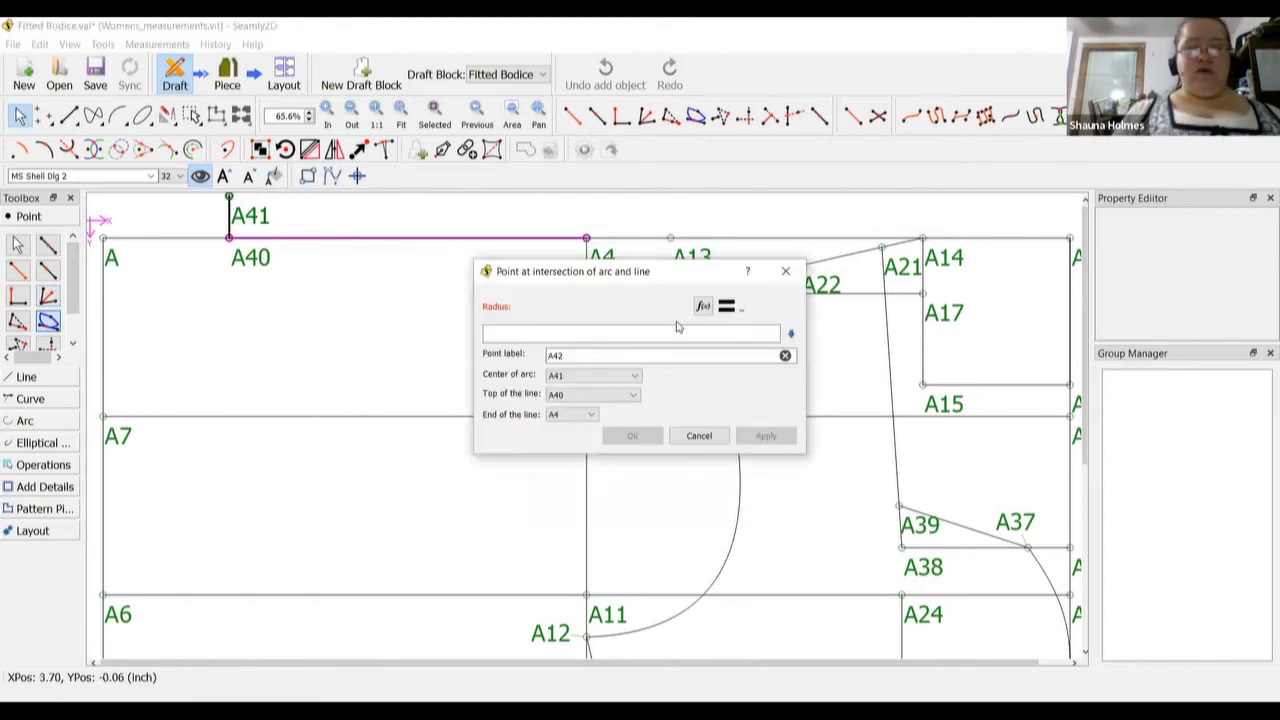
click(702, 307)
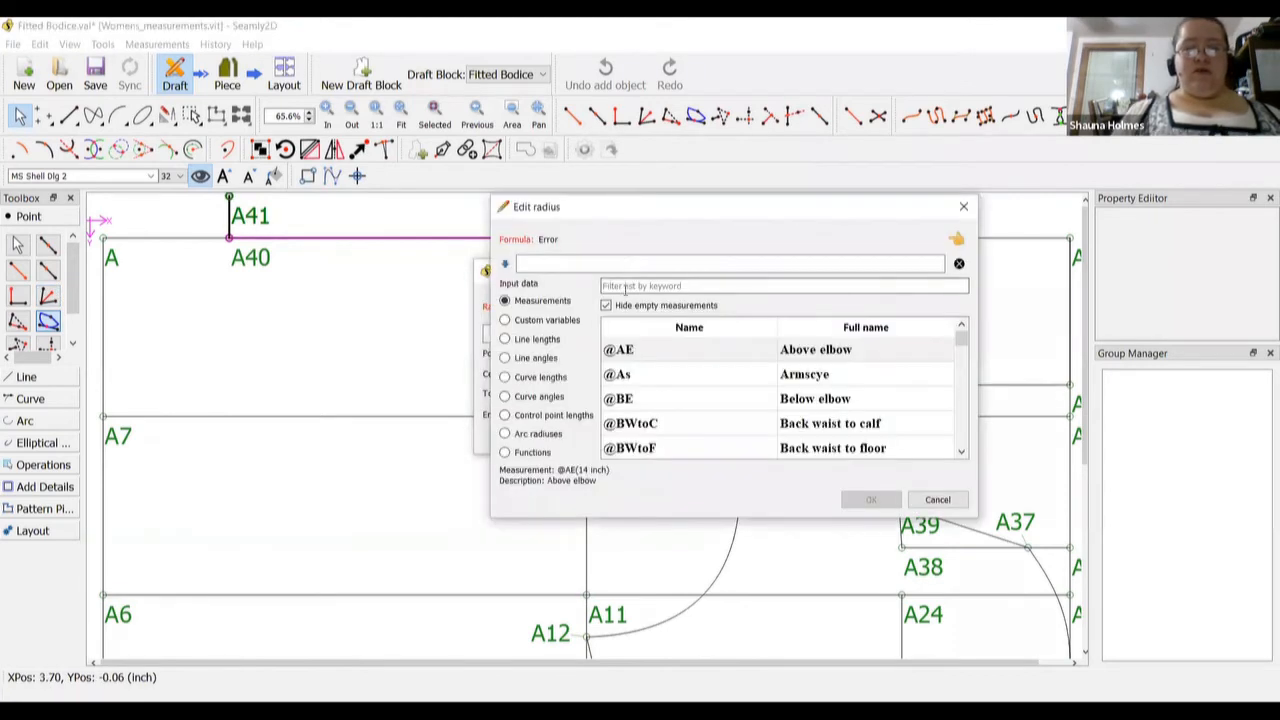
click(625, 286)
text(shoulder sea)
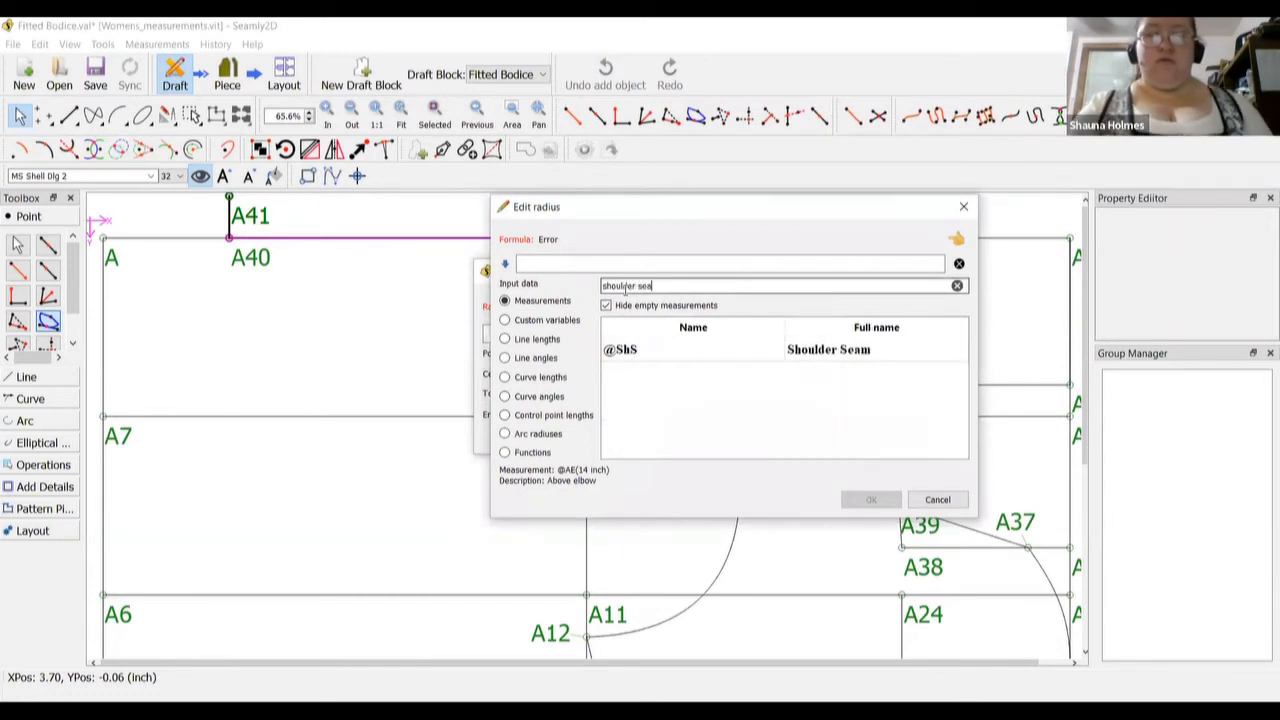
double_click(792, 358)
click(871, 499)
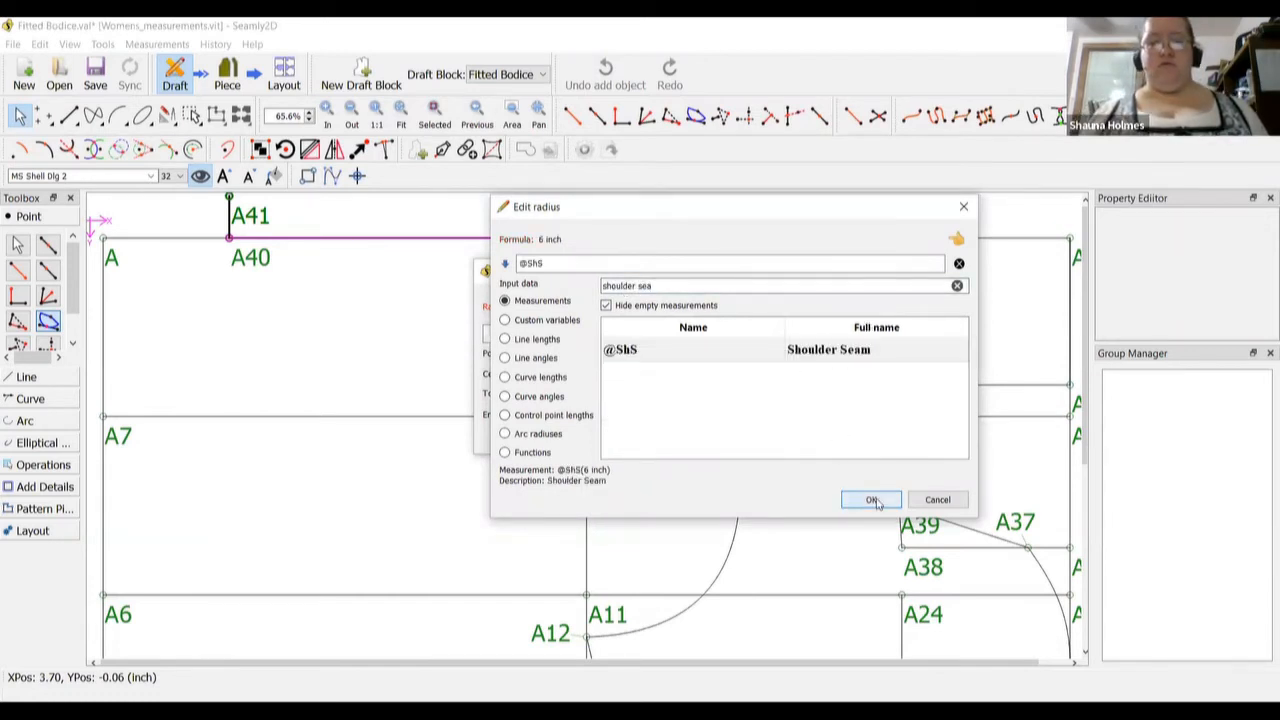
click(632, 438)
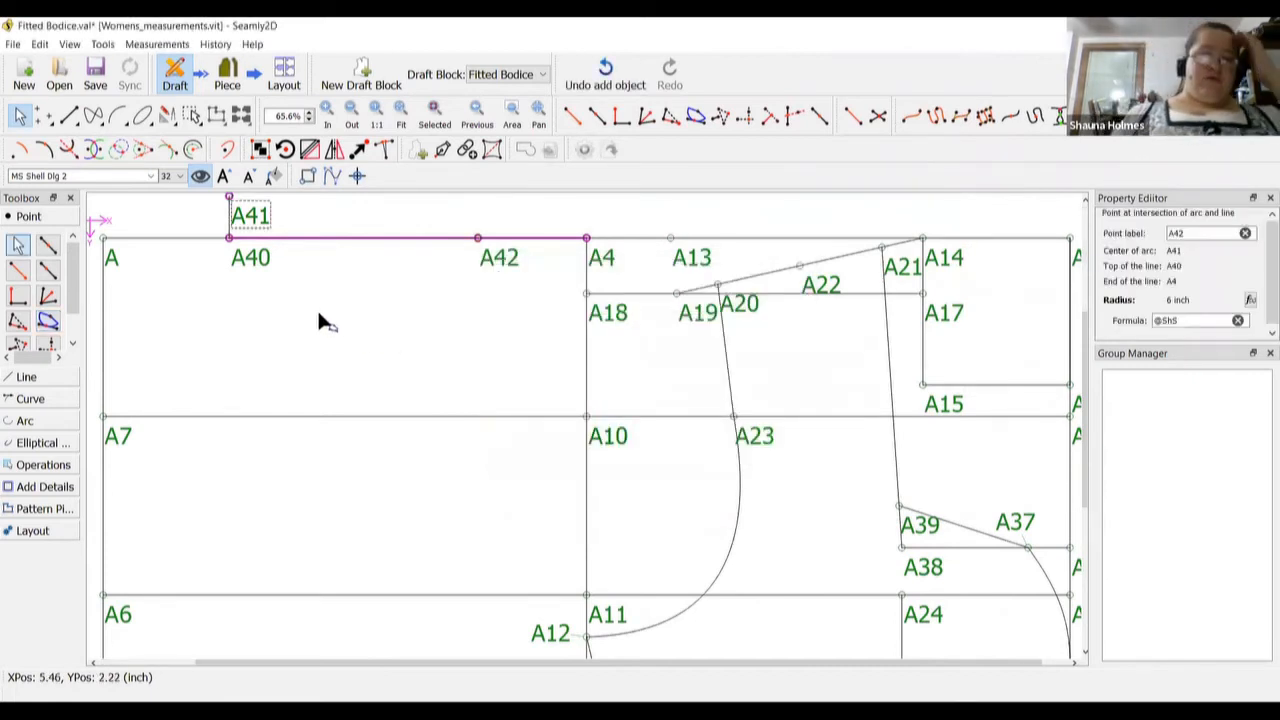
Draw a straight line from point A41 to point A42
click(40, 378)
click(18, 297)
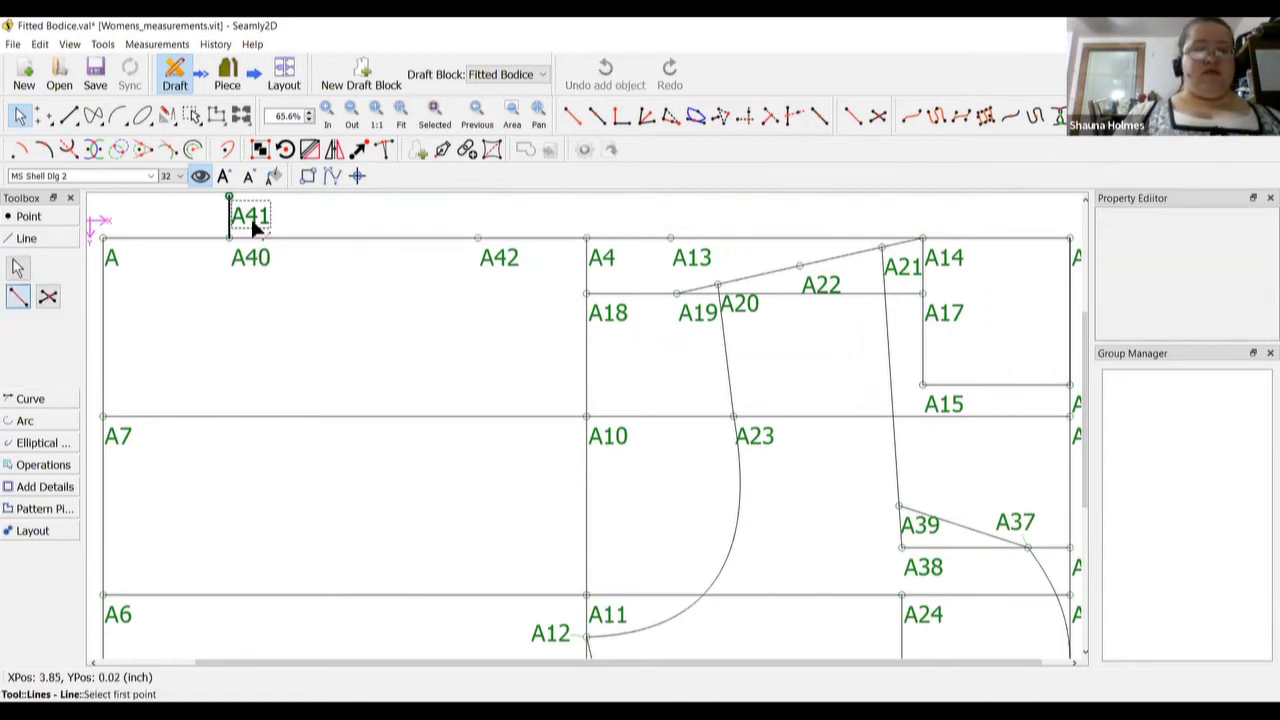
click(250, 216)
click(501, 257)
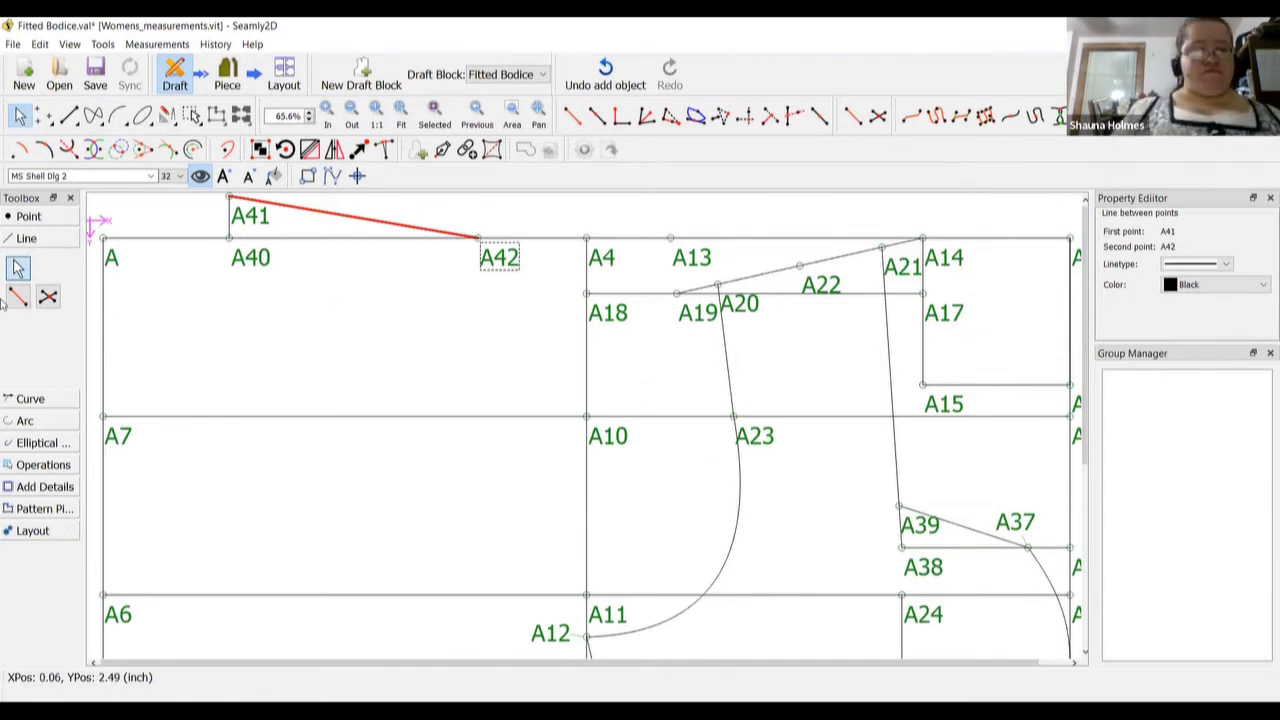
Add a point at a distance of 1 inch from A41 along the line toward A42
click(62, 236)
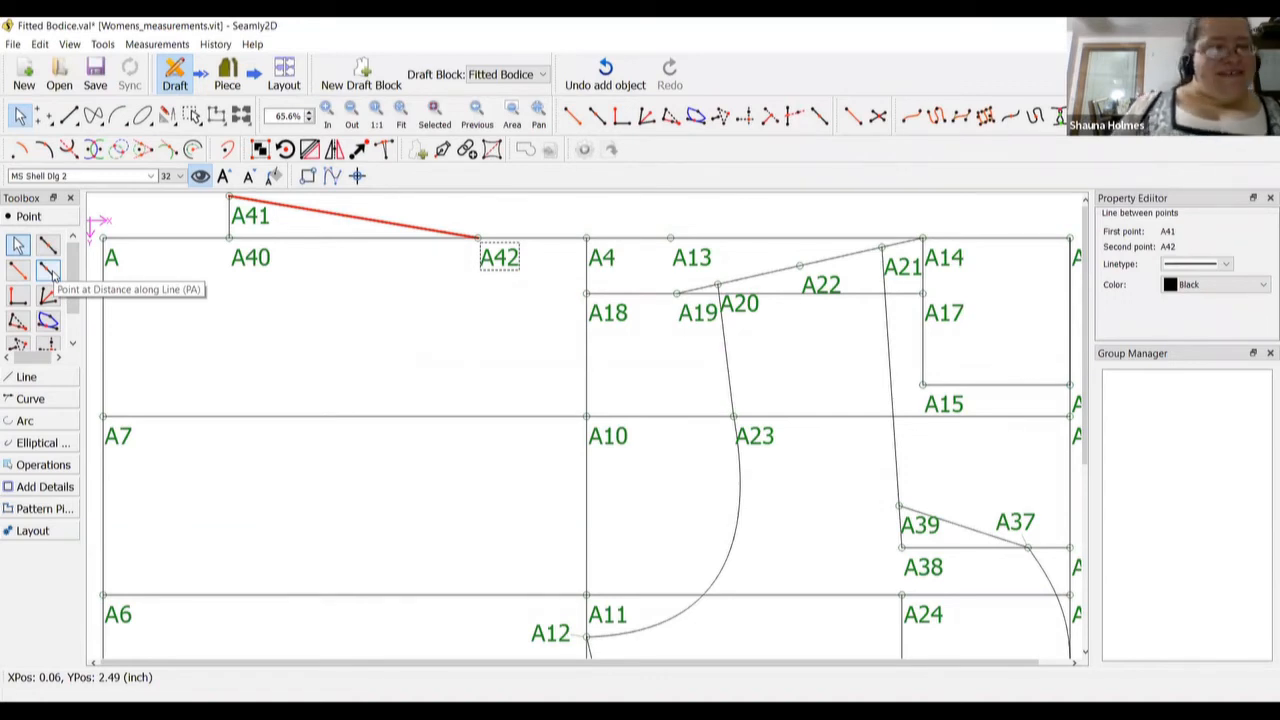
click(48, 270)
click(230, 198)
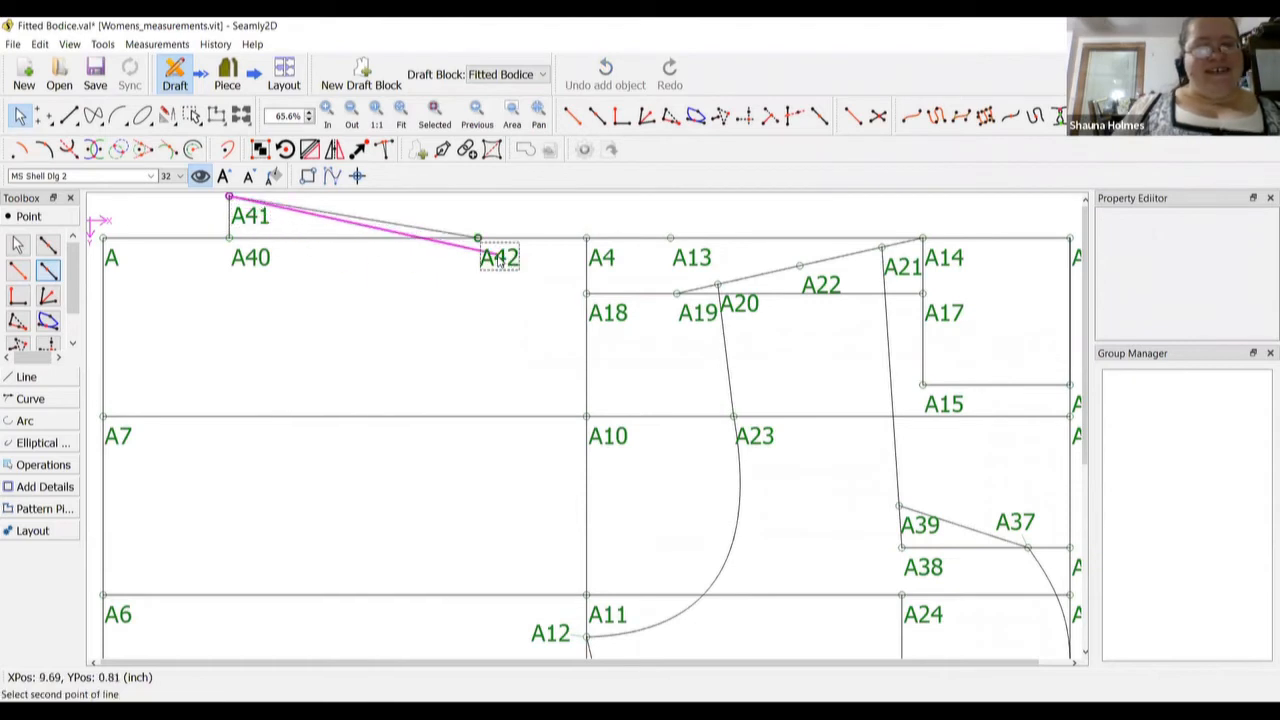
click(500, 261)
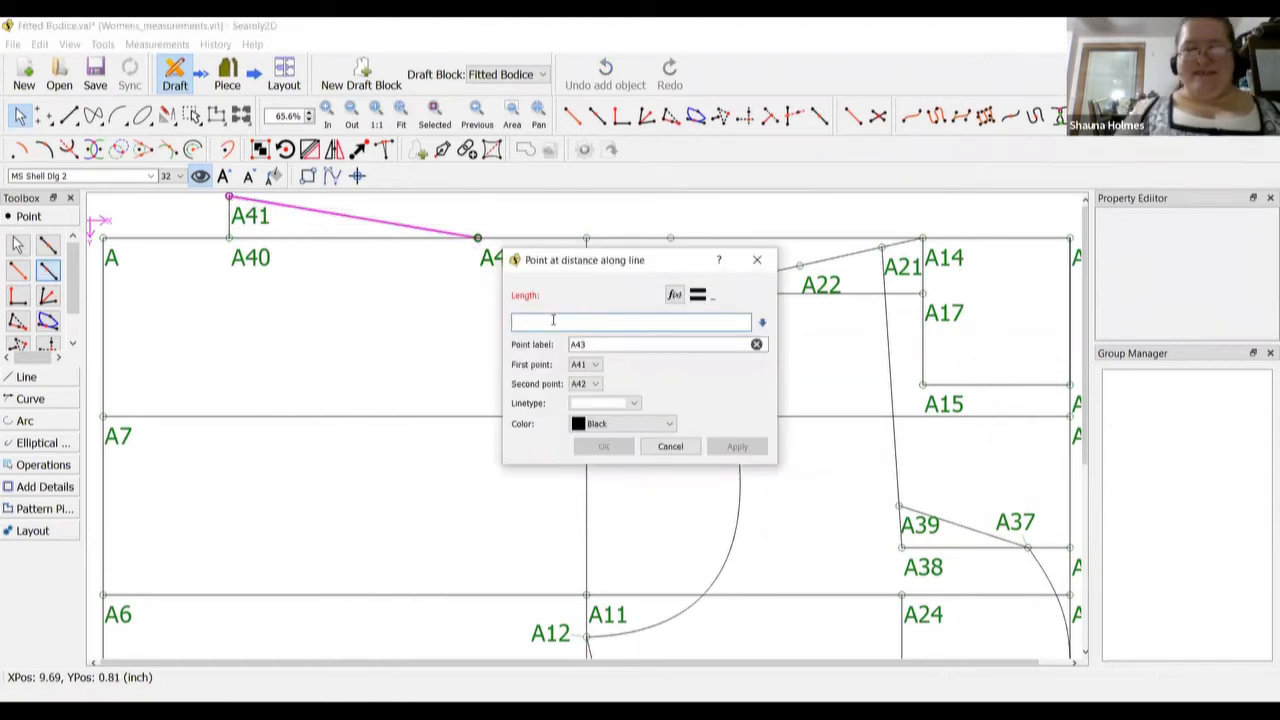
click(606, 446)
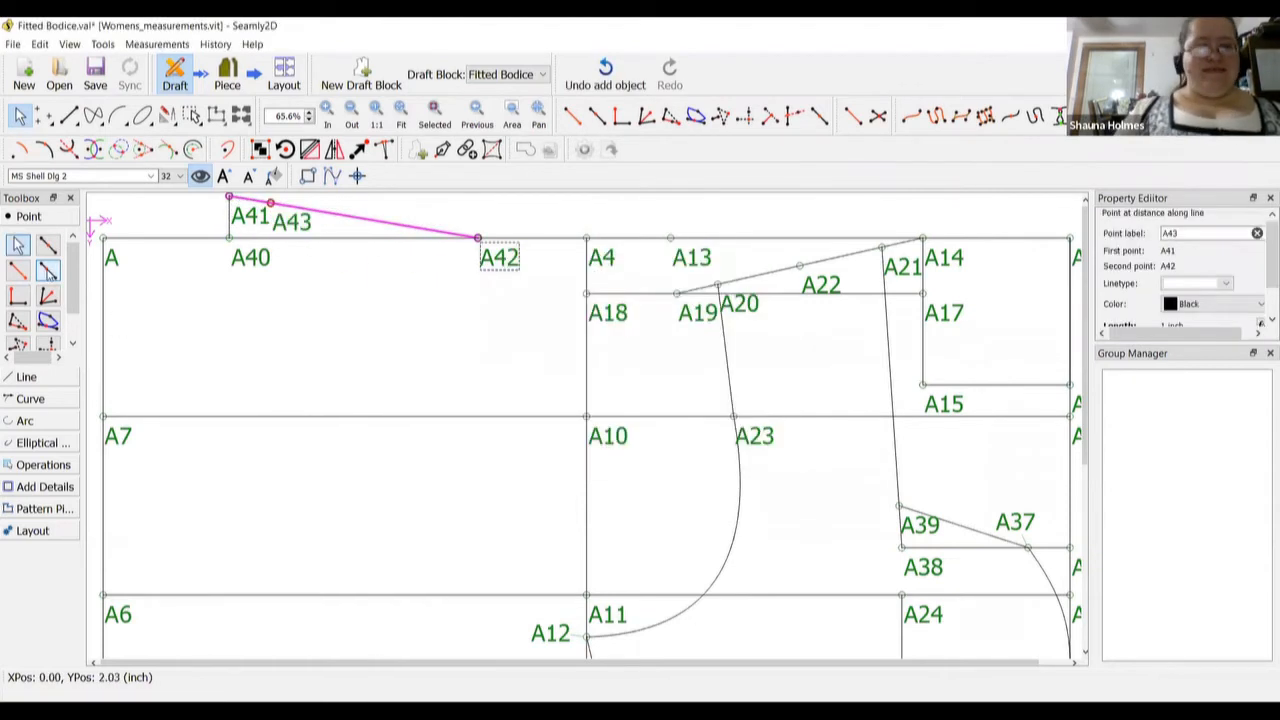
Add a point at a distance of 1 inch from A42 along the line toward A43
click(497, 257)
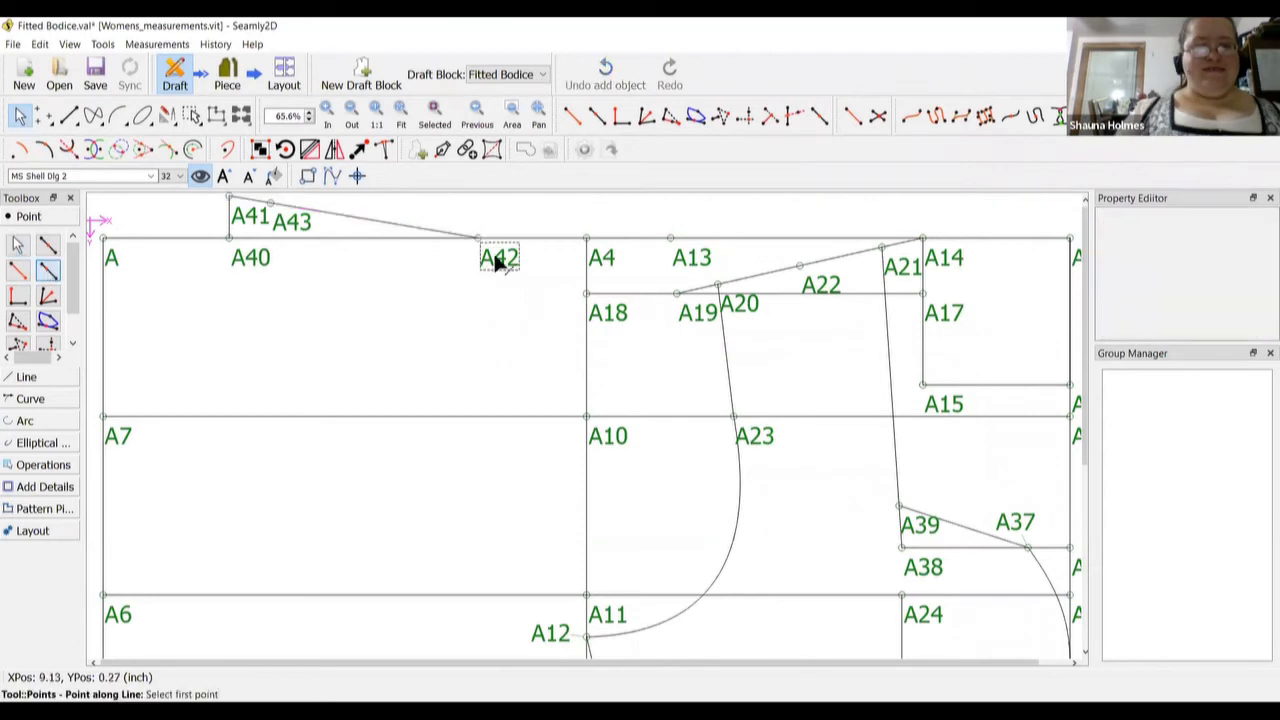
click(283, 224)
text(1)
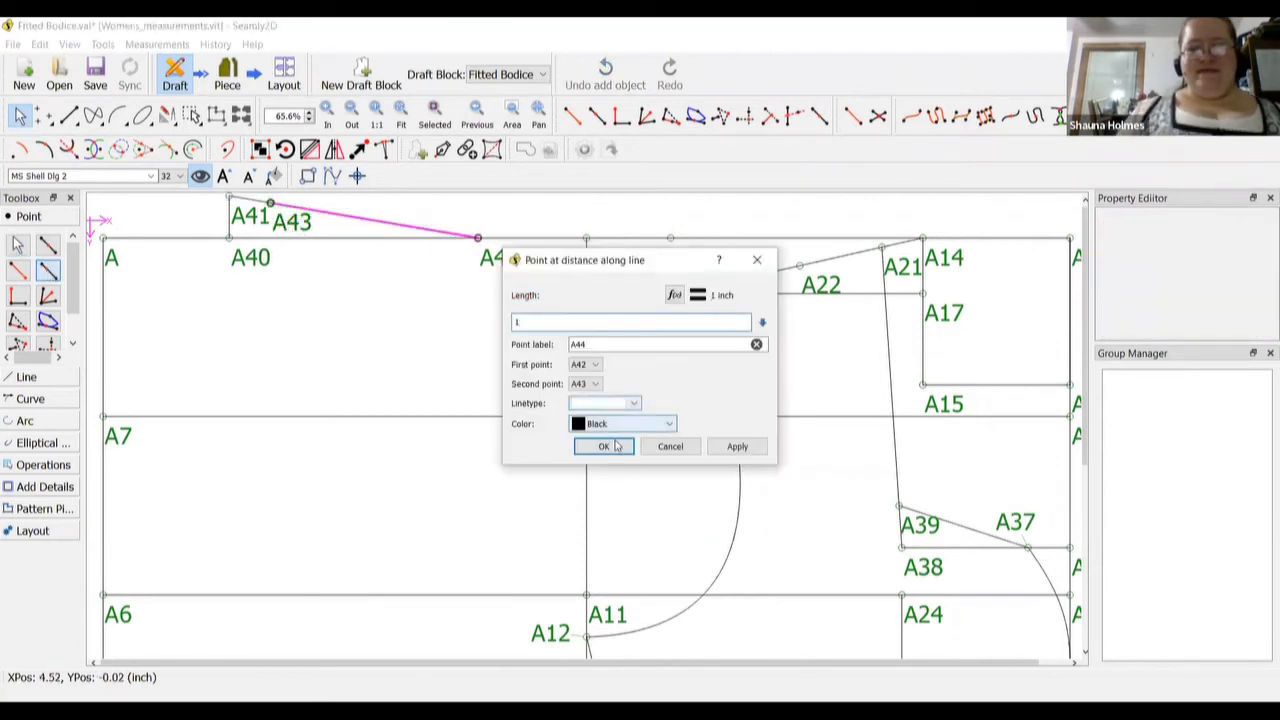
click(614, 447)
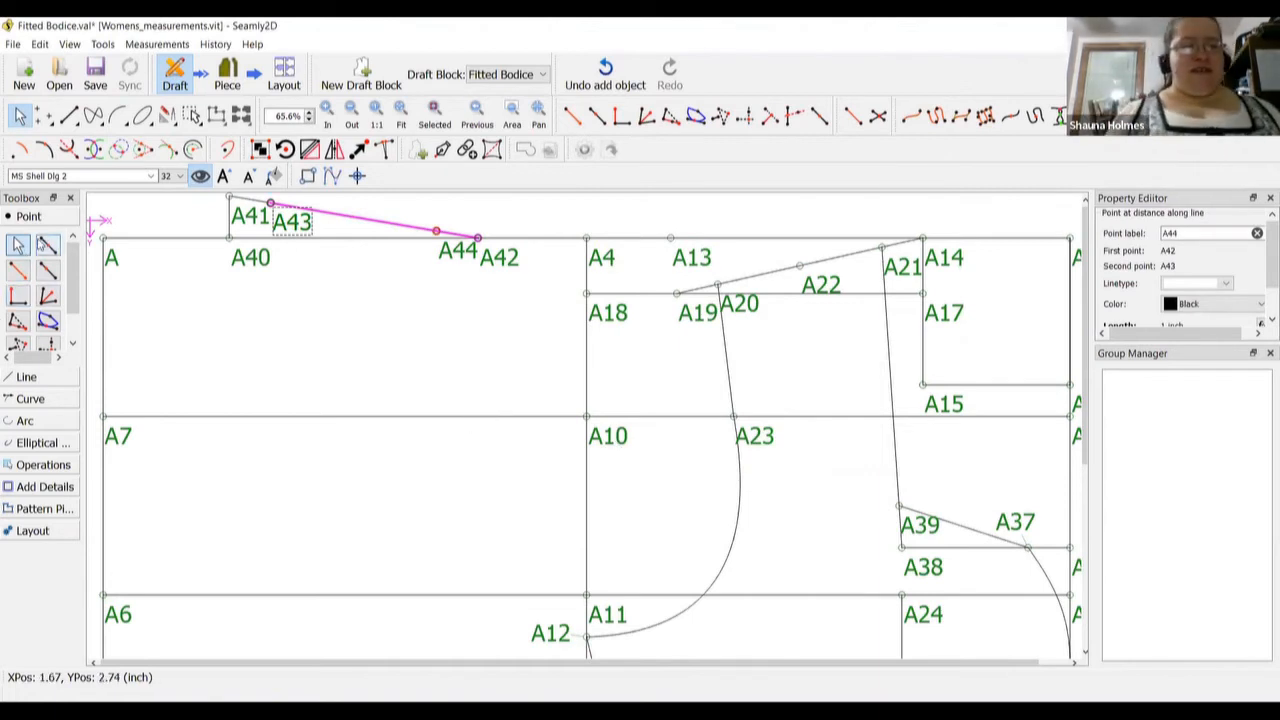
Add a point at a distance of 1 inch from A along the line toward A7
click(47, 270)
click(108, 250)
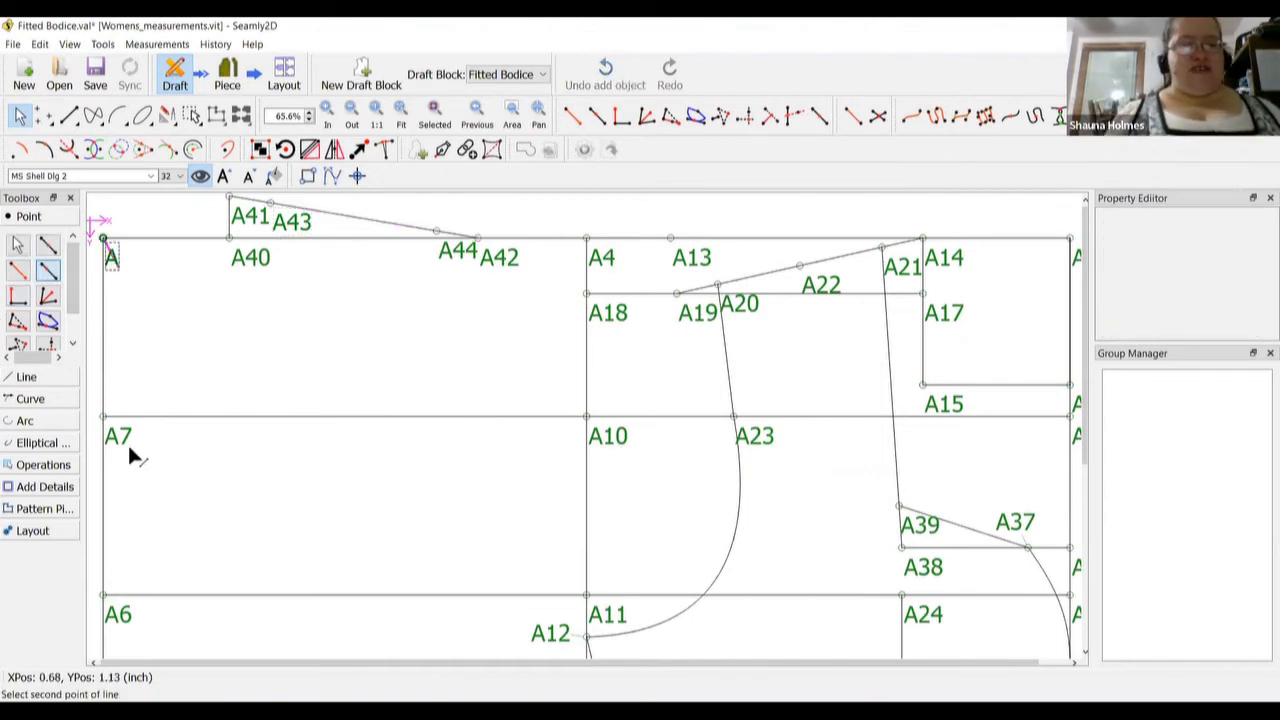
click(117, 436)
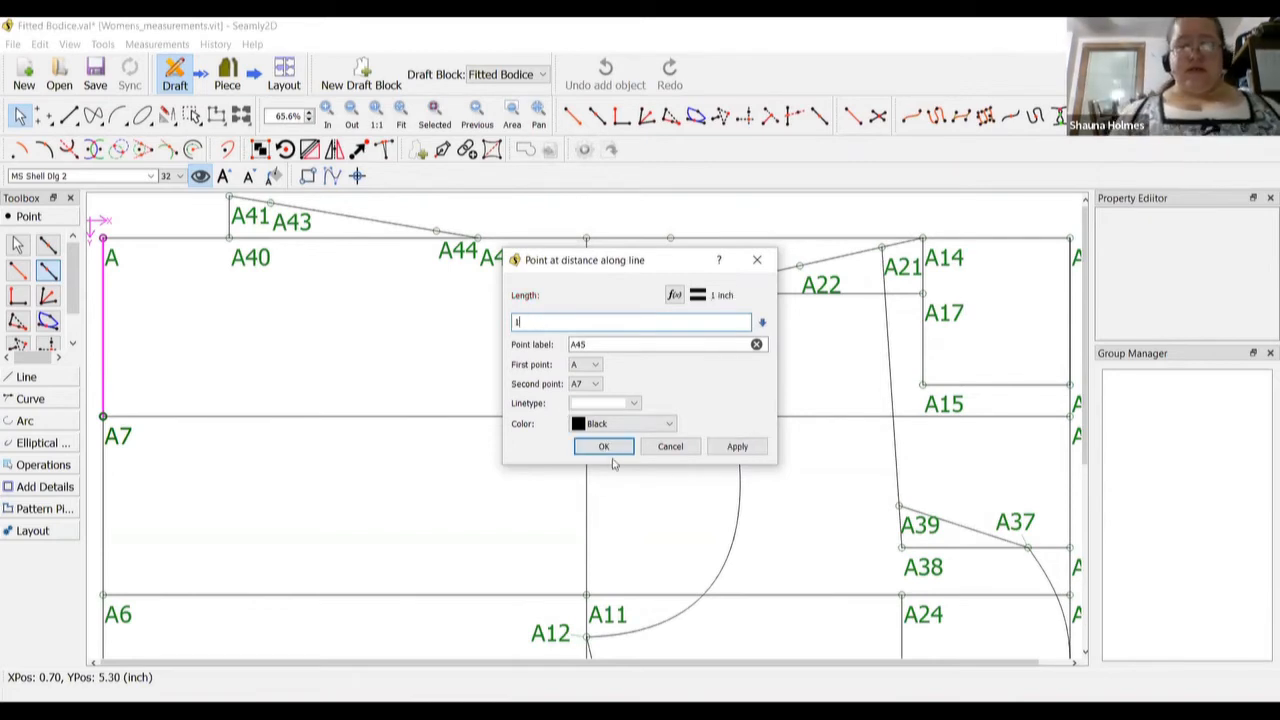
click(606, 447)
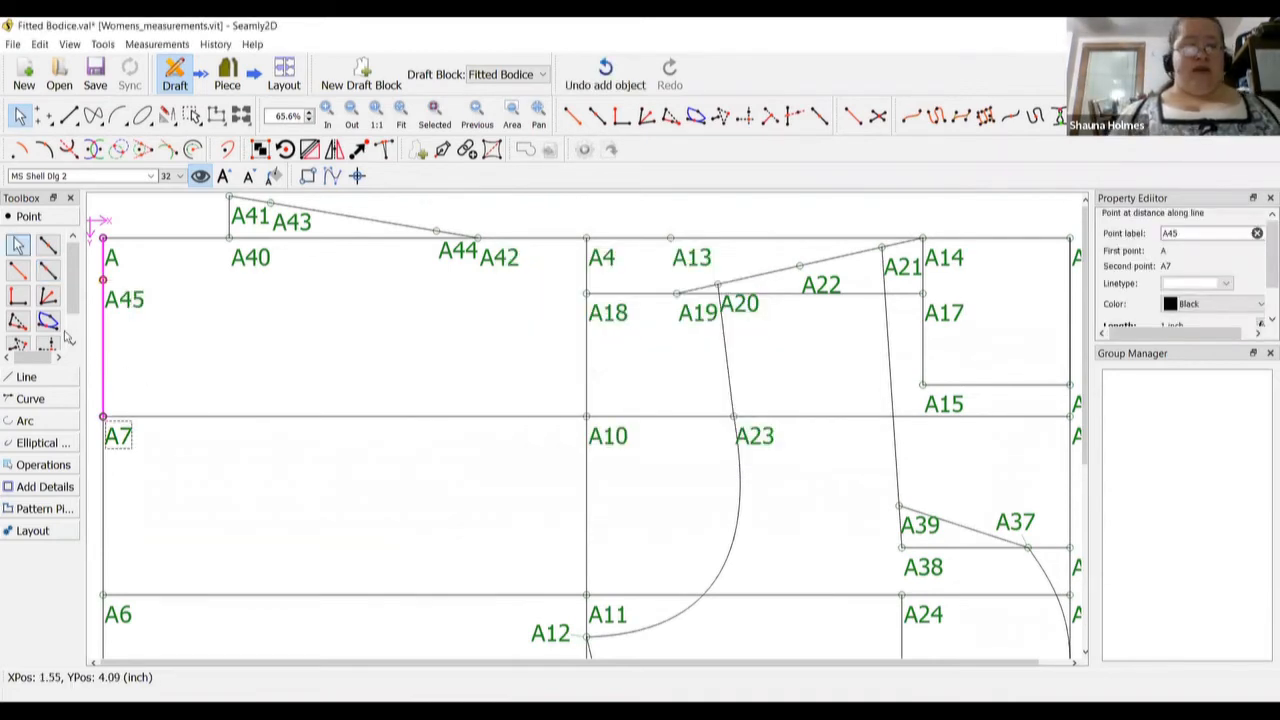
Add a point 5 inches from A43 along the downward perpendicular to line A43–A41
click(270, 204)
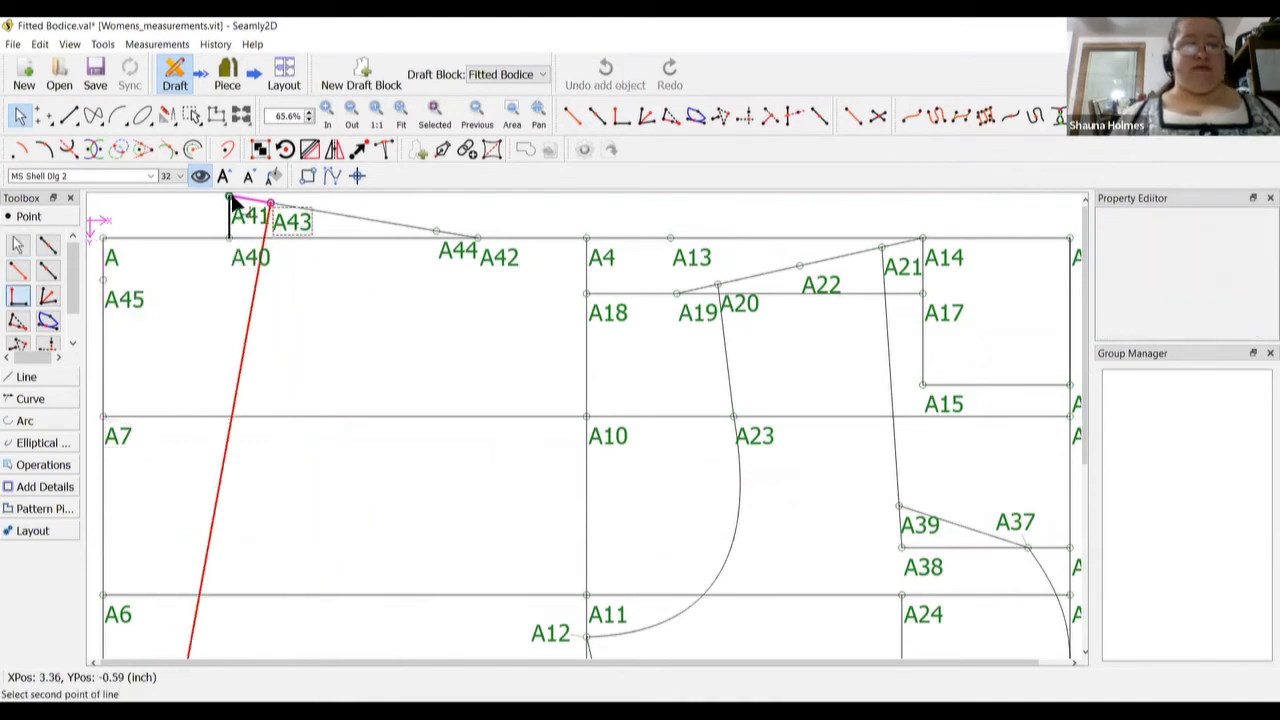
click(230, 199)
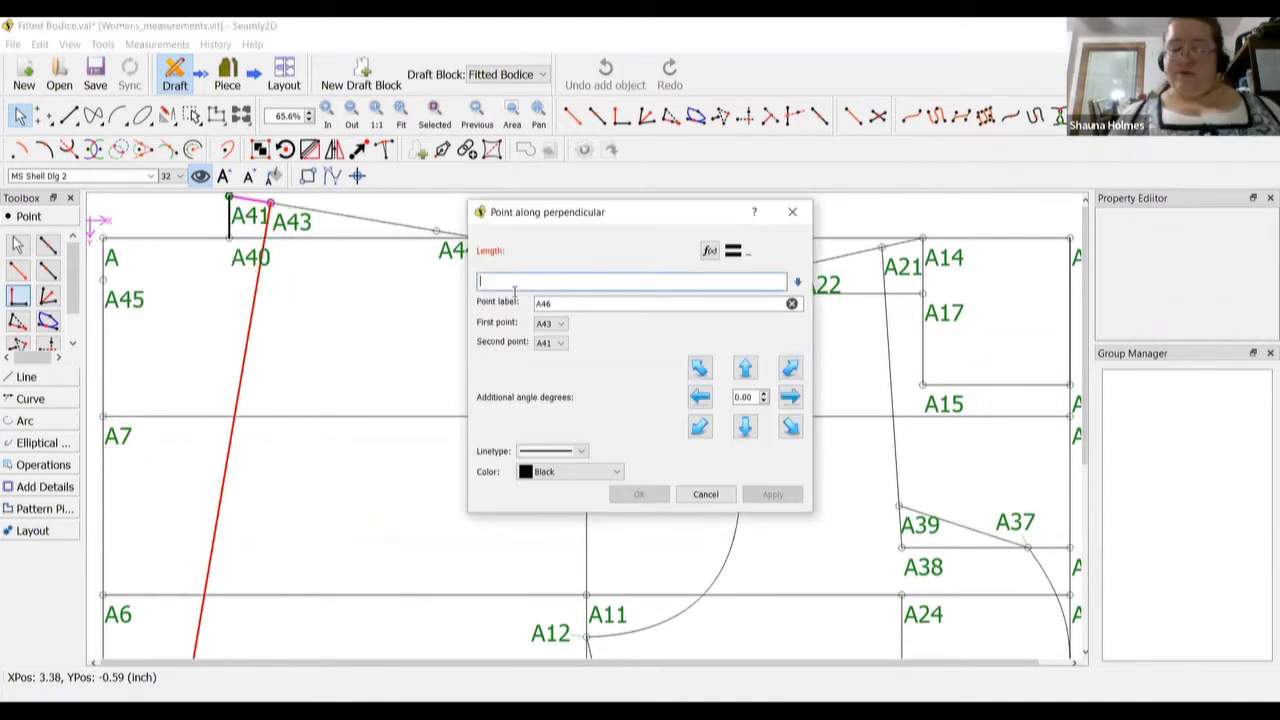
text(5)
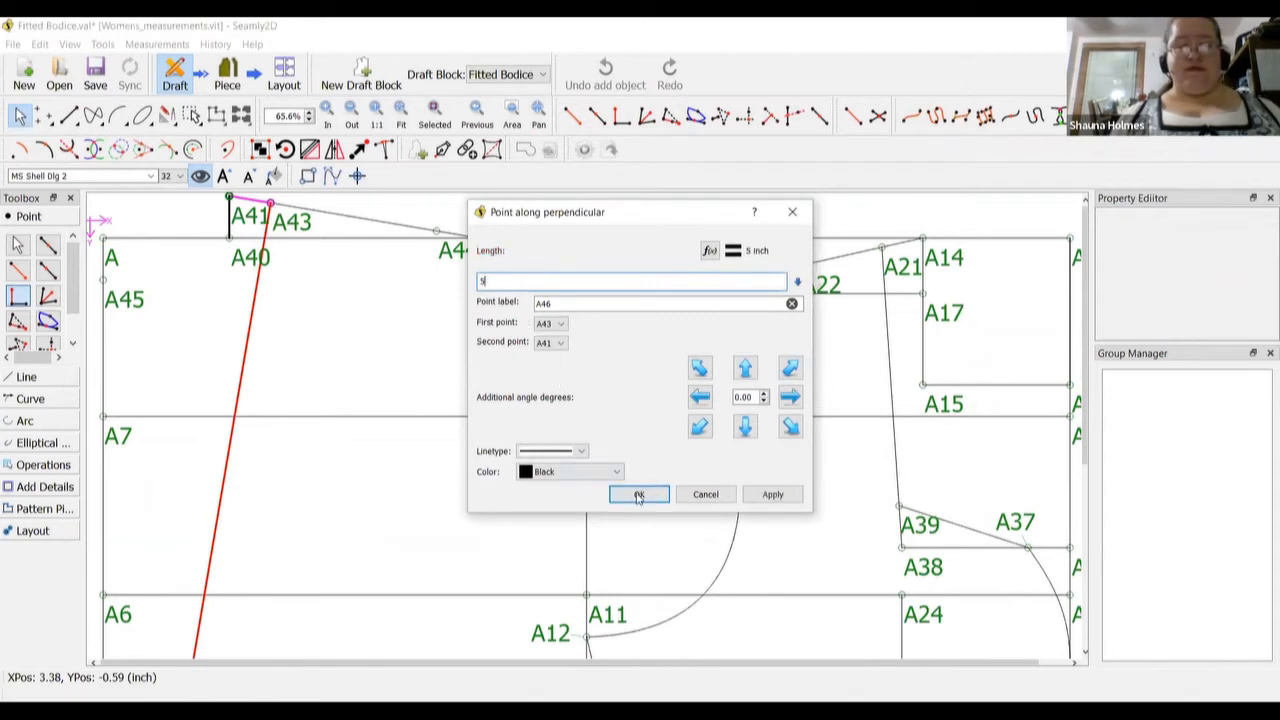
key(Return)
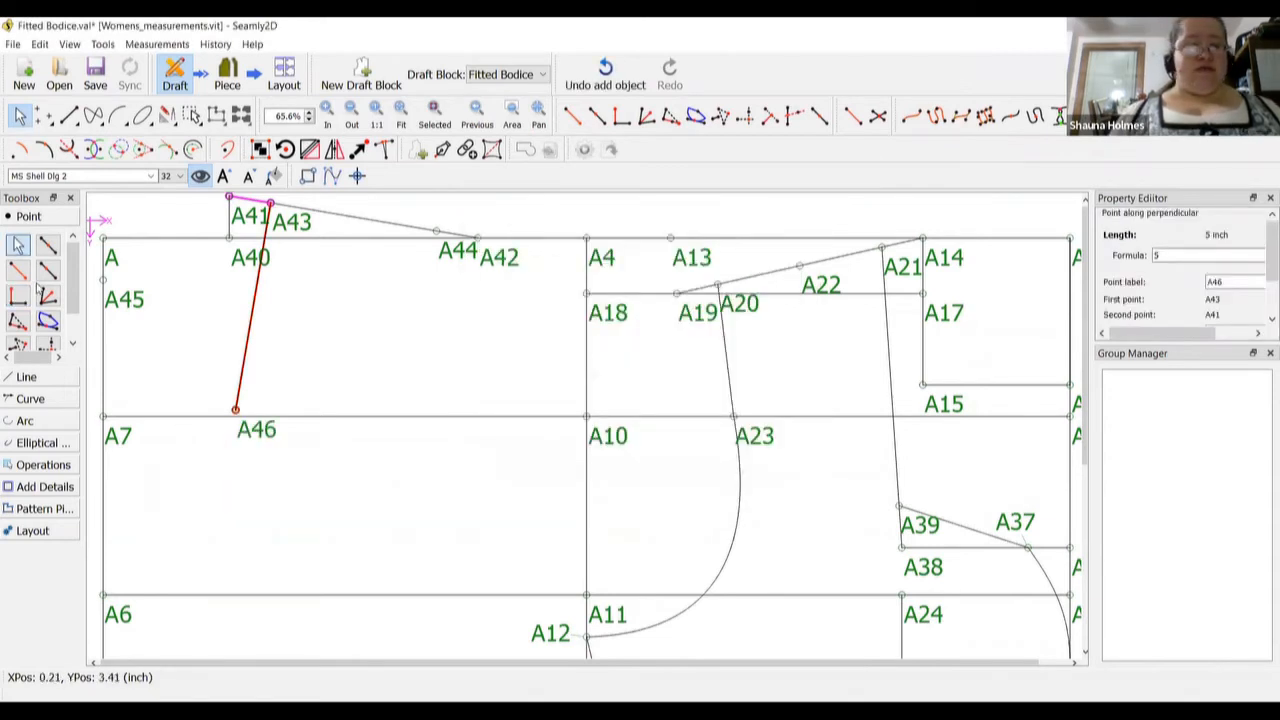
Add a point 5 inches from A45 along the perpendicular to line A45–A7
click(120, 299)
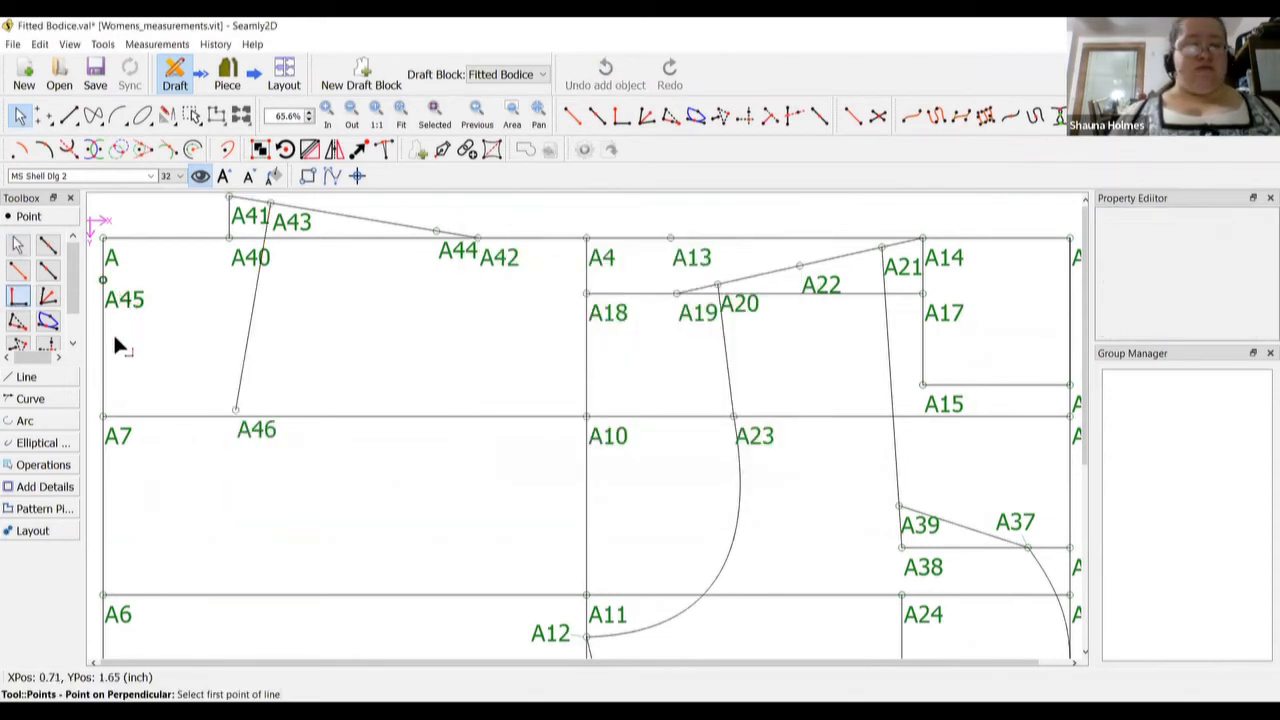
click(106, 440)
click(517, 285)
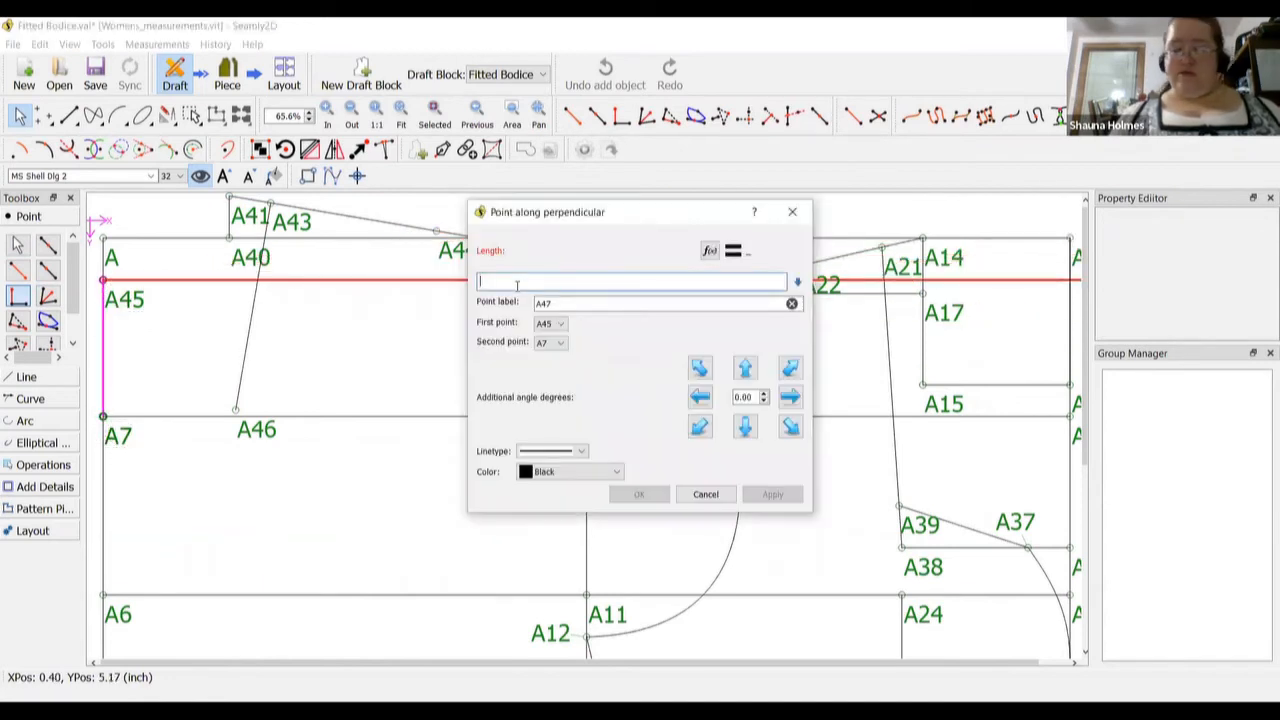
text(5)
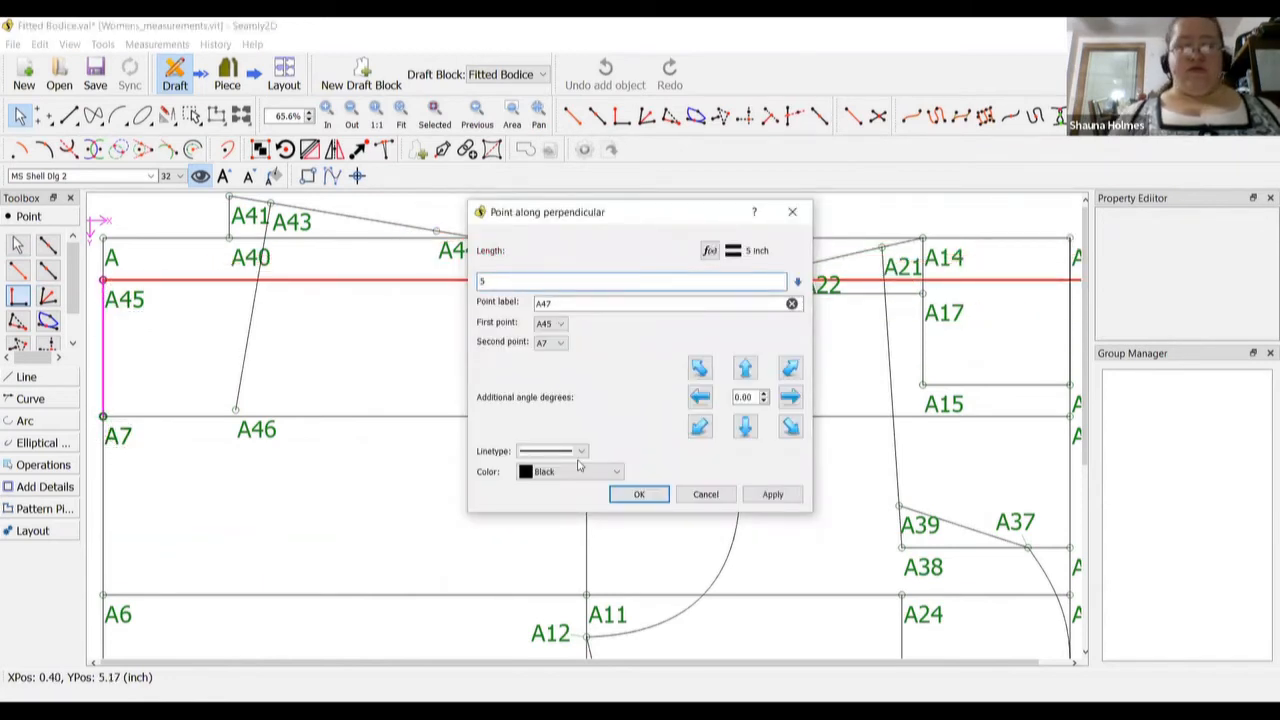
click(639, 494)
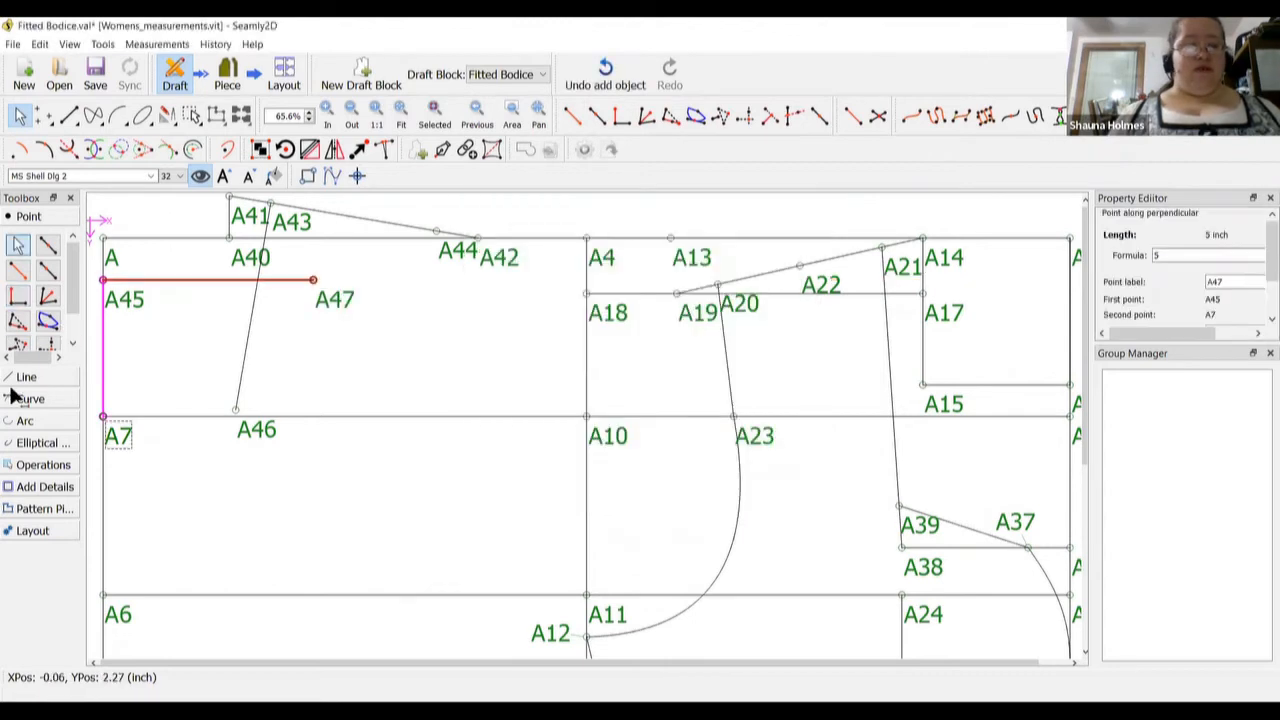
Add a point at the intersection of lines A45–A47 and A43–A46
click(26, 377)
click(48, 297)
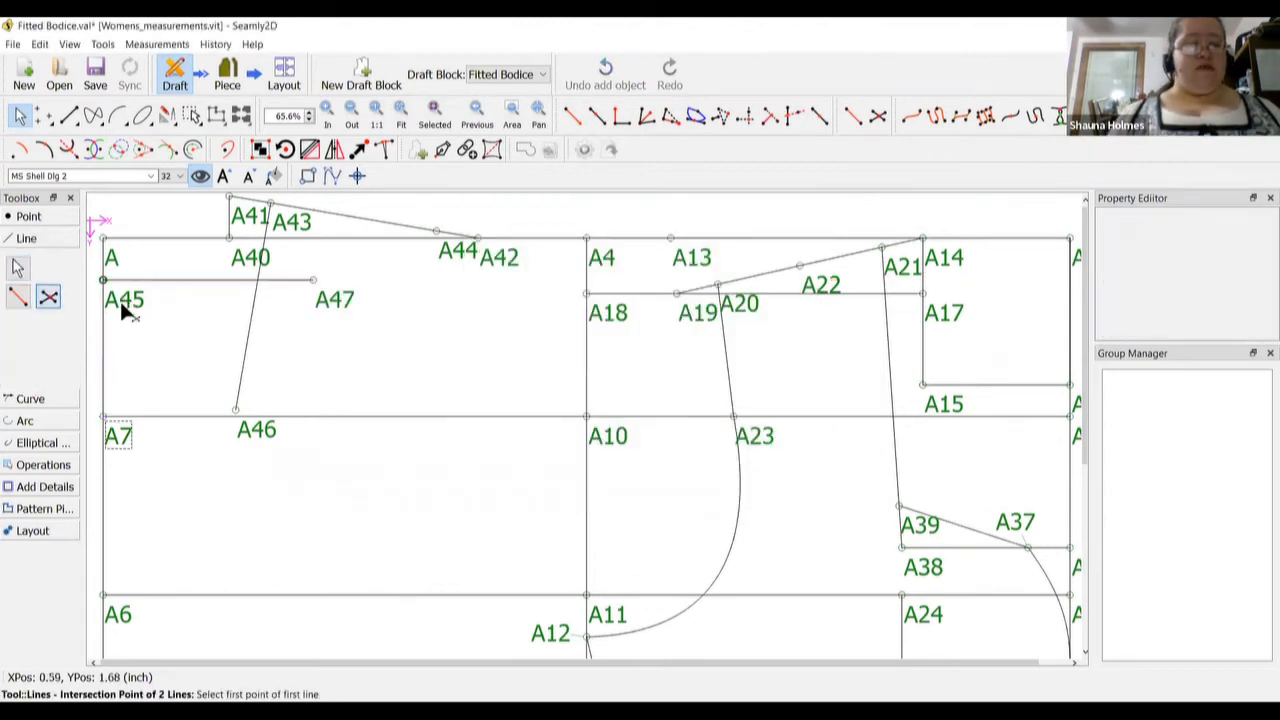
click(103, 280)
click(312, 280)
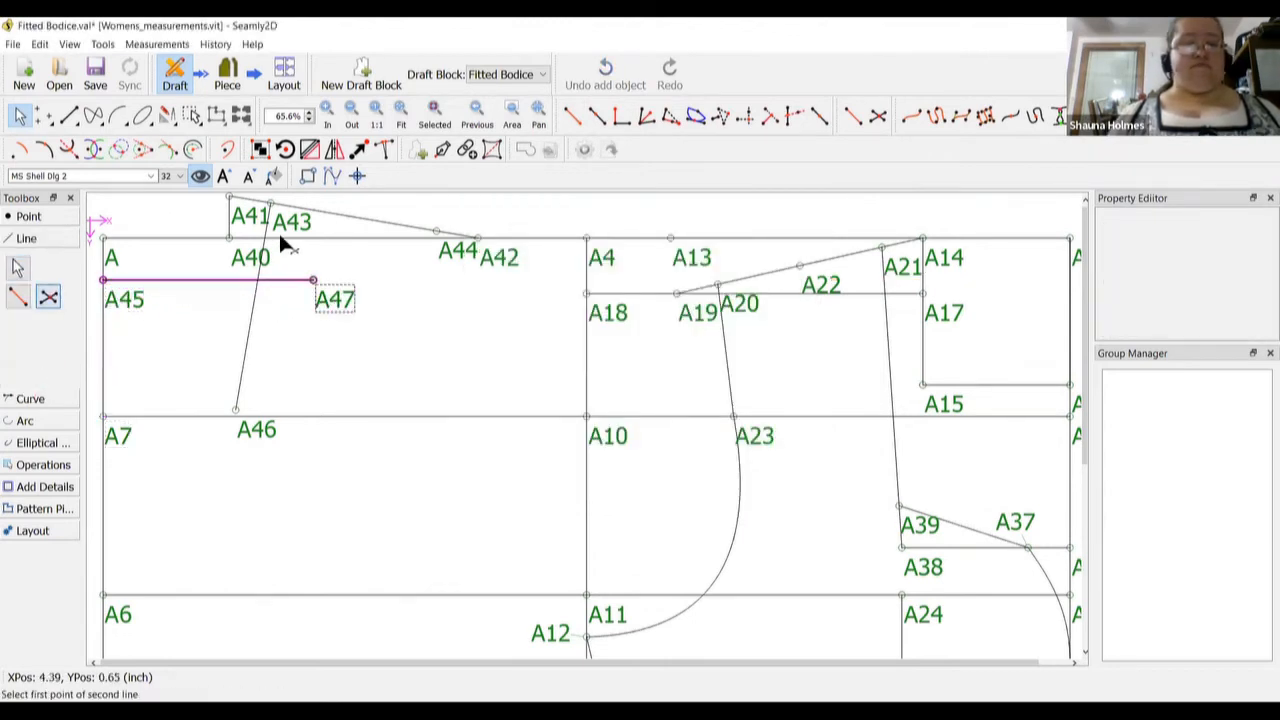
click(270, 204)
click(250, 438)
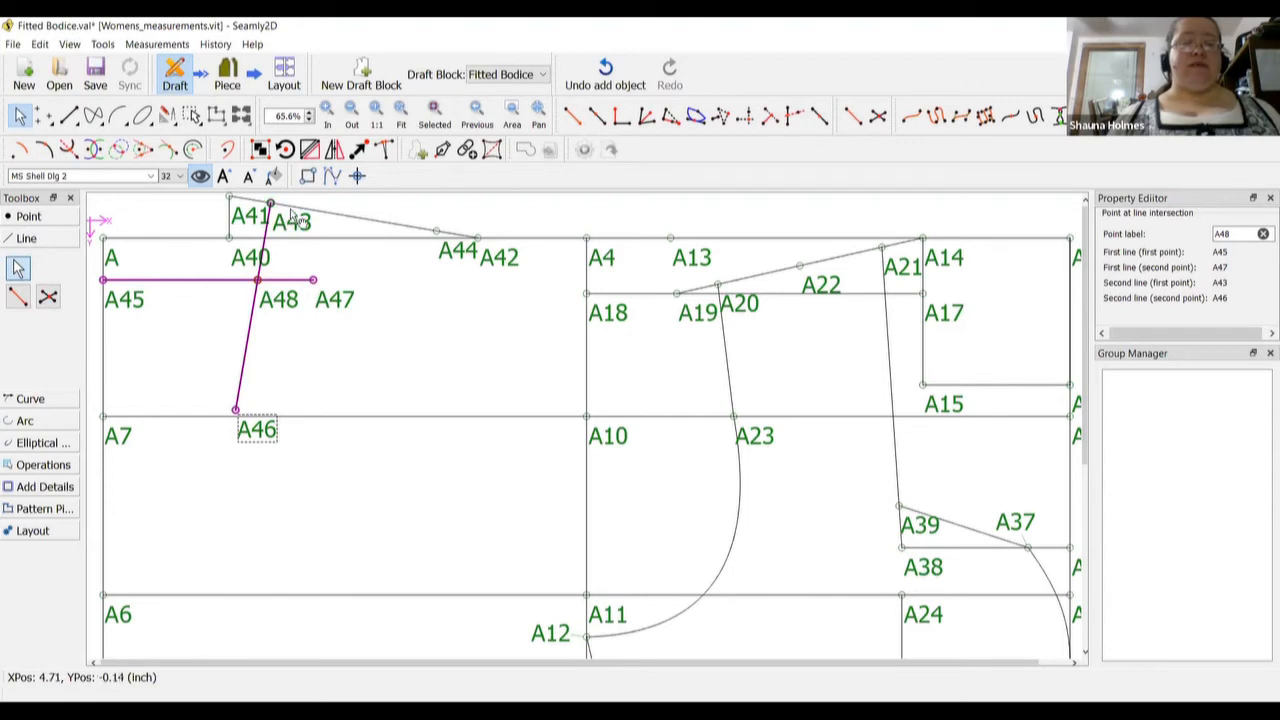
mouse_move(291, 214)
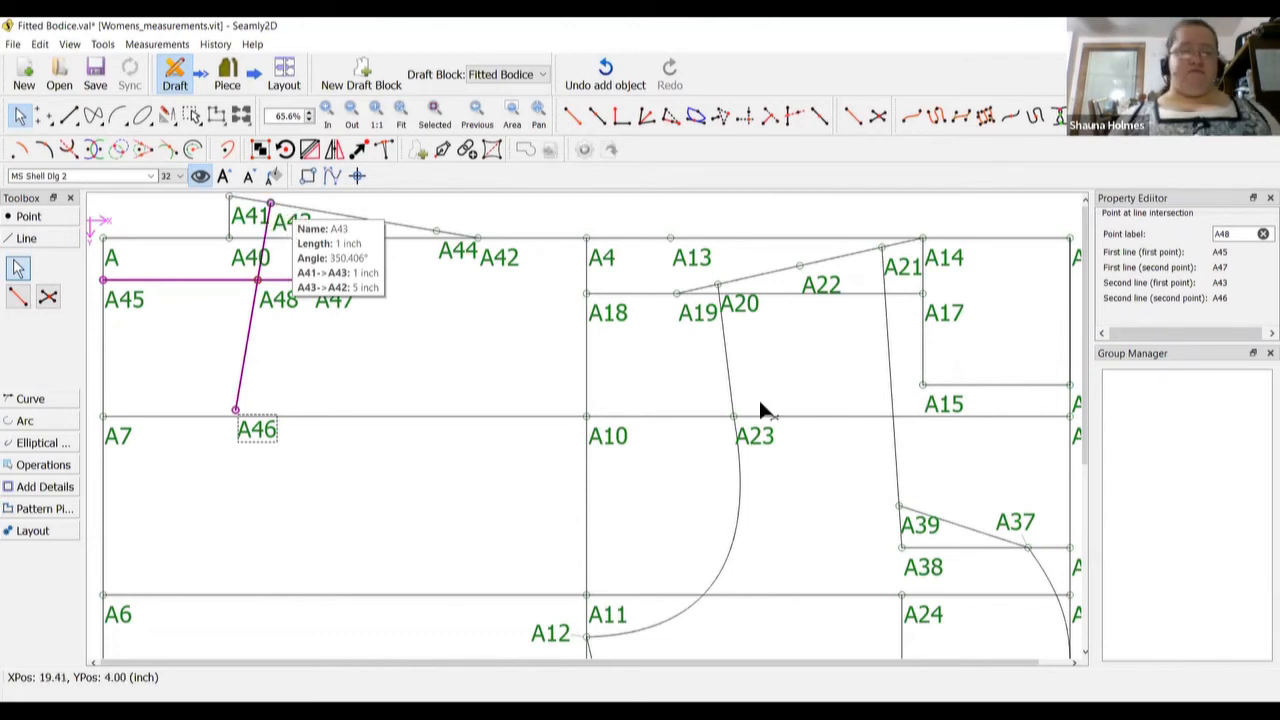
click(469, 380)
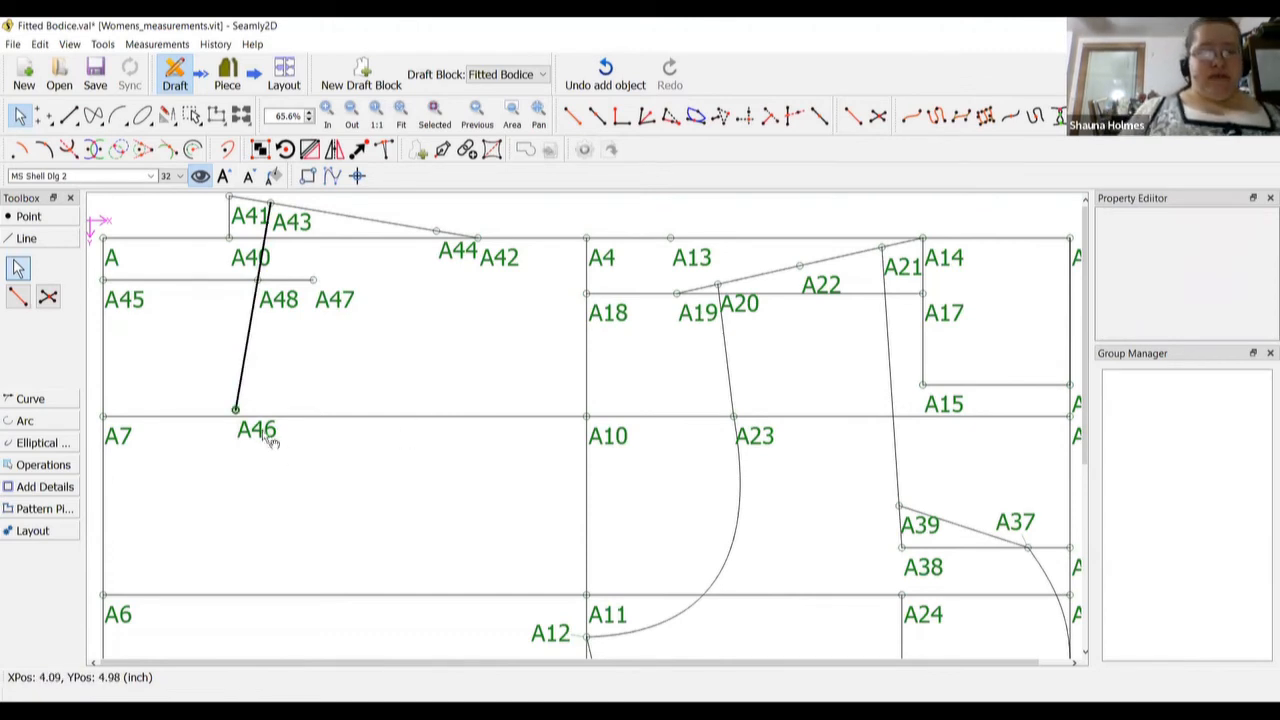
scroll(228, 367, down, 1)
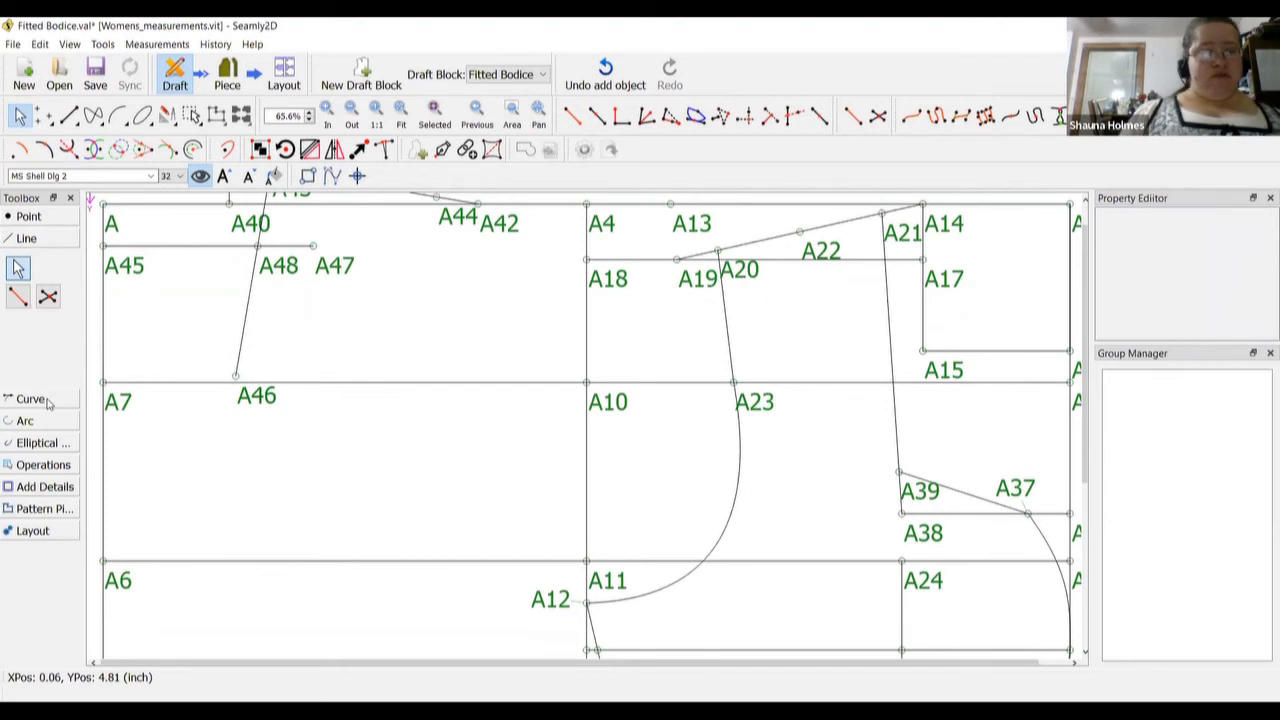
click(45, 216)
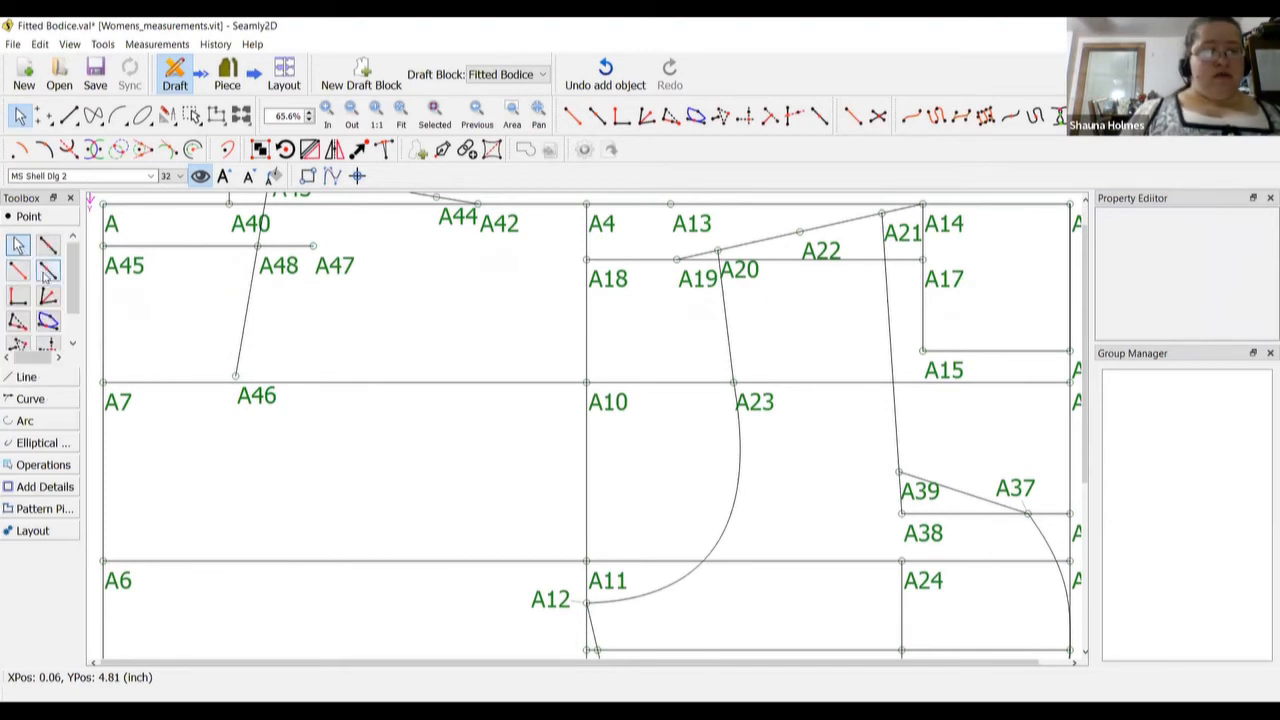
click(103, 382)
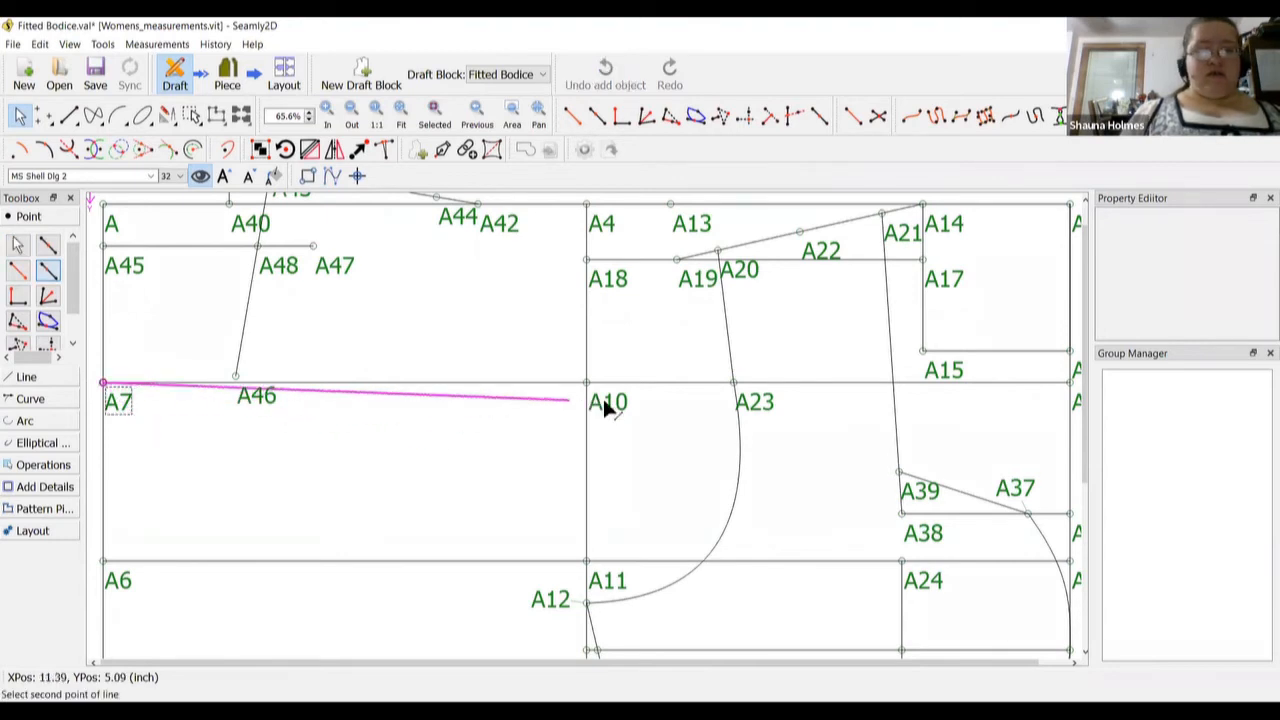
click(586, 382)
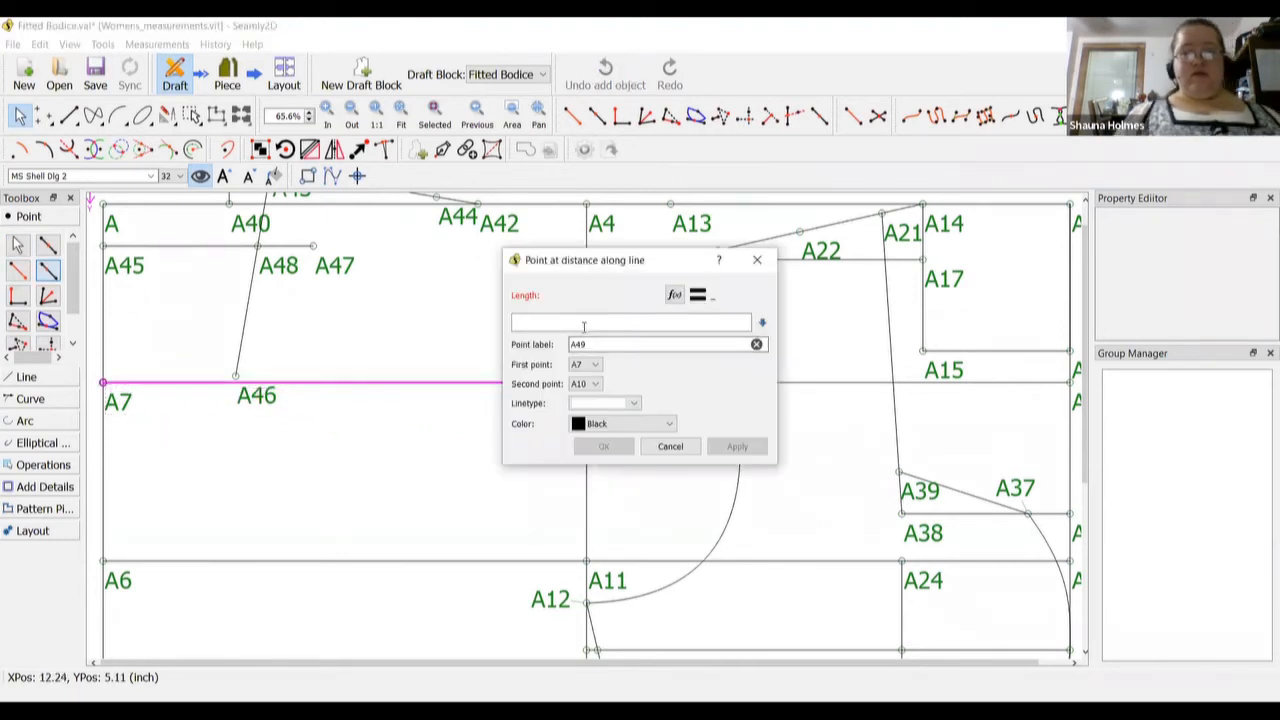
click(586, 327)
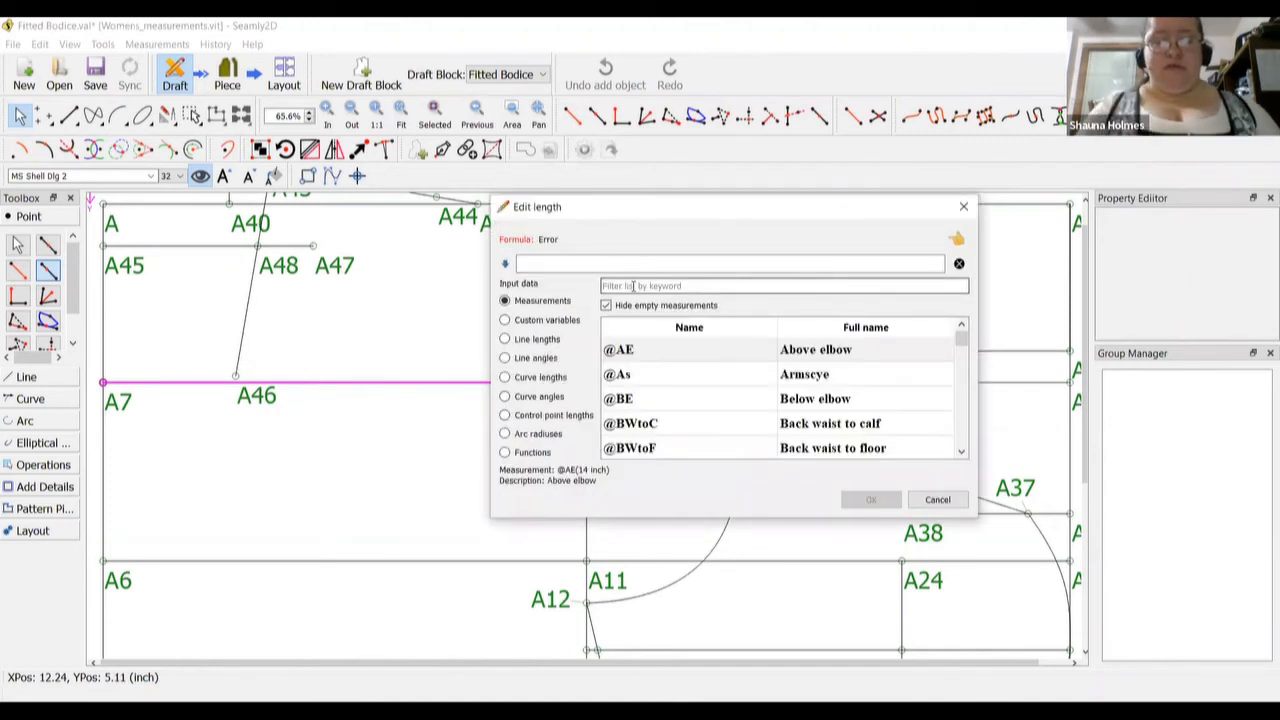
text(back width)
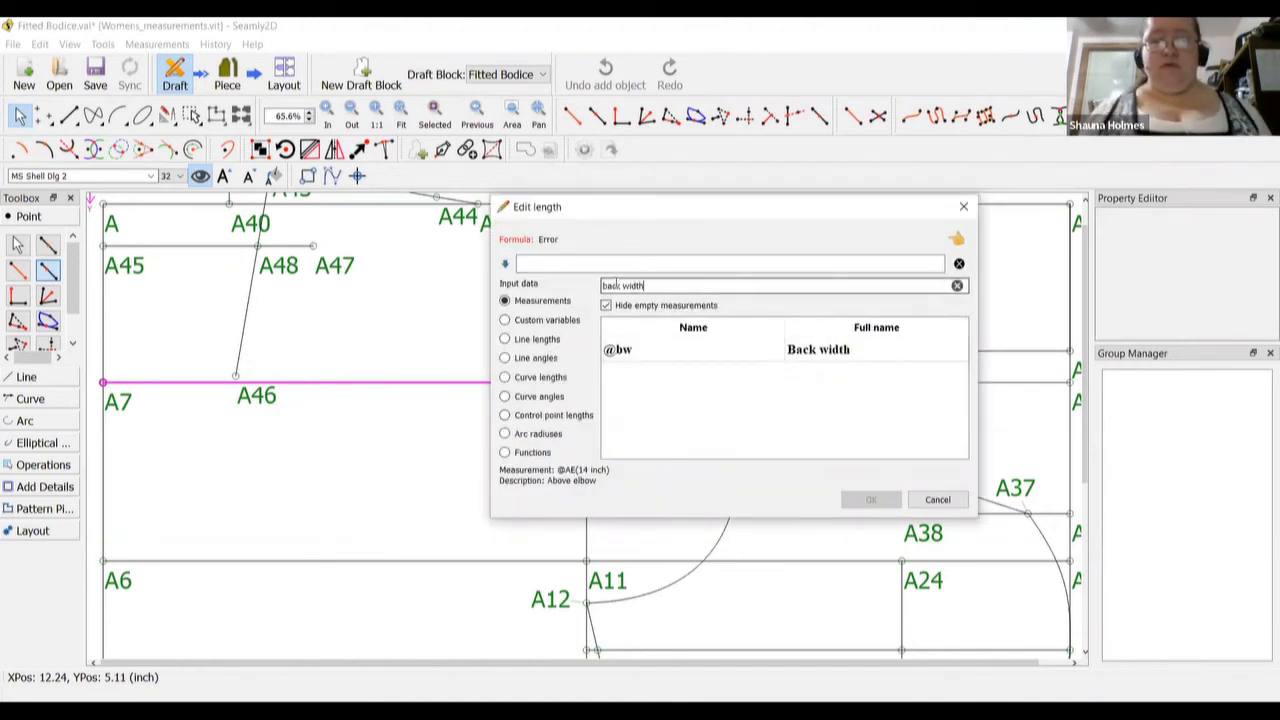
double_click(815, 352)
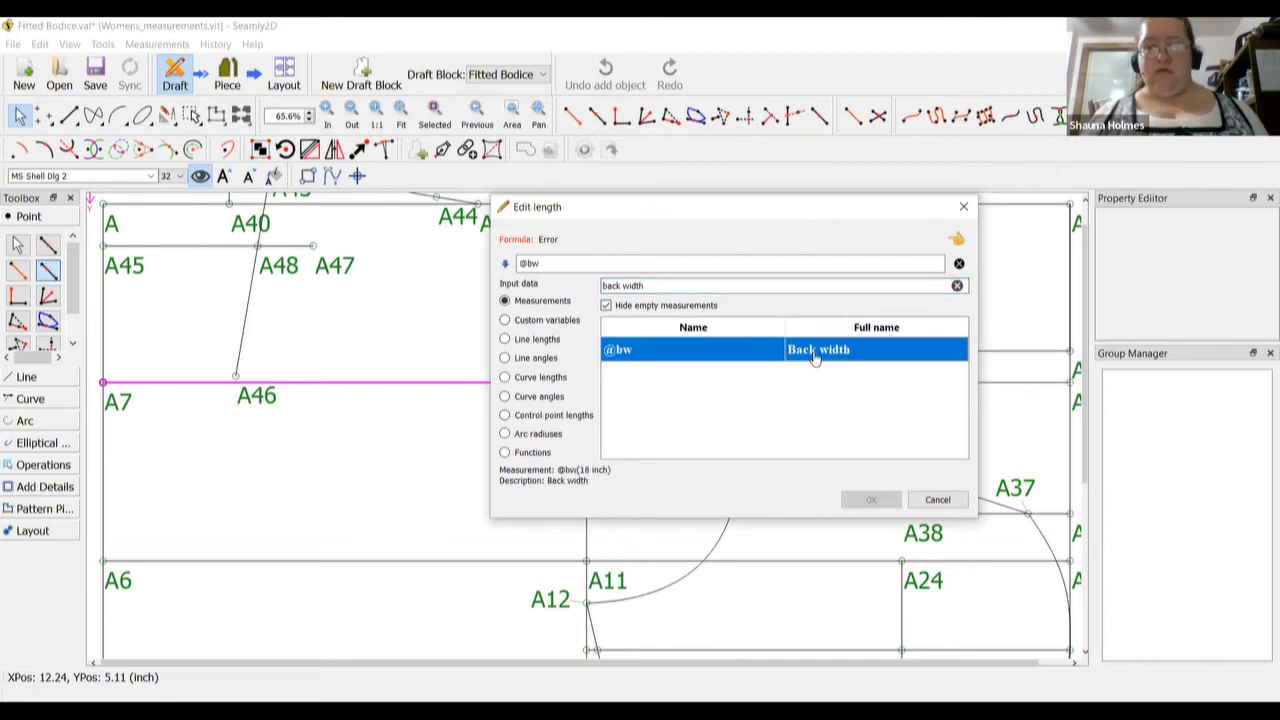
click(728, 268)
text(/2)
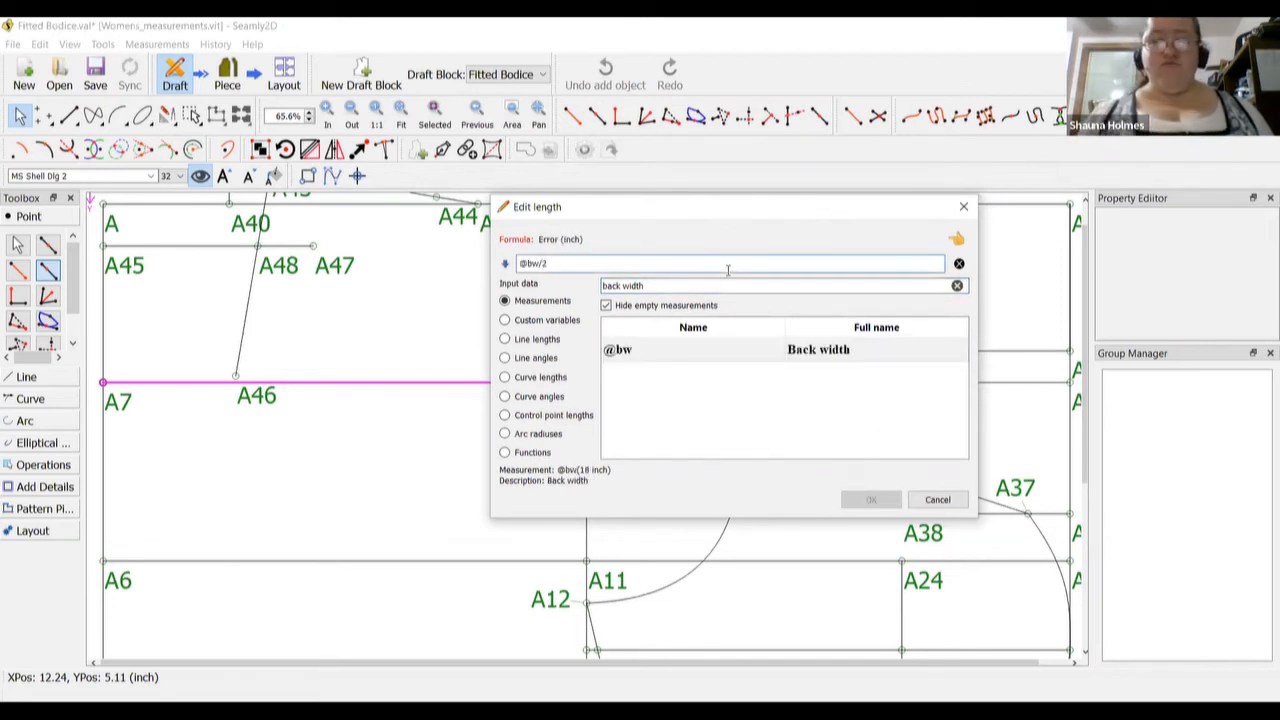
click(871, 500)
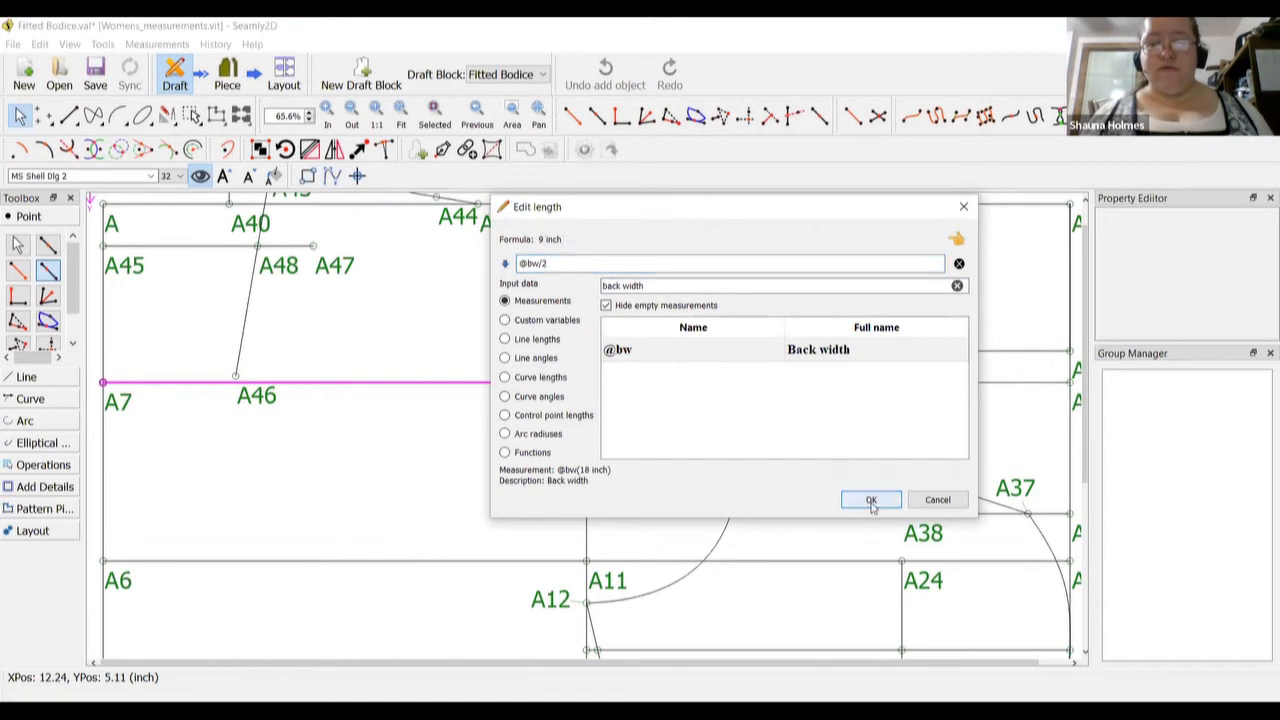
click(617, 451)
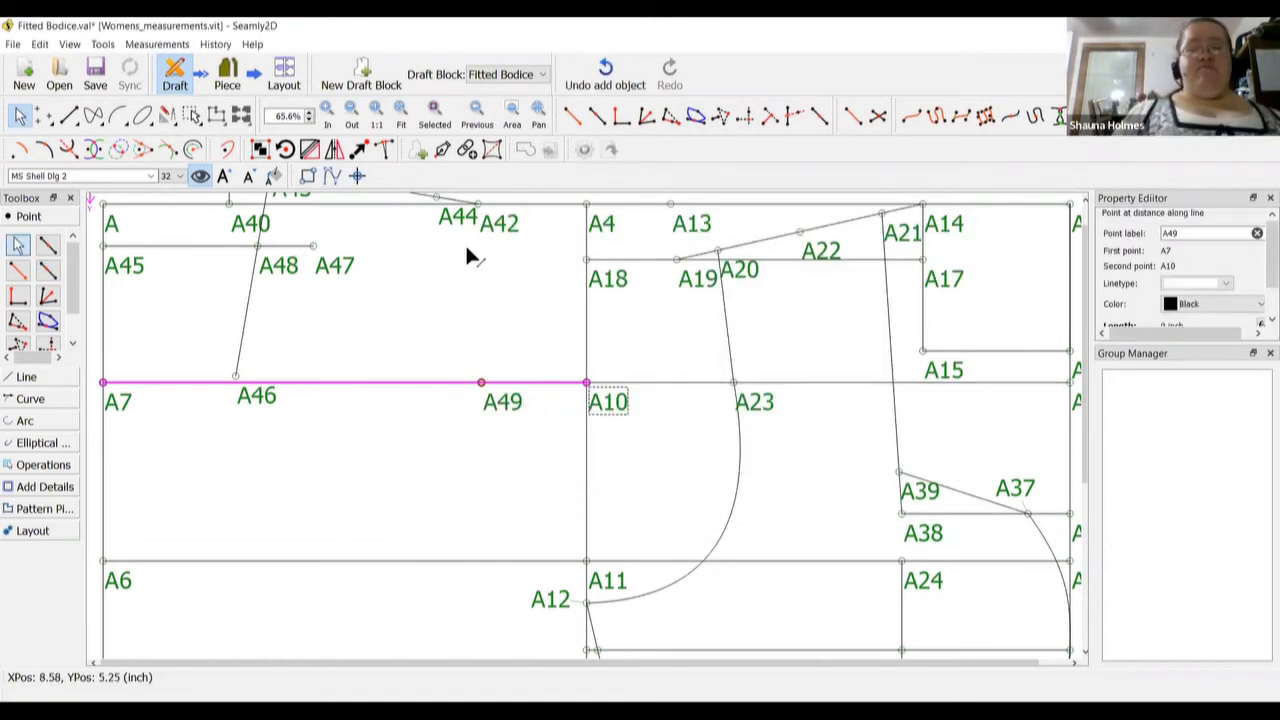
scroll(455, 262, up, 1)
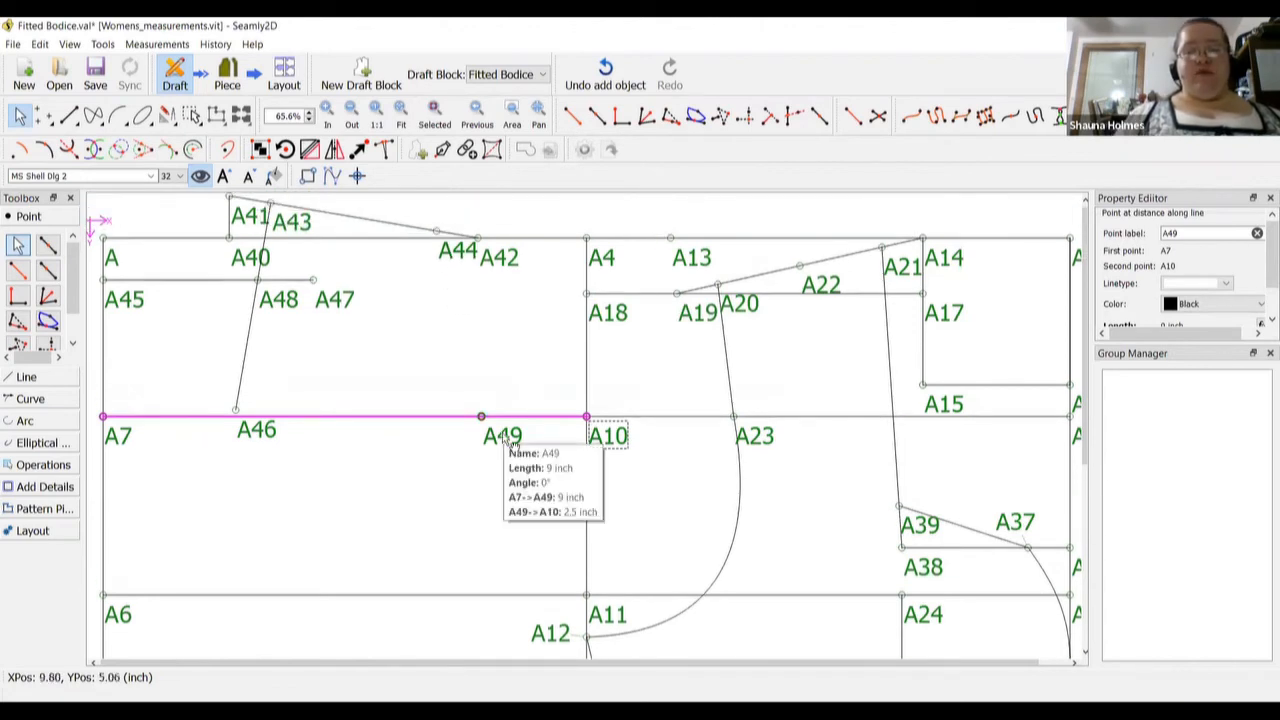
right_click(505, 438)
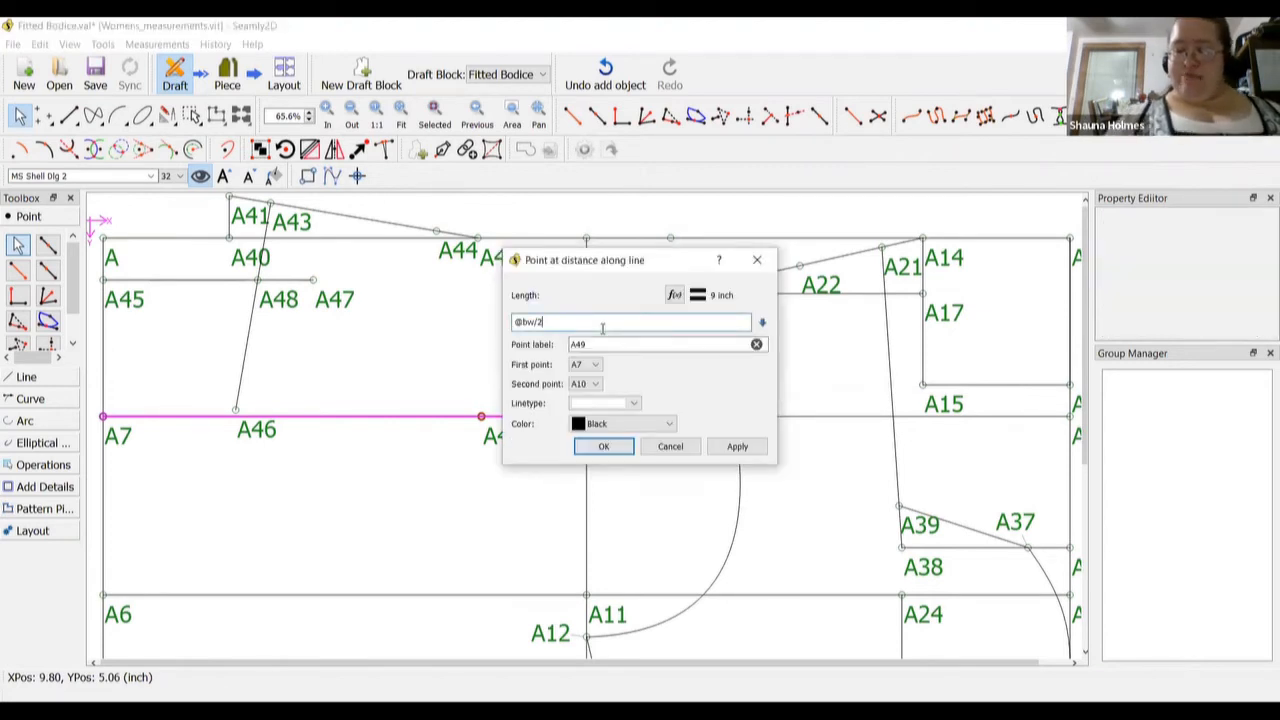
text(-1)
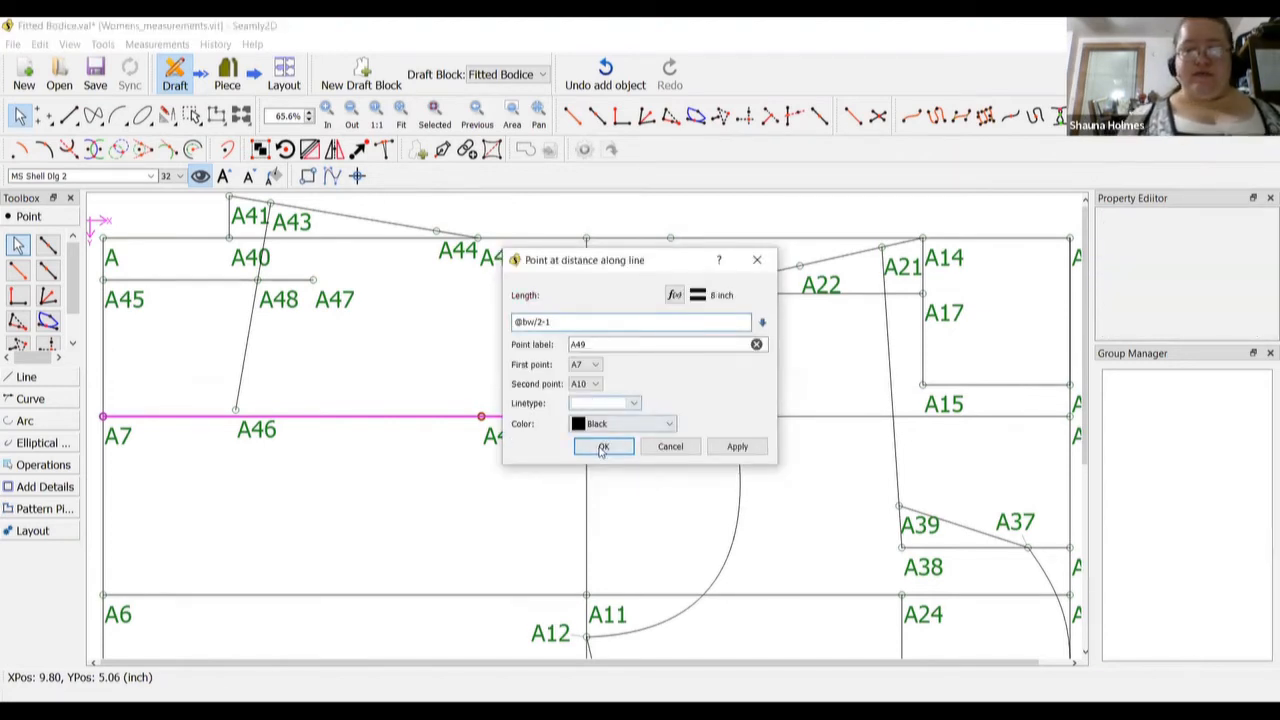
click(602, 448)
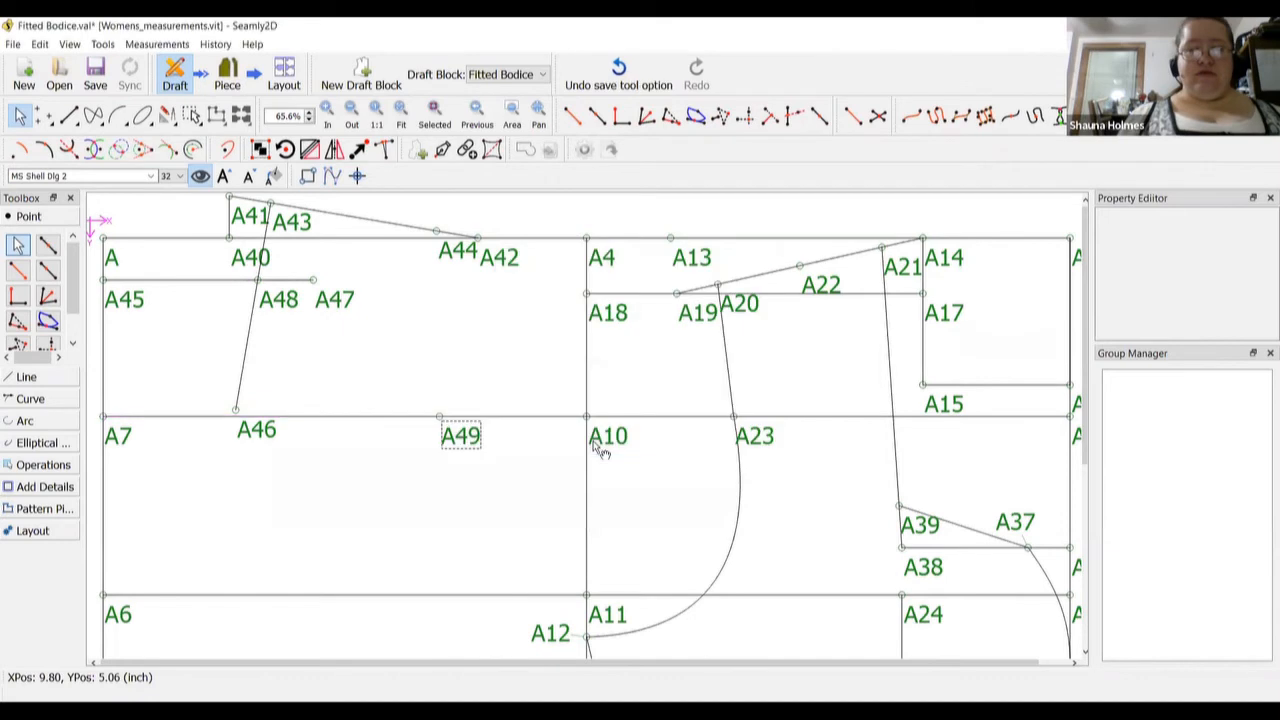
Draw a straight line from point A44 to point A49
click(26, 376)
click(17, 296)
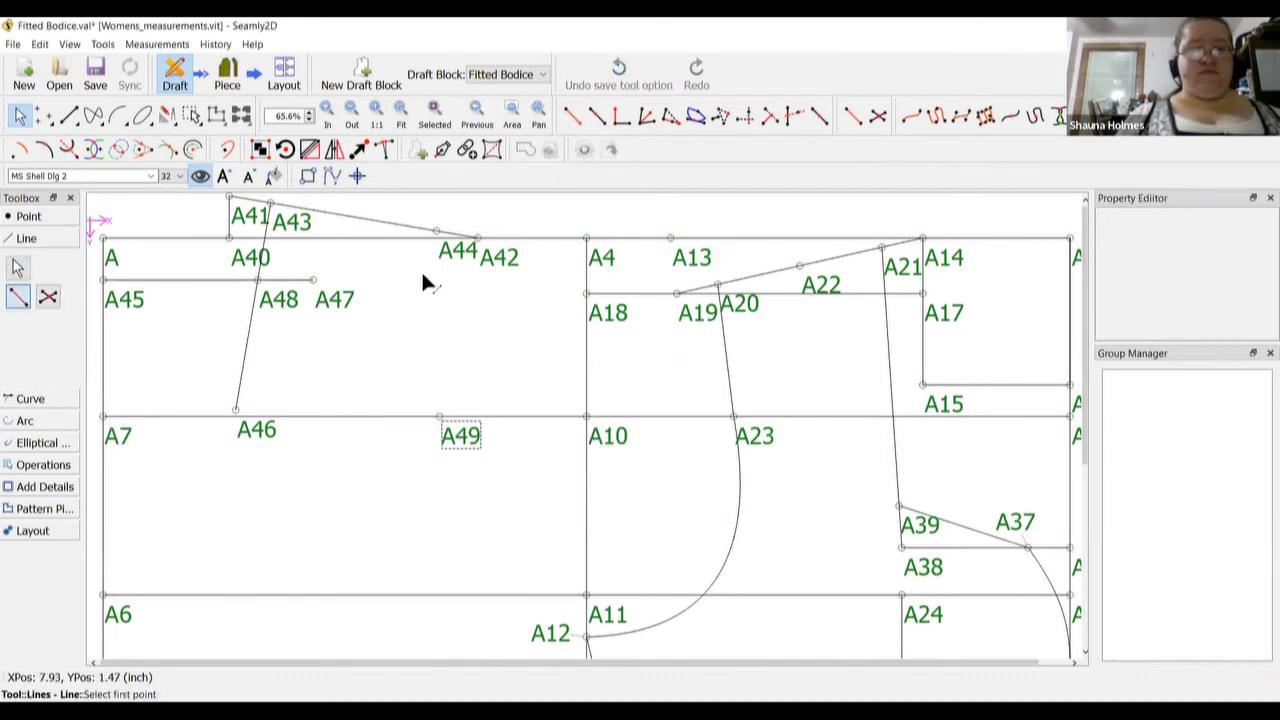
click(452, 258)
click(458, 434)
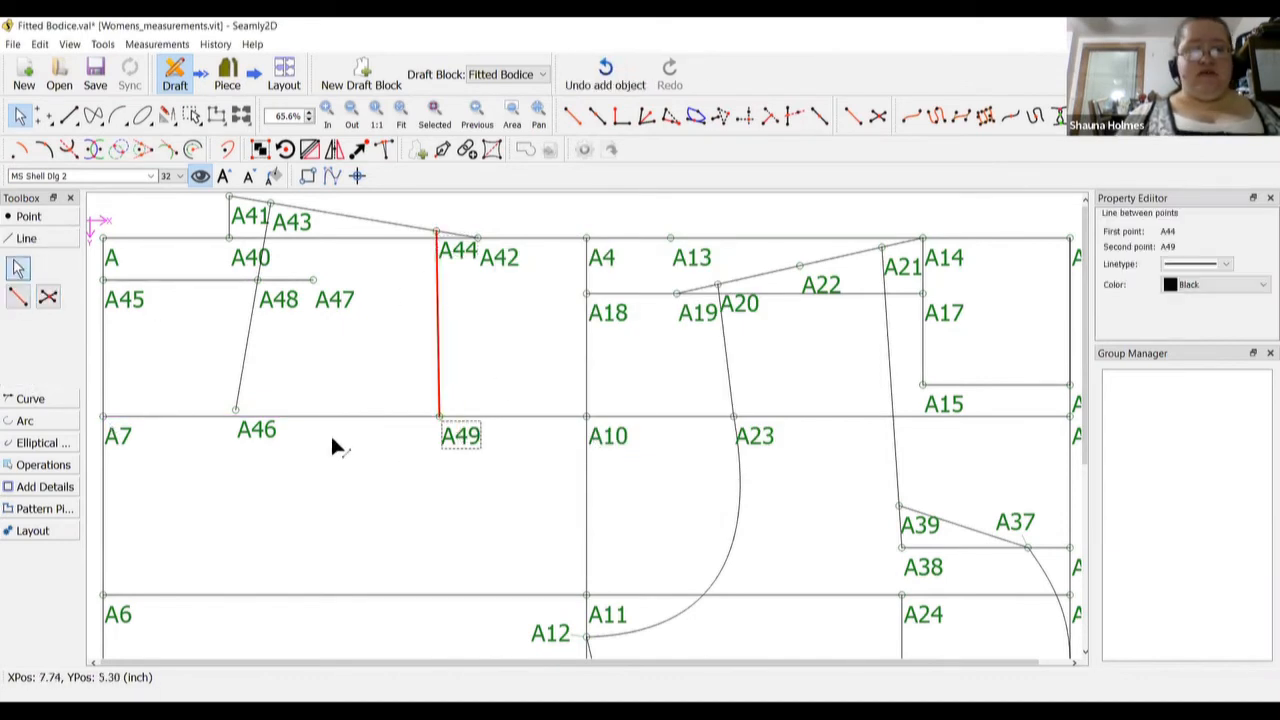
Draw a curve from point A49 to point A12 and move the A49 label above its point, clear of the curve
click(30, 398)
click(17, 291)
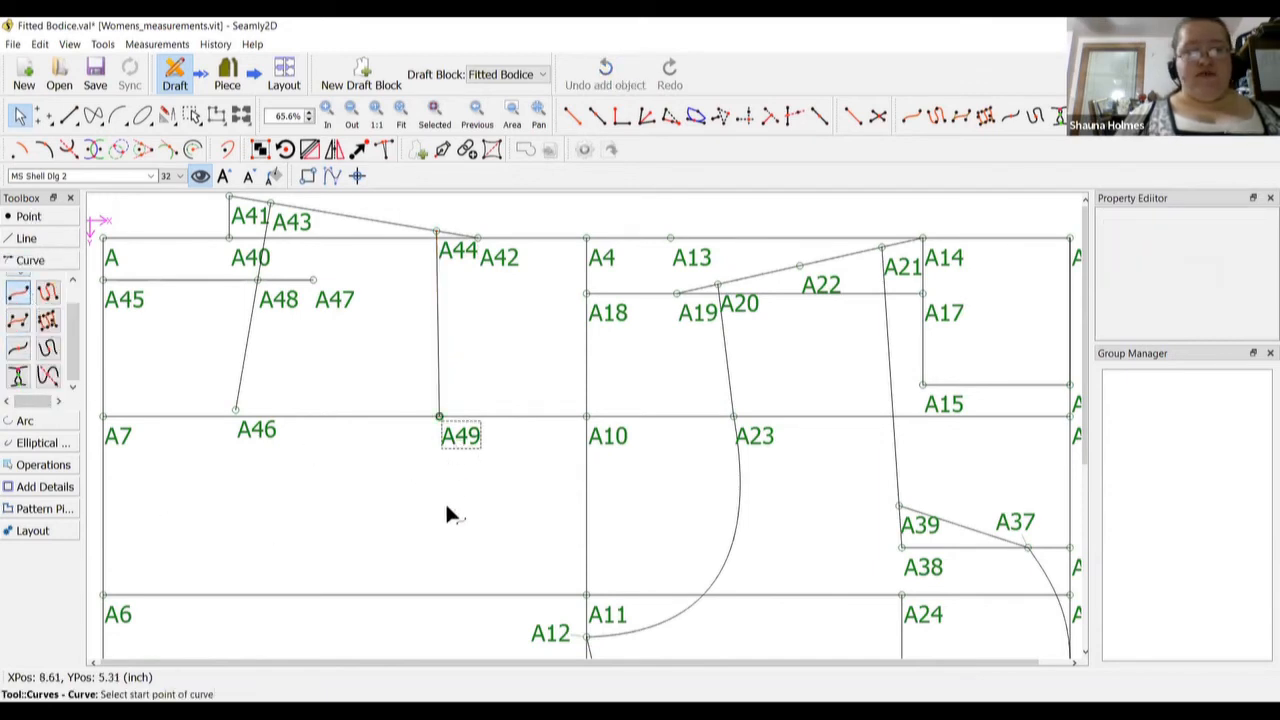
click(550, 633)
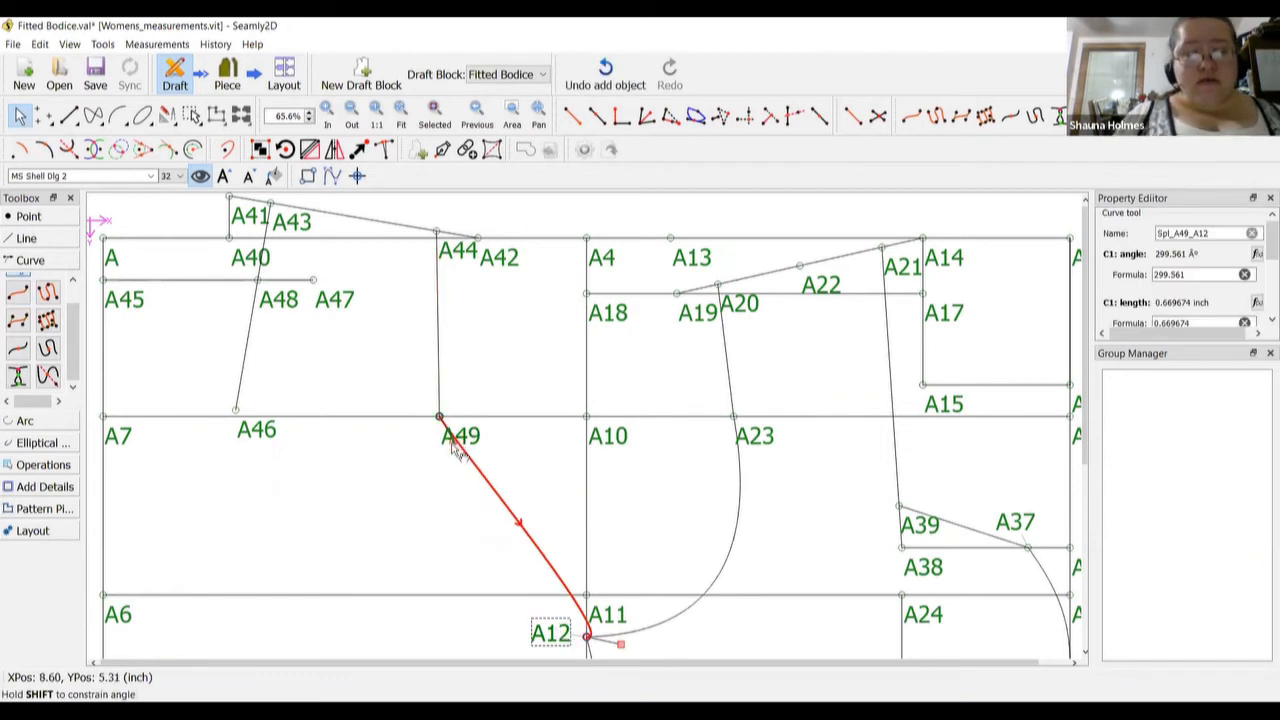
drag(453, 449, 410, 433)
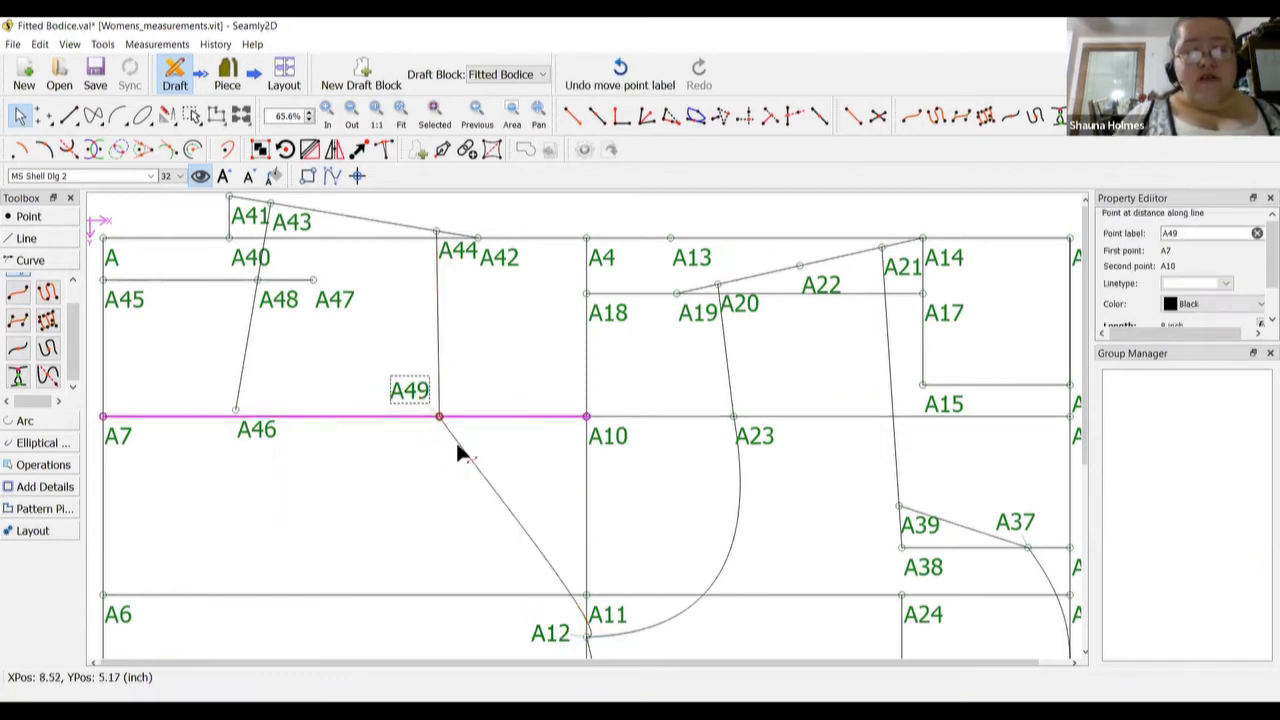
Reshape the curve between A49 and A12 with its control handles so it forms a smooth, rounded armhole meeting the opposite curve at A12
click(455, 446)
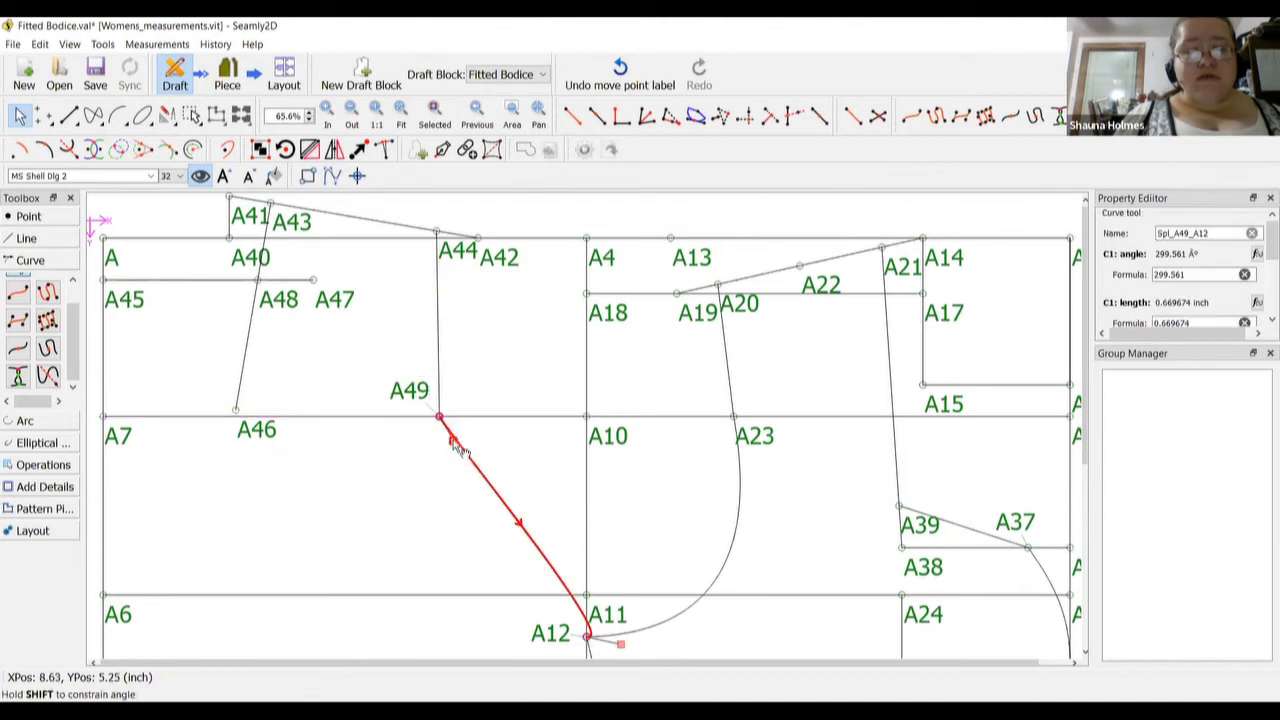
drag(455, 447, 449, 523)
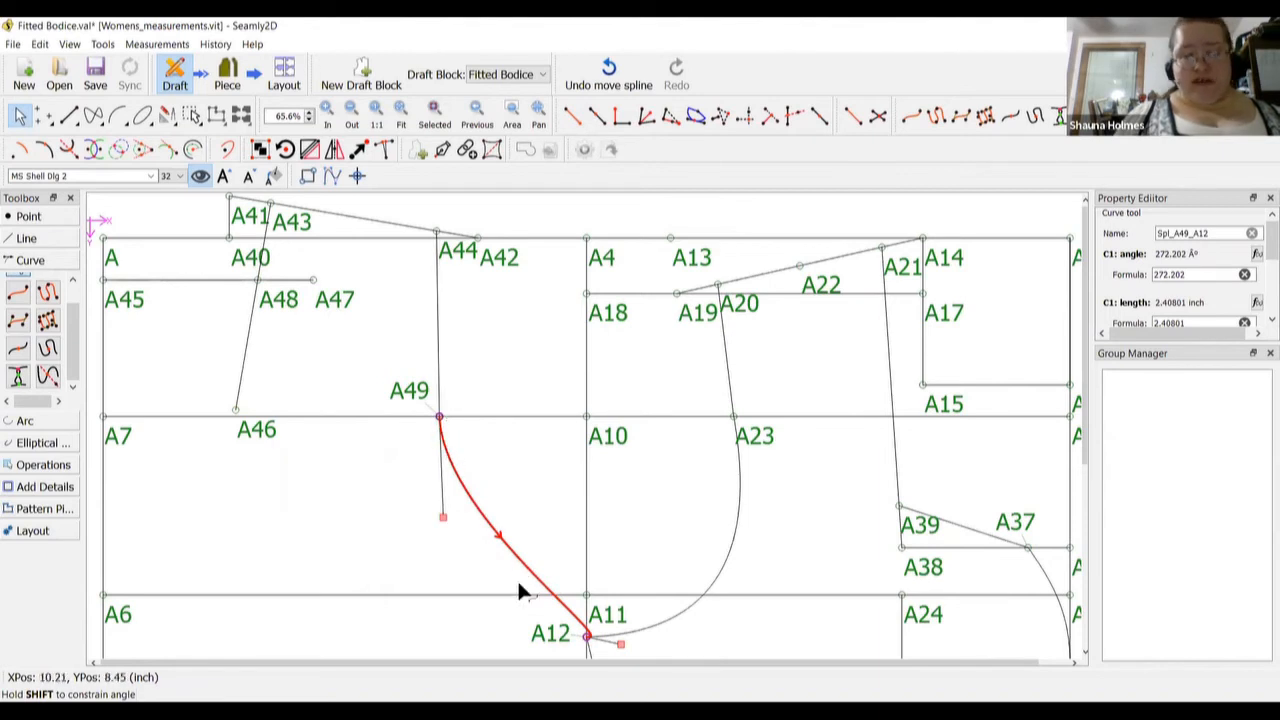
scroll(608, 640, down, 2)
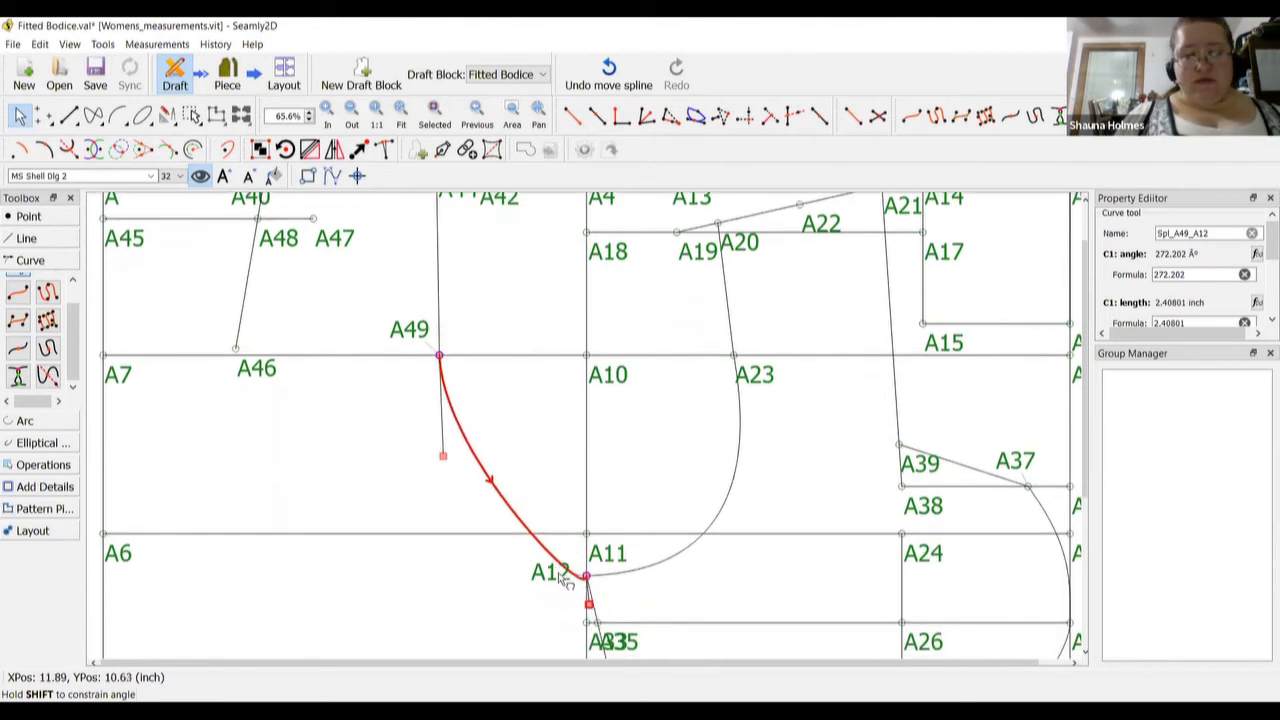
drag(541, 557, 488, 583)
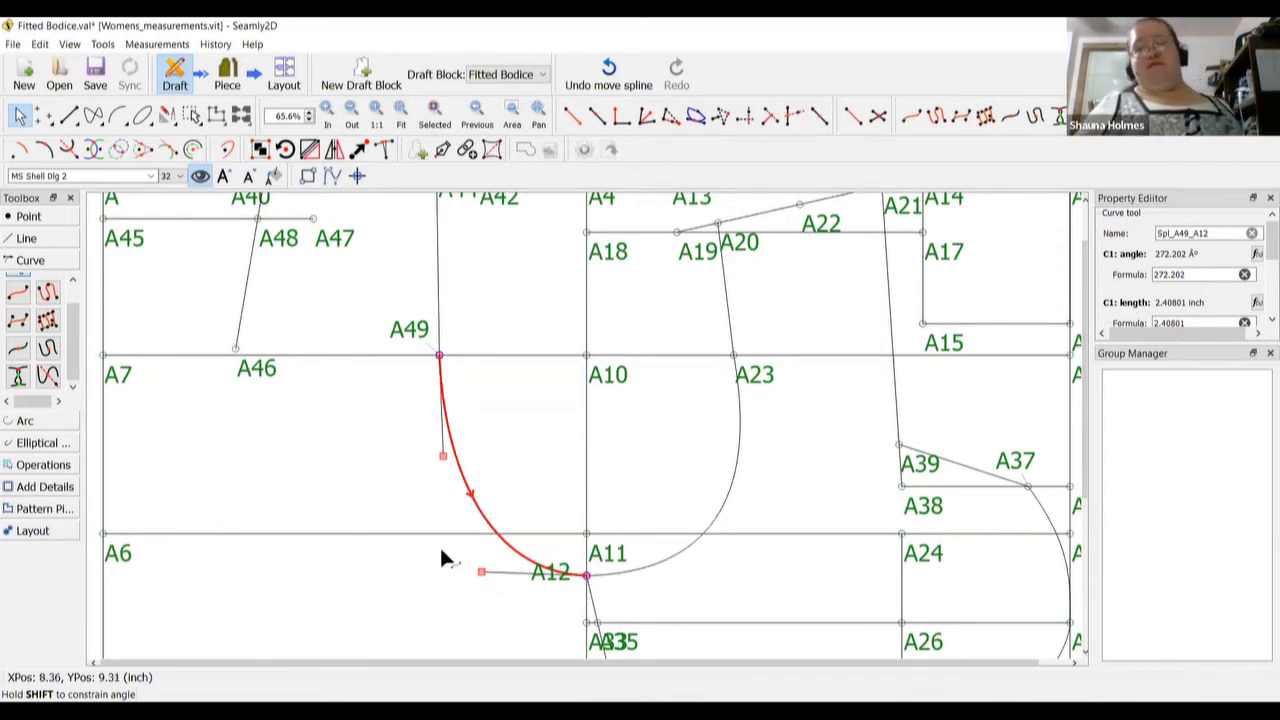
click(398, 486)
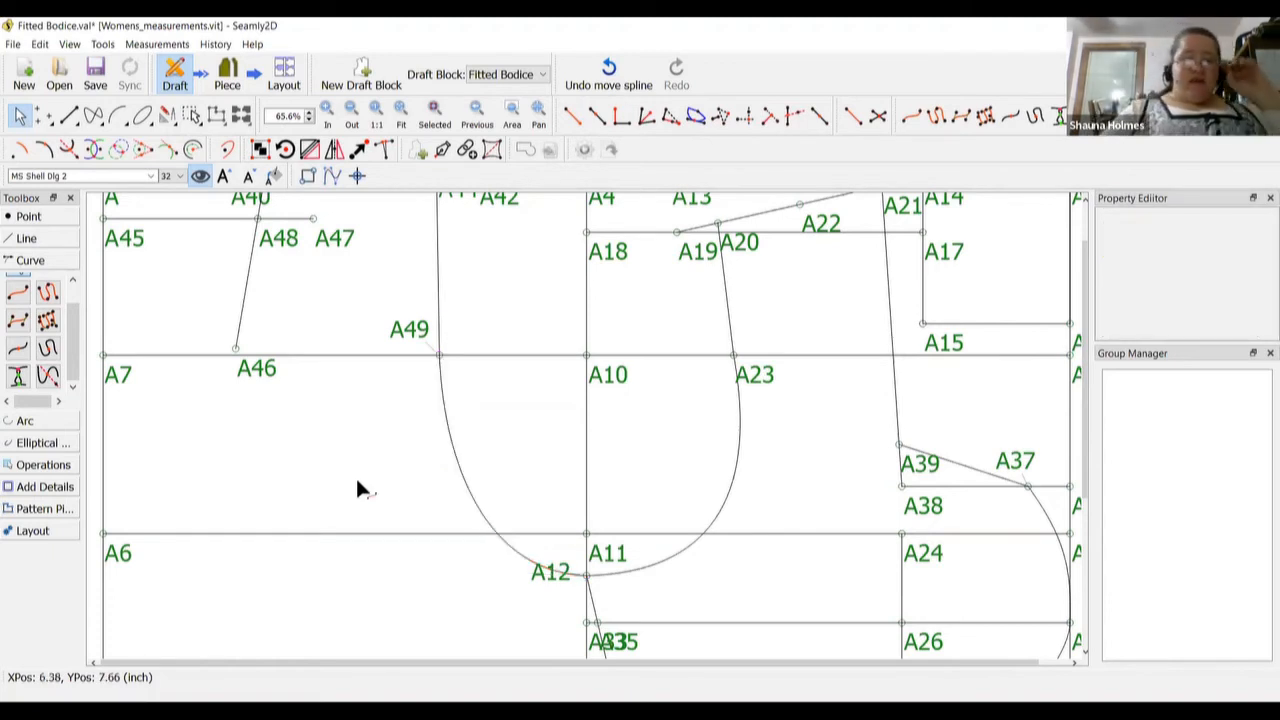
Add a point along the line from A3 toward A5 at the distance between A2 and A27, using the formula Line_A2_A27
scroll(396, 496, up, 2)
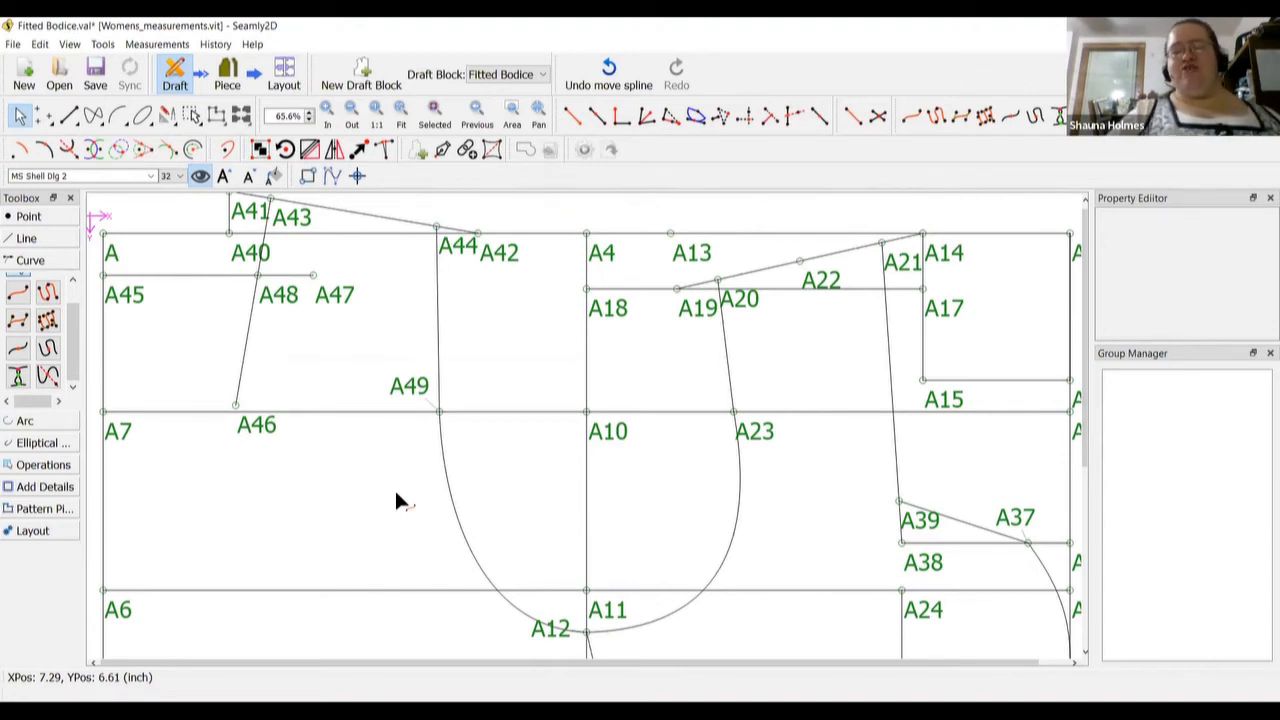
scroll(398, 496, down, 5)
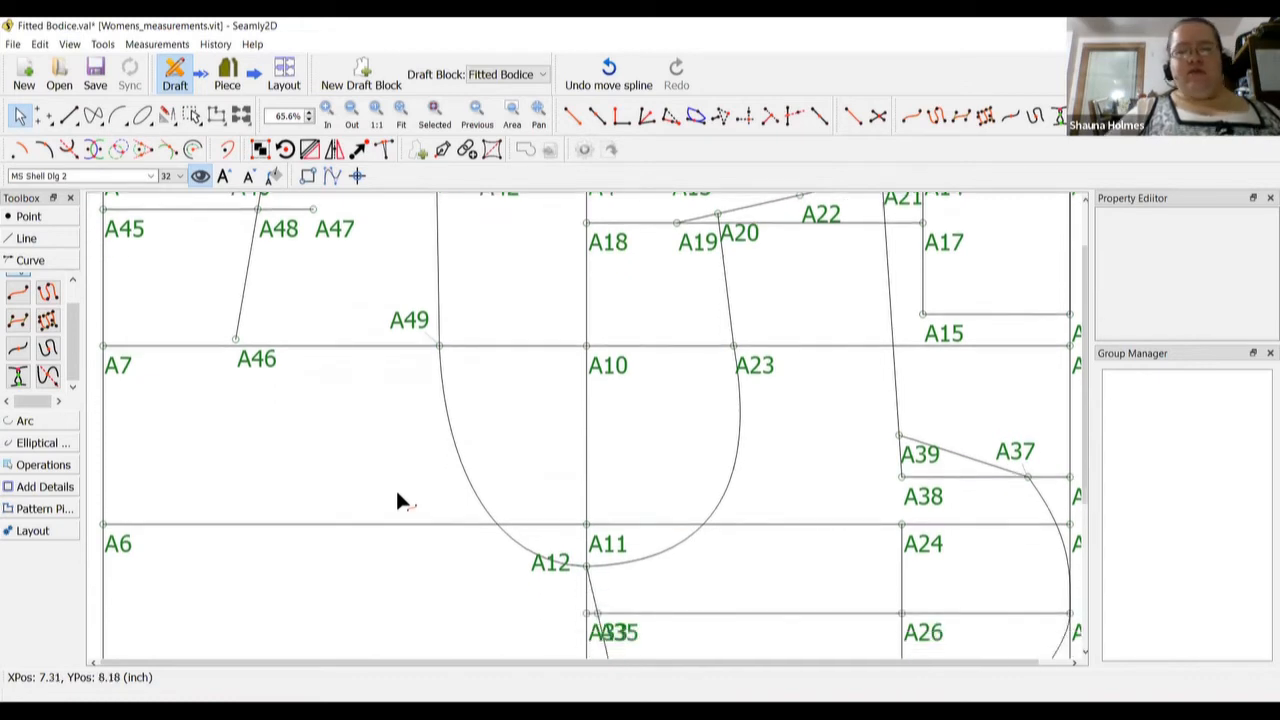
scroll(397, 502, down, 2)
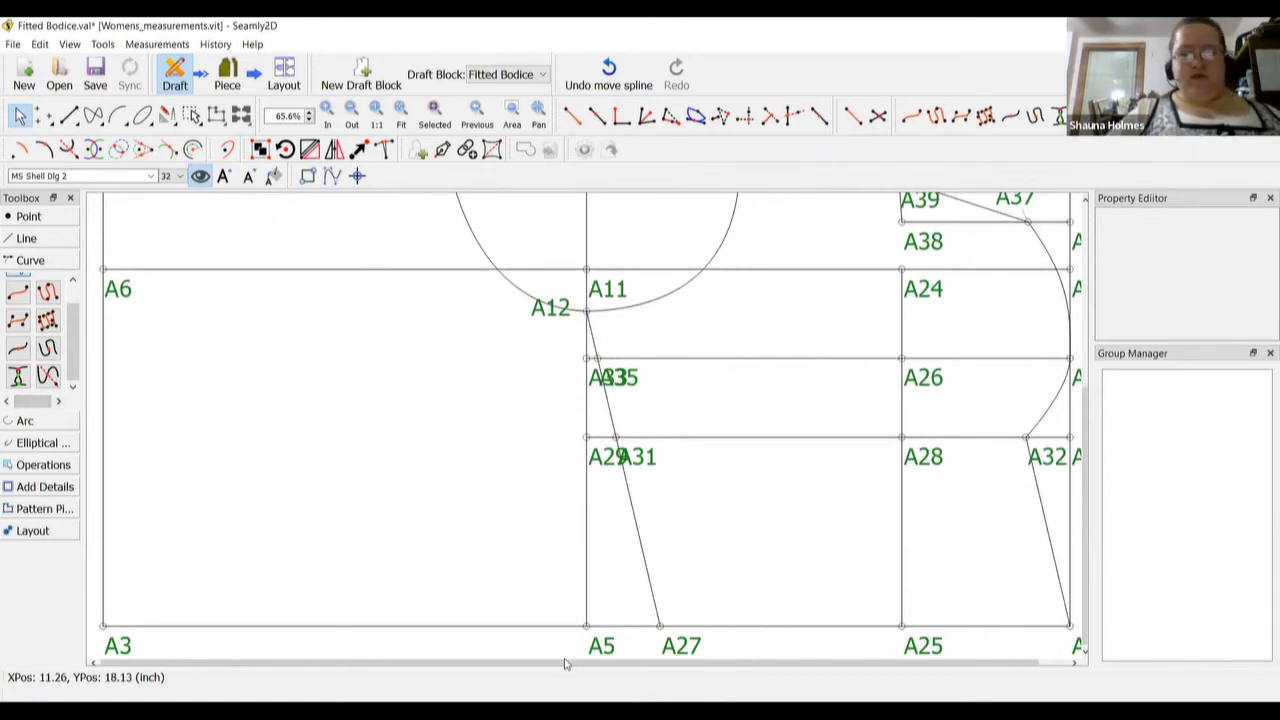
drag(566, 663, 596, 663)
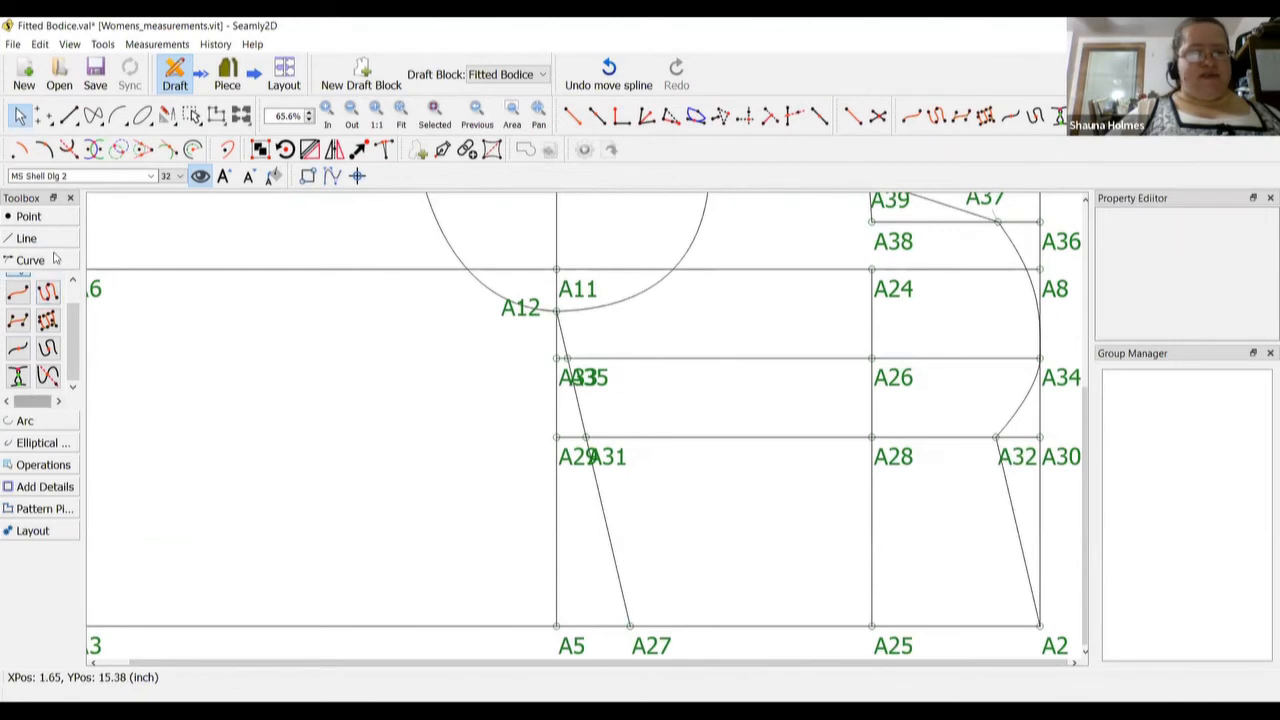
click(38, 216)
click(47, 270)
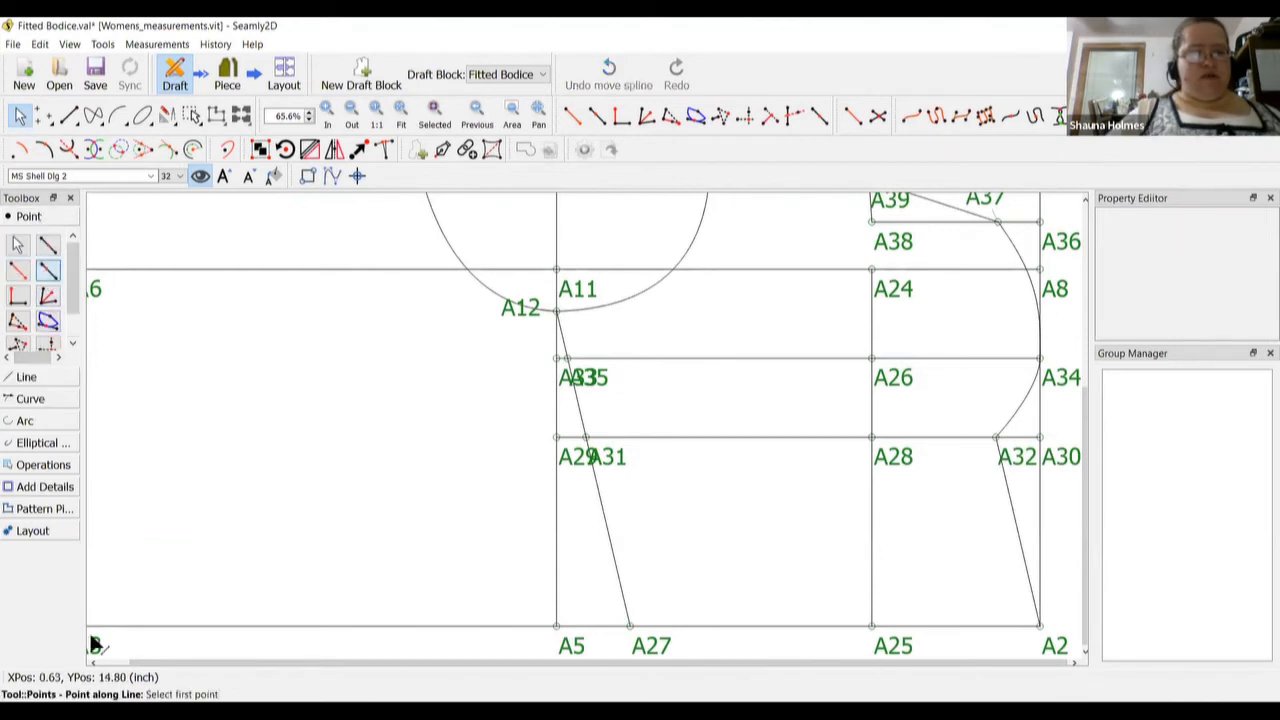
click(92, 638)
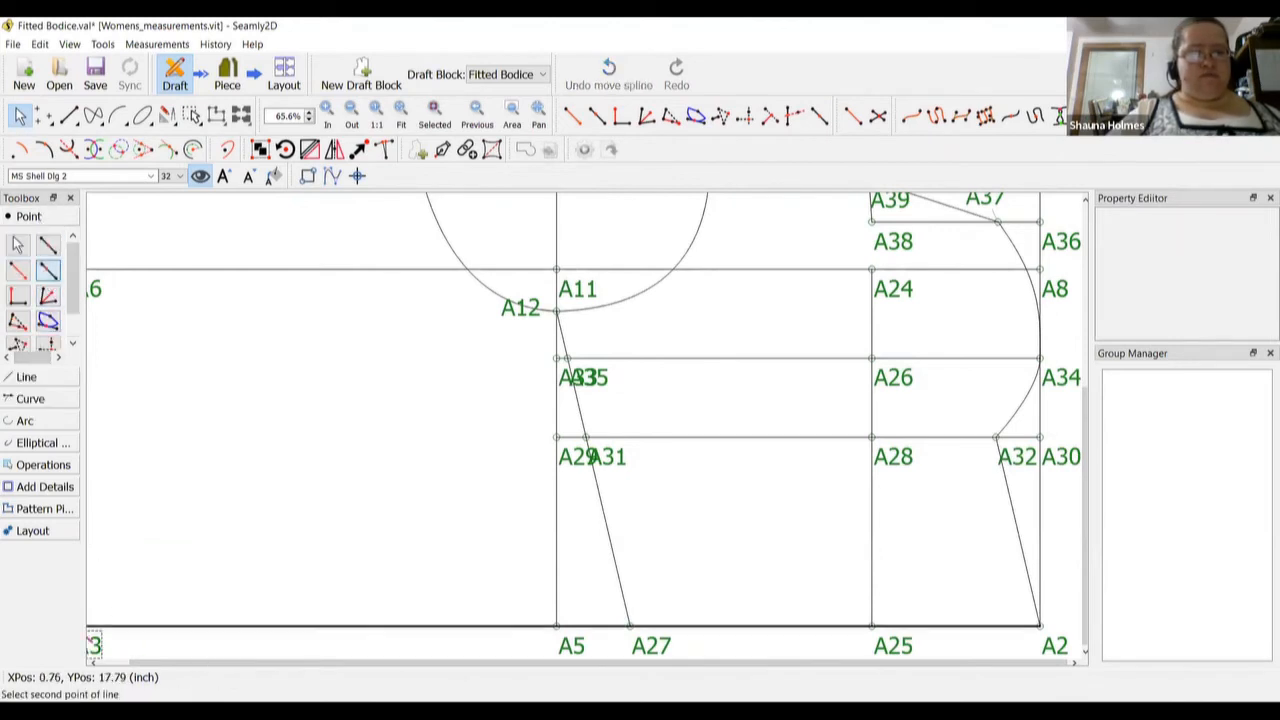
click(557, 626)
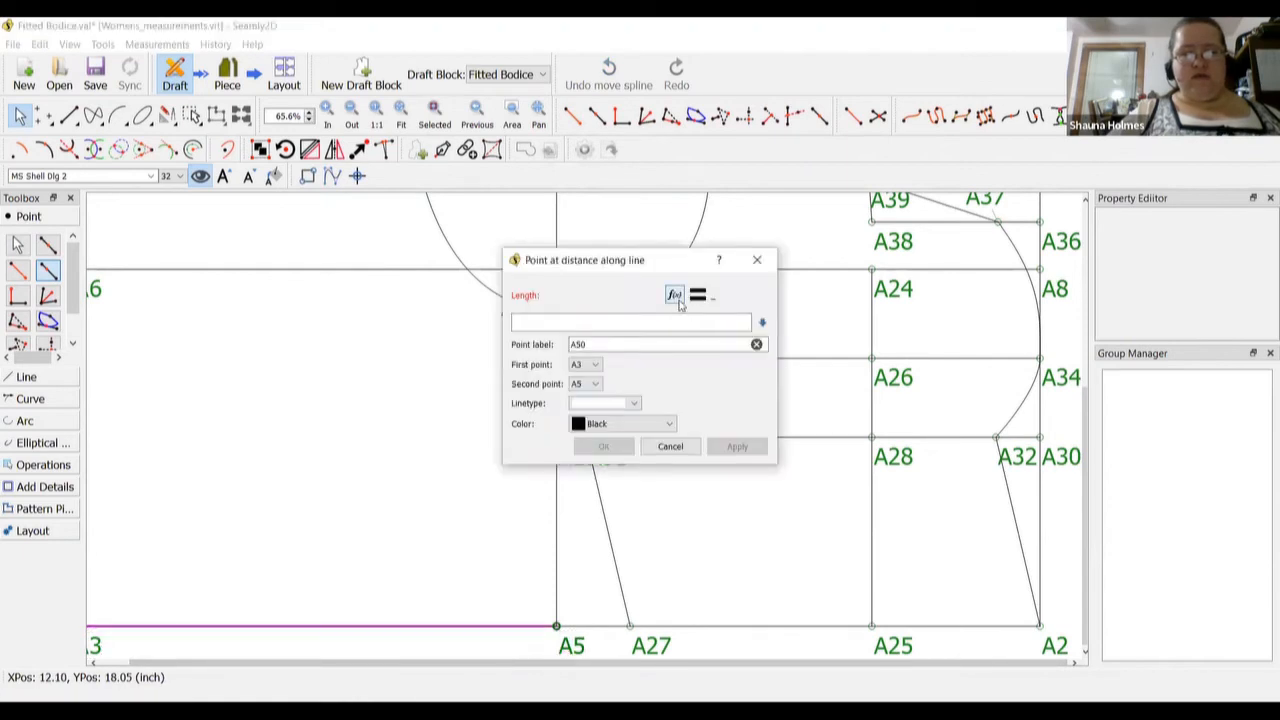
click(674, 294)
click(558, 340)
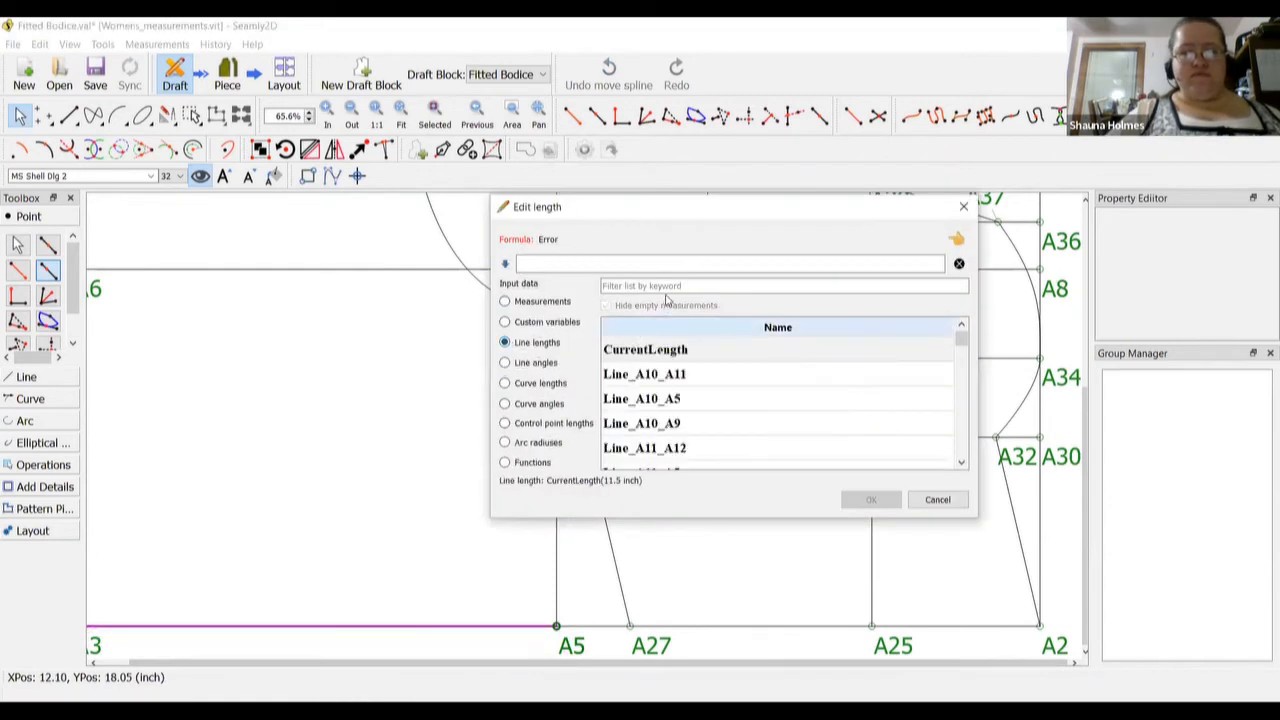
click(669, 286)
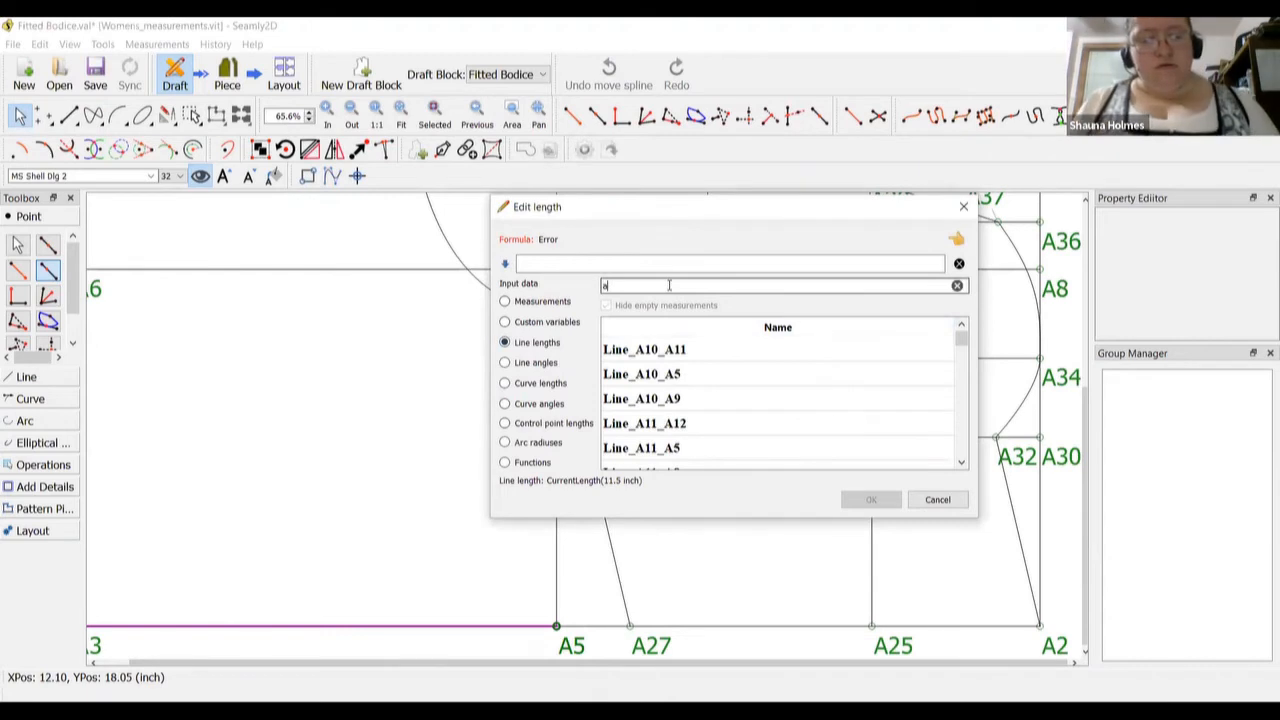
text(a27)
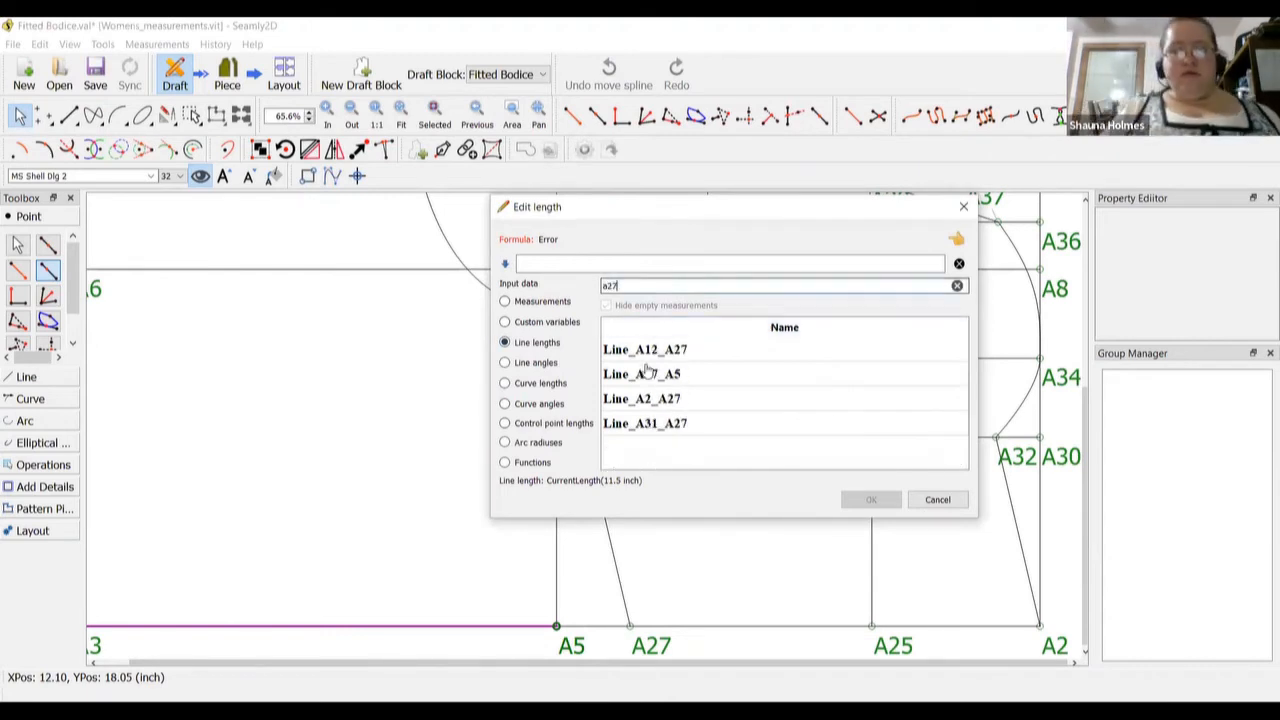
click(640, 400)
double_click(640, 400)
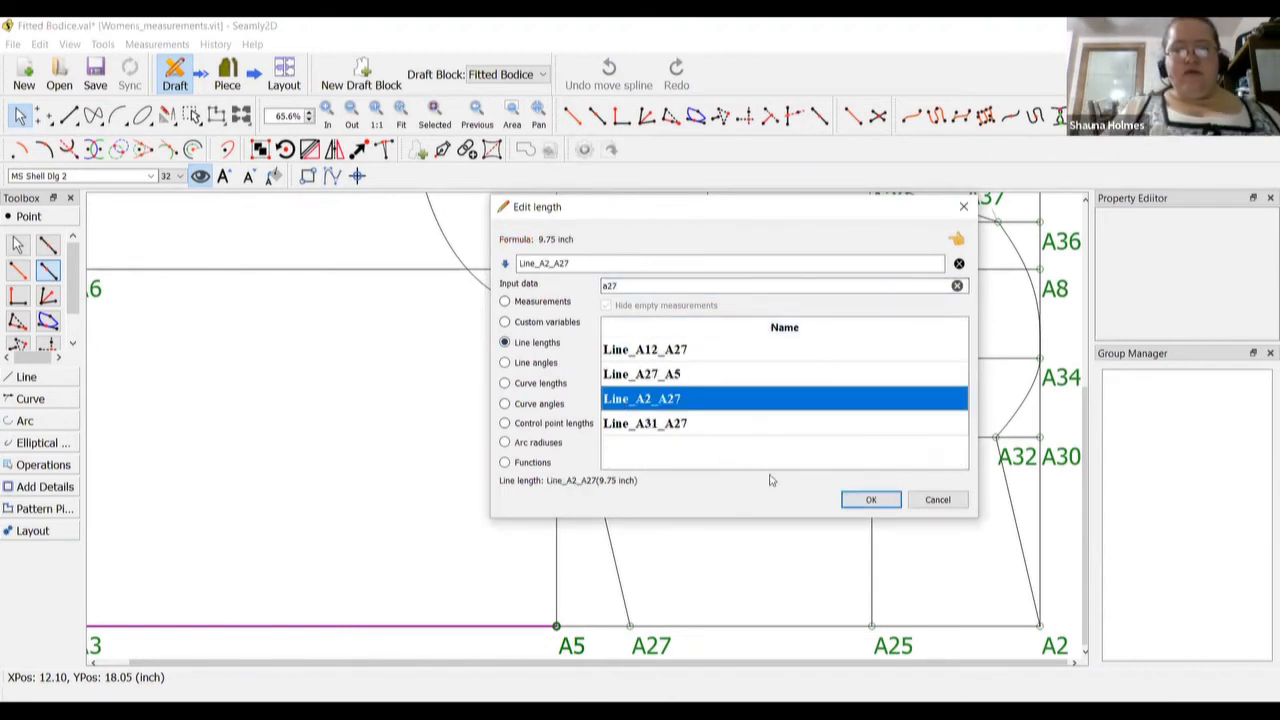
click(851, 501)
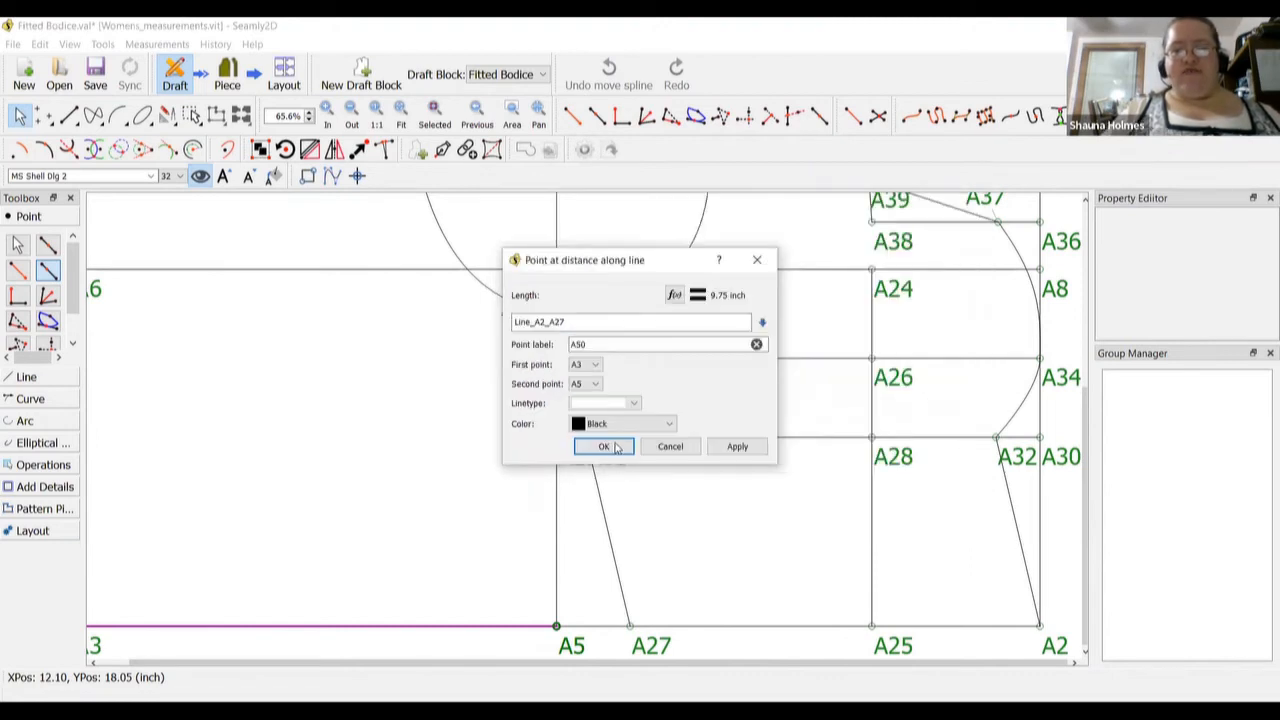
click(609, 446)
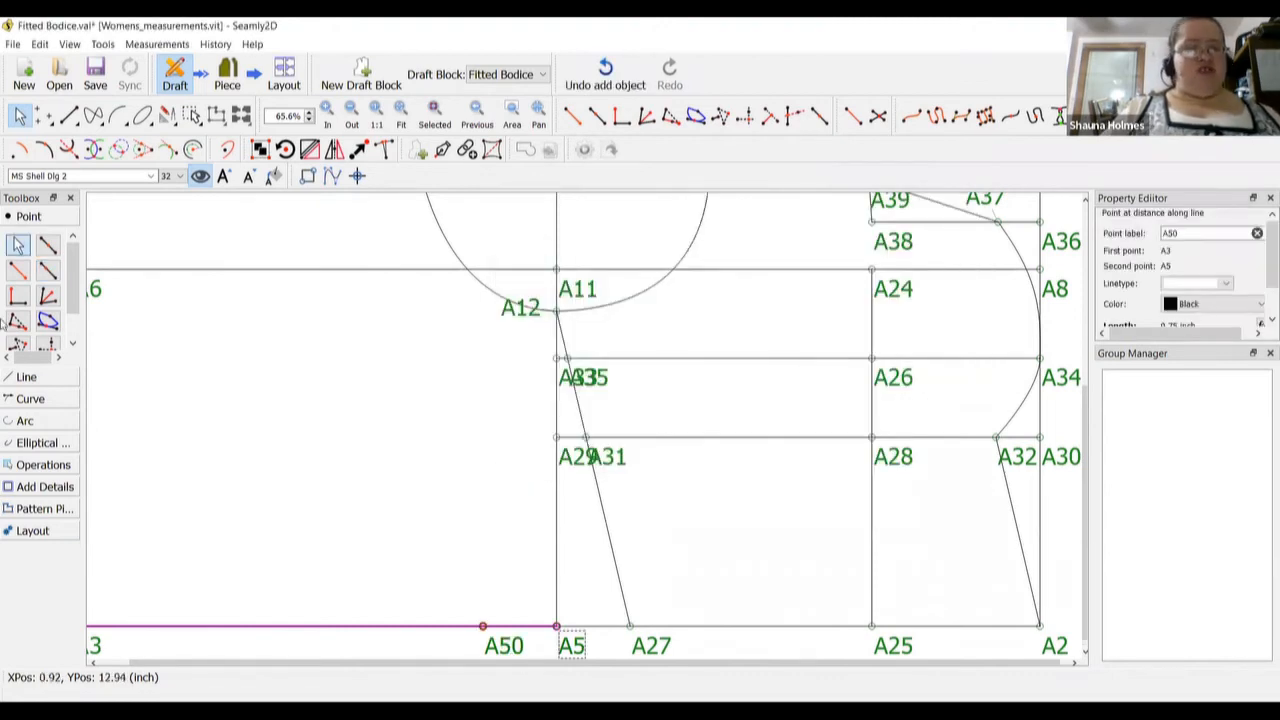
Draw a straight line from point A12 to point A50
click(27, 378)
click(18, 296)
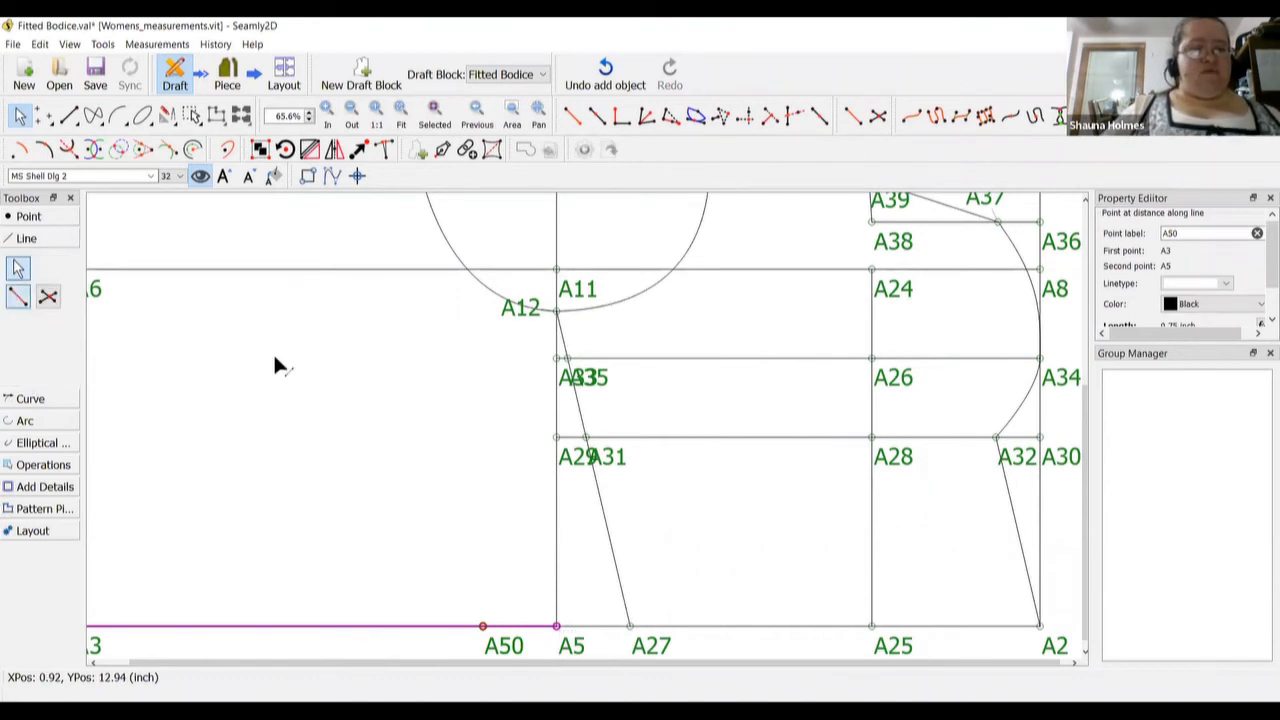
click(557, 310)
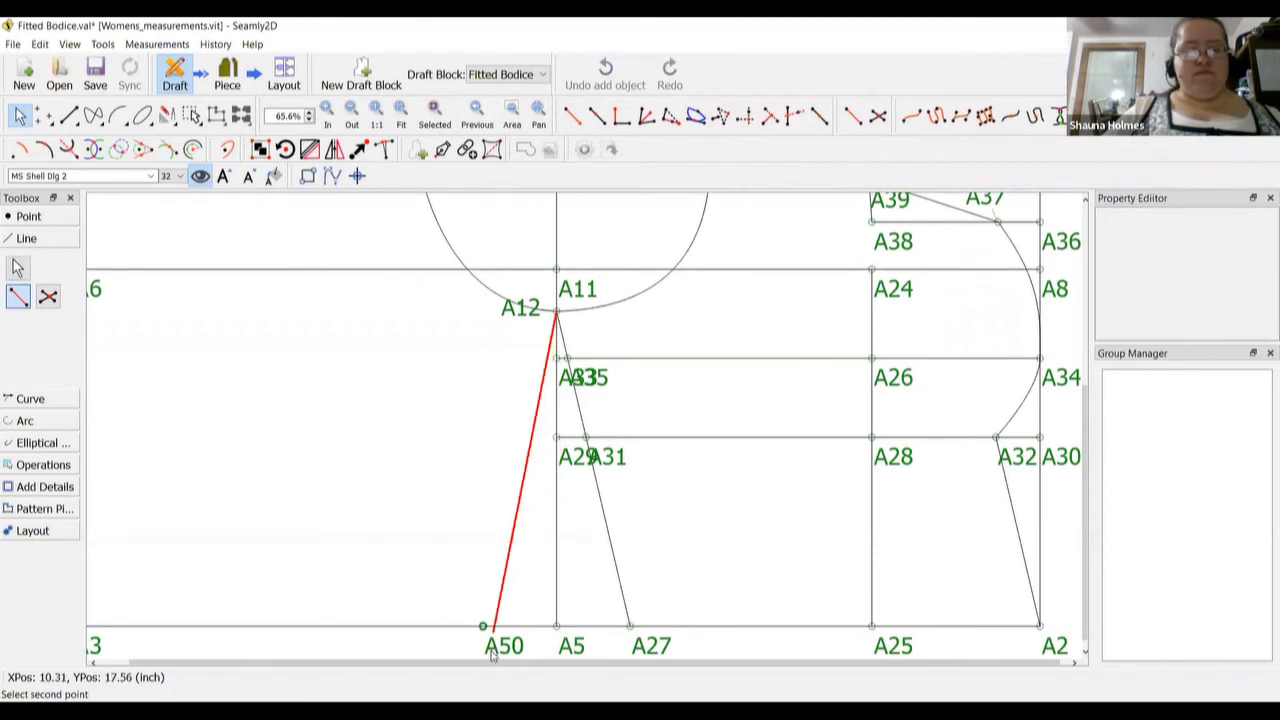
click(484, 626)
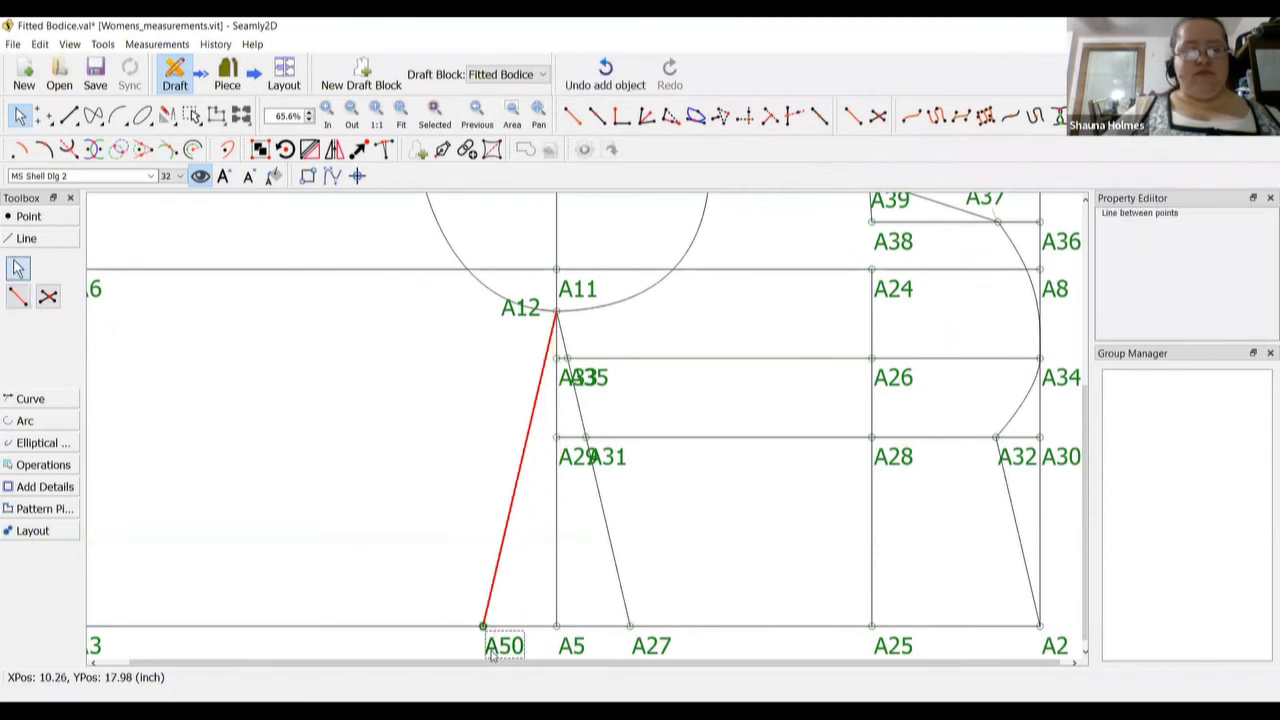
Begin a new pattern piece and trace its main path clockwise through A21, A39, A37, the curve to A32, and A2
click(399, 115)
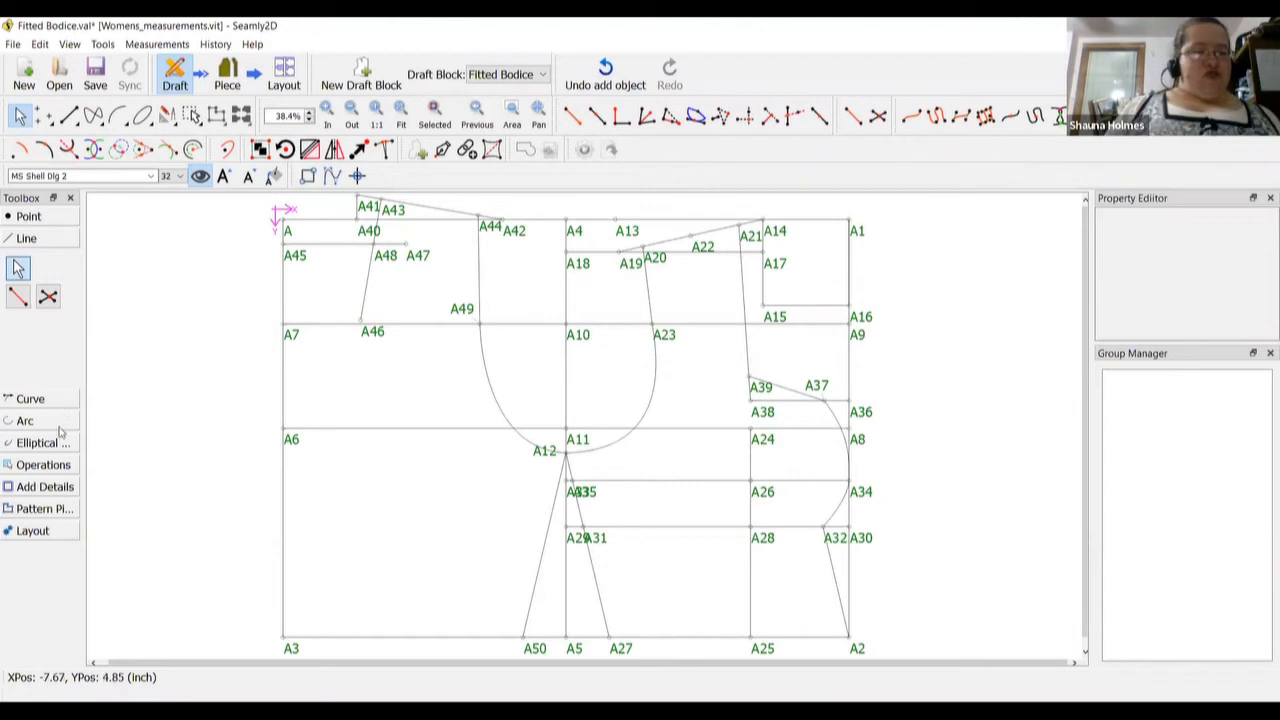
click(38, 509)
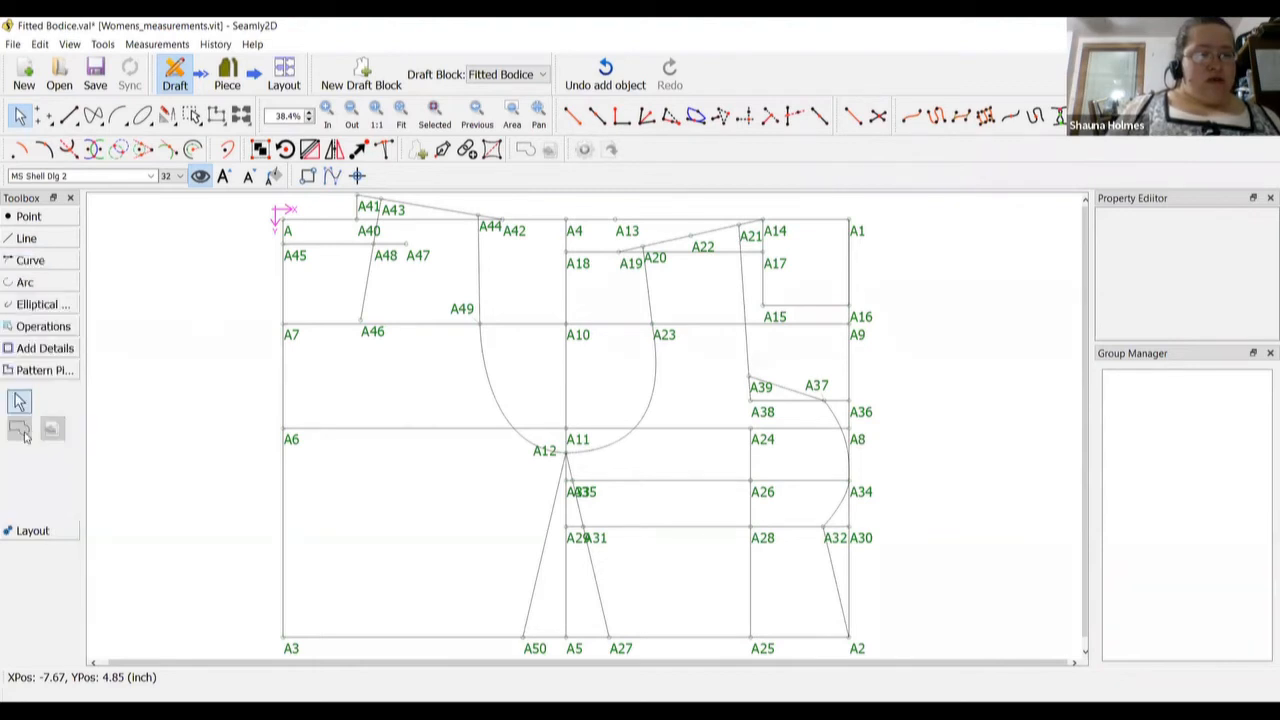
click(47, 347)
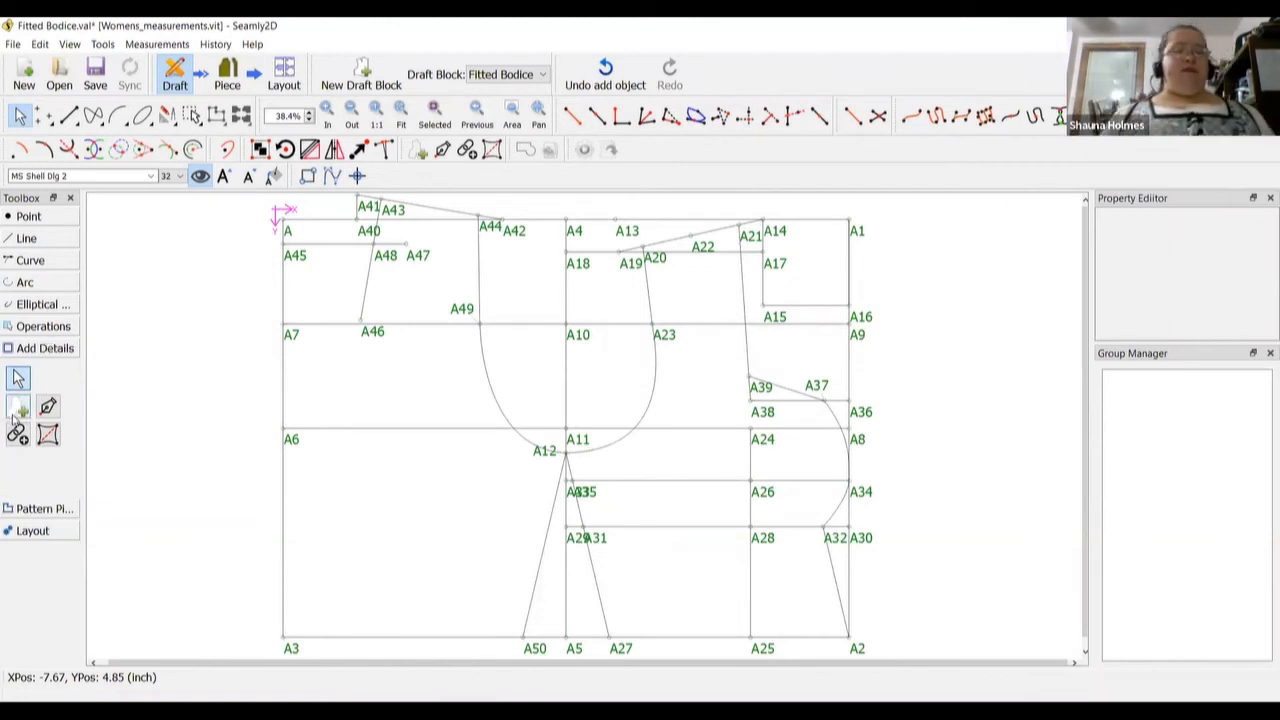
click(18, 408)
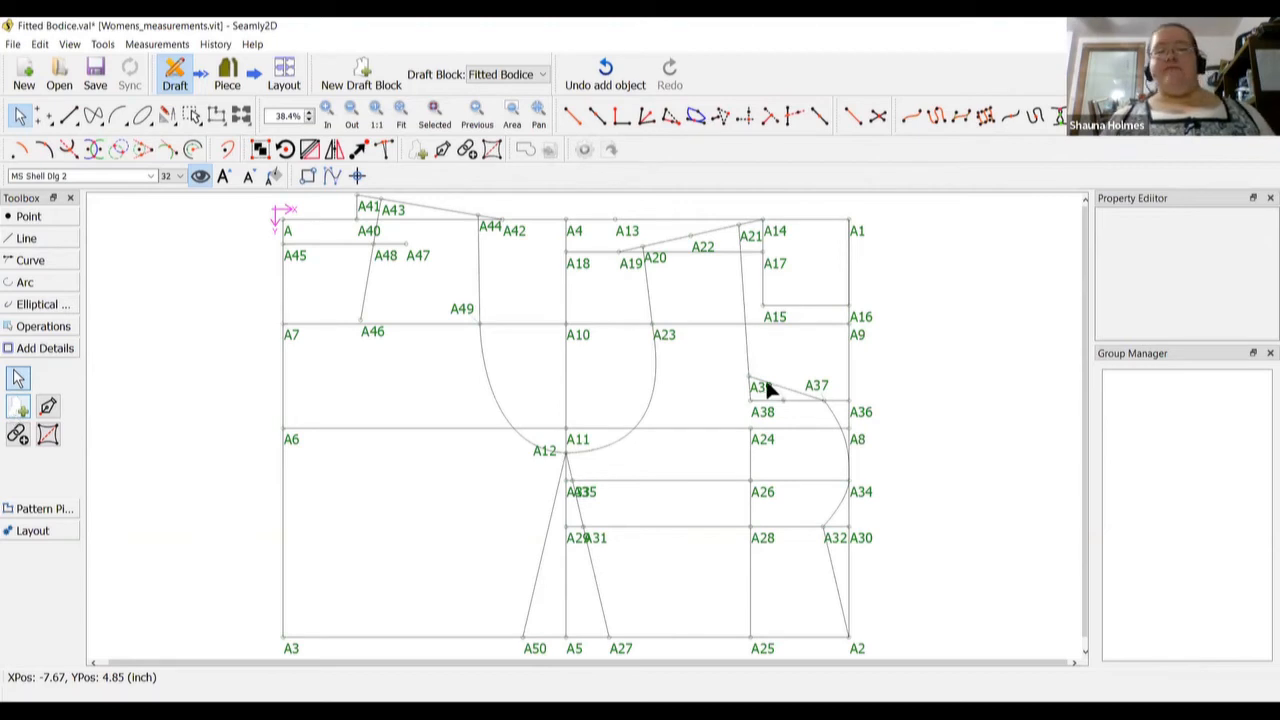
click(743, 233)
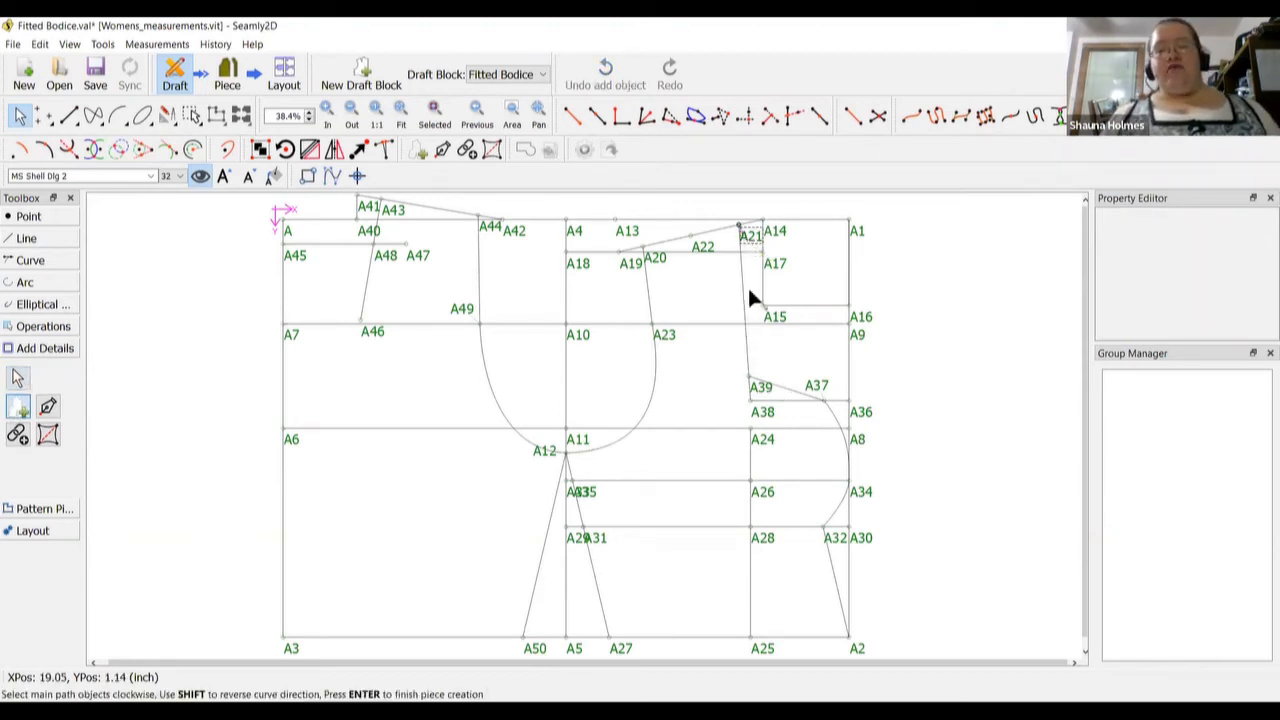
click(752, 380)
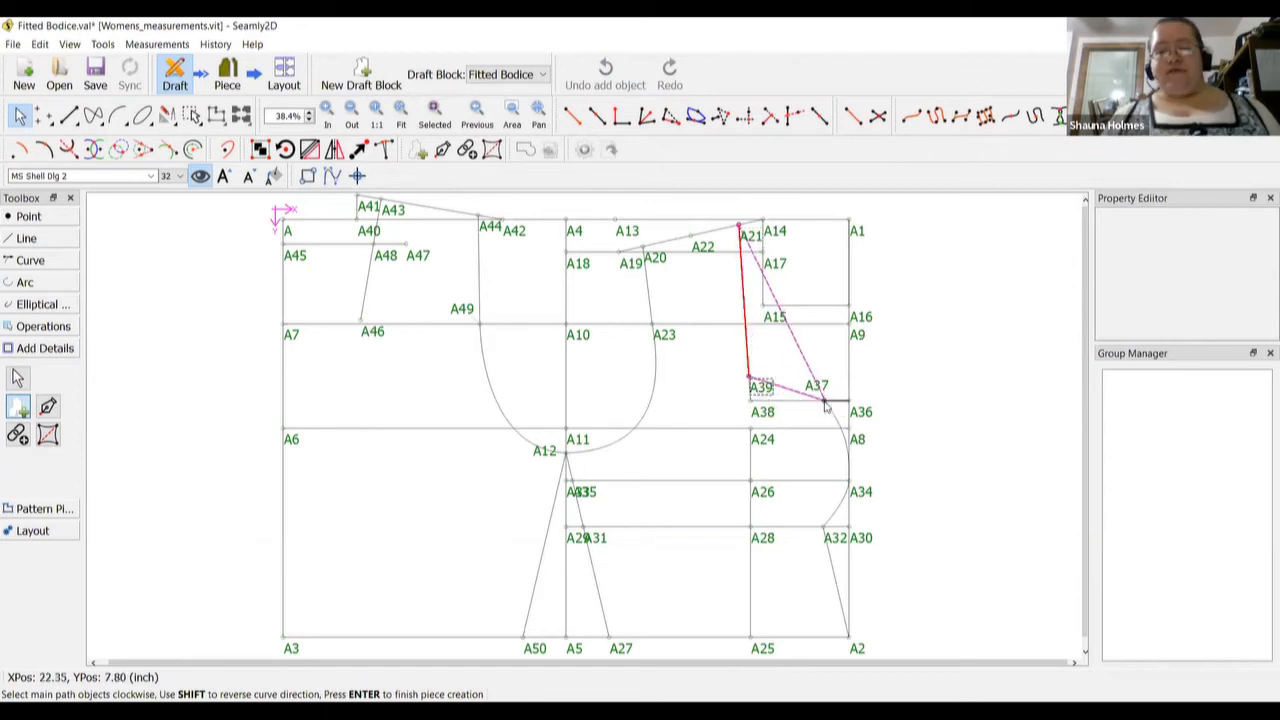
click(828, 402)
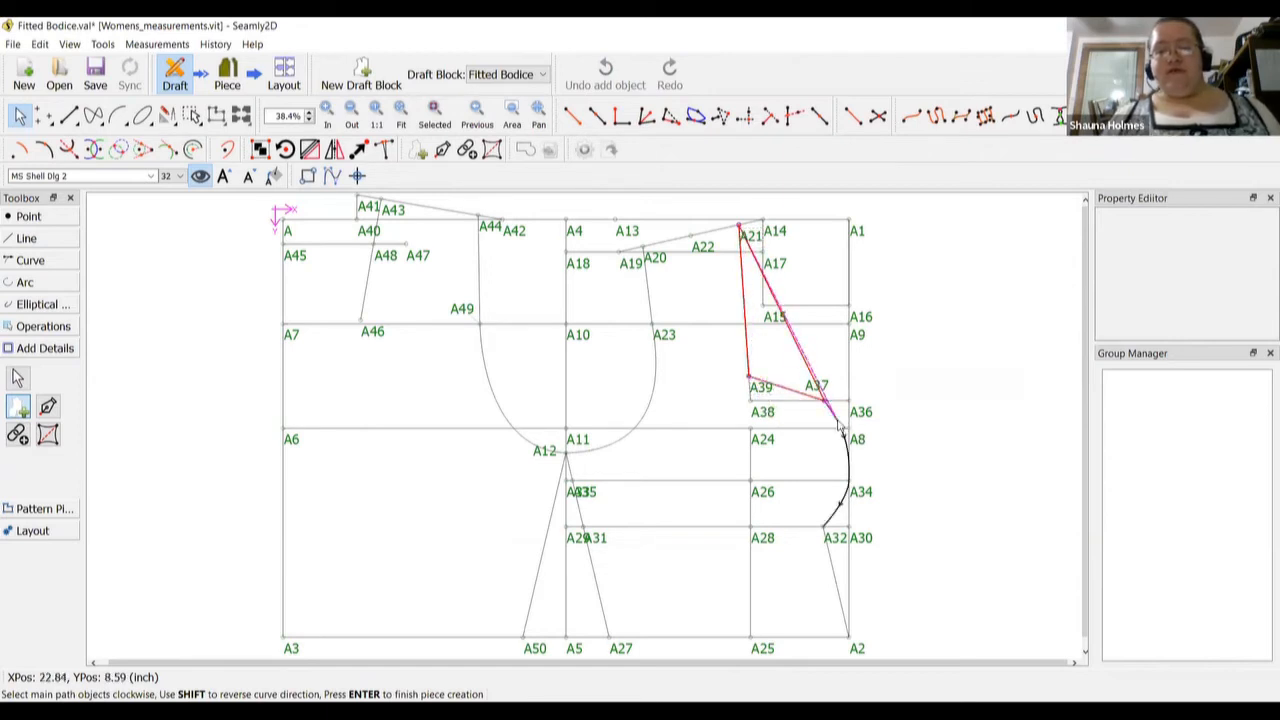
click(827, 530)
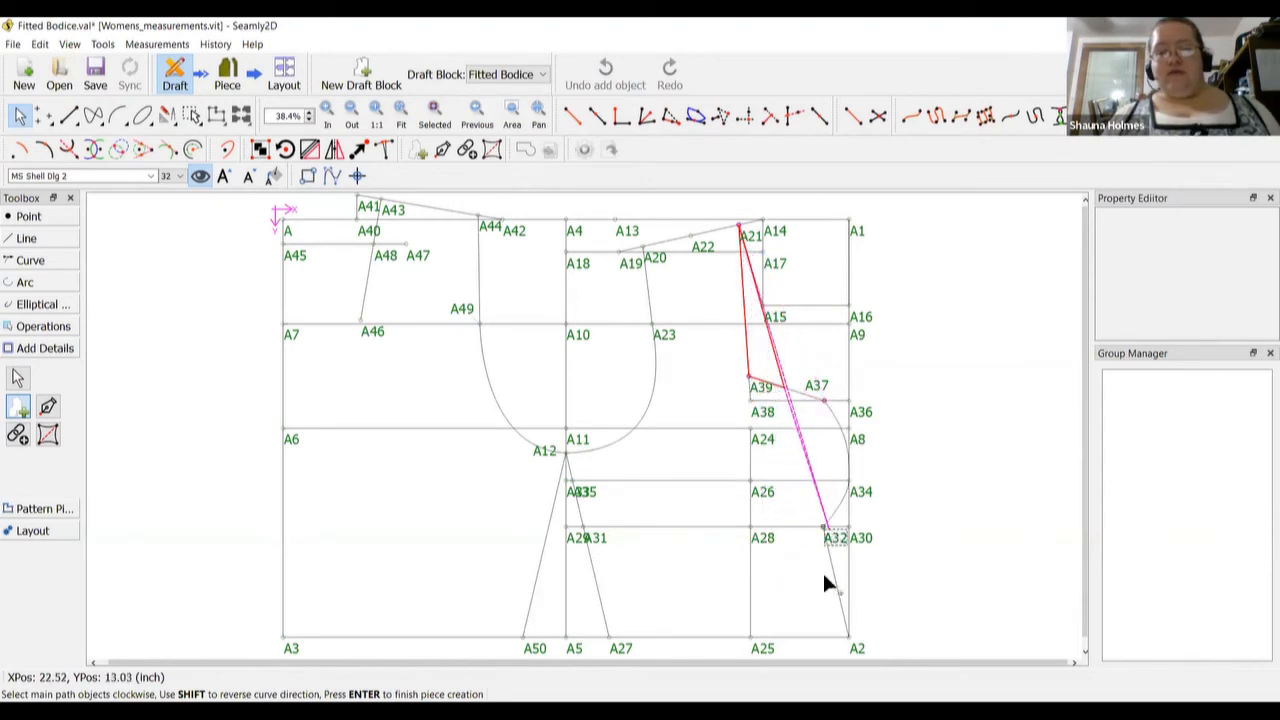
click(855, 640)
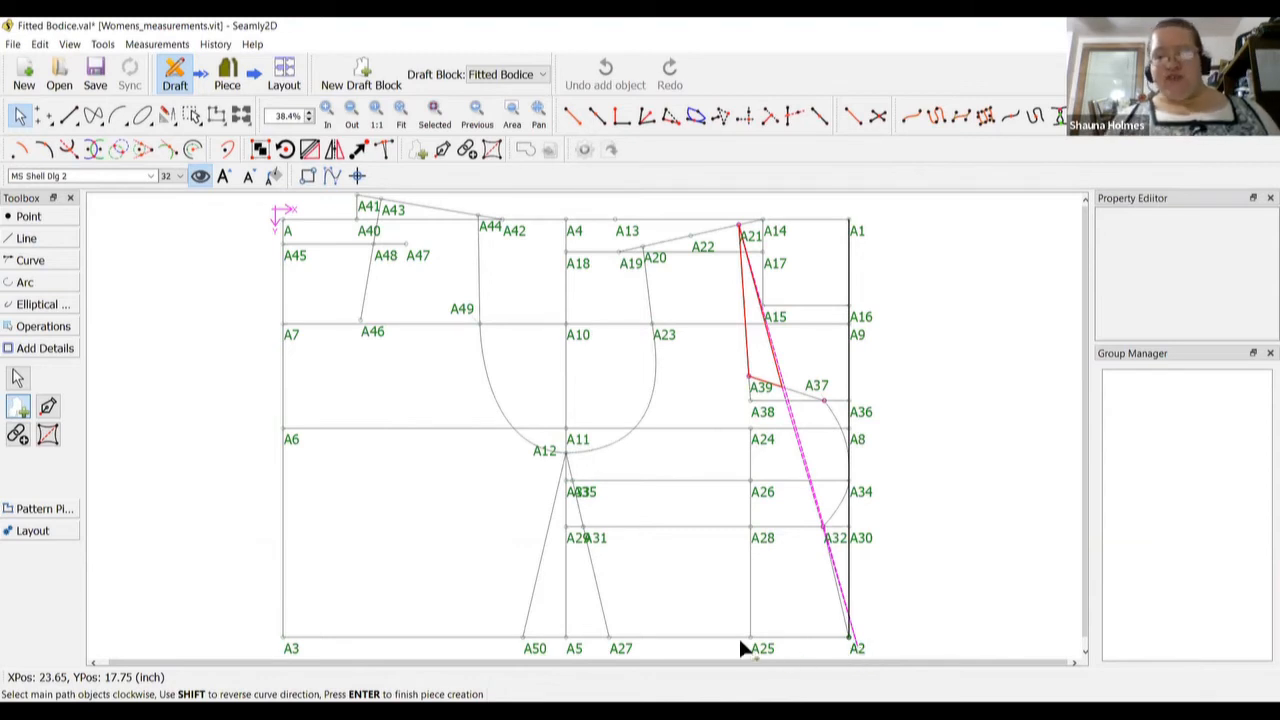
Complete the piece's main path through A27, A12, the curve to A23, and A20, and create the piece with flipping forbidden
click(613, 639)
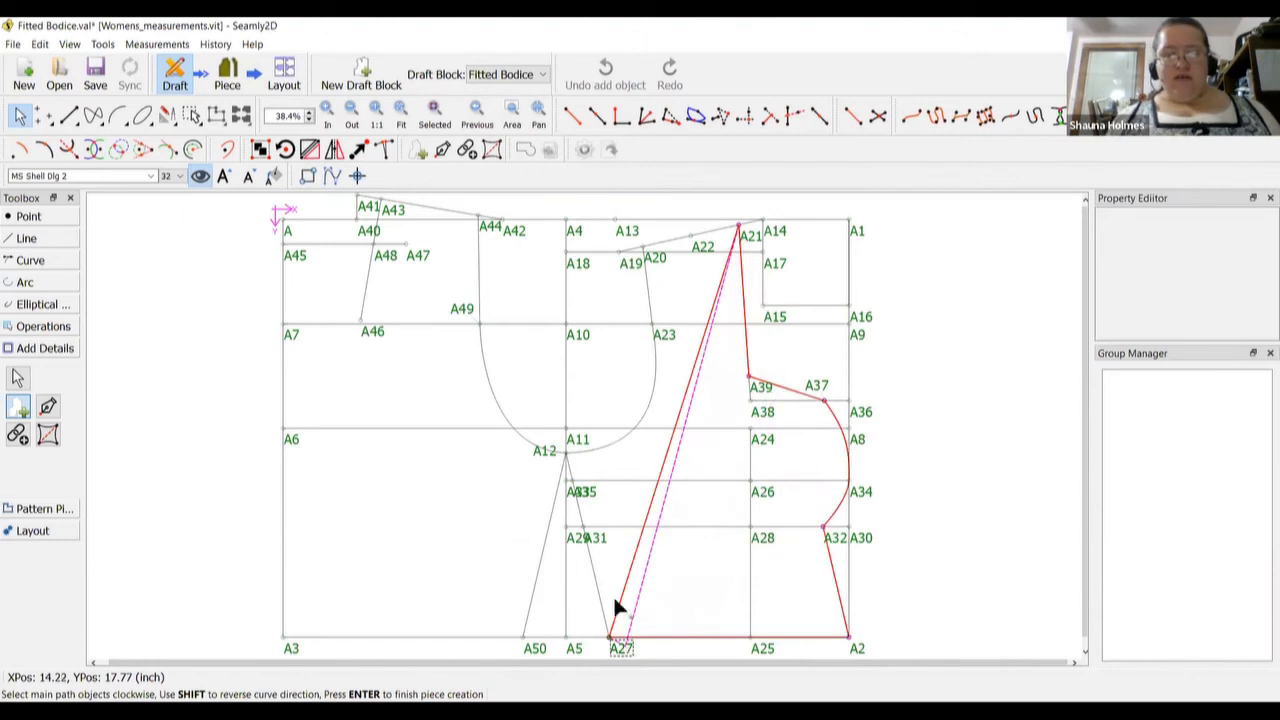
click(552, 449)
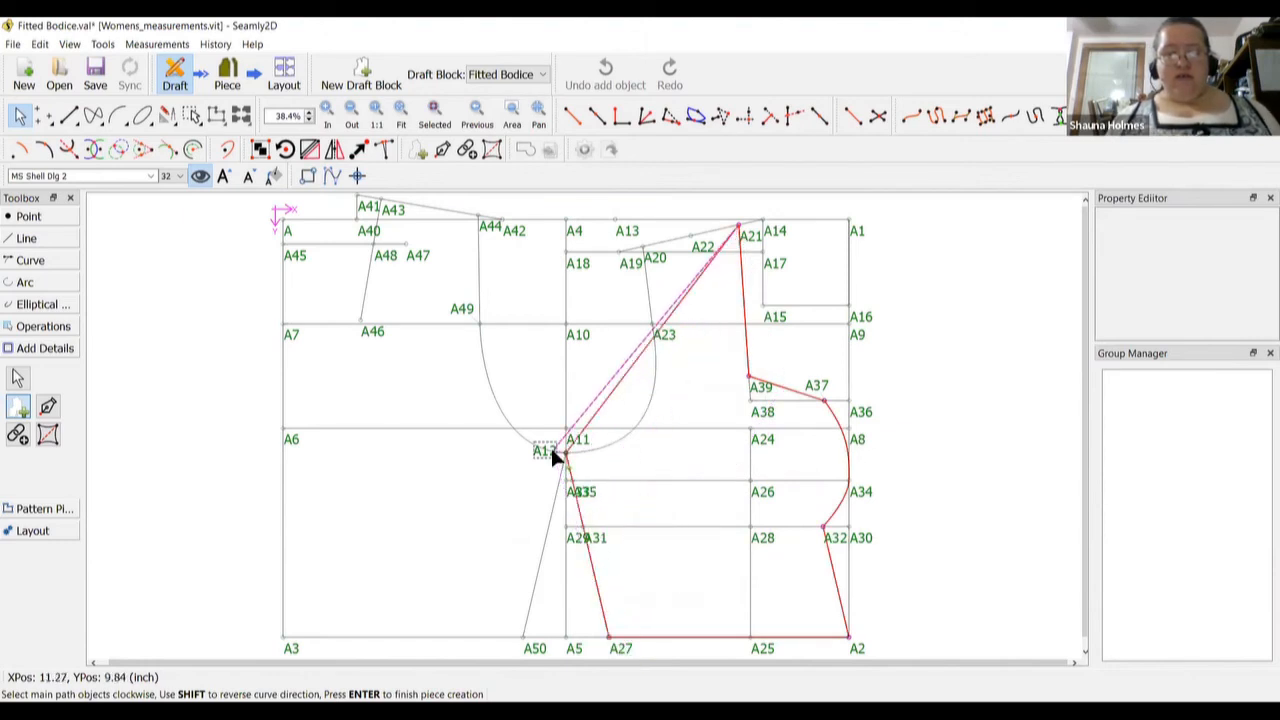
click(623, 441)
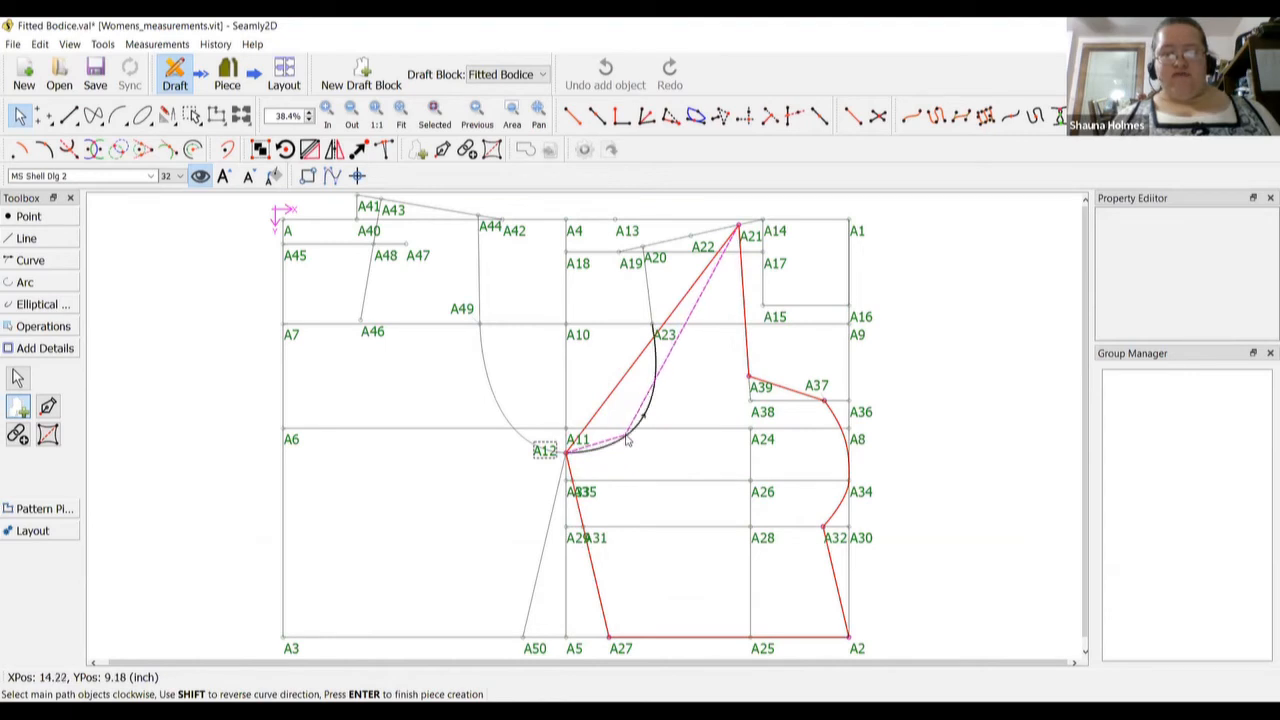
click(660, 325)
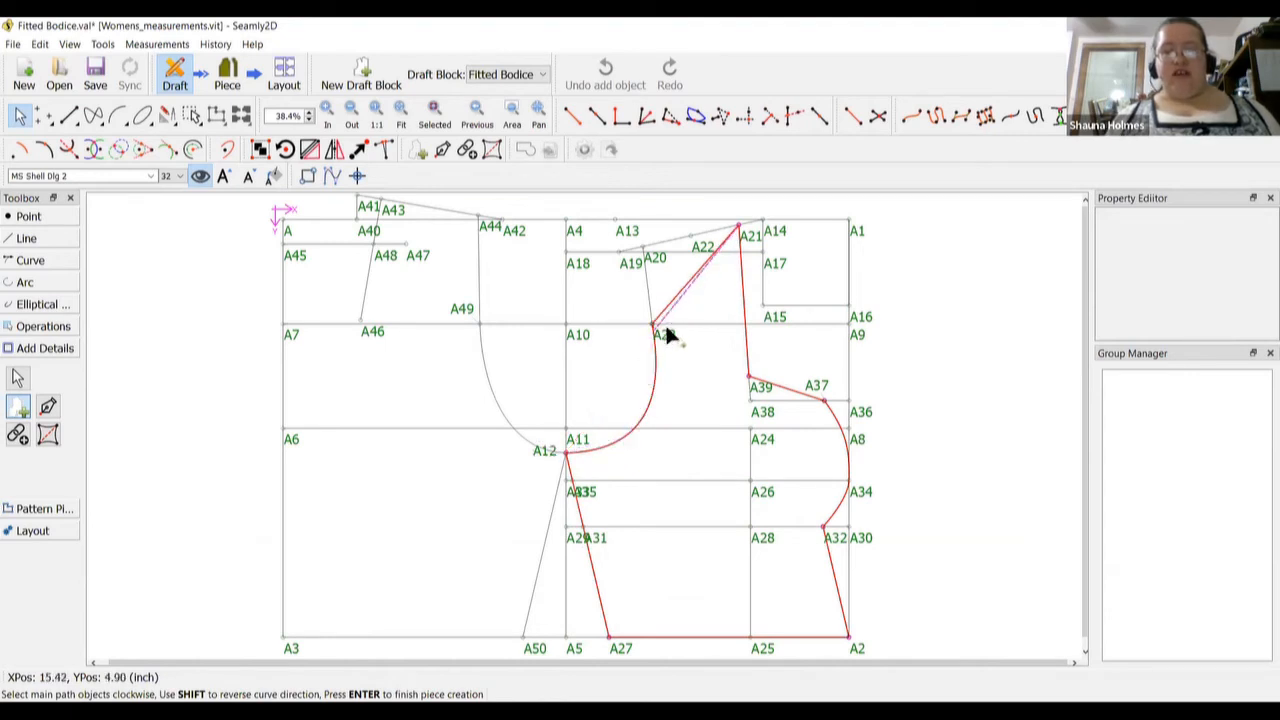
click(651, 254)
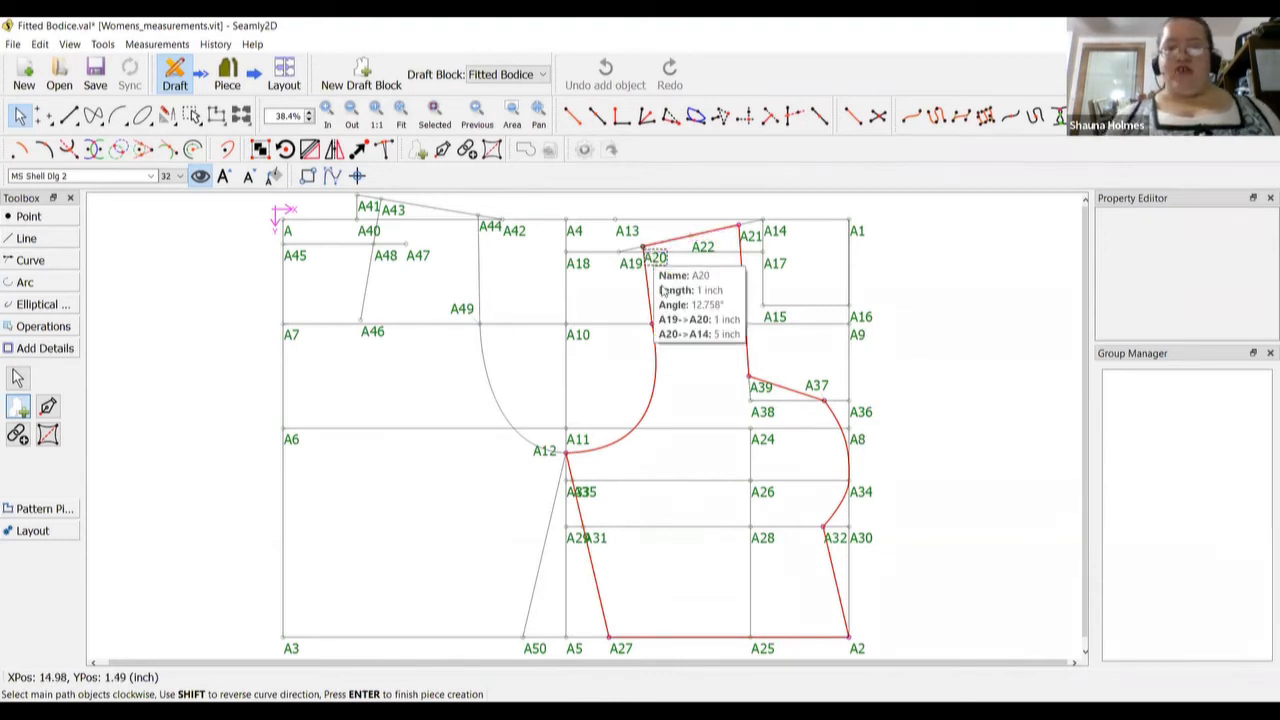
key(Return)
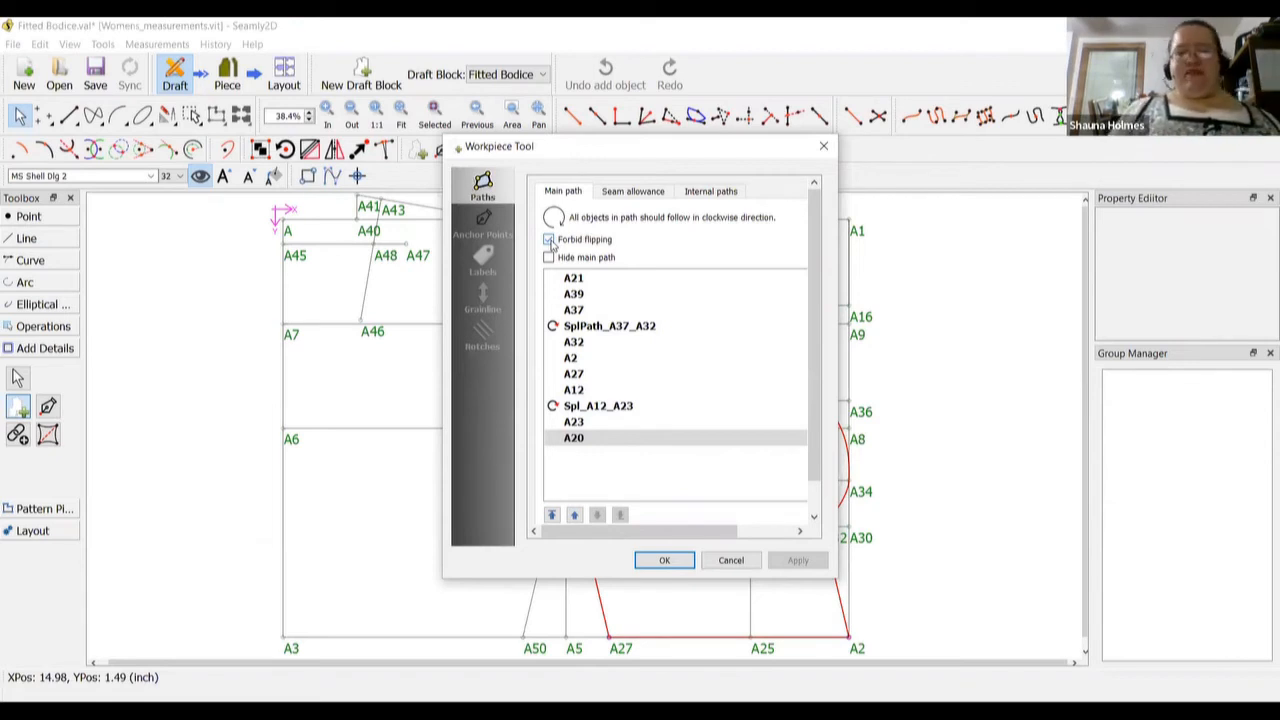
click(664, 561)
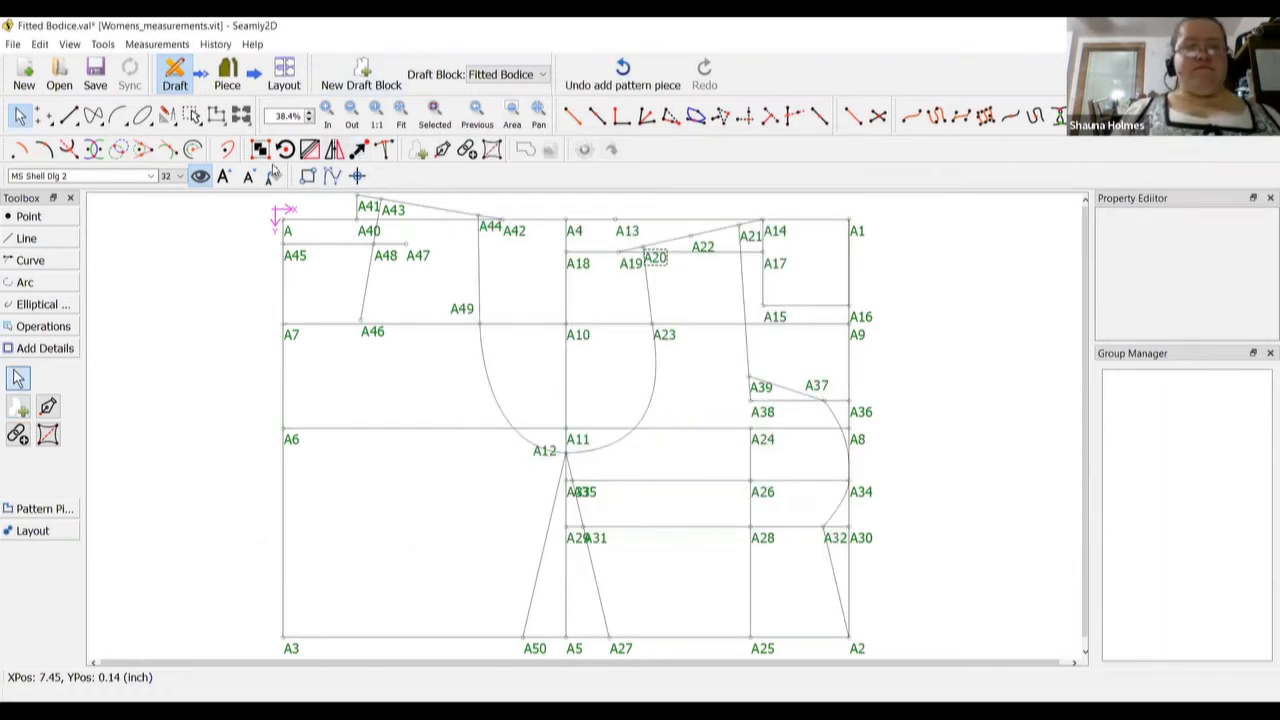
Inspect the whole new piece, and slightly reshape the draft curve between A37 and A32 with its control handle below A34
click(227, 75)
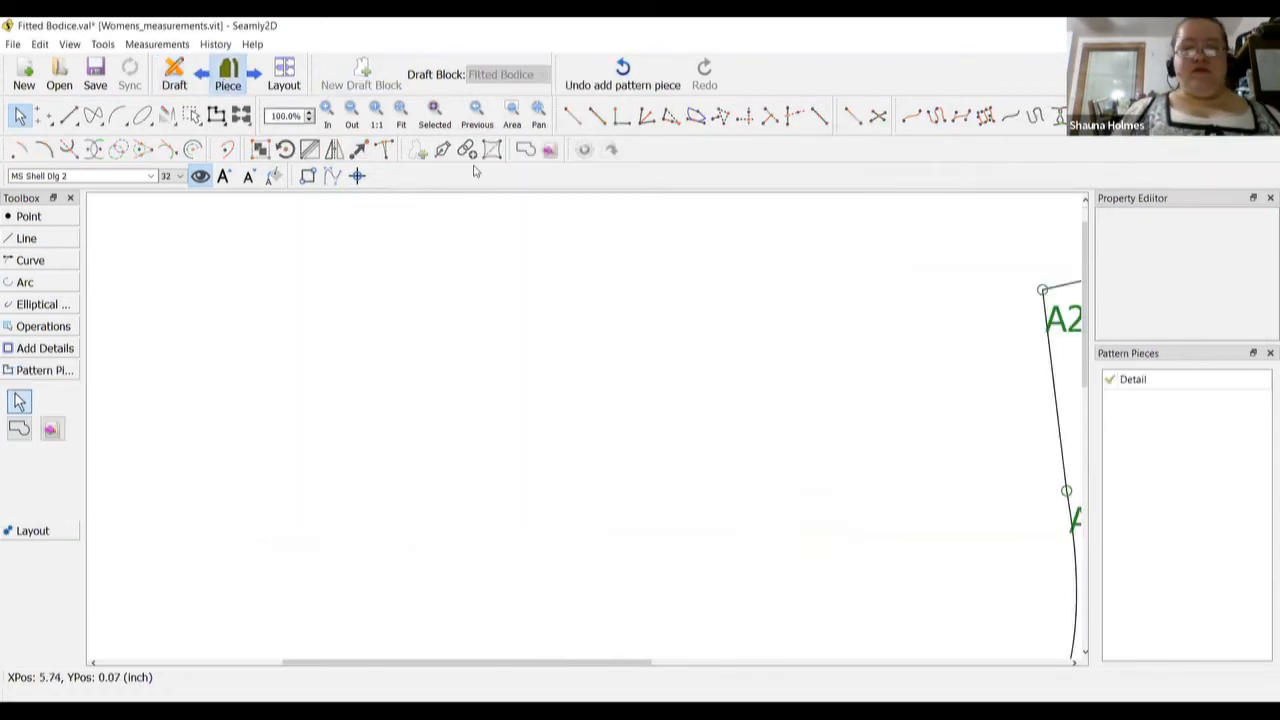
click(405, 119)
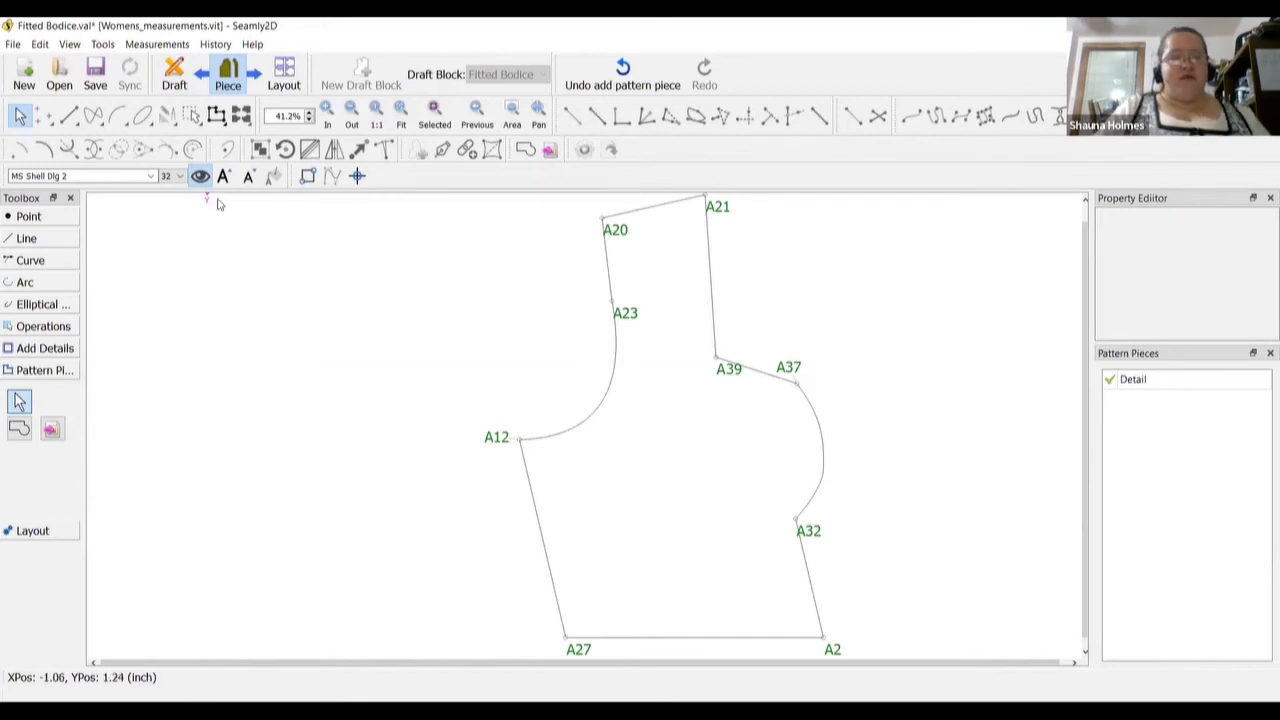
click(175, 78)
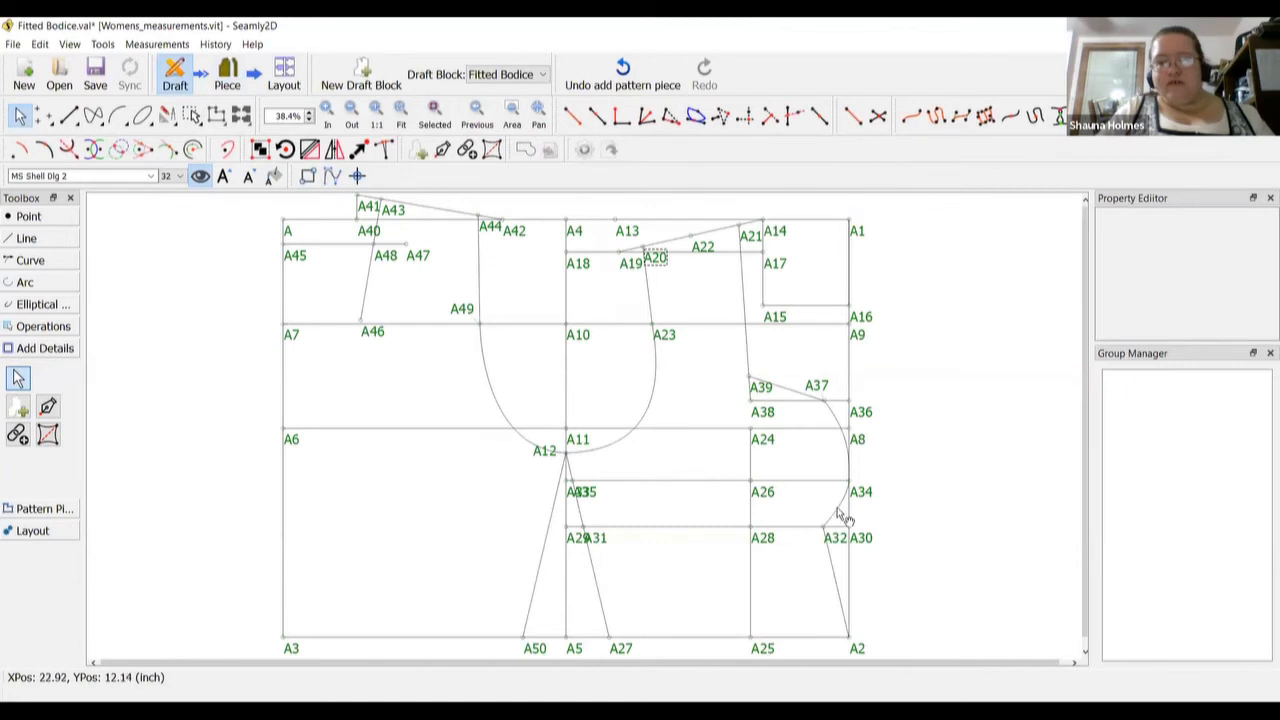
click(840, 515)
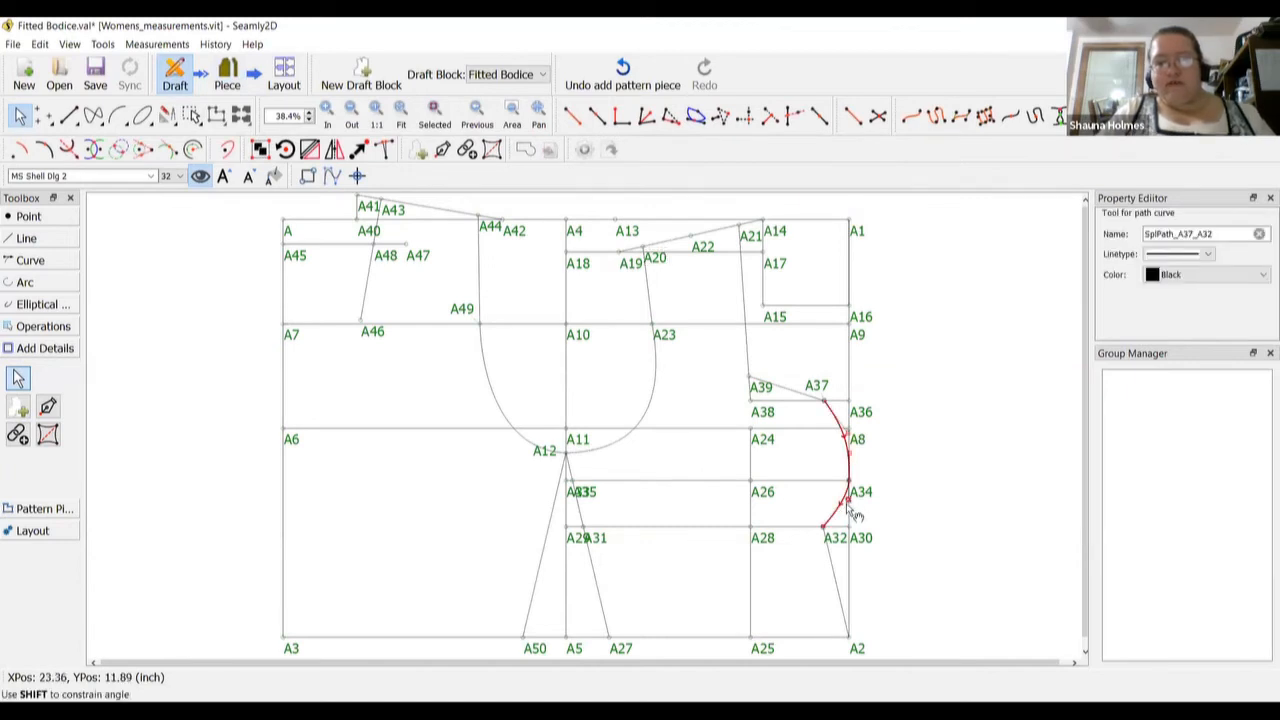
drag(855, 513, 858, 515)
click(228, 72)
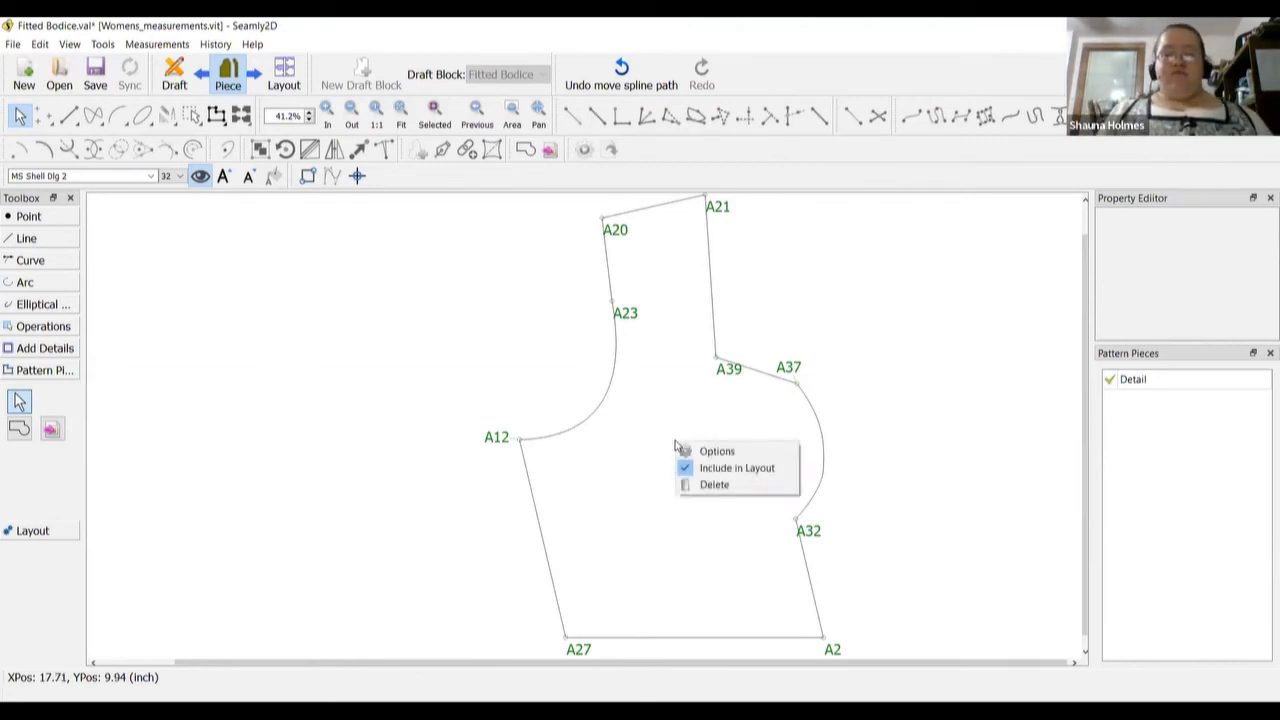
Add a seam allowance 0.5 inch wide to the pattern piece
right_click(676, 447)
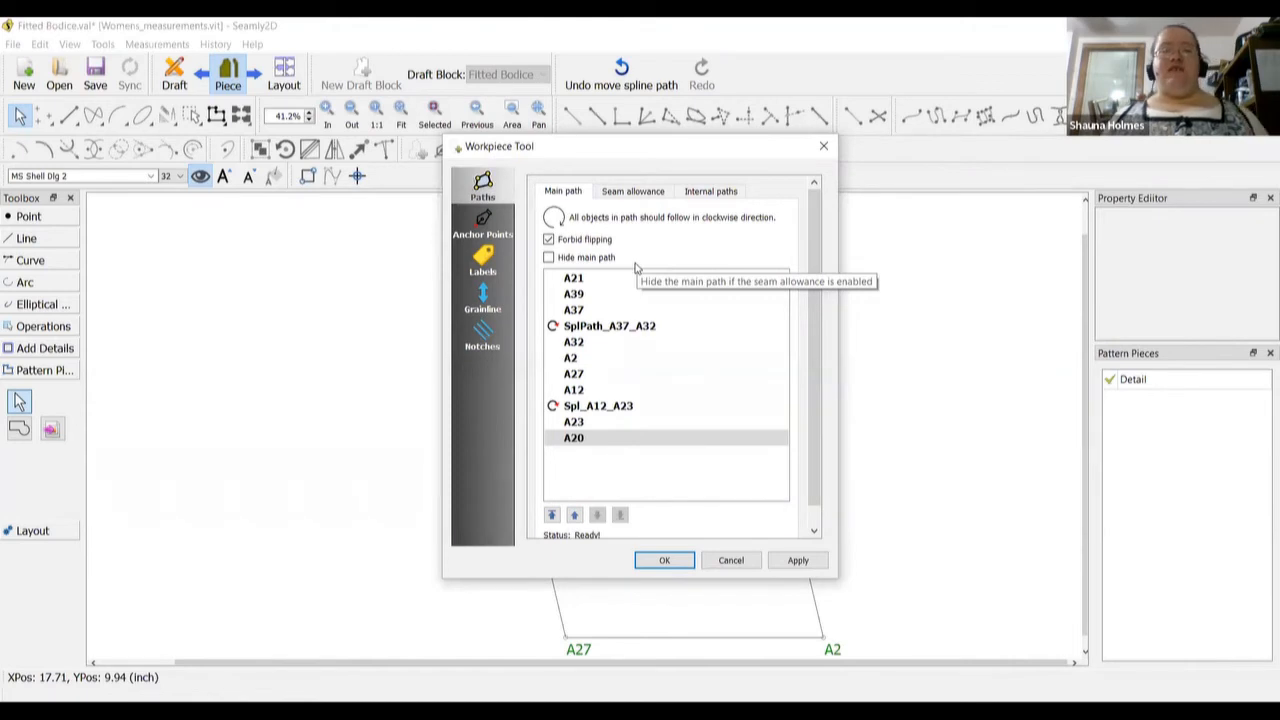
click(640, 192)
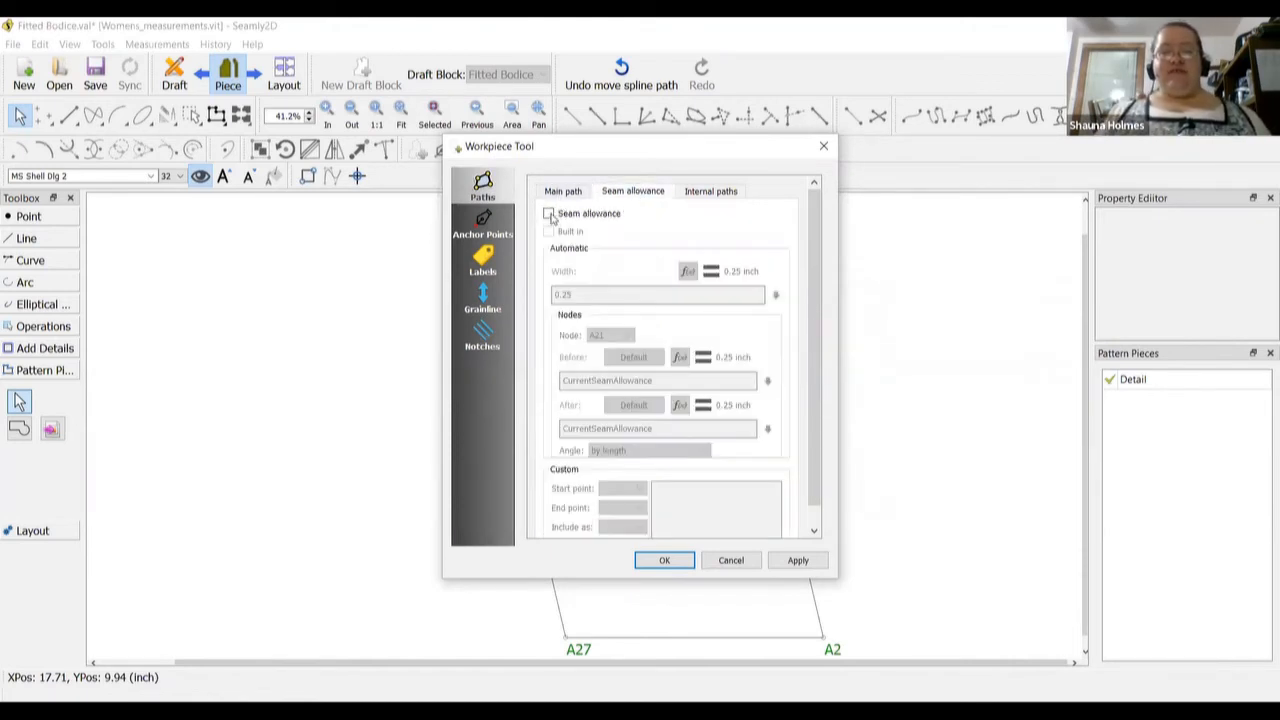
click(549, 214)
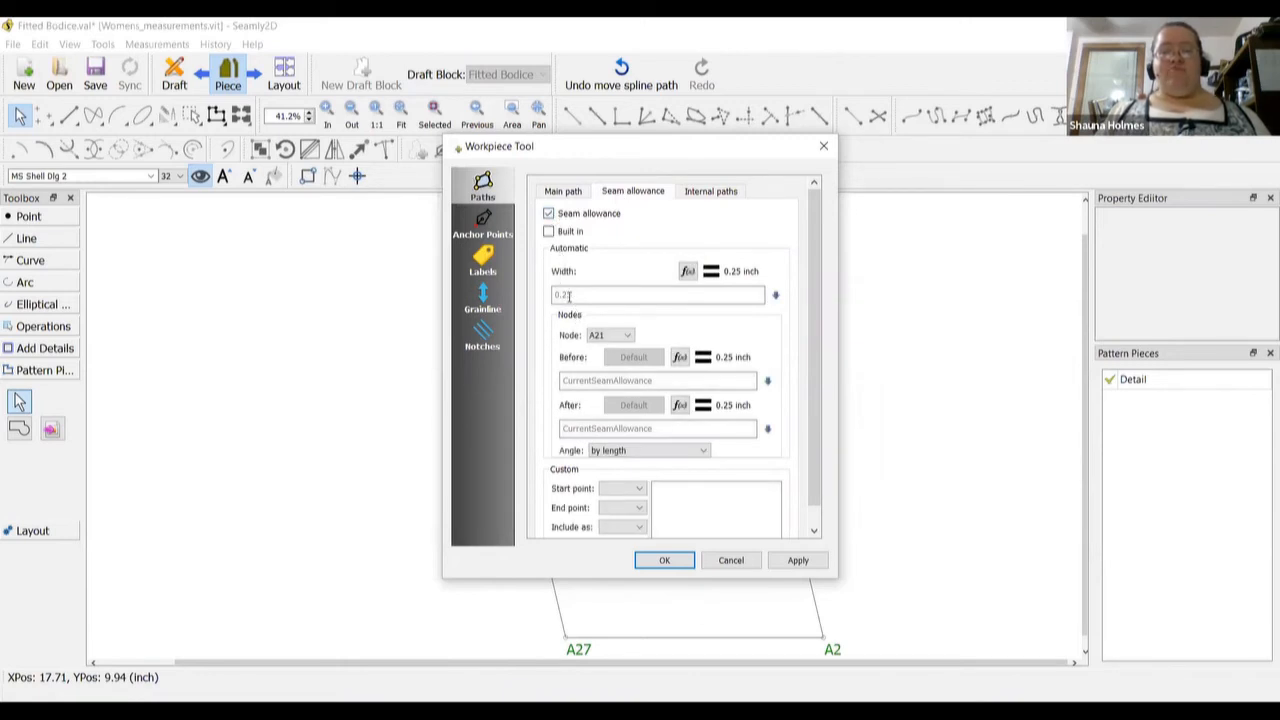
click(568, 297)
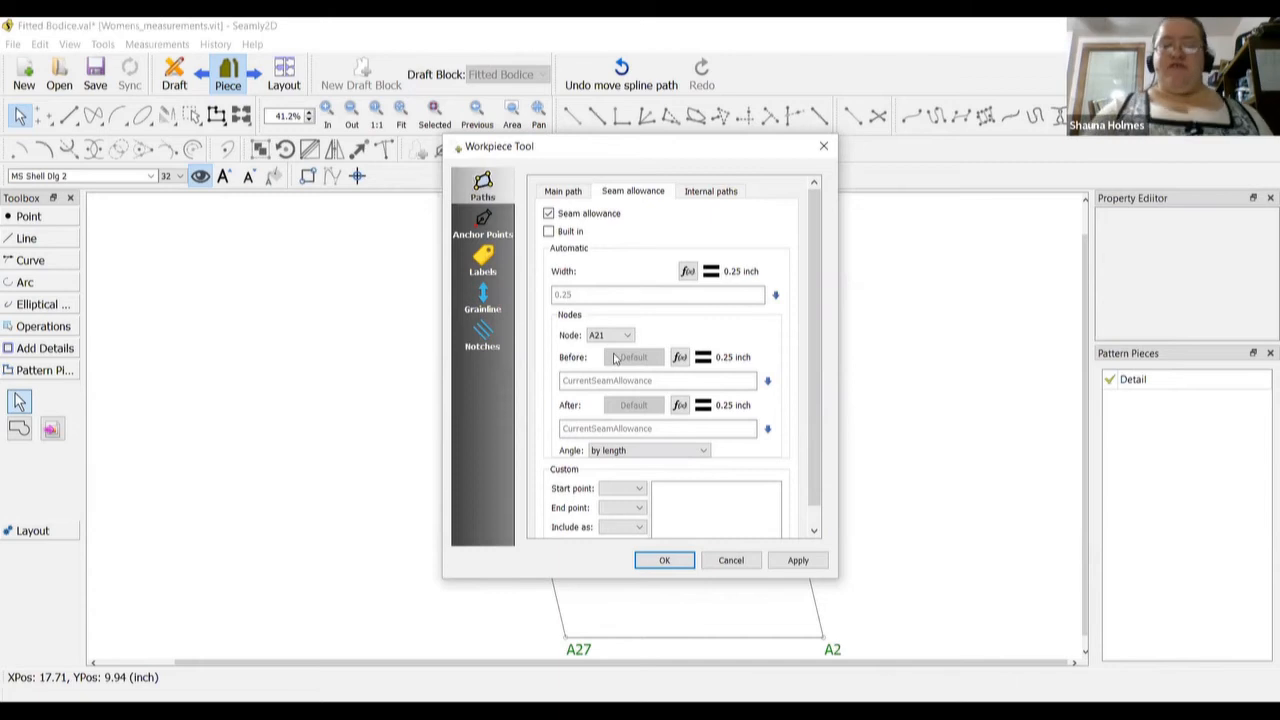
key(BackSpace)
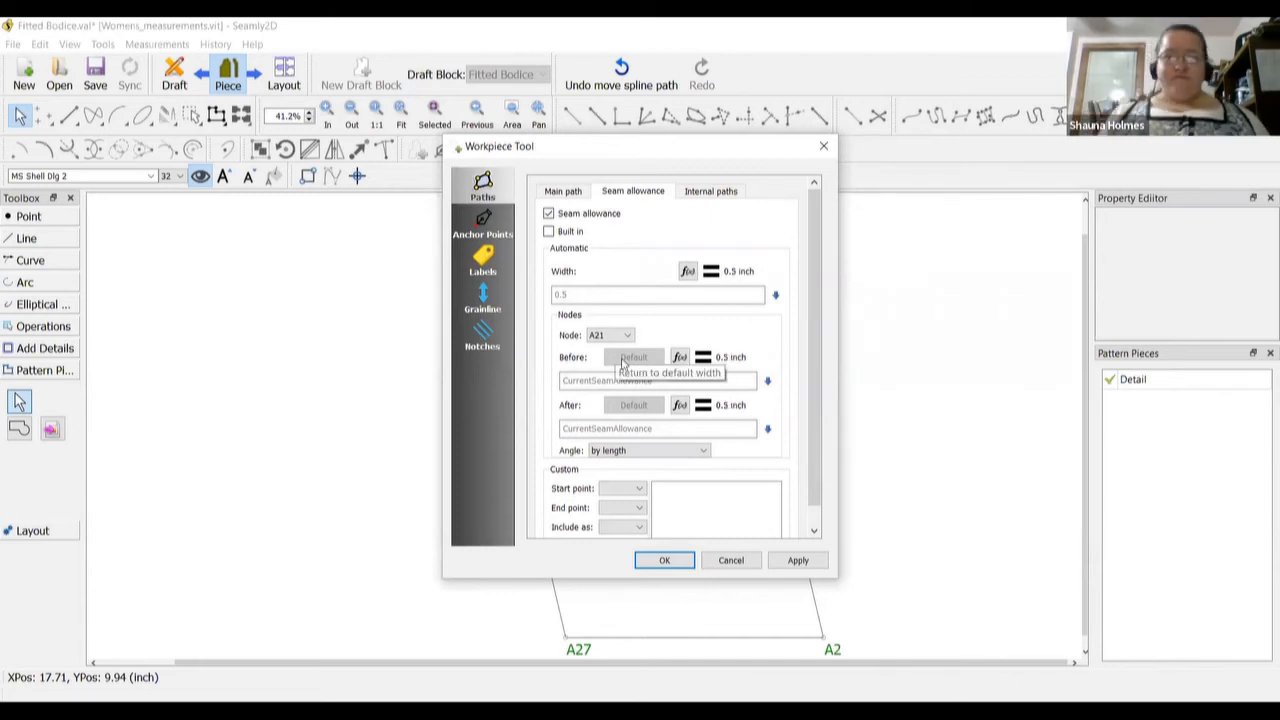
click(666, 561)
Hide the main path of the pattern piece so only its seam allowance outline is drawn
right_click(667, 500)
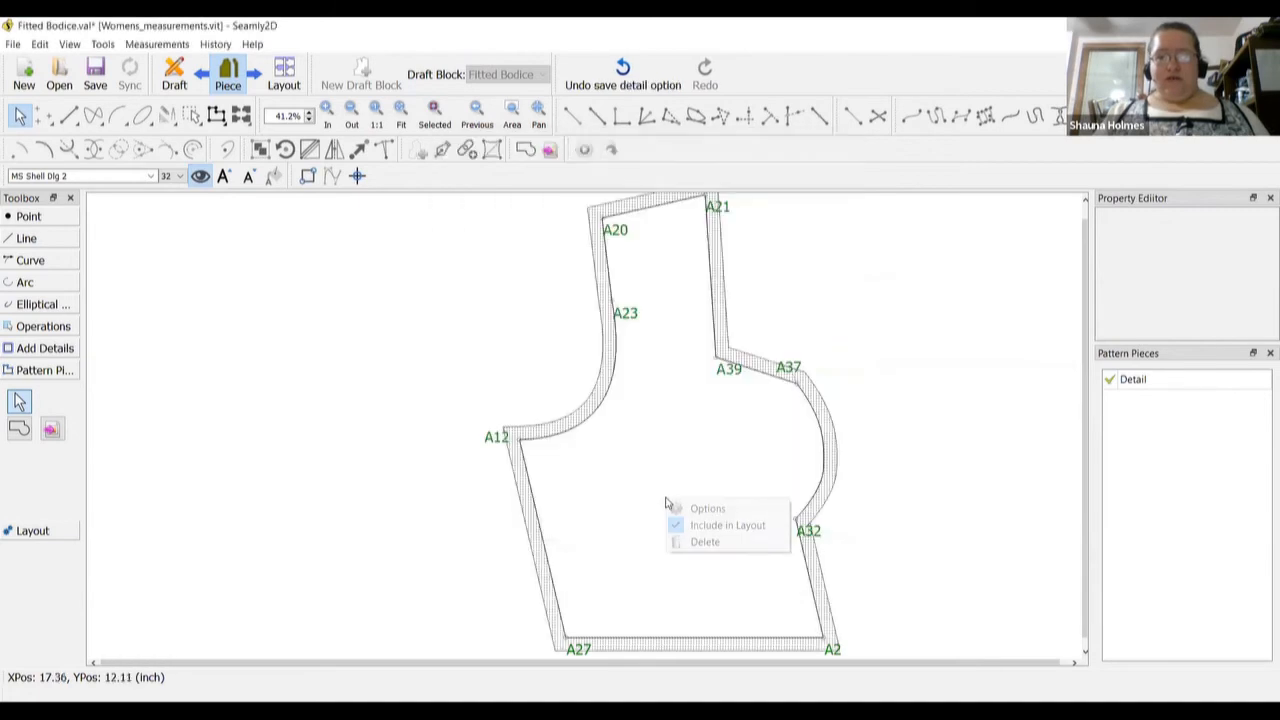
click(722, 510)
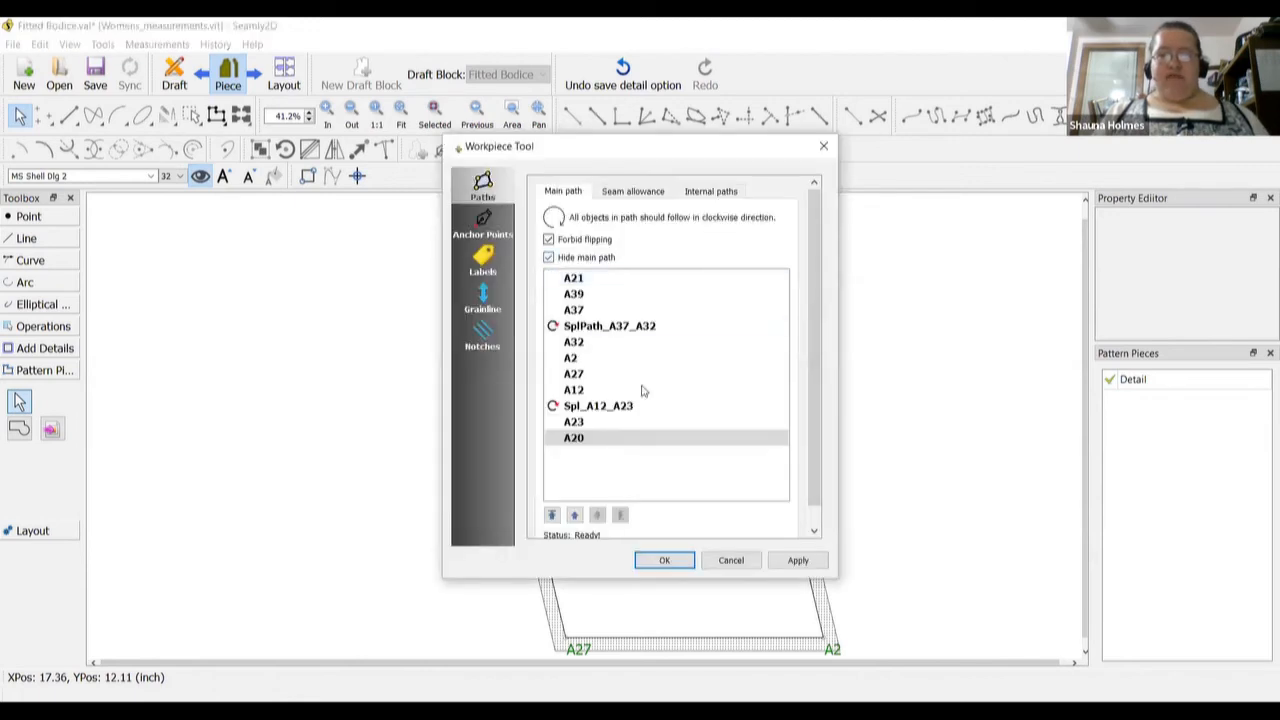
click(686, 562)
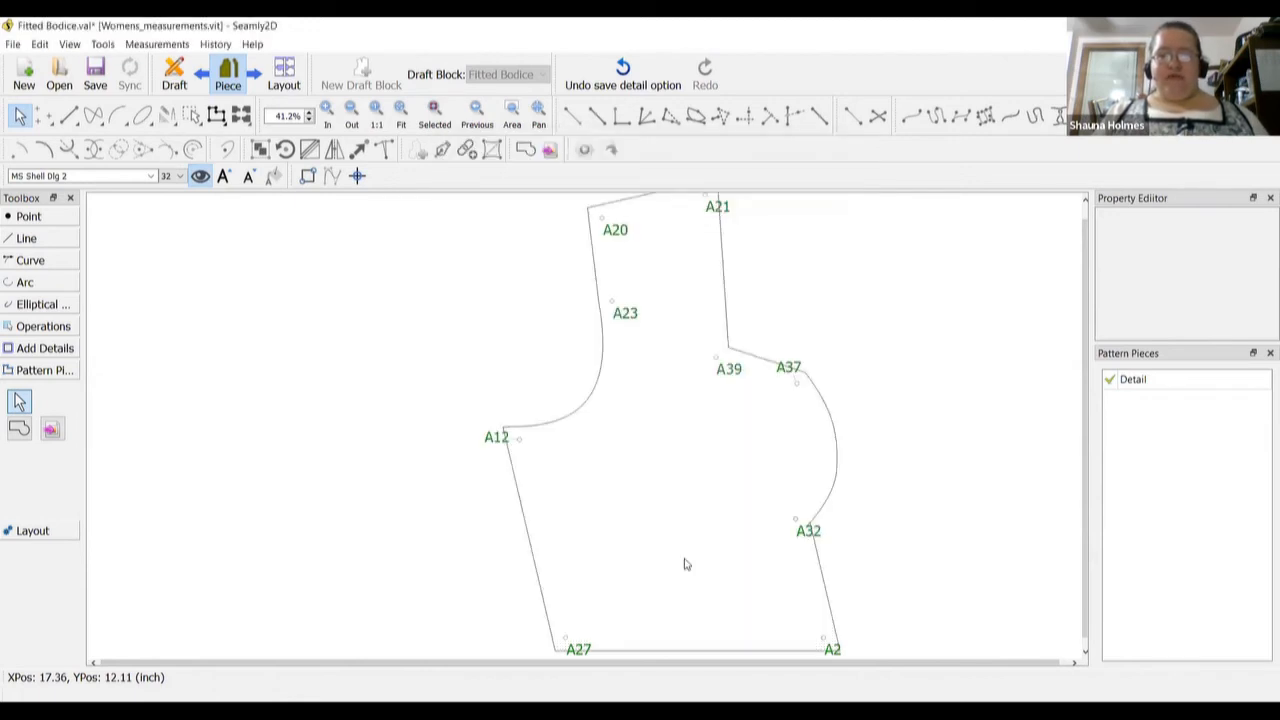
Show a grainline 4 inches long on the pattern piece and place it in the middle of the piece
right_click(681, 486)
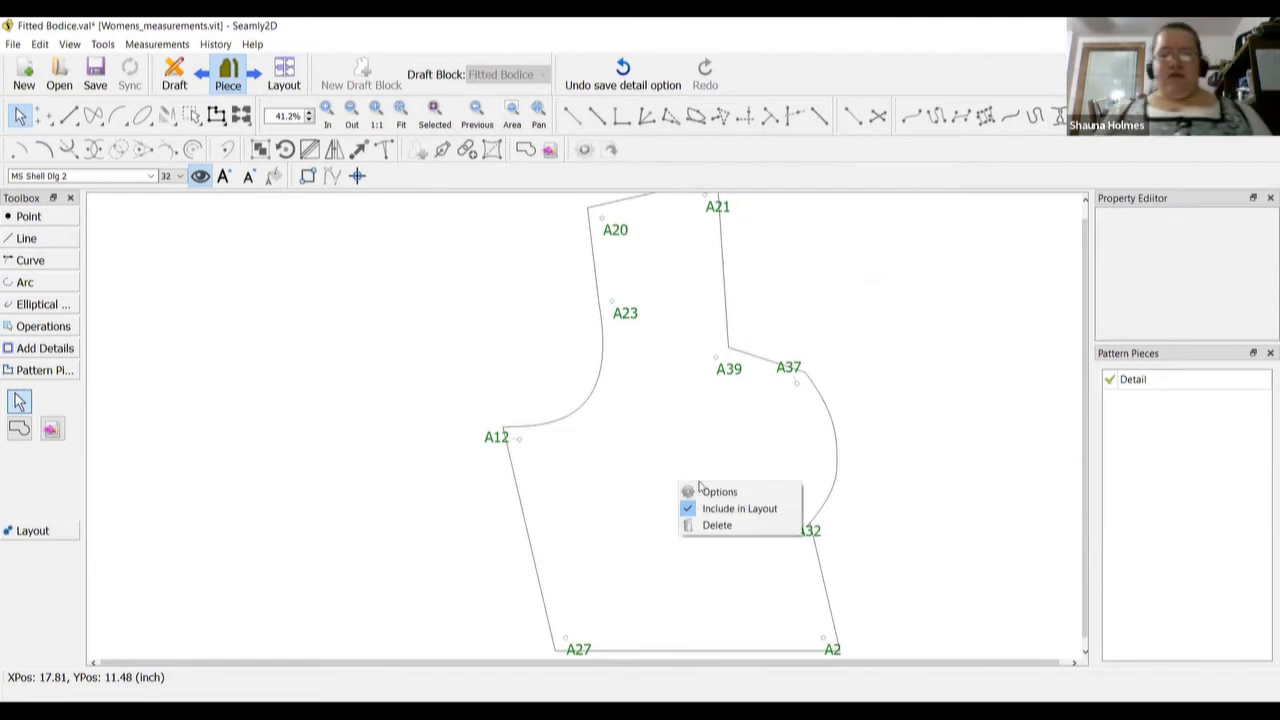
click(705, 492)
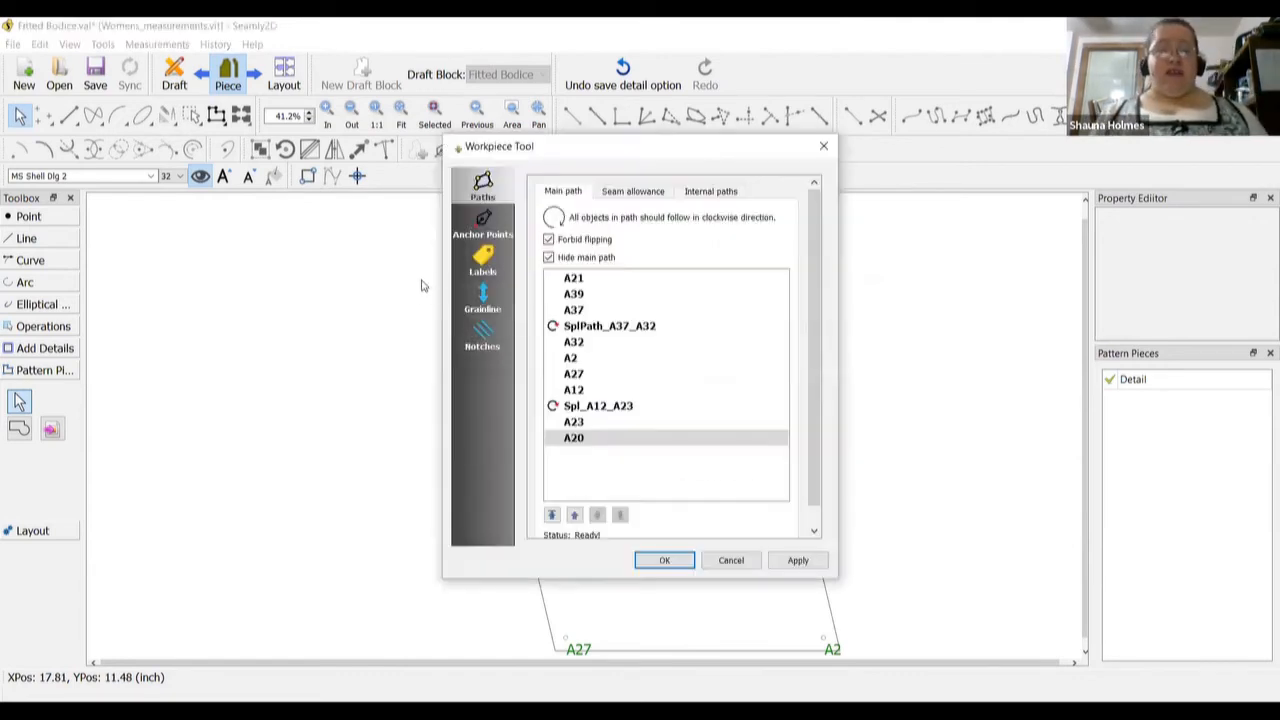
click(483, 298)
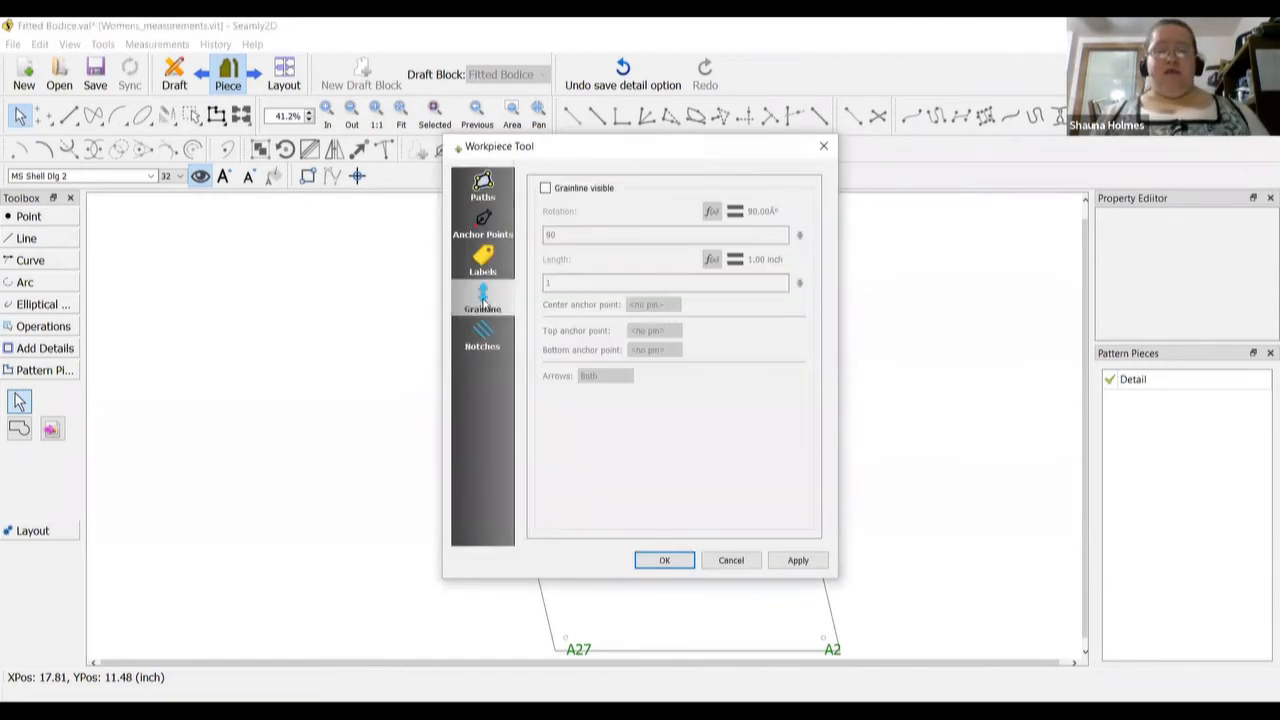
click(545, 189)
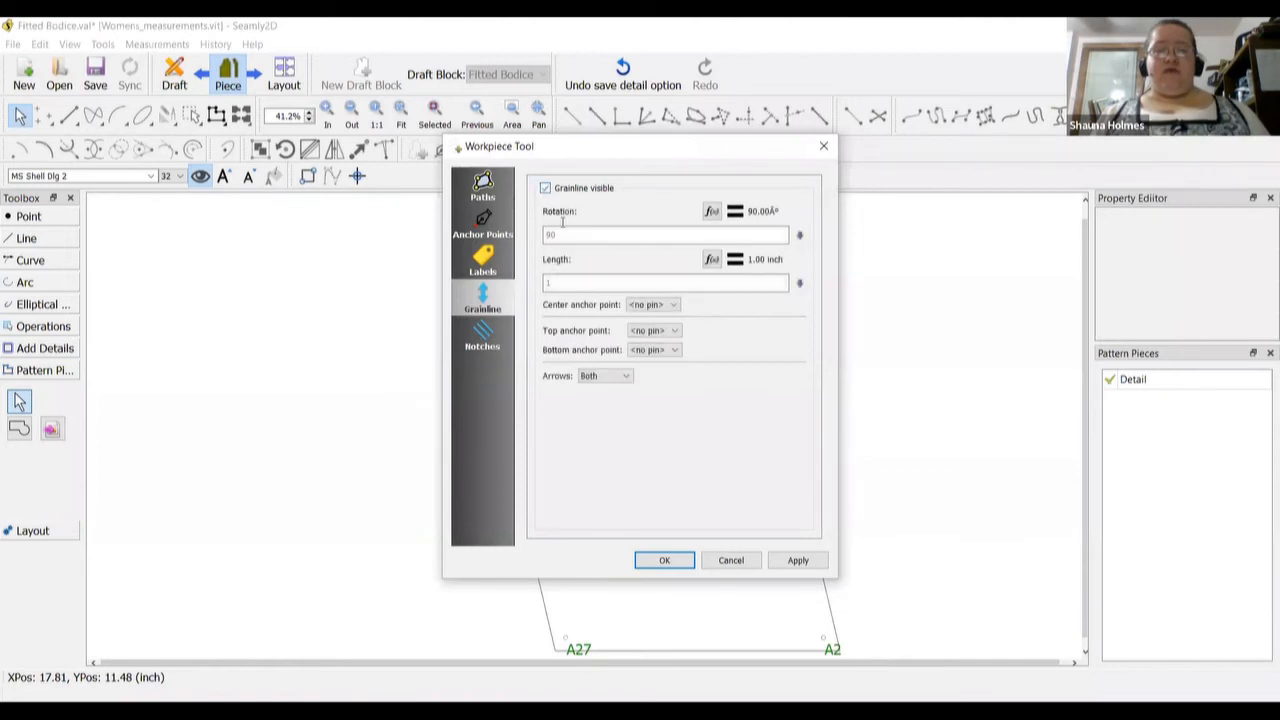
double_click(557, 281)
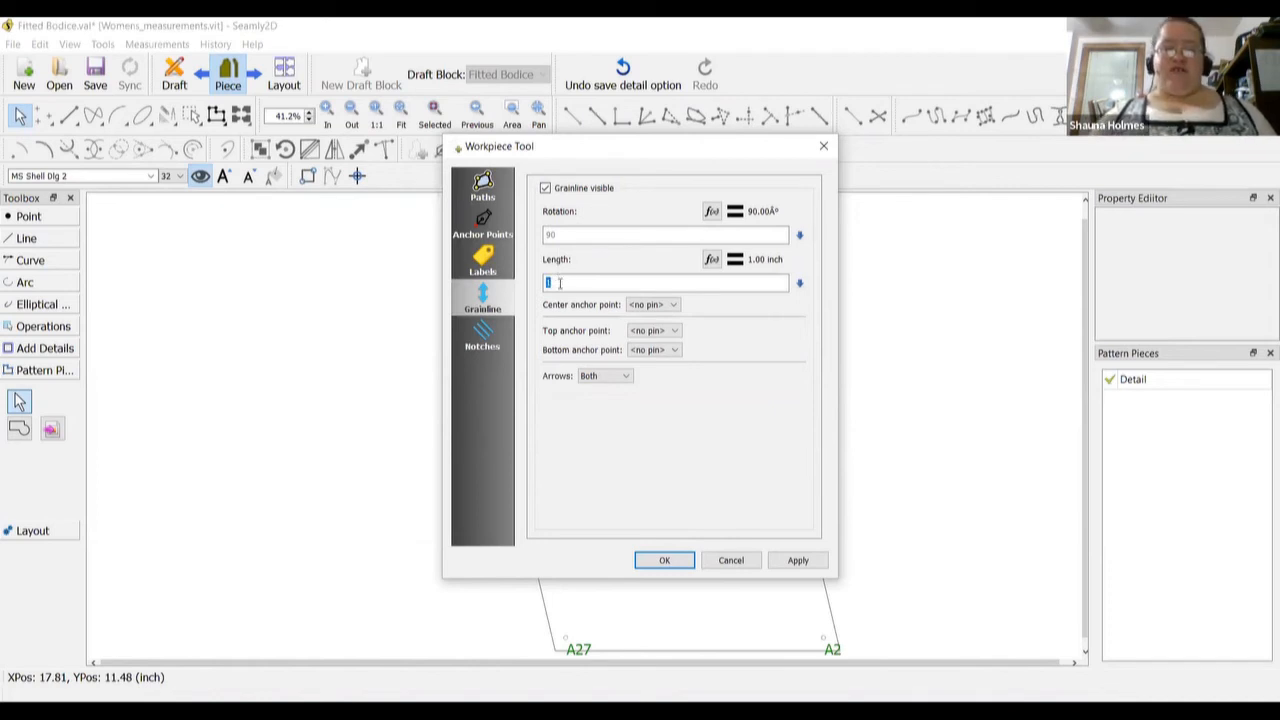
text(4)
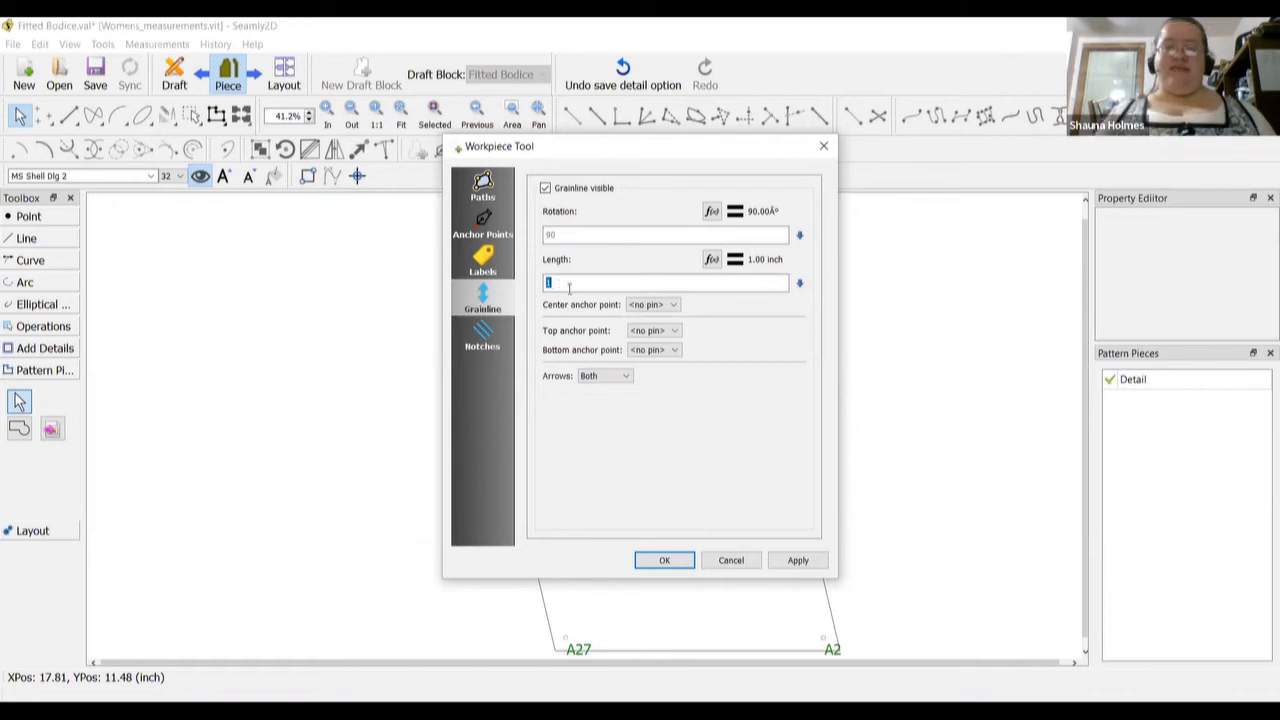
click(649, 566)
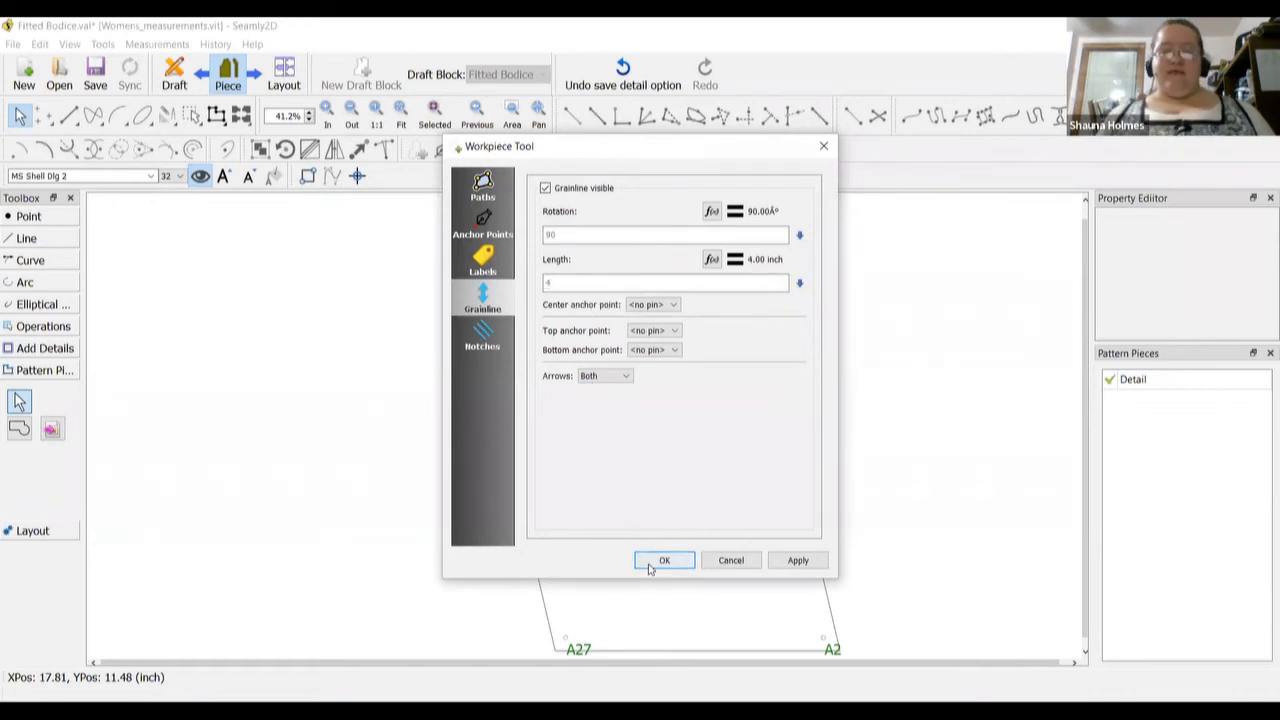
drag(519, 300, 687, 525)
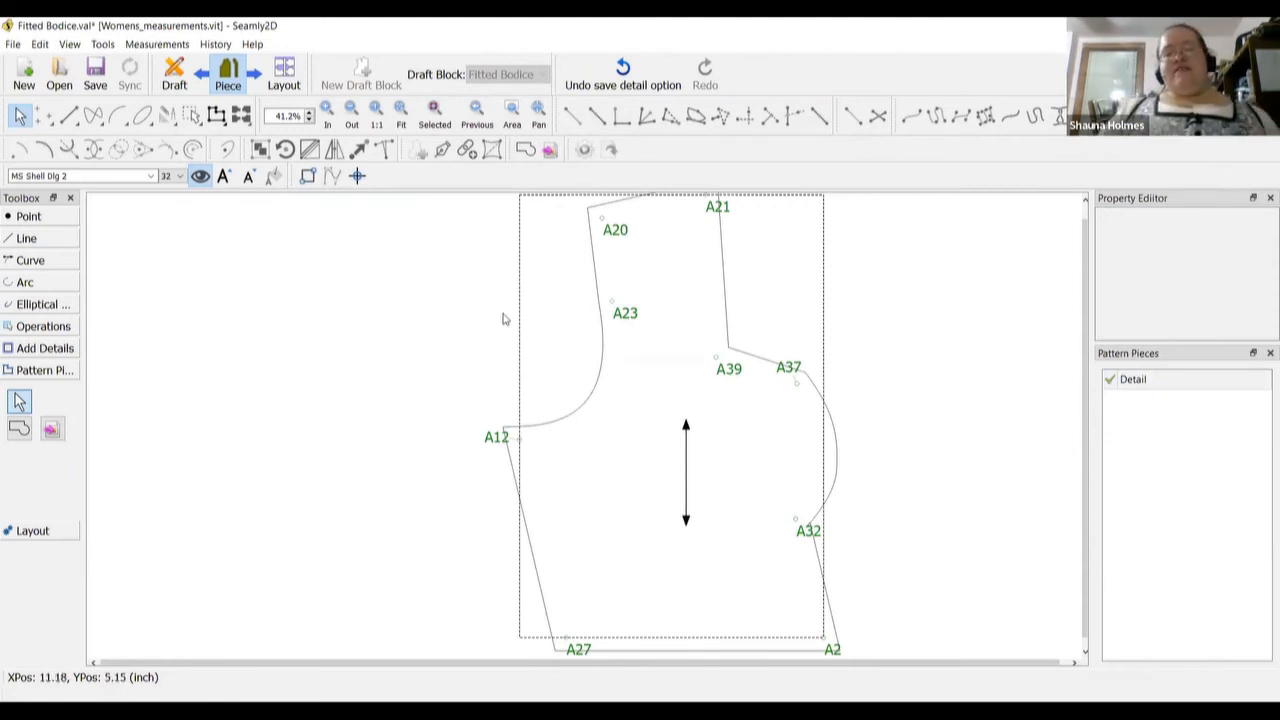
Make the detail label visible on the front pattern piece
right_click(601, 434)
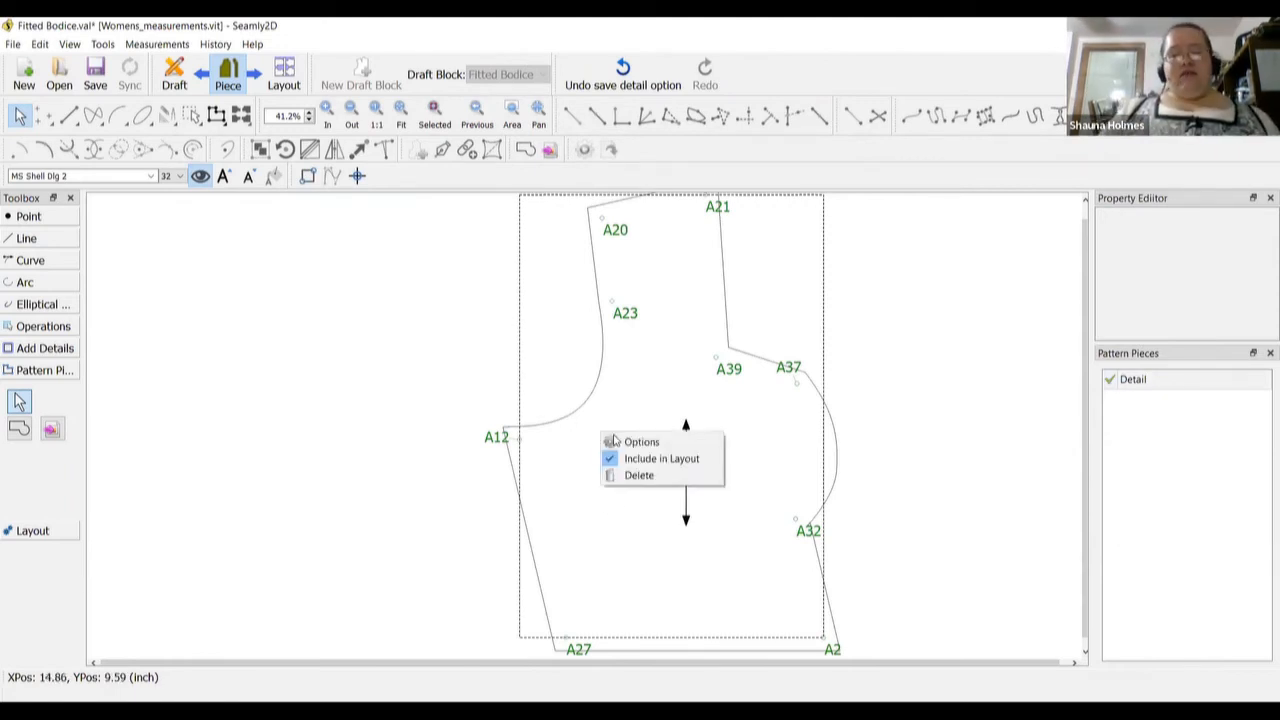
click(615, 440)
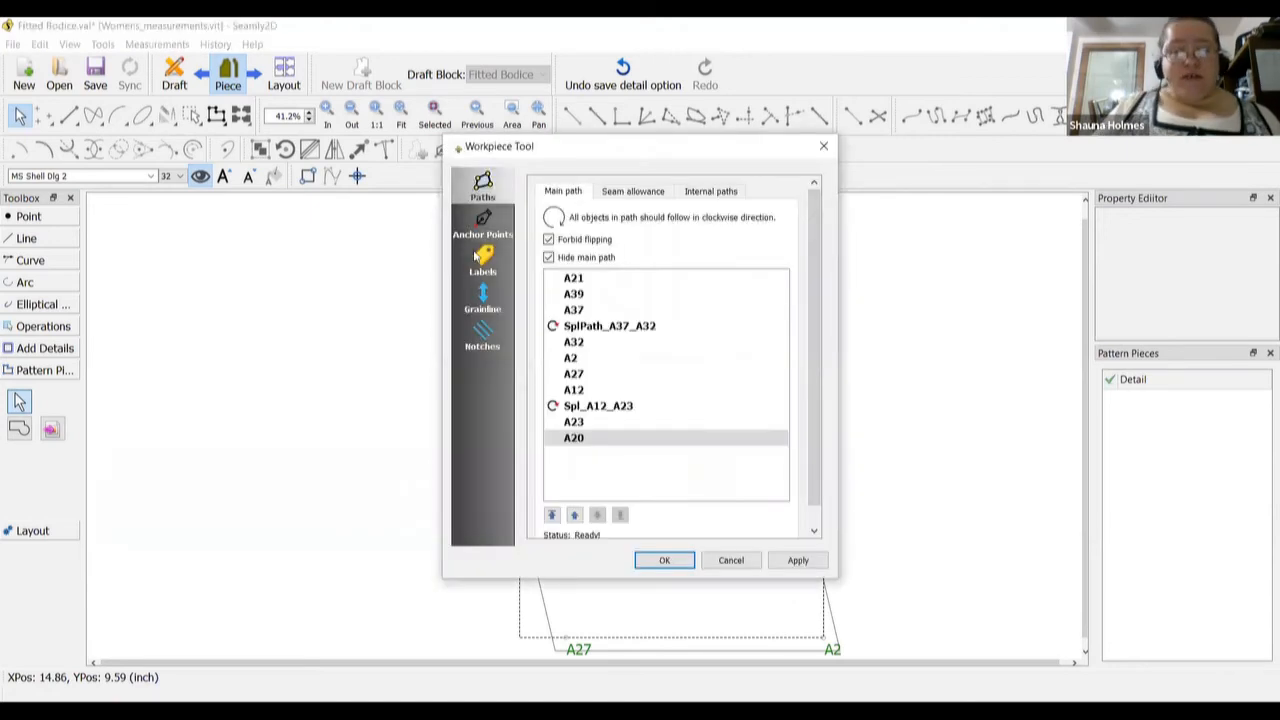
click(481, 257)
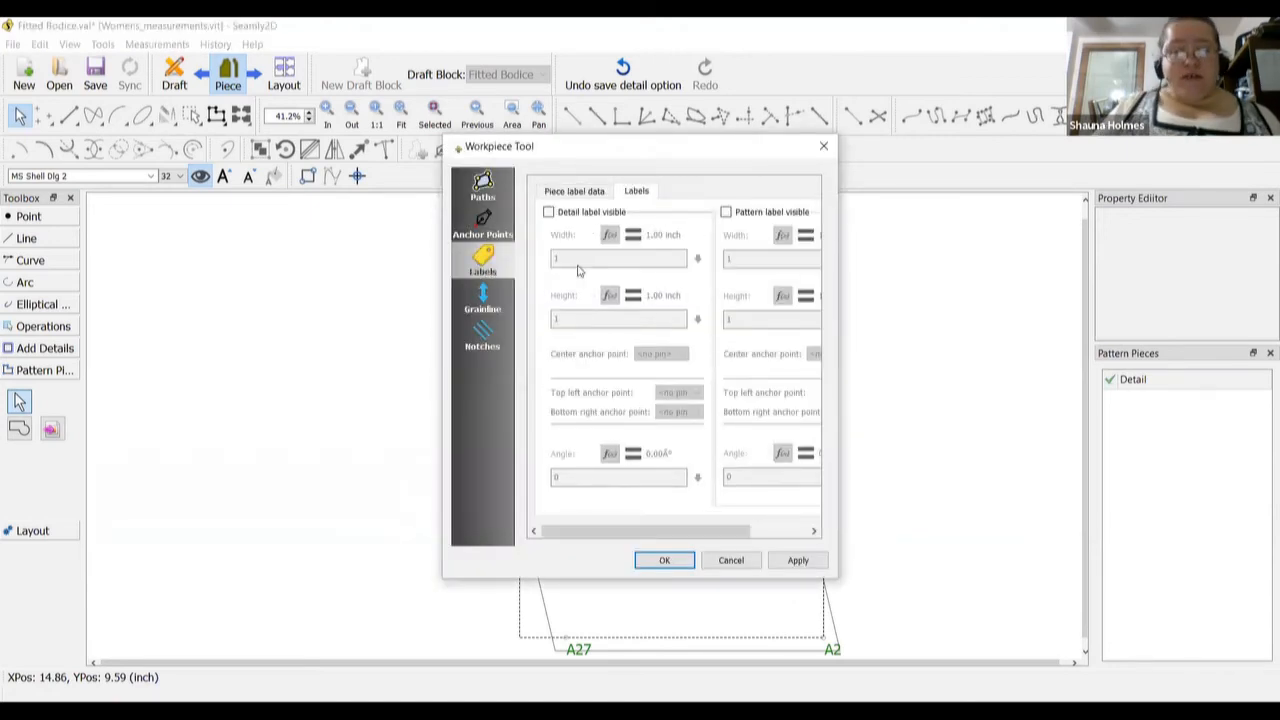
click(548, 213)
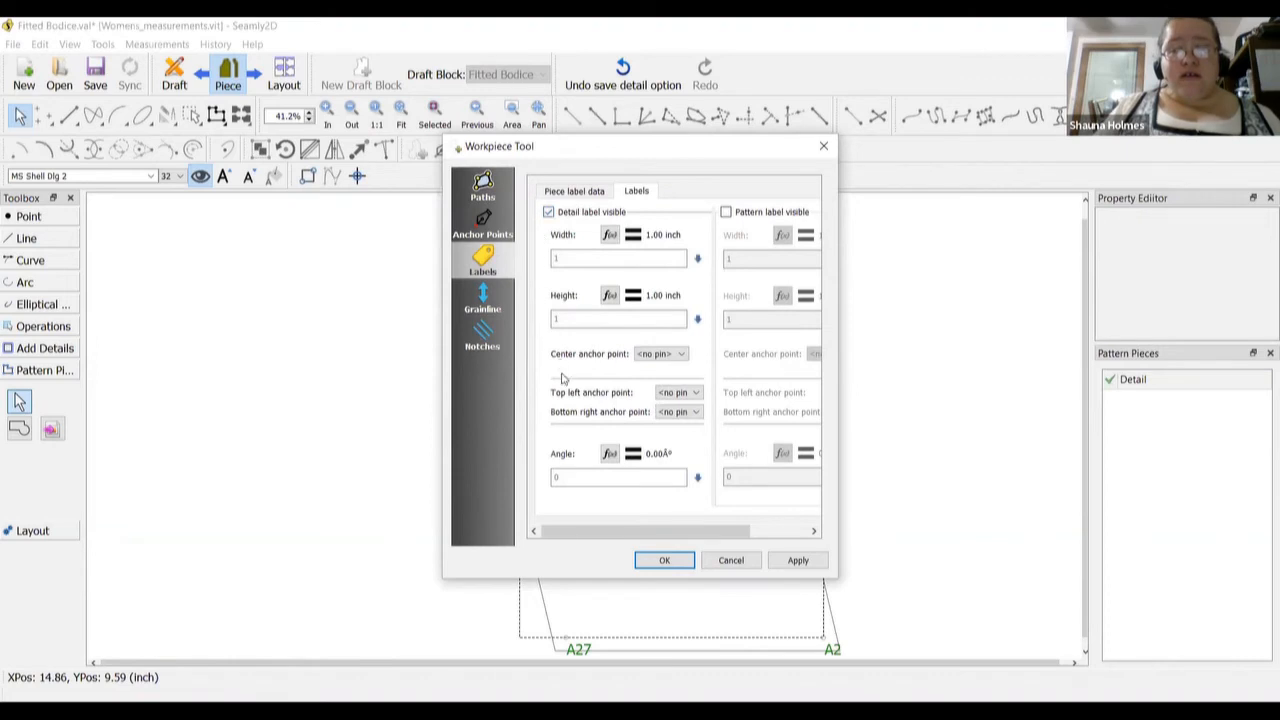
Name the front pattern piece Bodice Front in its label data
click(585, 191)
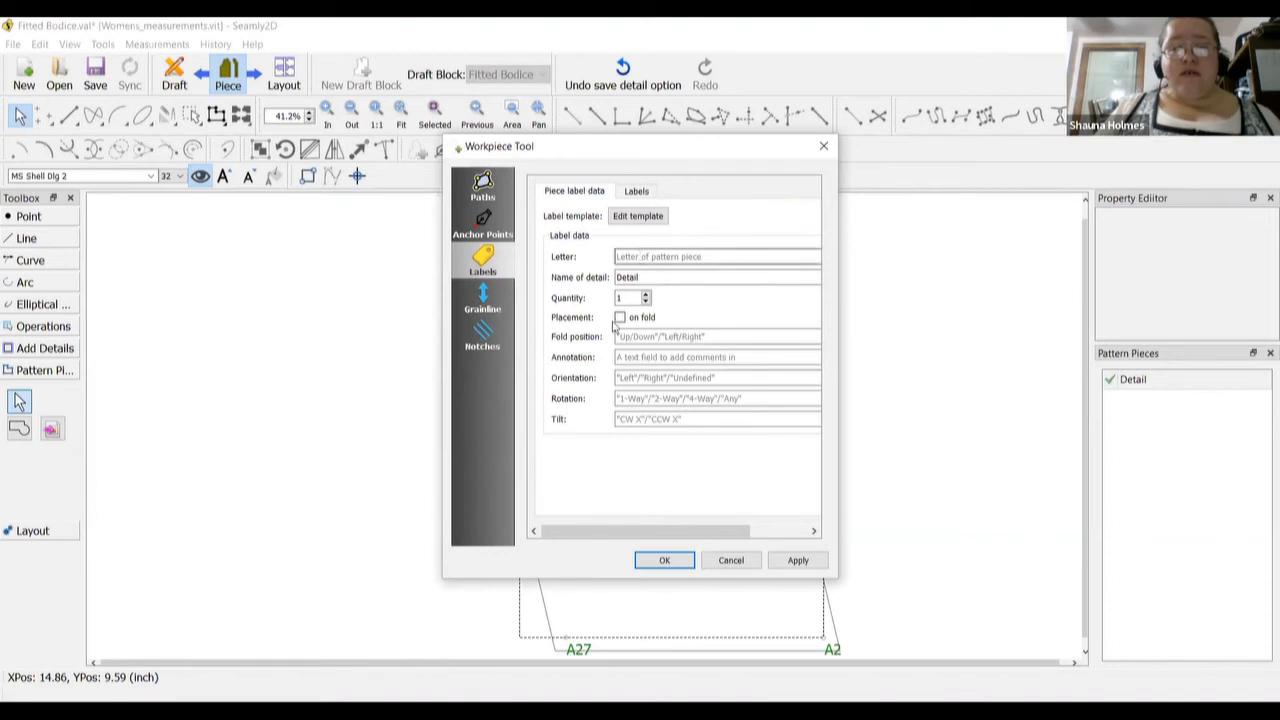
double_click(648, 278)
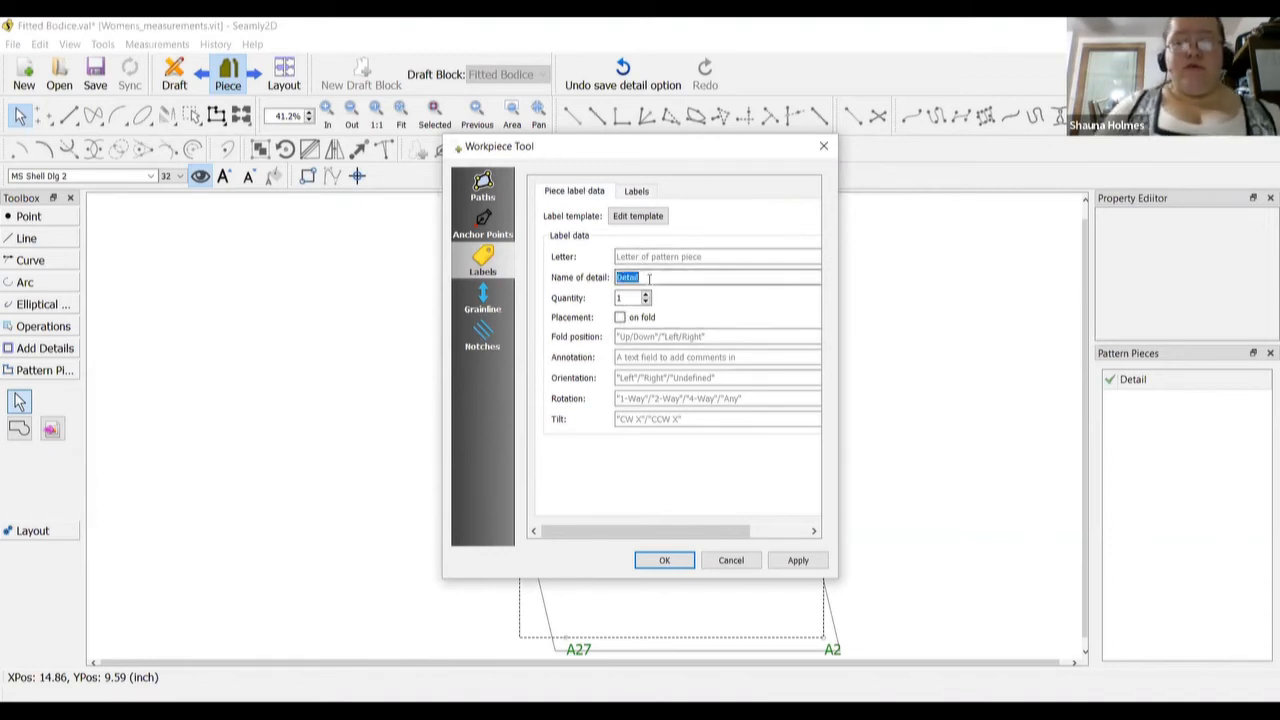
text(Bodice Fr)
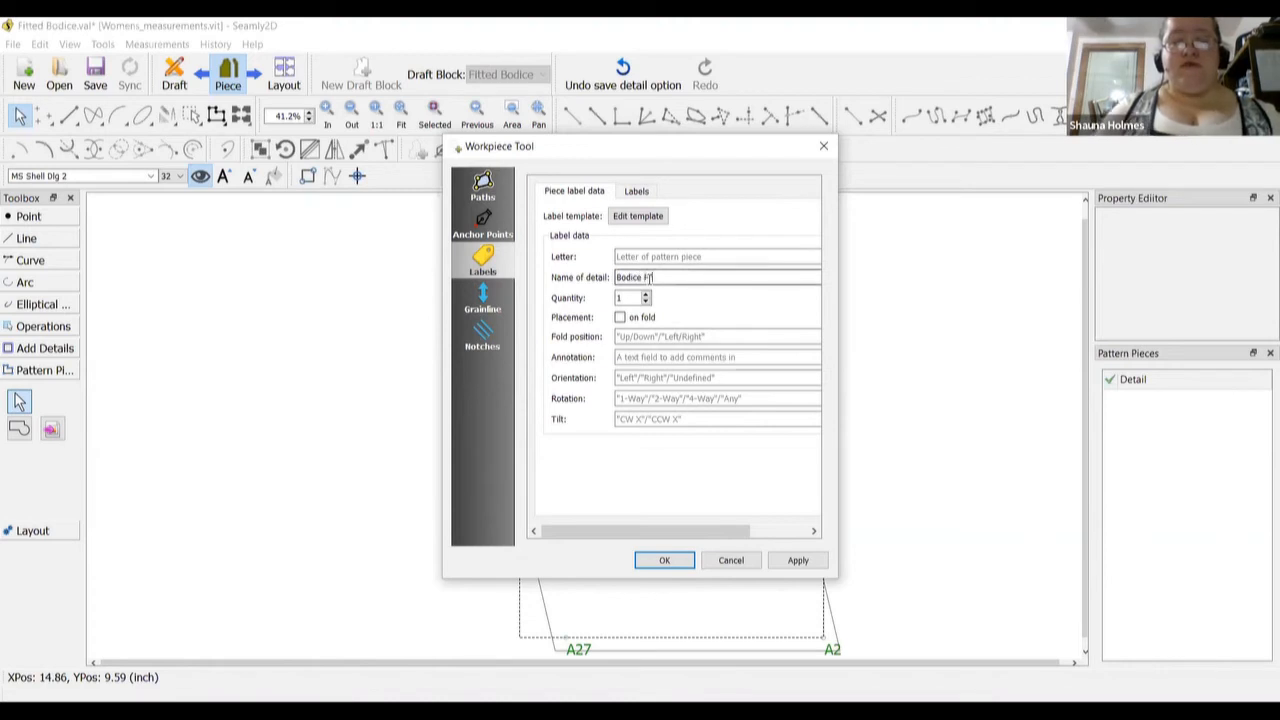
text(ont)
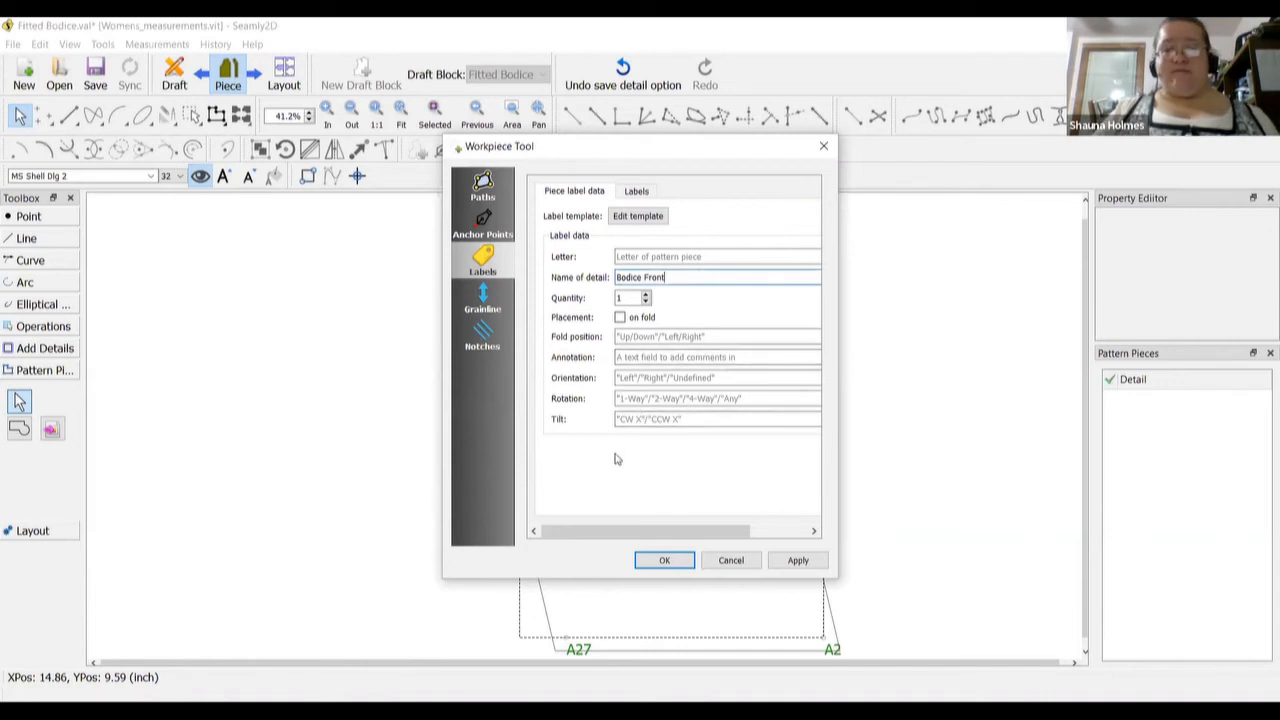
click(664, 560)
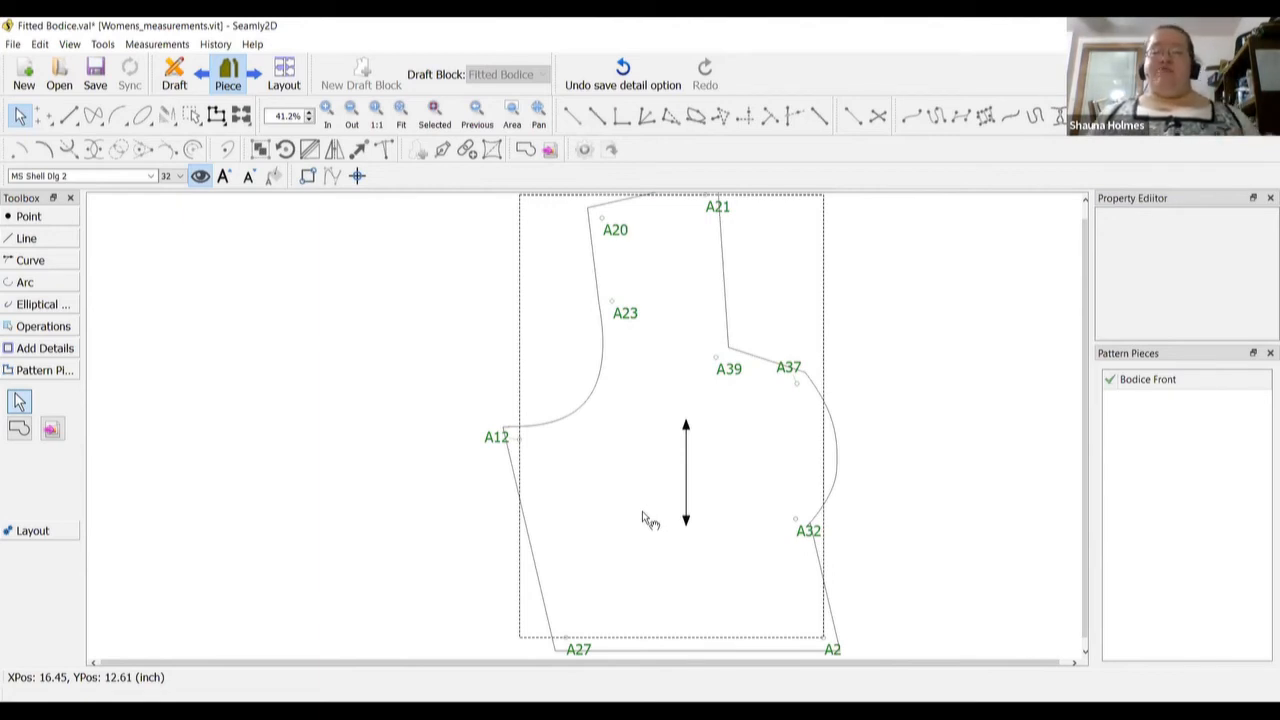
Trace the back bodice piece clockwise on the draft through A45, A48, A43, A44, A49, the armhole curve, A12, A50 and A3
click(168, 76)
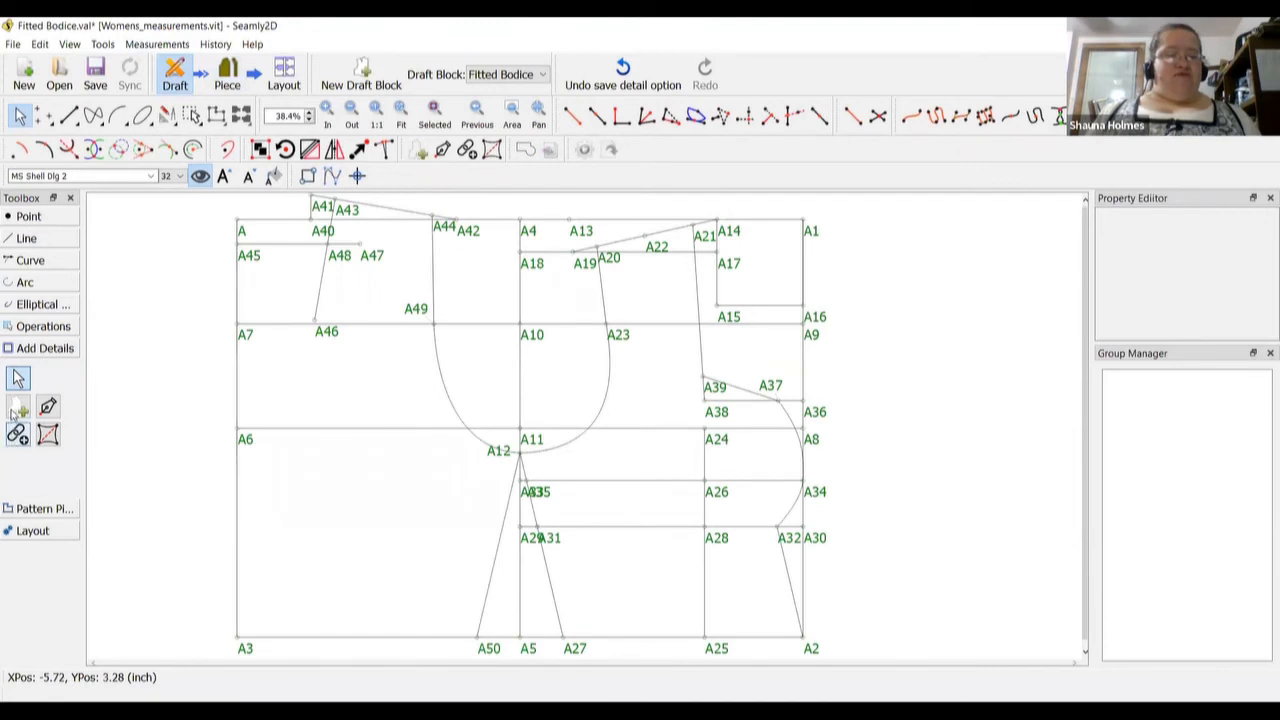
click(18, 406)
click(247, 253)
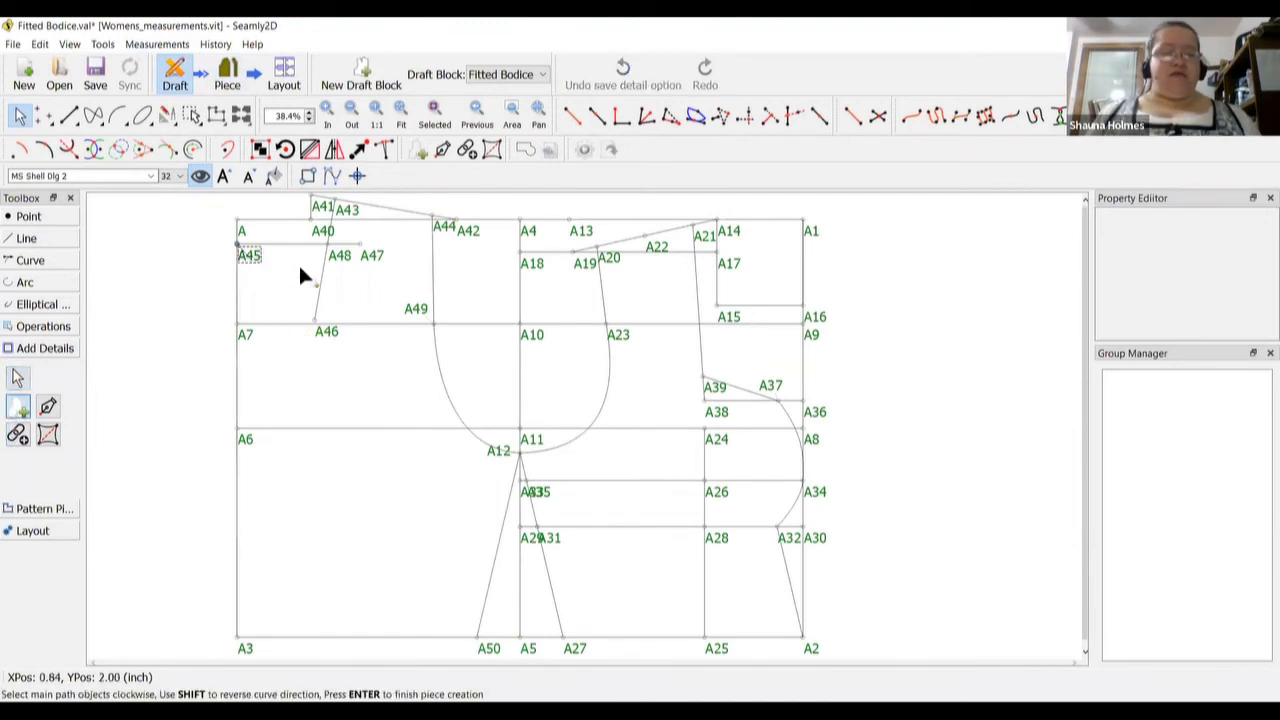
click(336, 245)
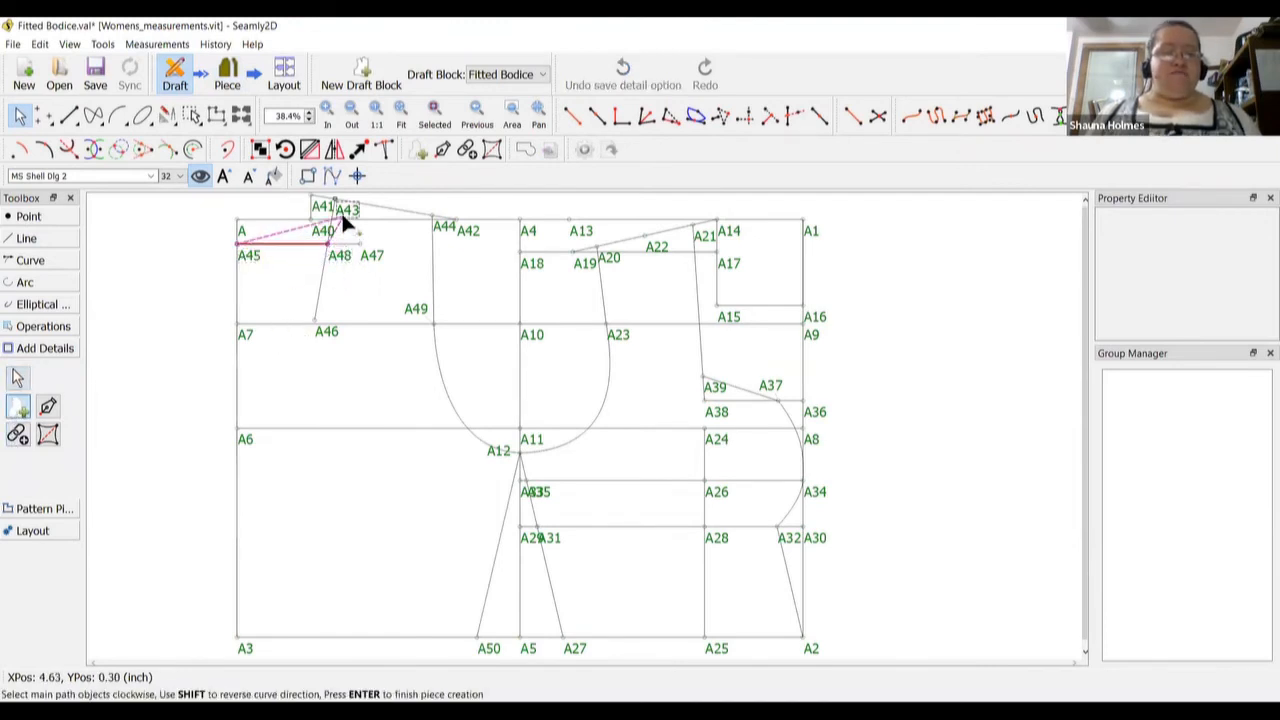
click(341, 211)
click(436, 221)
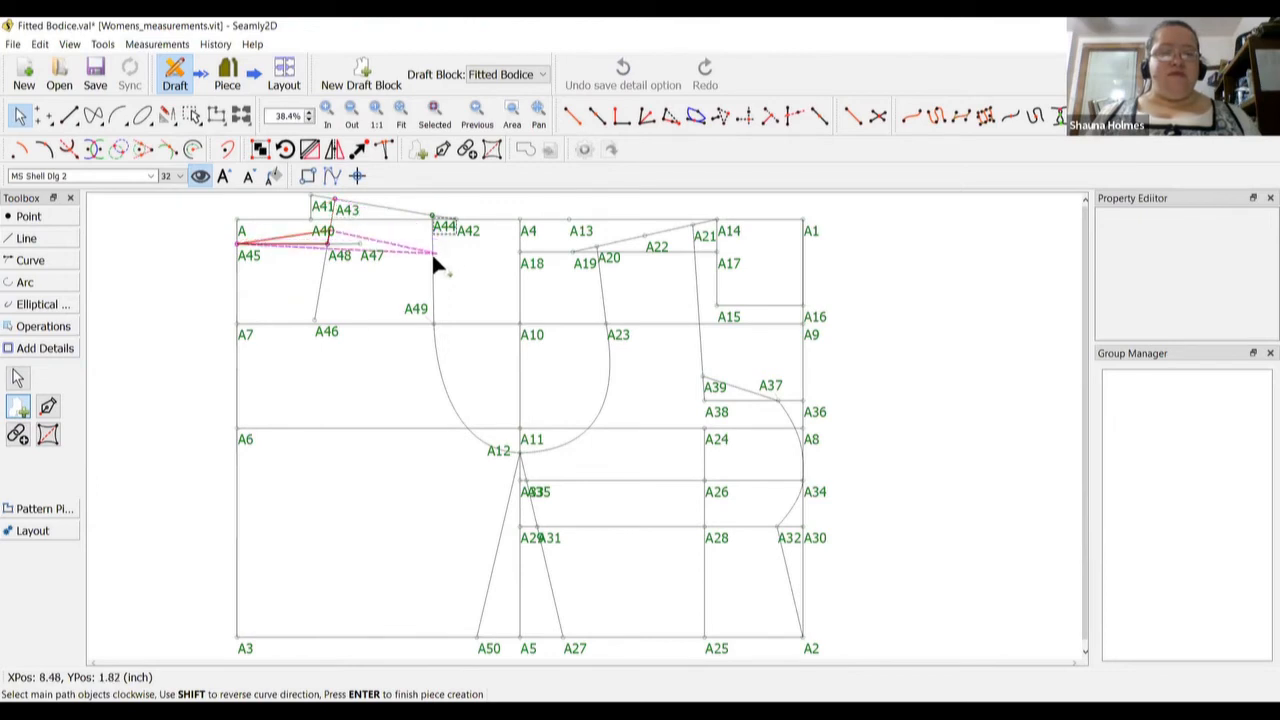
click(432, 320)
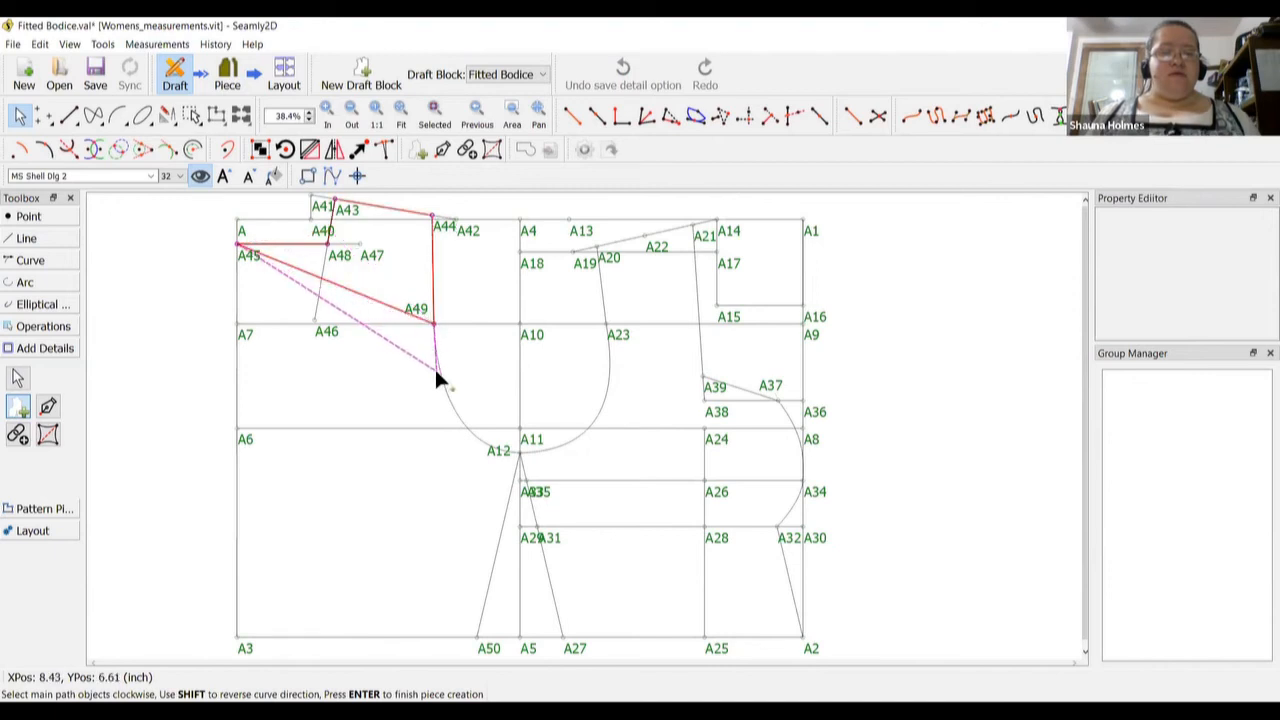
click(441, 378)
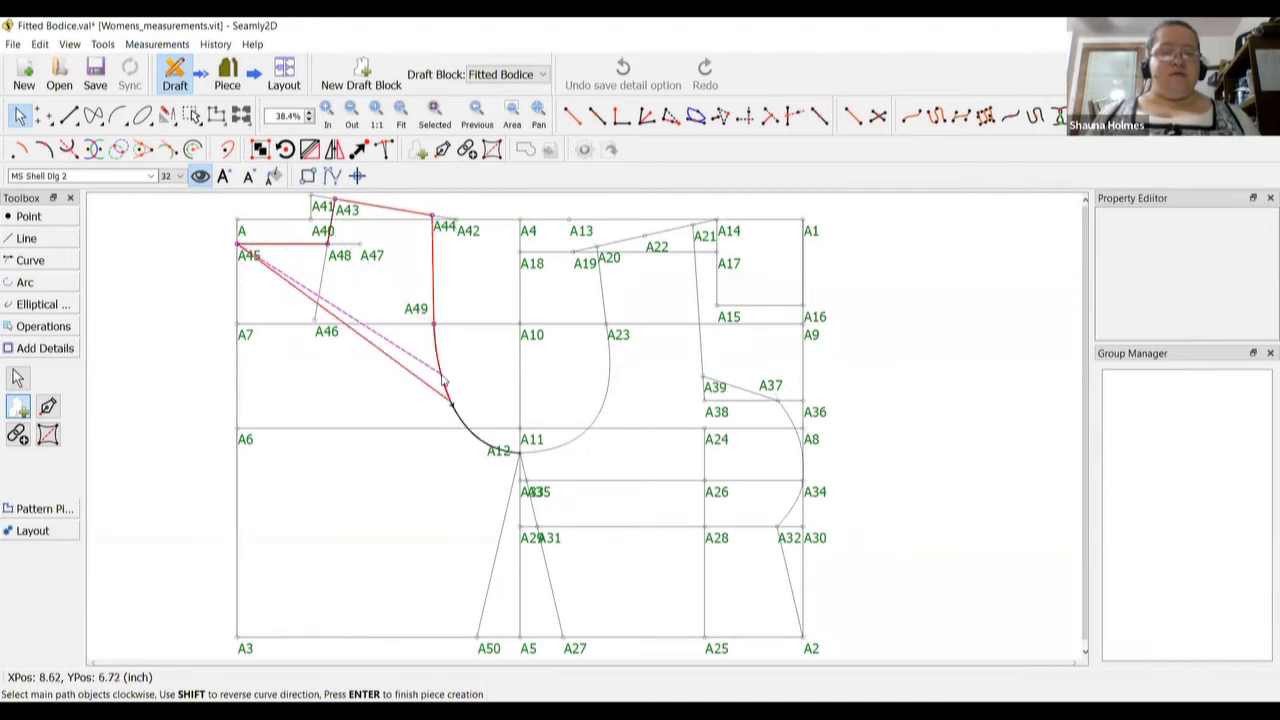
click(510, 449)
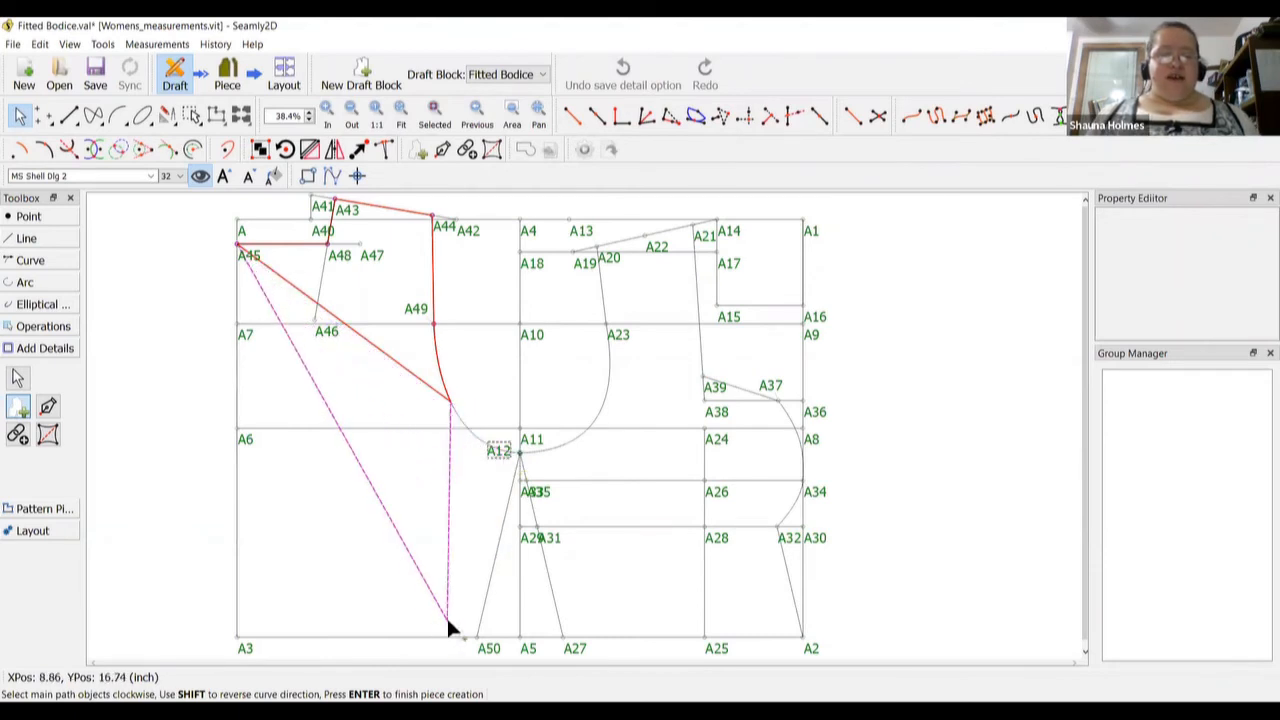
click(484, 643)
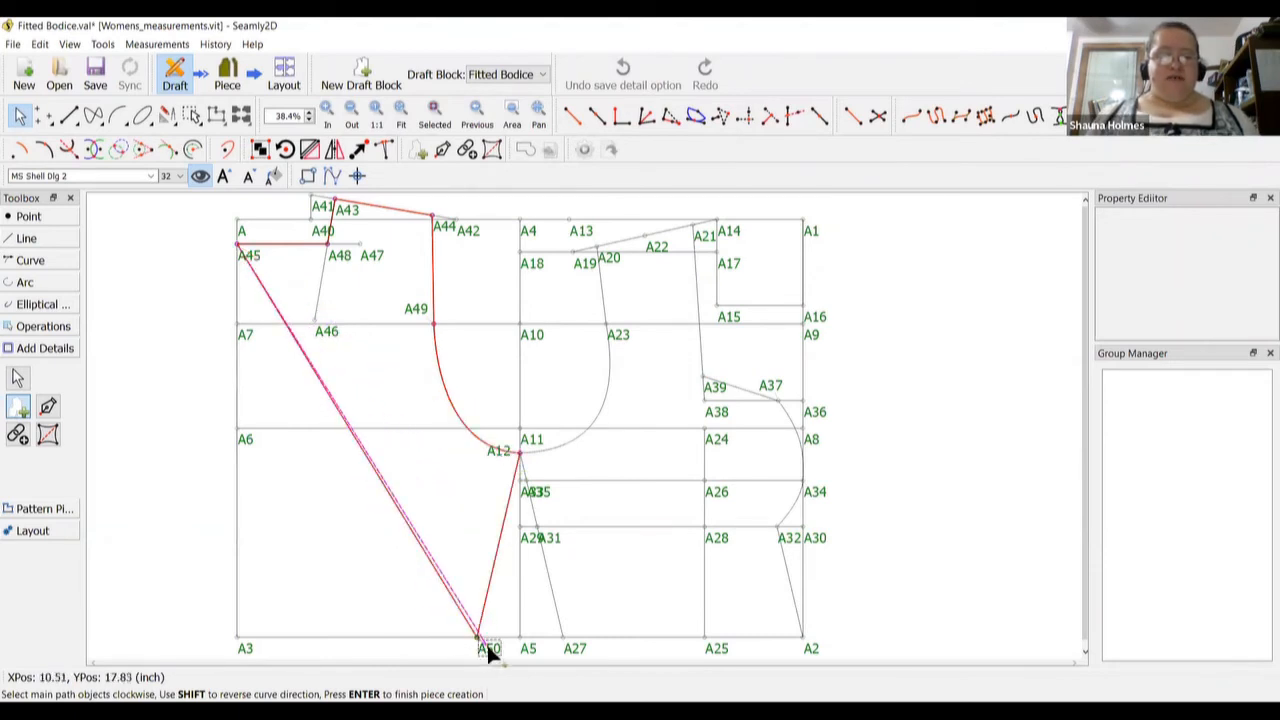
click(246, 642)
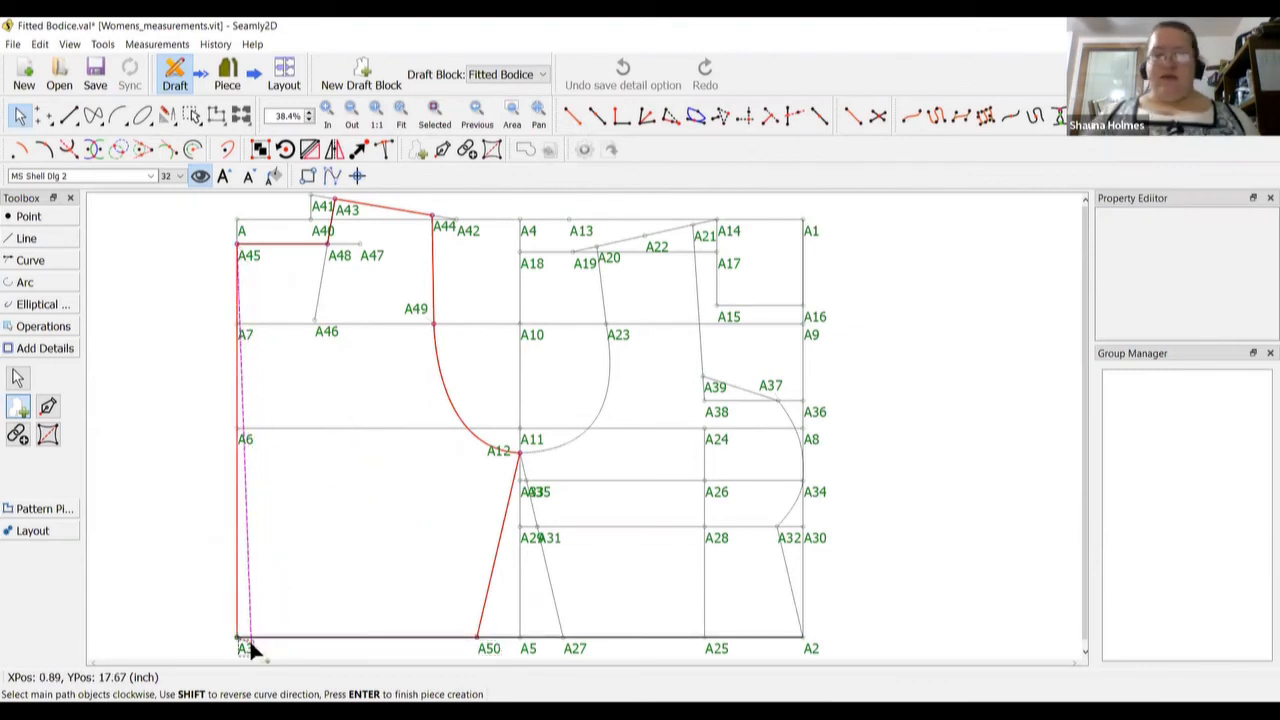
Create the back pattern piece from the traced path with flipping forbidden
key(Return)
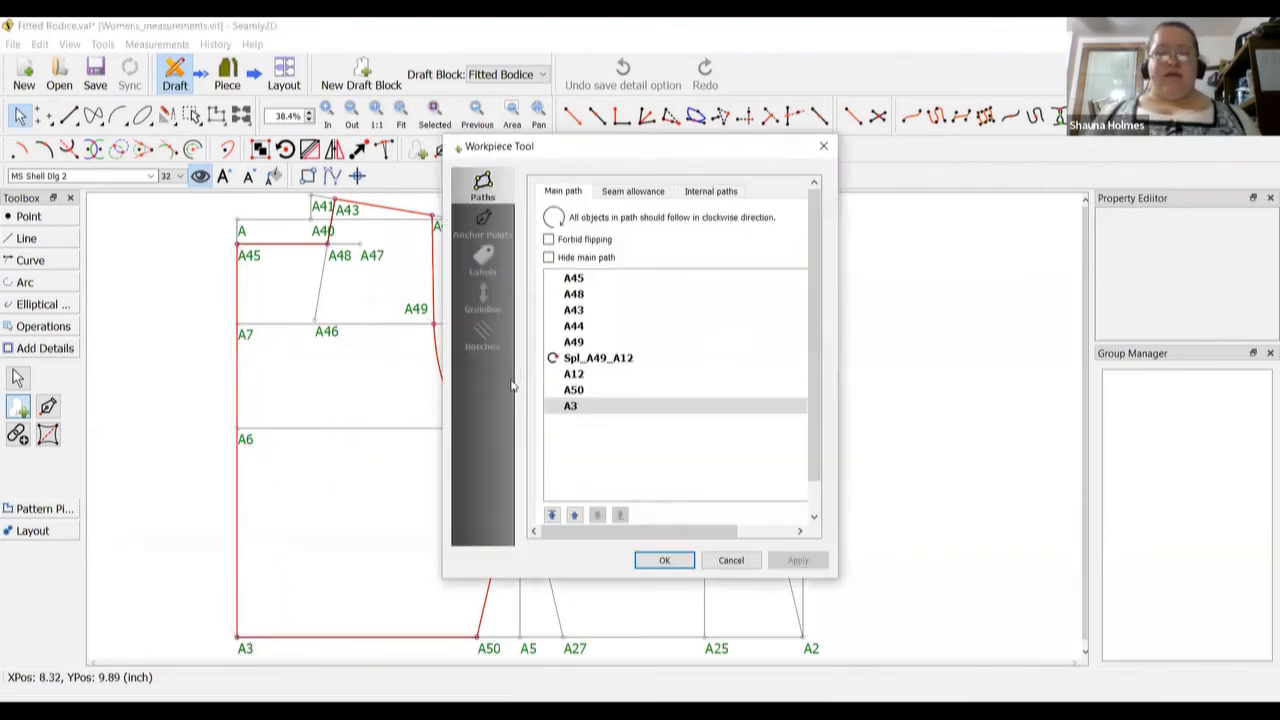
click(549, 240)
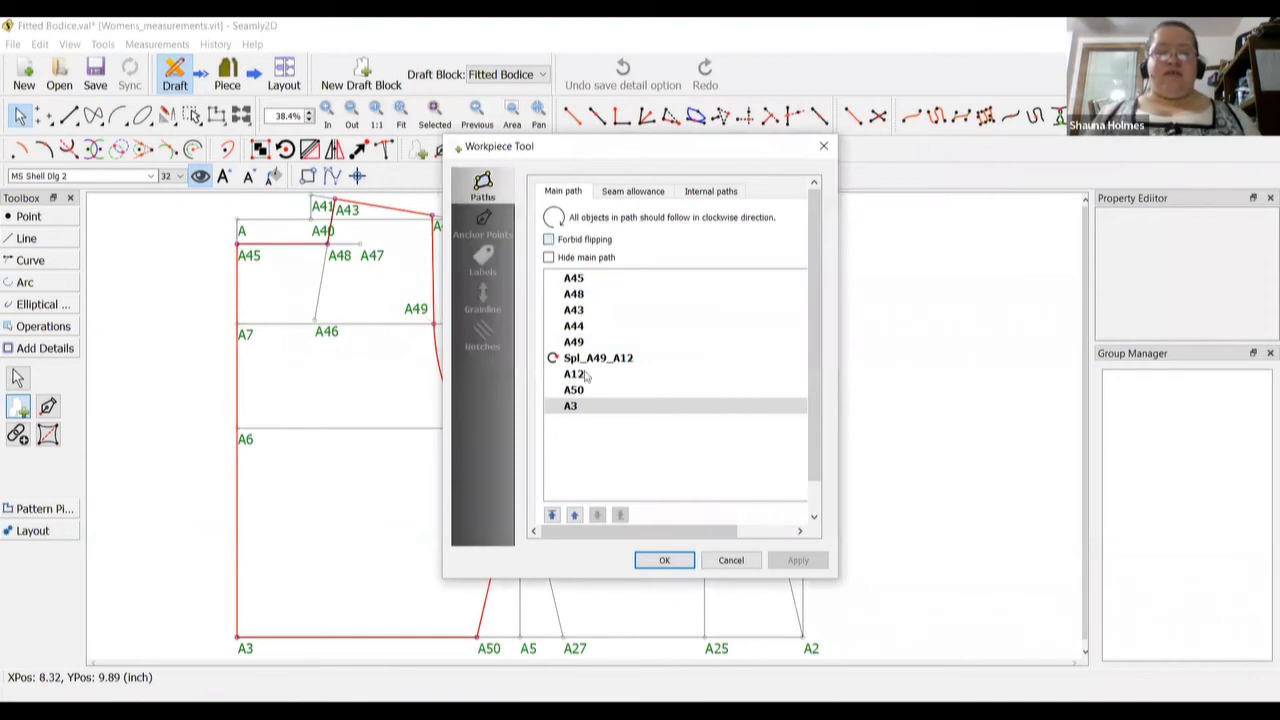
click(645, 563)
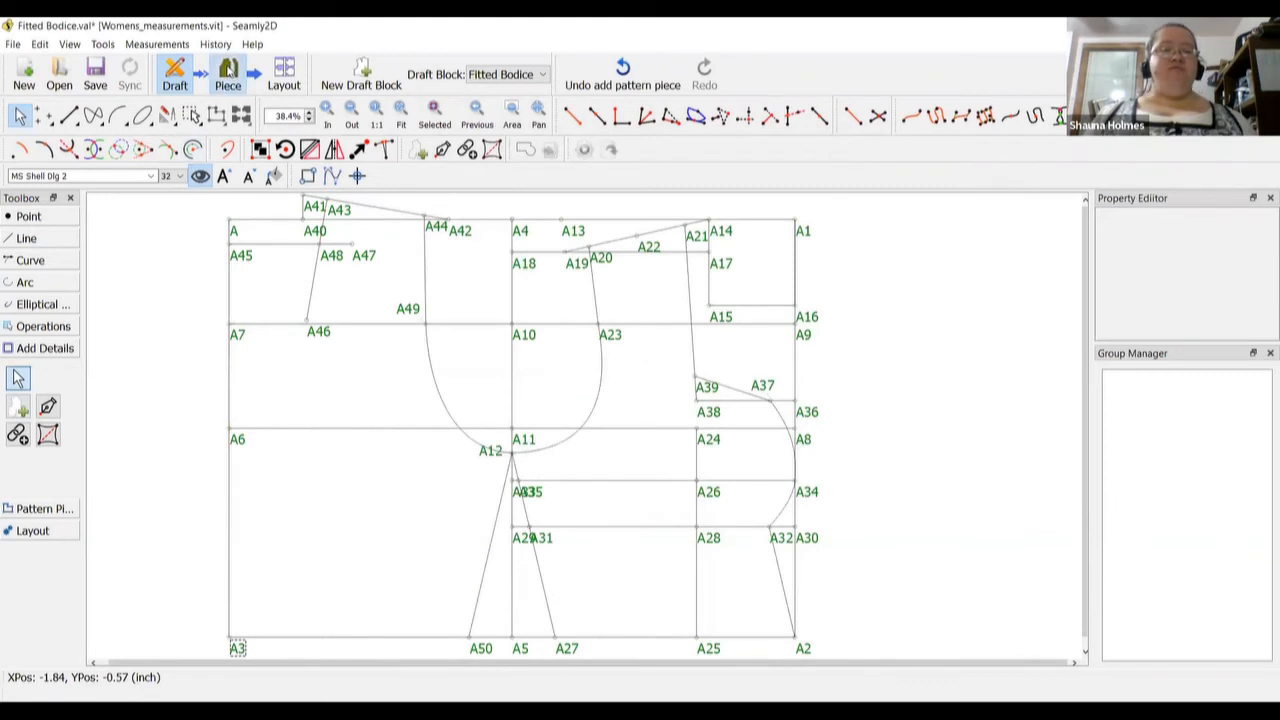
Hide the back piece's main path and give the piece a seam allowance 0.5 inch wide
click(228, 72)
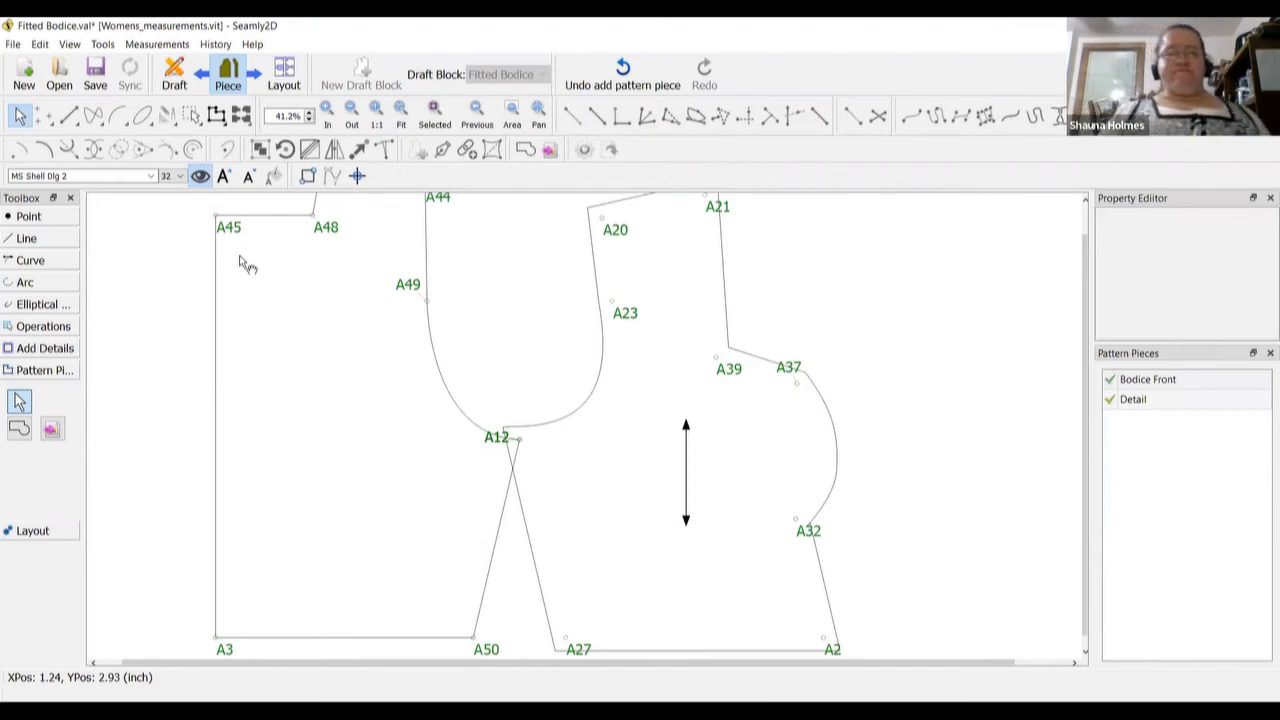
right_click(304, 472)
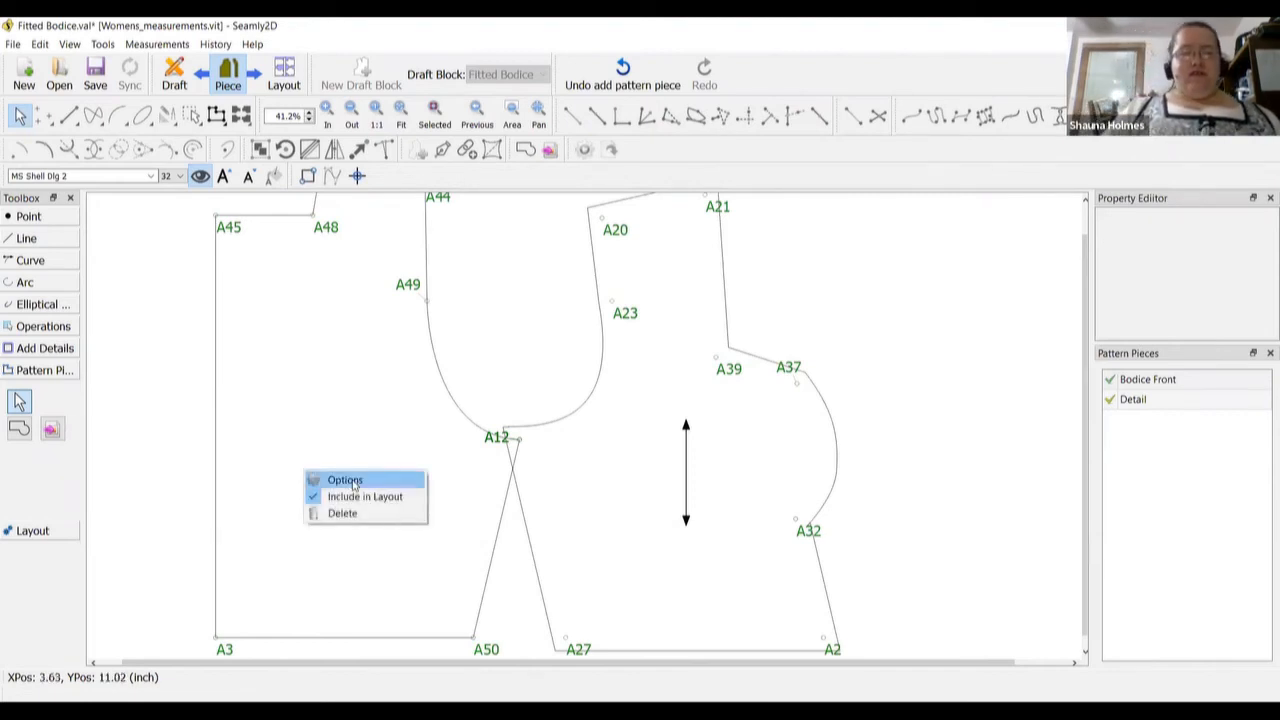
click(350, 481)
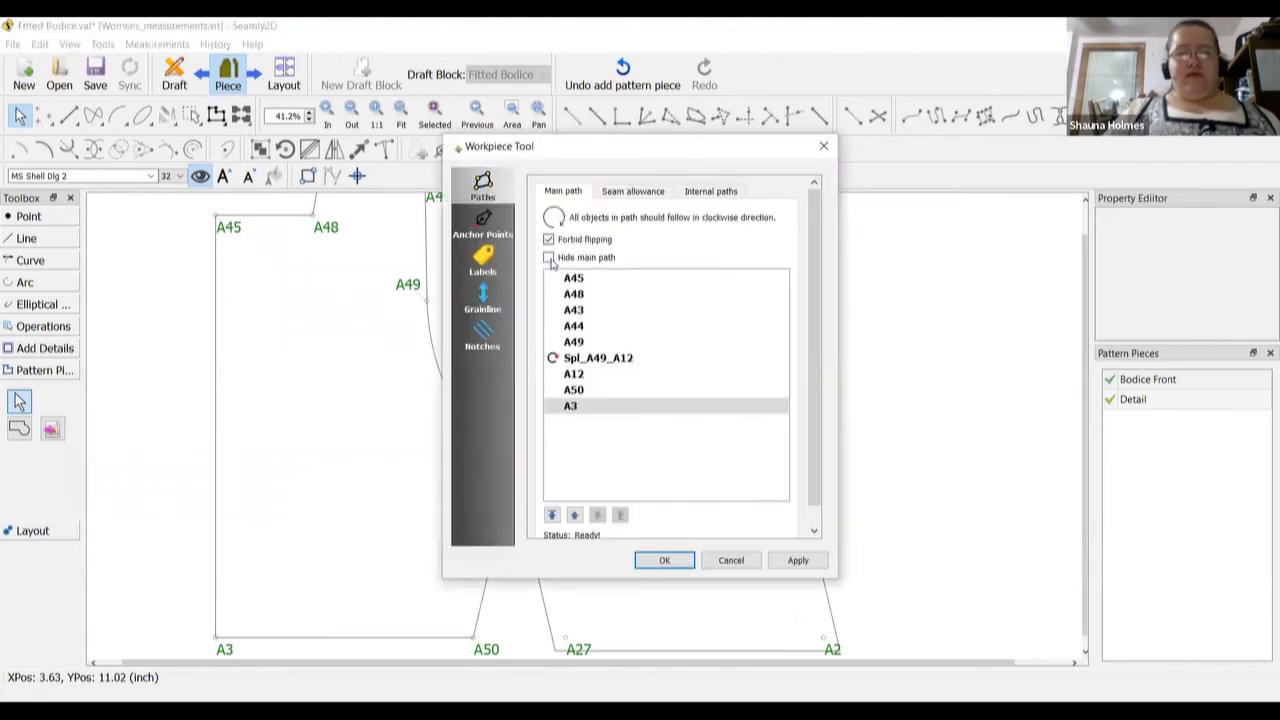
click(620, 191)
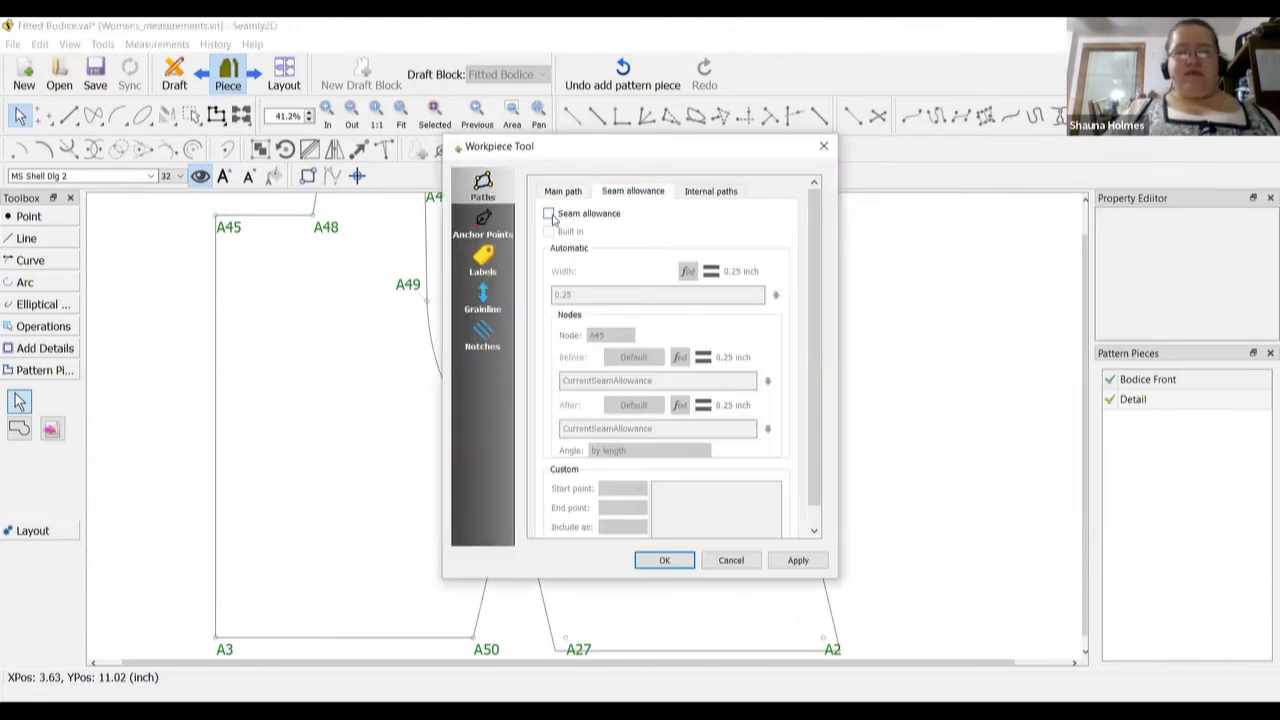
click(548, 214)
click(564, 295)
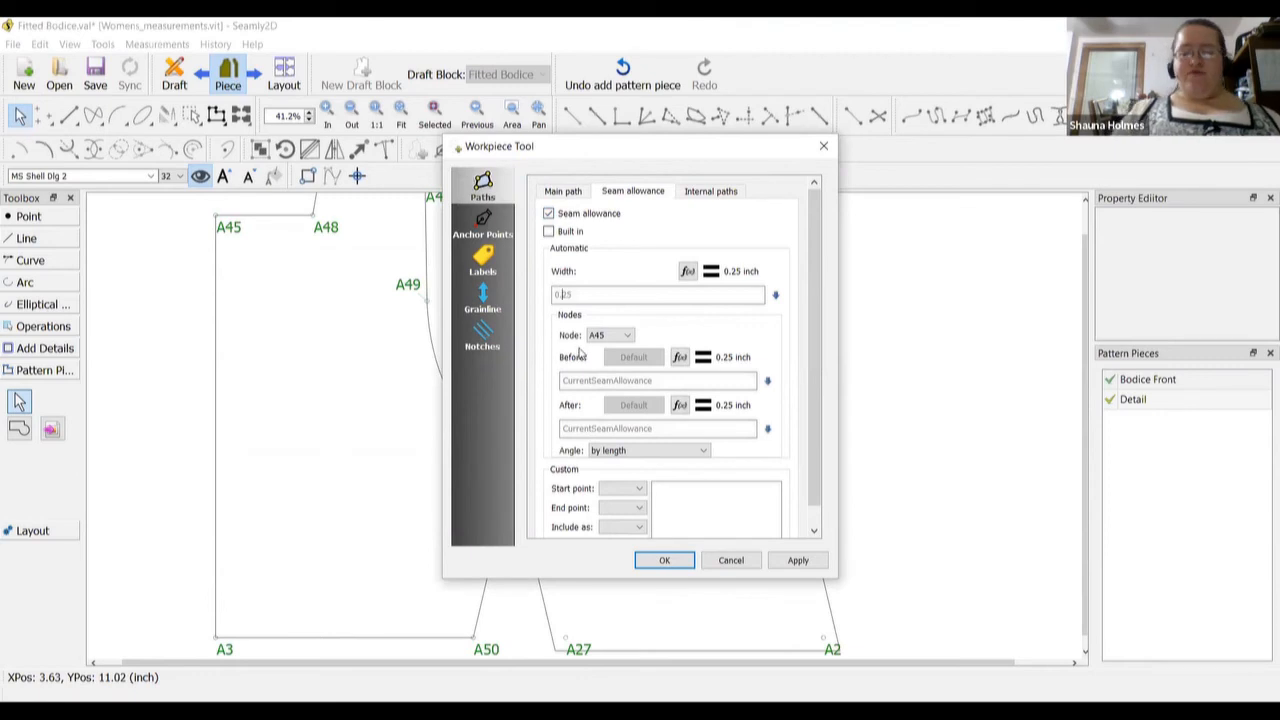
key(BackSpace)
key(BackSpace)
text(5)
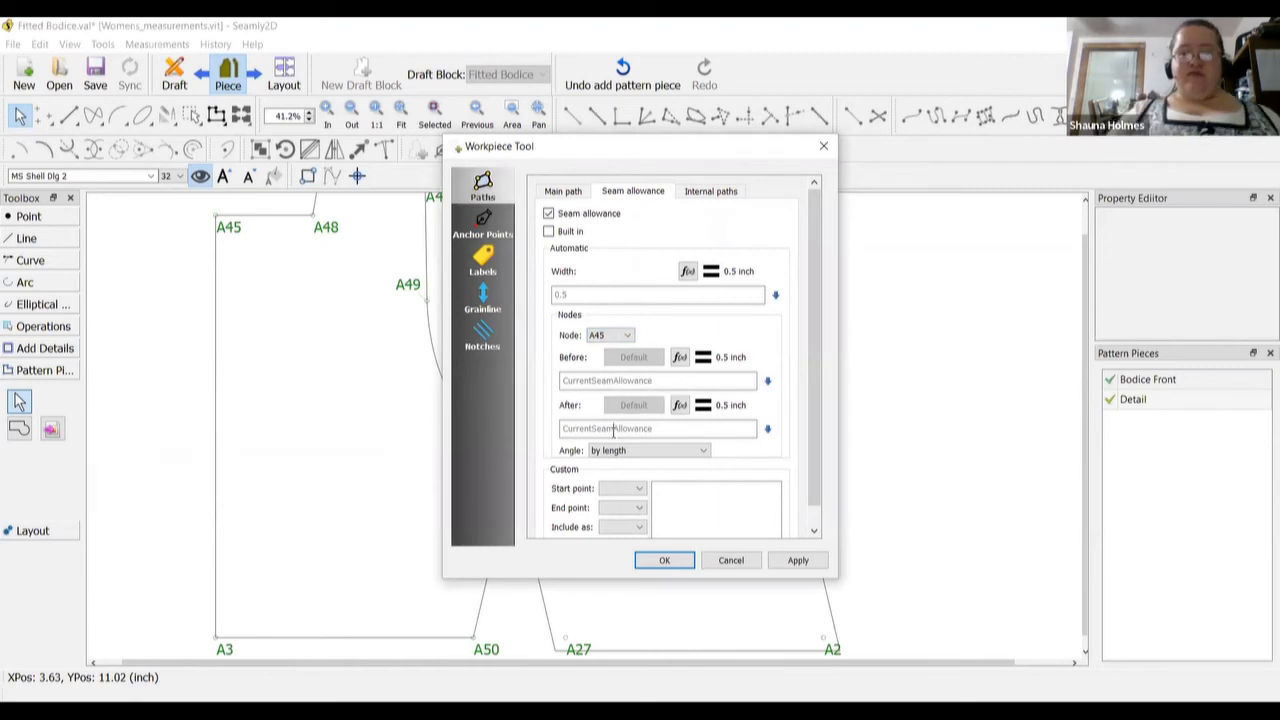
Set the back piece's seam allowance after node A45 to 0
double_click(613, 430)
text(0)
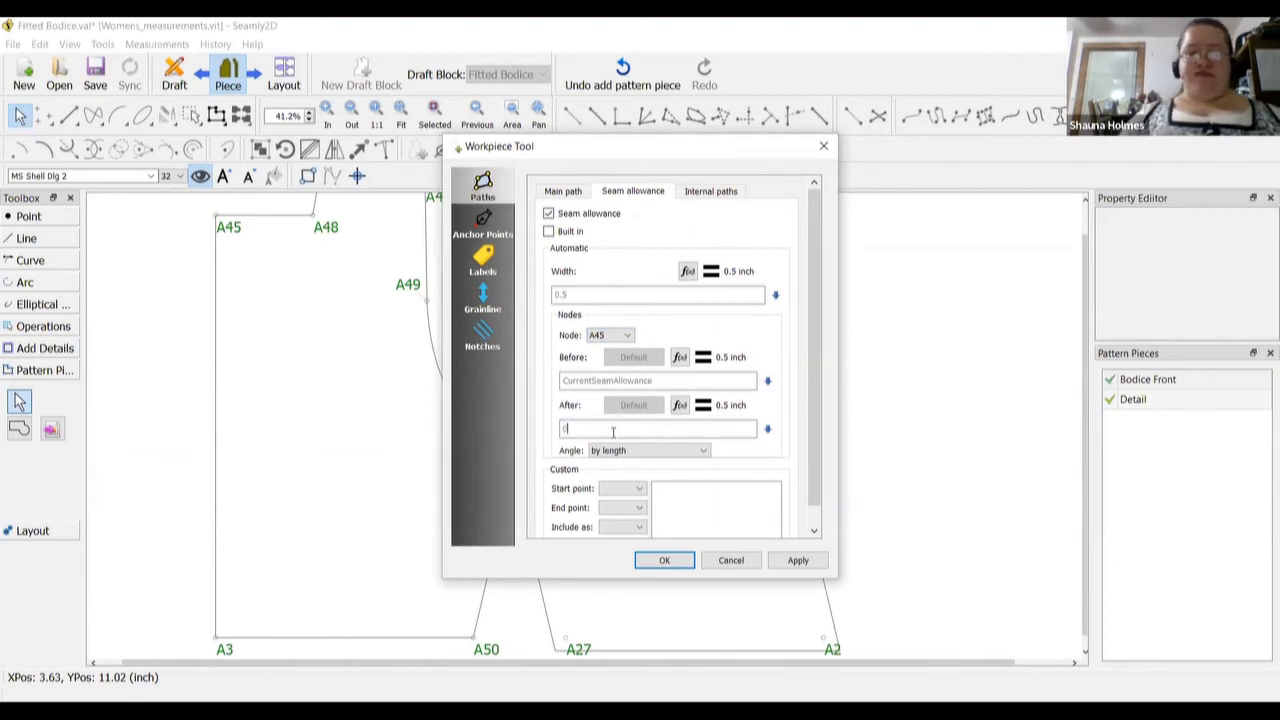
click(664, 561)
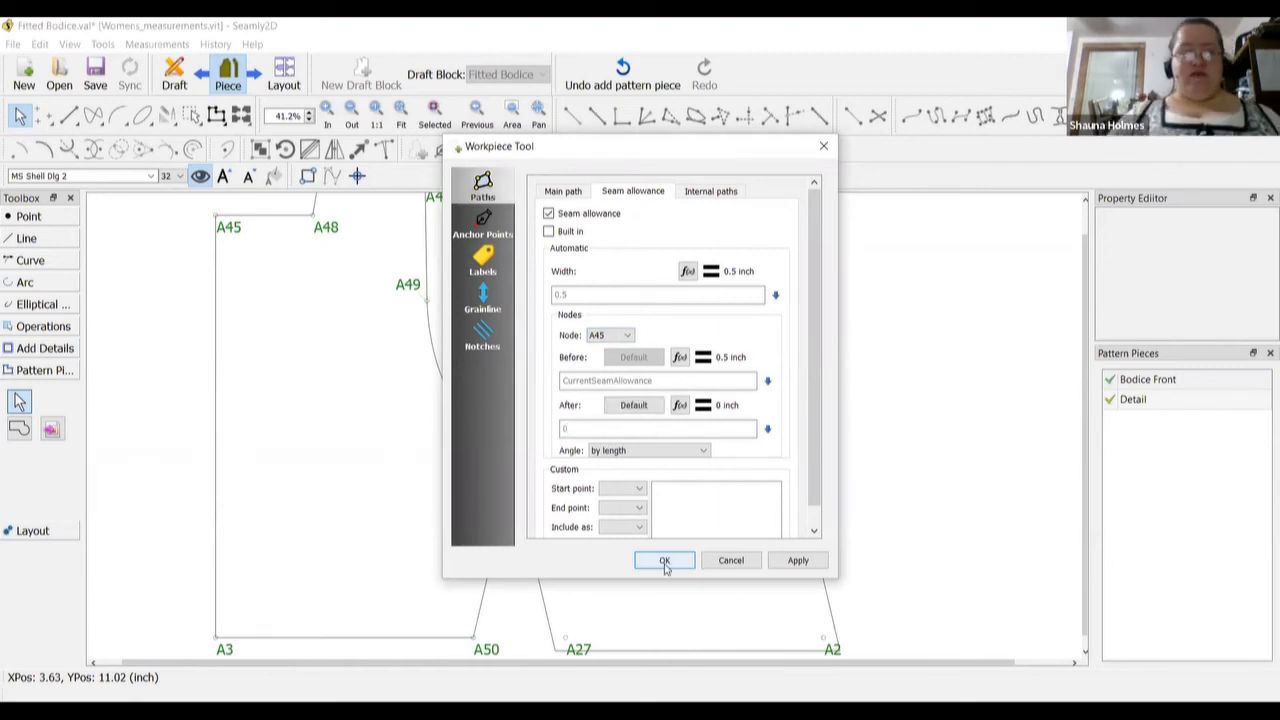
Set the back piece's seam allowance both before and after node A48 to 0
scroll(281, 414, up, 1)
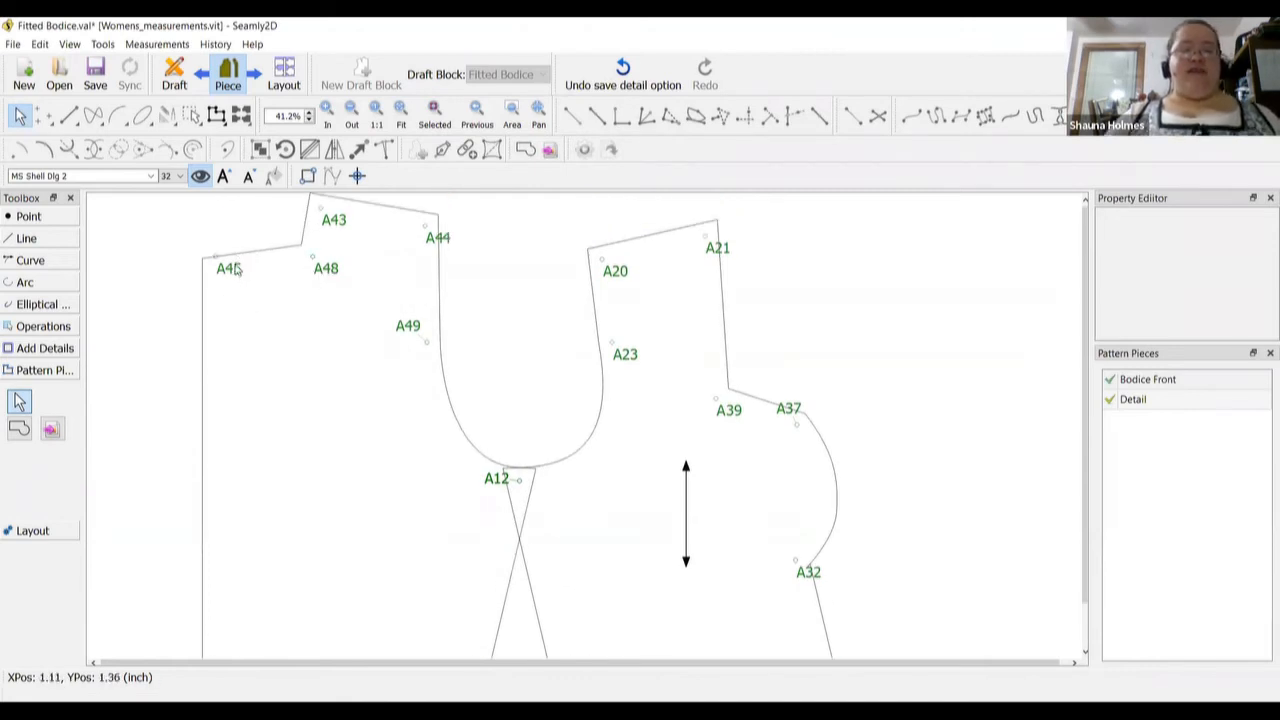
right_click(283, 352)
click(316, 360)
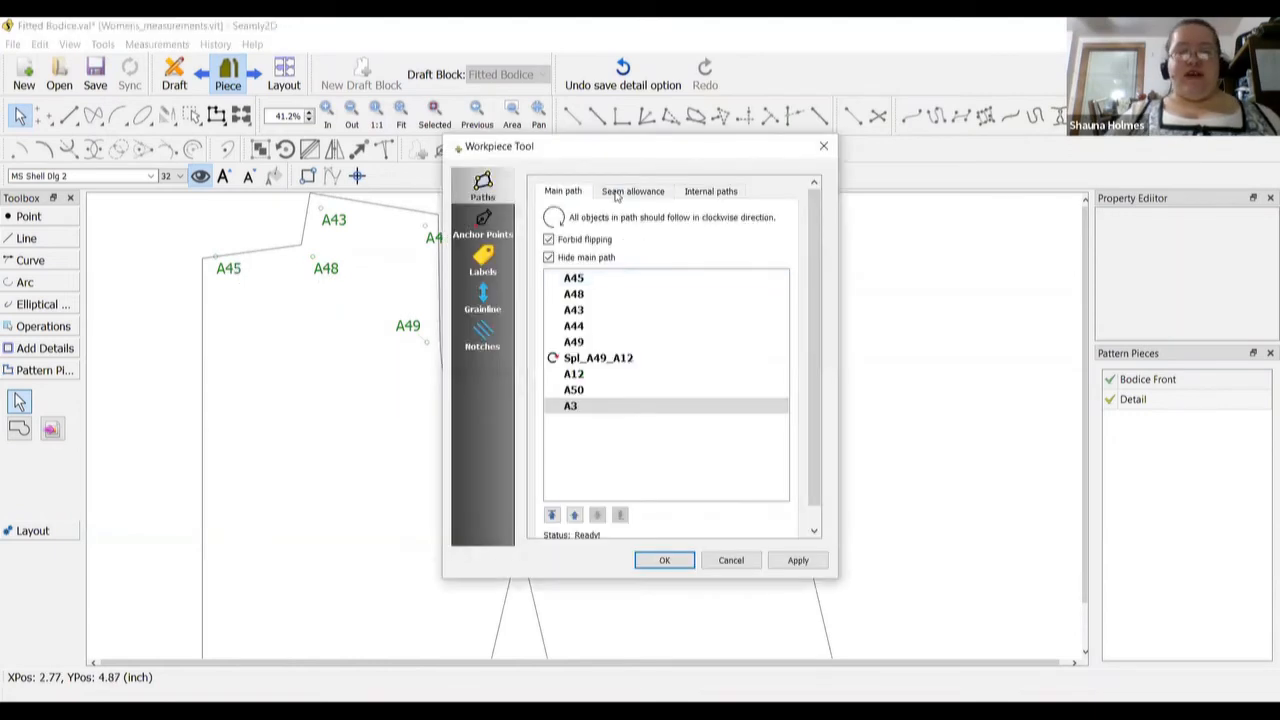
click(616, 192)
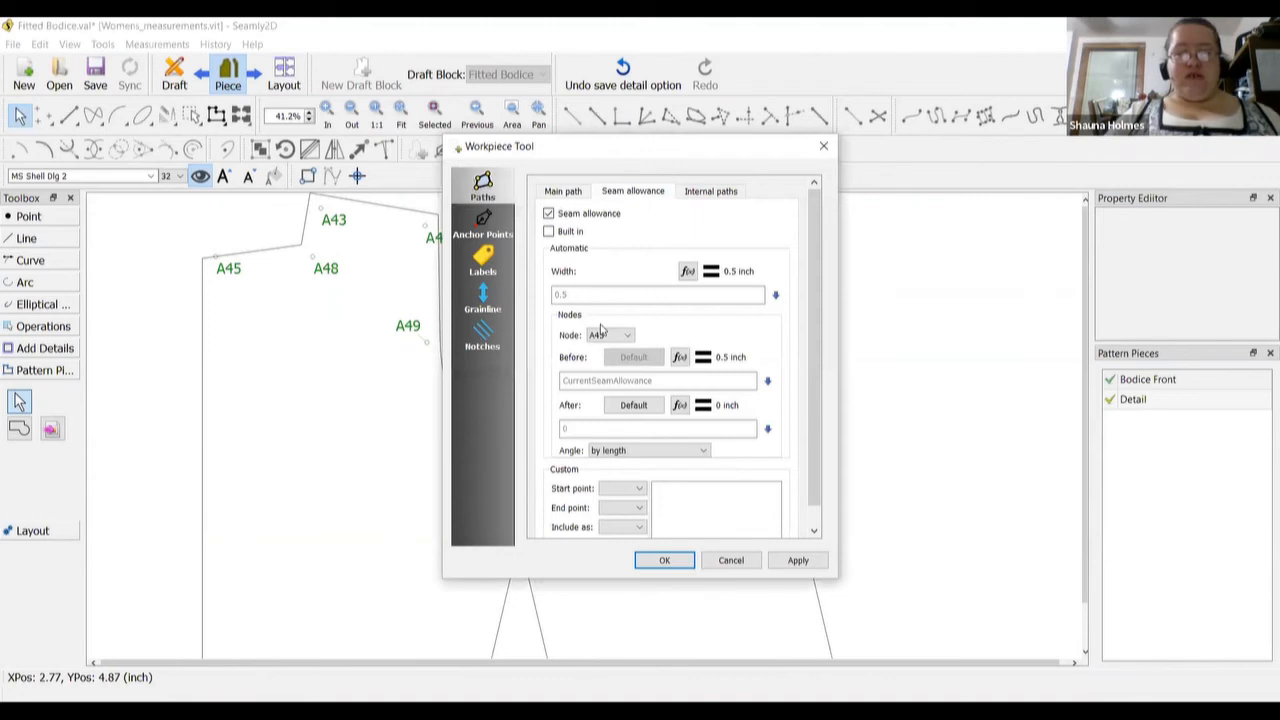
click(610, 335)
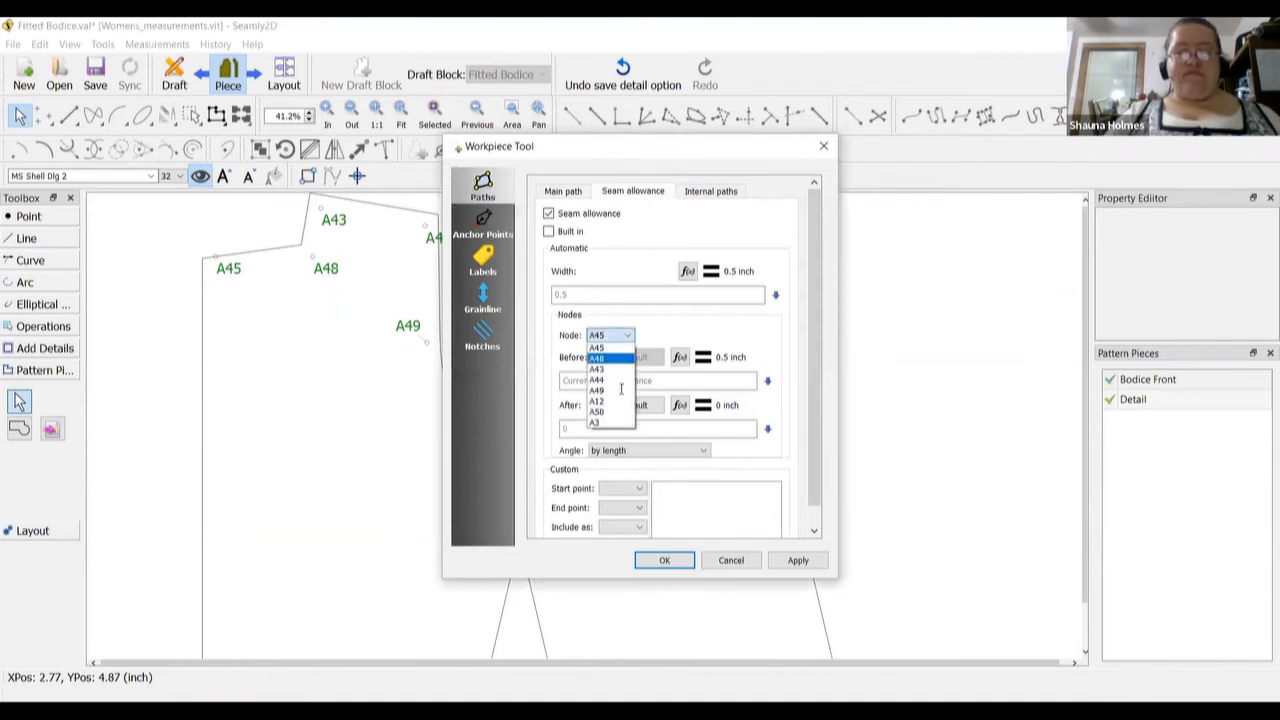
click(600, 349)
double_click(621, 382)
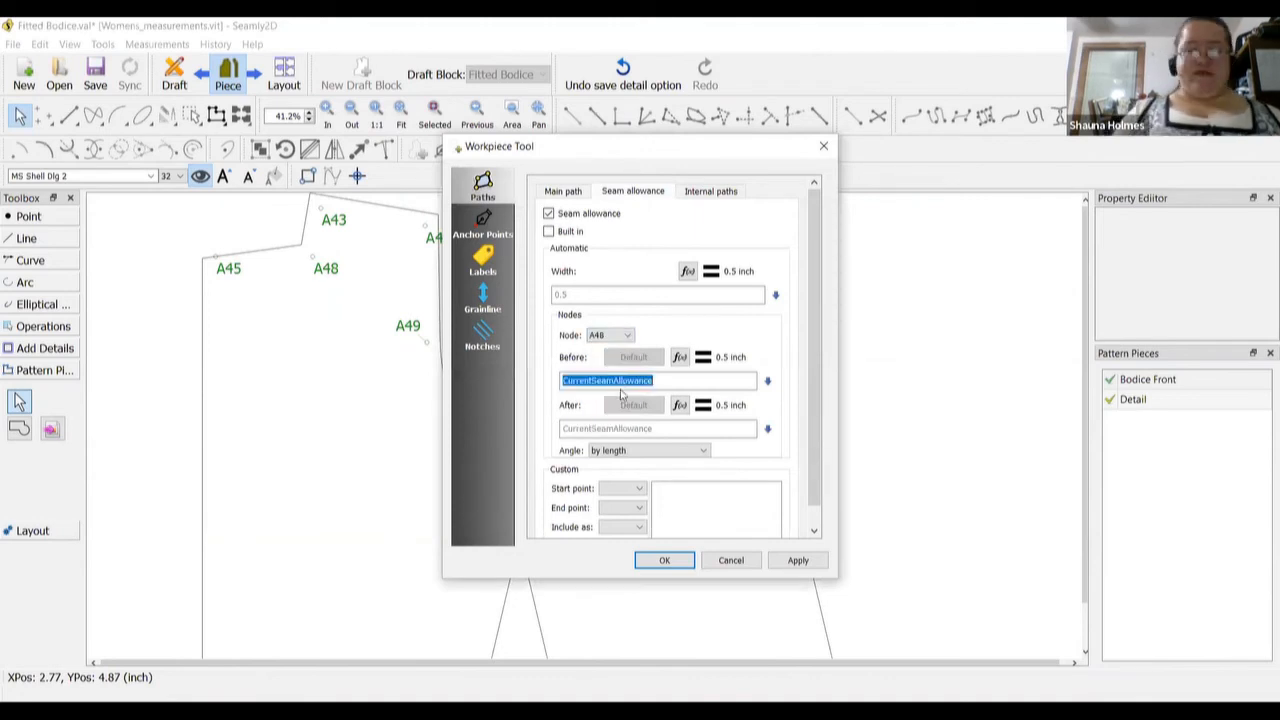
text(0)
key(Tab)
click(666, 560)
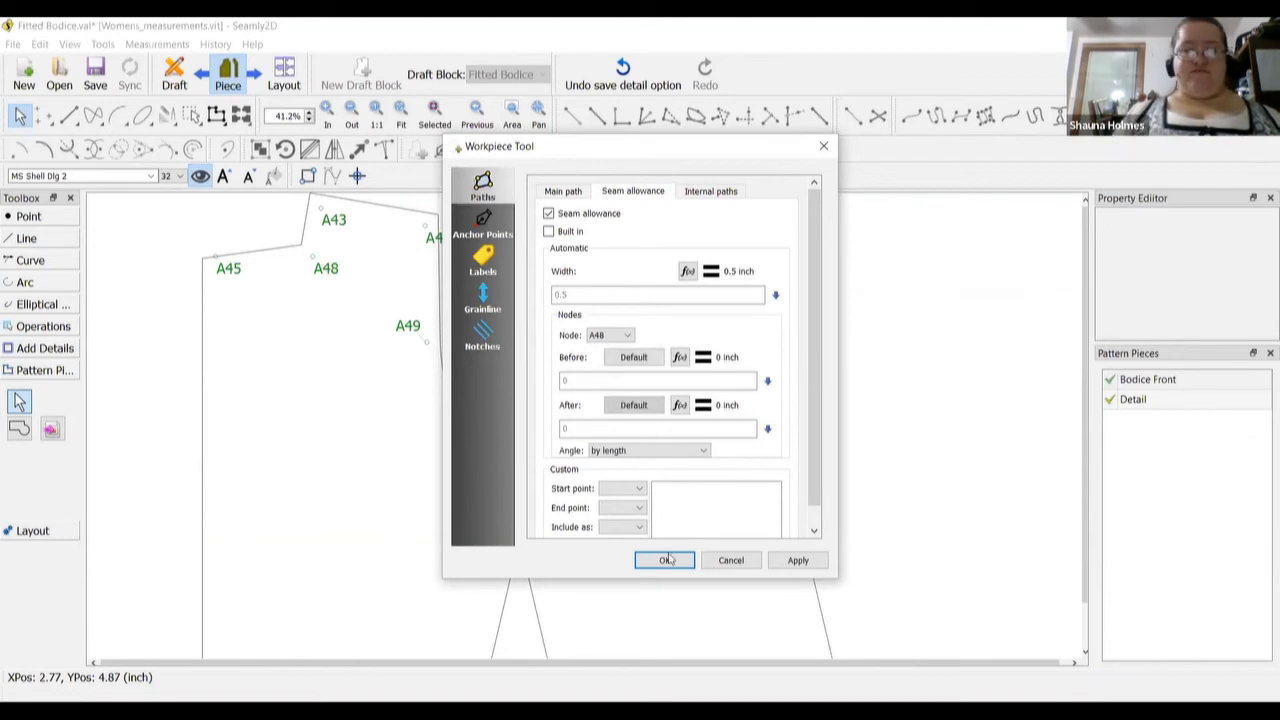
Set the back piece's seam allowance before node A43 to 0 and apply it
right_click(319, 364)
click(344, 372)
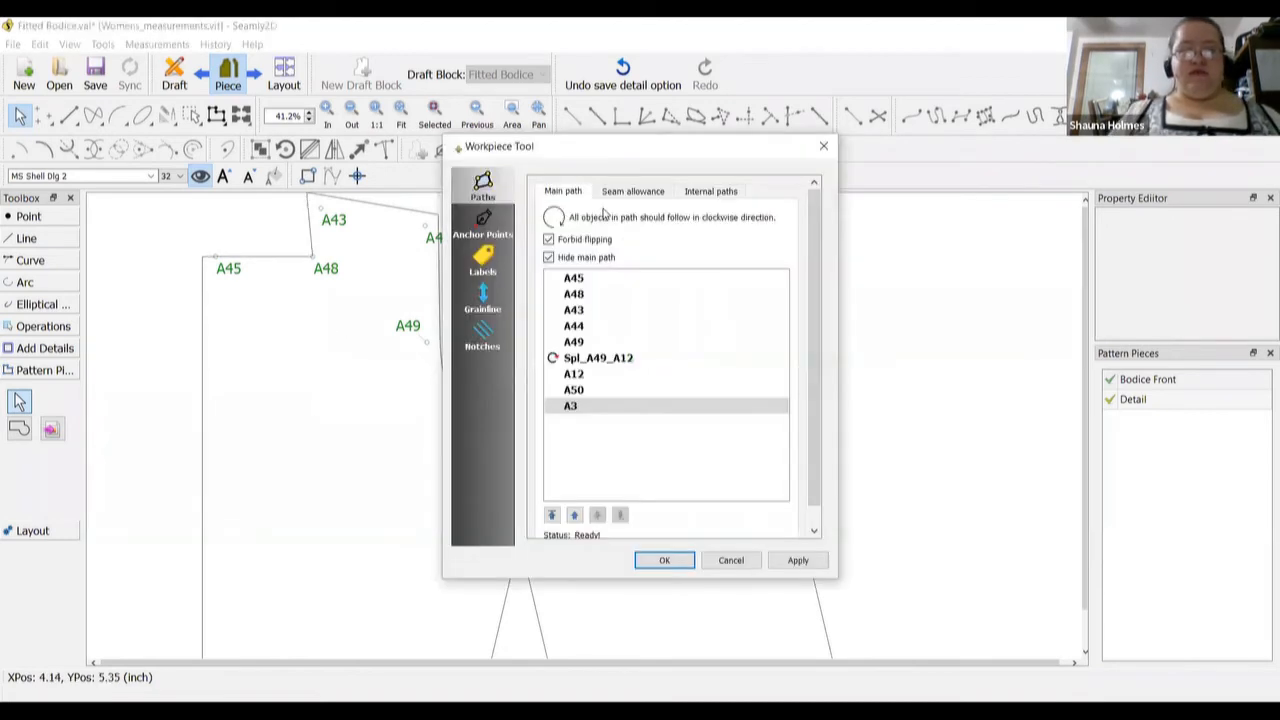
click(640, 192)
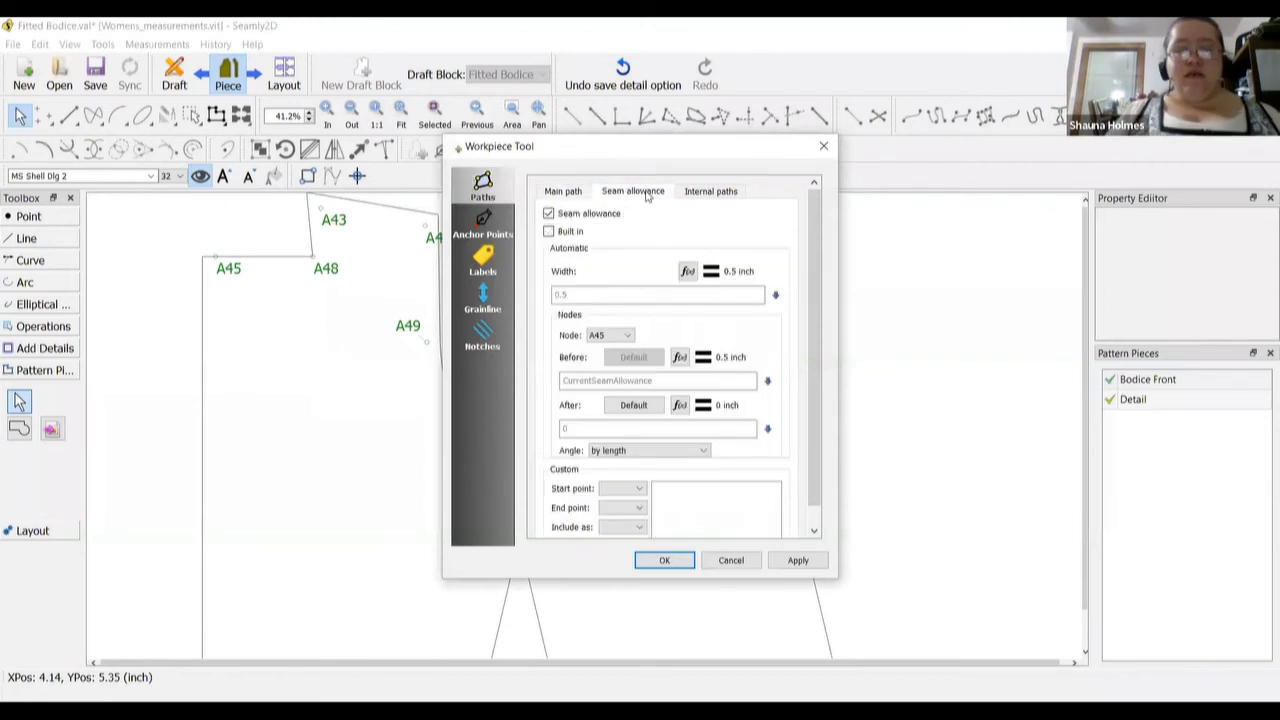
click(615, 338)
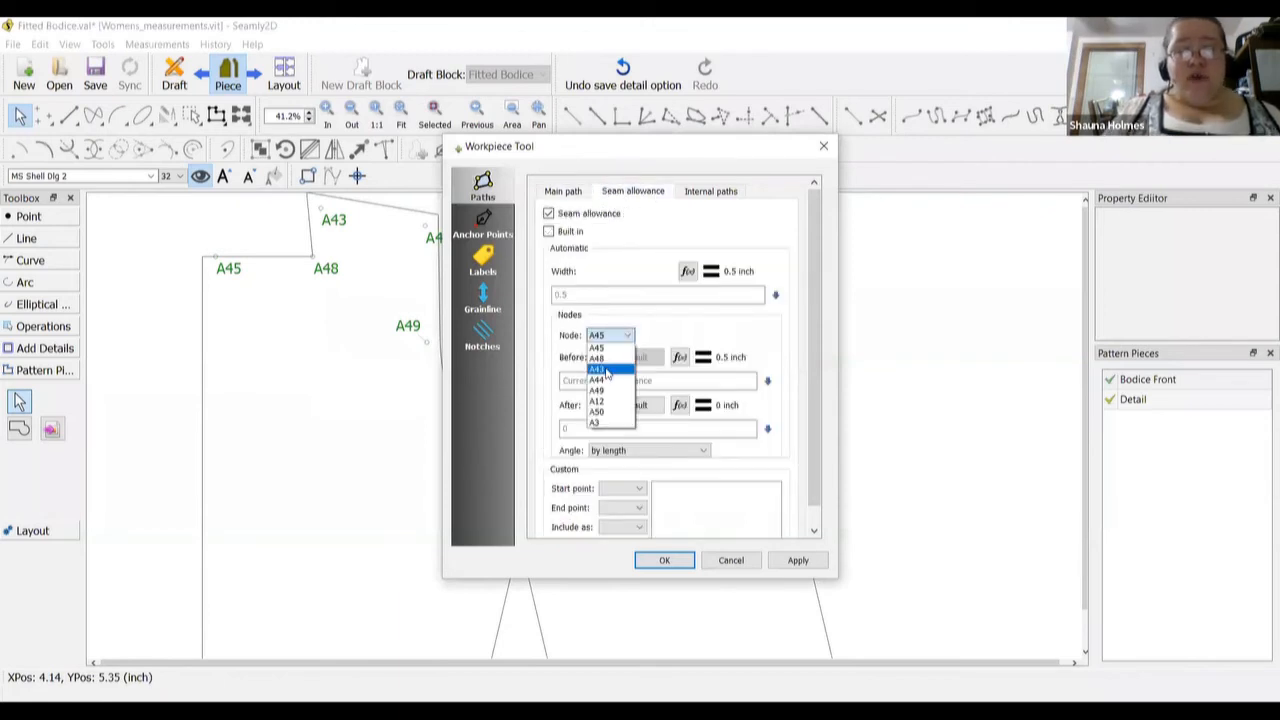
click(609, 371)
double_click(610, 382)
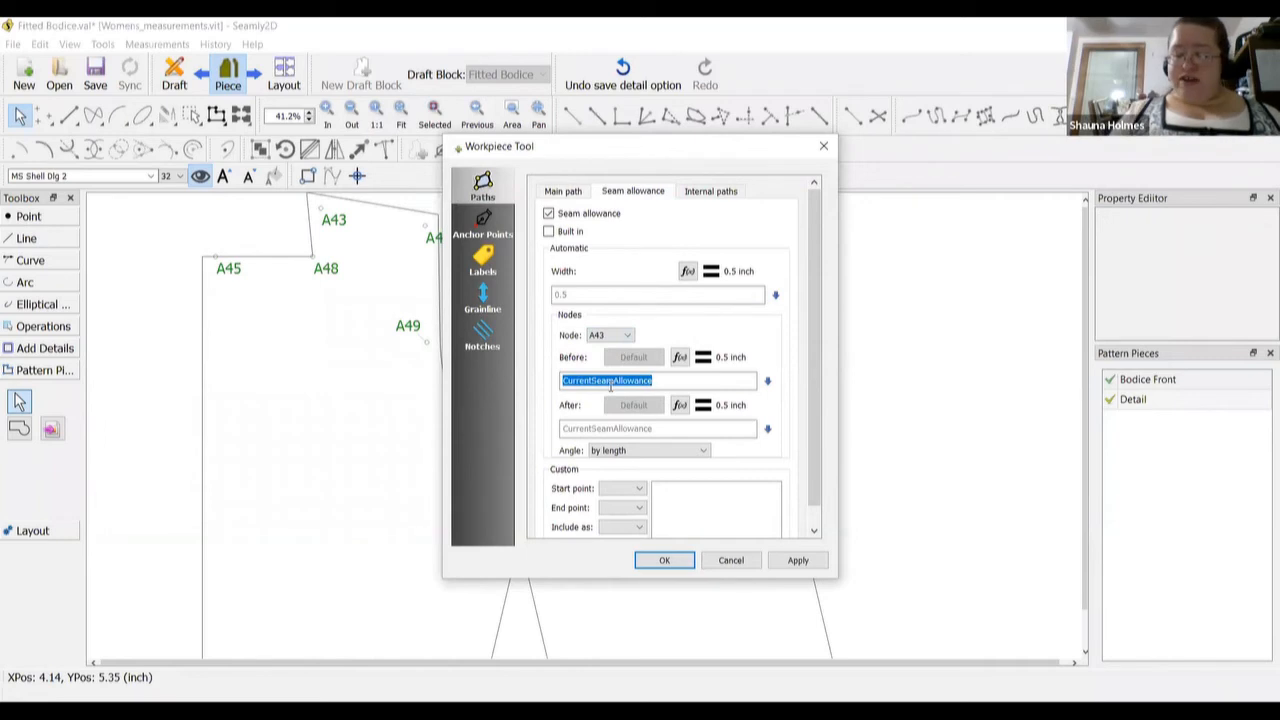
text(0)
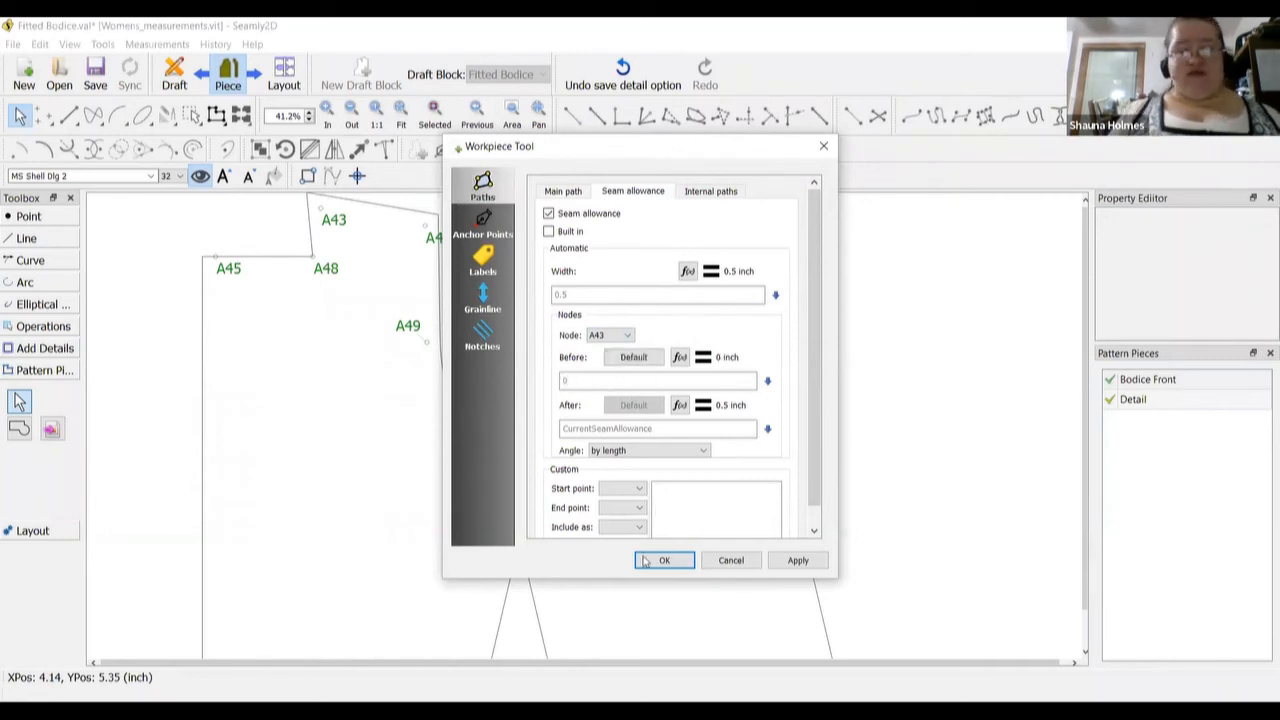
click(798, 561)
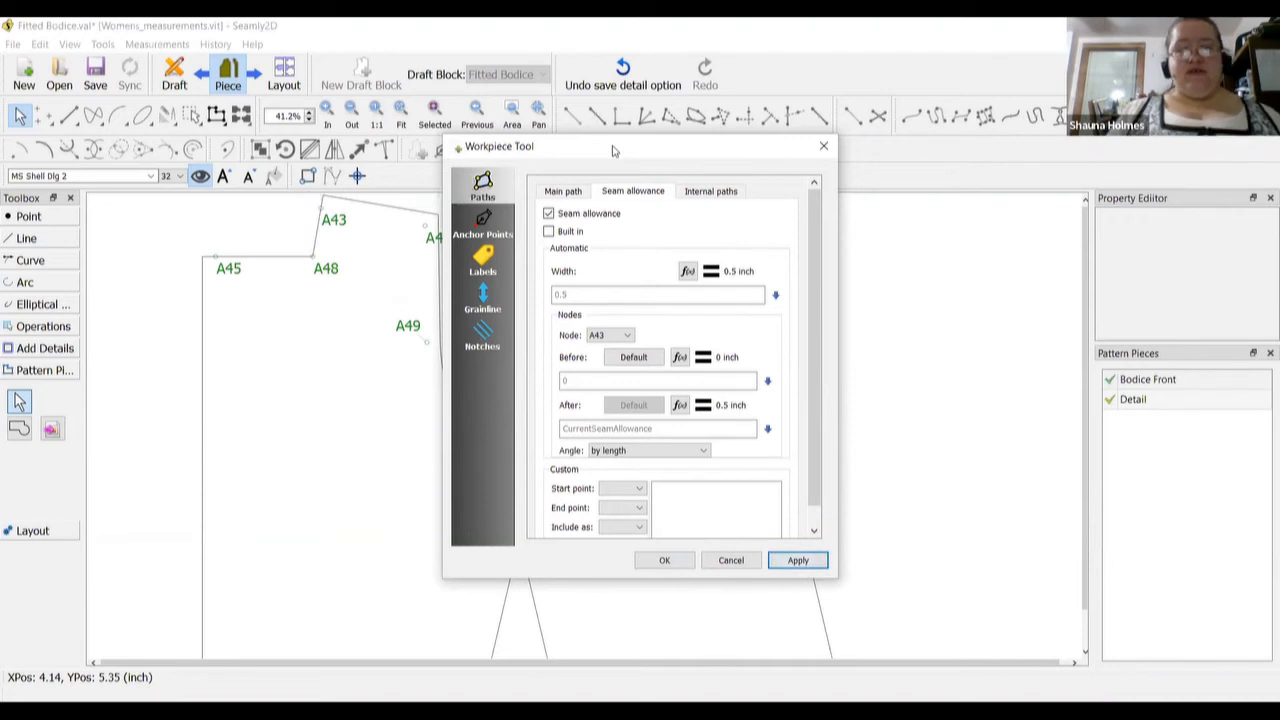
Set the back piece's seam allowance after node A44 to 0, keeping the default before it
drag(614, 150, 701, 175)
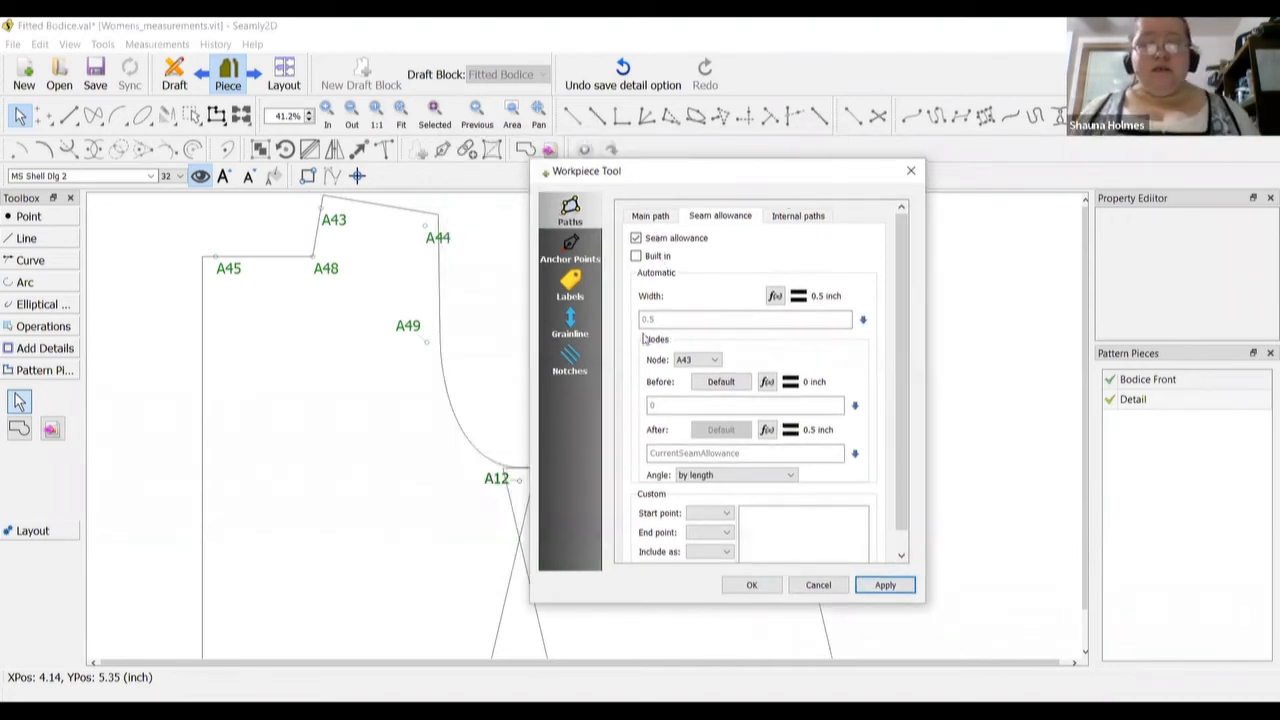
click(710, 360)
click(712, 403)
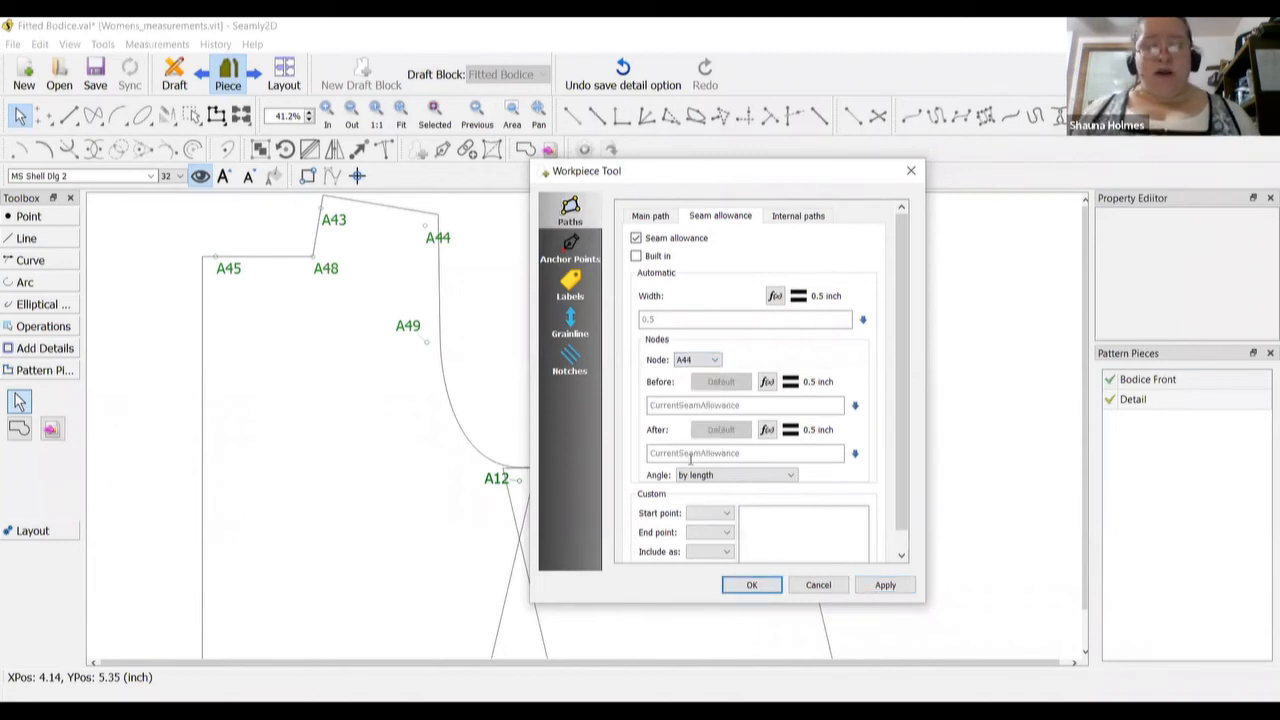
double_click(693, 455)
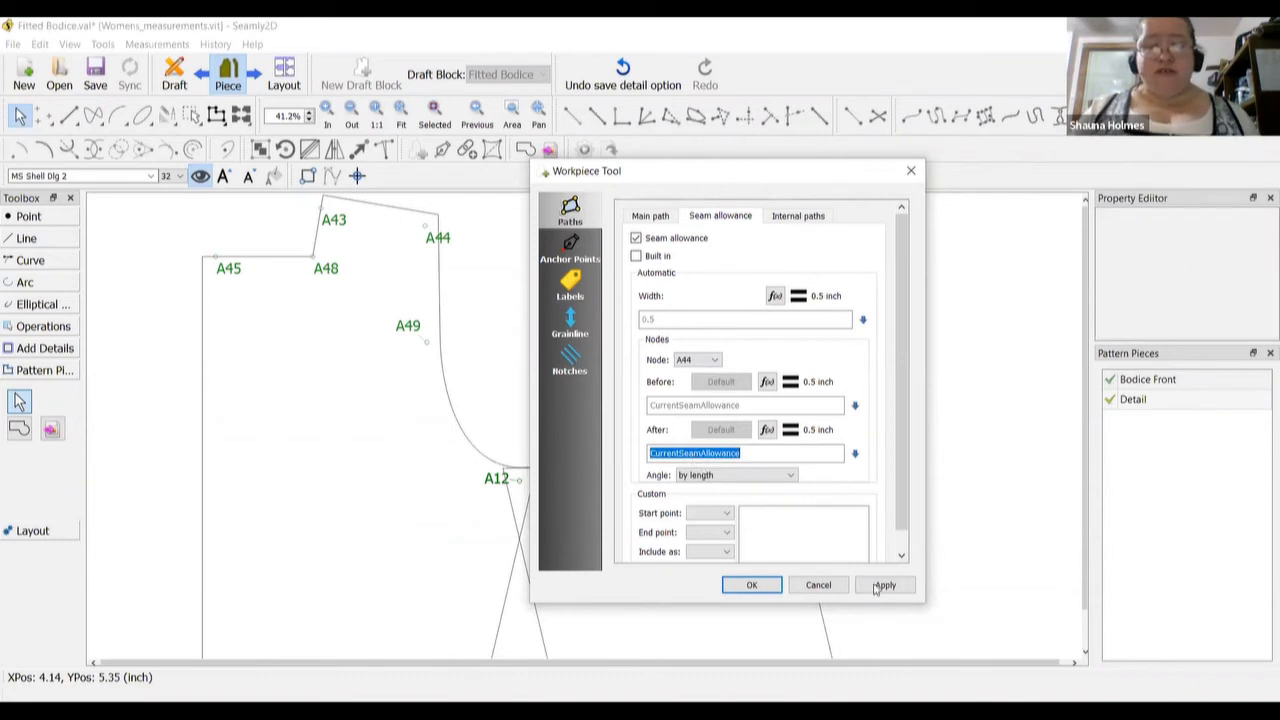
text(0)
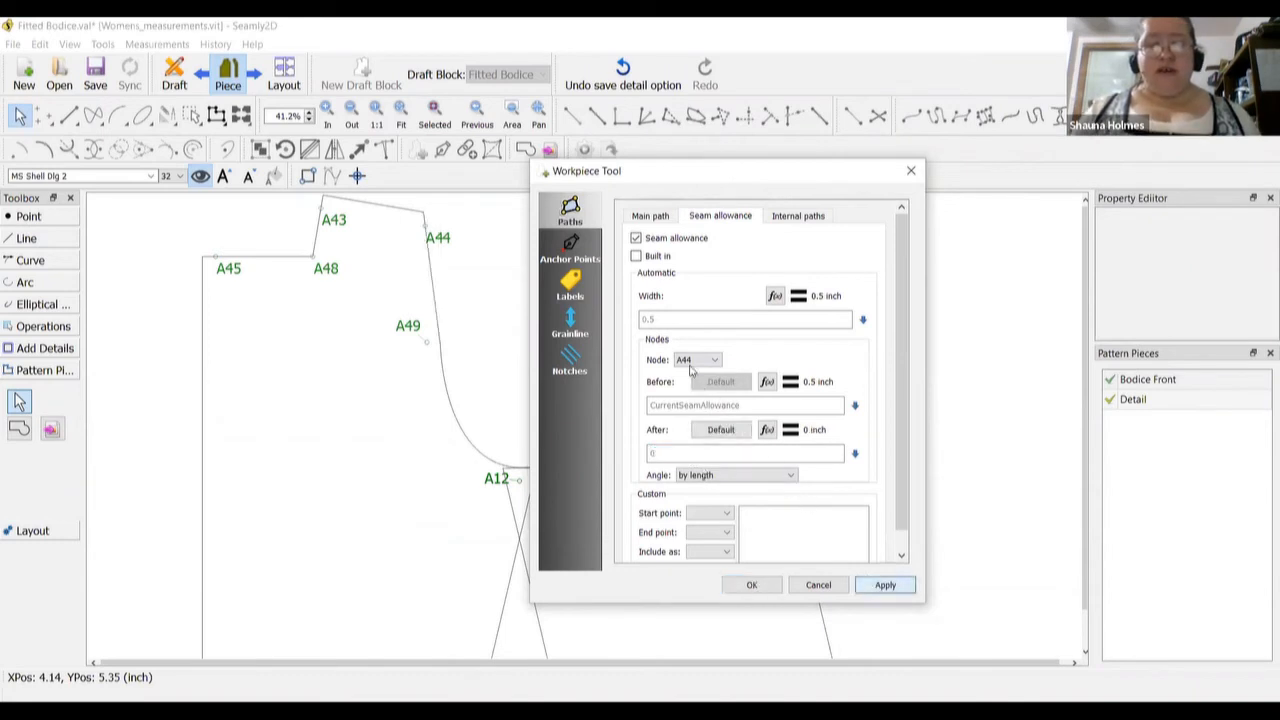
Set the back piece's seam allowance both before and after node A49 to 0
click(694, 361)
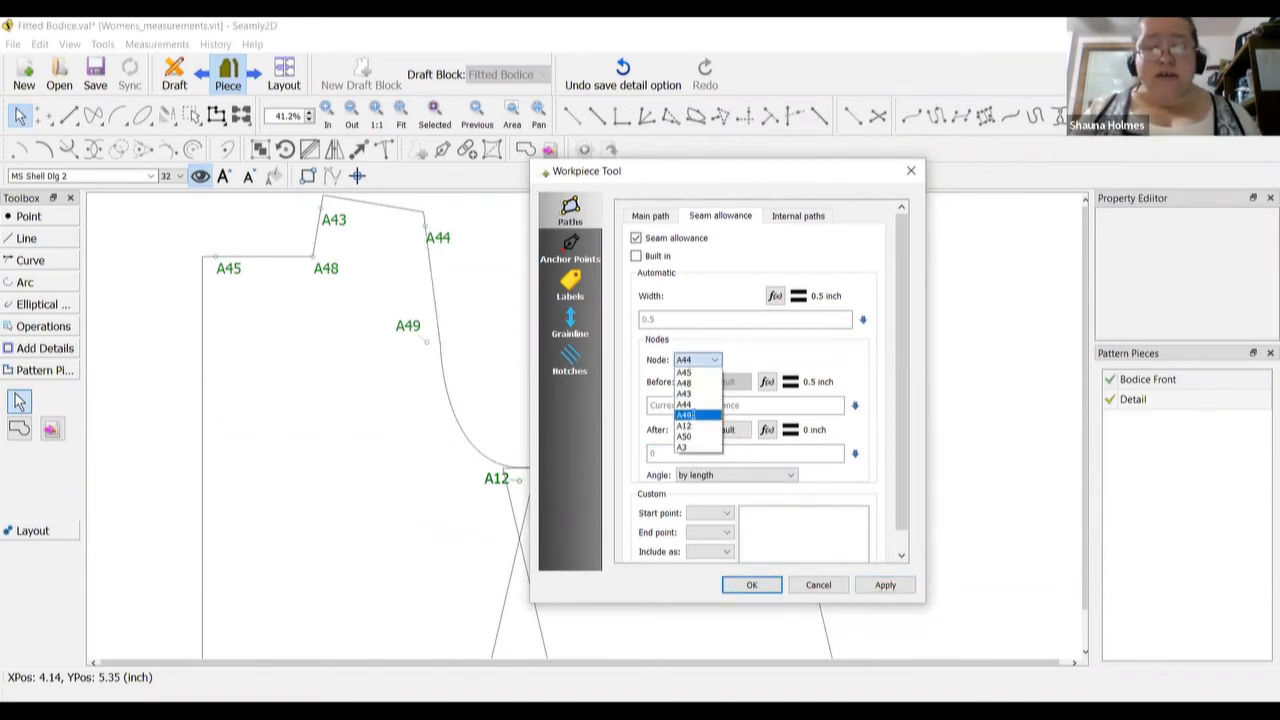
click(693, 416)
double_click(682, 405)
text(0)
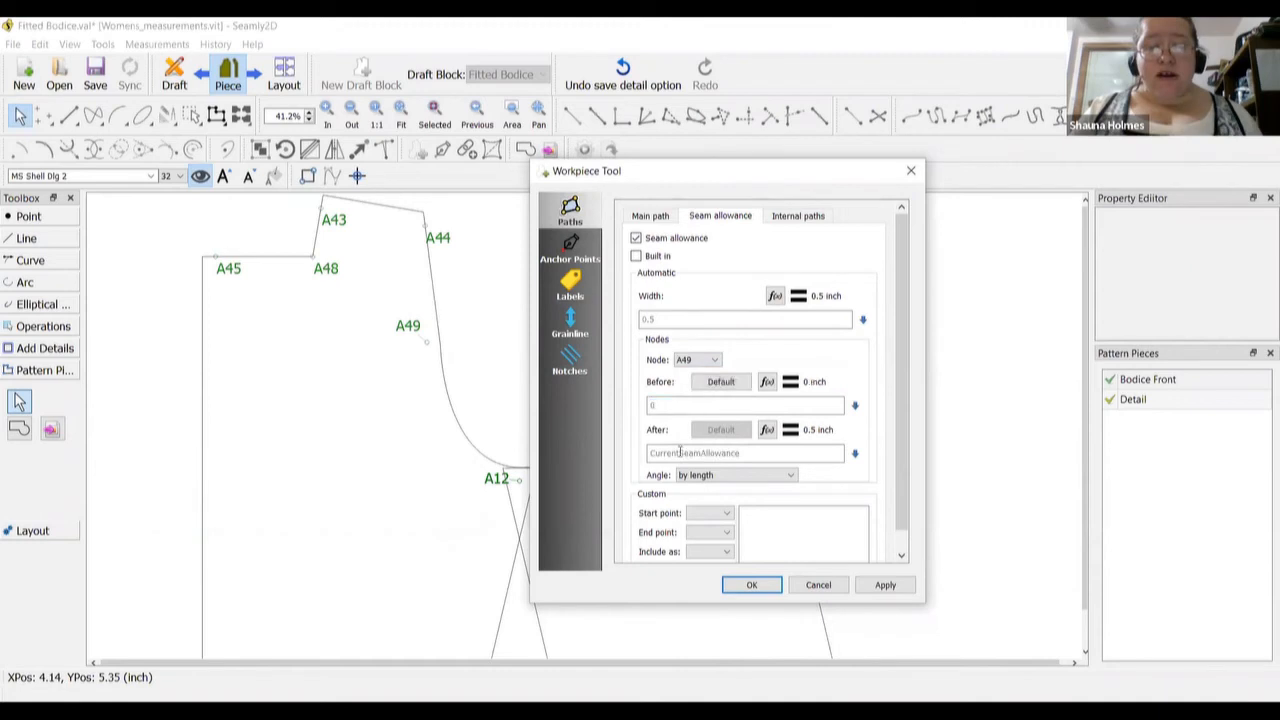
double_click(681, 452)
text(0)
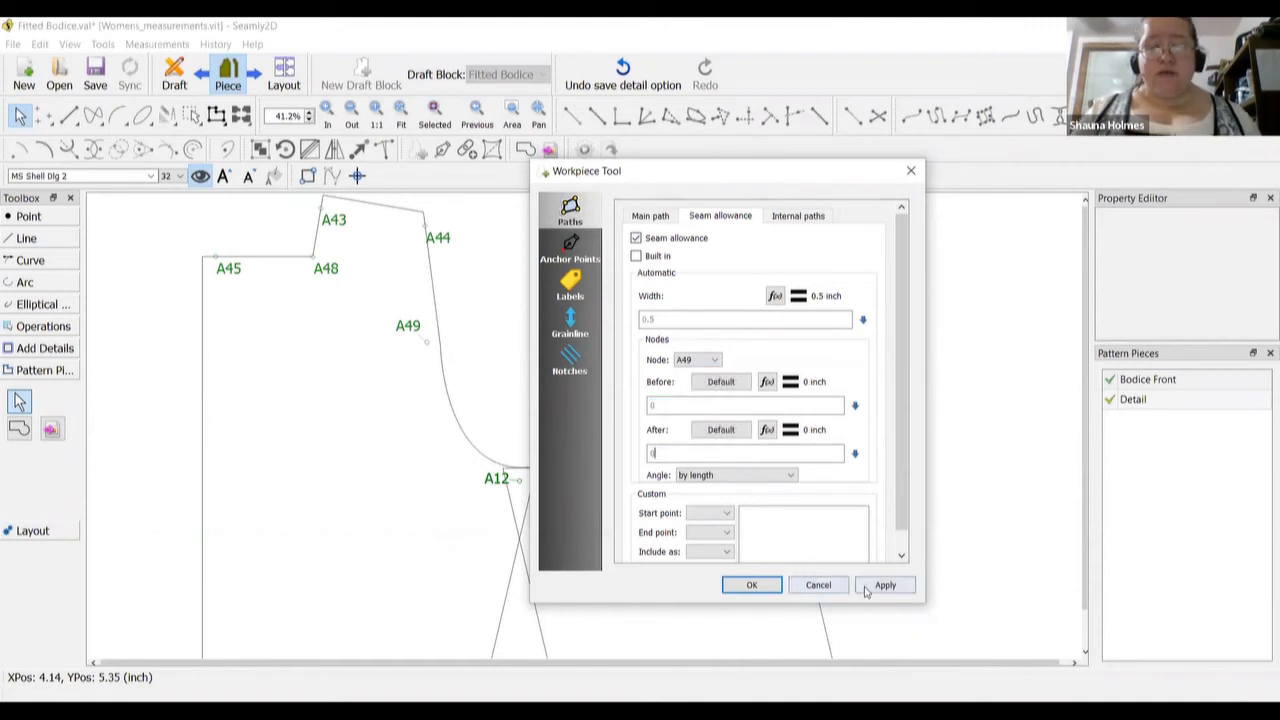
click(881, 585)
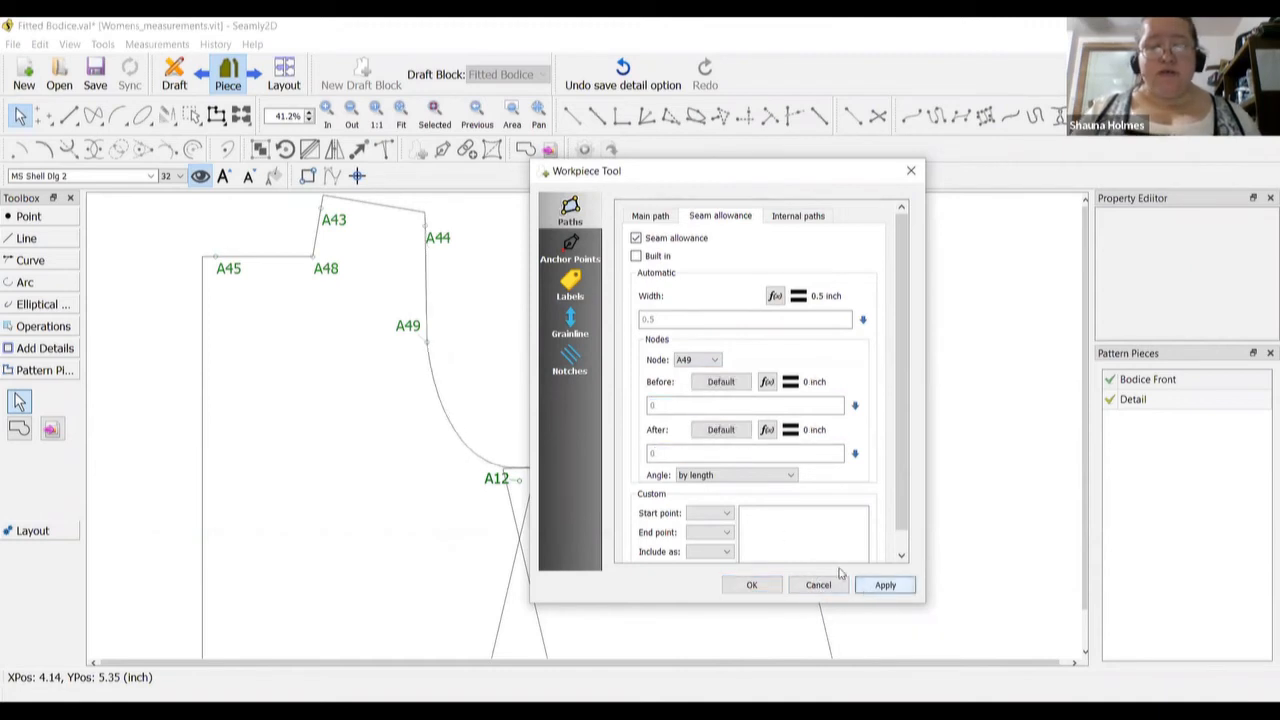
Set the back piece's seam allowance before node A12 to 0, keeping the default after it
click(697, 360)
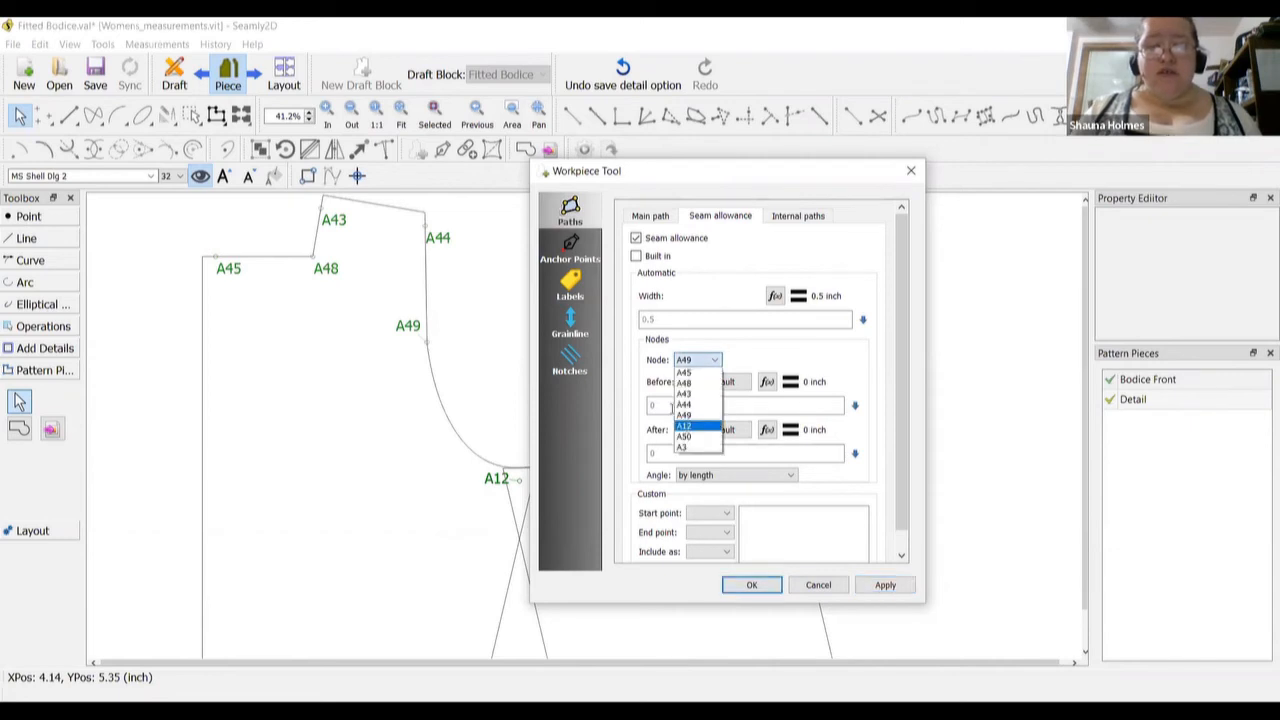
click(687, 428)
double_click(673, 406)
text(0)
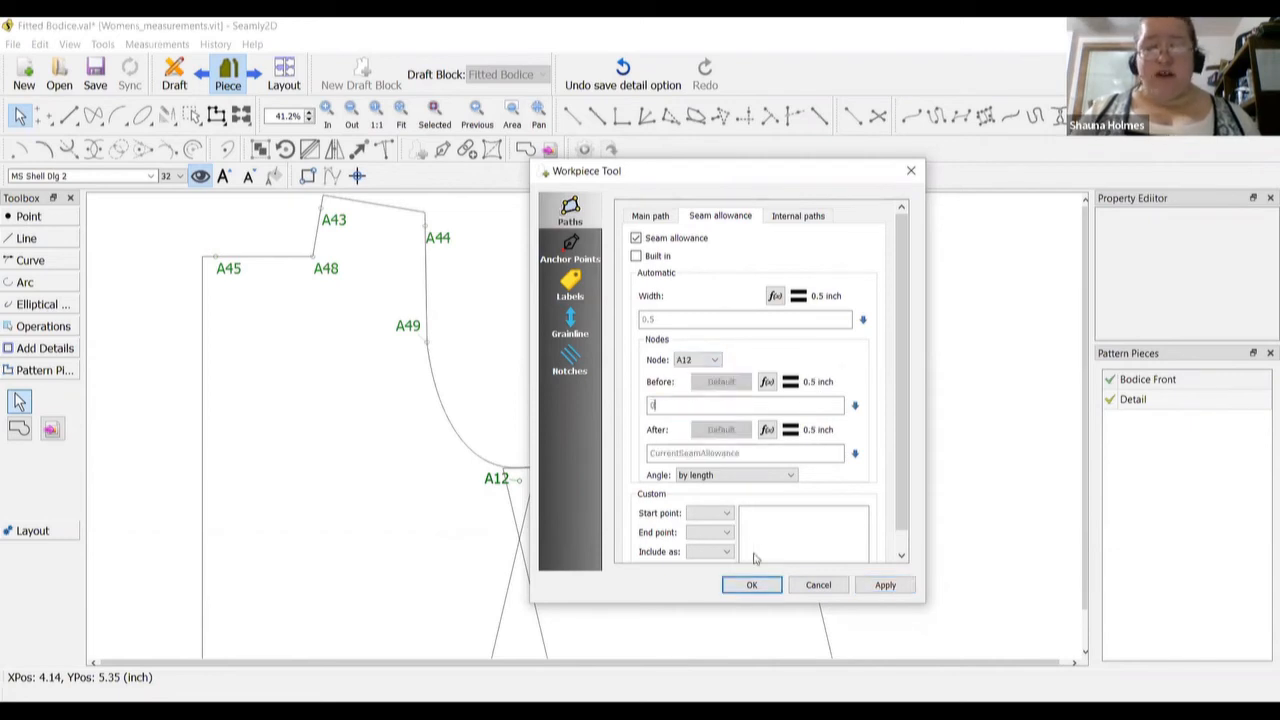
click(860, 587)
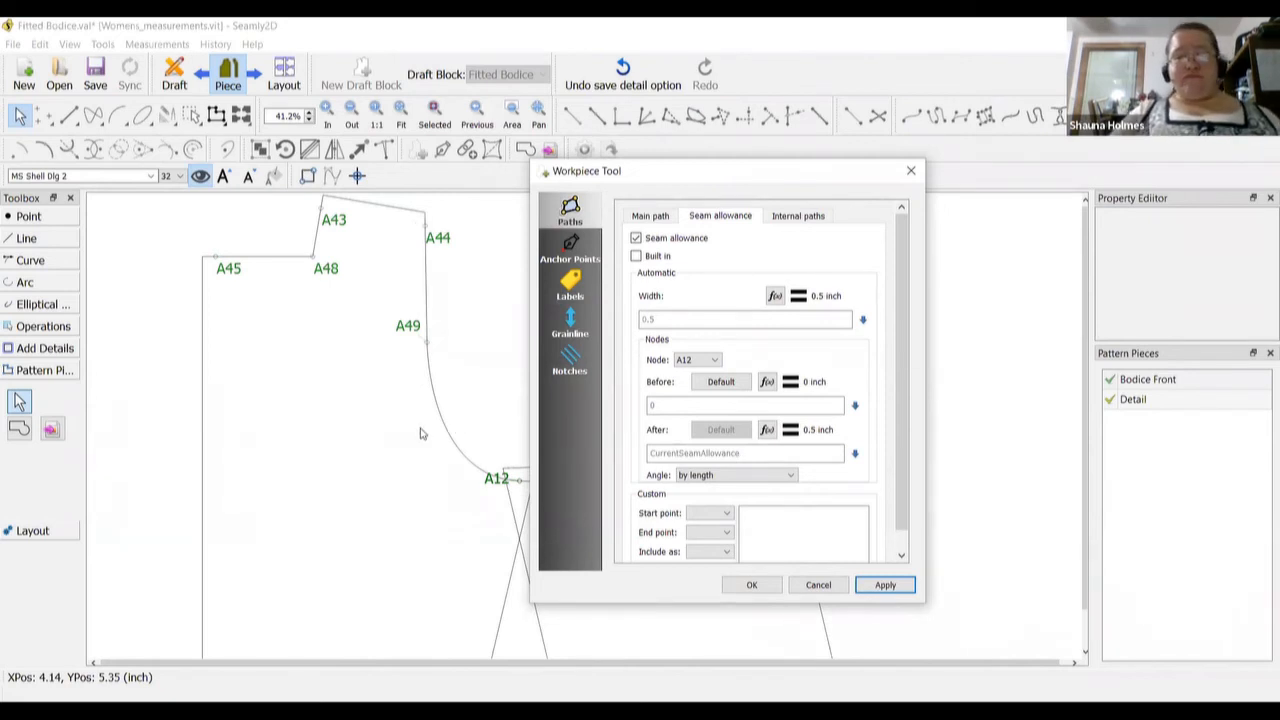
Set the back piece's seam allowance after node A50 to 0, keeping the default before it
click(690, 362)
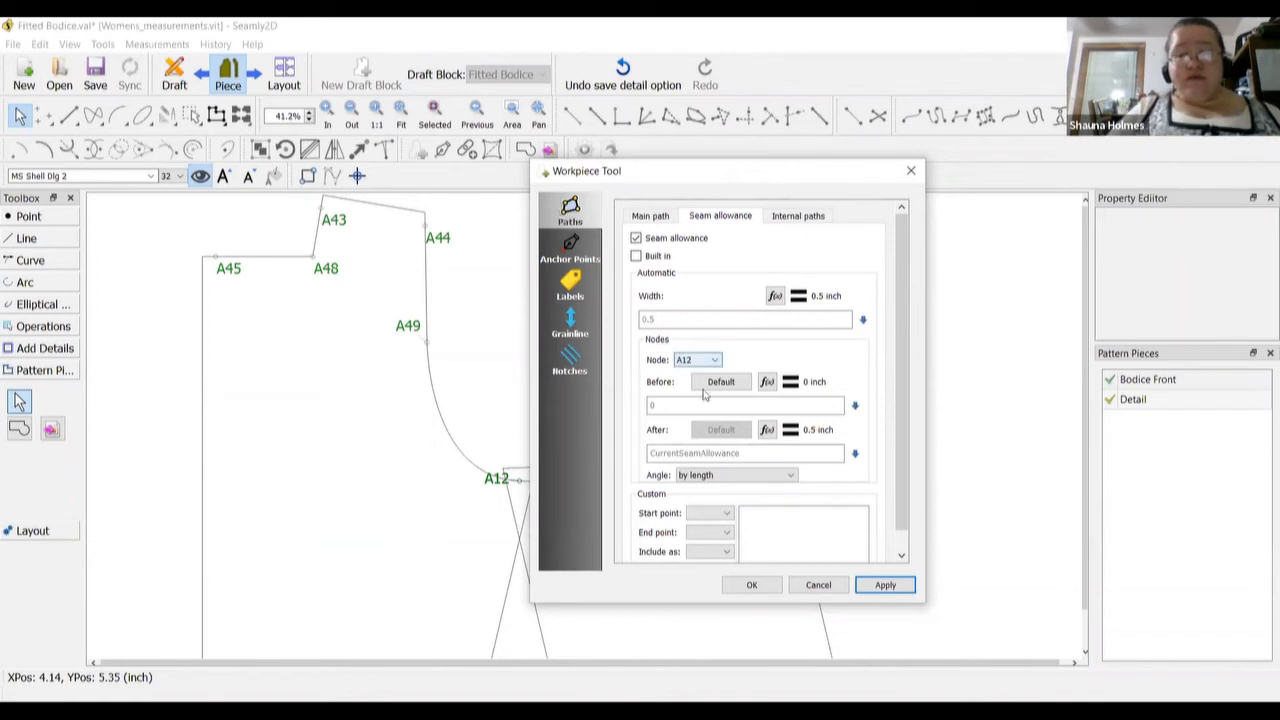
click(695, 438)
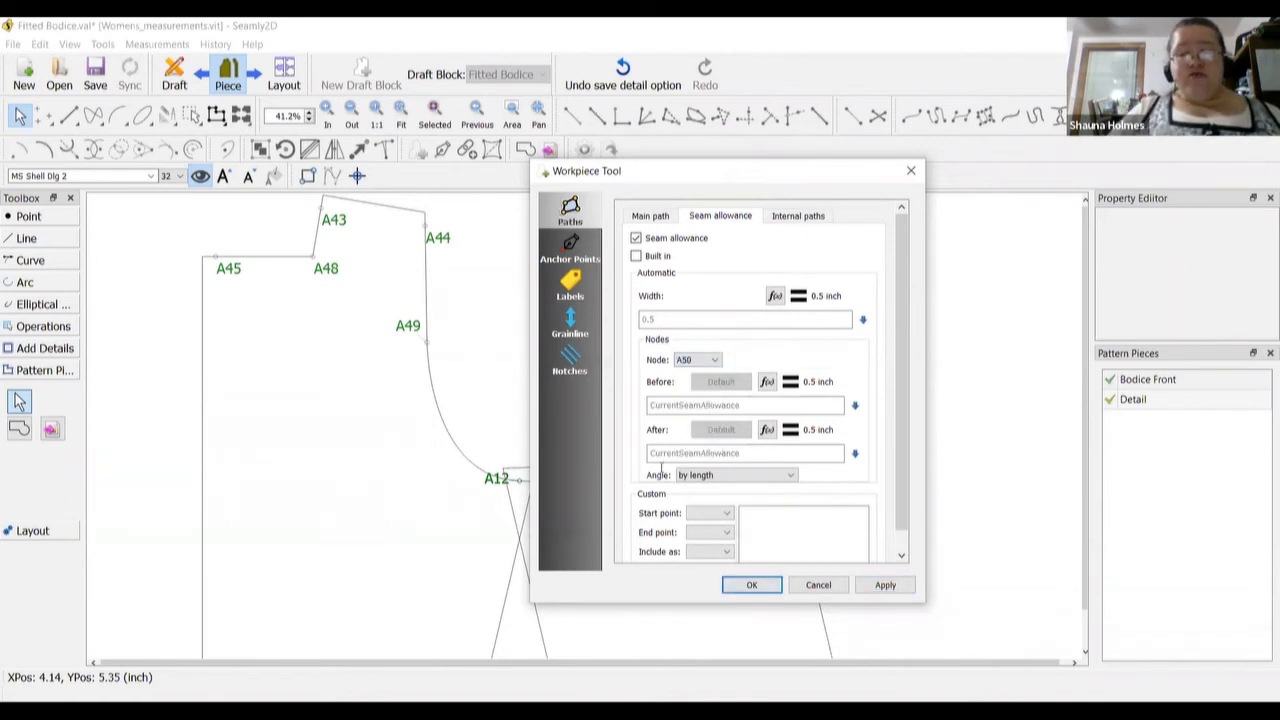
double_click(665, 457)
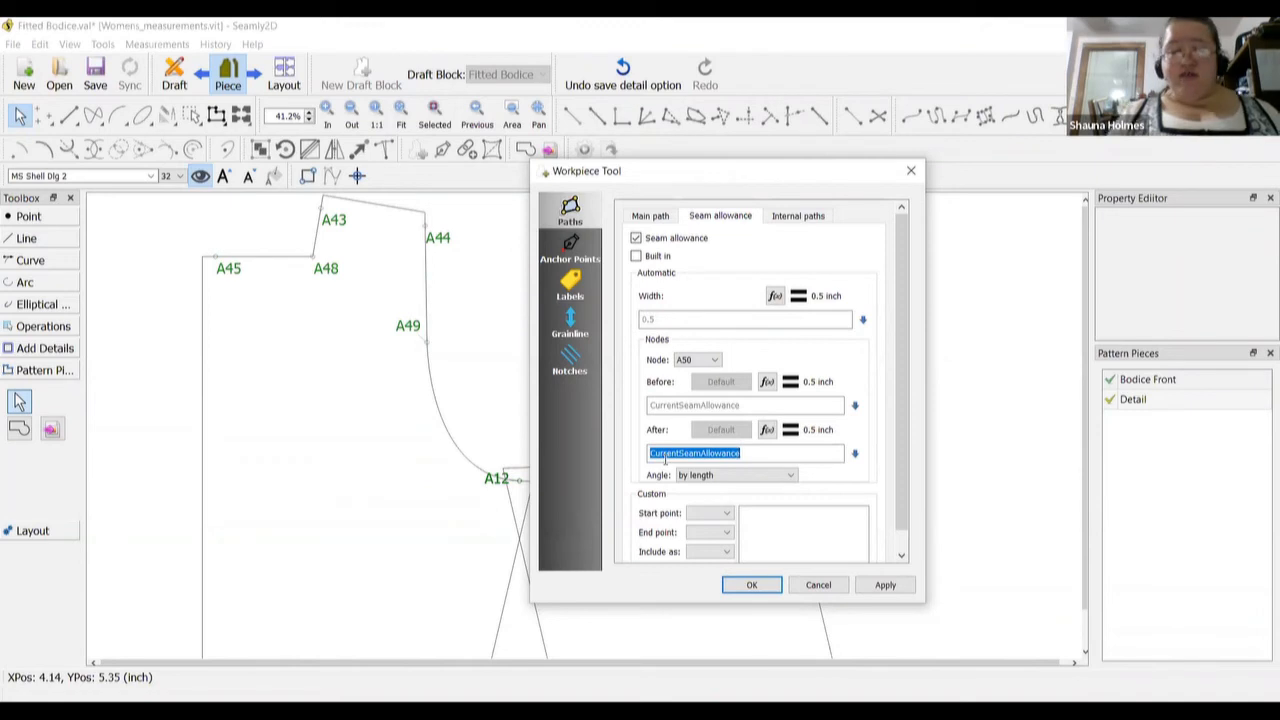
key(BackSpace)
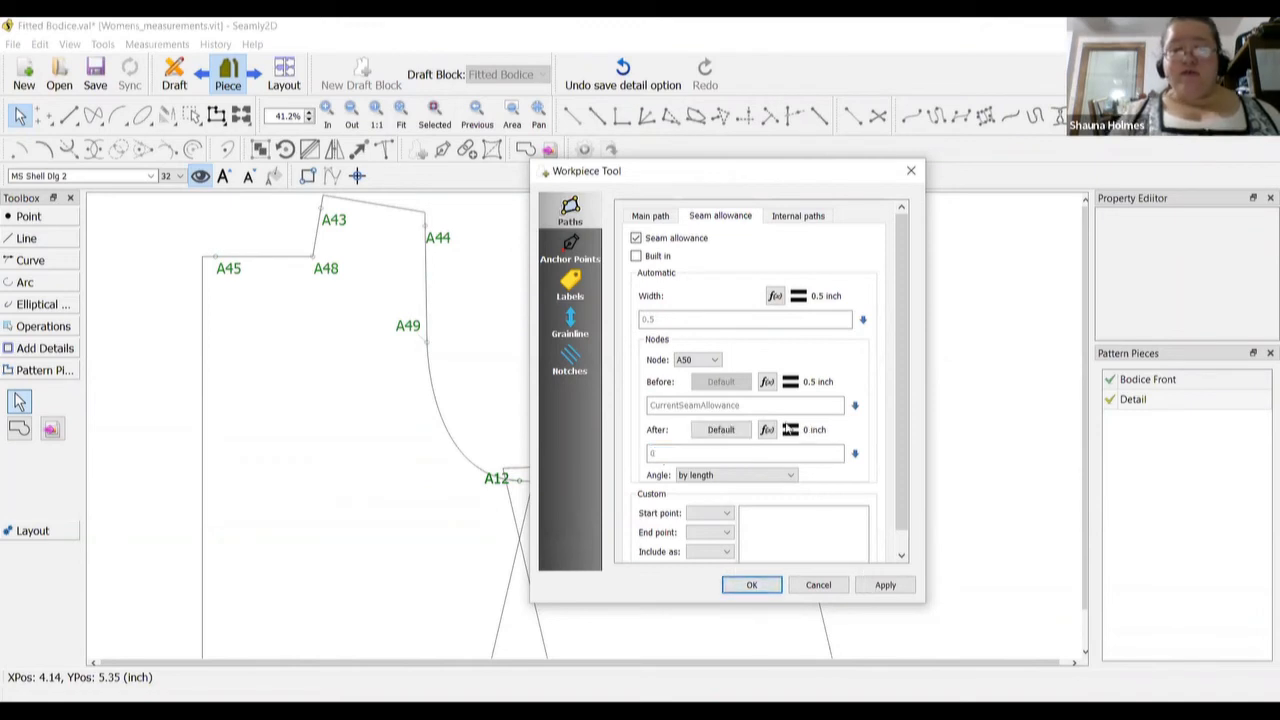
click(885, 585)
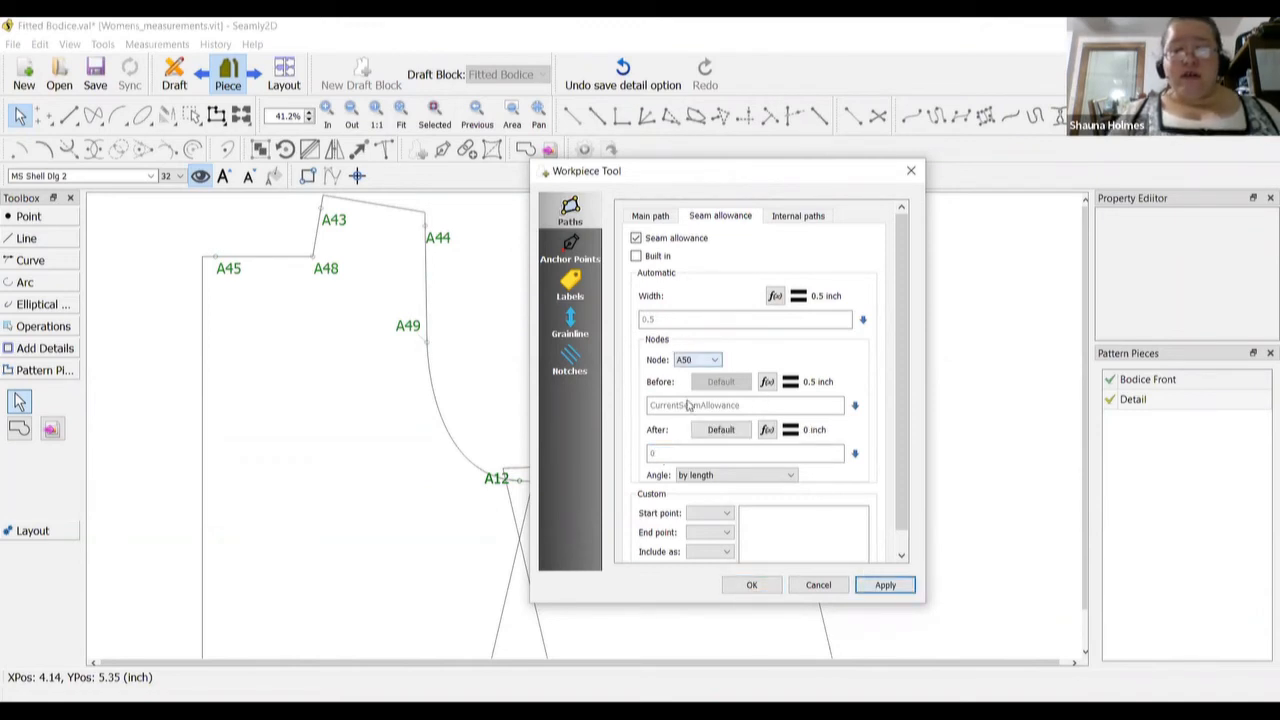
Set the back piece's seam allowance before node A3 to 0 and accept the piece's settings
click(698, 360)
click(698, 448)
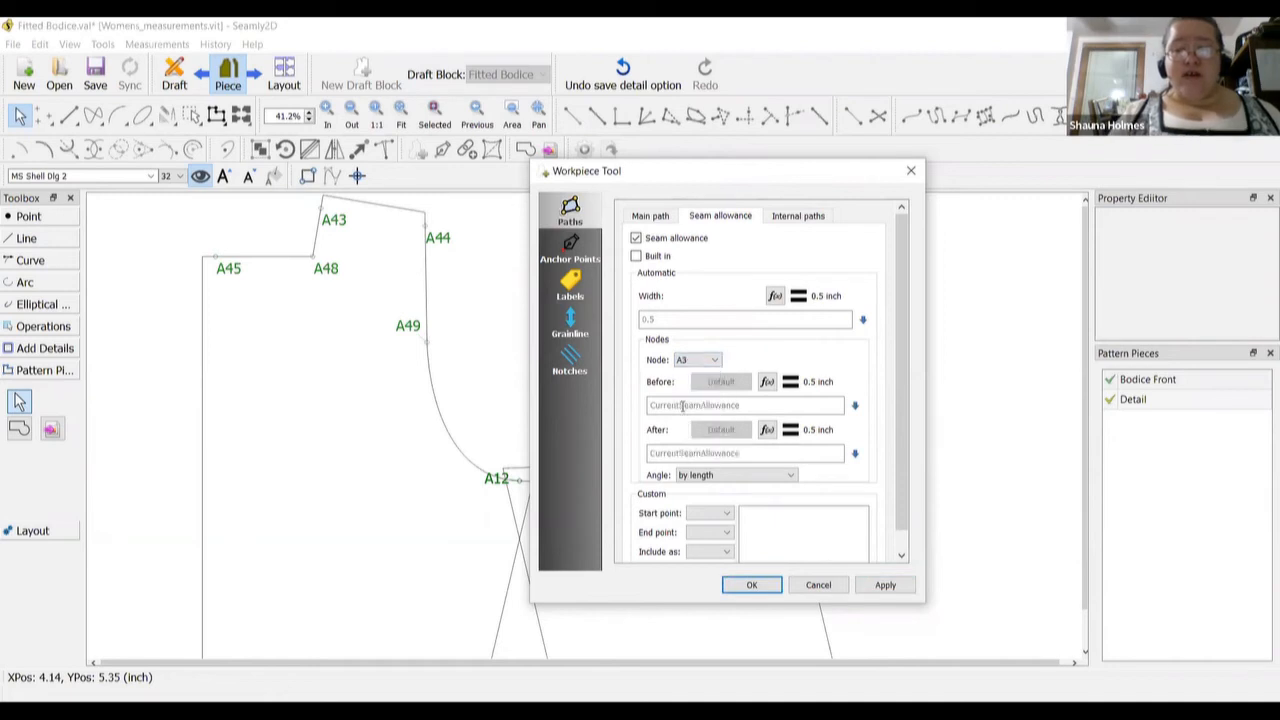
double_click(683, 405)
key(BackSpace)
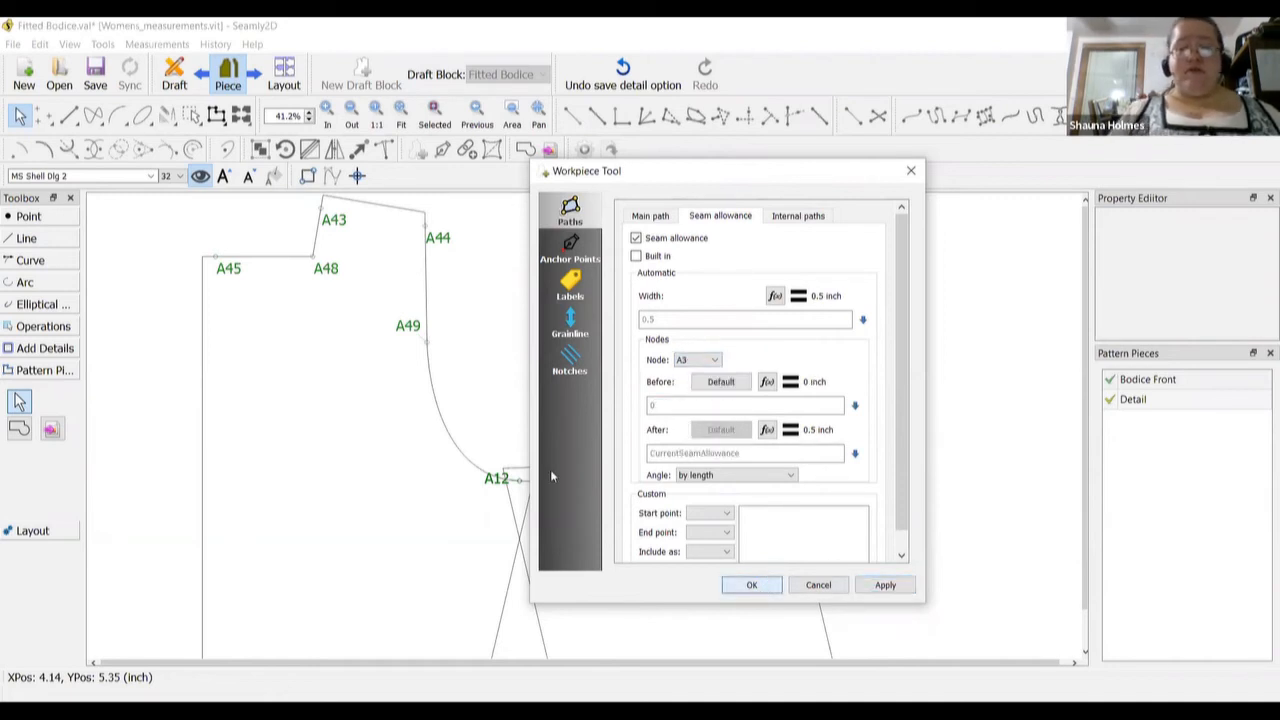
key(Return)
scroll(552, 477, down, 2)
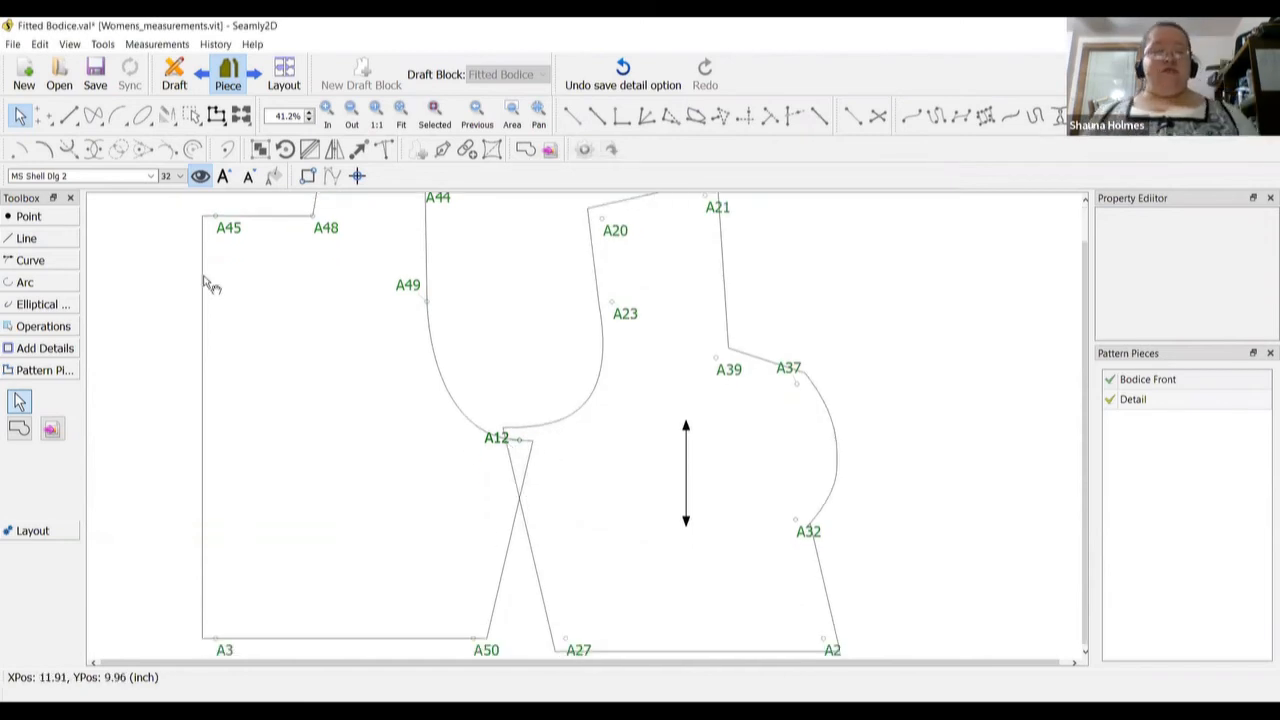
scroll(208, 282, up, 1)
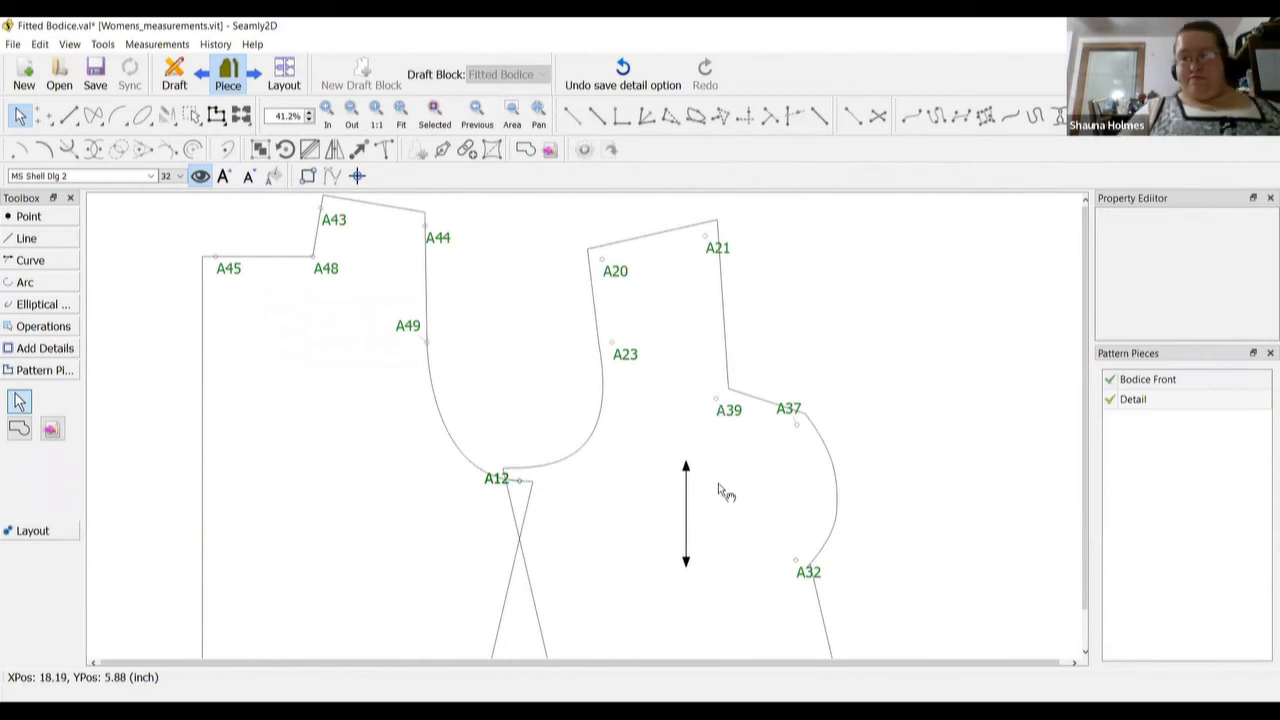
scroll(735, 490, down, 1)
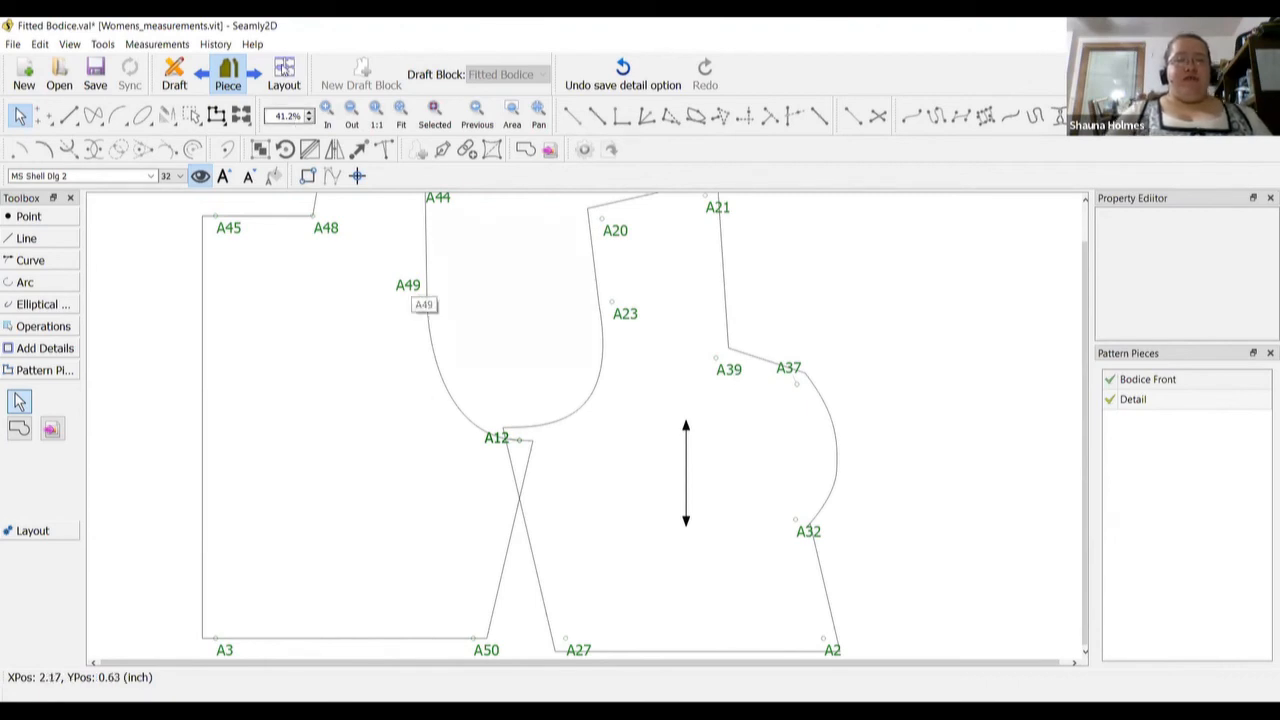
Create a layout of the pattern pieces on custom paper 36 inches wide and 70 inches high
click(285, 68)
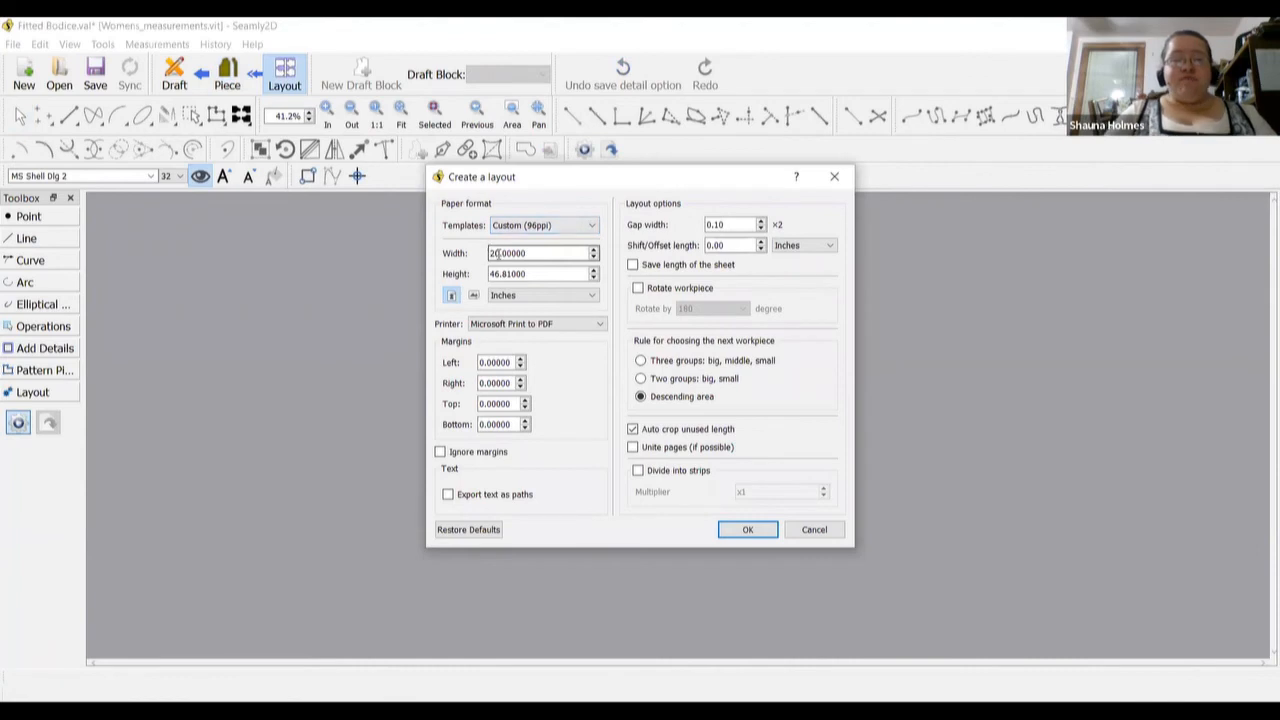
double_click(494, 253)
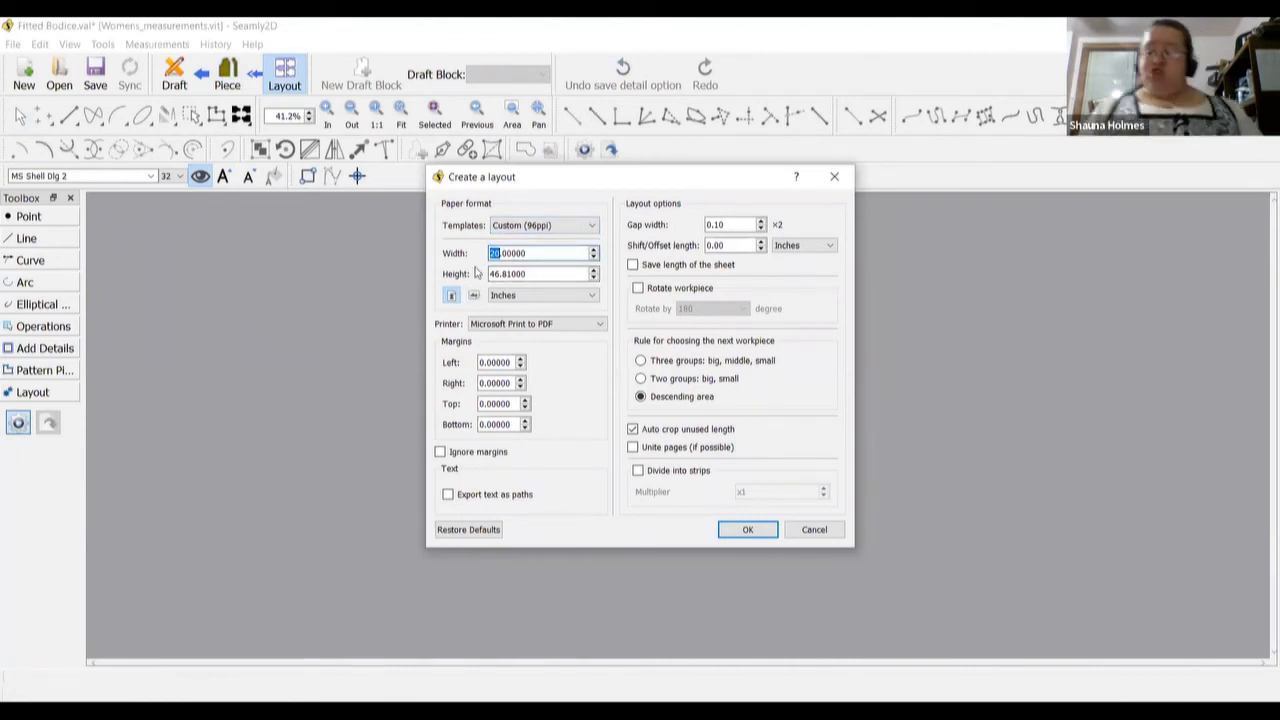
text(36)
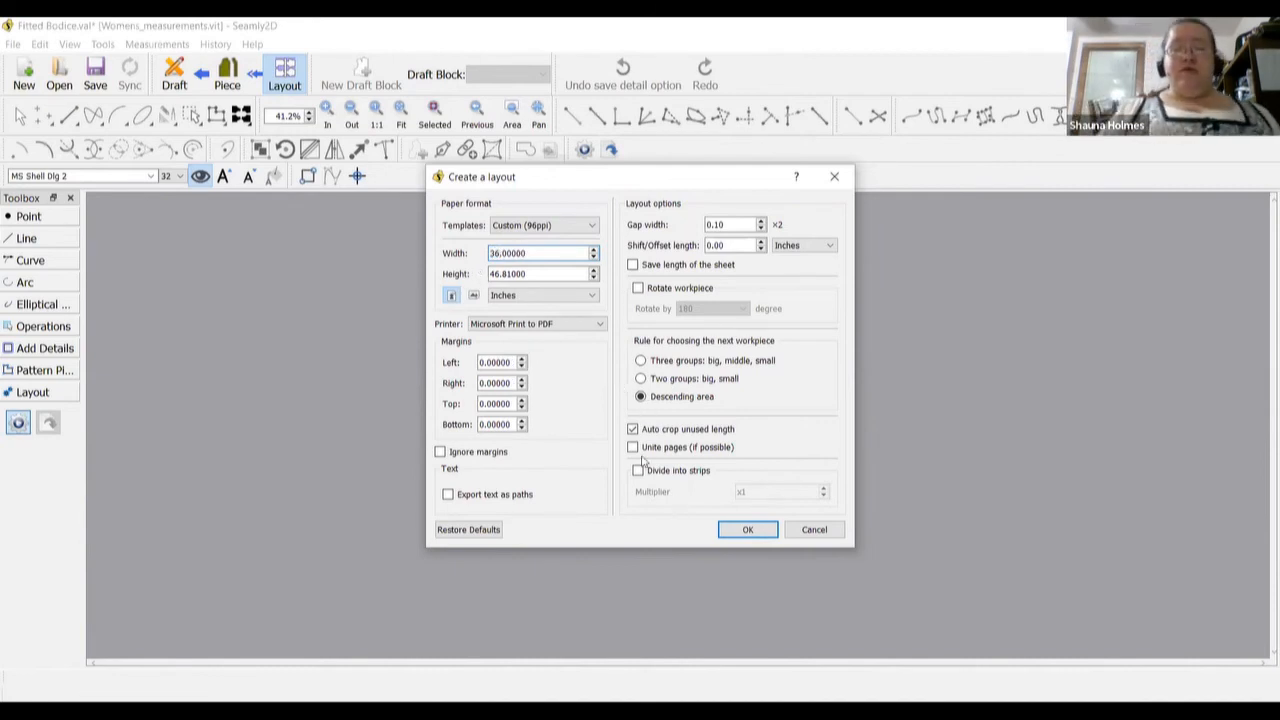
triple_click(542, 274)
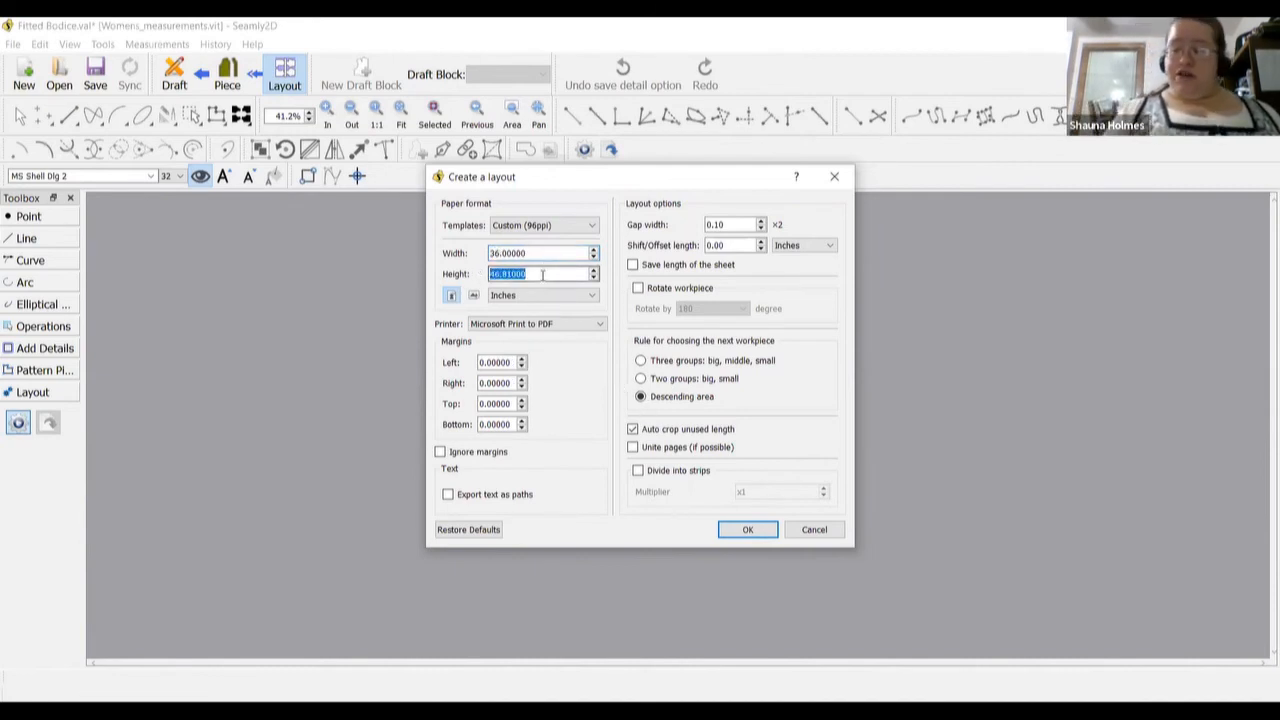
text(70)
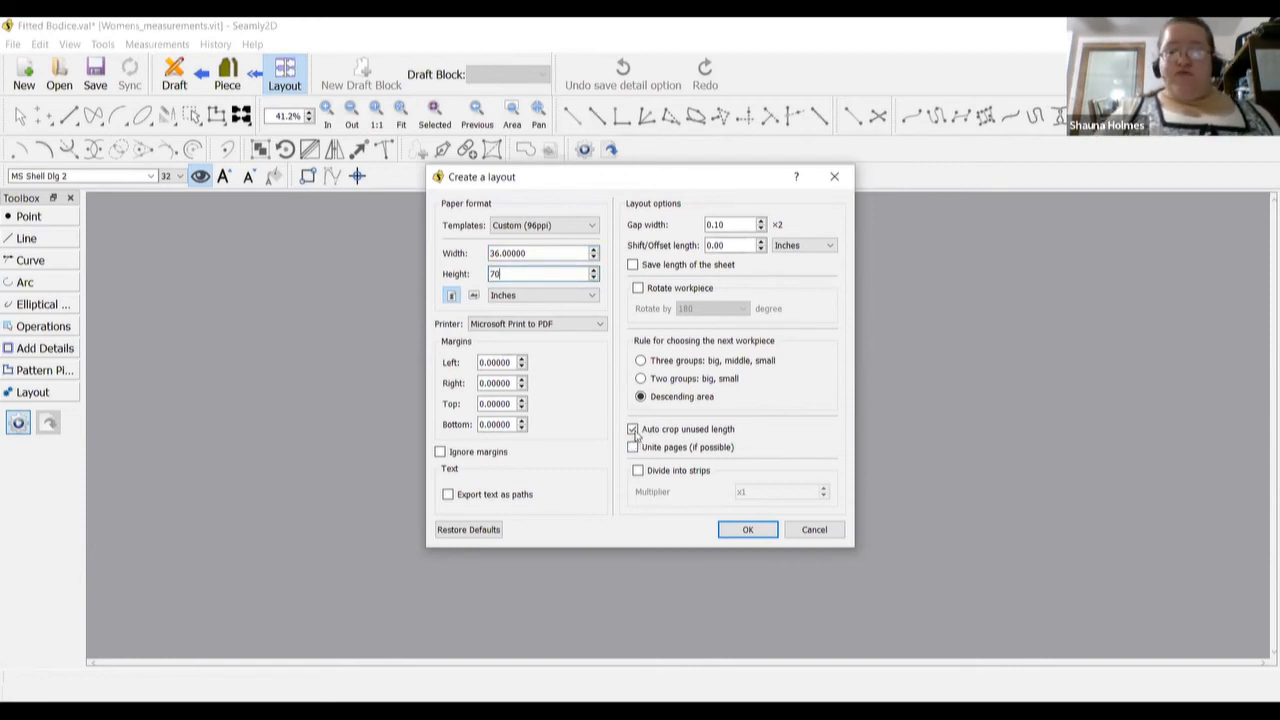
click(748, 529)
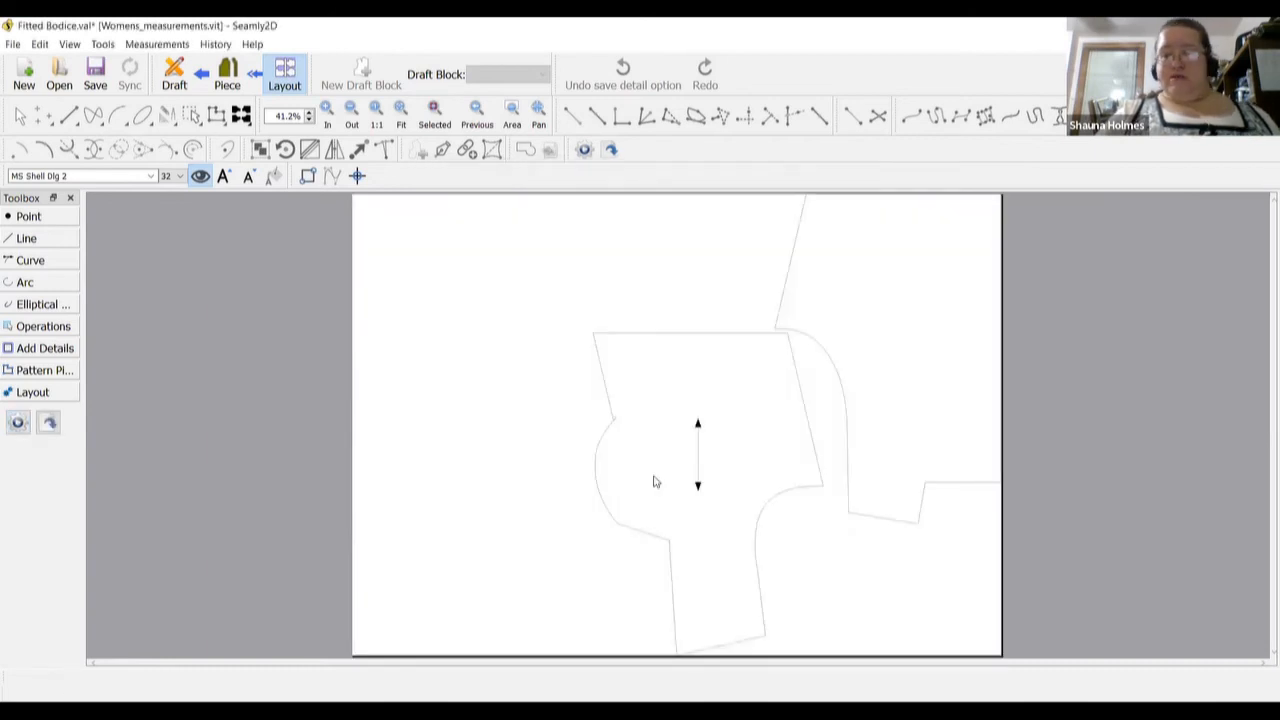
Regenerate the layout with the custom paper width set to 26 inches
click(18, 425)
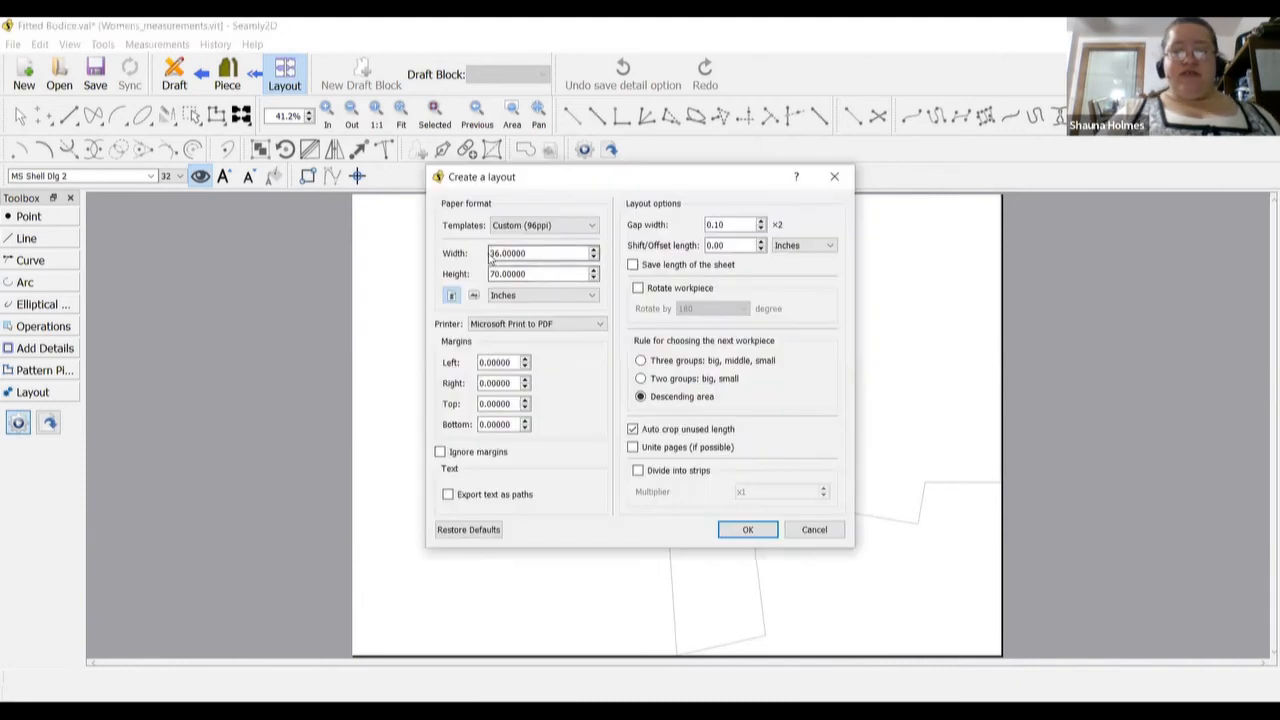
double_click(492, 253)
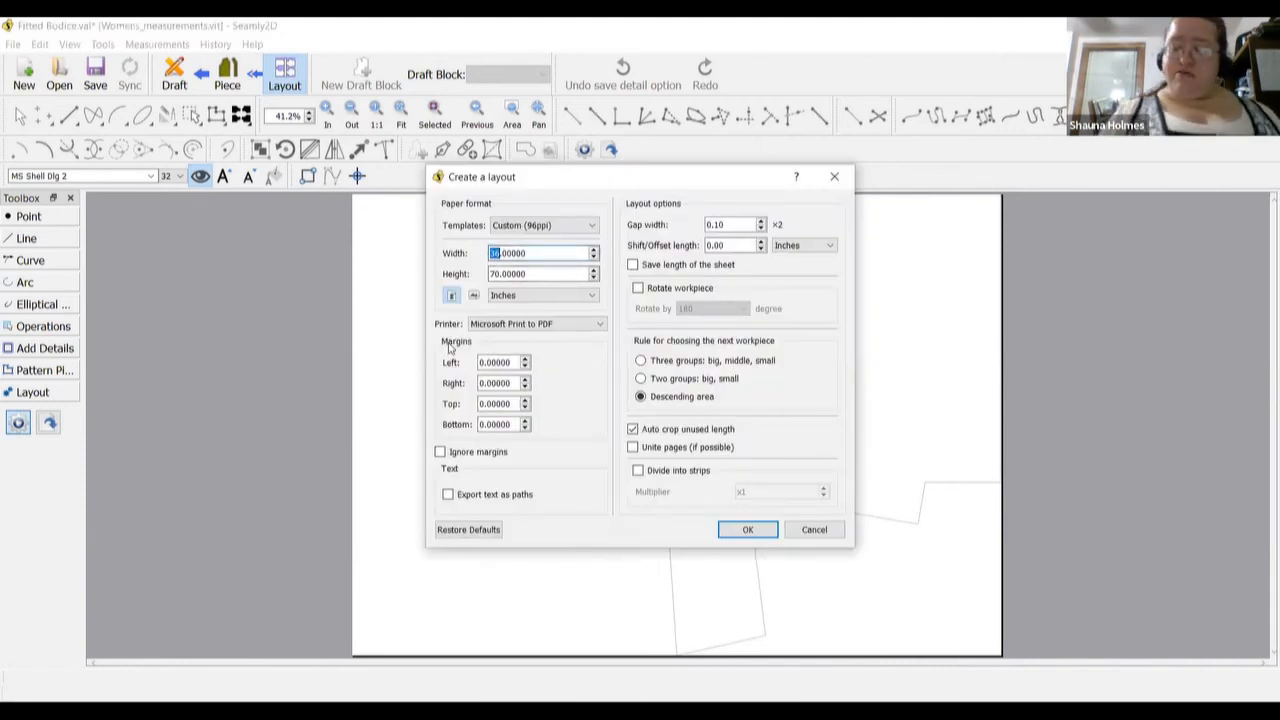
text(26)
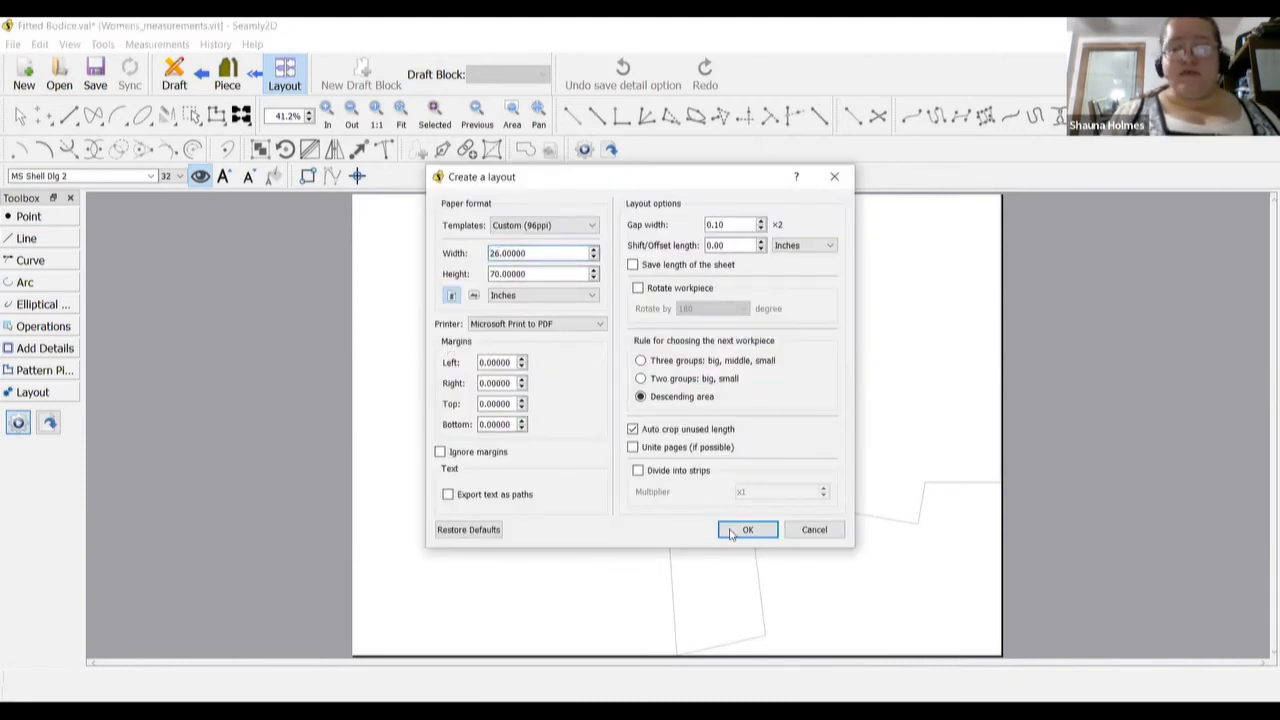
key(Return)
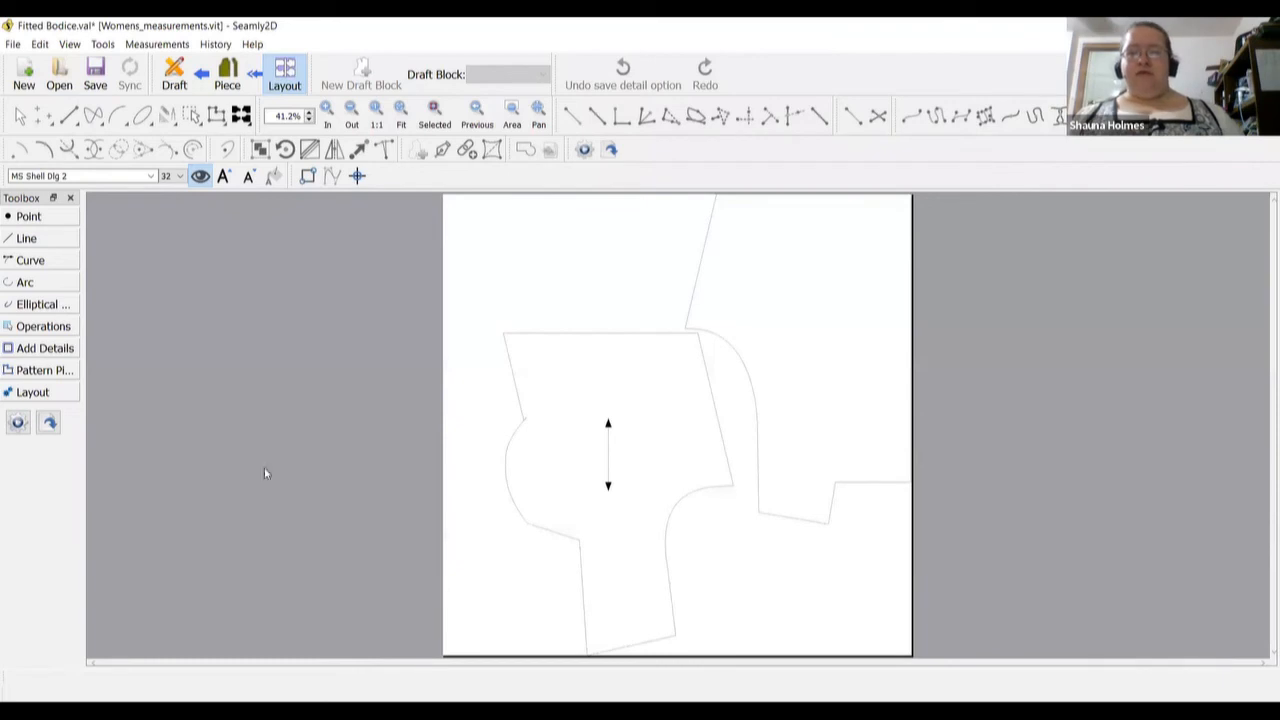
Start saving the layout as a tiled PDF with the Letter (96ppi) paper template
click(49, 425)
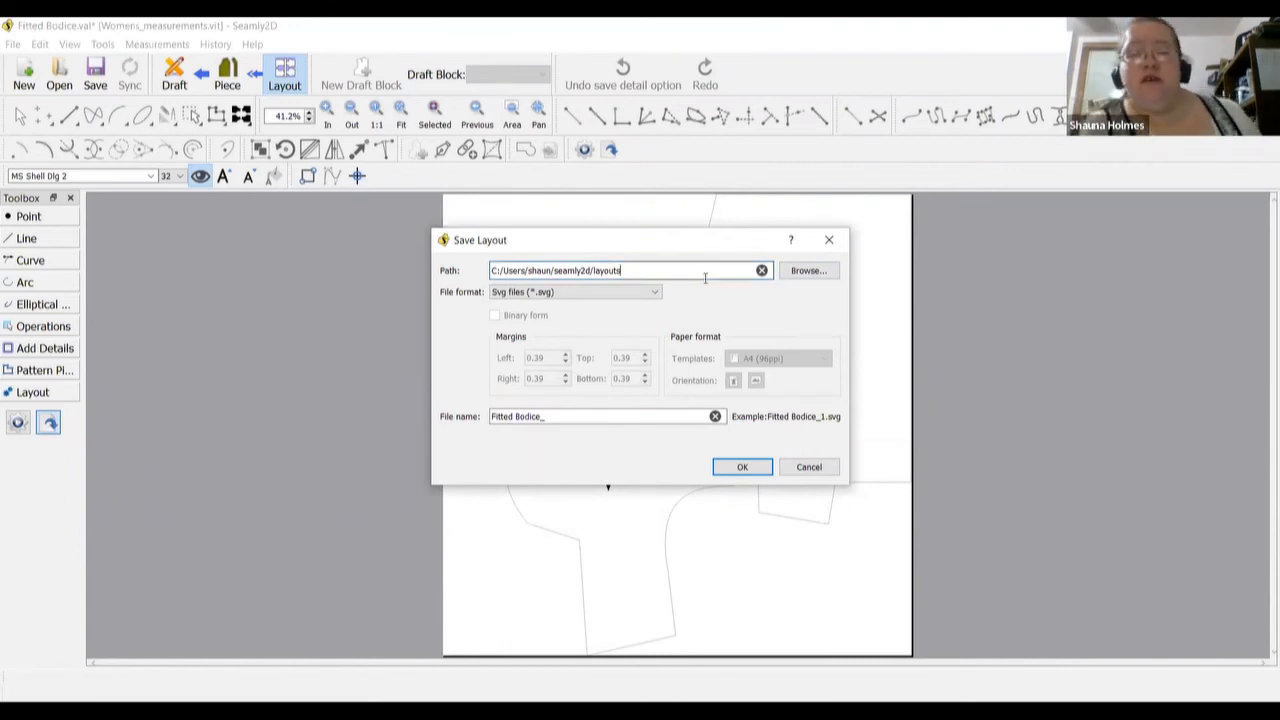
click(620, 292)
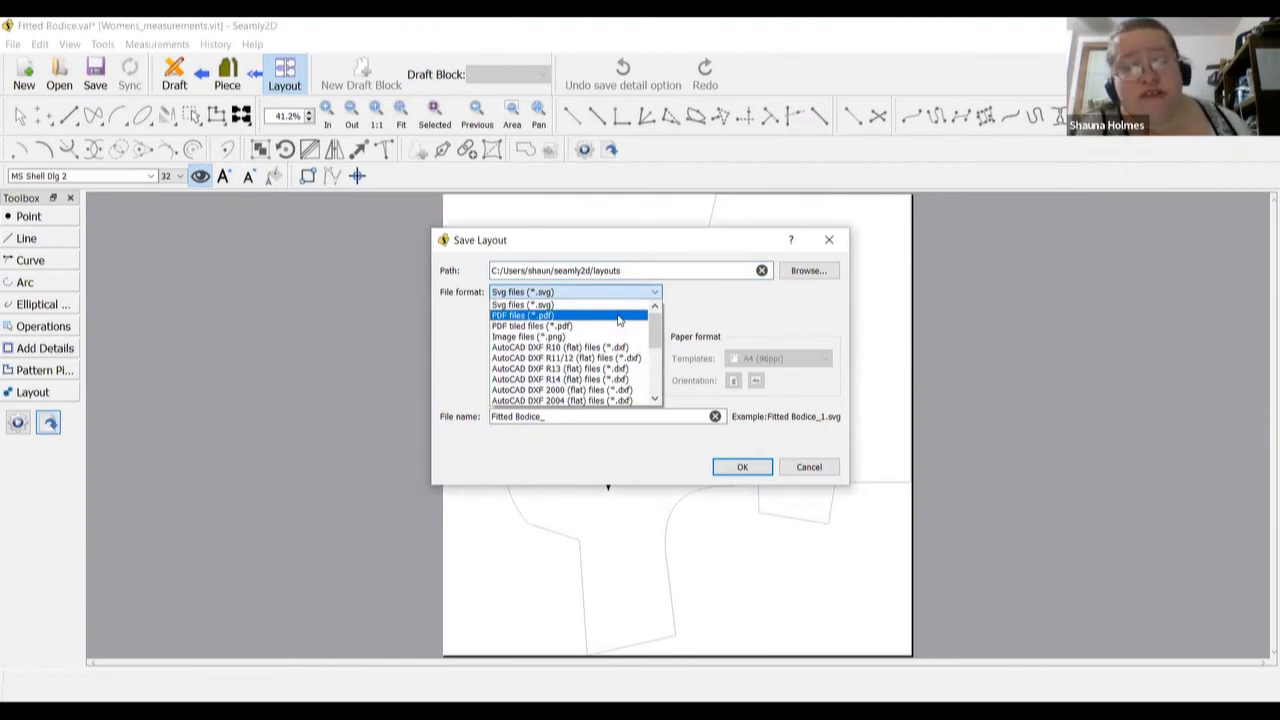
click(610, 326)
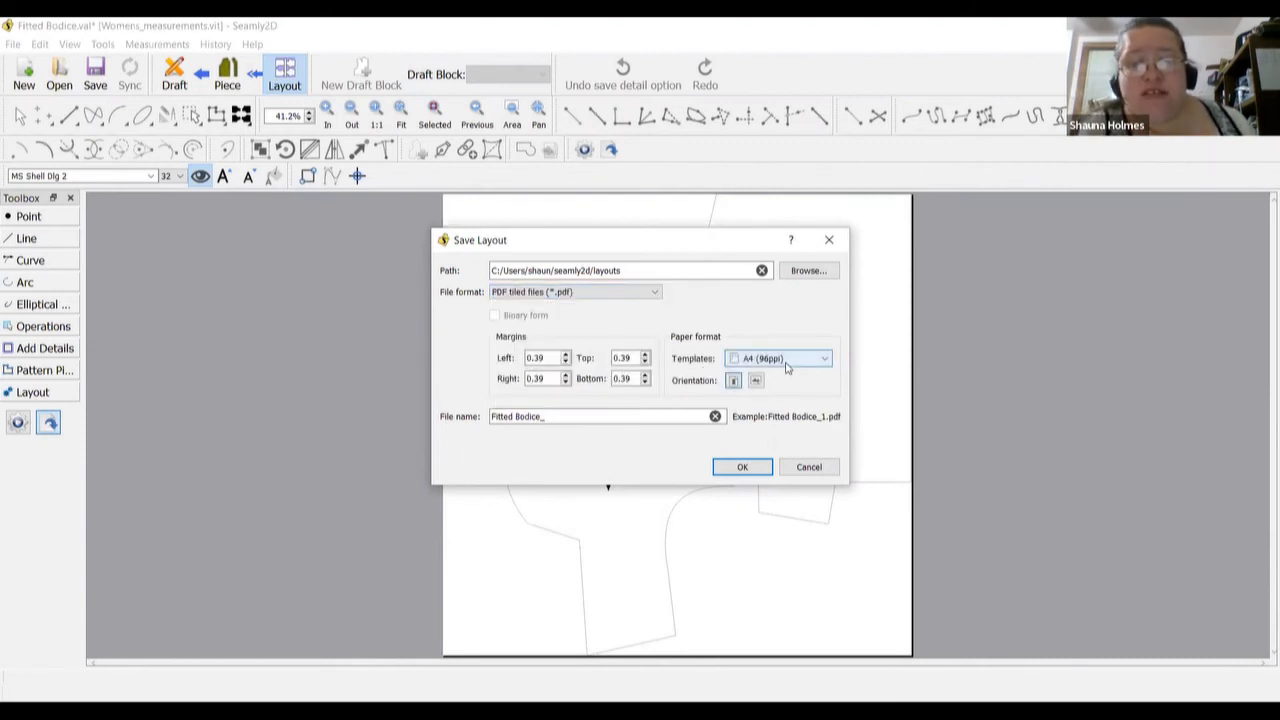
click(780, 360)
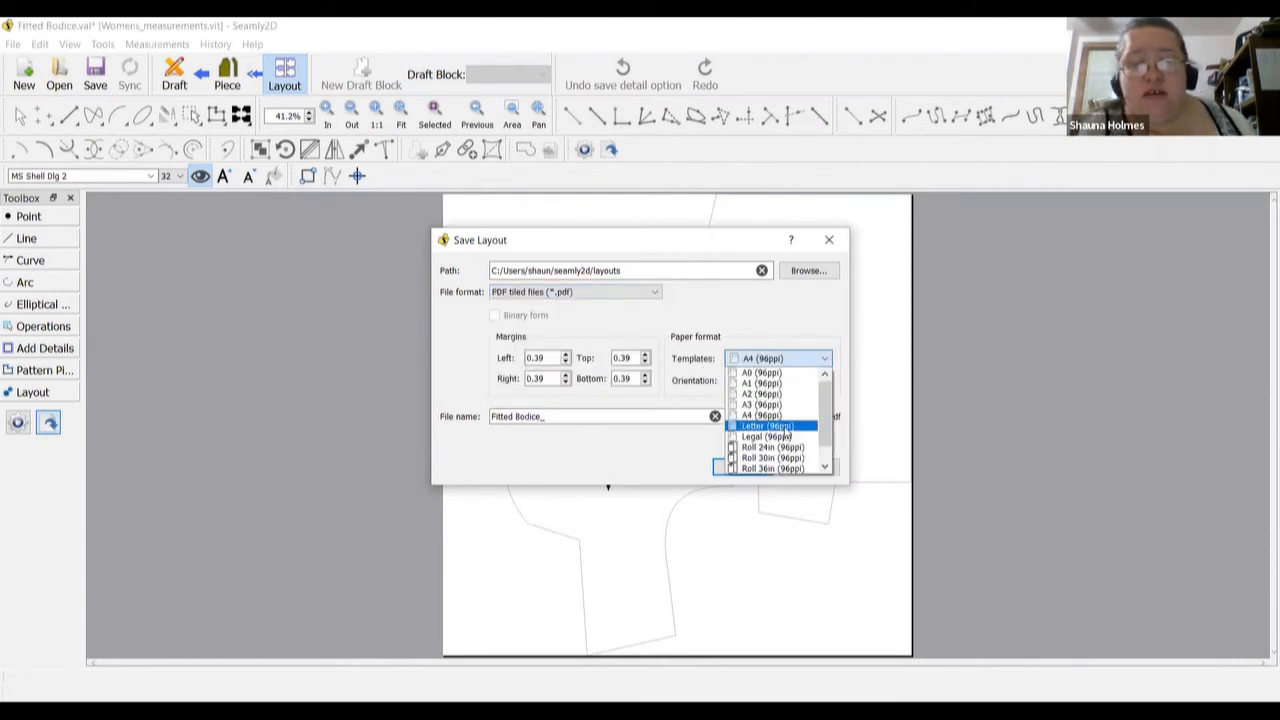
click(787, 428)
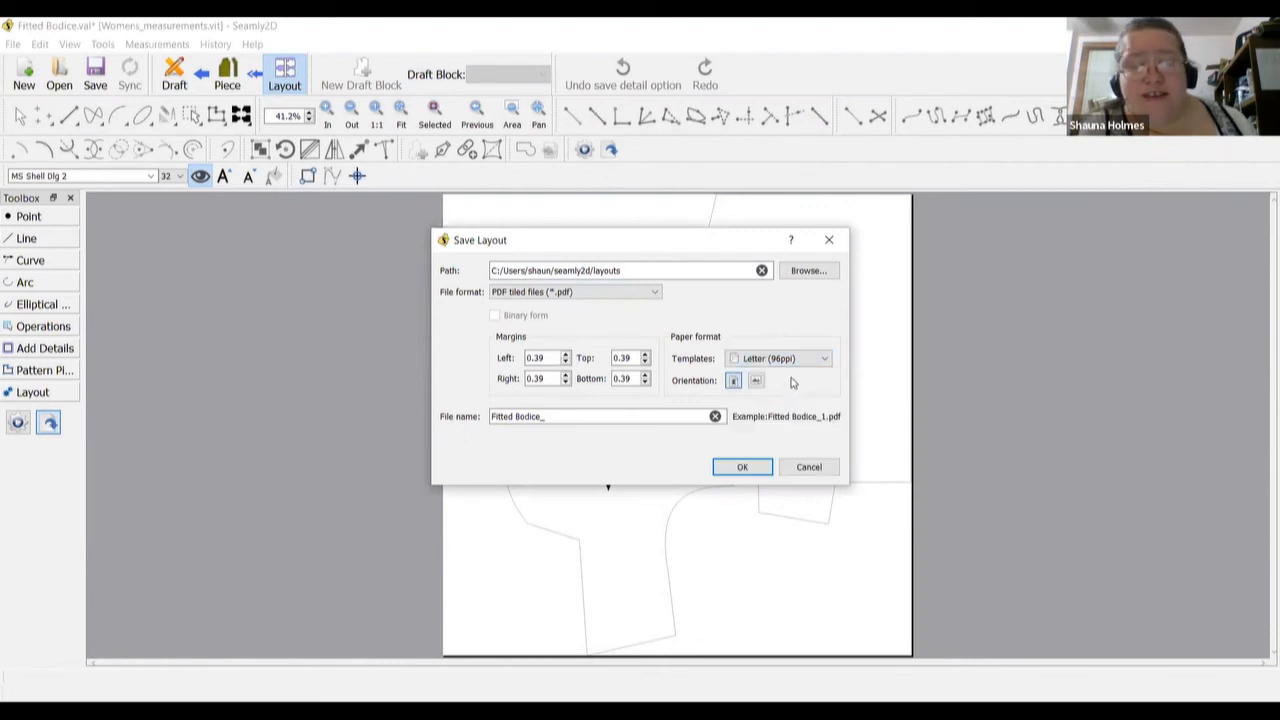
Change the export format to a regular, untiled PDF and save the layout with the file name Fitted Bodice_
click(616, 293)
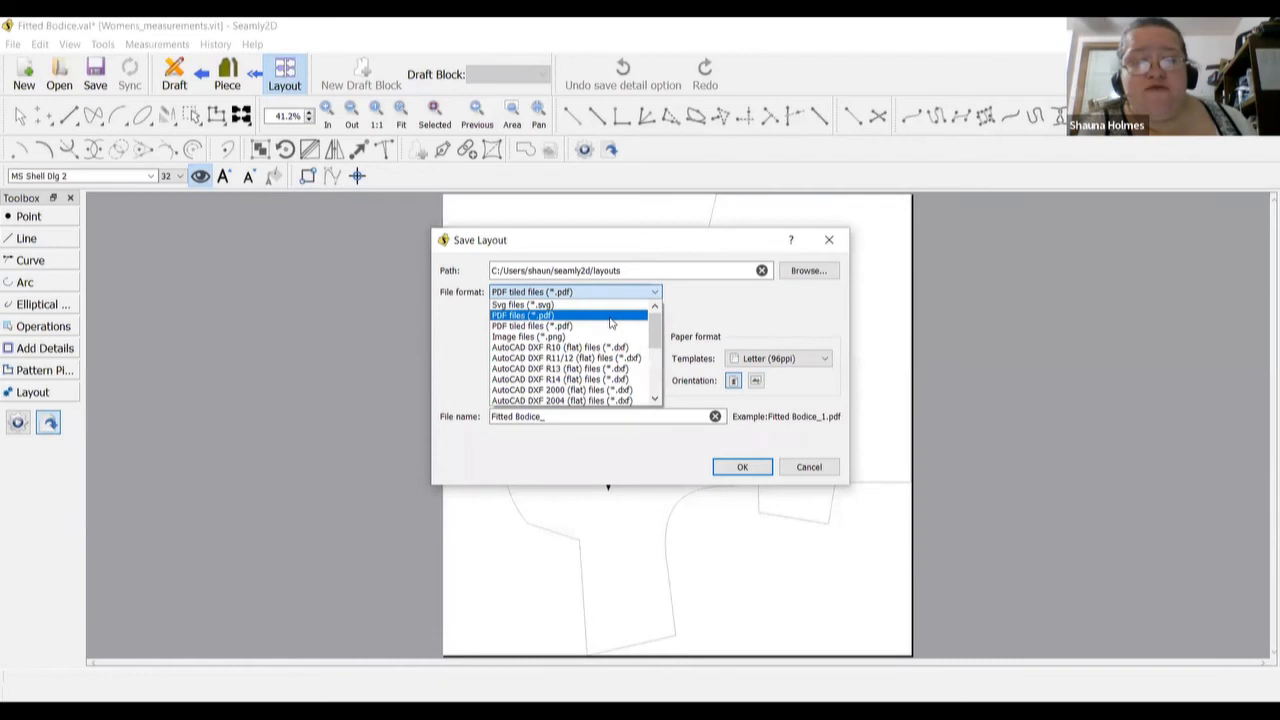
click(610, 317)
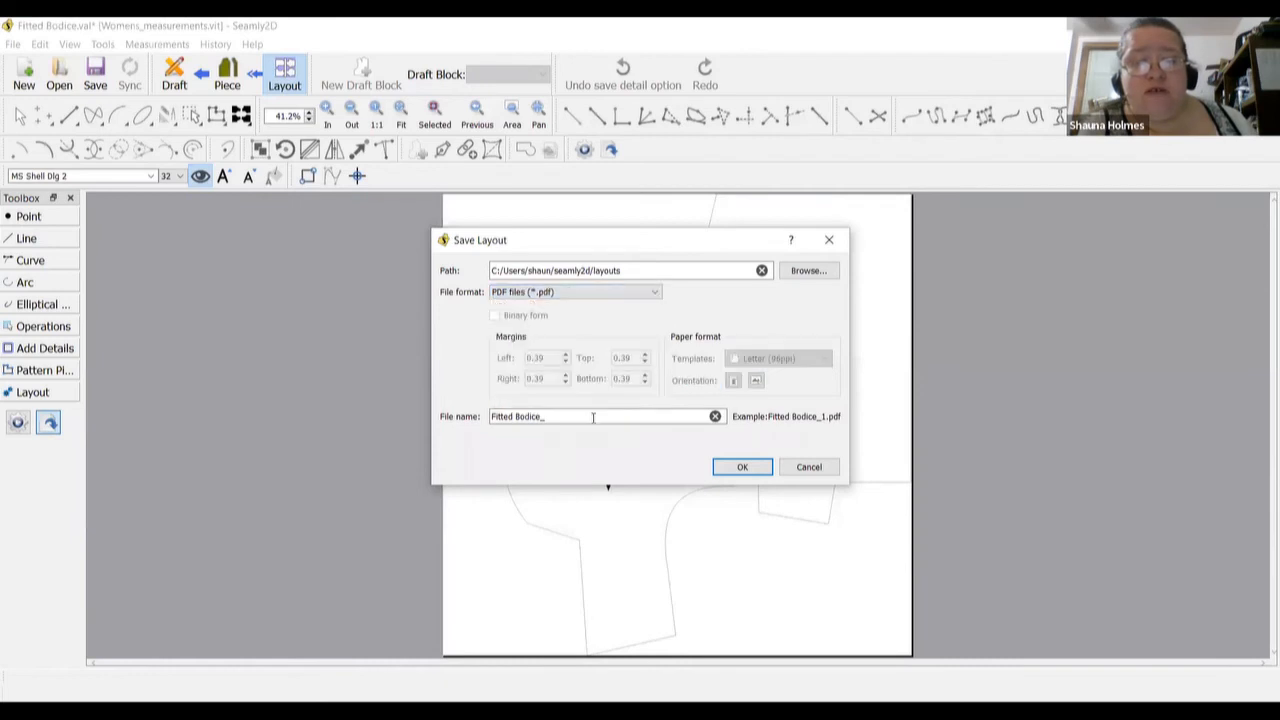
click(743, 469)
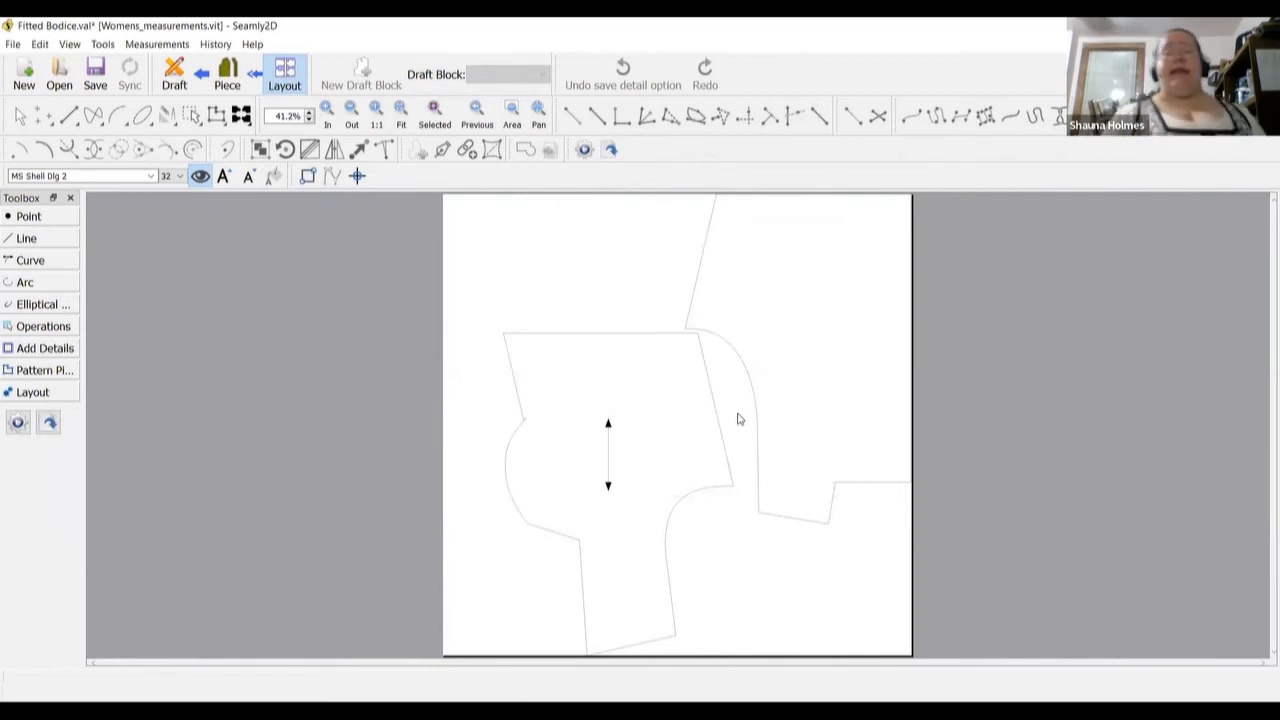